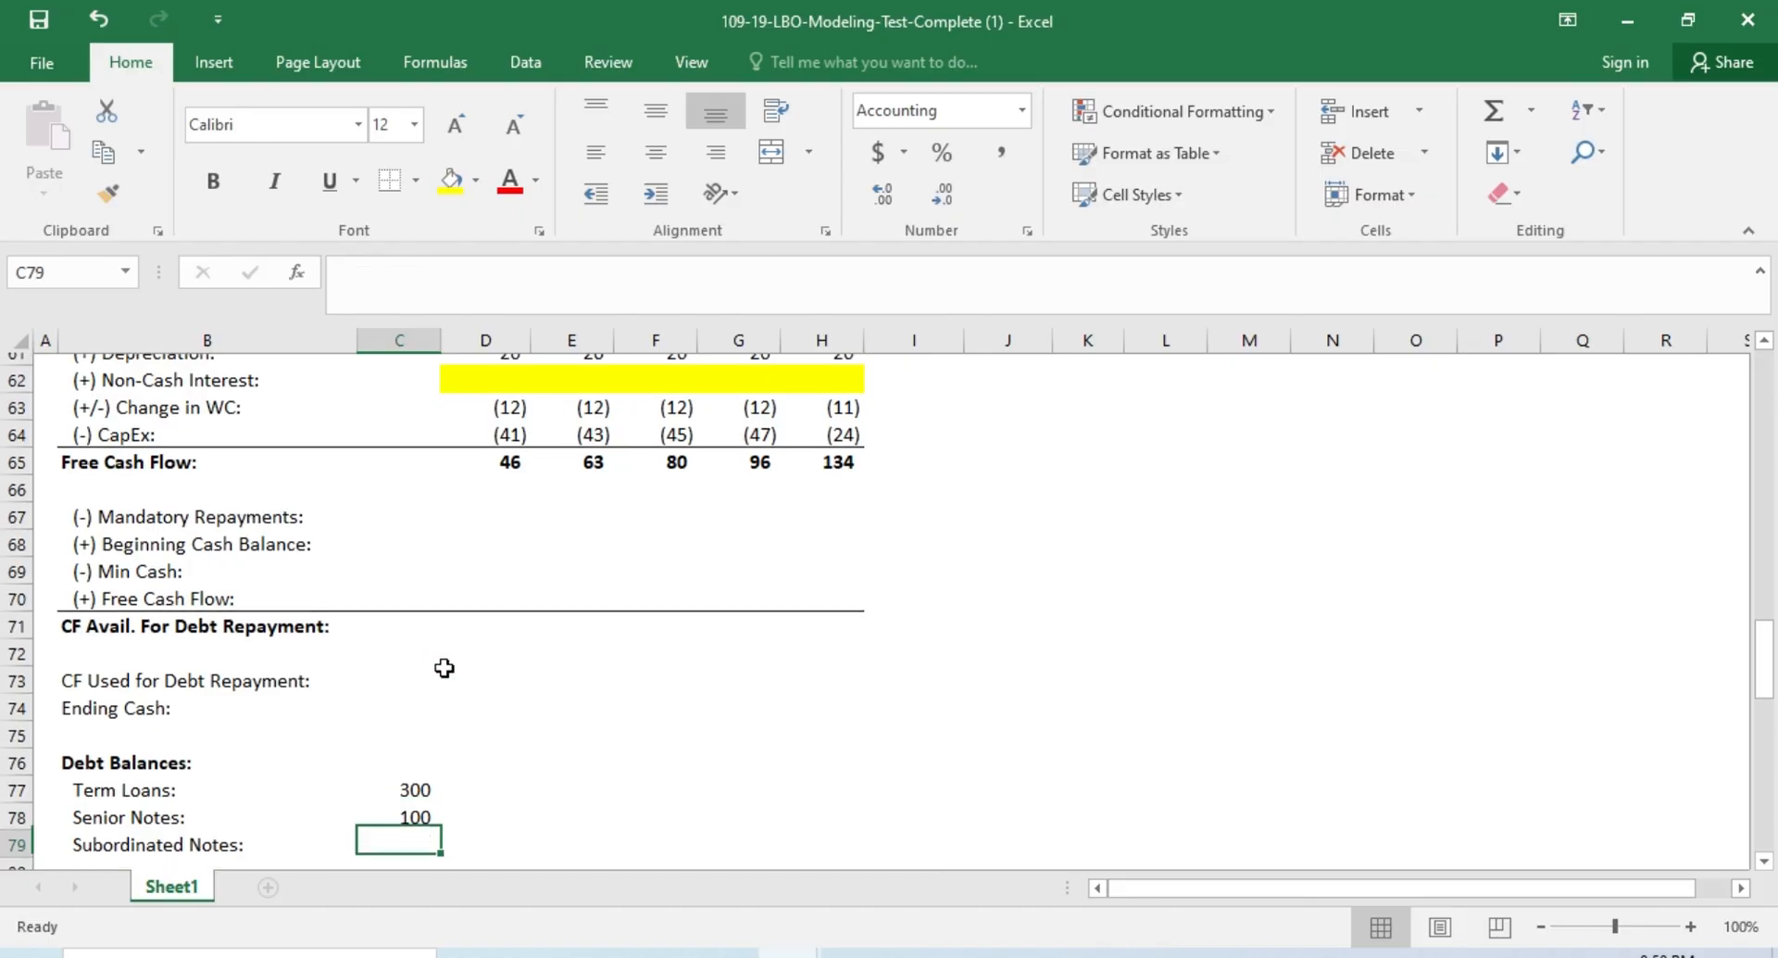
Step: Fill the Senior Notes balance formula down into the Subordinated Notes balance in C79
key(ctrl+d)
key(Down)
key(Up)
key(Up)
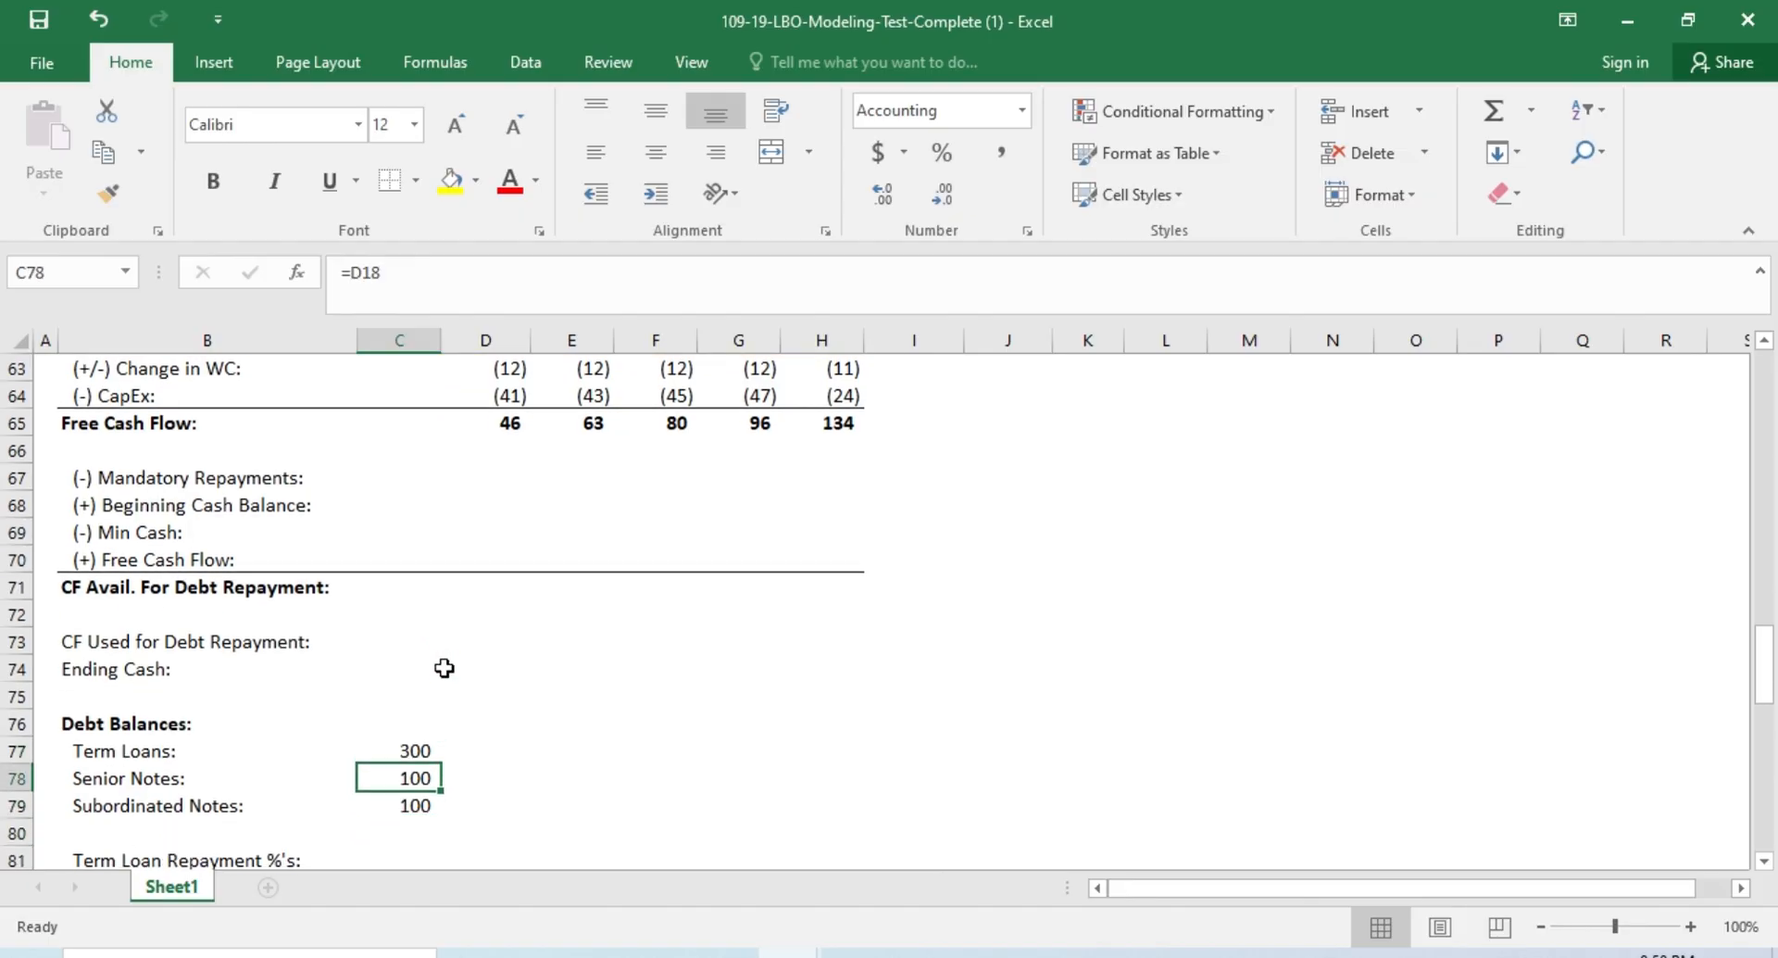
key(Down)
key(Down)
key(Down)
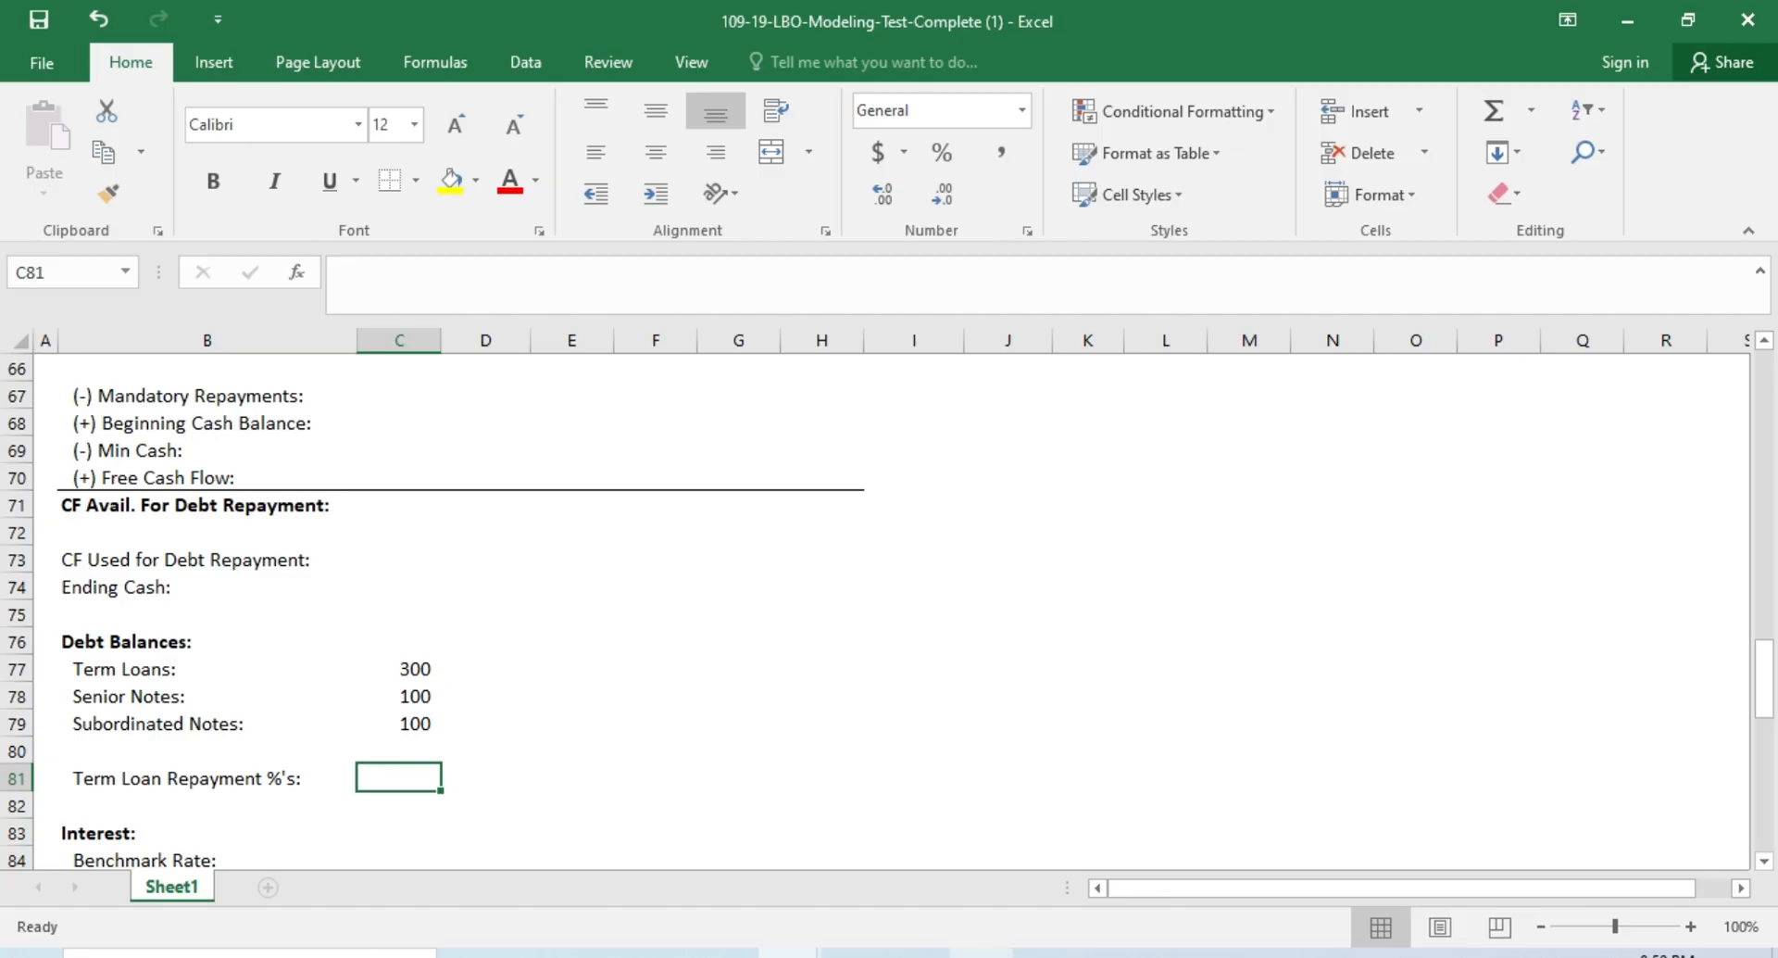
Step: Switch to the case-study PDF in the browser and read the Term Loans terms on coupon rate, mandatory repayments and Benchmark Rate
click(917, 955)
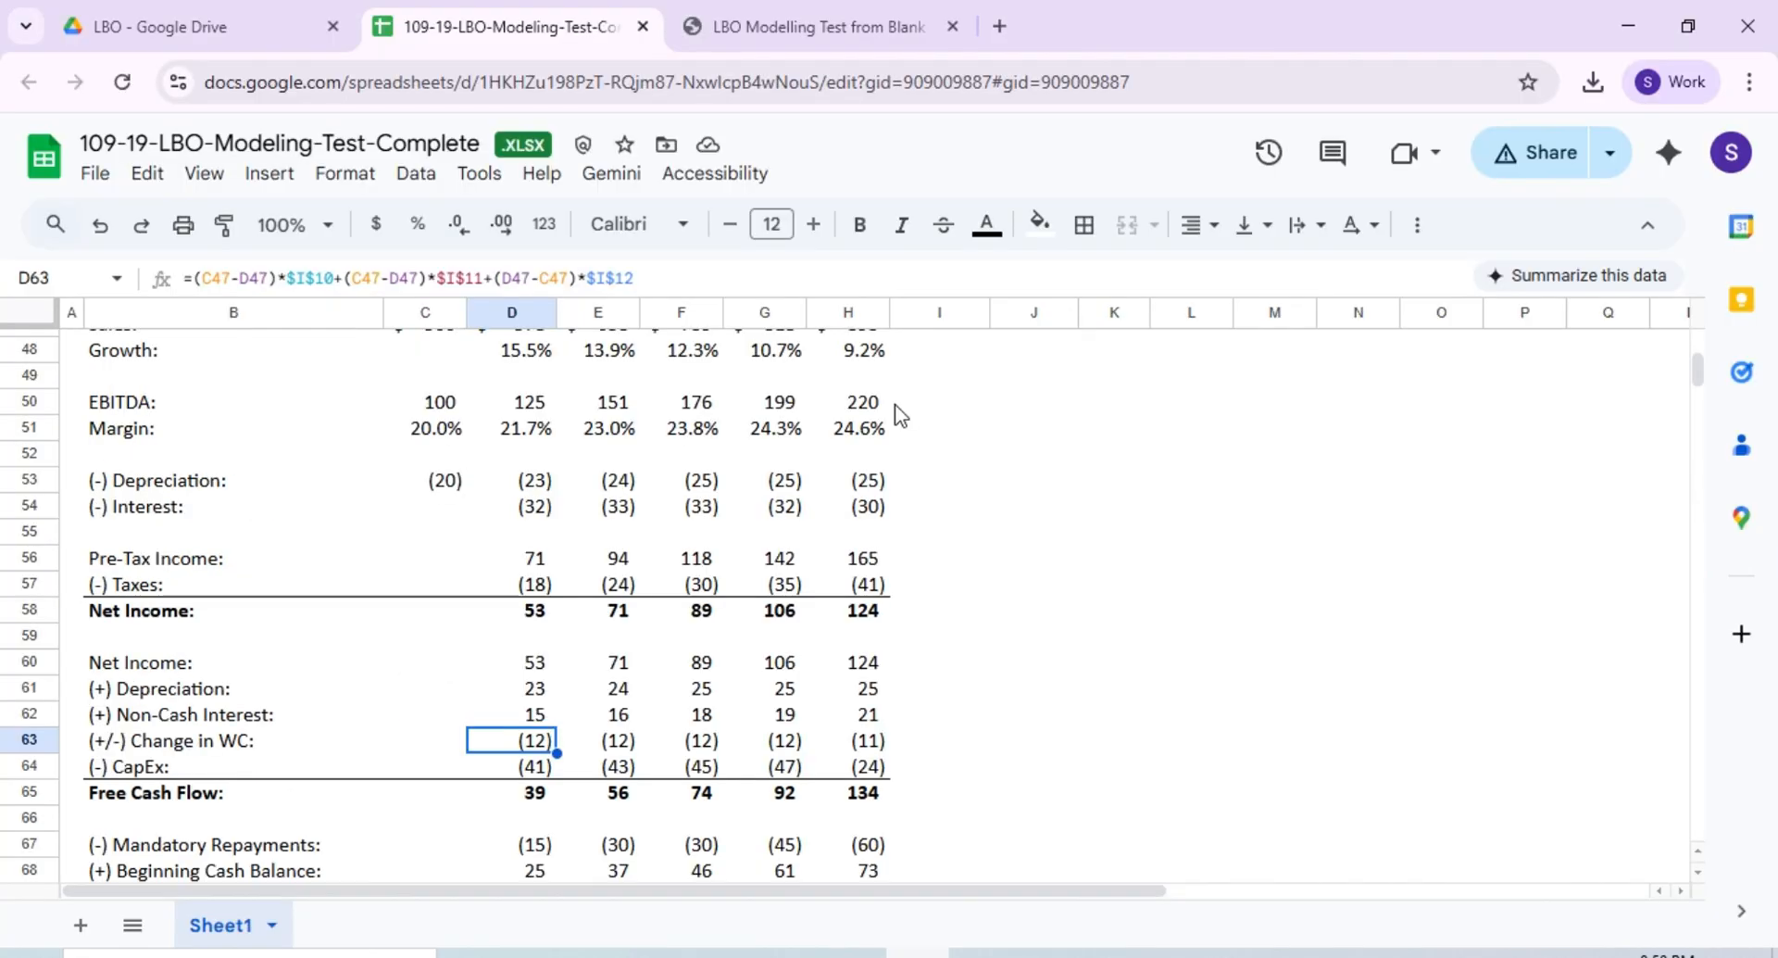
click(903, 26)
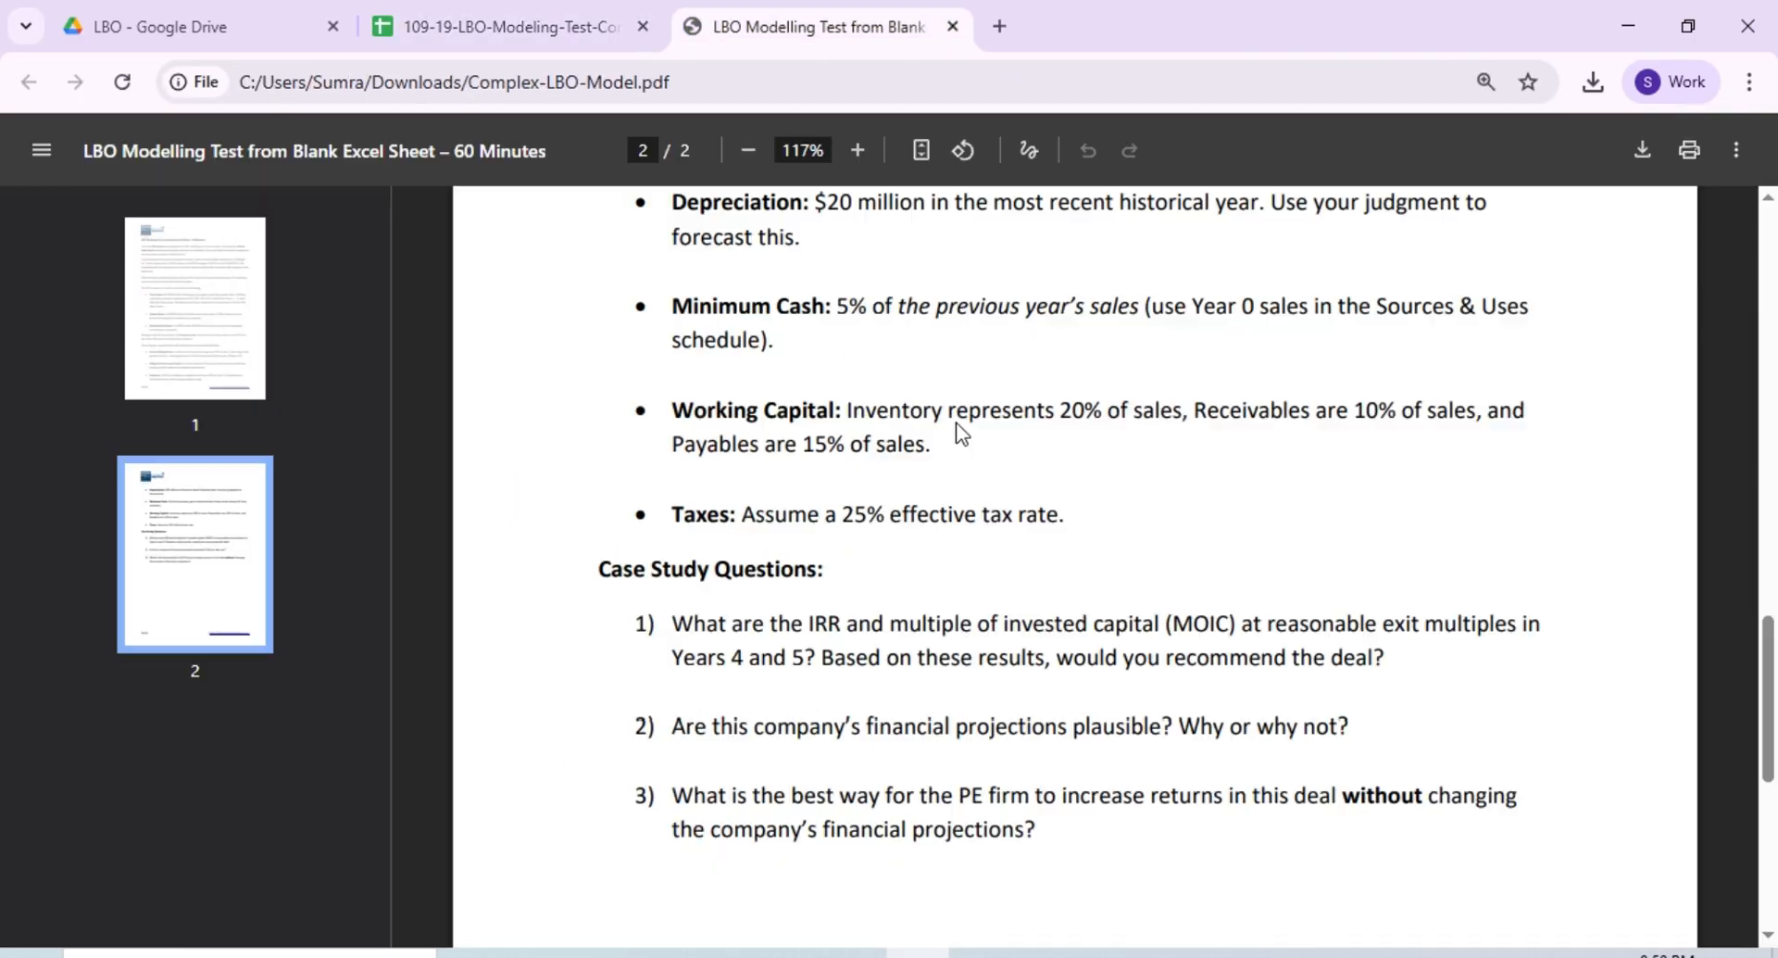
scroll(955, 422, up, 2)
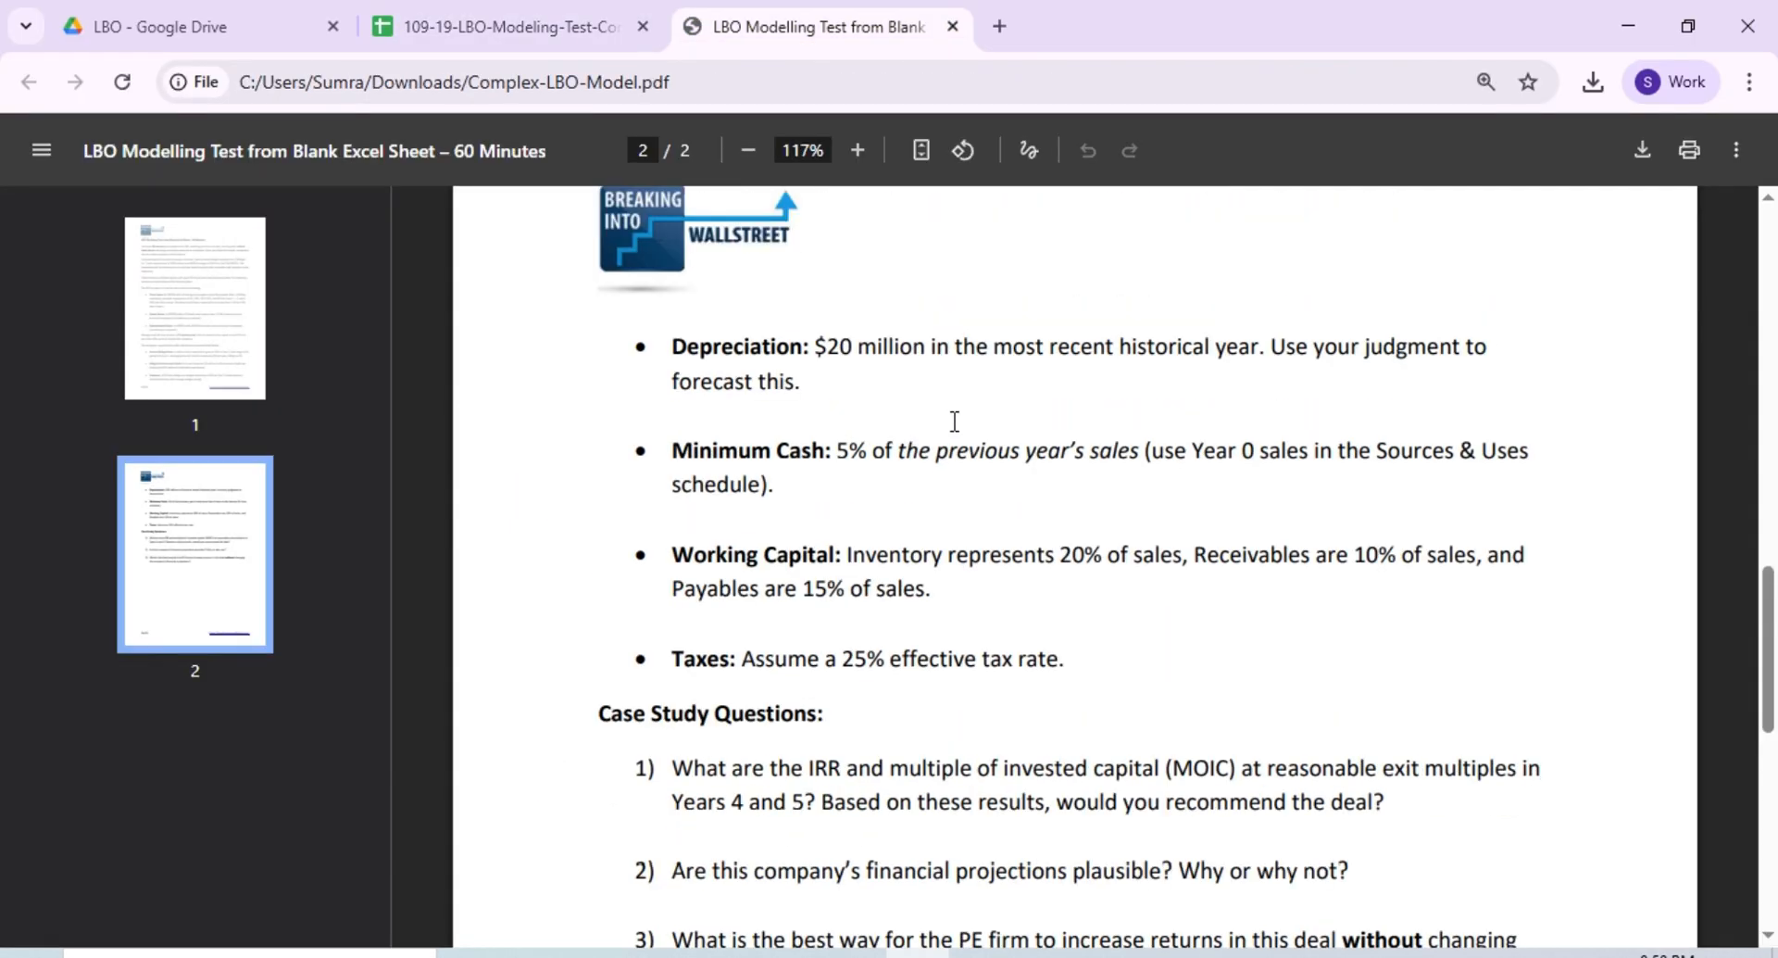
scroll(955, 422, up, 12)
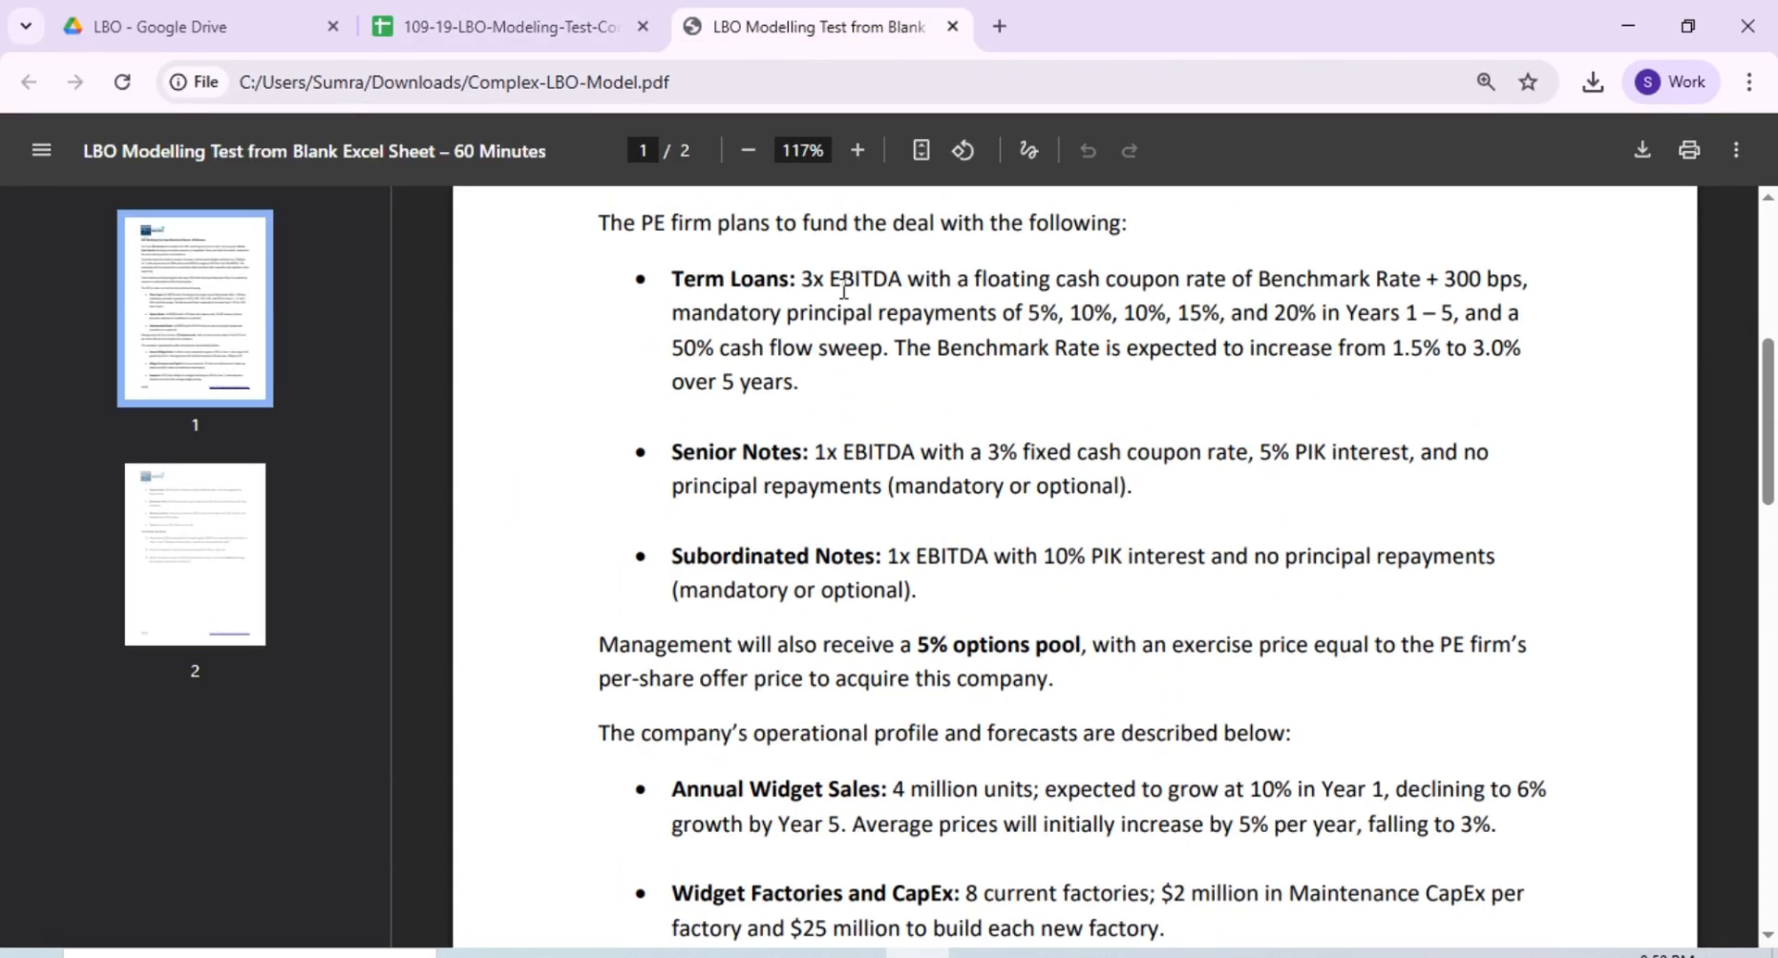
drag(1313, 280, 1522, 270)
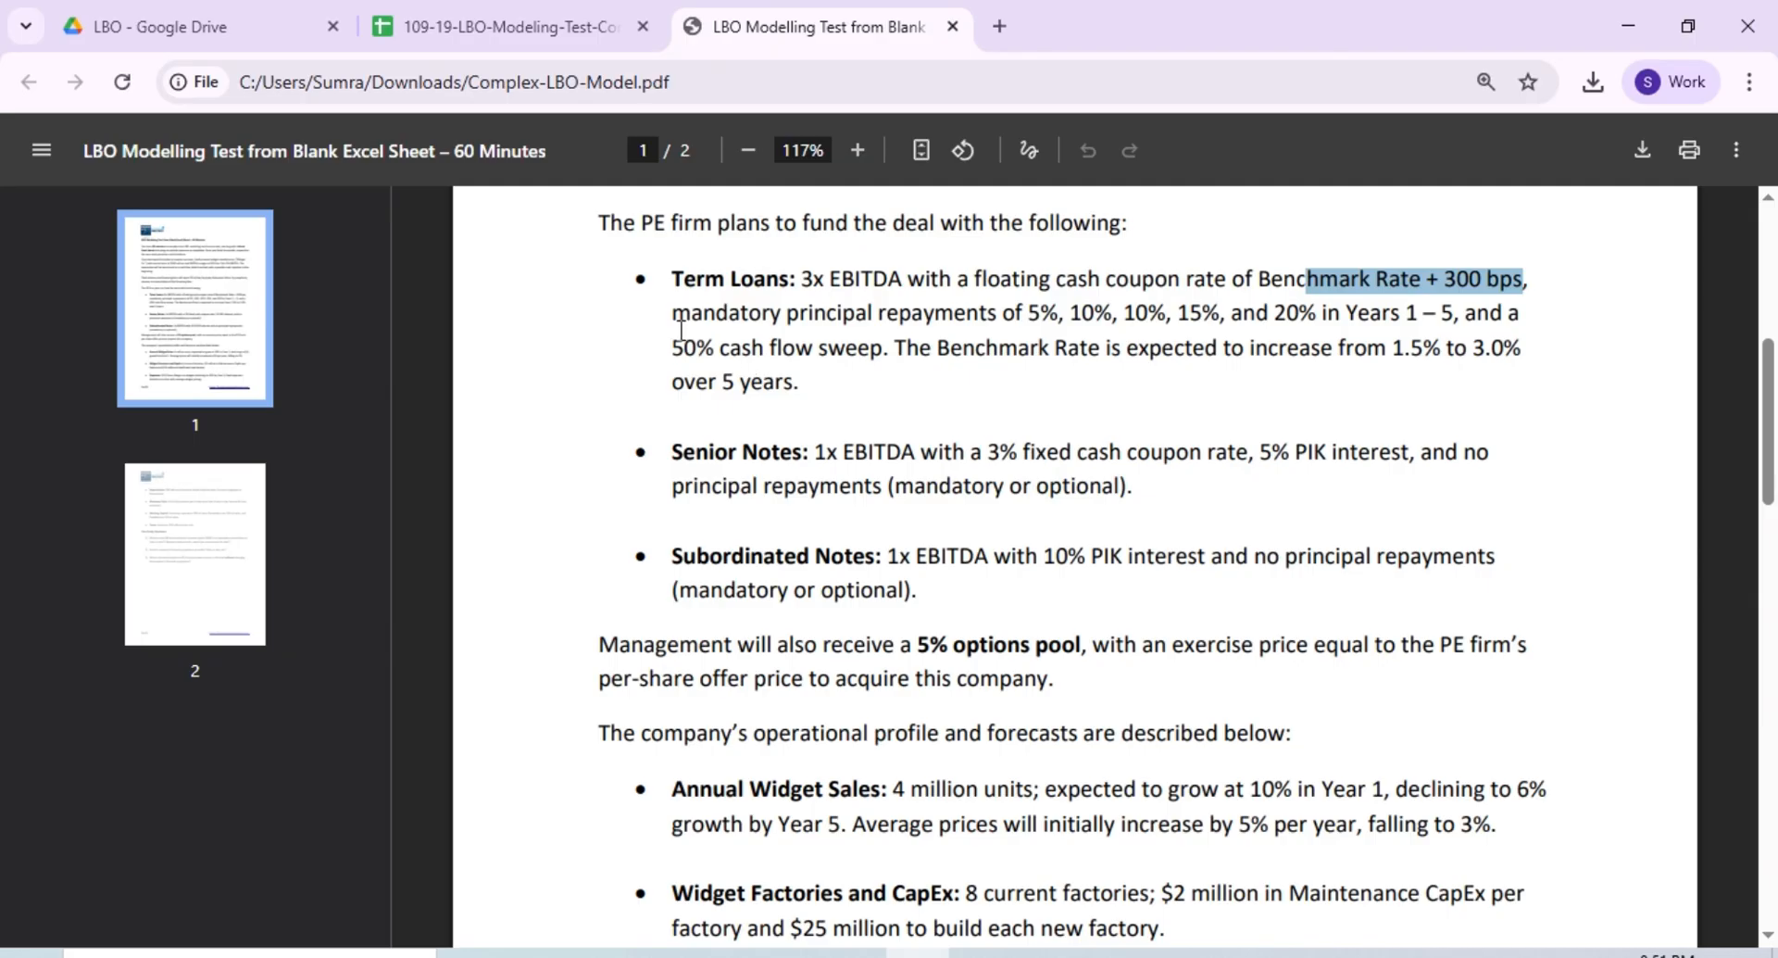
drag(678, 319, 1286, 321)
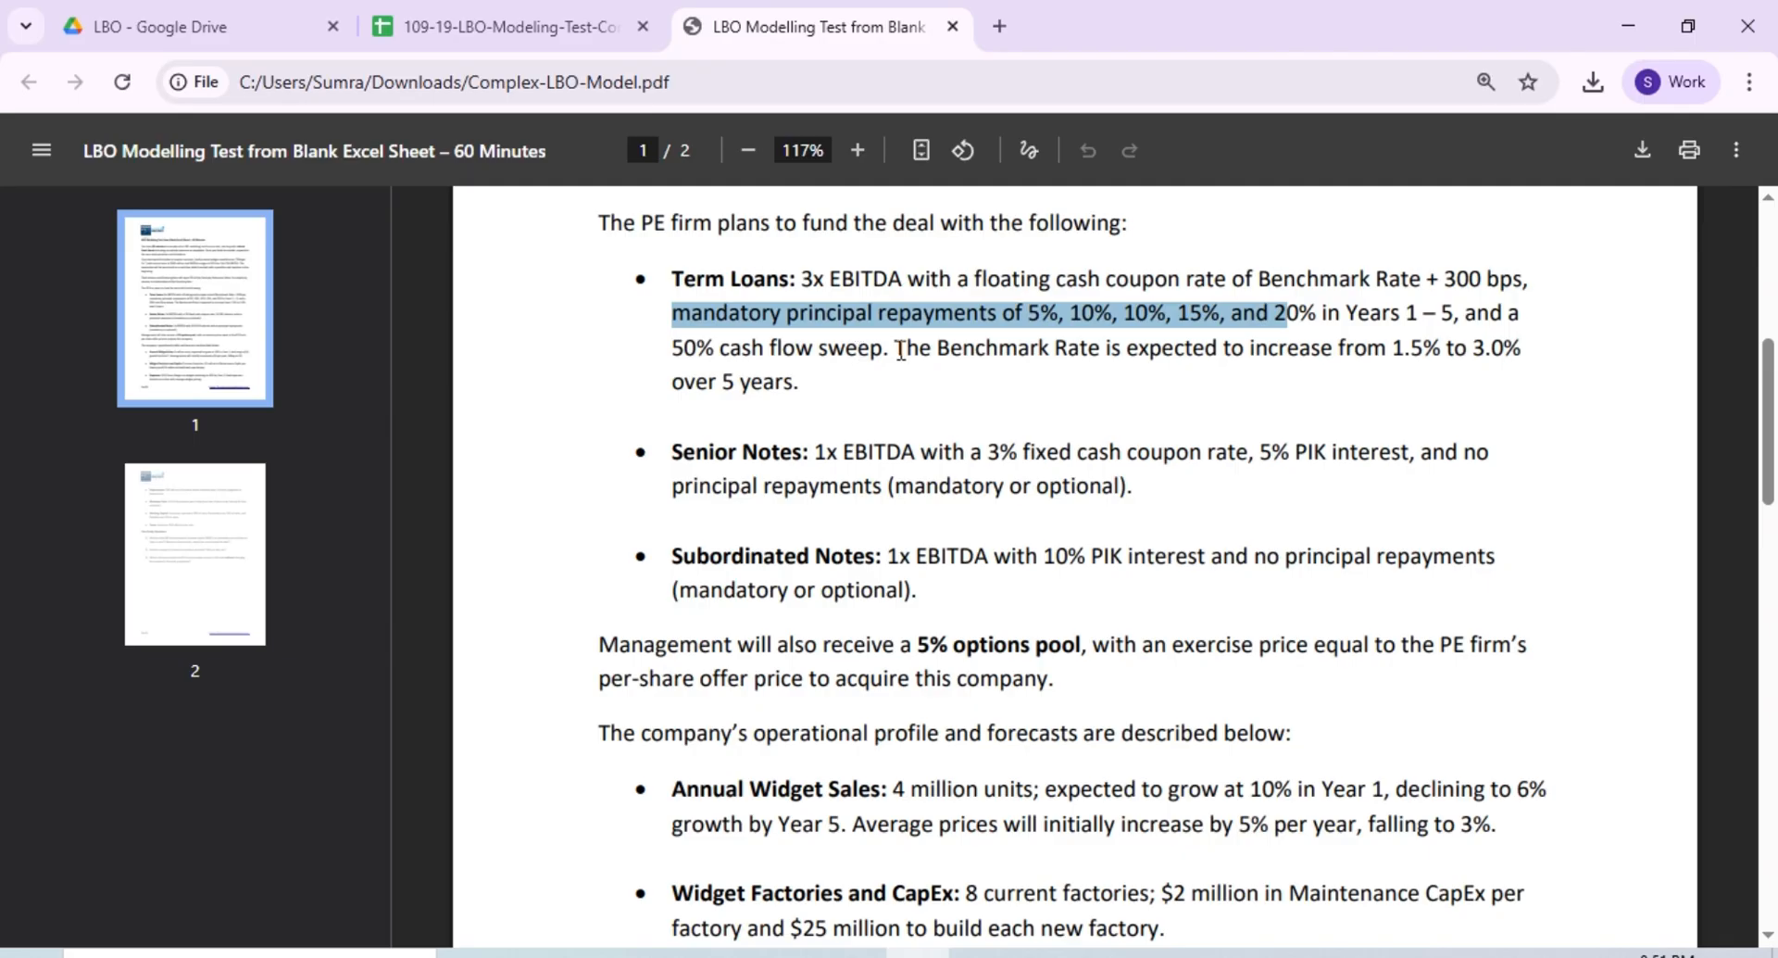
drag(900, 352, 1327, 352)
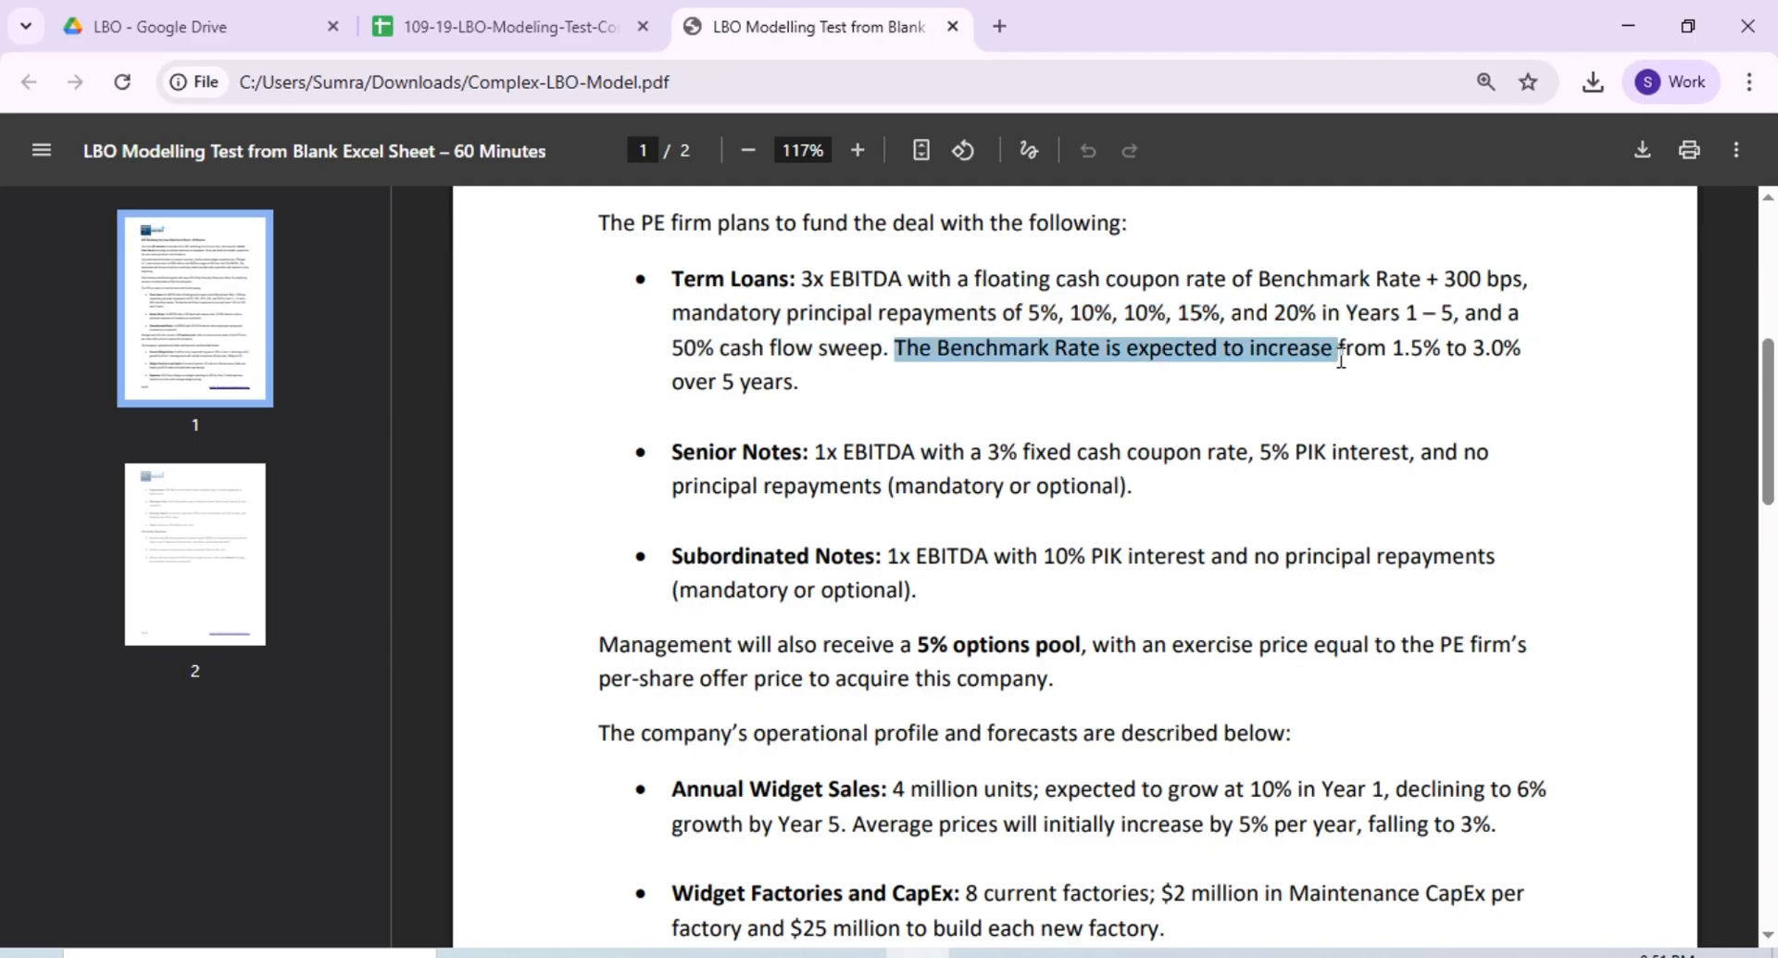
Step: Switch back to the Excel workbook and set the Benchmark Rate in C84 to 1.50%
key(alt+Tab)
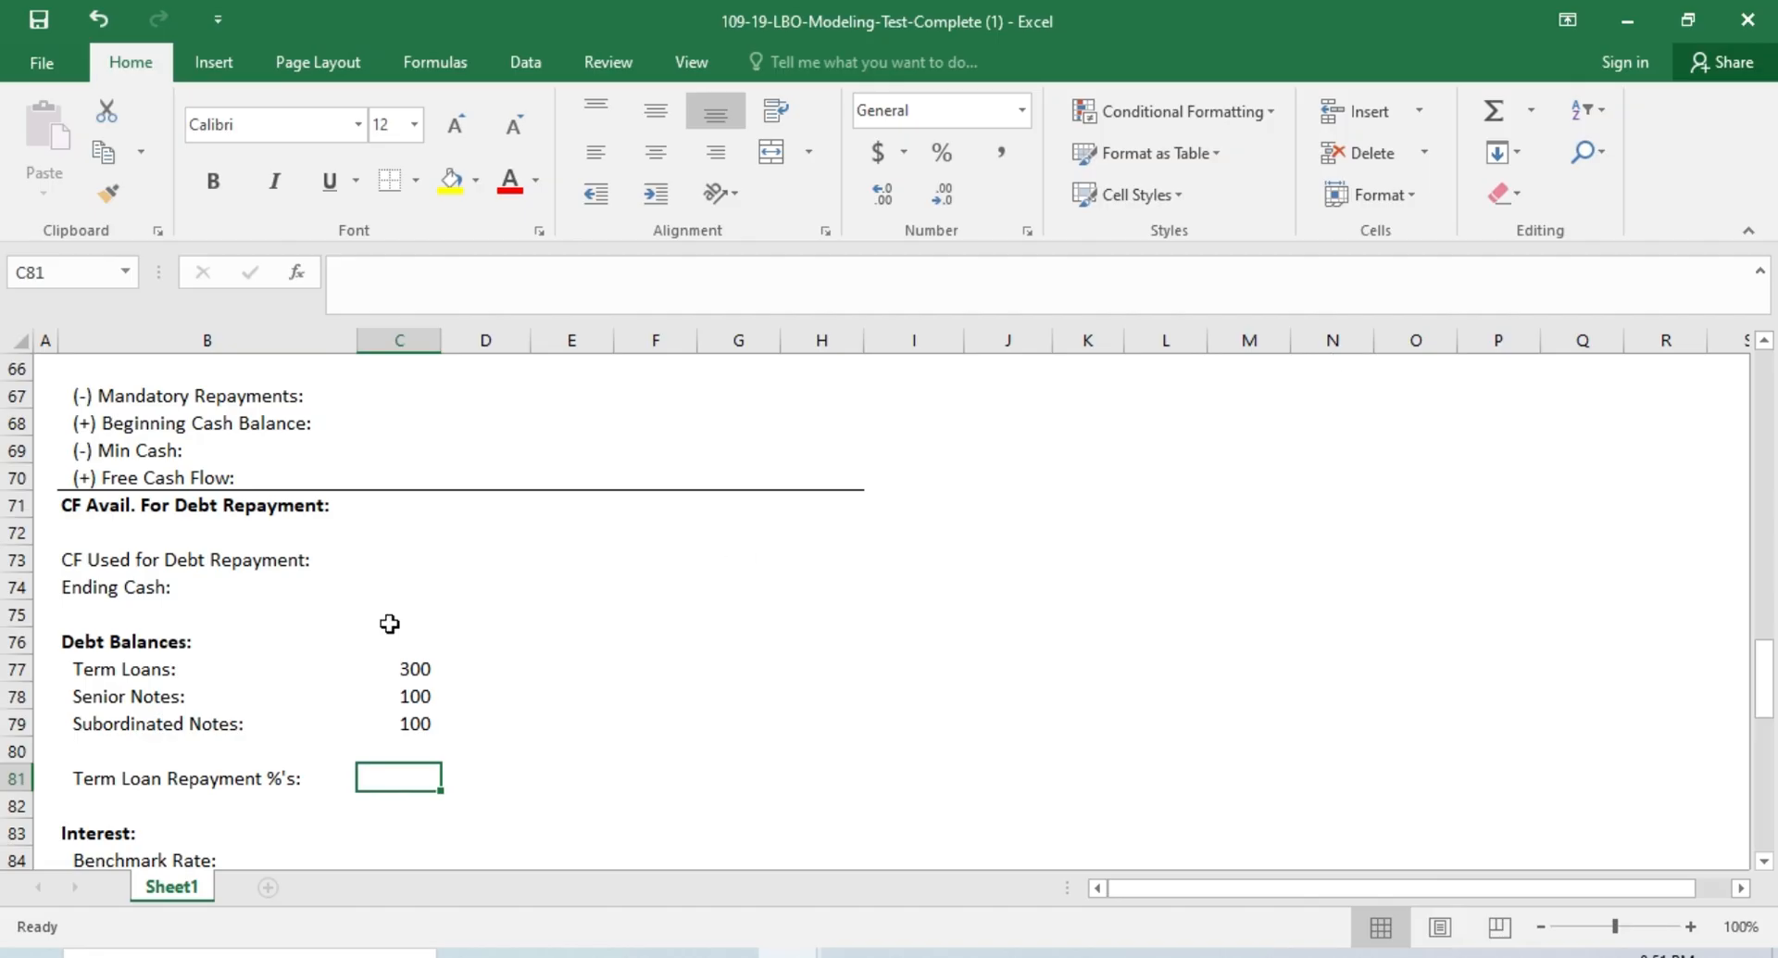
key(Down)
key(Down)
scroll(389, 623, down, 1)
text(1)
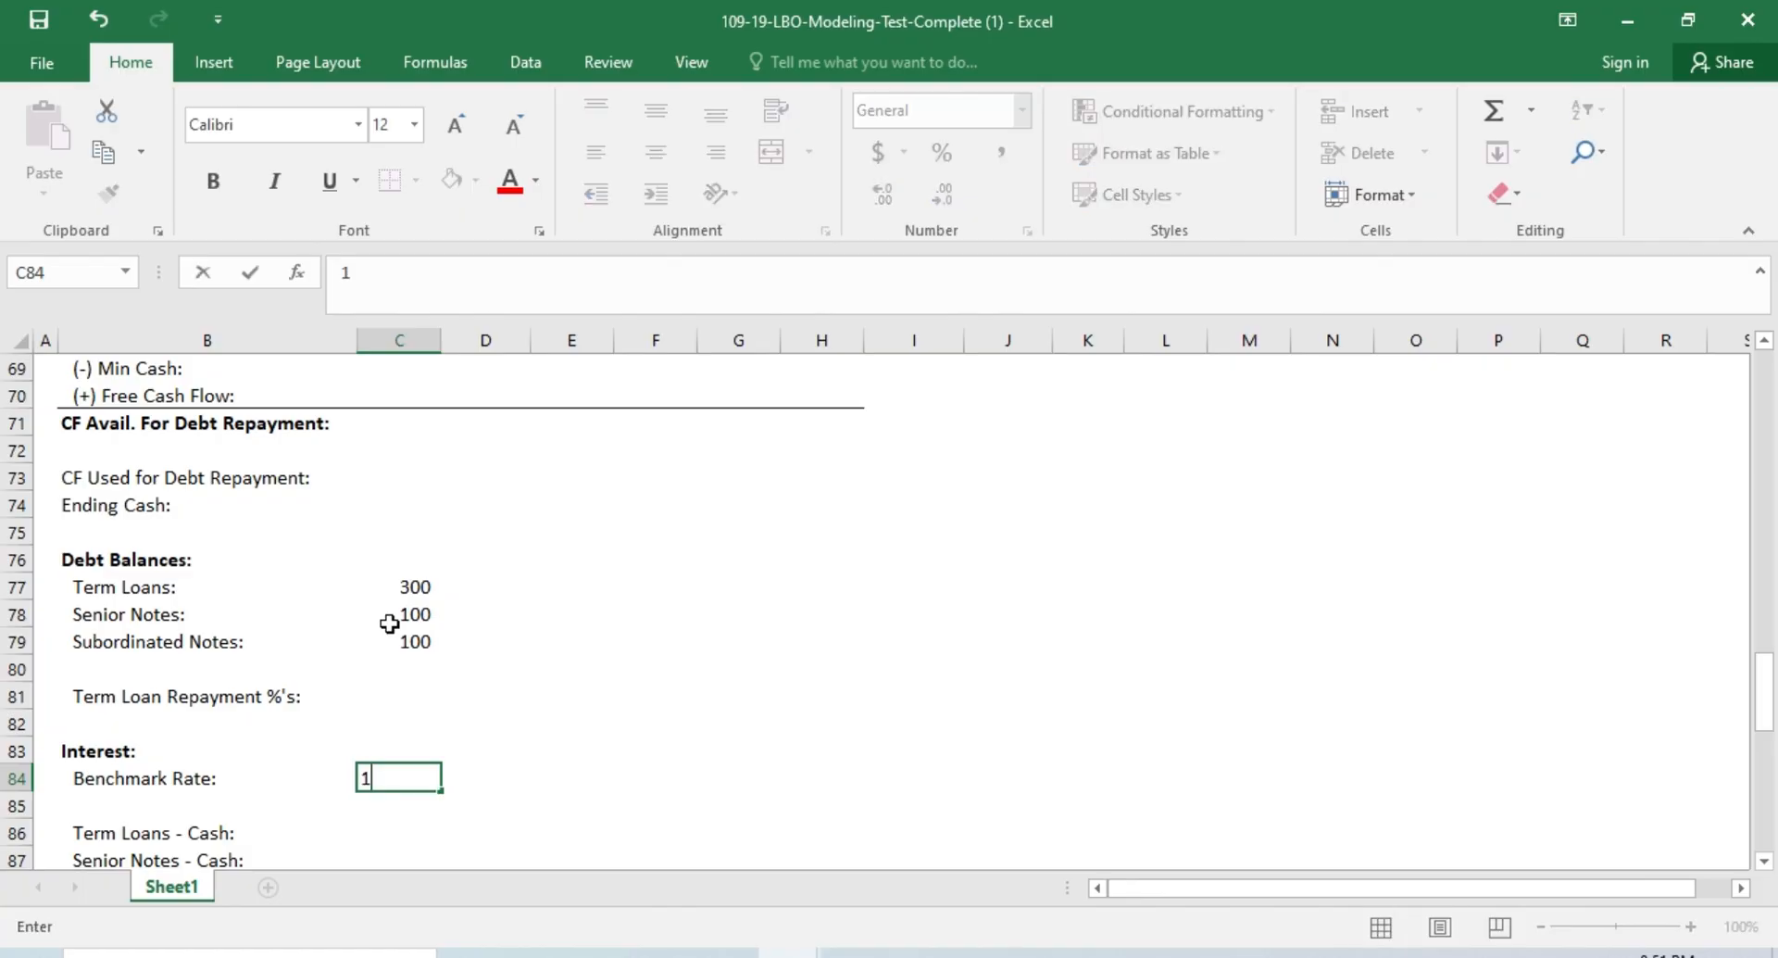
text(.50%)
key(ctrl+Return)
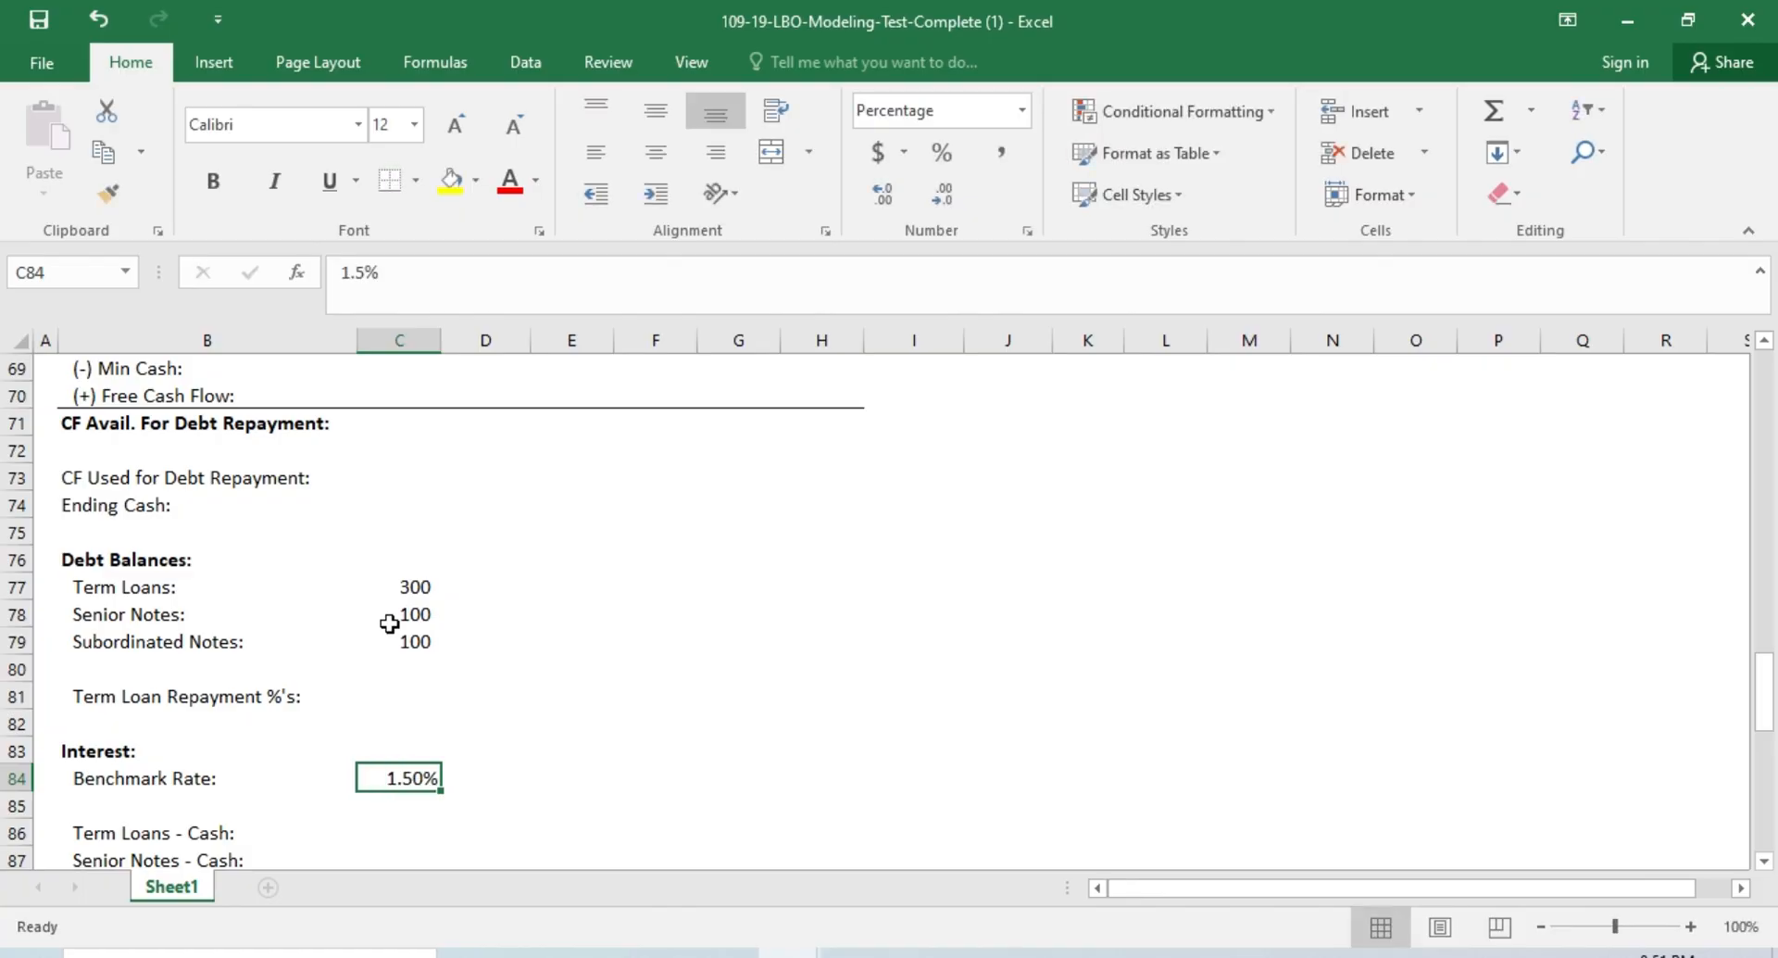
Step: Set the Benchmark Rate in H84 to 3% and check it against the Term Loans terms in the PDF
key(Right)
key(Right)
key(Right)
key(Right)
key(Right)
key(Right)
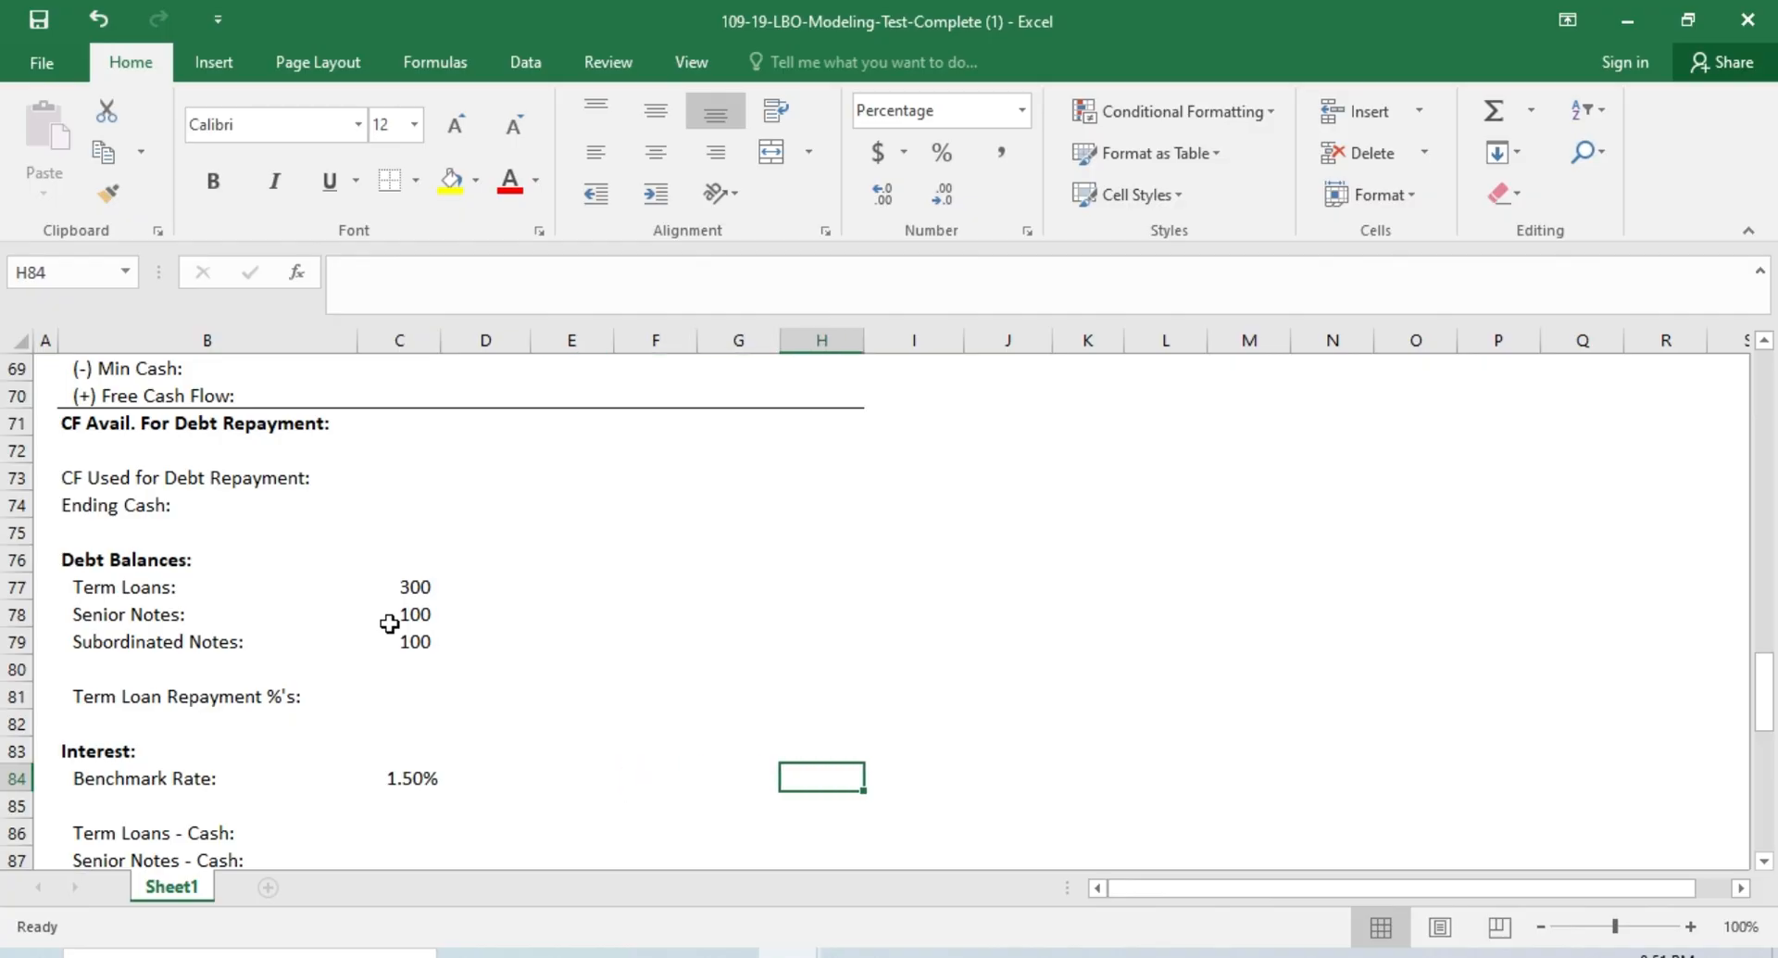
key(Left)
text(3)
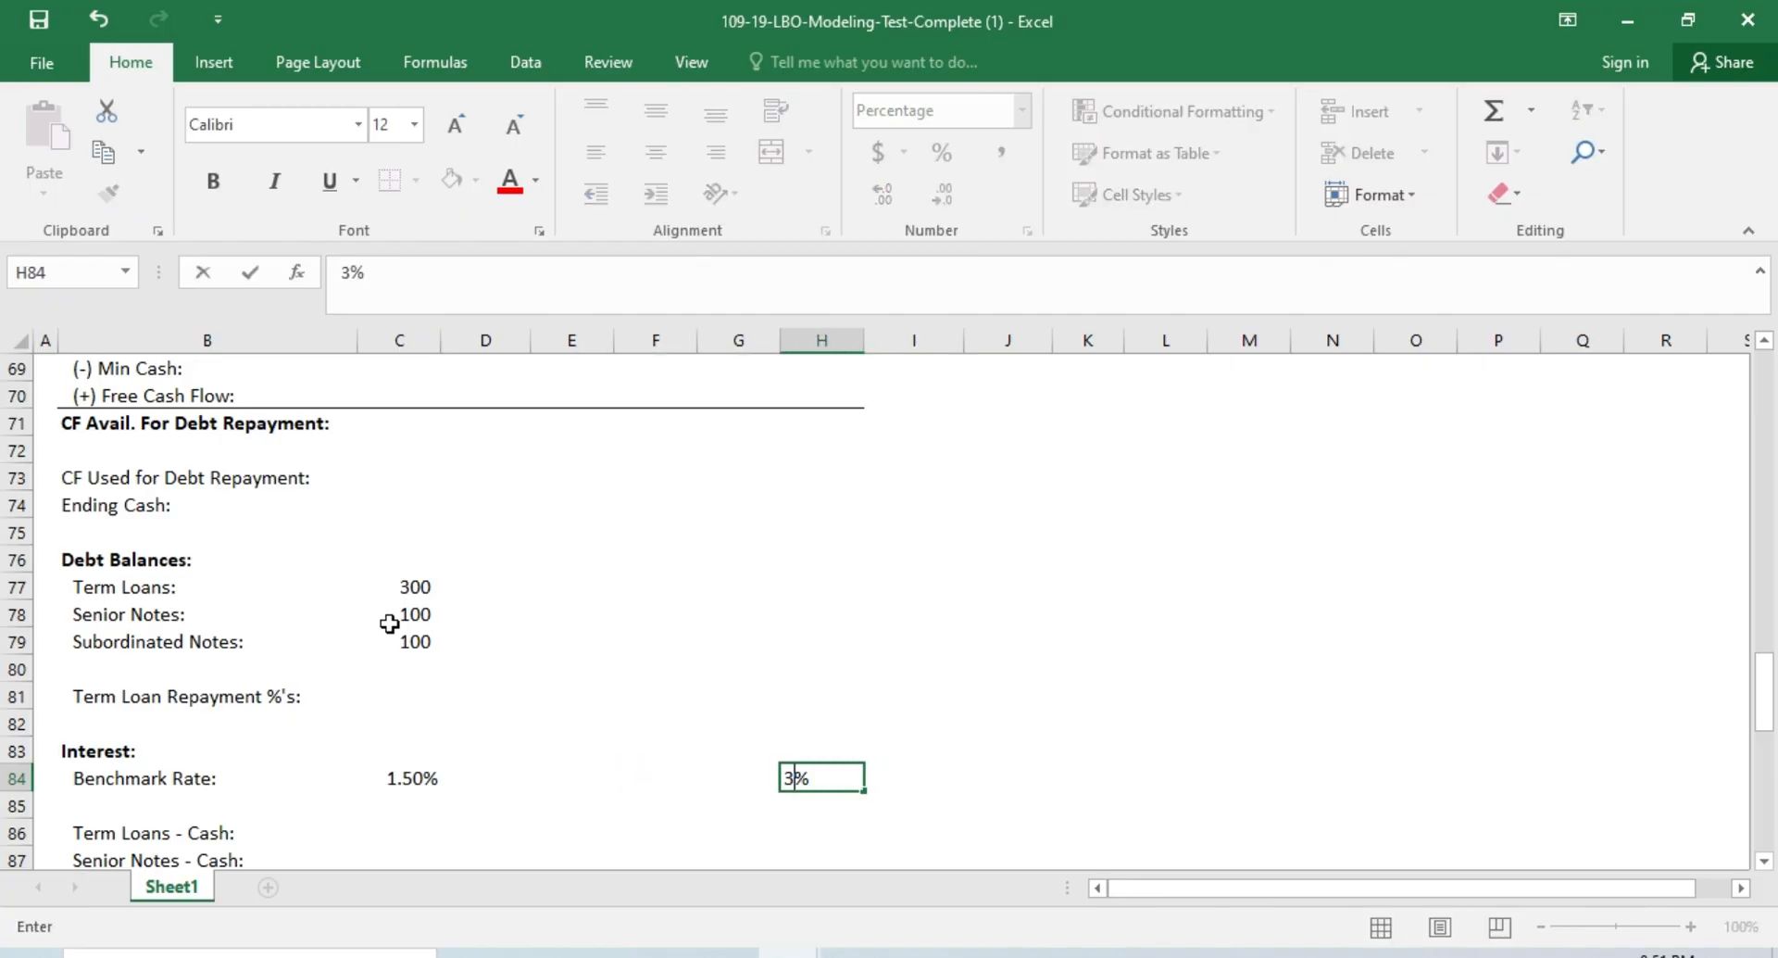
key(ctrl+Return)
key(alt+Tab)
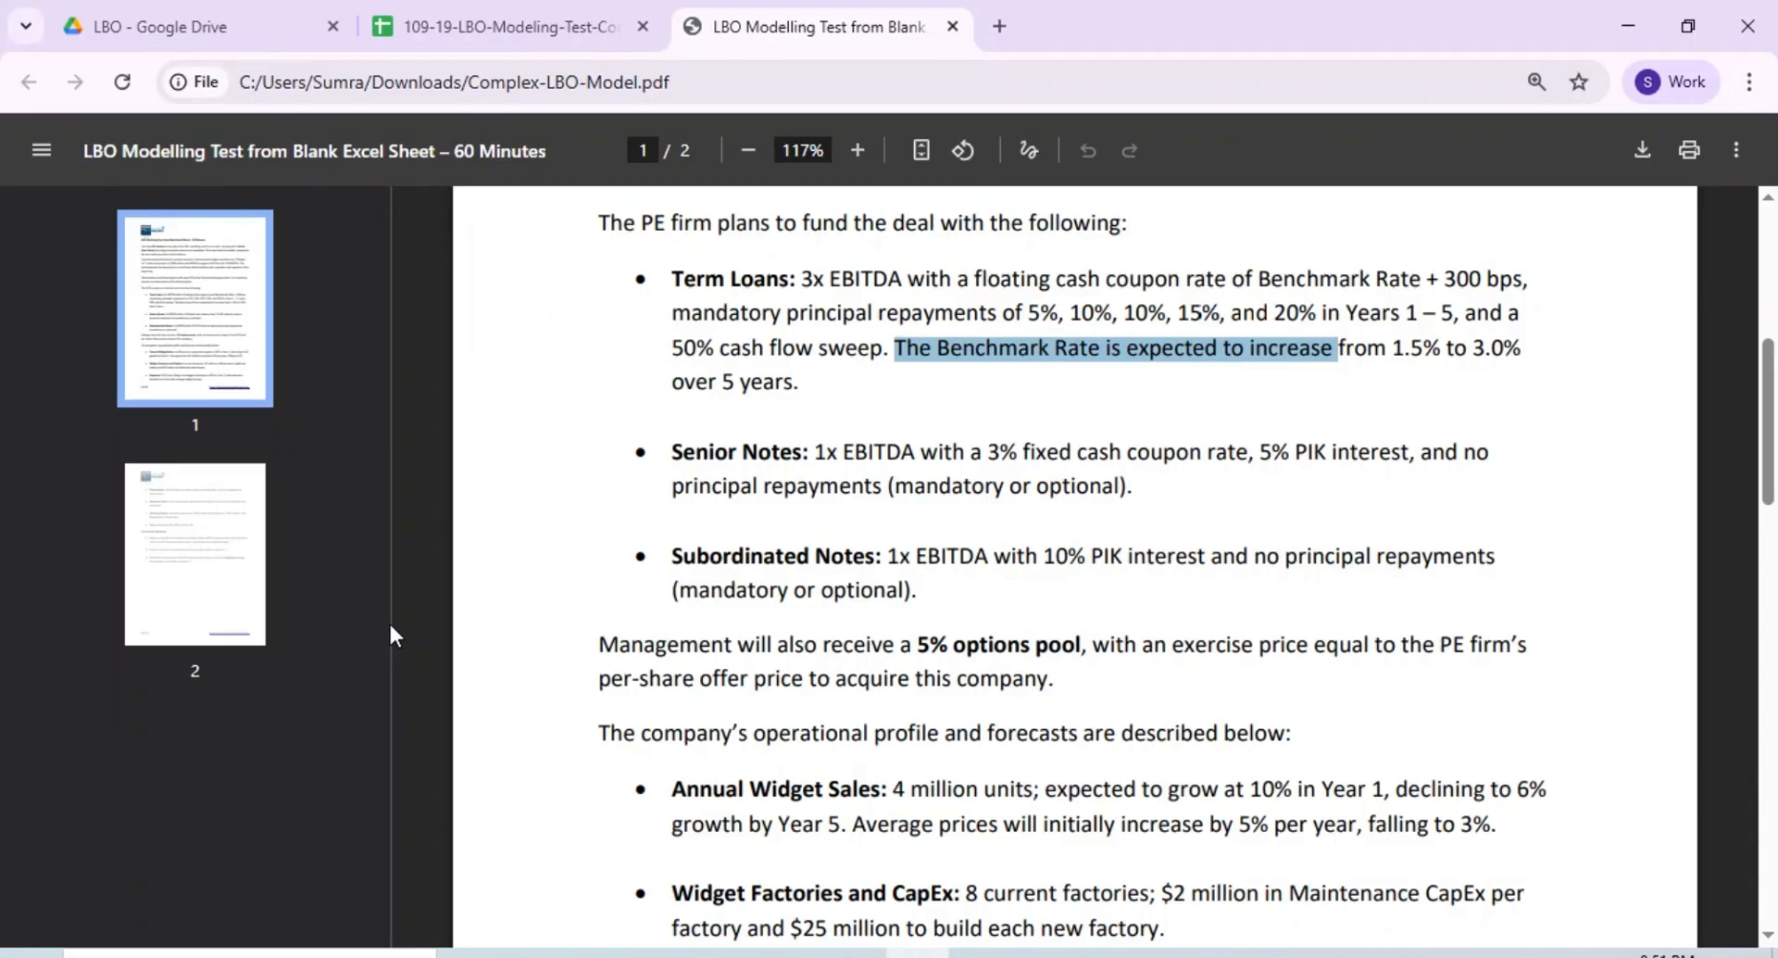
key(alt+Tab)
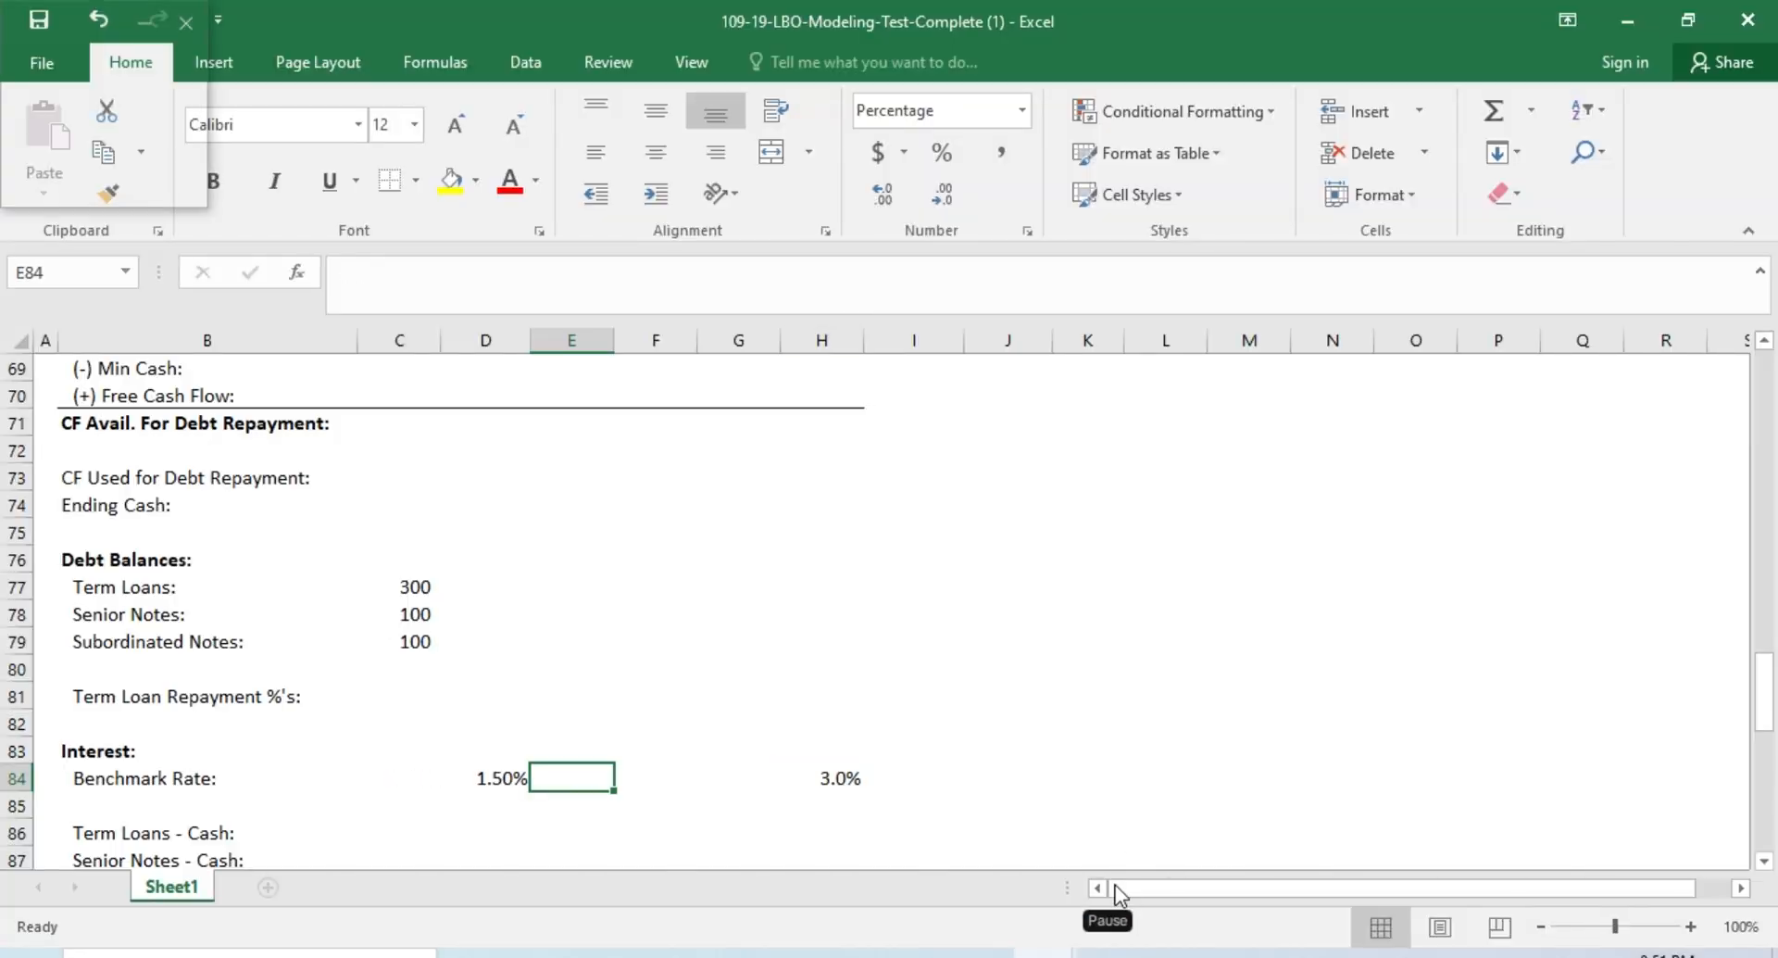
Step: Enter the formula =D84+0.5% in E84 of the Benchmark Rate row
text(=)
click(509, 774)
text(+0.5%)
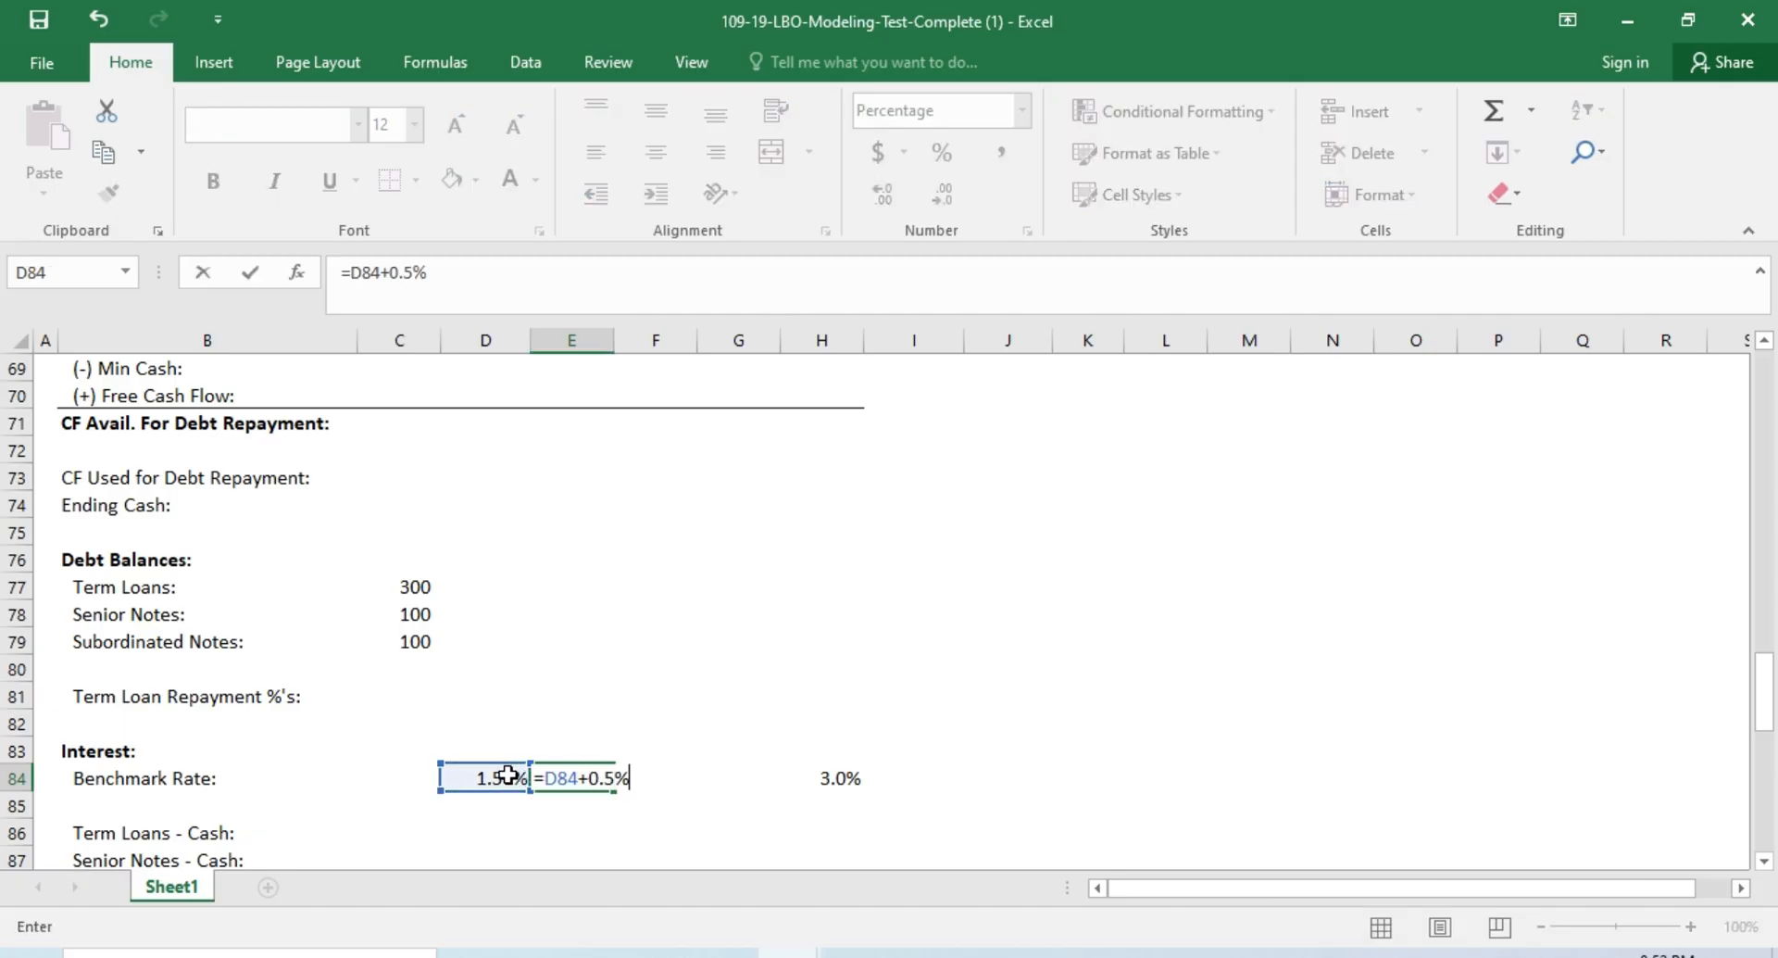
key(ctrl+Return)
Step: Copy the Benchmark Rate formula from E84 across F84:H84
key(ctrl+c)
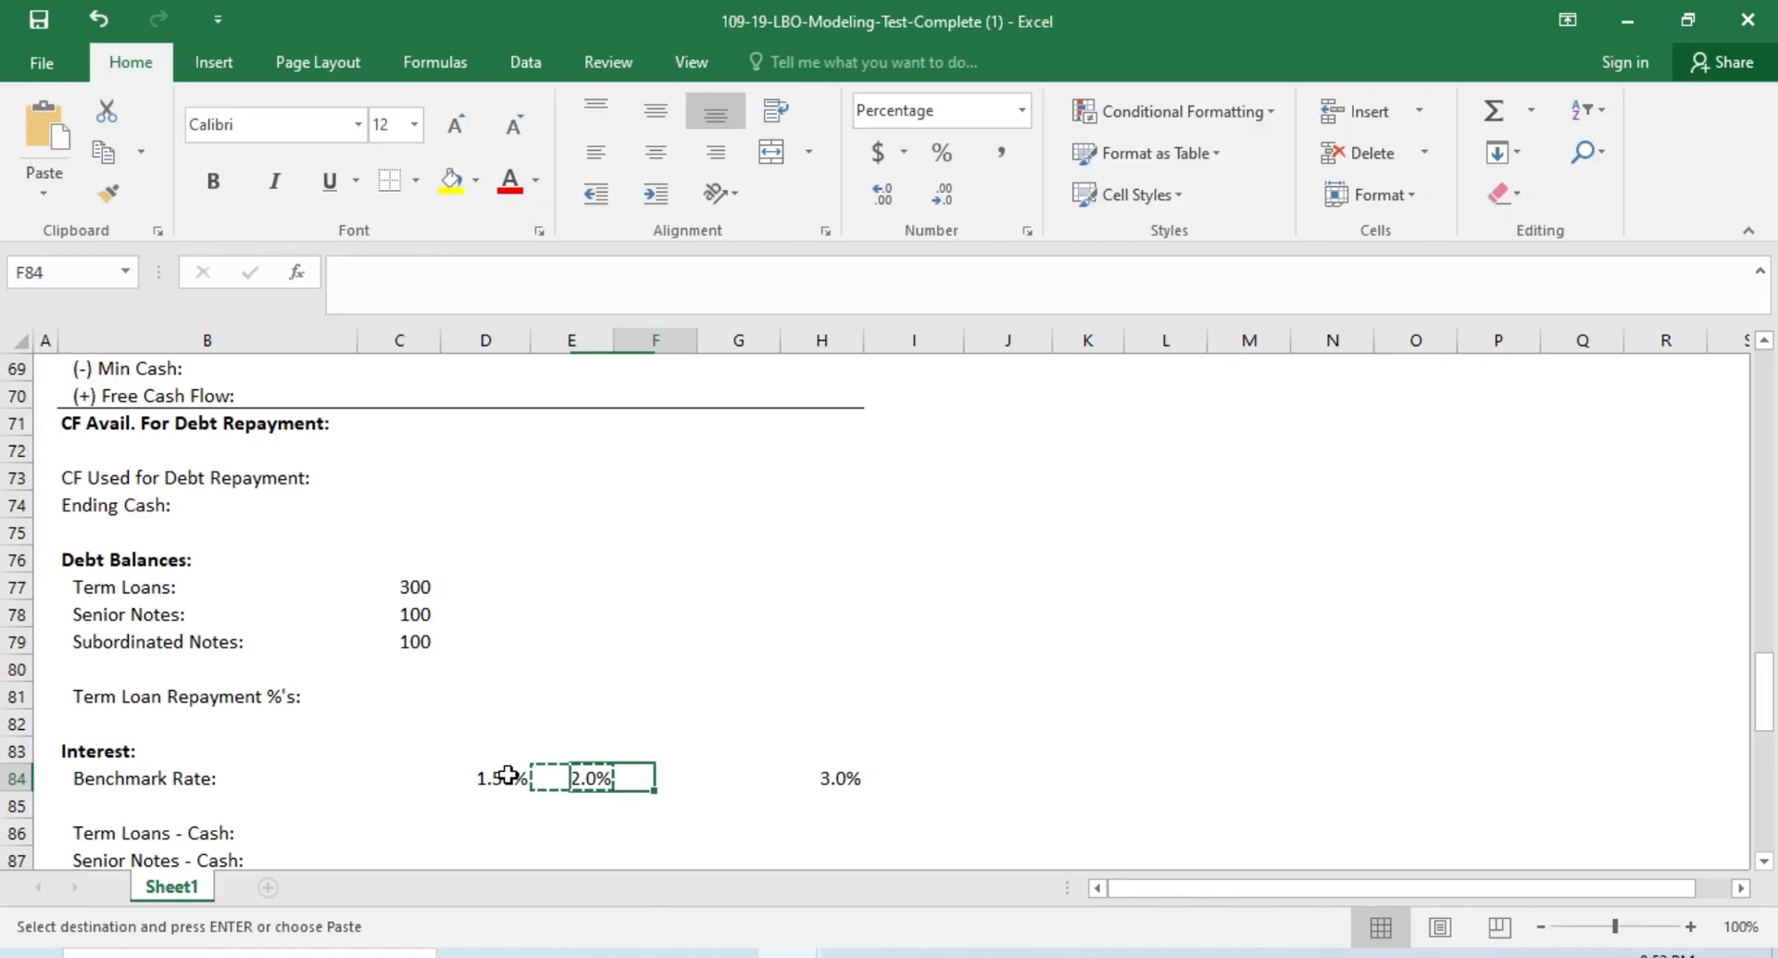
key(Right)
key(shift+Right)
key(shift+Right)
key(Return)
key(Right)
key(Left)
key(Left)
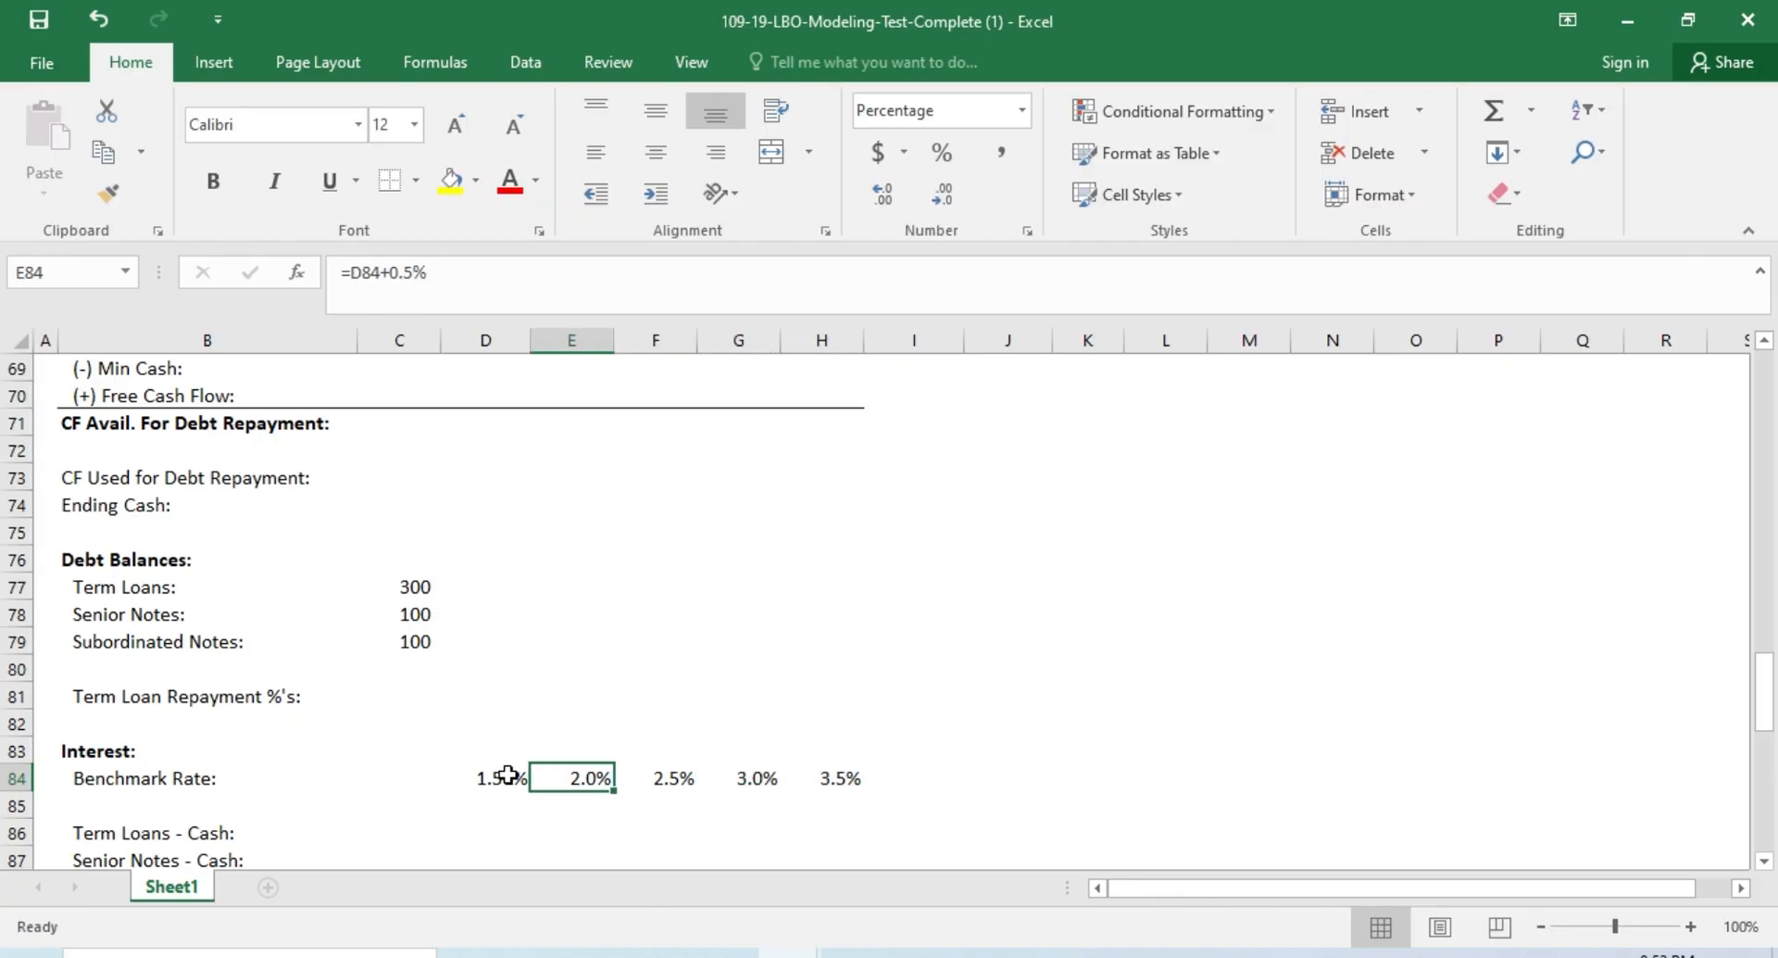
Step: Clear the Benchmark Rate formulas in E84:H84
key(shift+Right)
key(shift+Right)
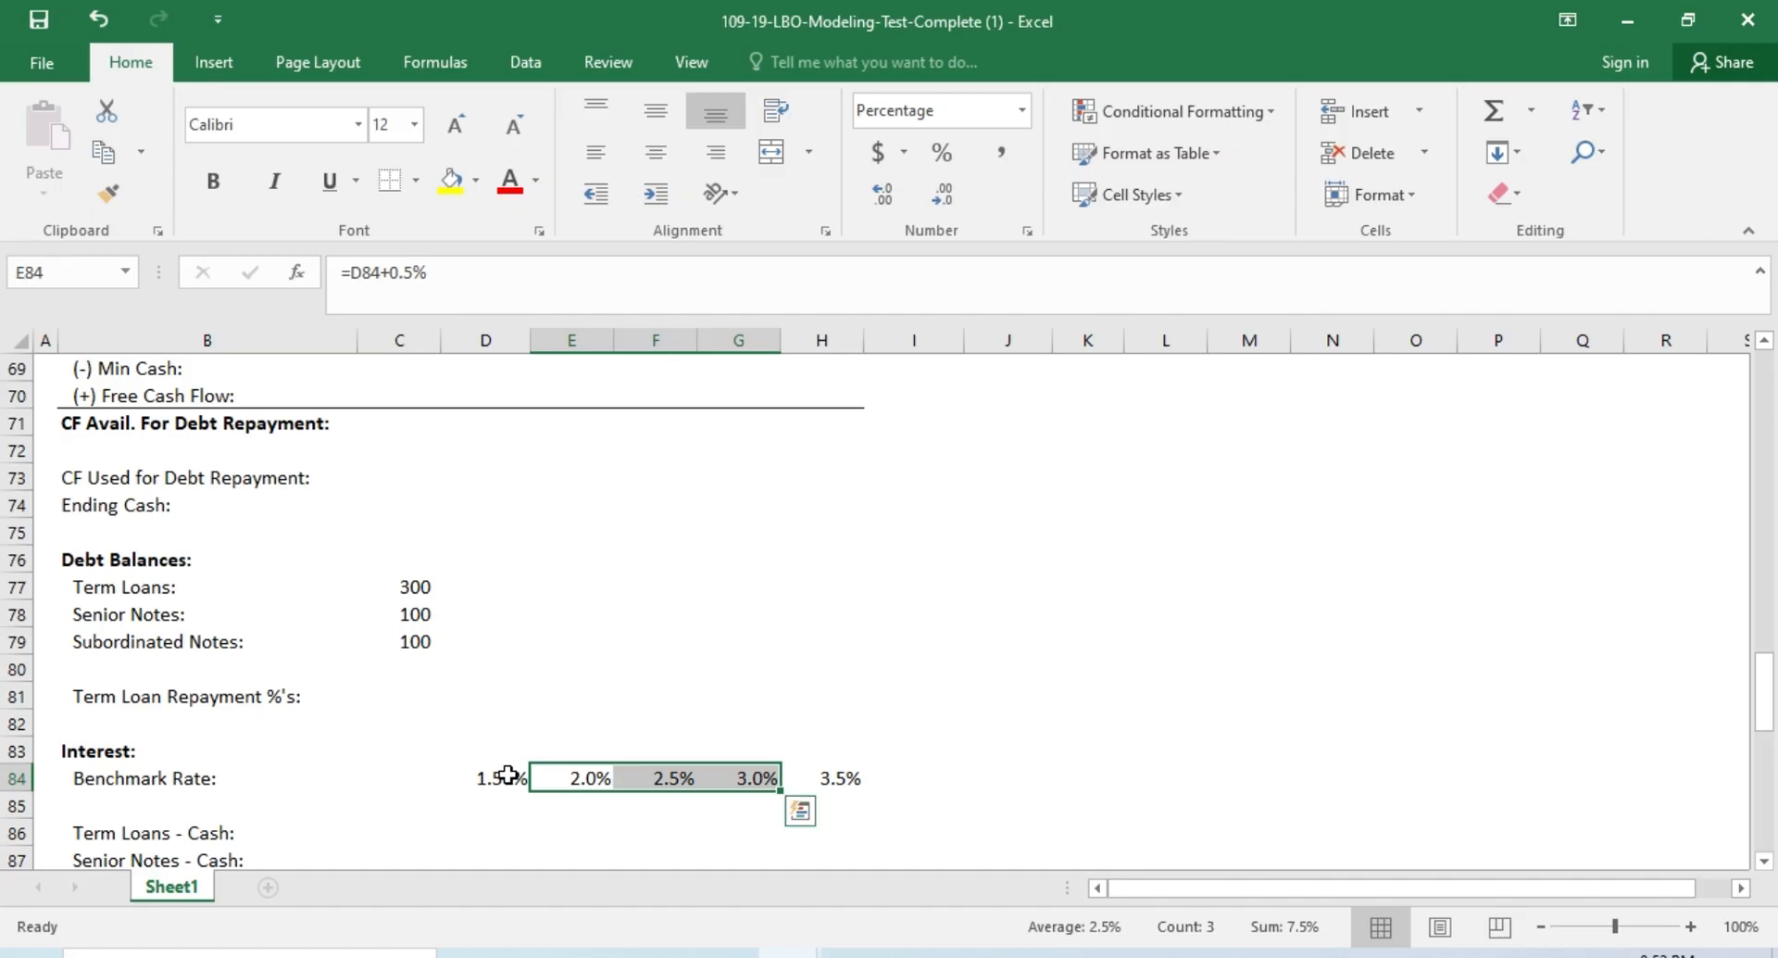
key(shift+Right)
key(Delete)
Step: Enter 3% as the final-year Benchmark Rate in H84
key(Right)
key(Right)
key(Right)
key(Right)
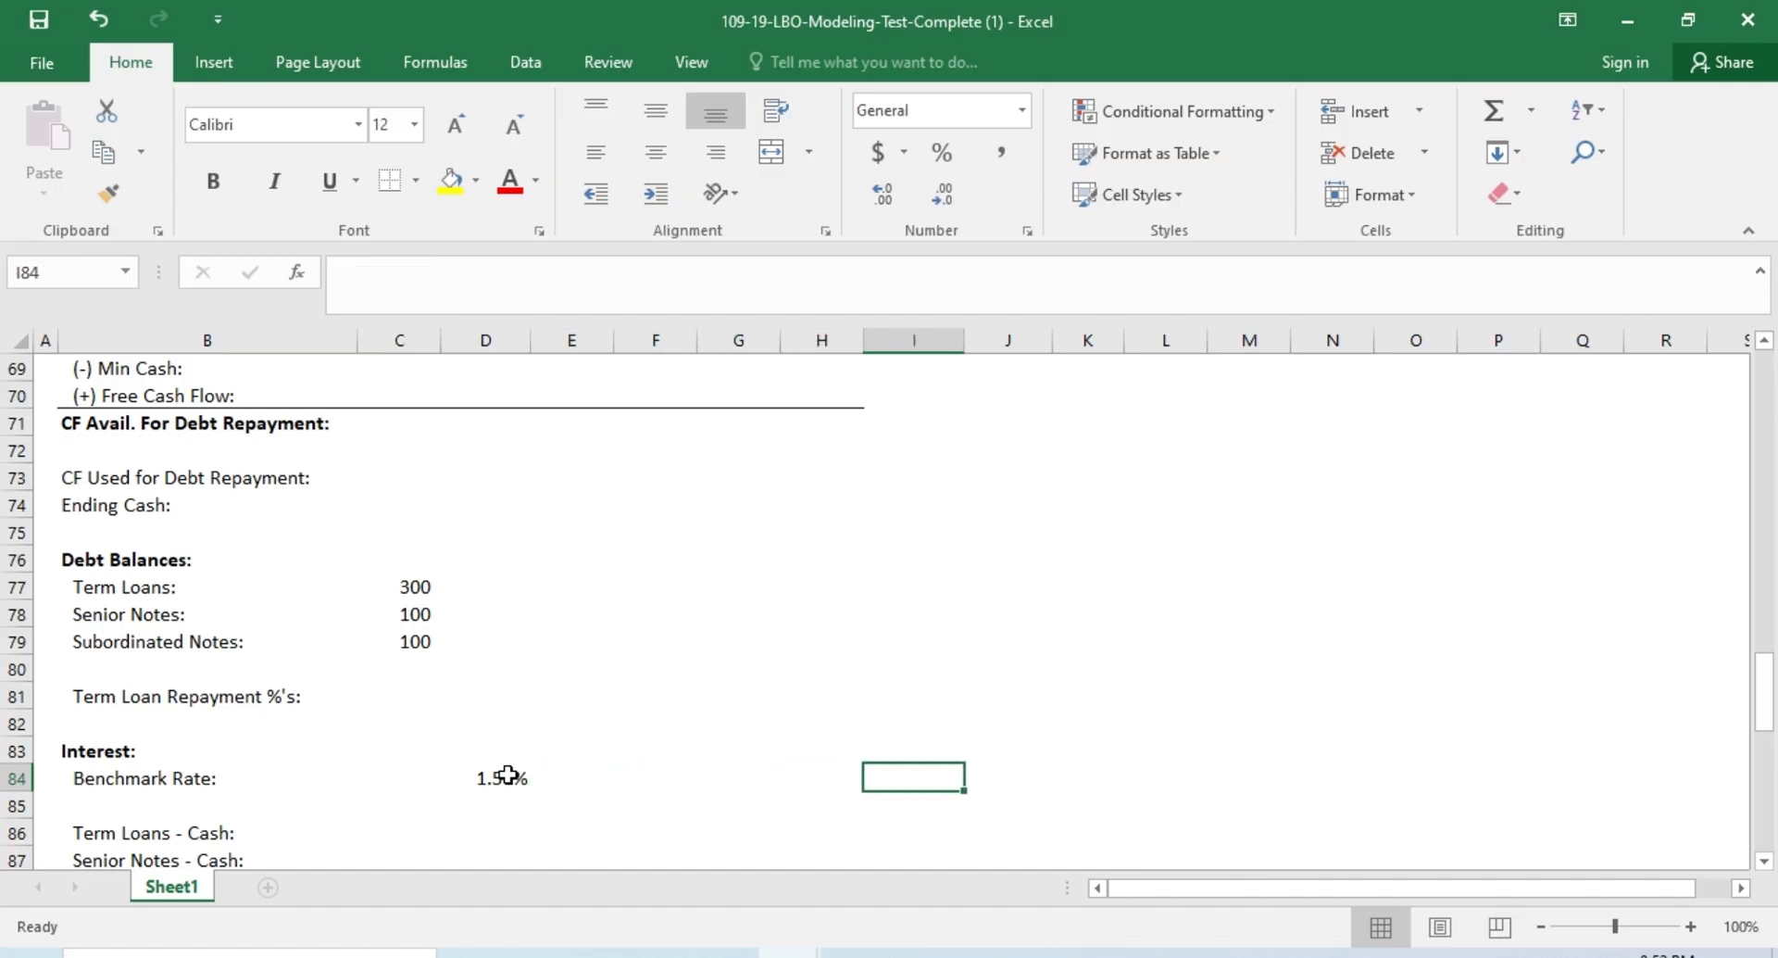
key(Left)
text(3%)
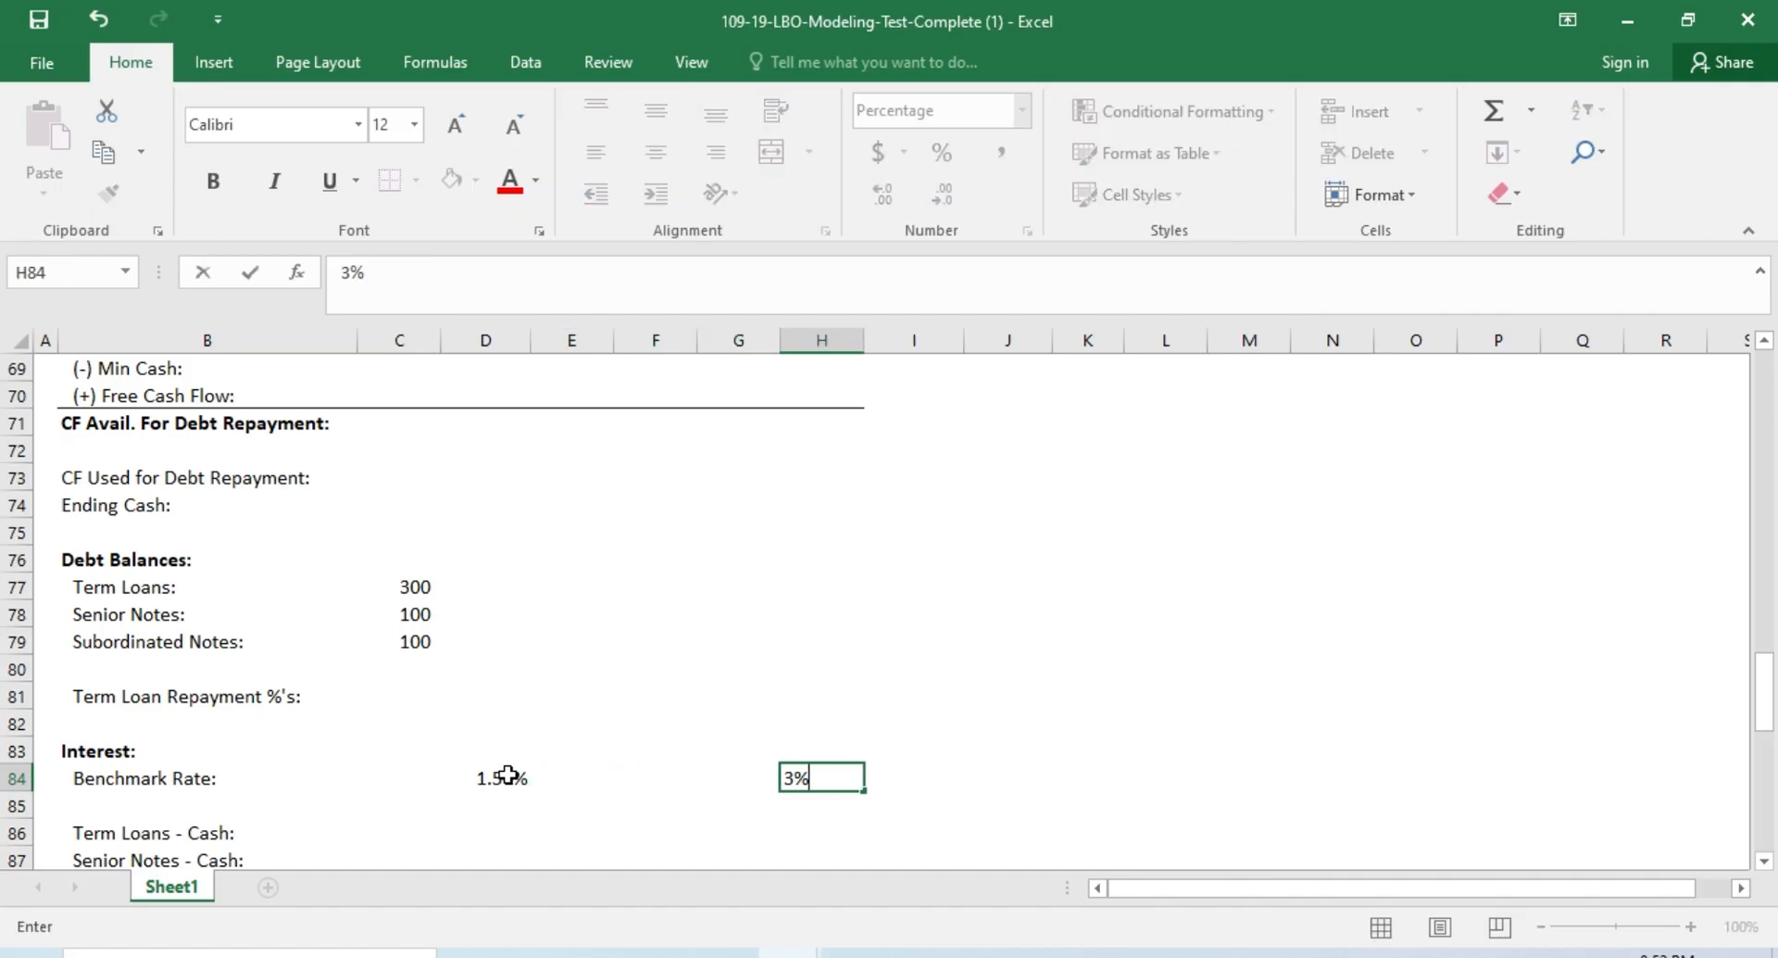
key(Return)
Step: Enter the formula =(H84-D84)/3 in E84 to compute an even yearly increase of the Benchmark Rate
key(Left)
key(Left)
key(Left)
key(Left)
key(Up)
key(Right)
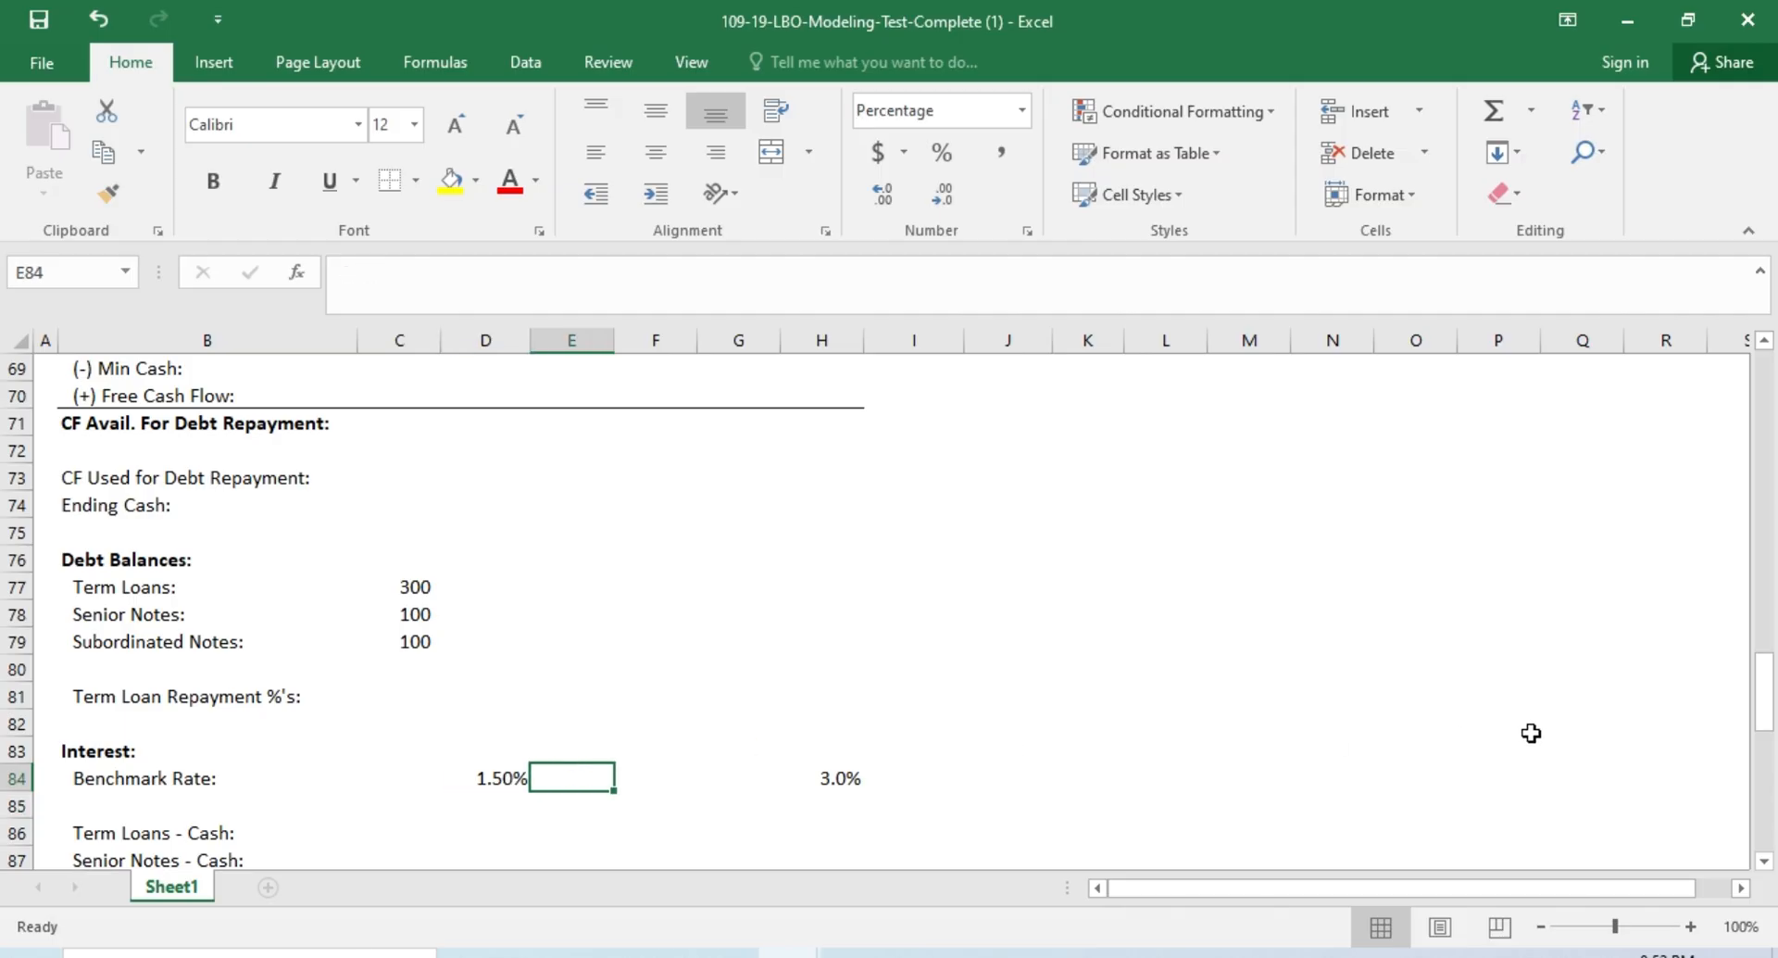
text(=()
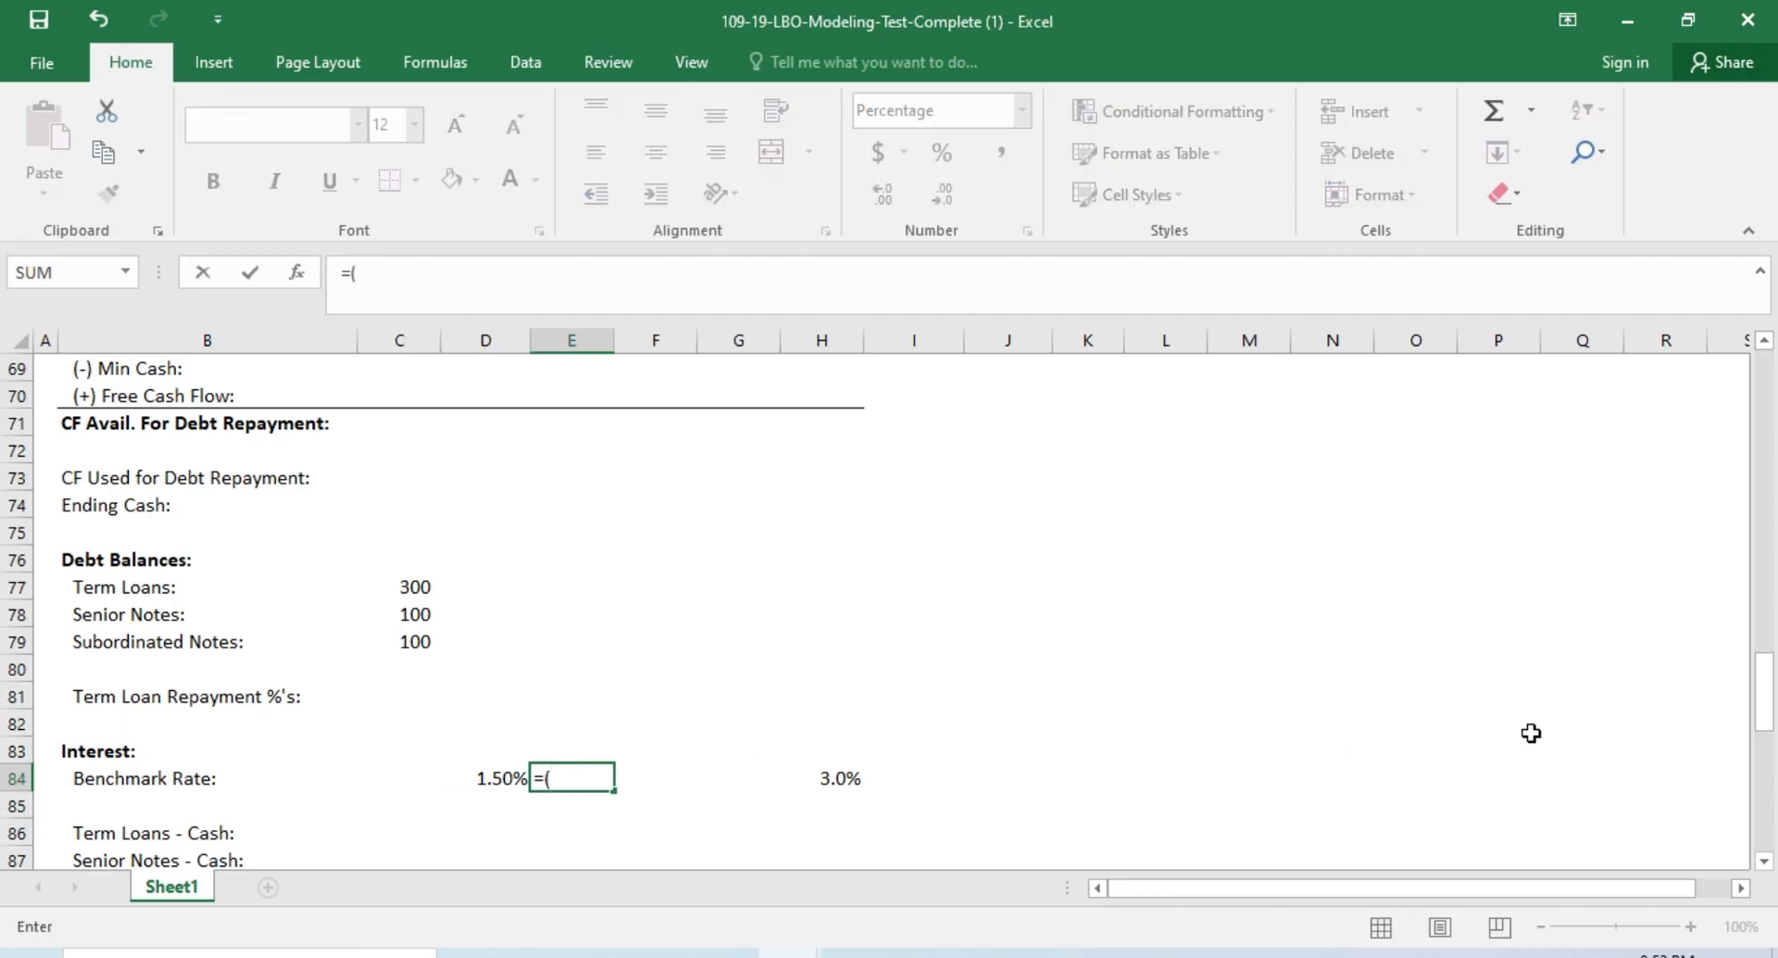
key(Right)
key(Right)
key(Right)
text(-)
key(Left)
key(Left)
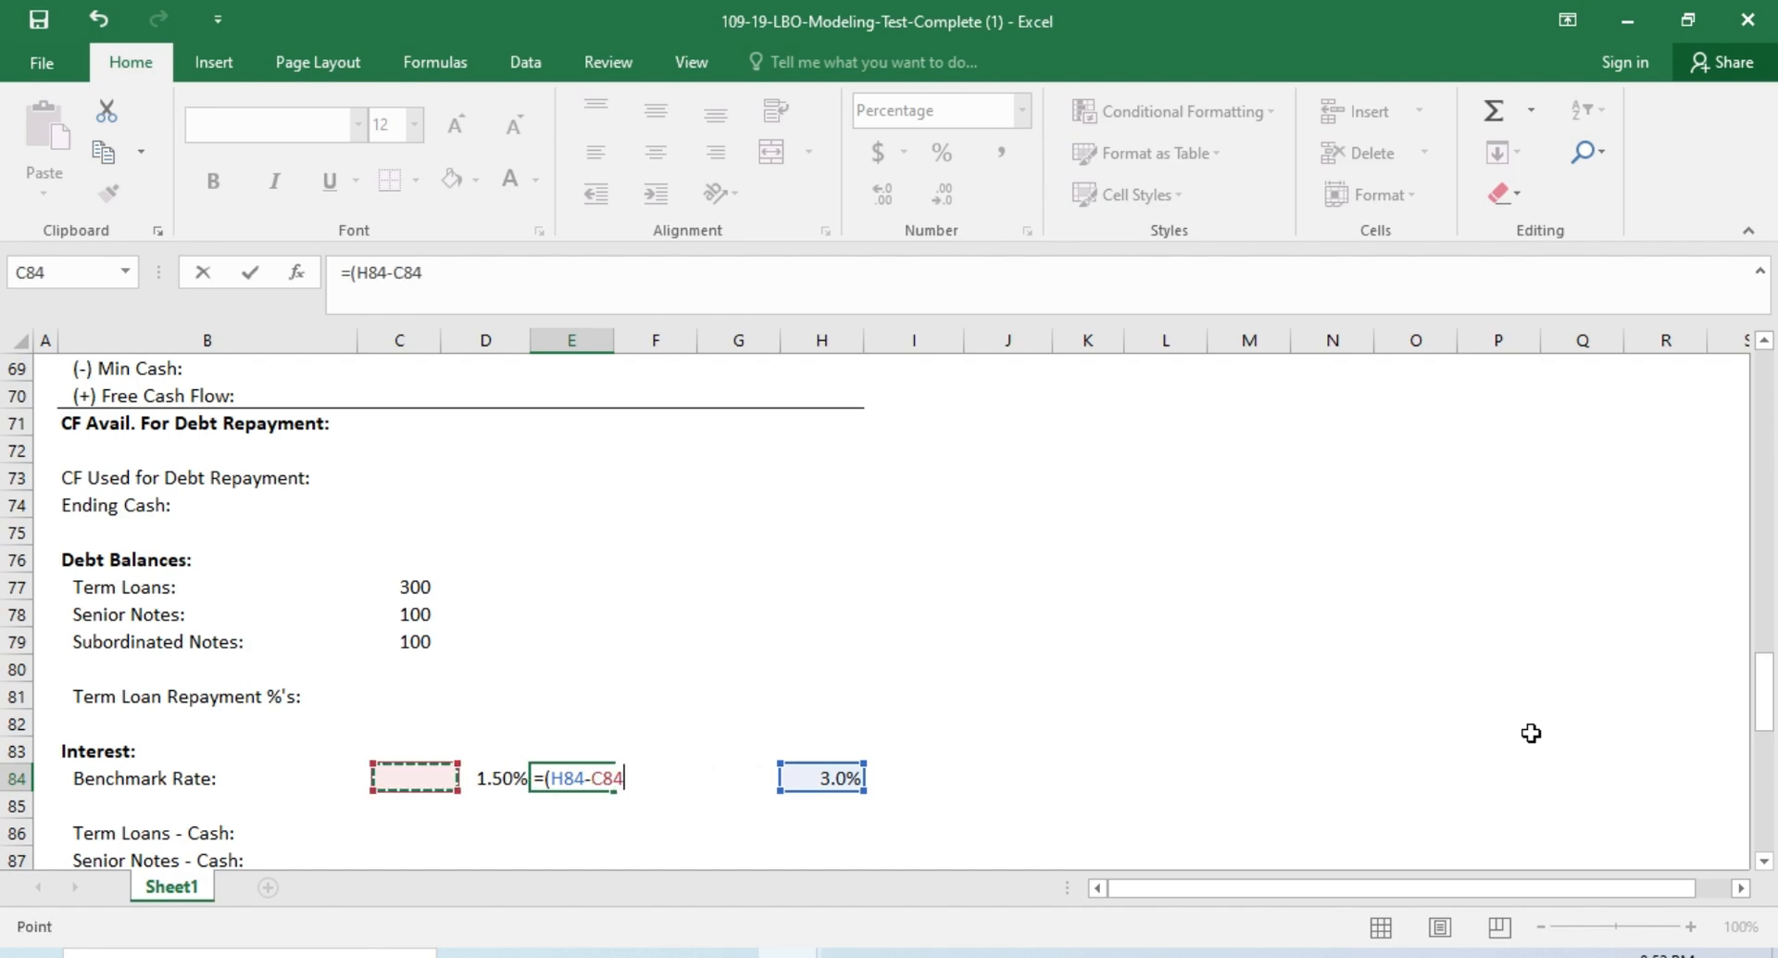
key(Right)
text()/)
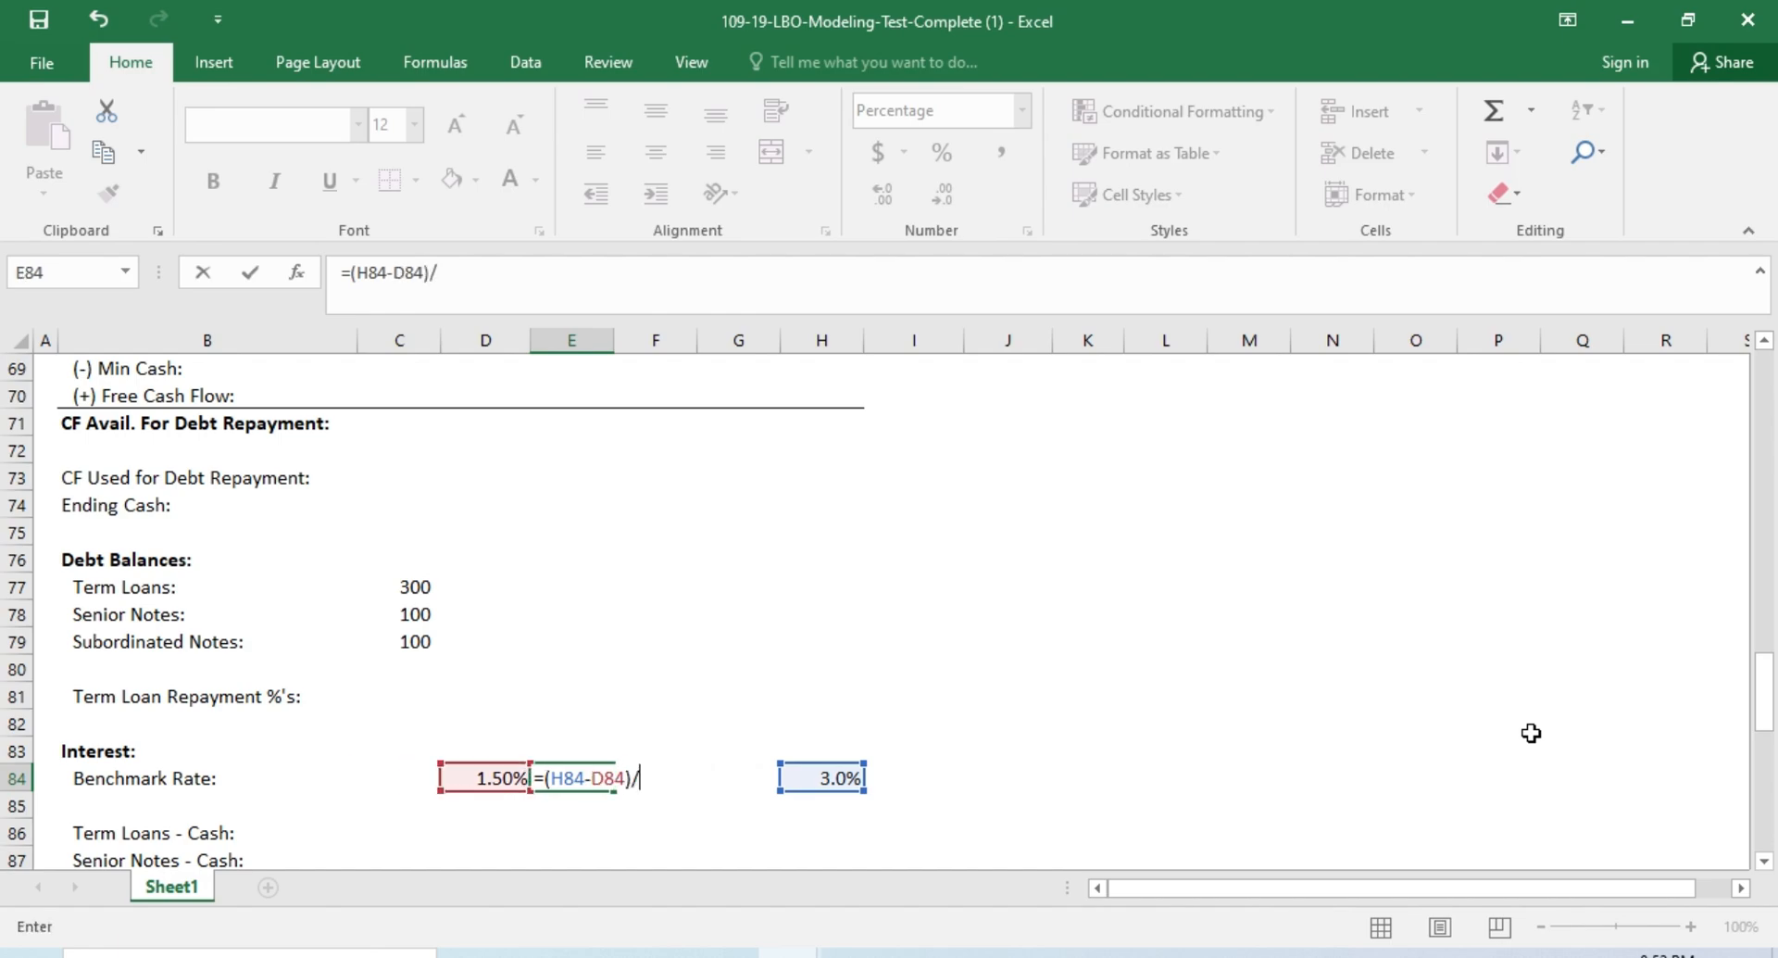
key(ctrl+Return)
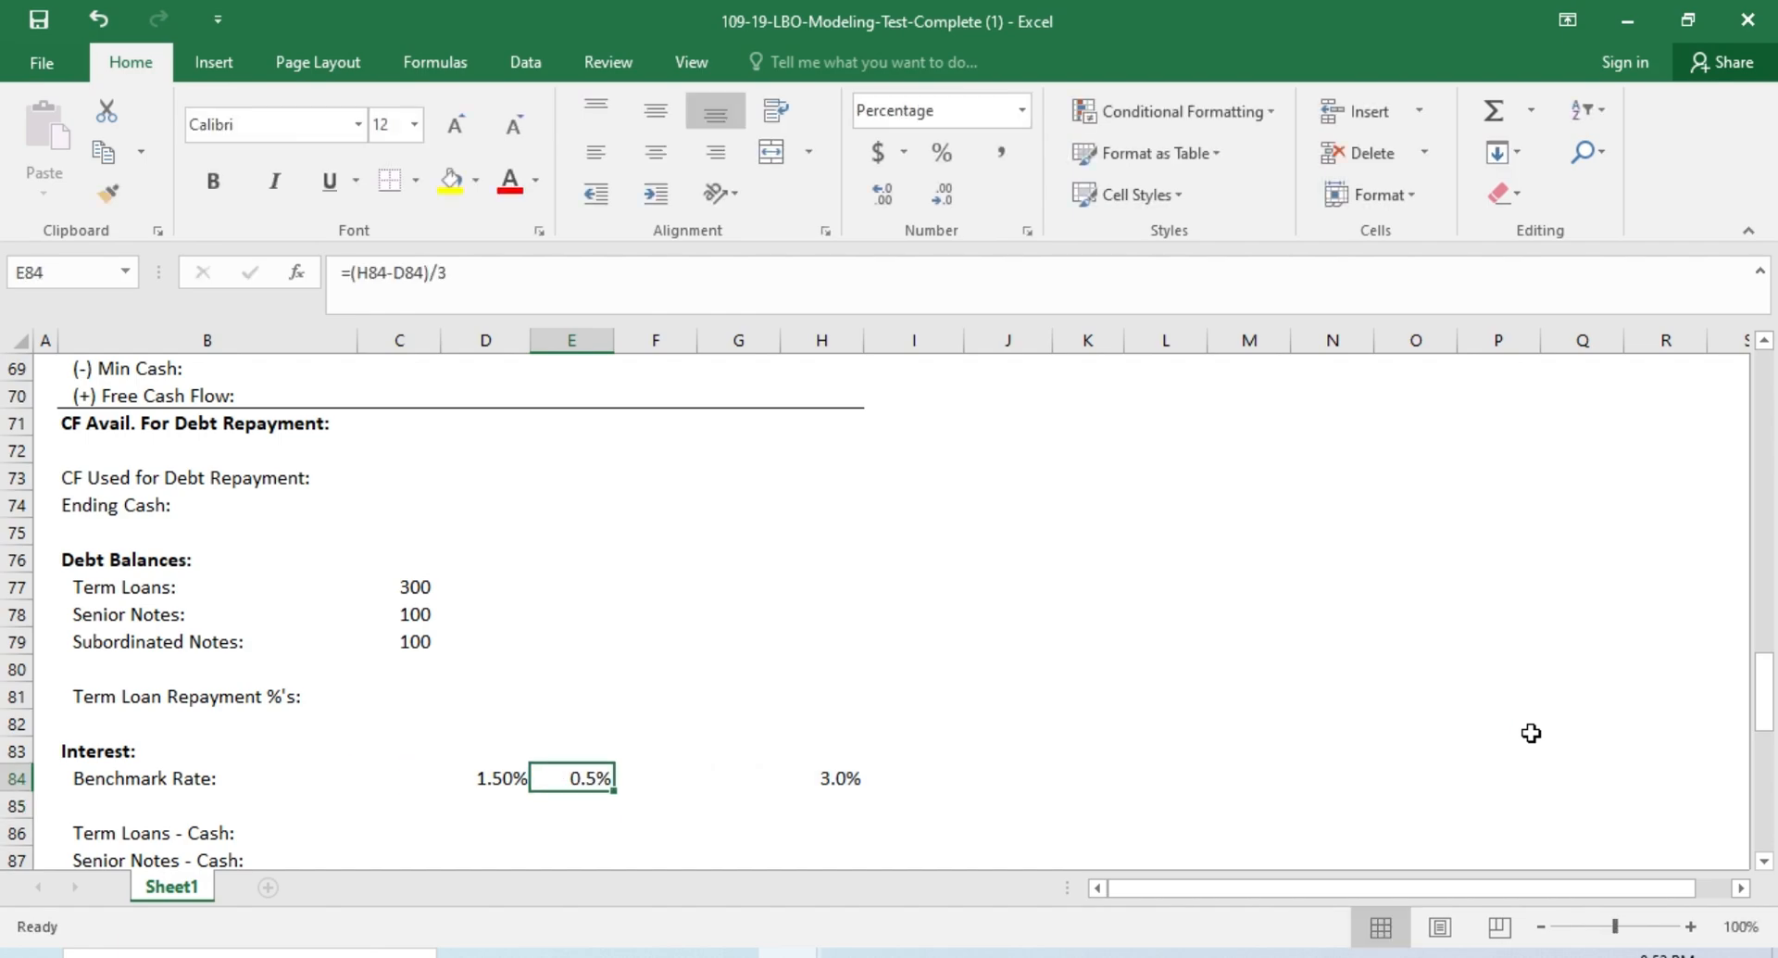
Step: Delete the averaging formula from E84
key(ctrl+c)
key(Right)
key(Escape)
key(Left)
key(Delete)
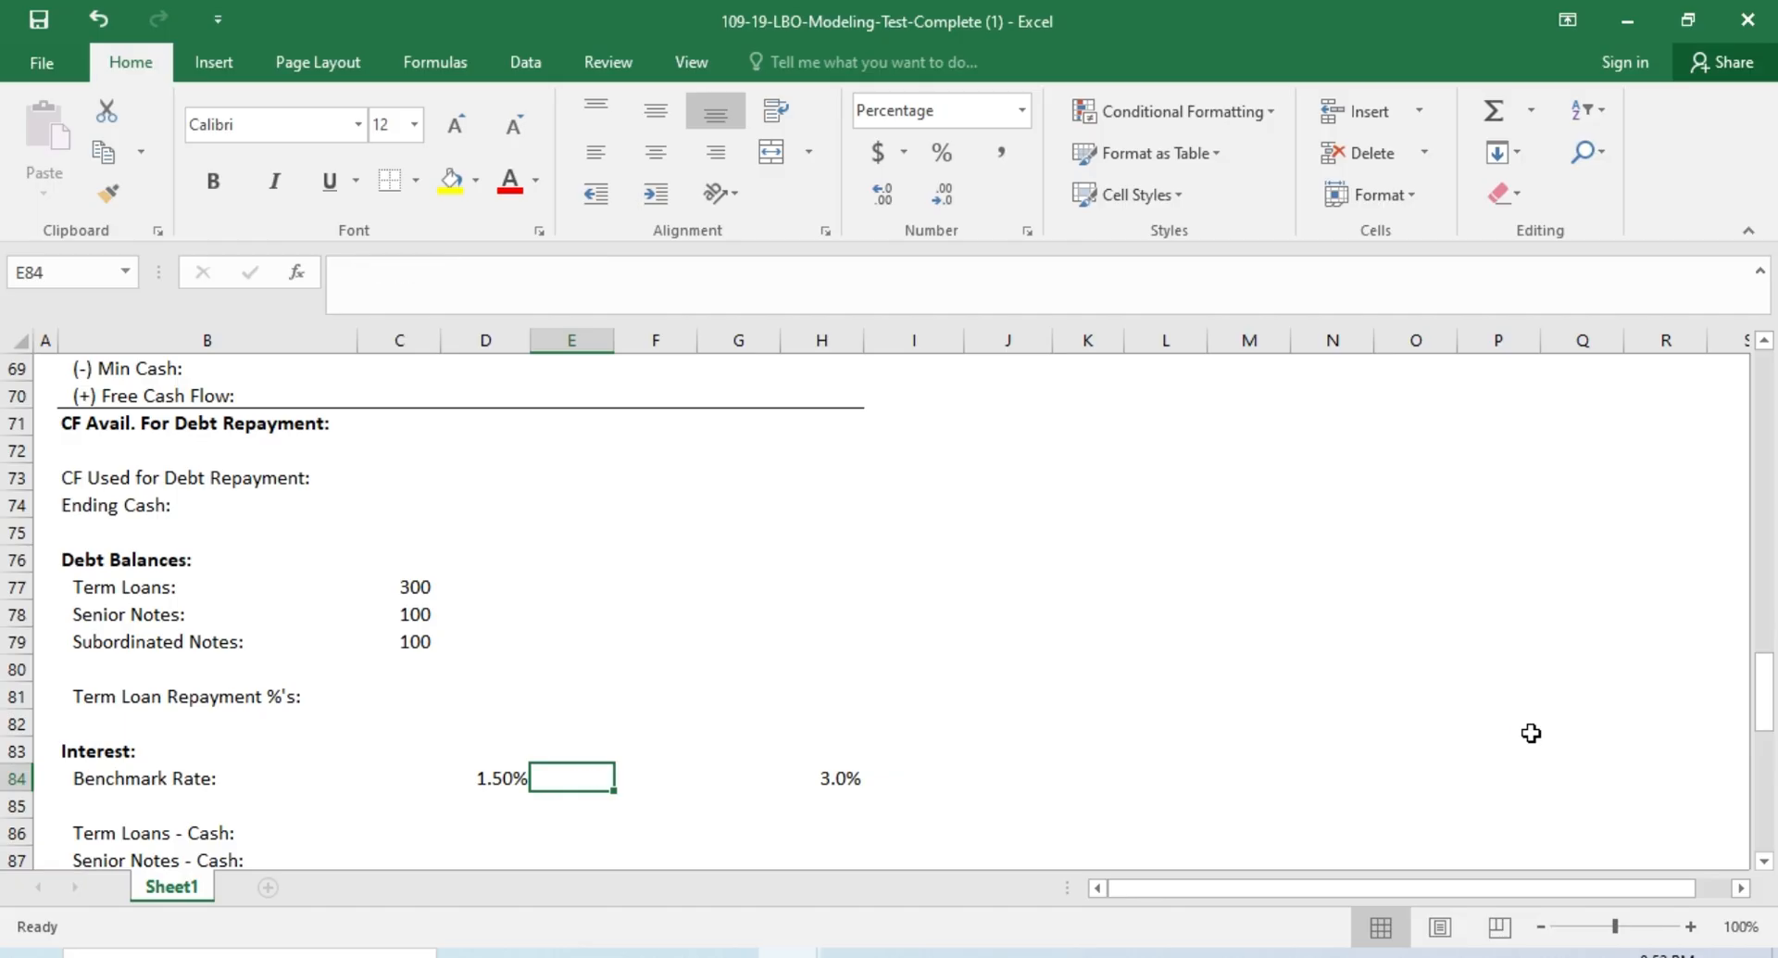
Step: Enter =D84+0.5% as the Benchmark Rate formula in E84
key(Left)
key(Right)
text(=)
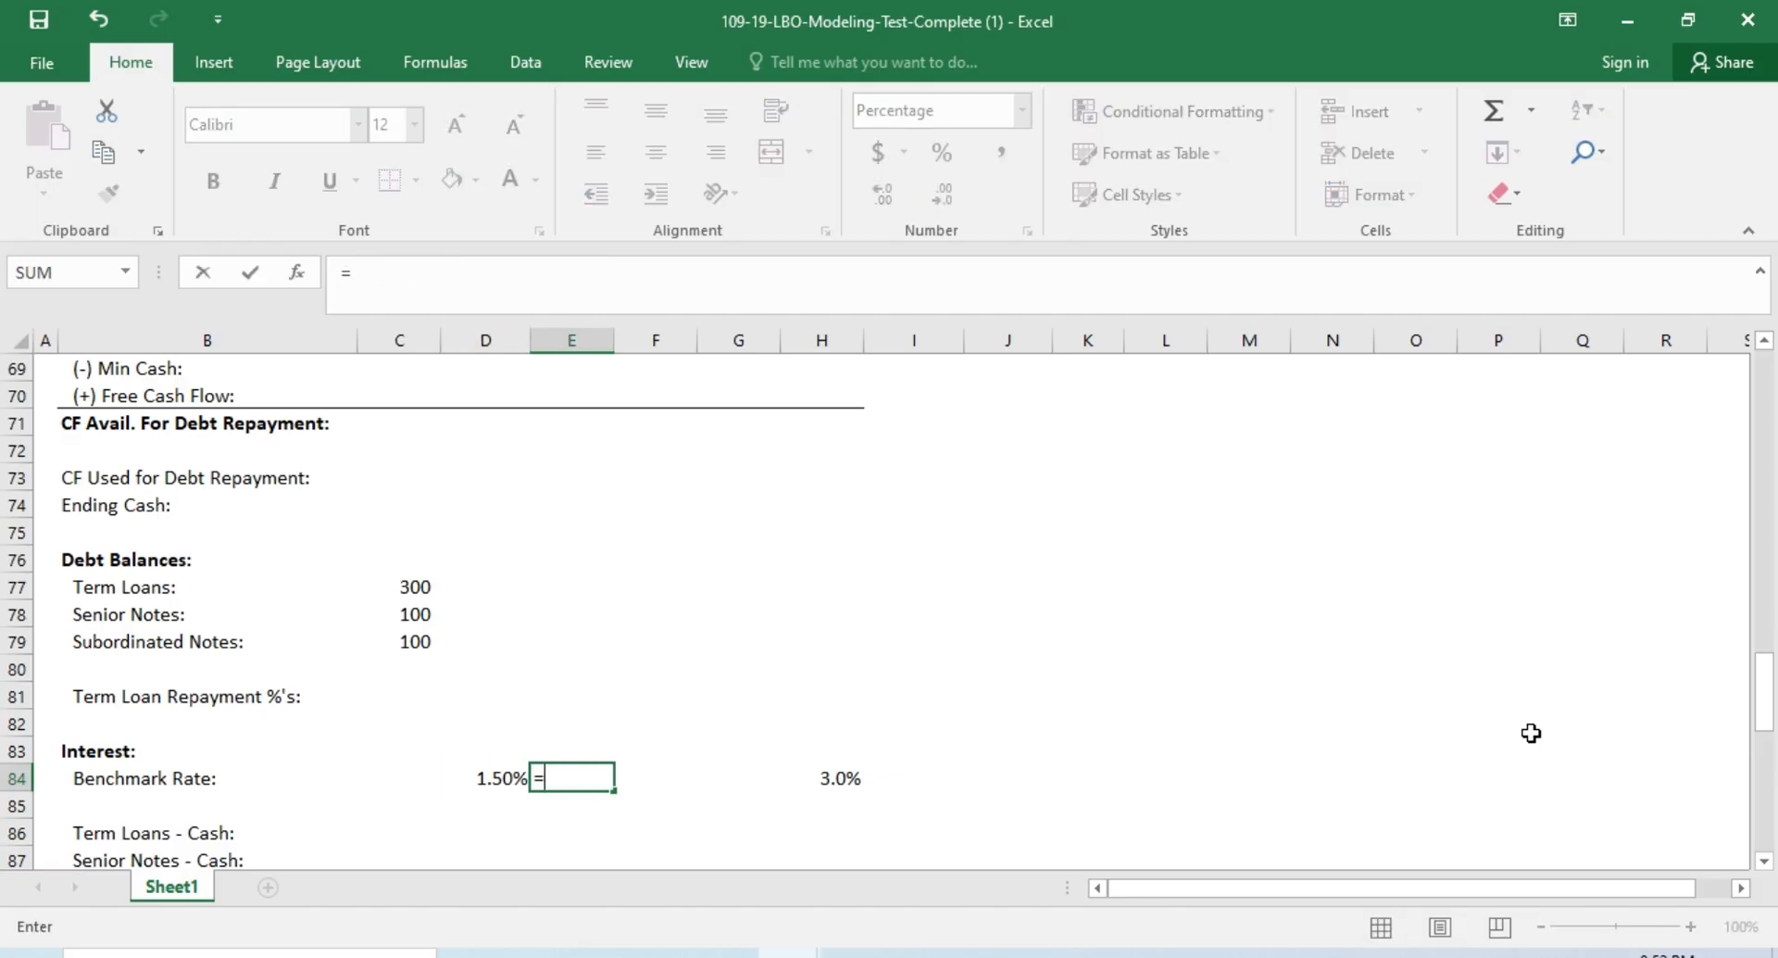
key(Left)
text(+)
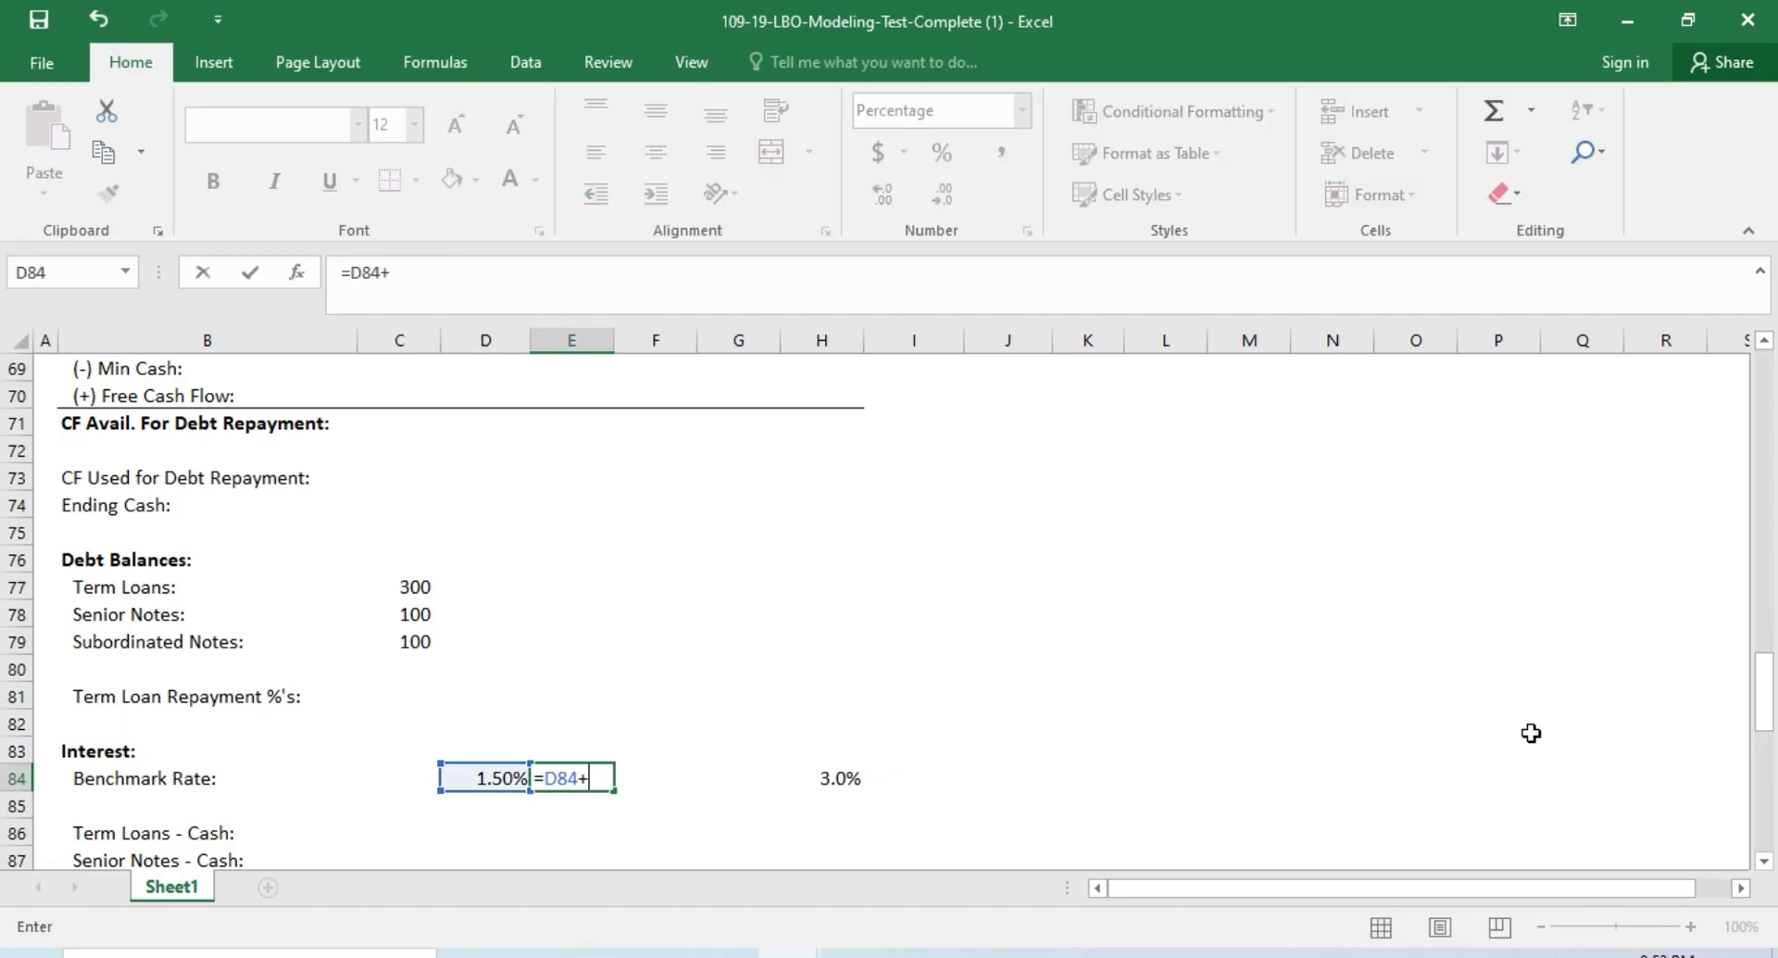
text(0.5%)
key(Return)
Step: Link the Benchmark Rate in F84 to the preceding year with =E84
key(Up)
key(Right)
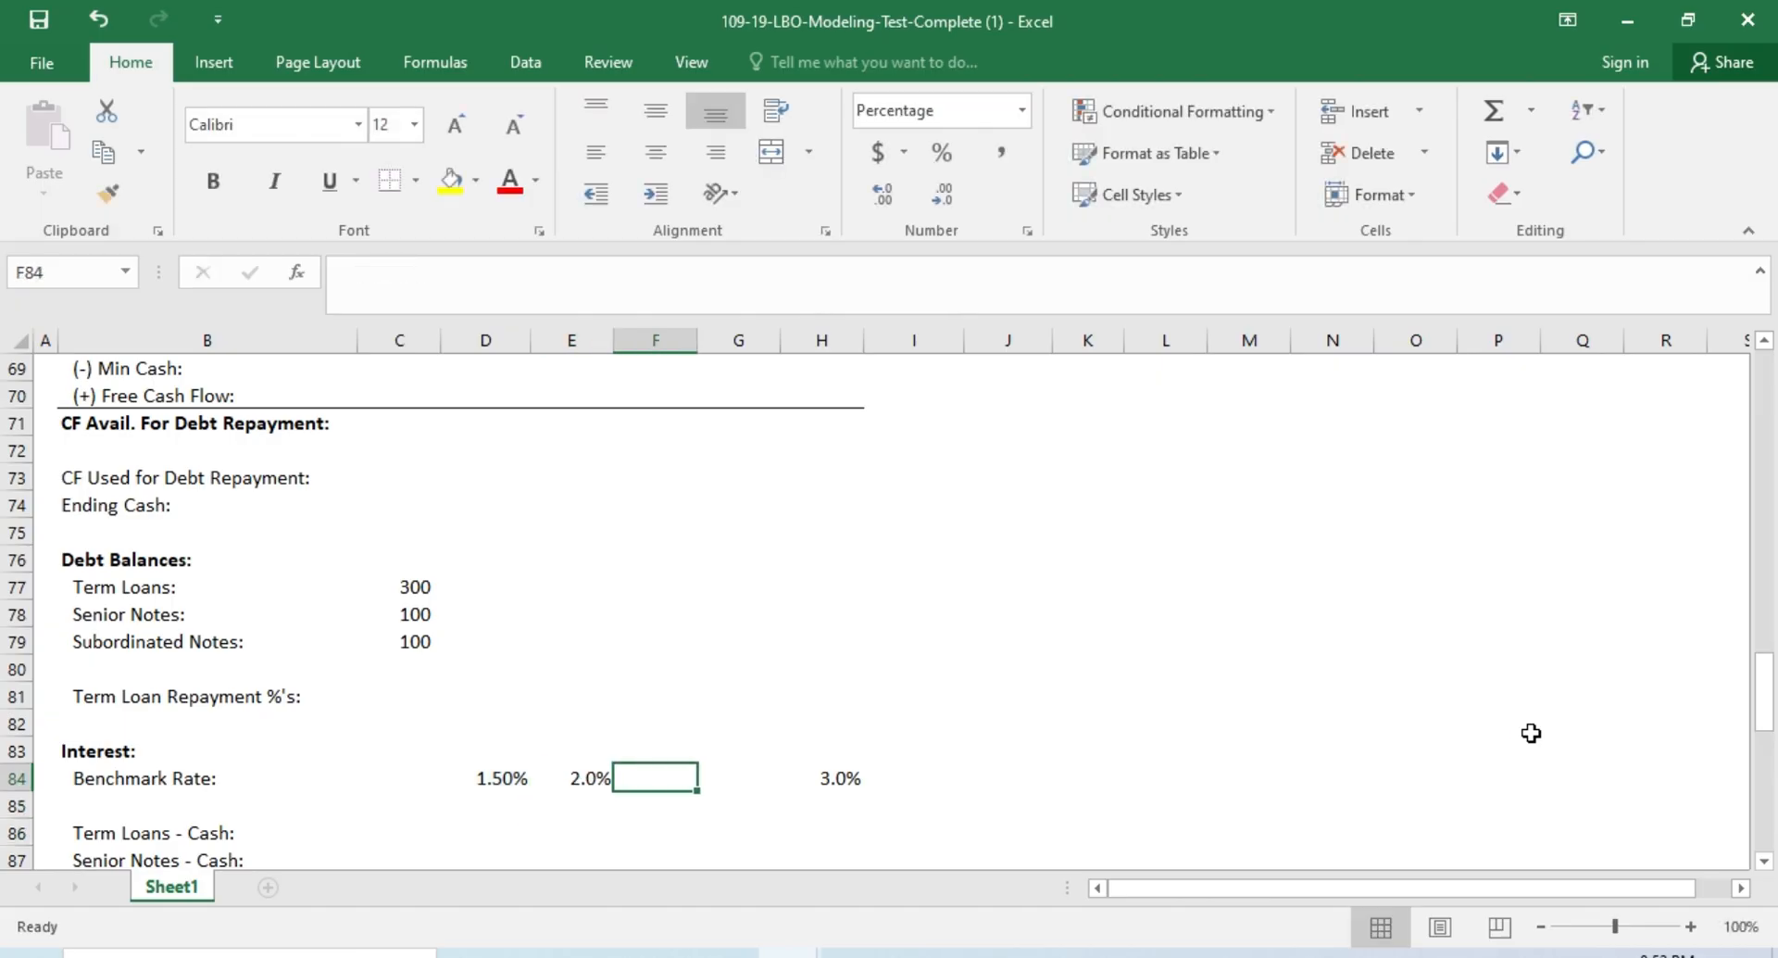
text(=)
key(Left)
key(Return)
Step: Enter =F84+0.5% as the Benchmark Rate formula in G84
key(Up)
key(Right)
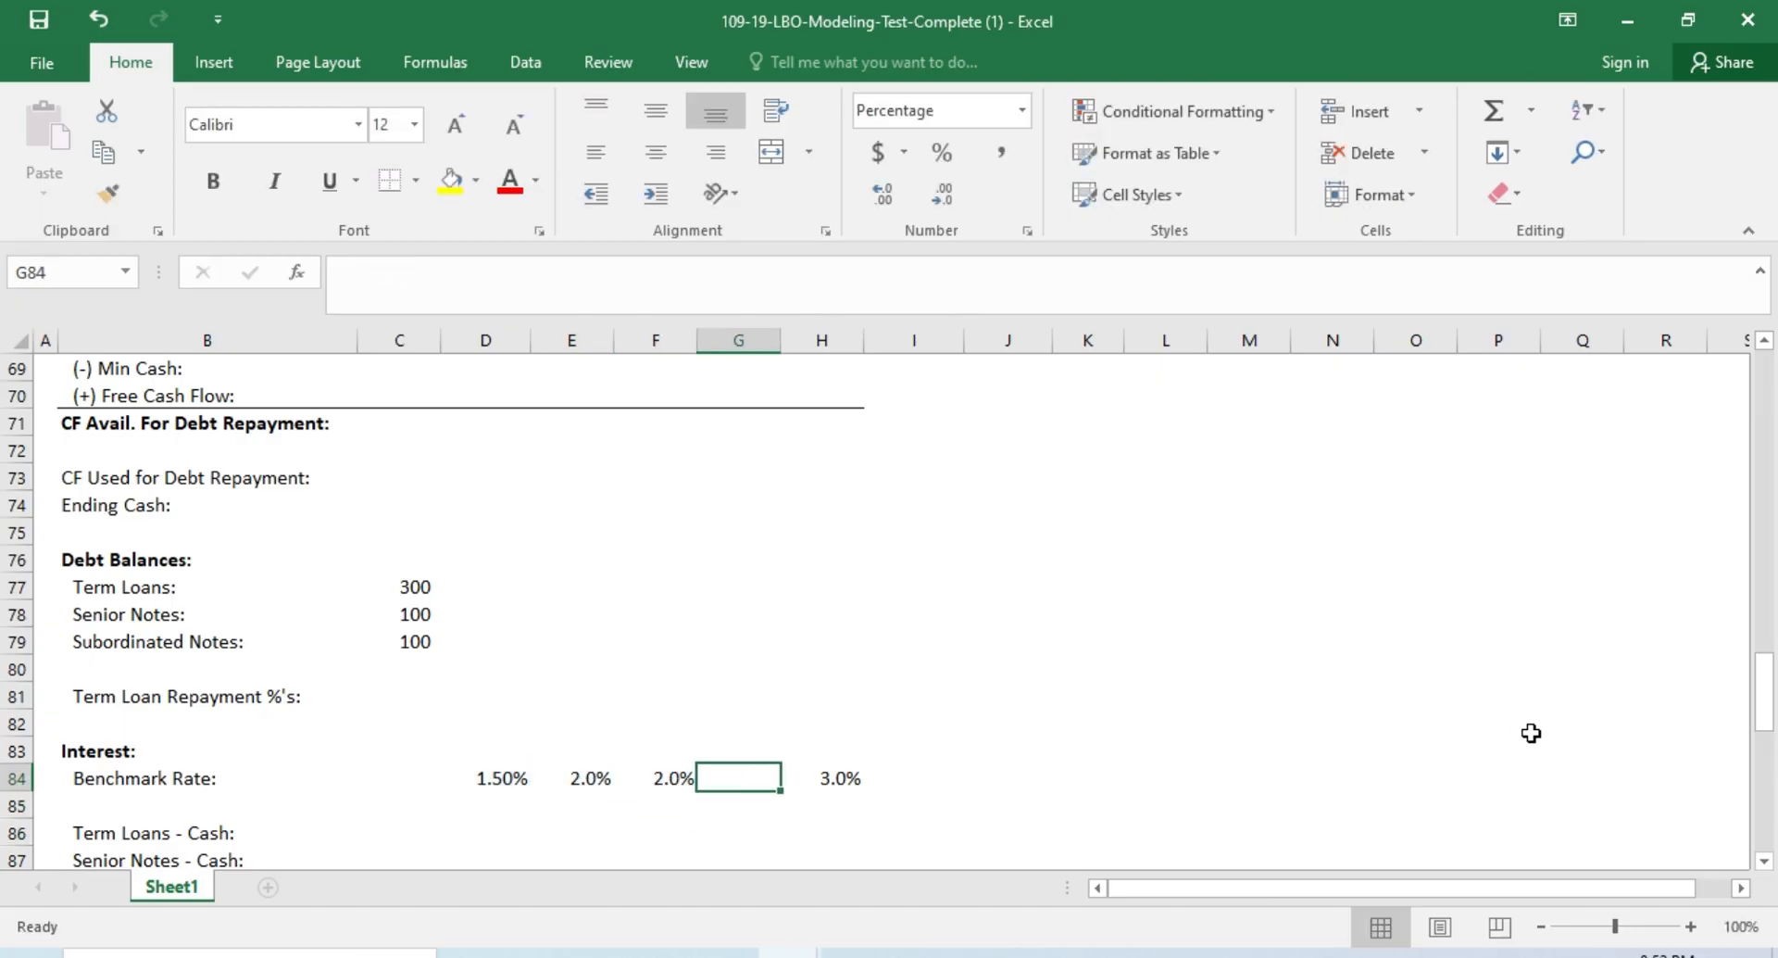
text(=)
key(Left)
text(+0.)
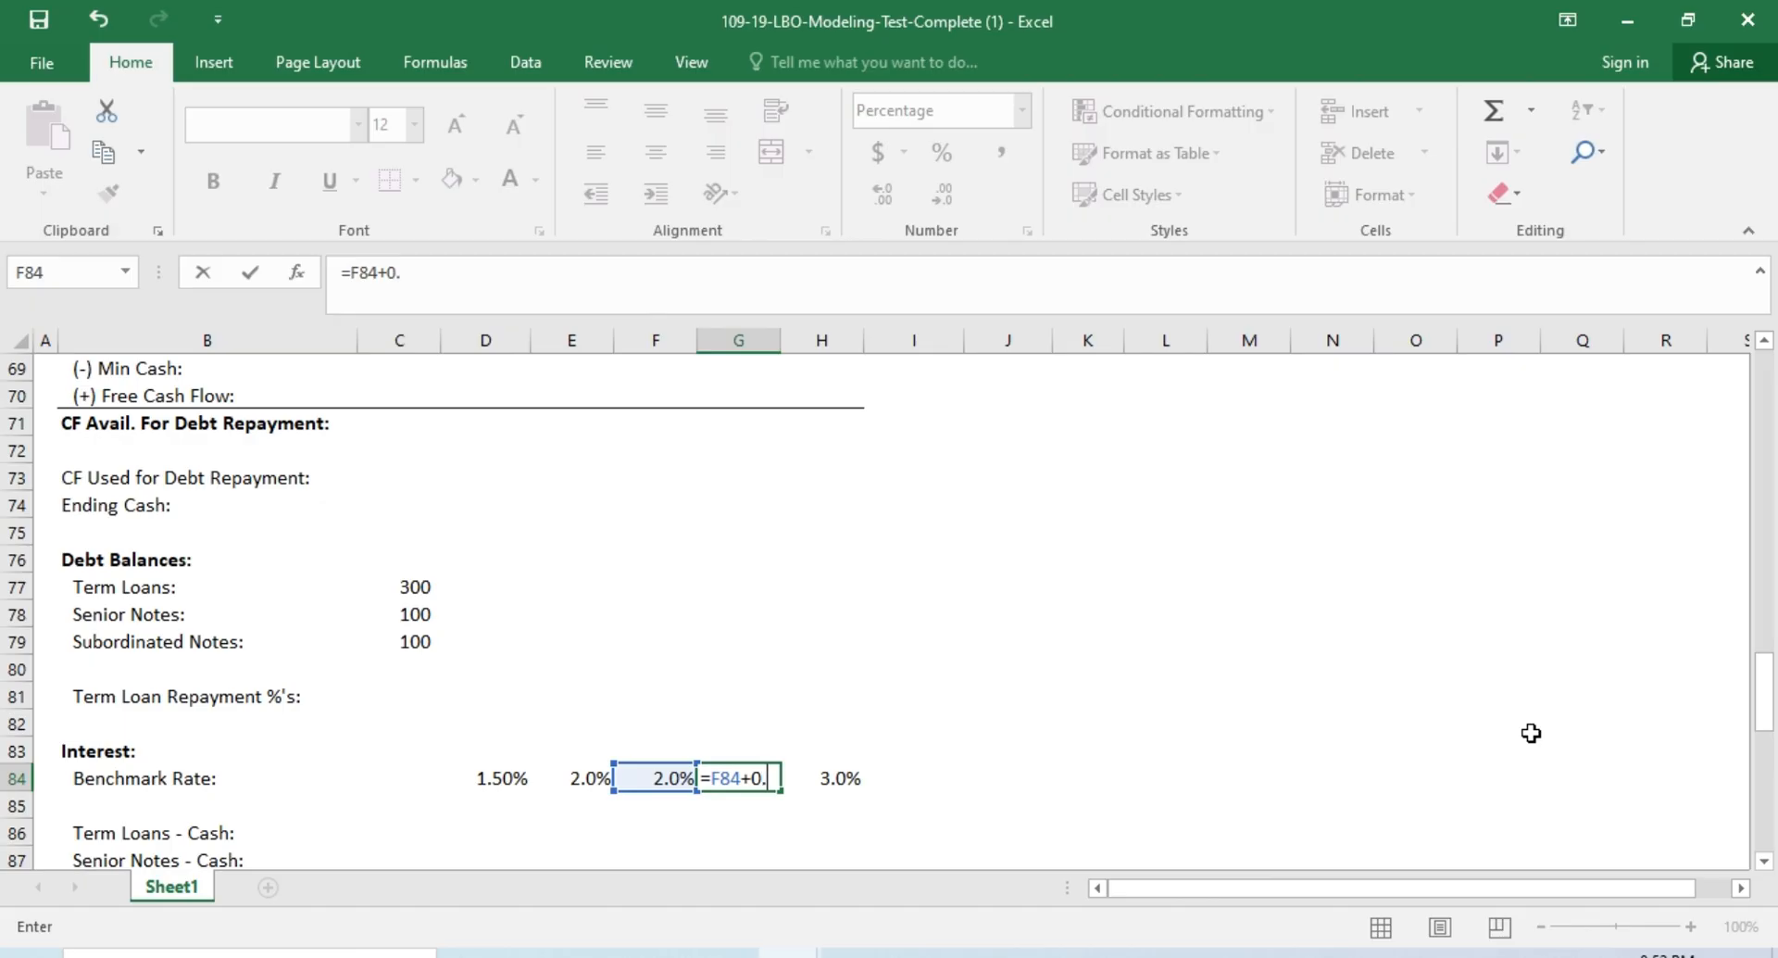
text(5%)
key(Return)
Step: Select the five-year Benchmark Rate forecast in D84:H84 for review
key(Up)
key(Left)
key(Left)
key(Left)
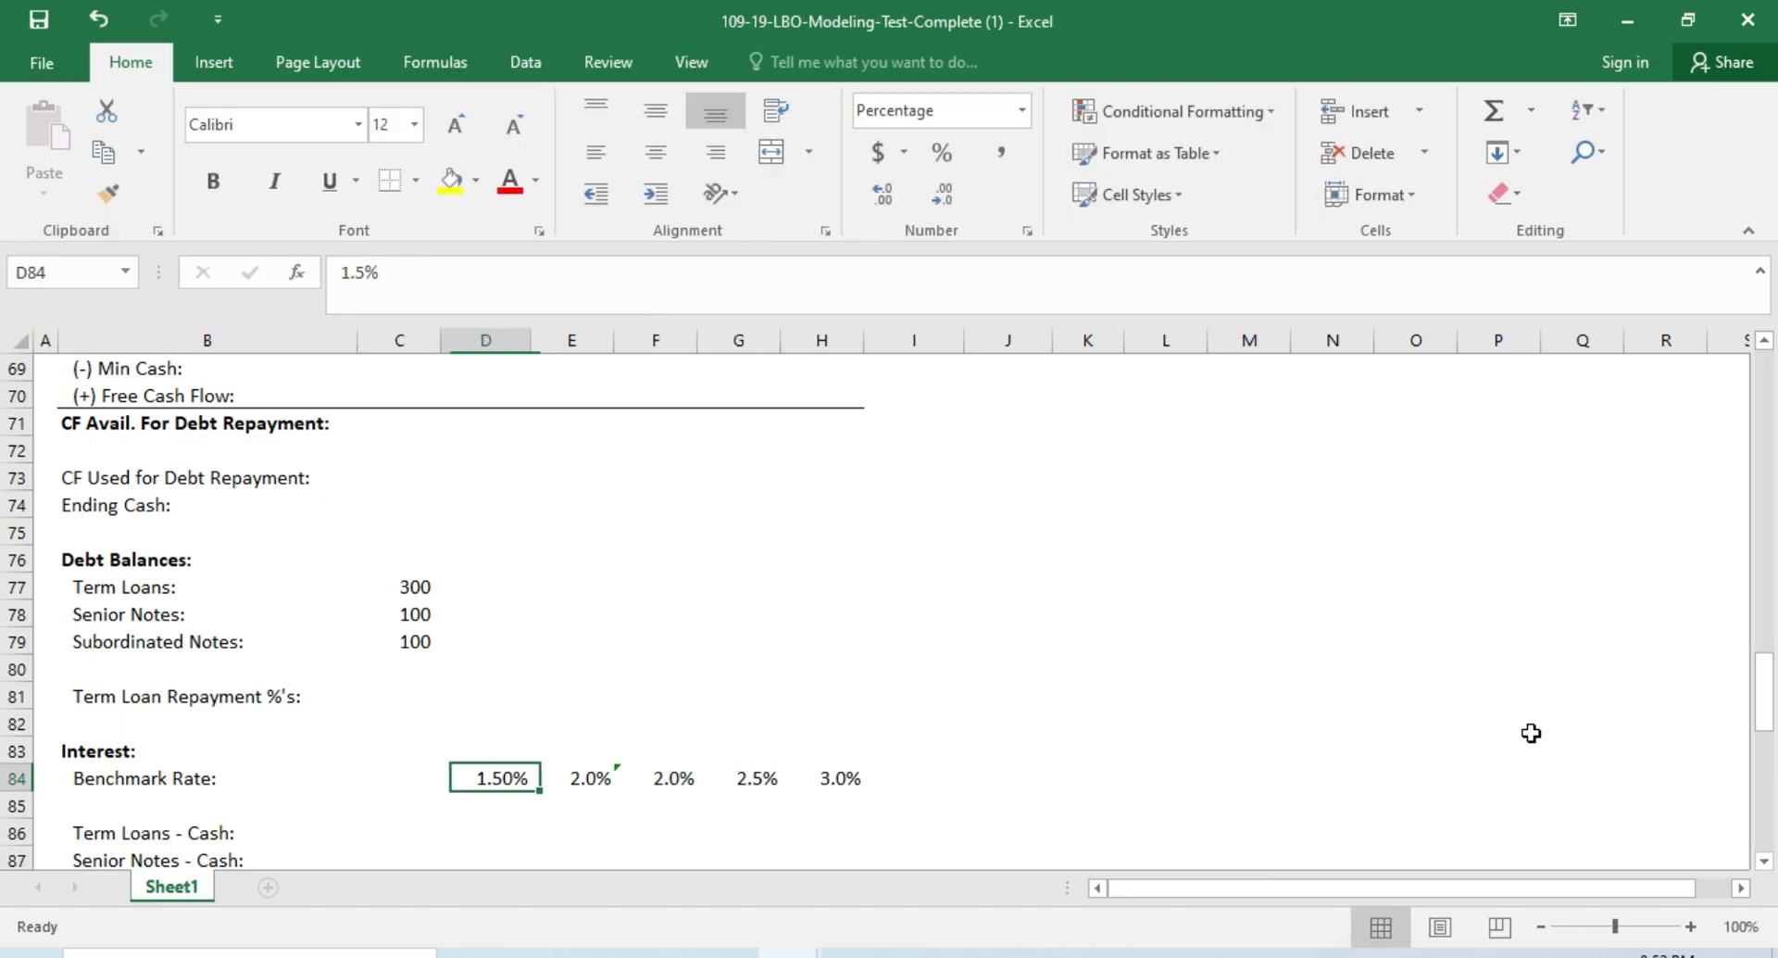
key(shift+Right)
key(shift+Right)
key(shift+Right)
key(shift+Right)
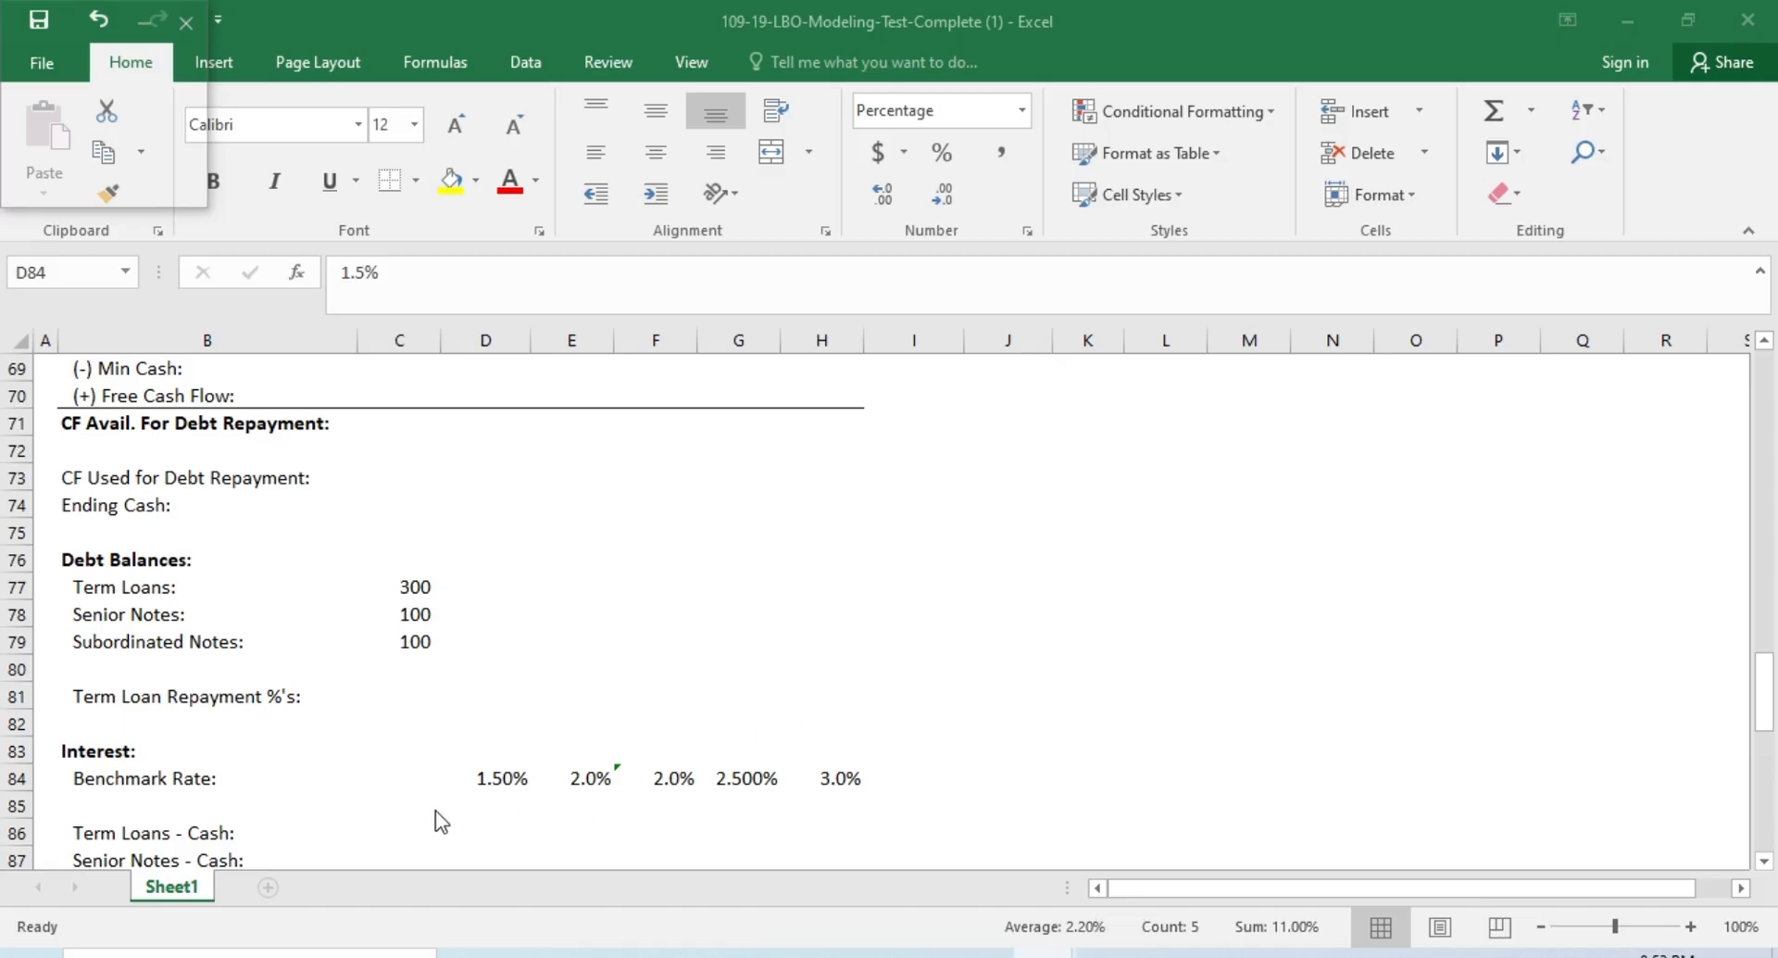
Step: Select D81 for the first repayment percentage and check the Term Loans' mandatory principal repayments in the case-study PDF
click(468, 761)
key(Up)
key(Up)
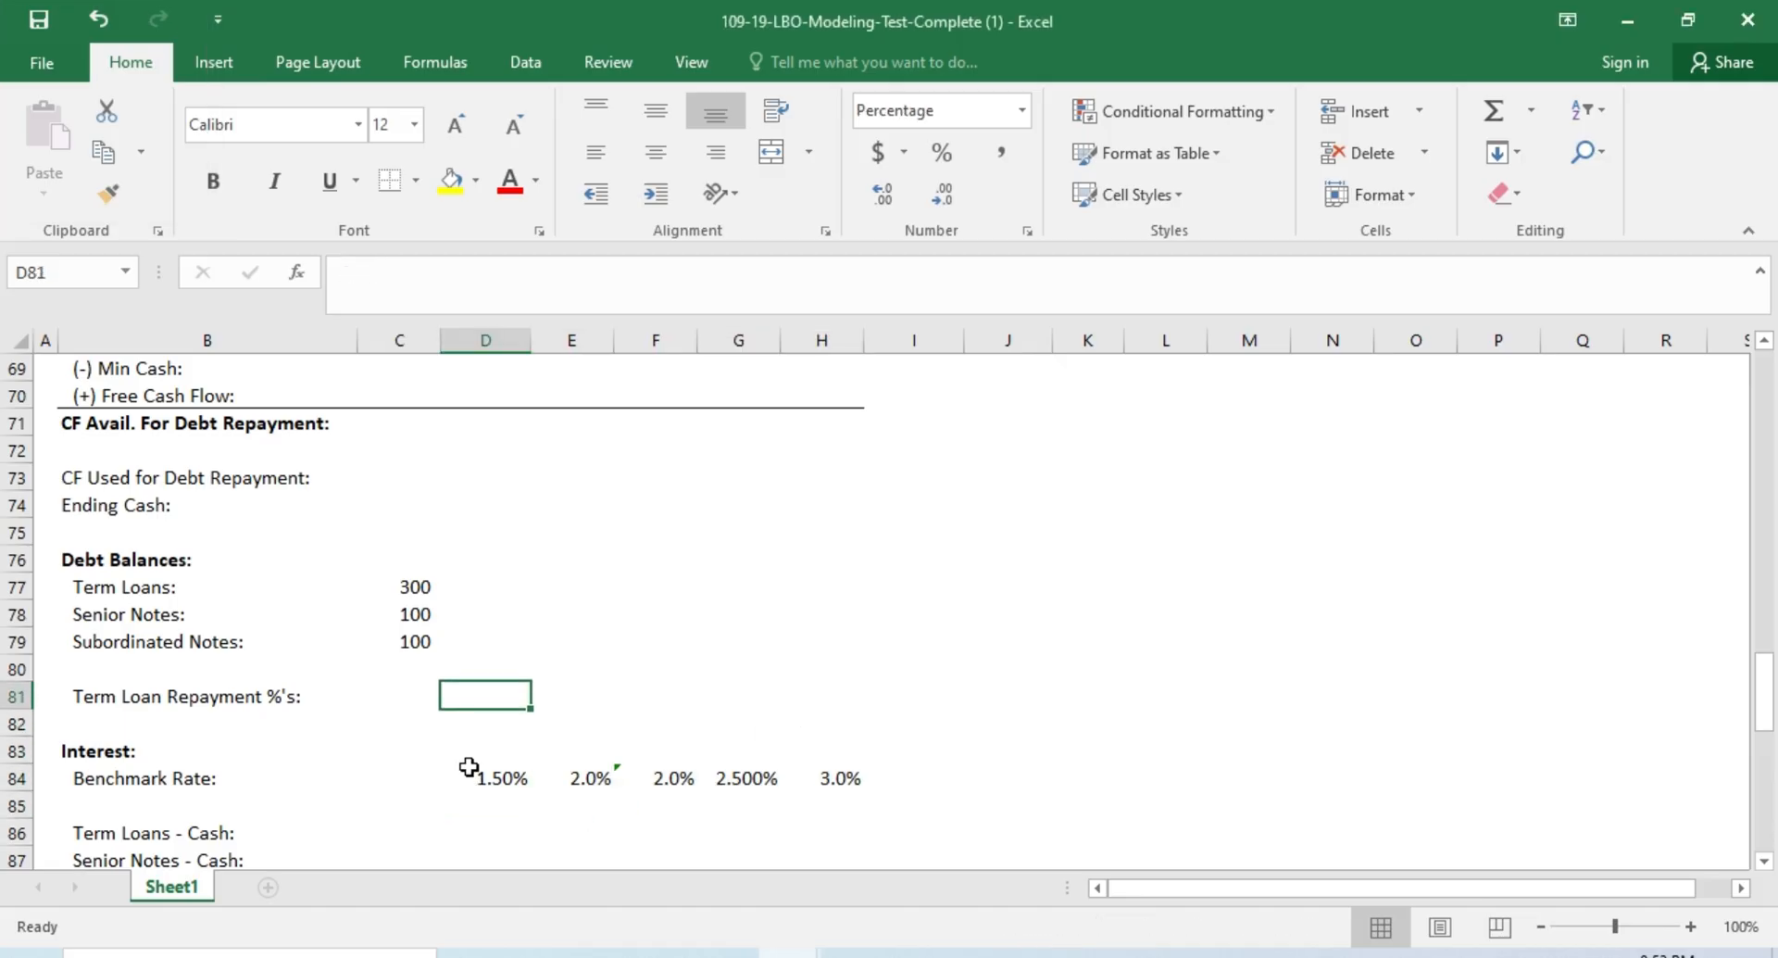
key(Left)
key(Left)
key(Right)
key(Right)
key(Right)
key(Left)
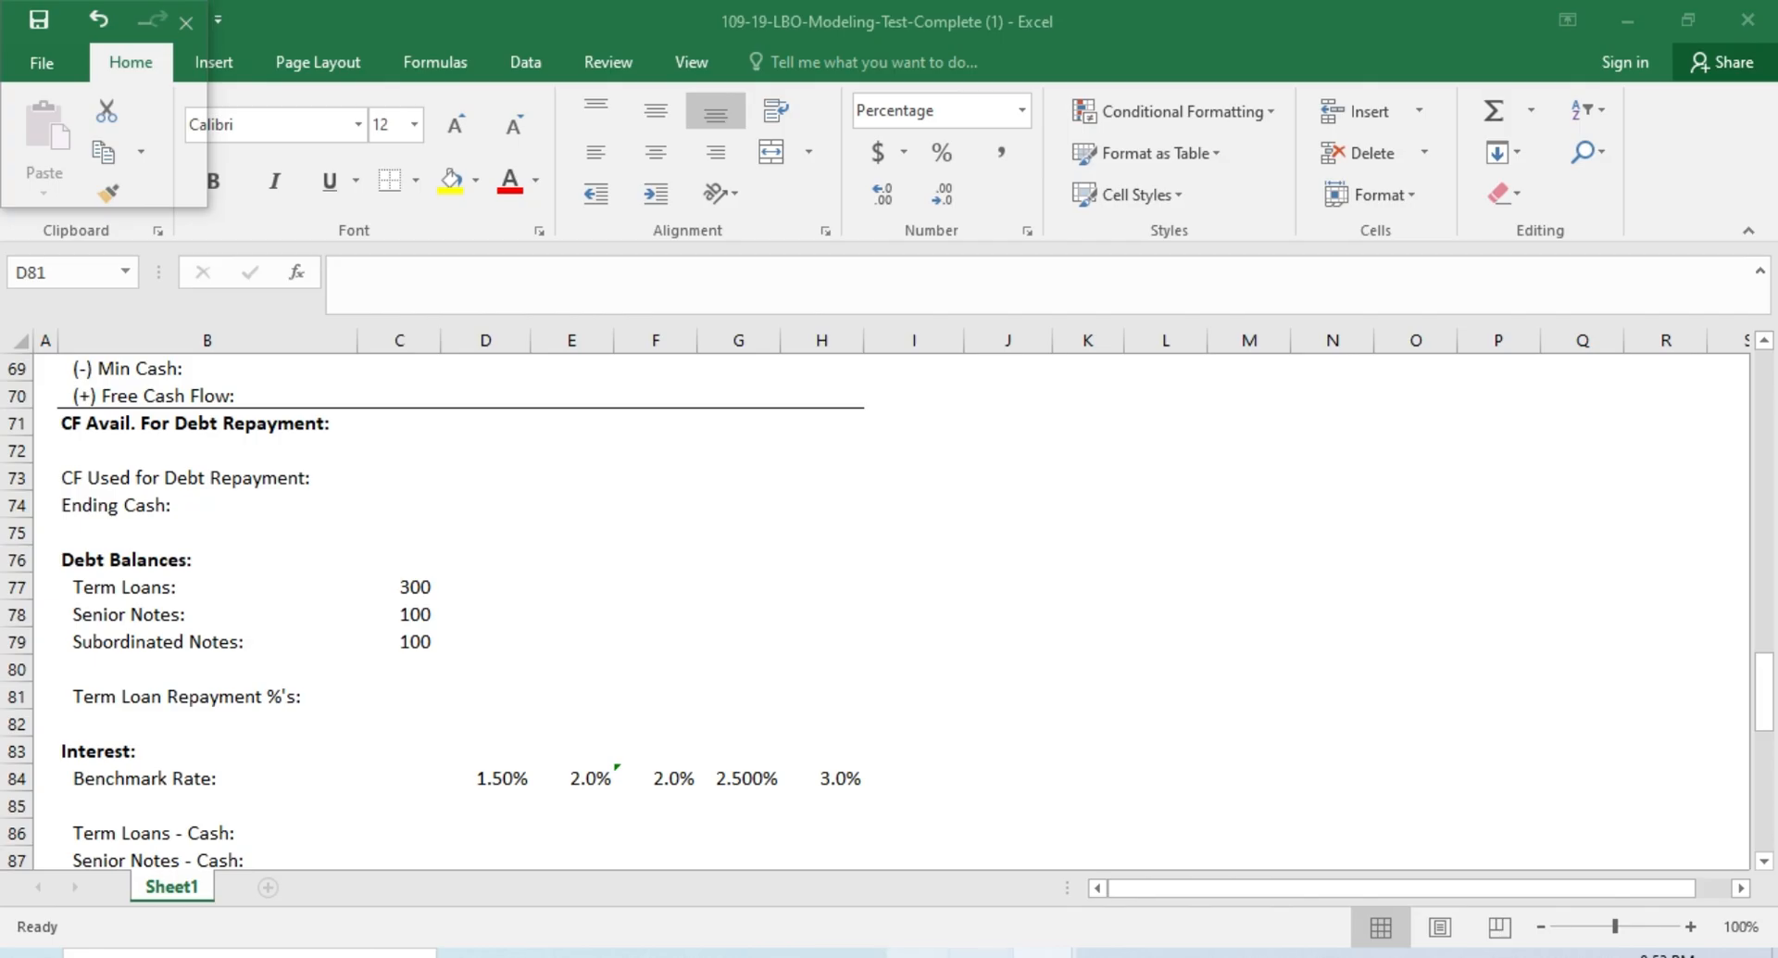
key(alt+Tab)
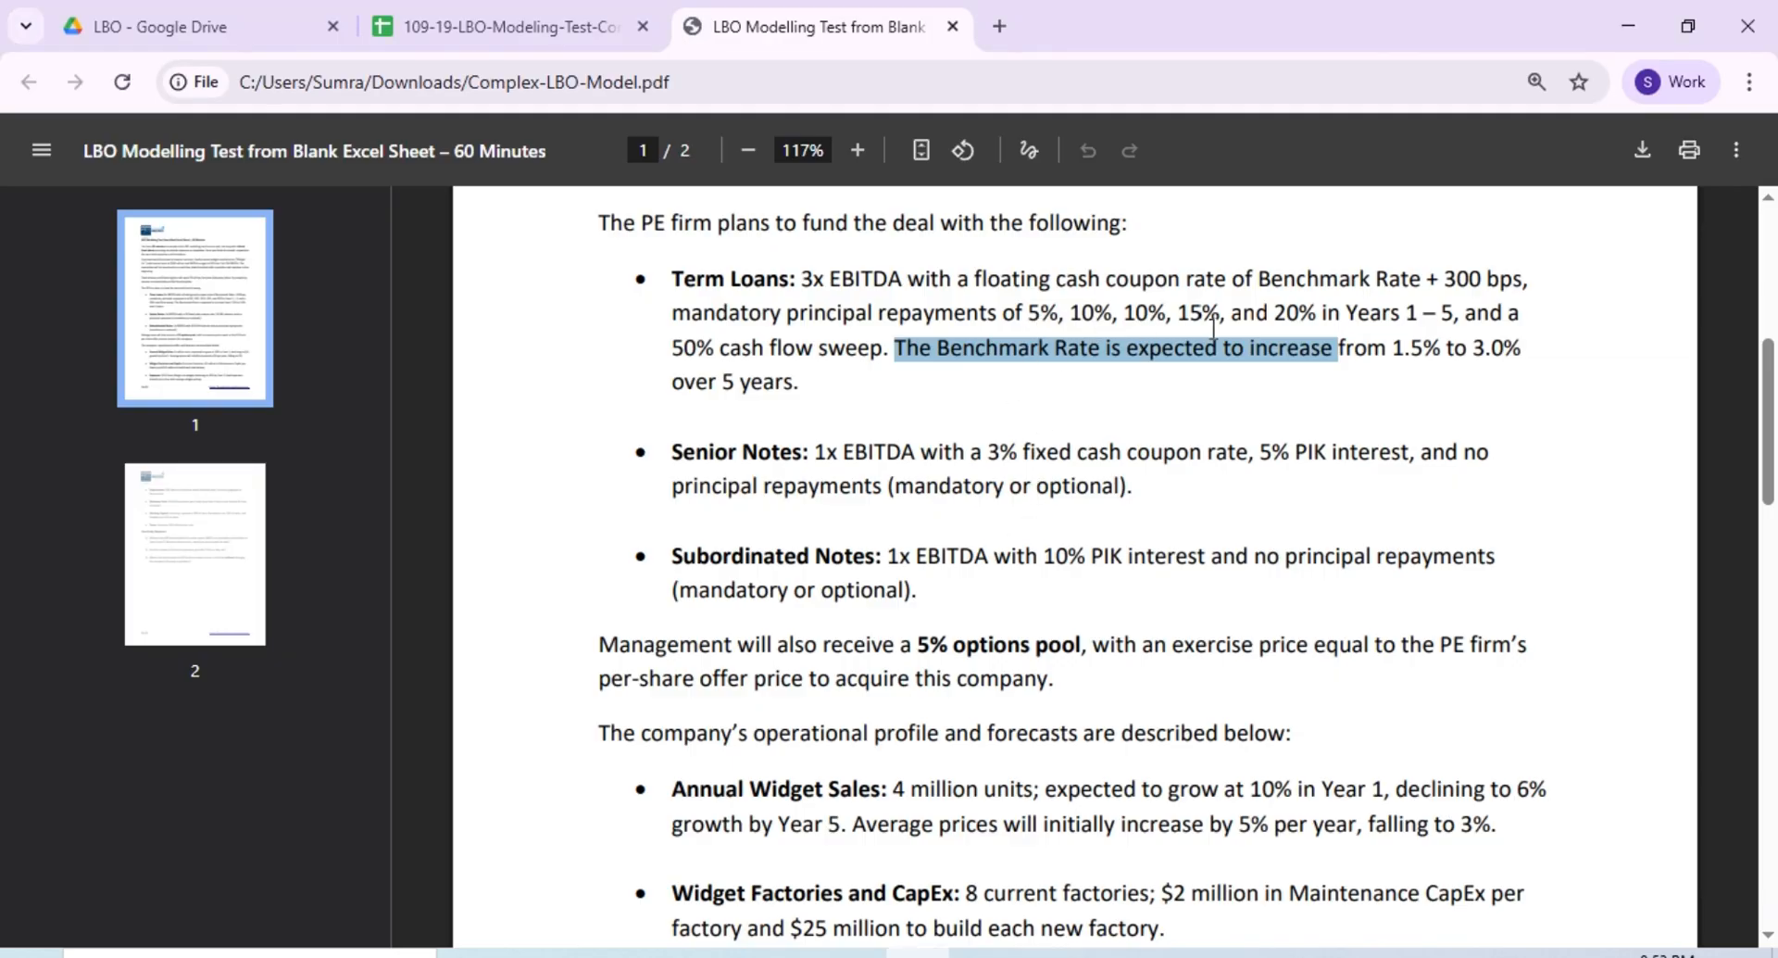
key(alt+Tab)
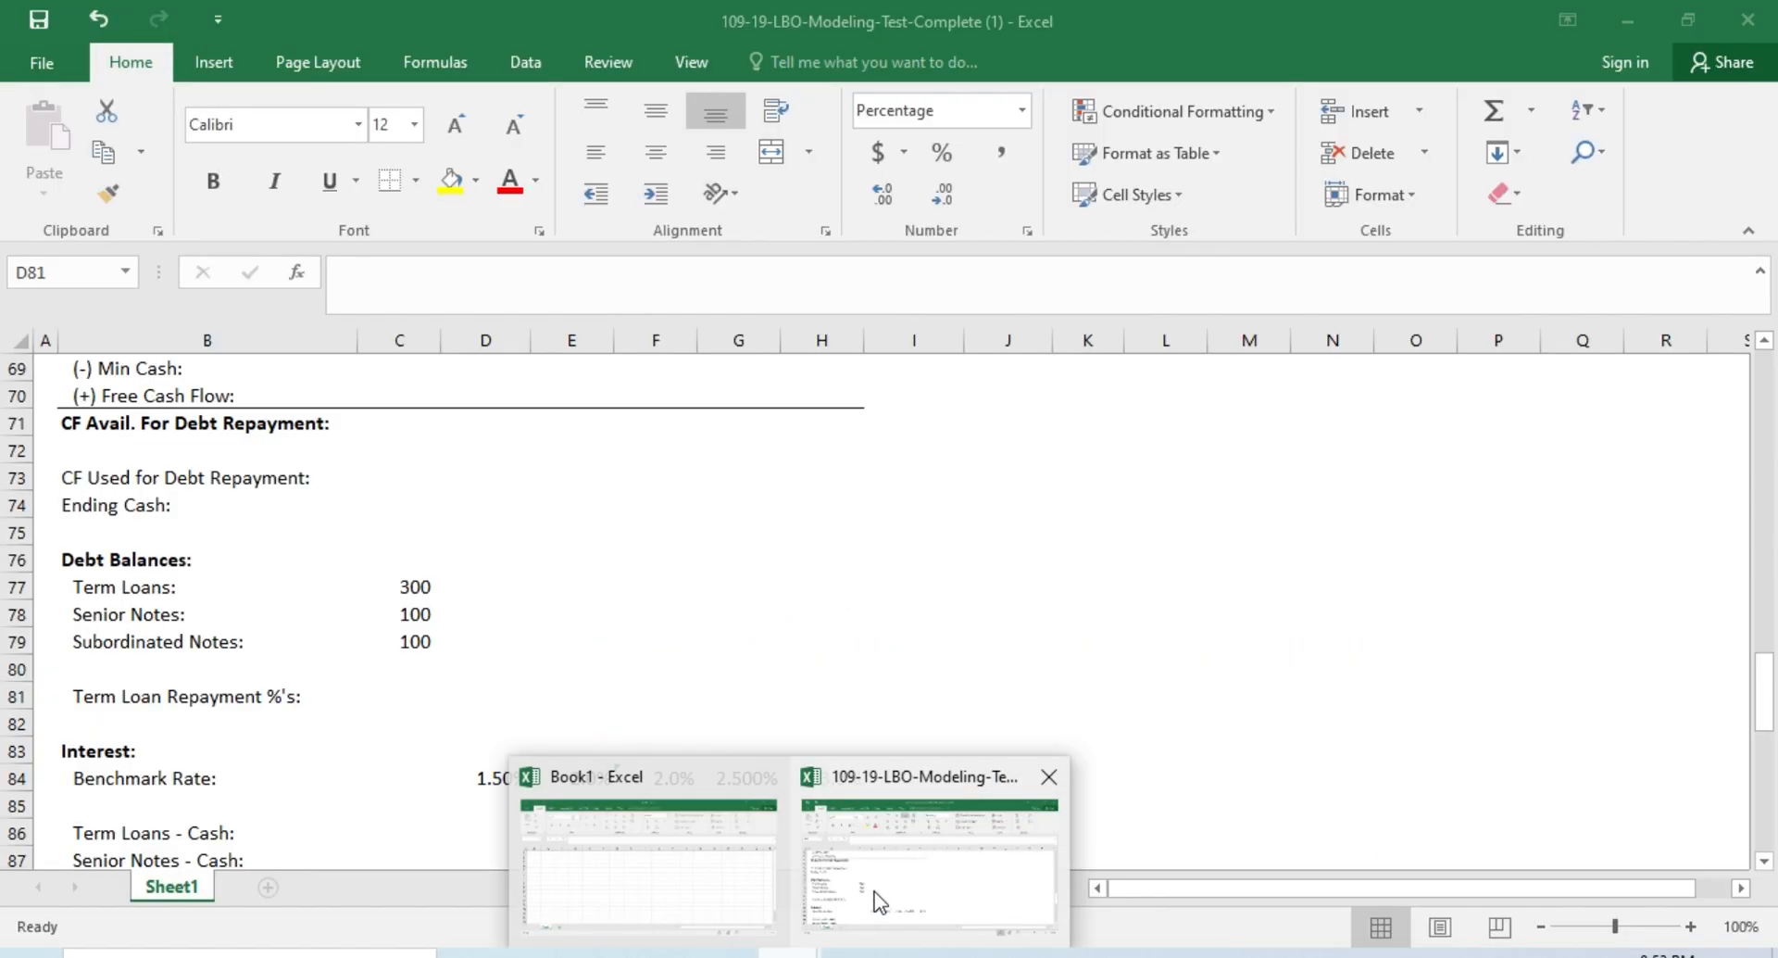
click(875, 891)
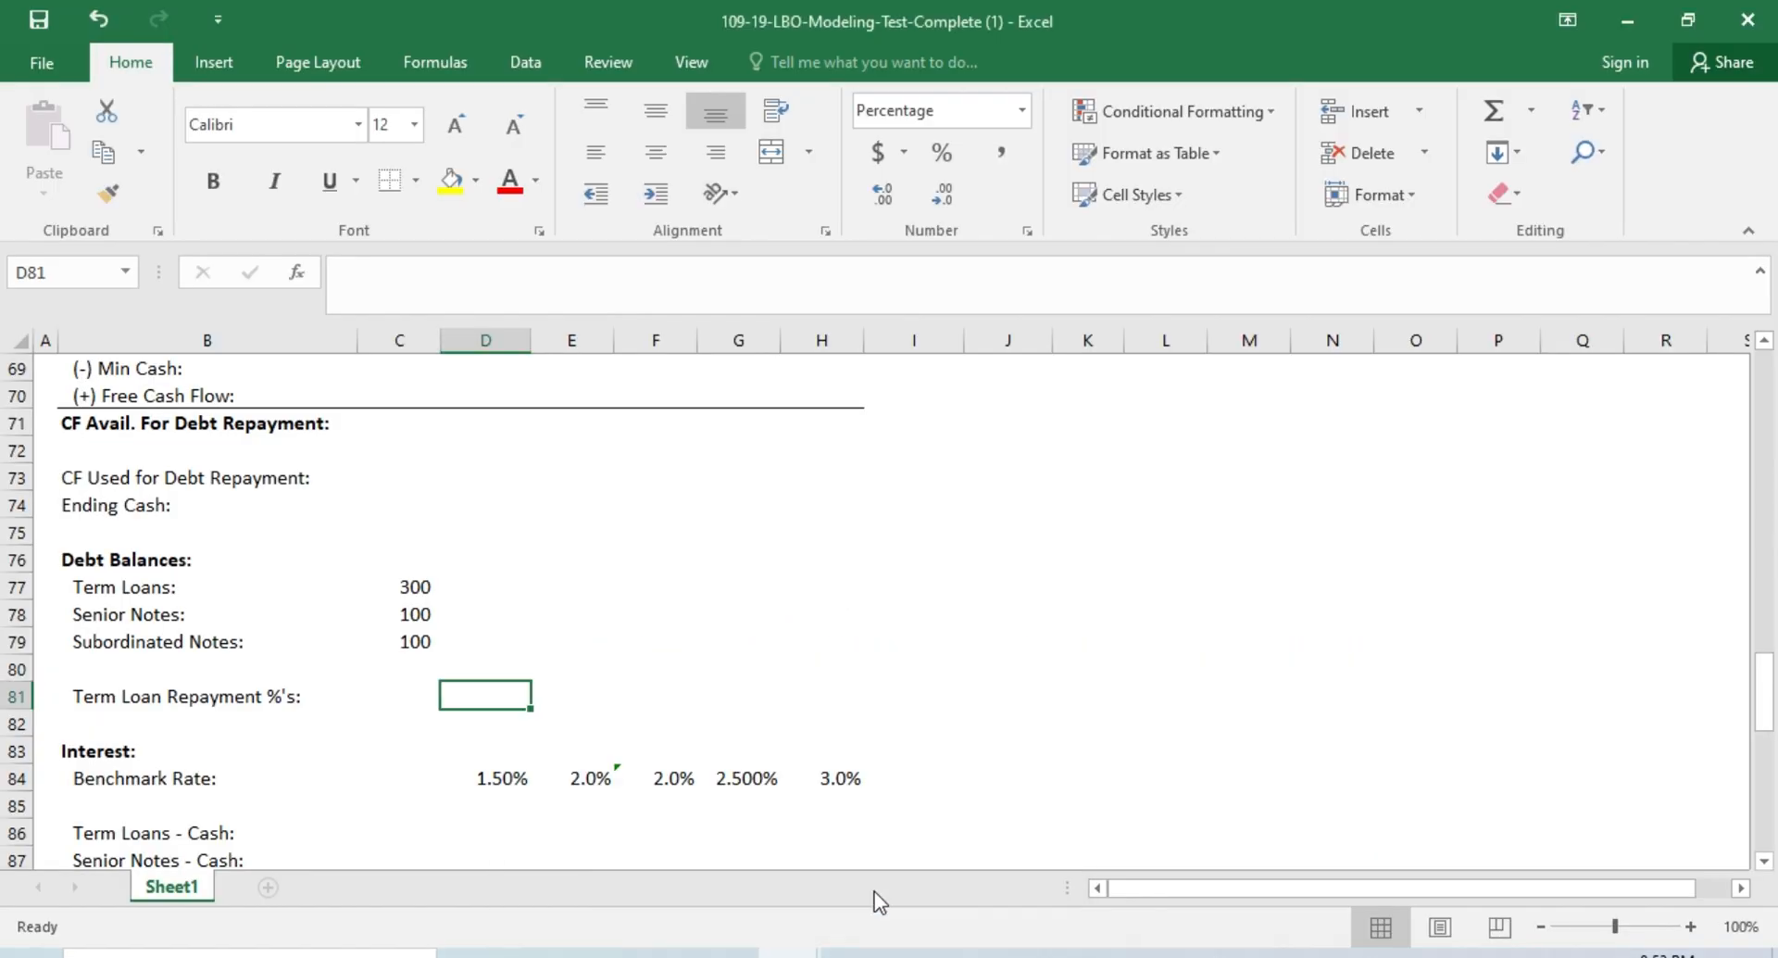
Step: Enter the Term Loan Repayment %'s for the five years in D81:H81 as 5%, 10%, 10%, 15% and 20%
text(5%)
key(Tab)
text(10)
key(Tab)
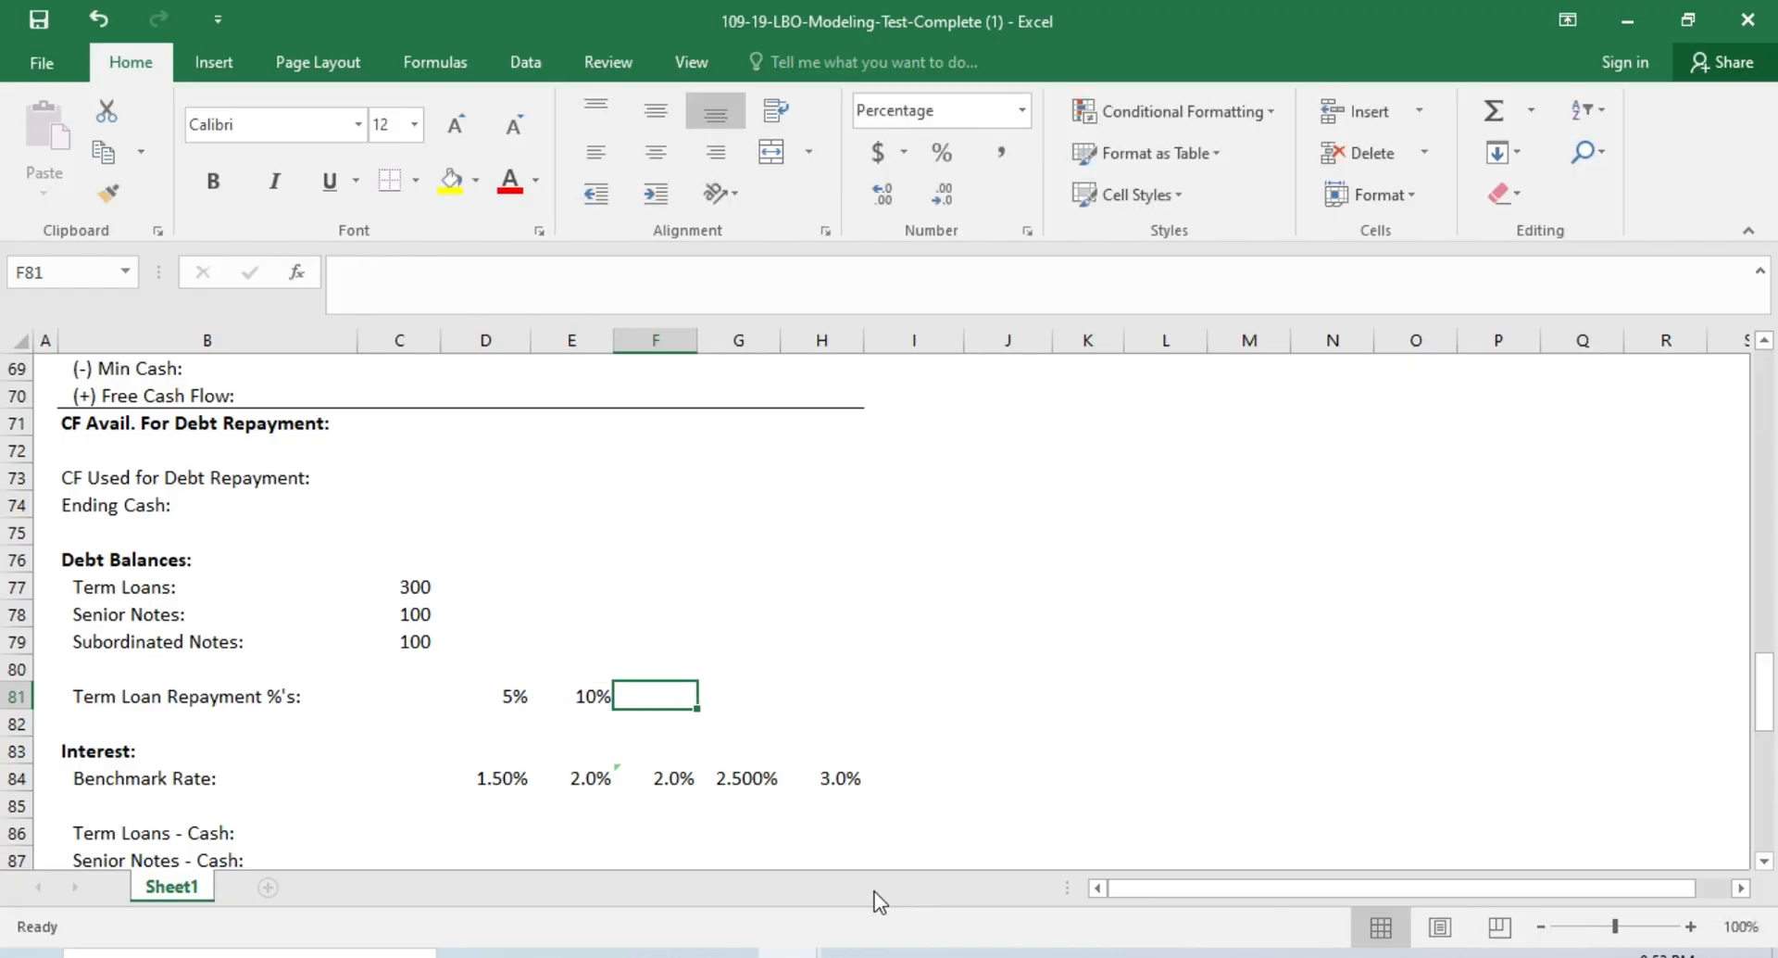
text(10)
key(Tab)
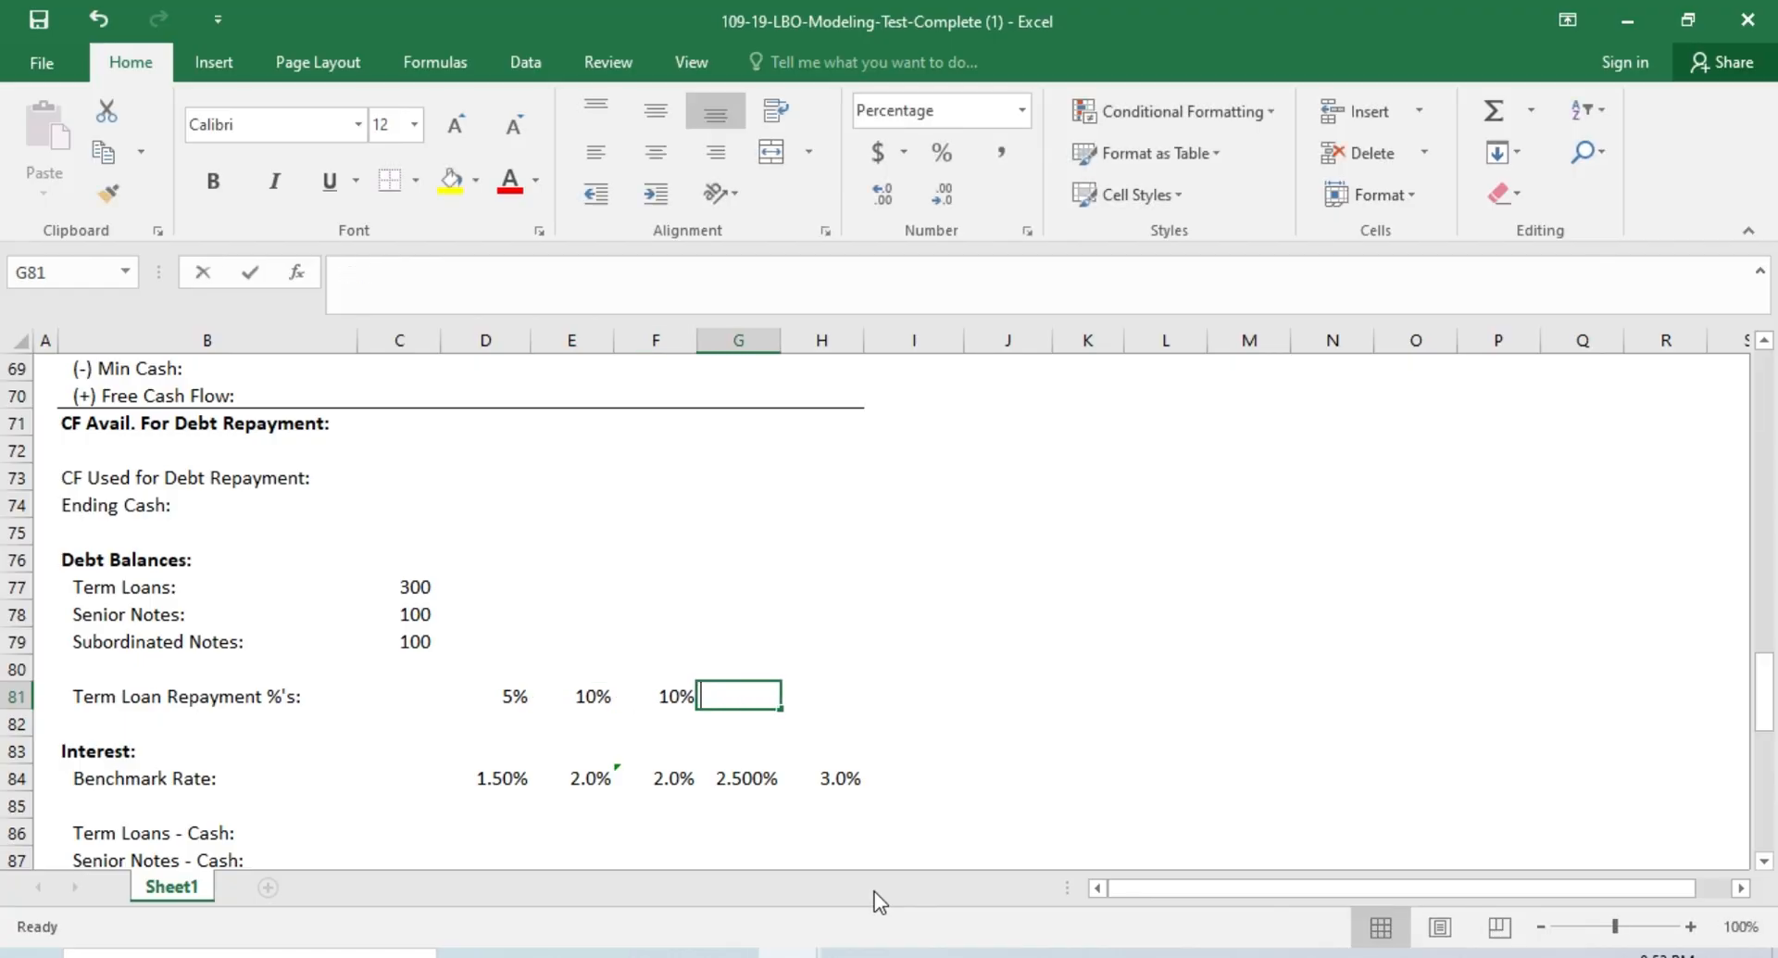
text(15)
key(Tab)
text(20)
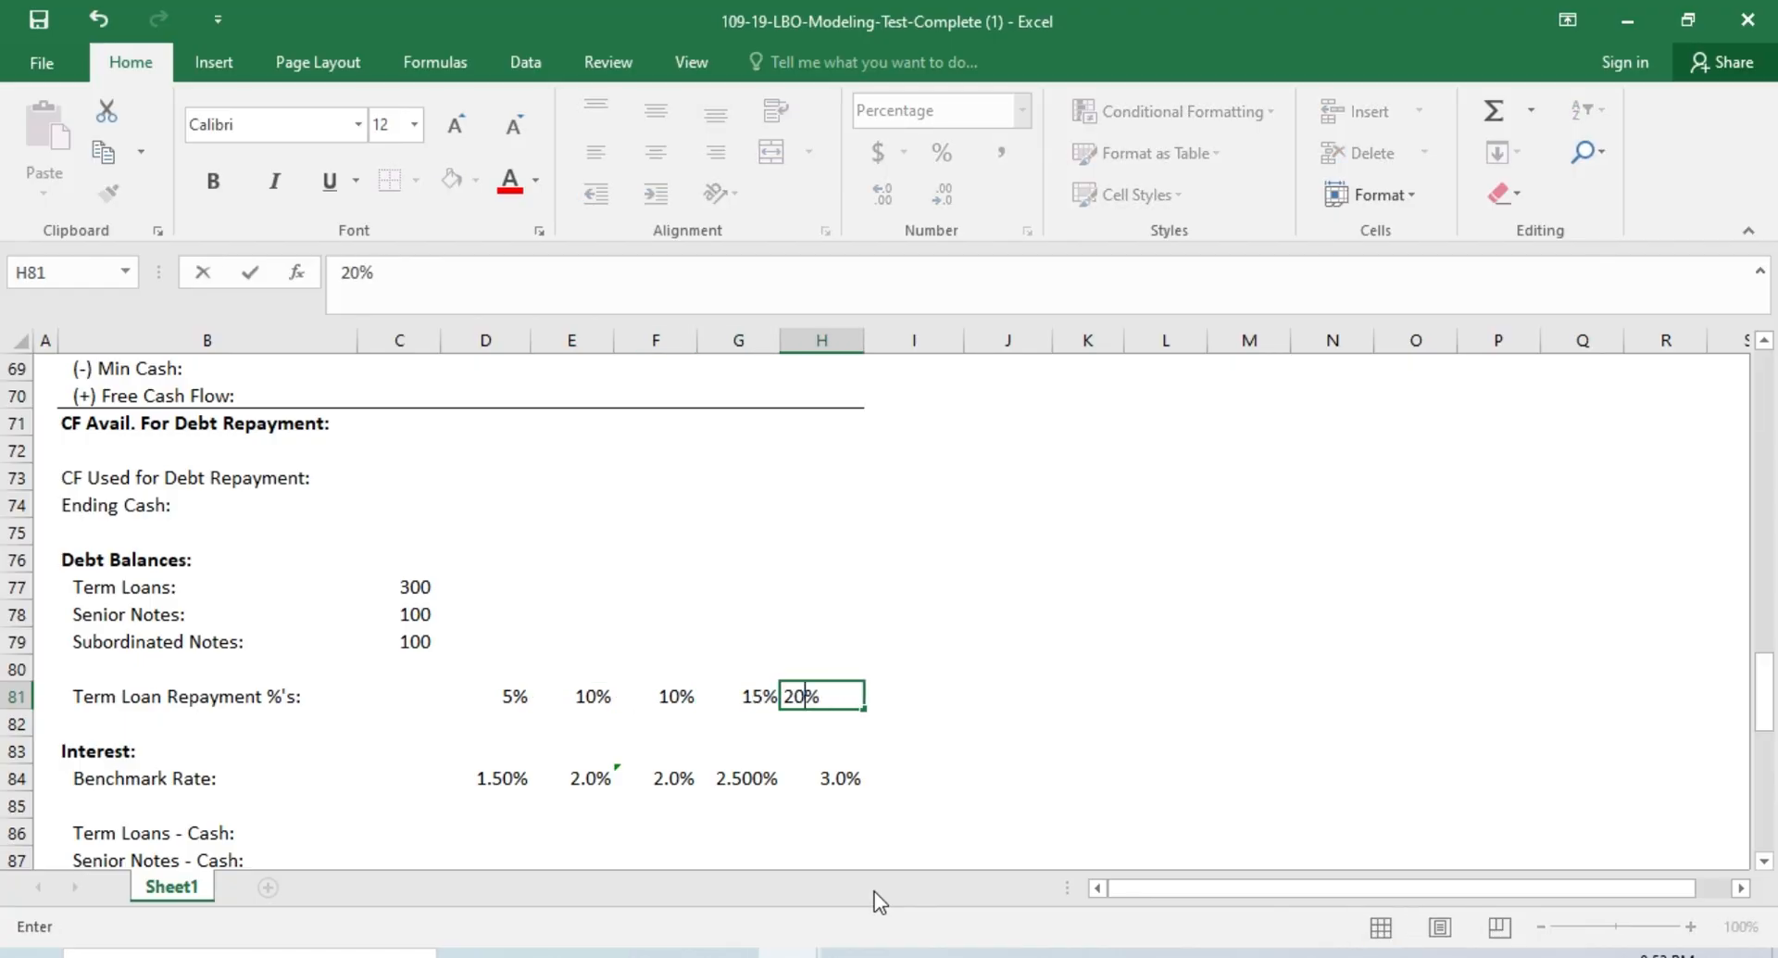
key(Tab)
Step: Calculate the first-year Term Loans cash interest in D86 with =C77*(D84+$K$4), keeping the spread reference absolute
key(Left)
key(Left)
key(Left)
key(Left)
key(Left)
key(Left)
key(Left)
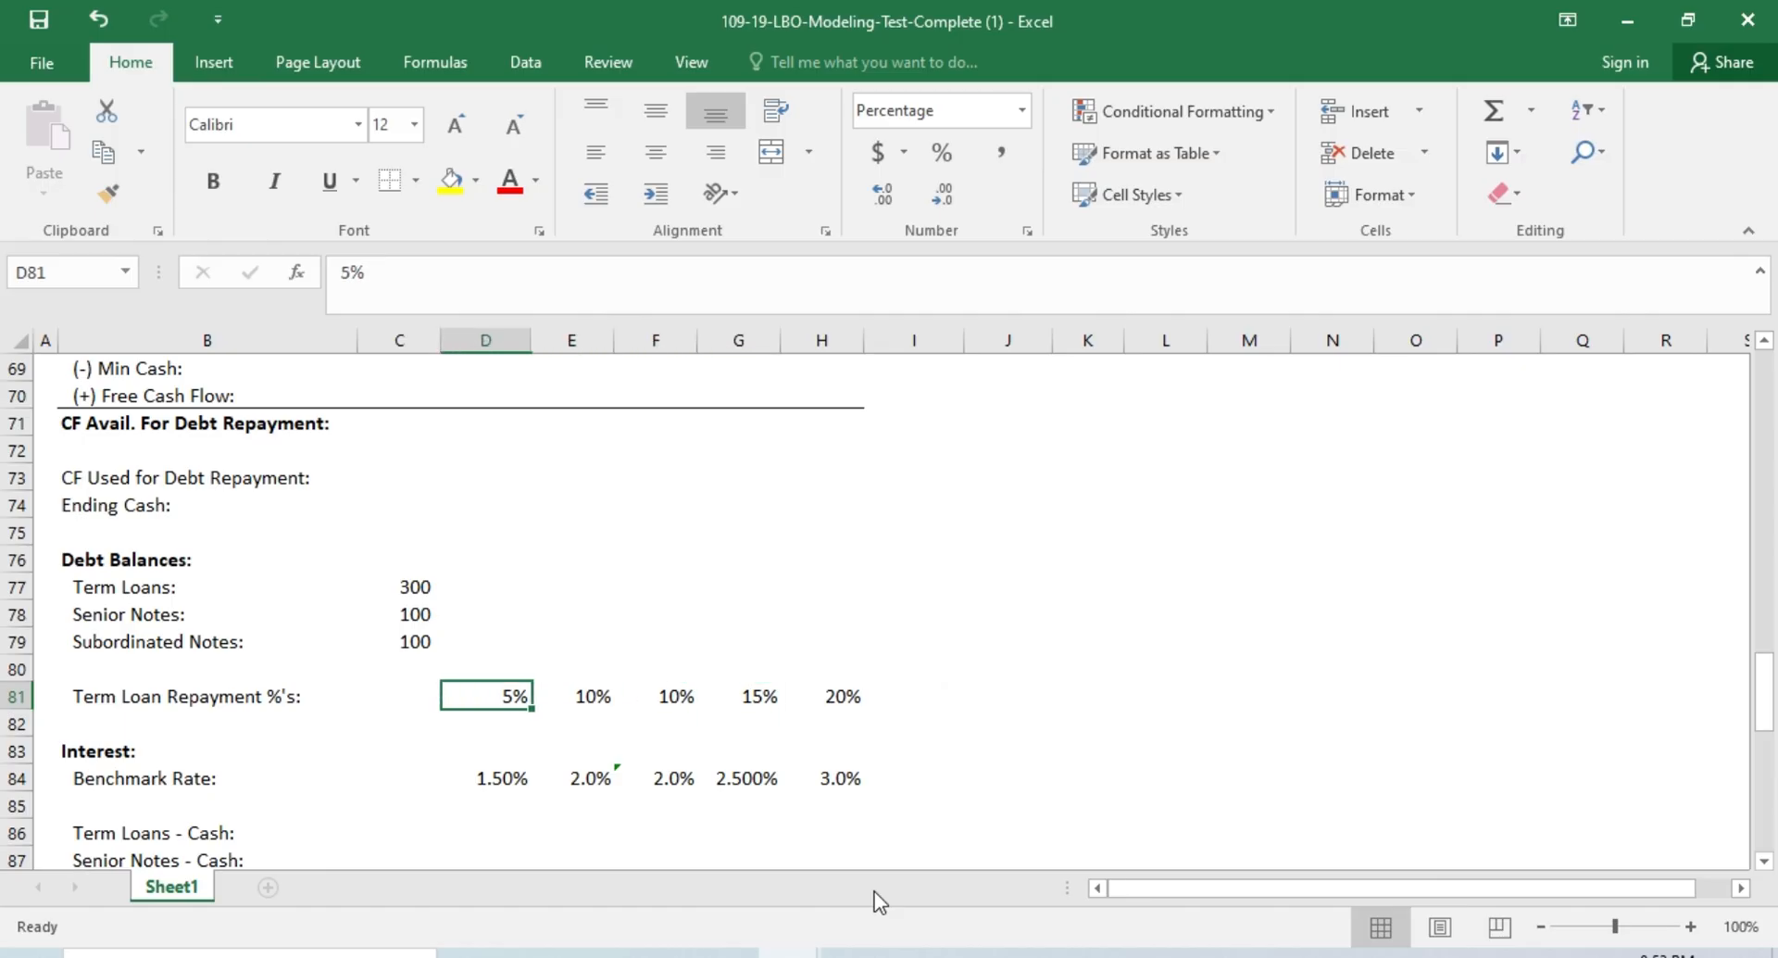
key(Down)
key(Down)
key(Down)
key(Down)
key(Down)
key(Down)
key(Down)
key(Down)
key(Down)
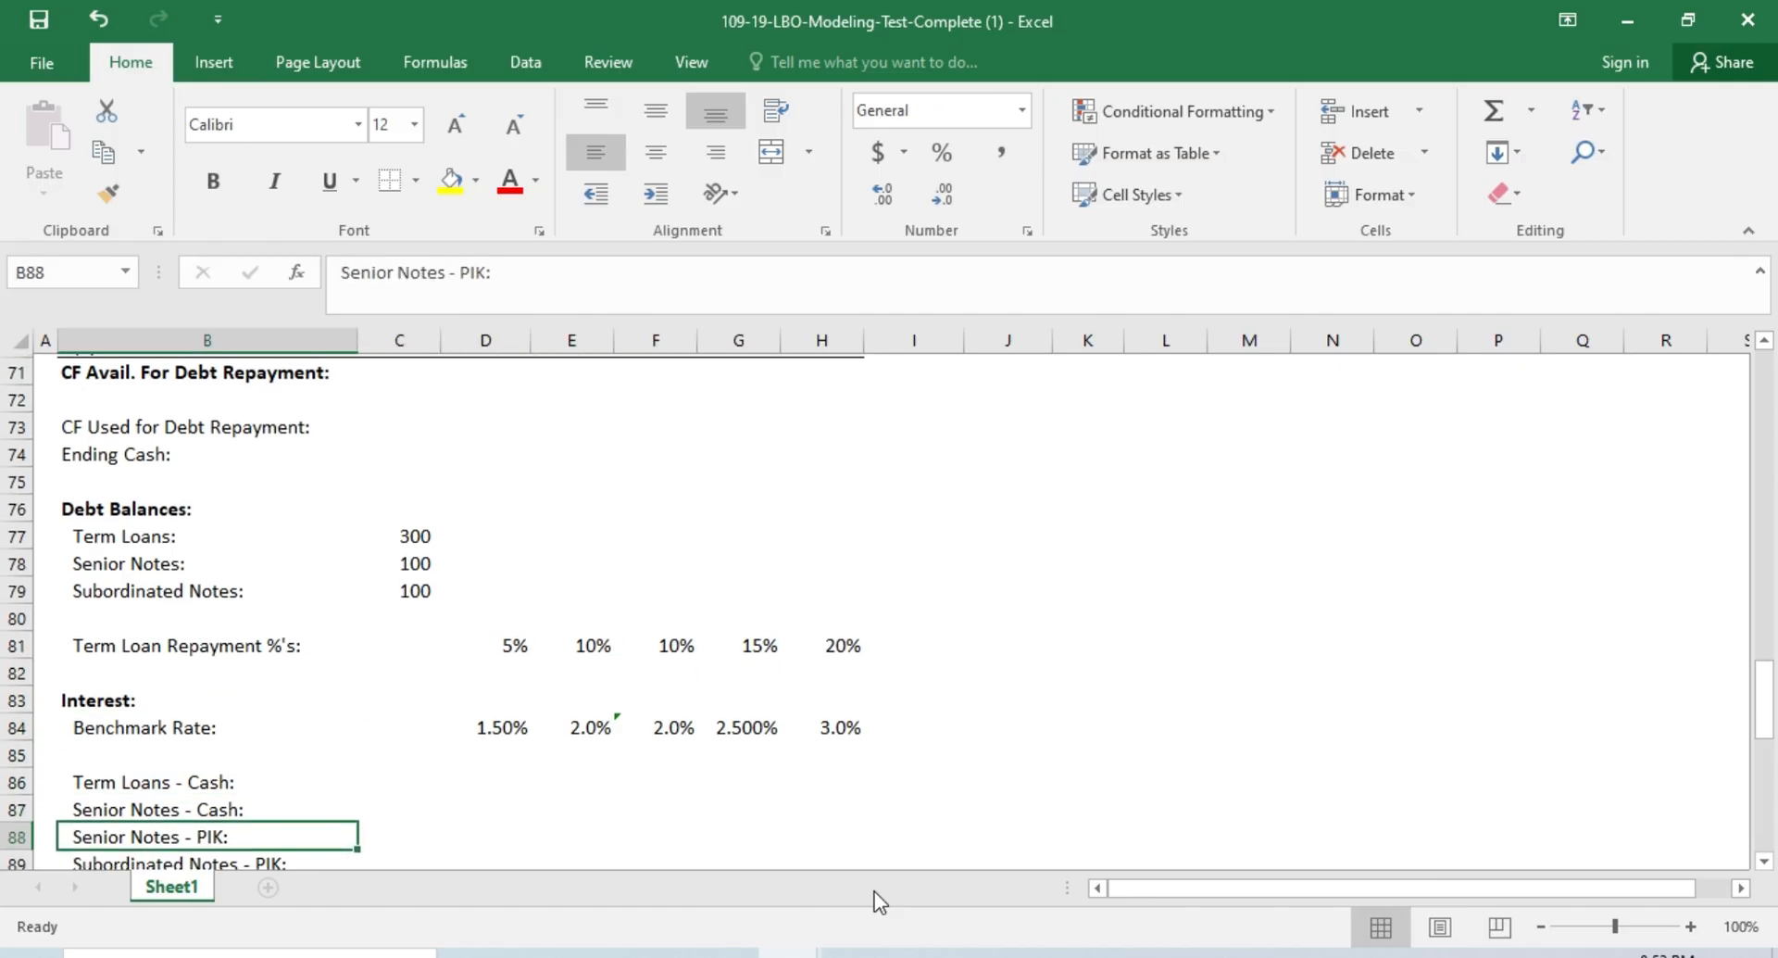
key(Up)
key(Up)
key(Up)
key(Up)
key(Right)
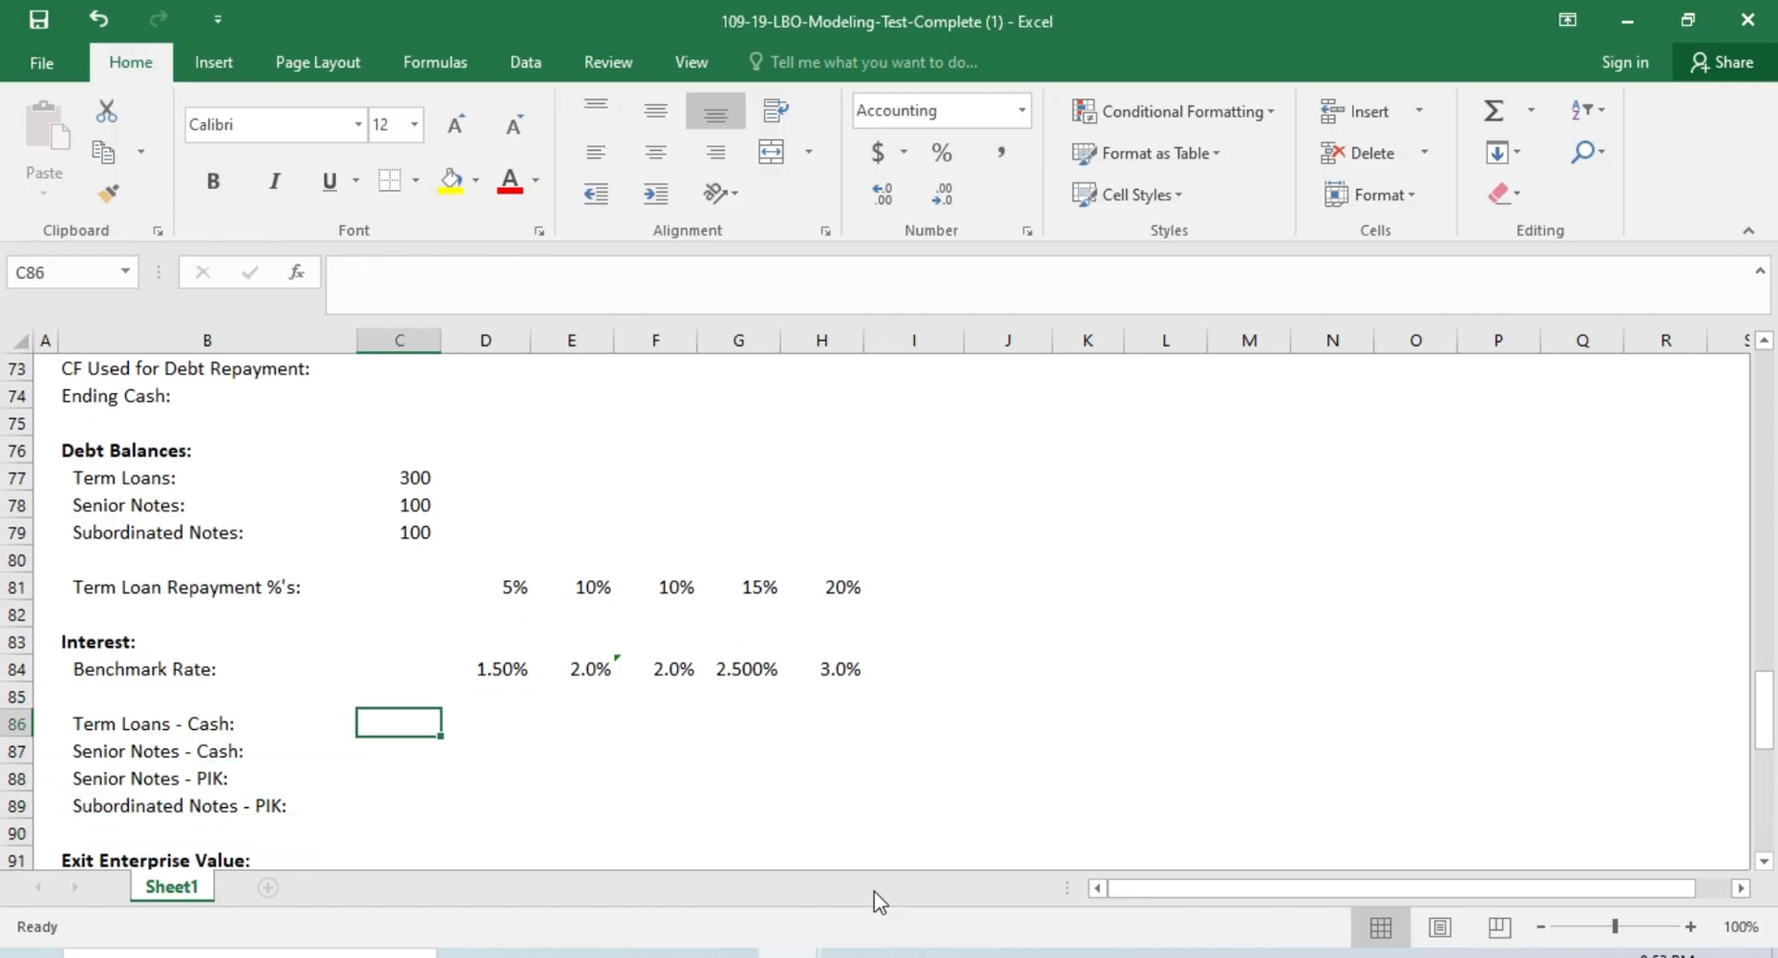
key(Right)
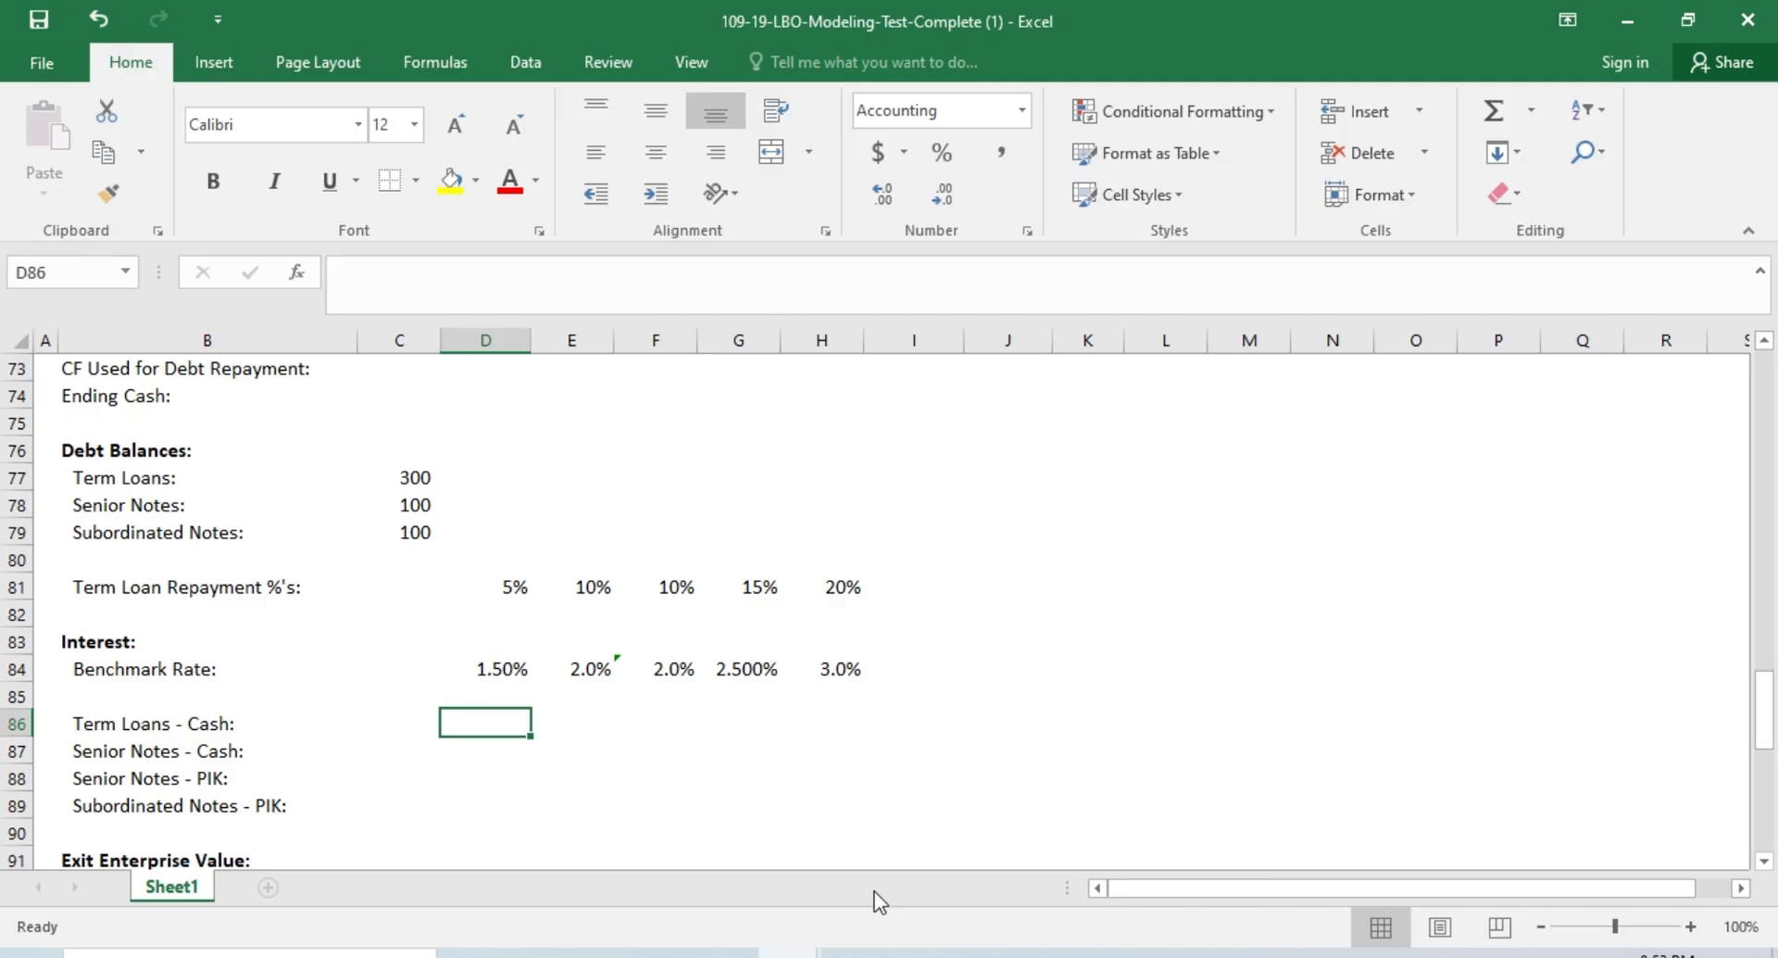
text(=)
key(Up)
key(Up)
key(Up)
key(Up)
key(Up)
key(Up)
key(Up)
key(Up)
key(Up)
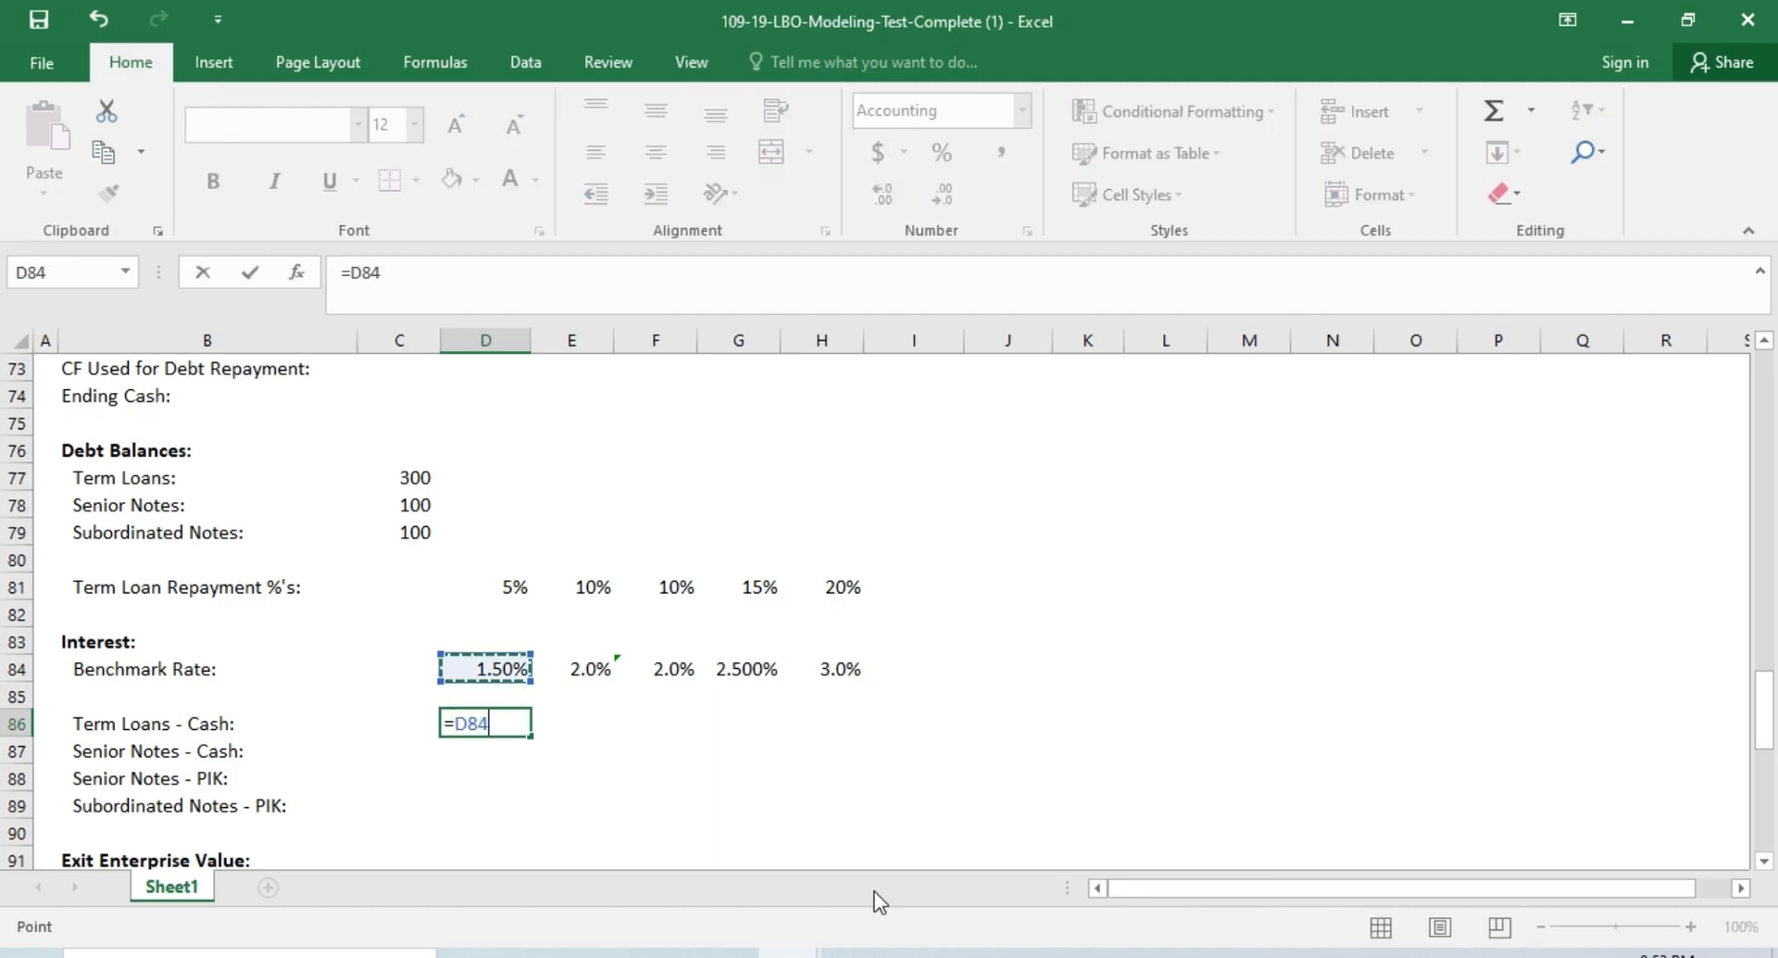
key(Up)
key(Left)
key(Down)
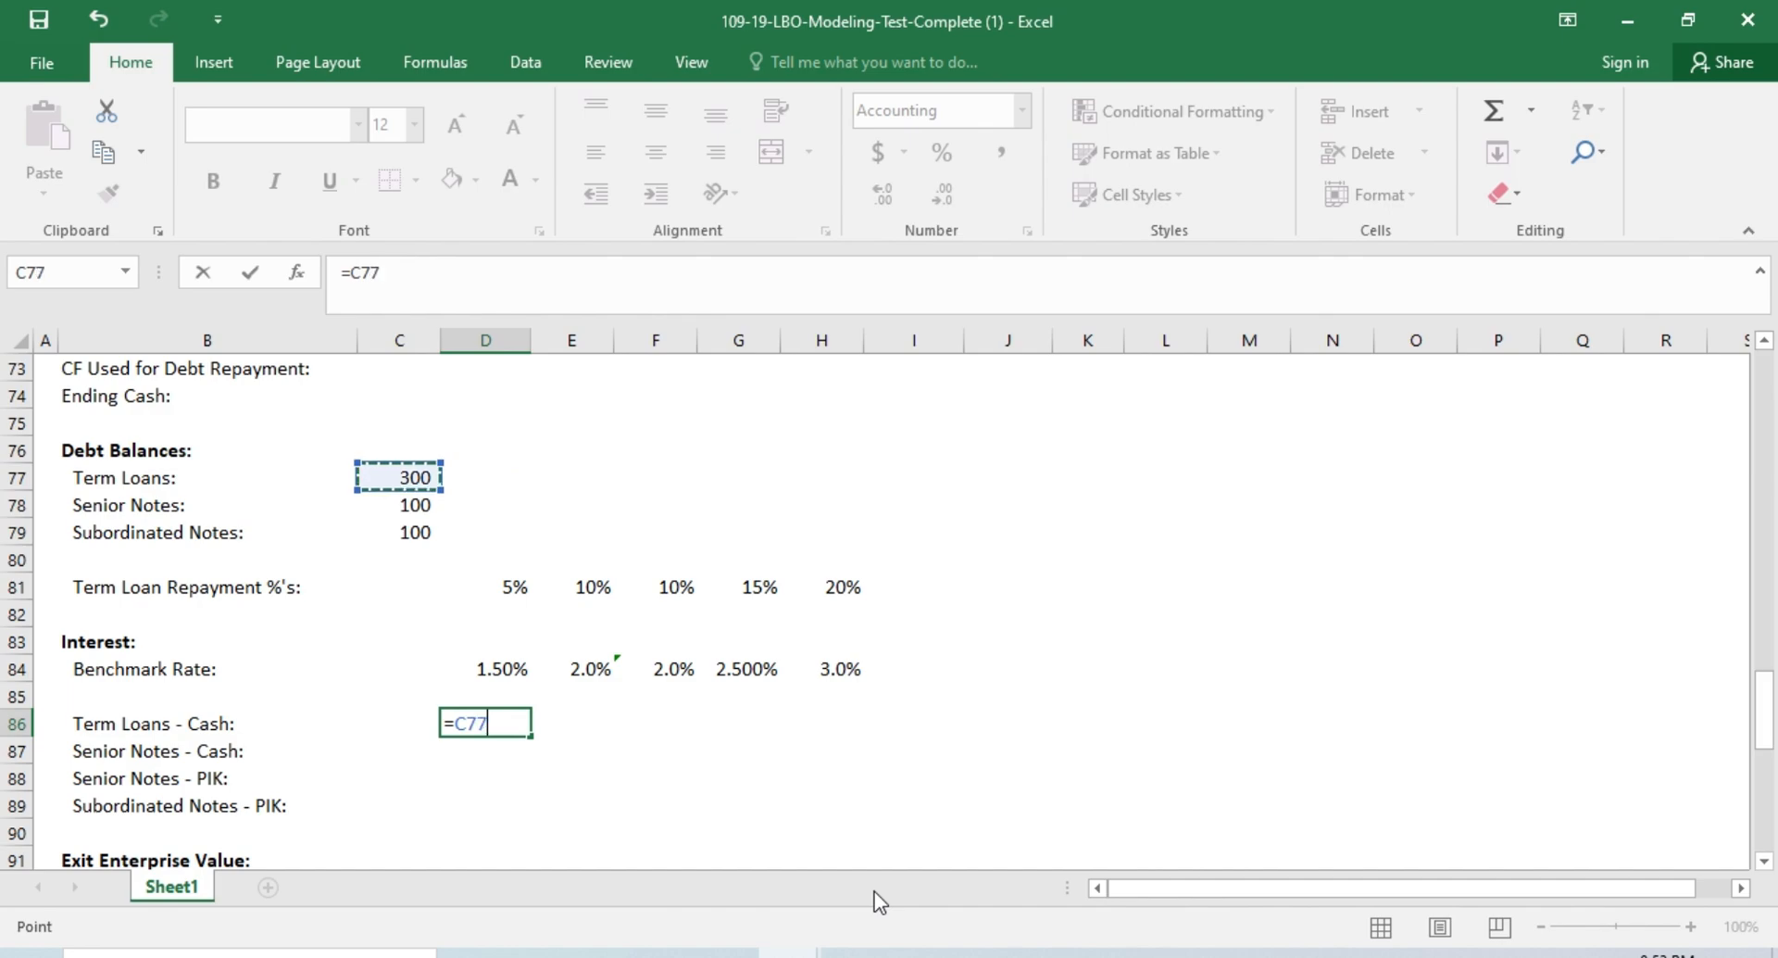
text(*()
key(Up)
key(Up)
text(+)
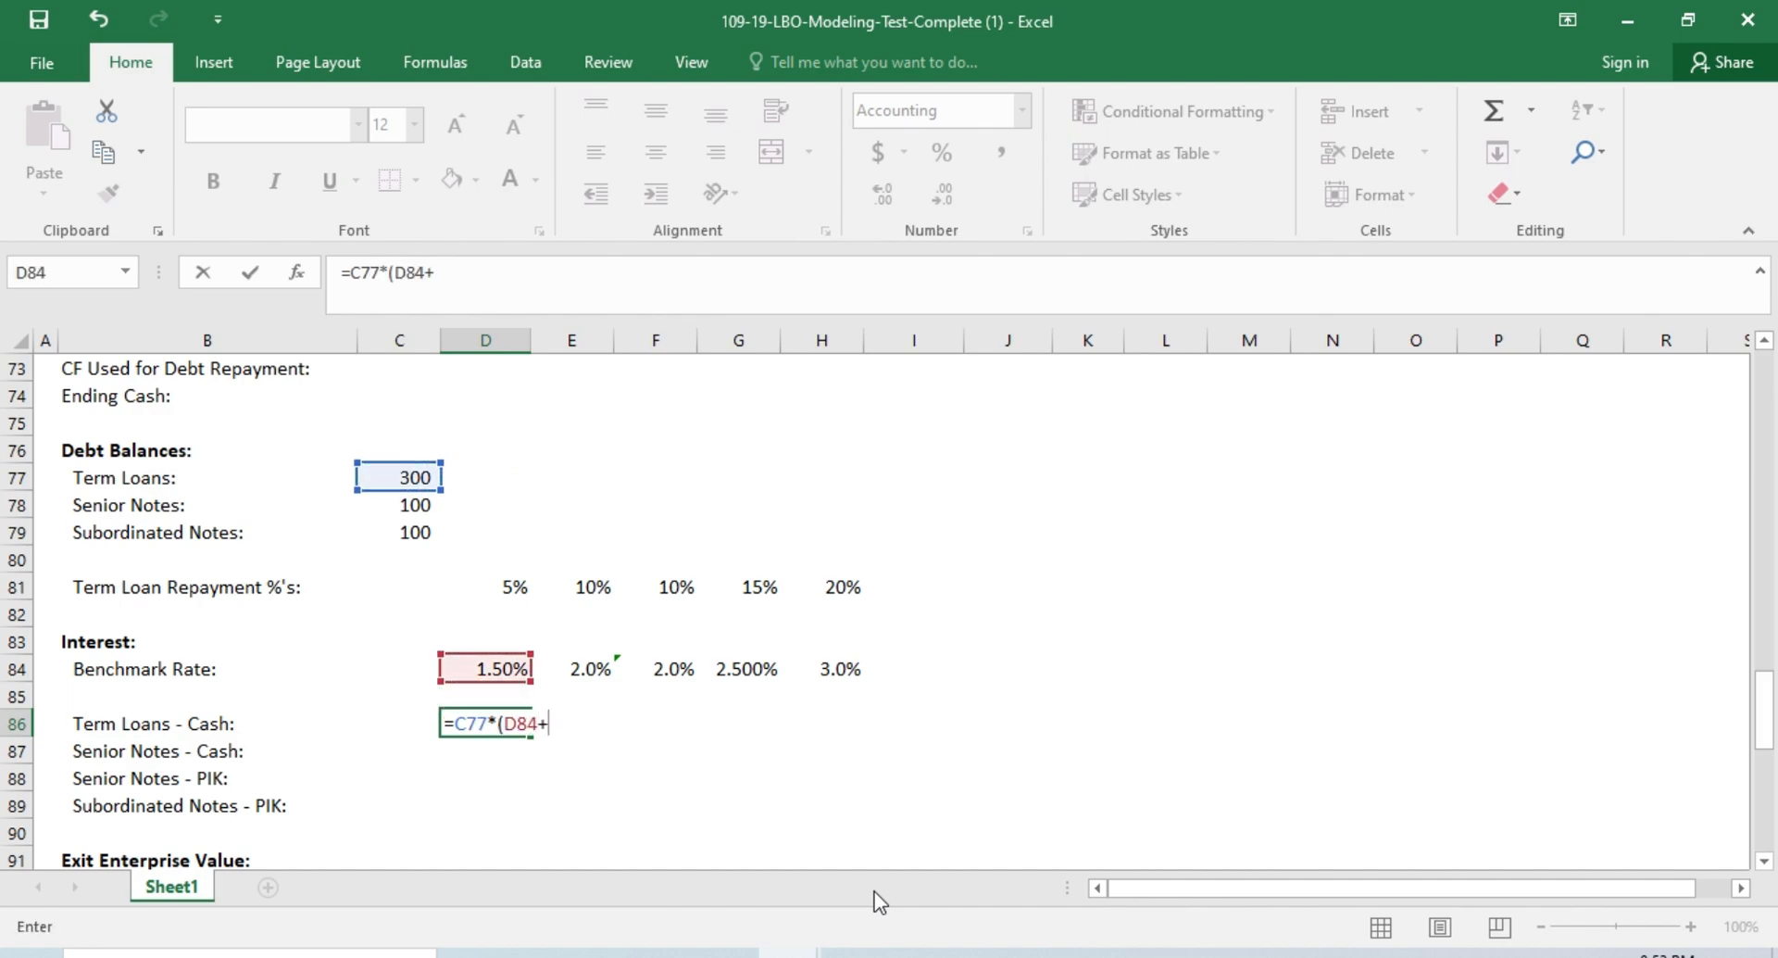
scroll(1342, 596, up, 20)
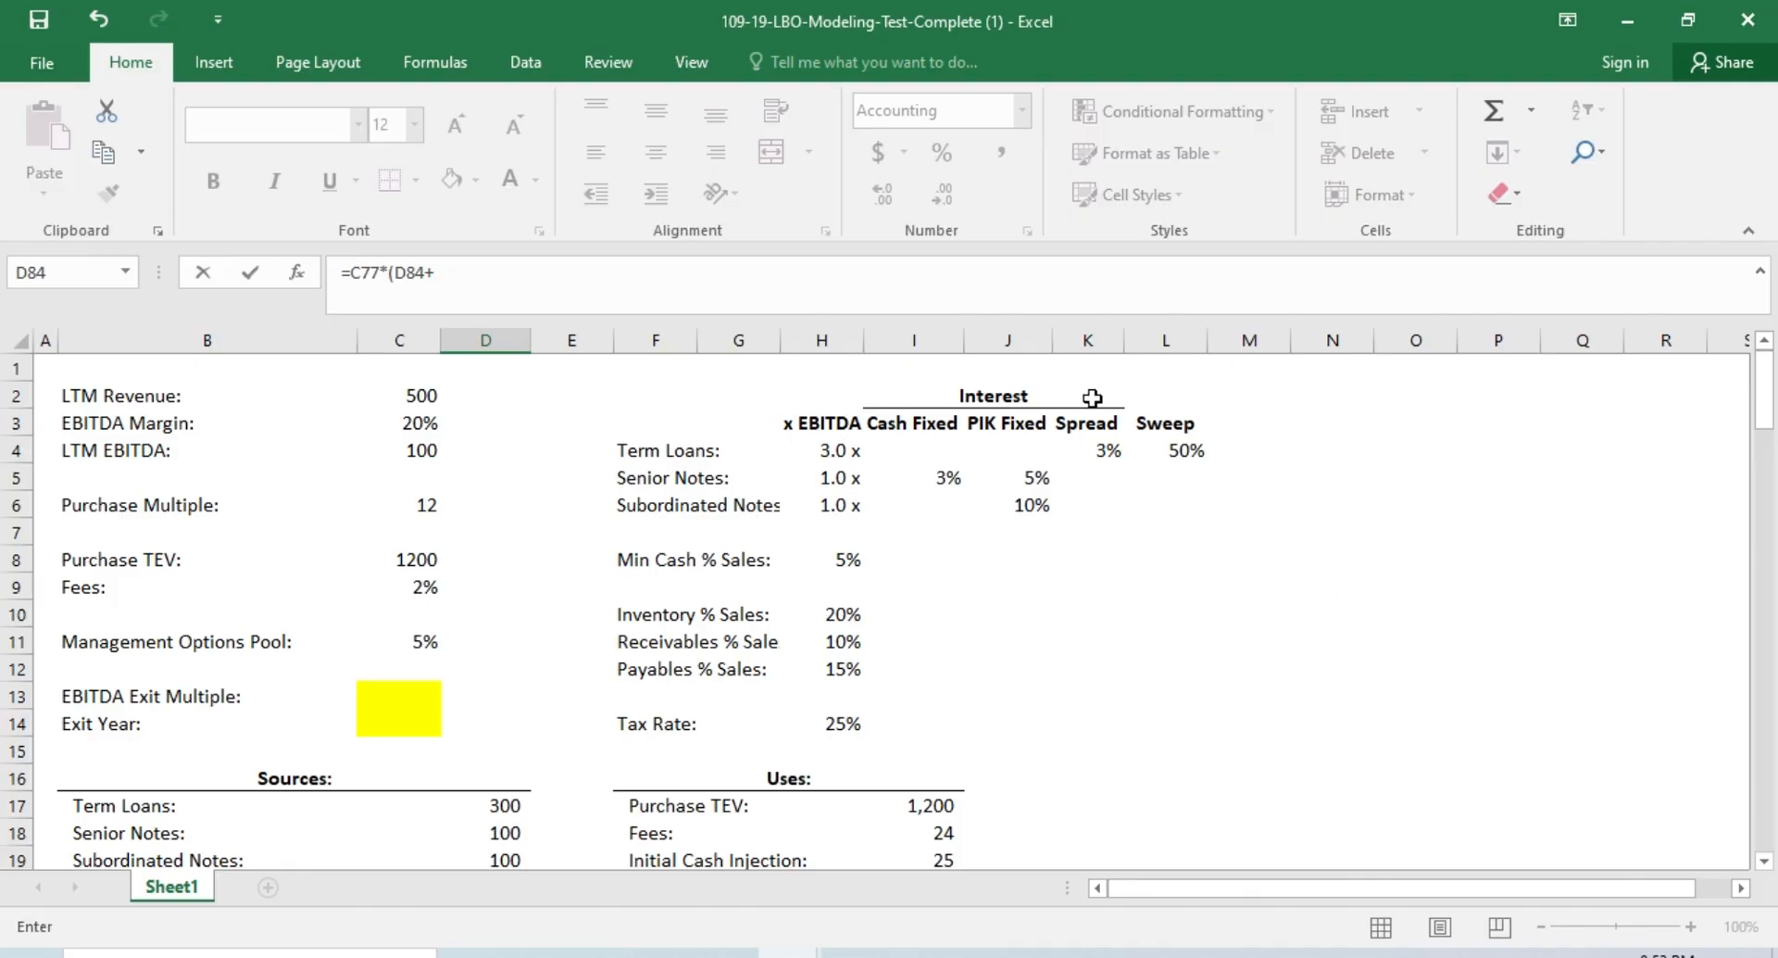
click(1100, 448)
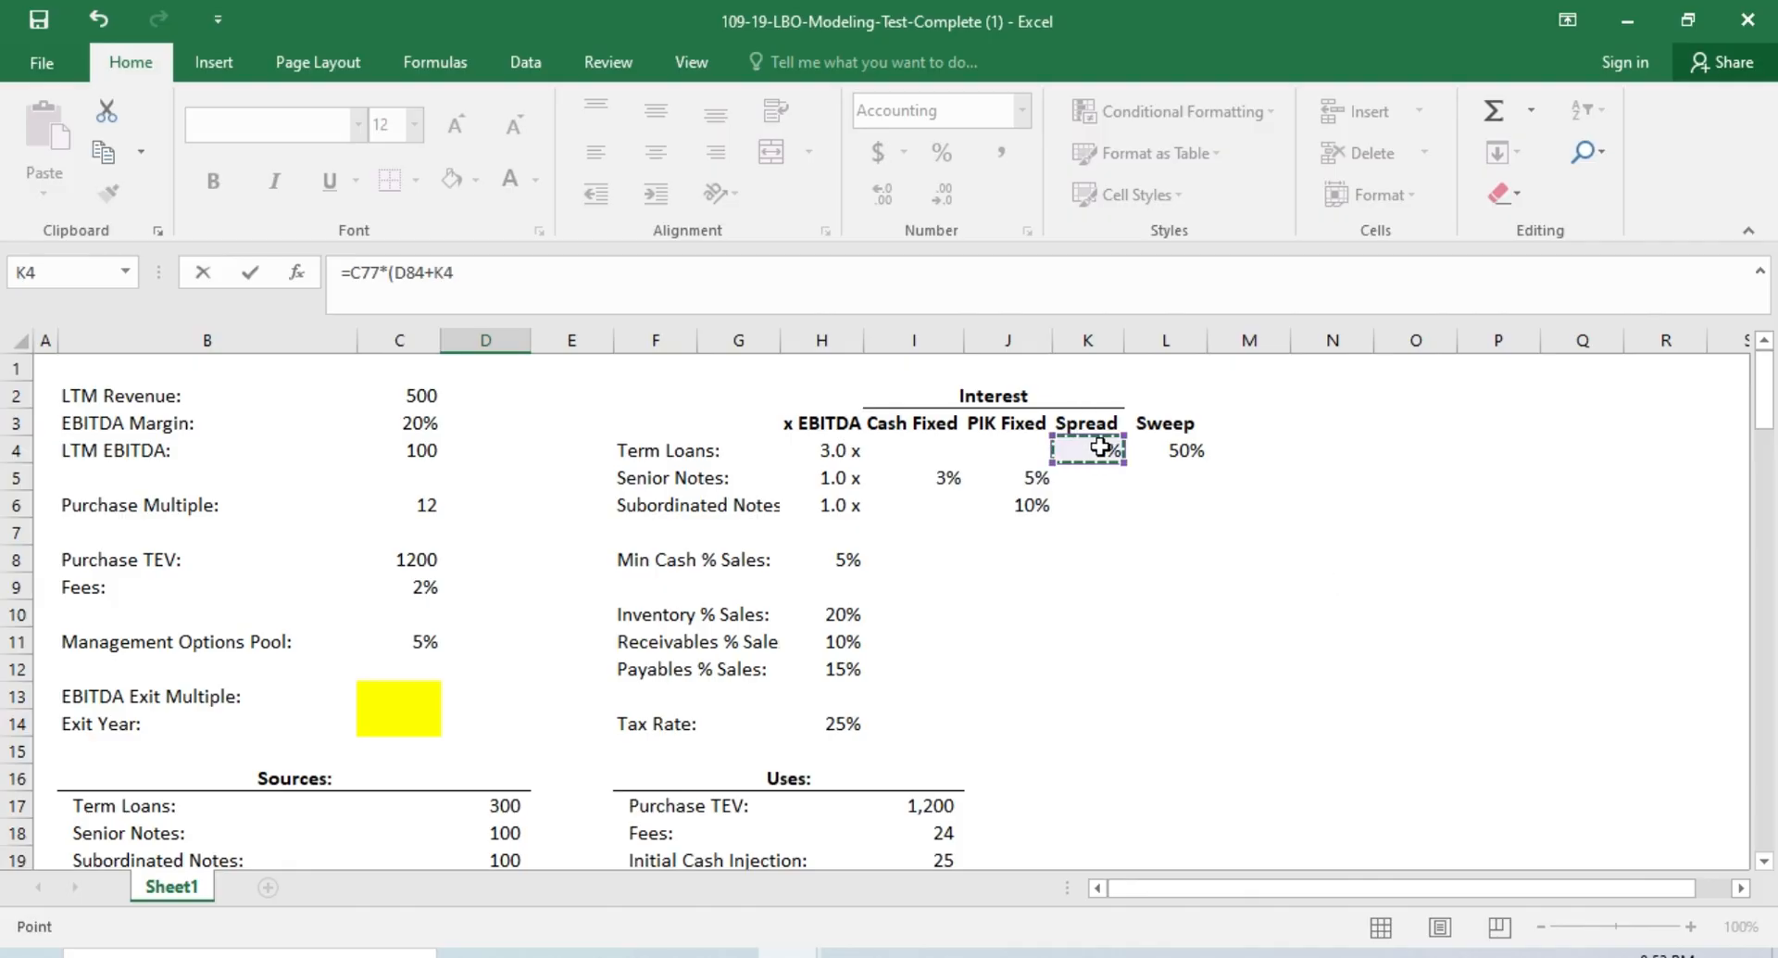
key(F4)
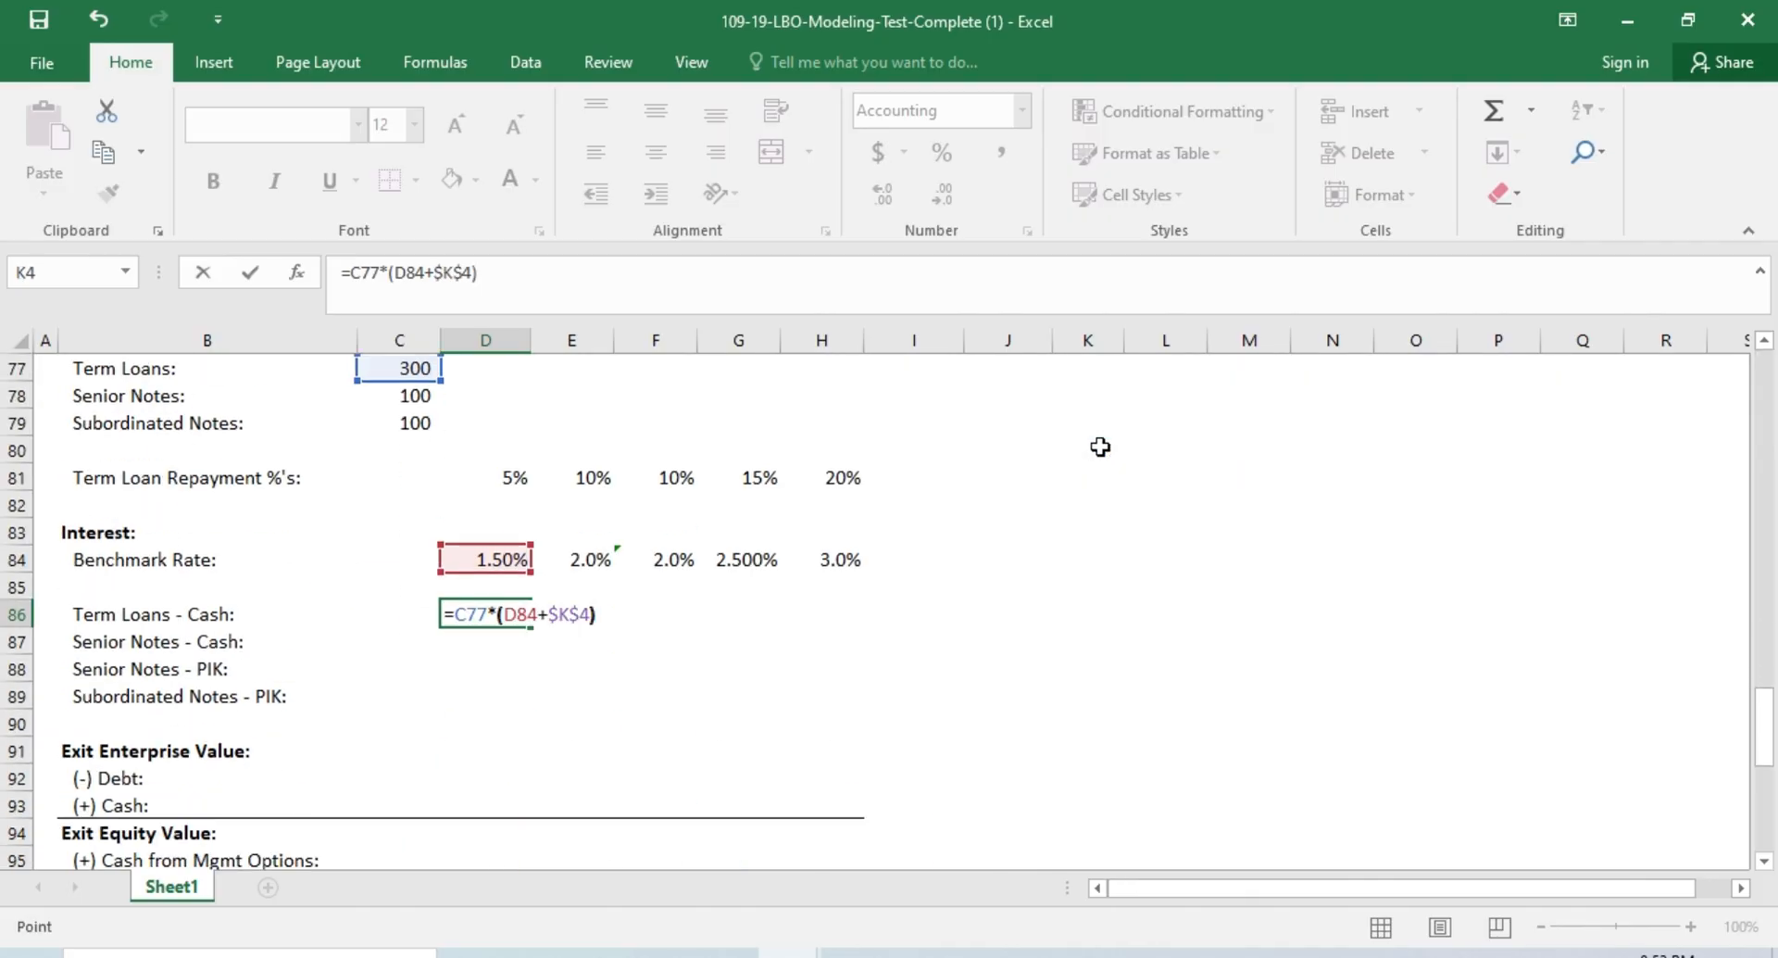
text())
key(ctrl+Return)
Step: Copy the Term Loans cash interest formula from D86 across E86:H86
key(ctrl+c)
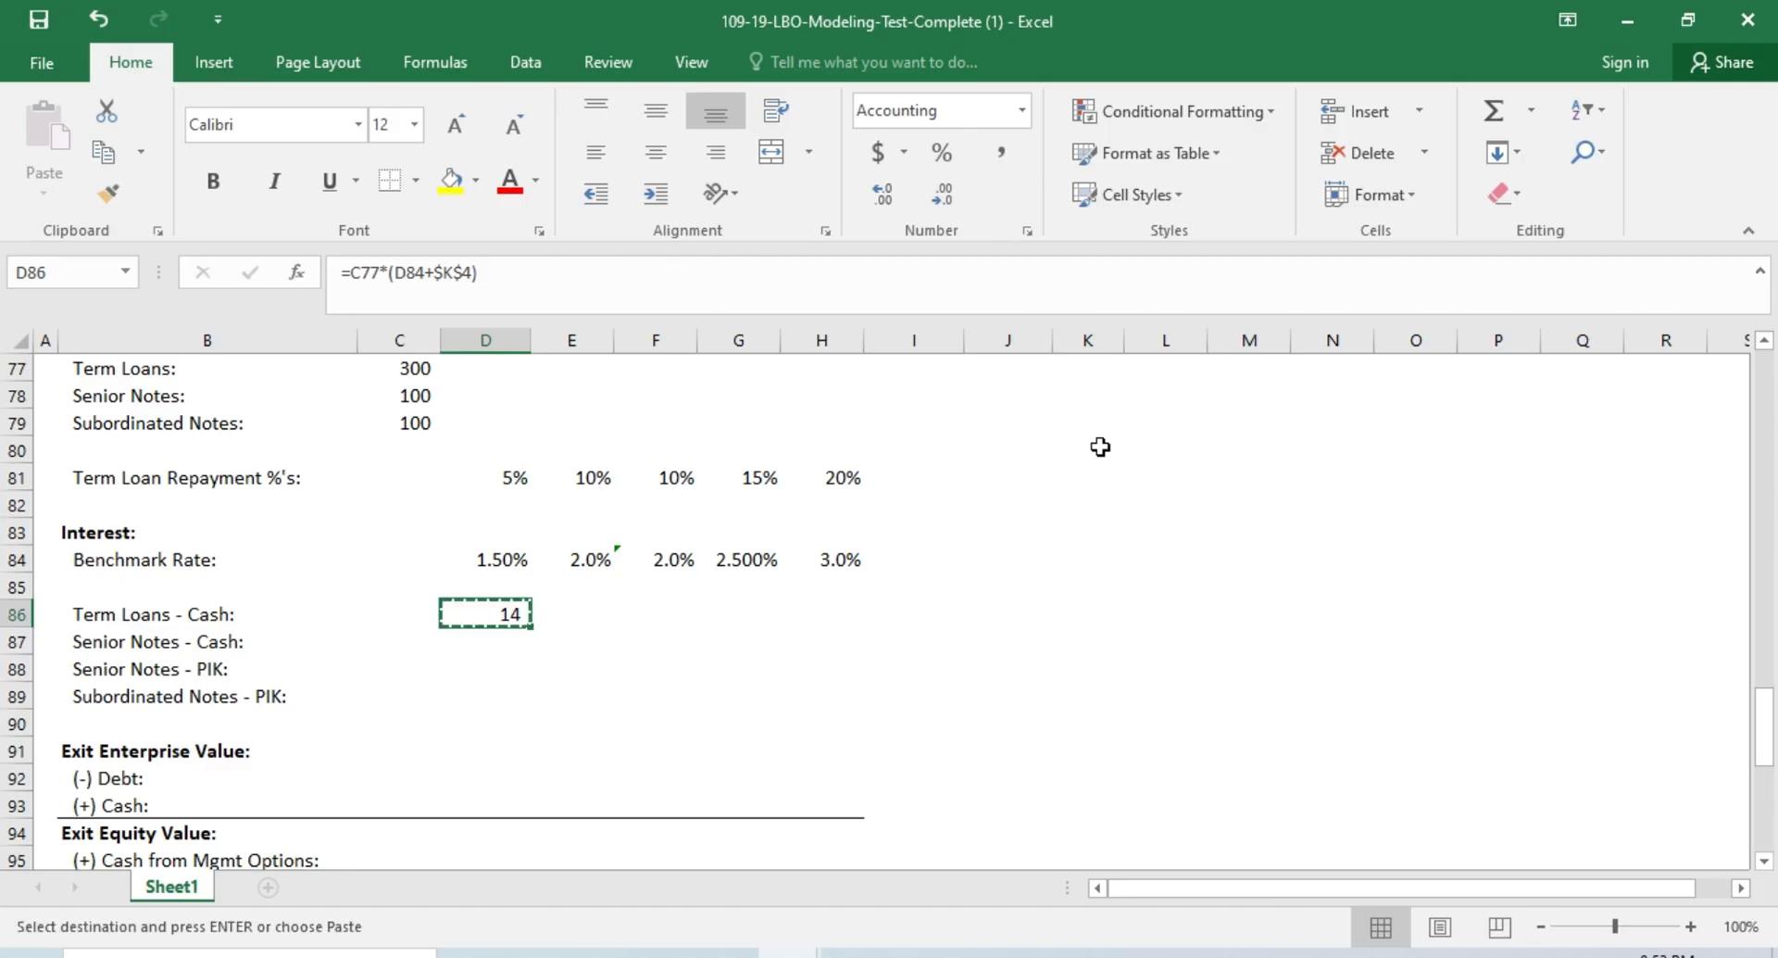
key(Right)
key(shift+Right)
key(shift+Right)
key(shift+Right)
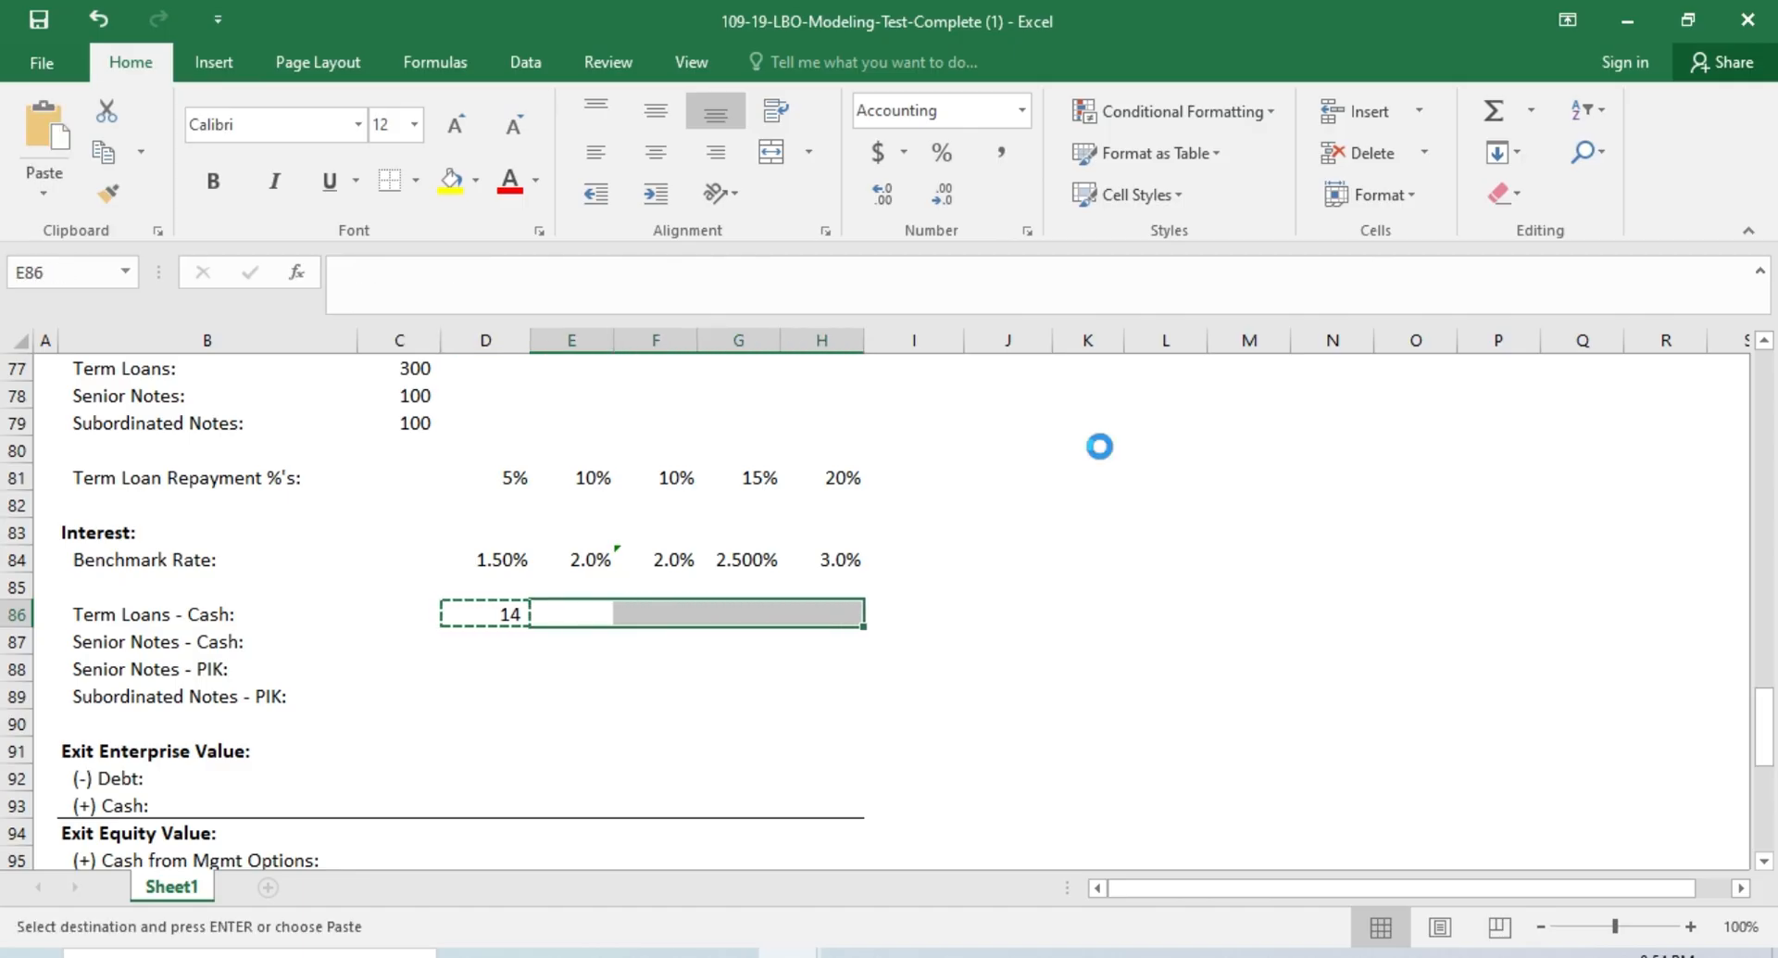
key(ctrl+v)
Step: Inspect the cell references in the Term Loans cash interest formulas in D86, E86 and F86
key(Left)
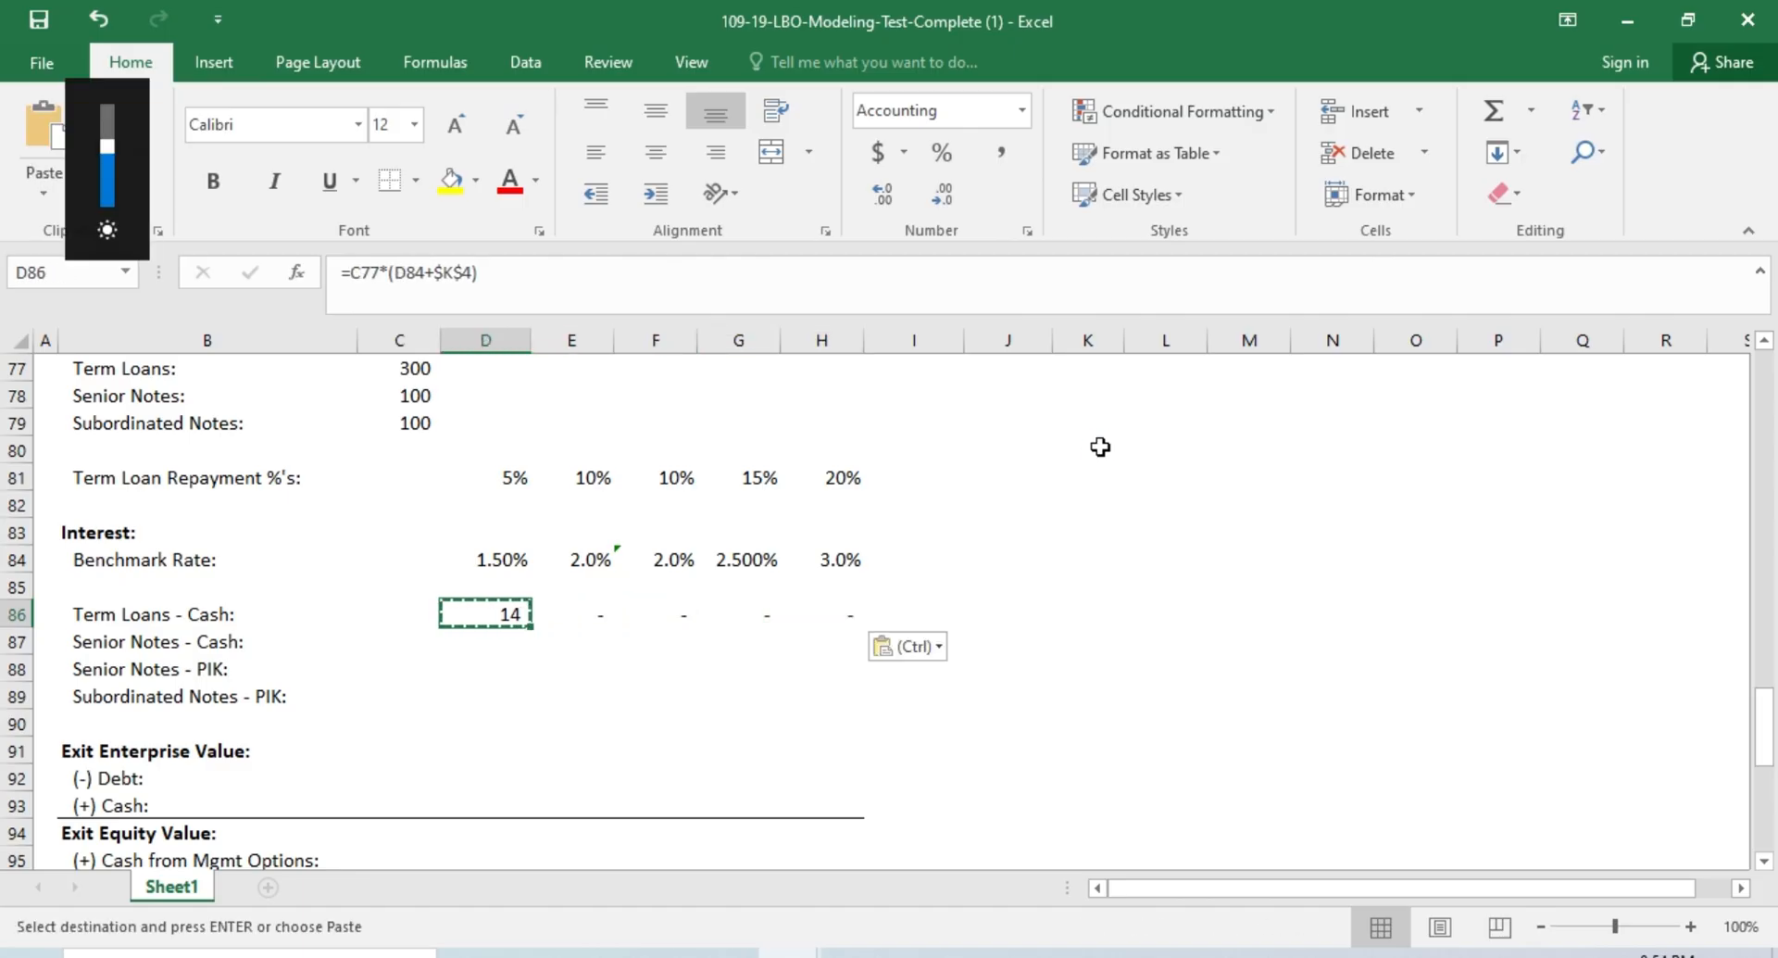
key(F2)
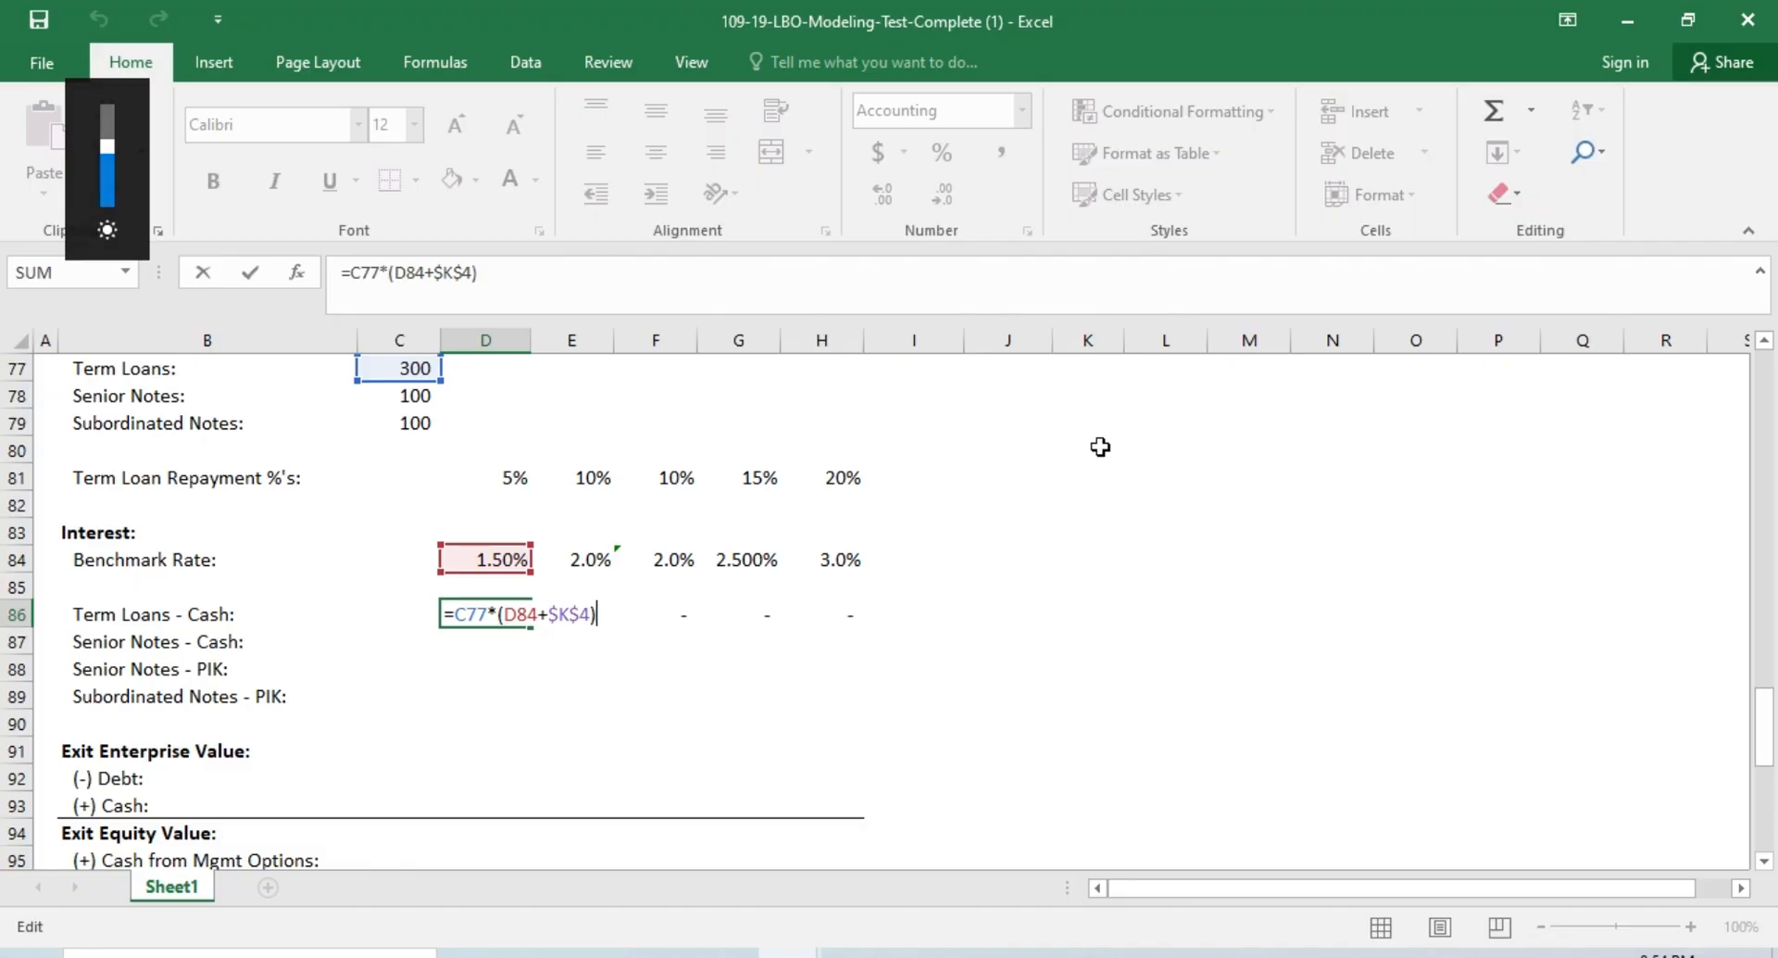
key(Tab)
key(F2)
key(Tab)
key(F2)
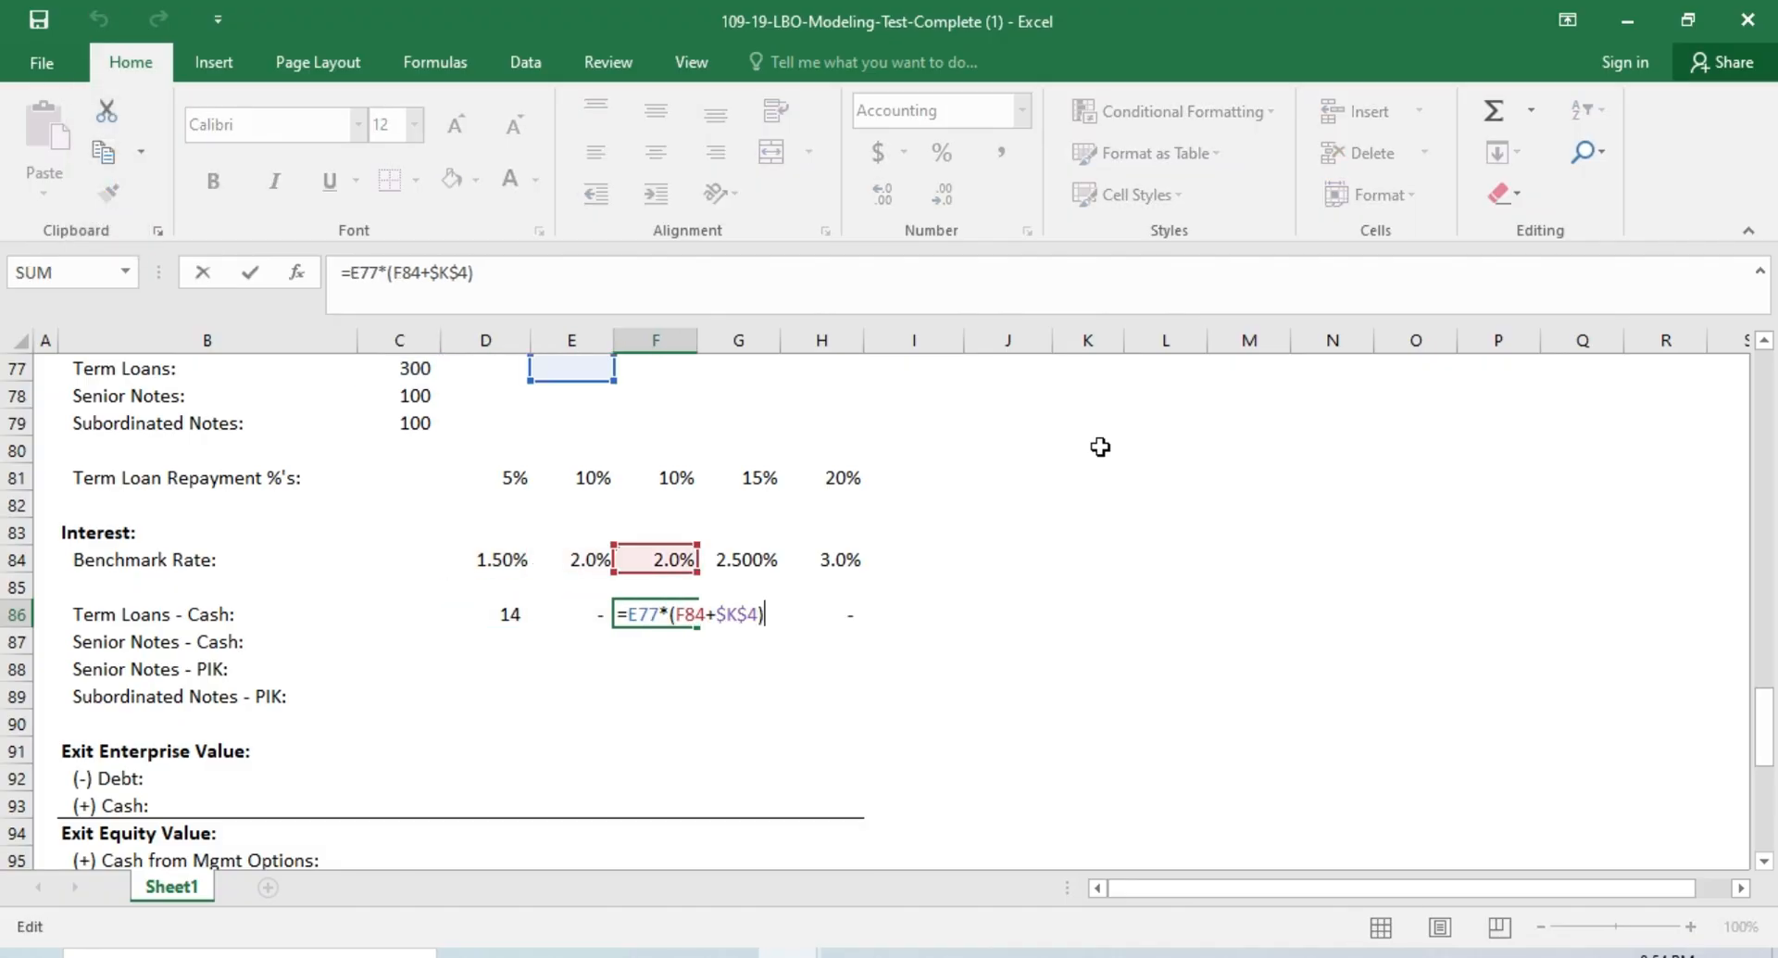
key(Escape)
Step: Calculate the first-year Senior Notes cash interest in D87 with =C78*$I$5, keeping the fixed cash rate reference absolute
key(Left)
key(Left)
key(Left)
key(Left)
key(Down)
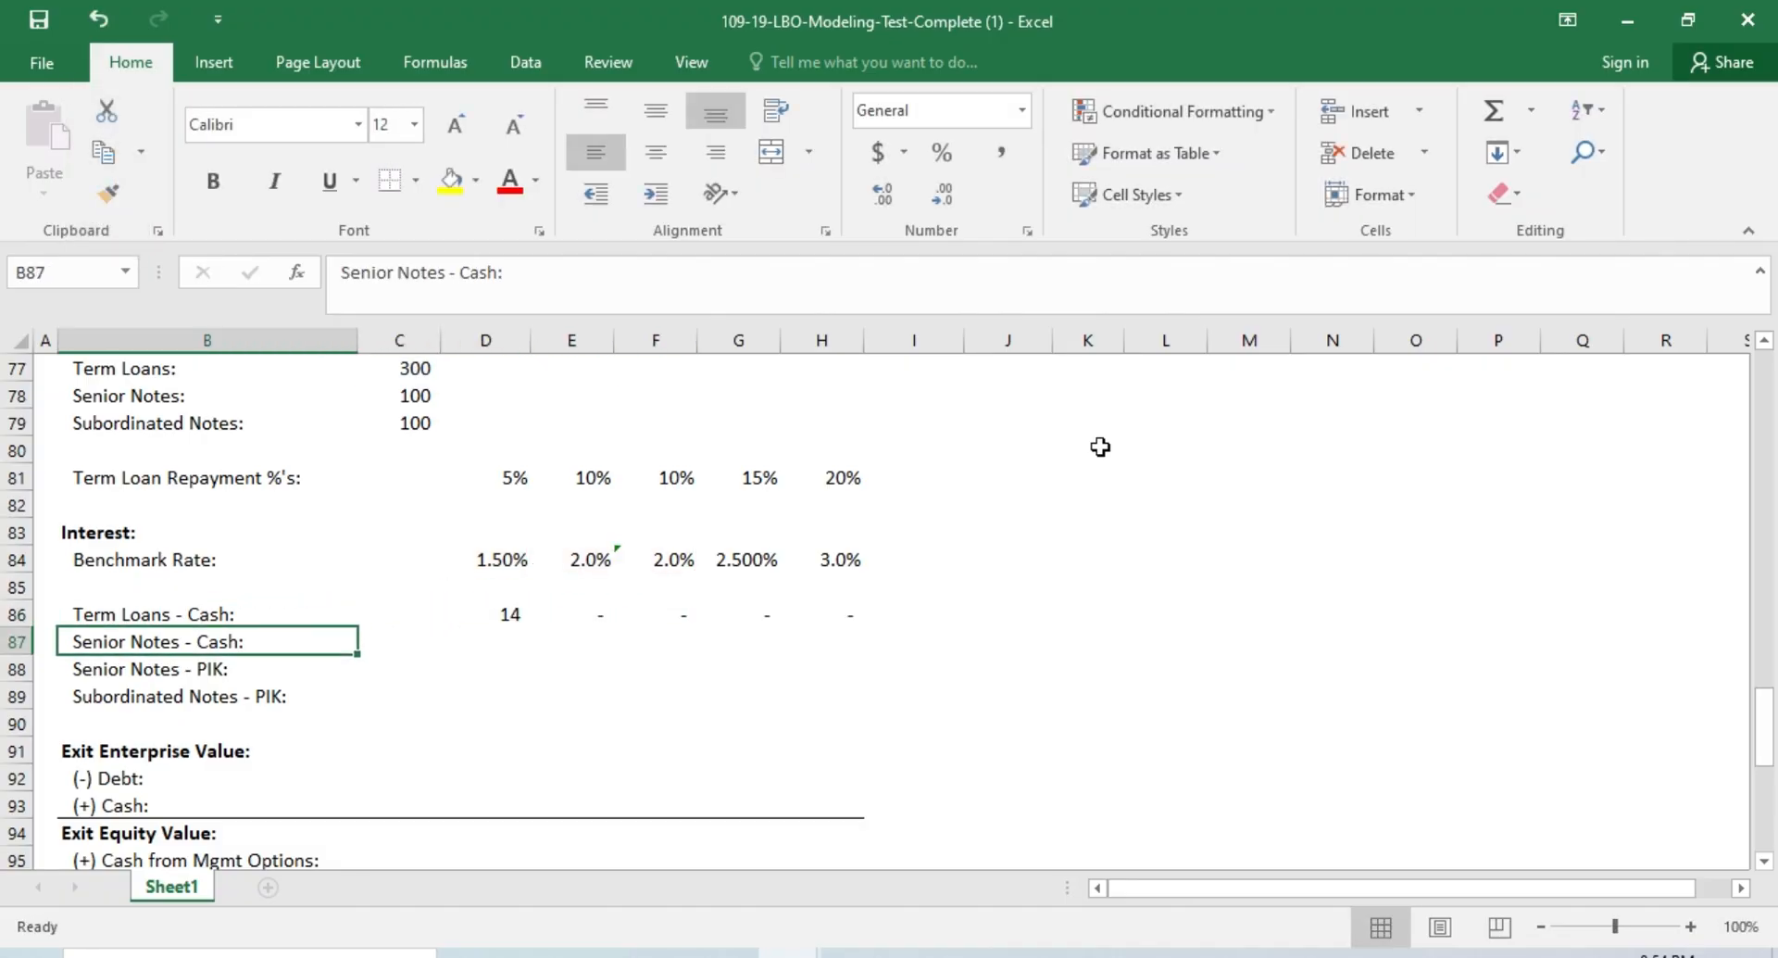
key(Right)
key(Right)
text(=)
key(Up)
key(Up)
key(Up)
key(Up)
key(Up)
key(Up)
key(Up)
key(Up)
key(Up)
key(Up)
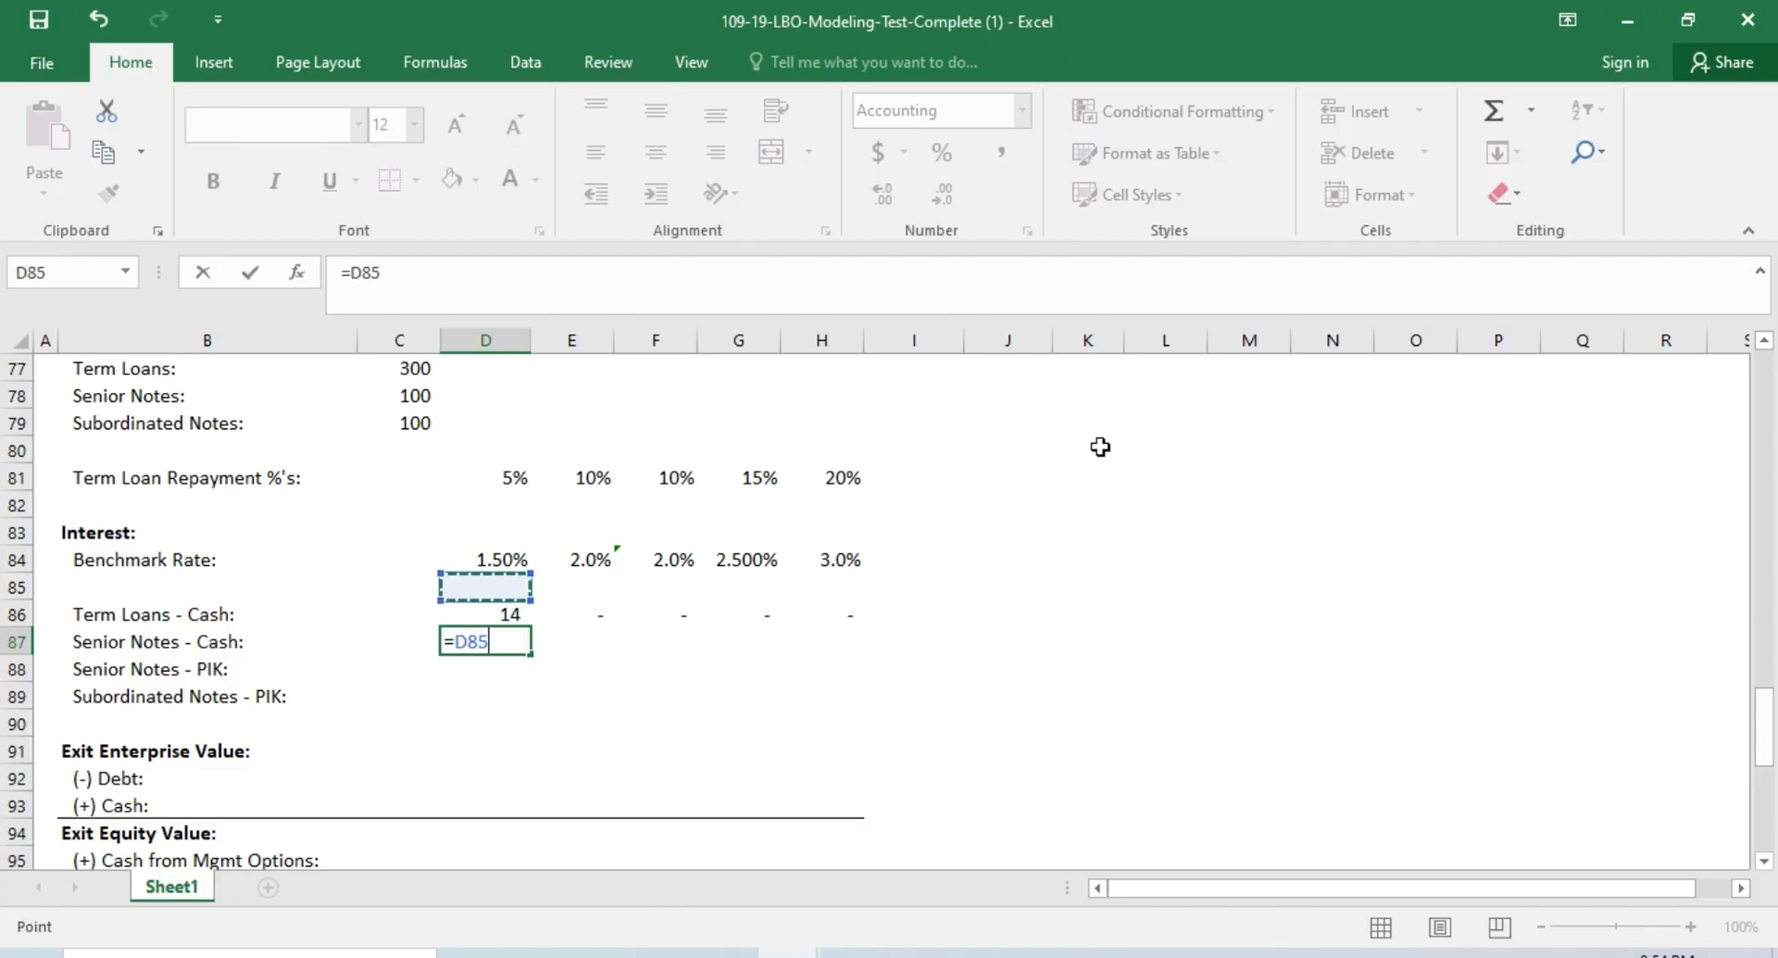
key(Left)
key(Down)
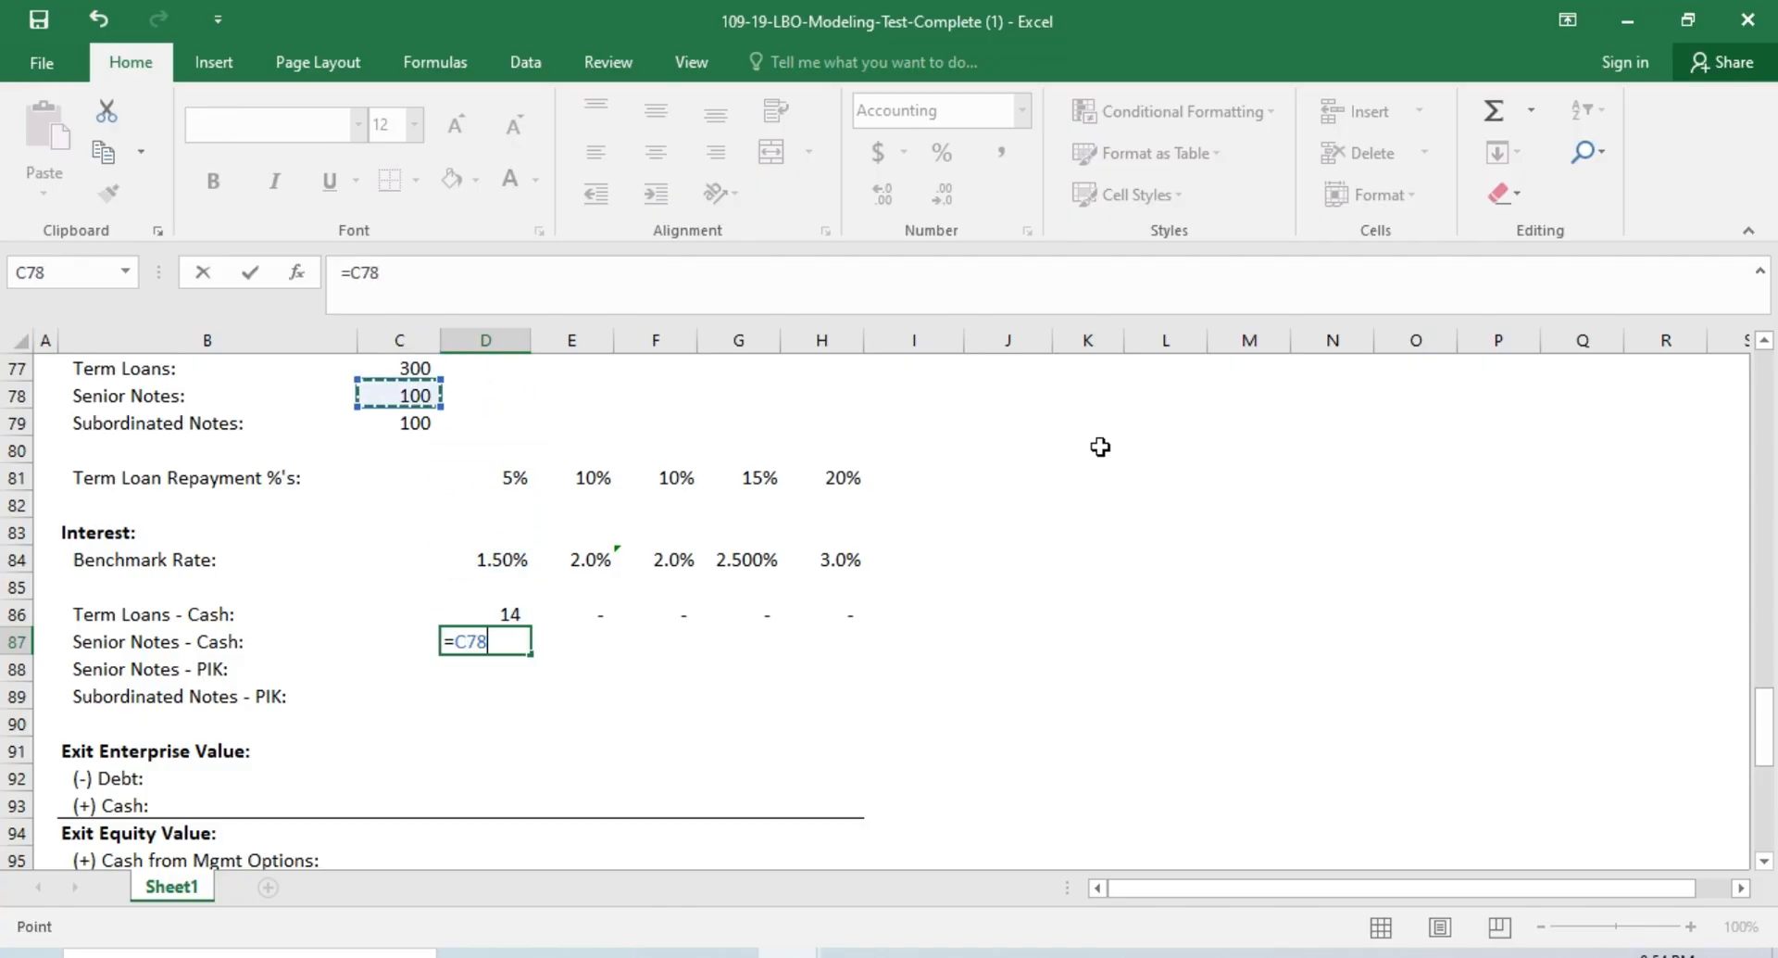
text(()
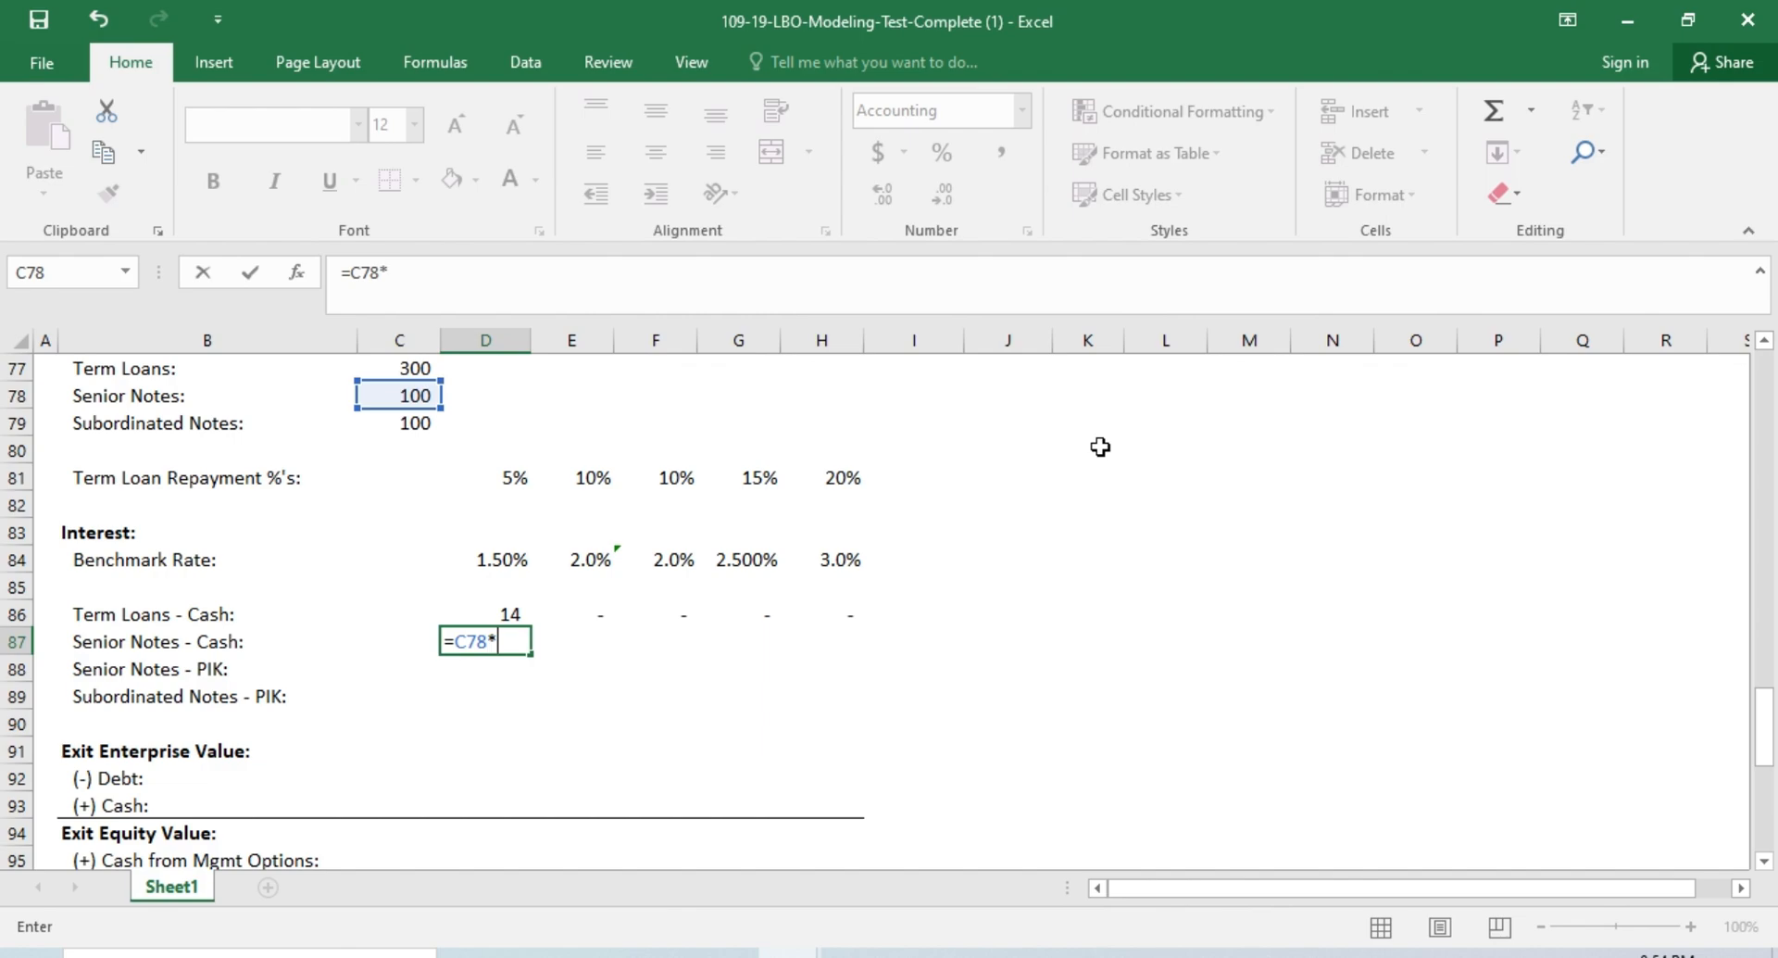
scroll(1367, 523, up, 20)
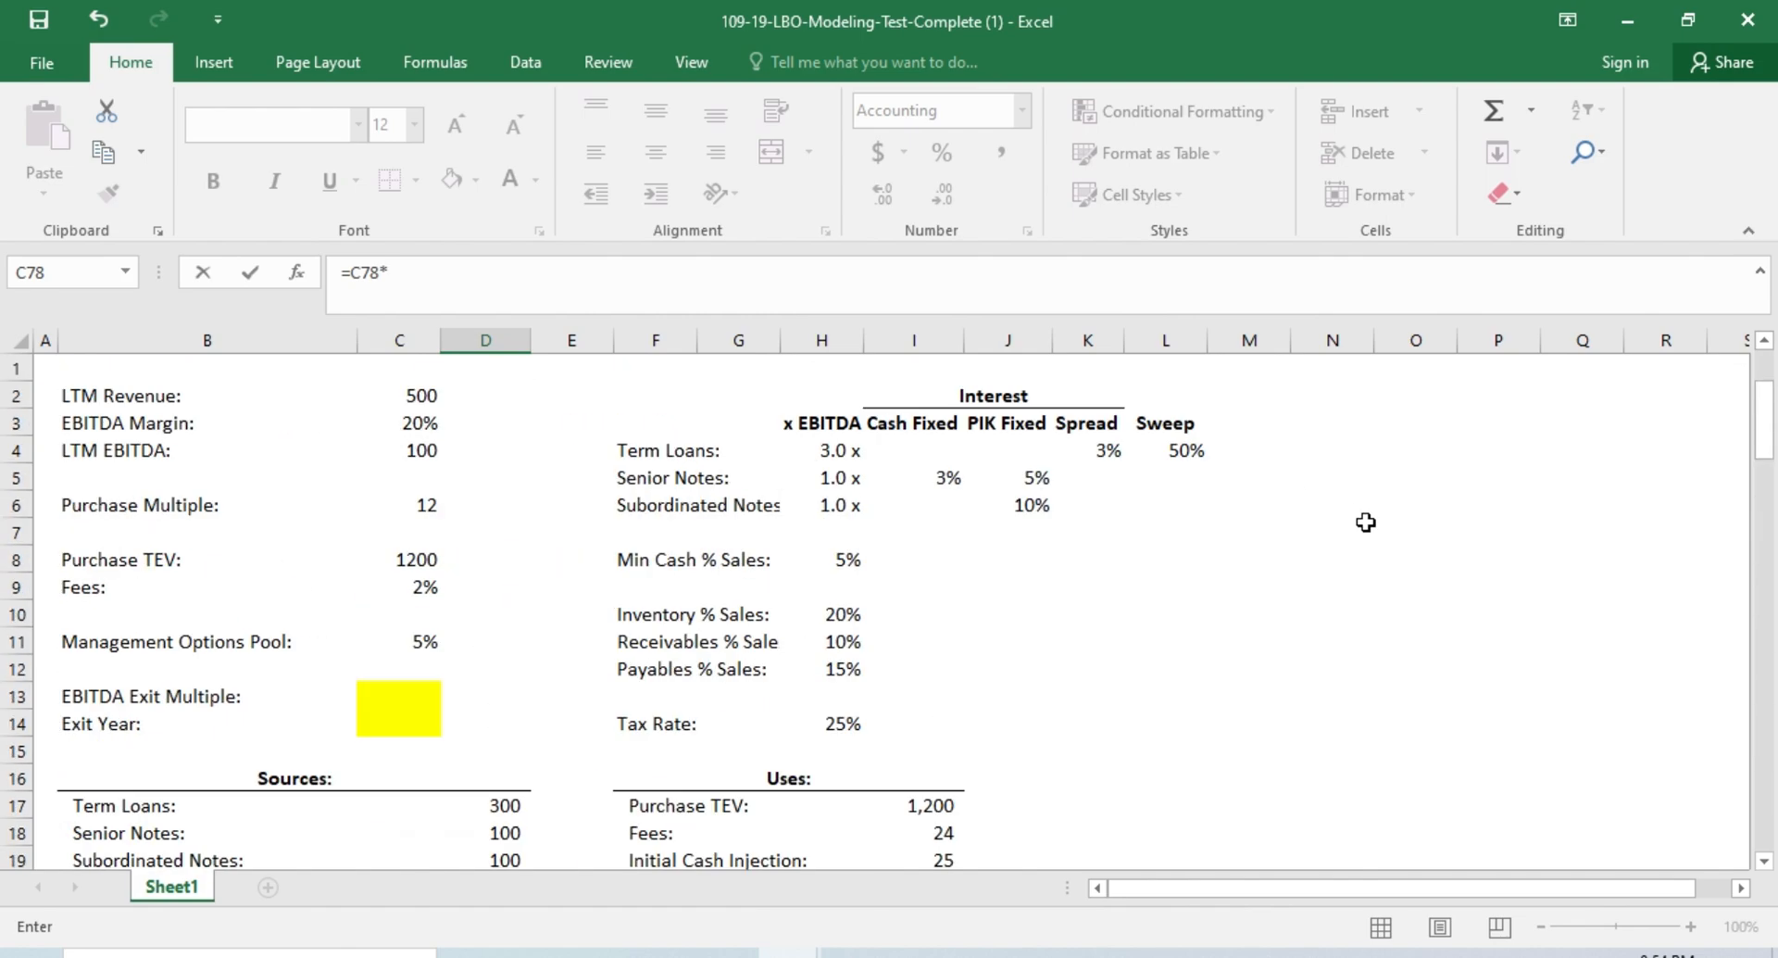
click(944, 474)
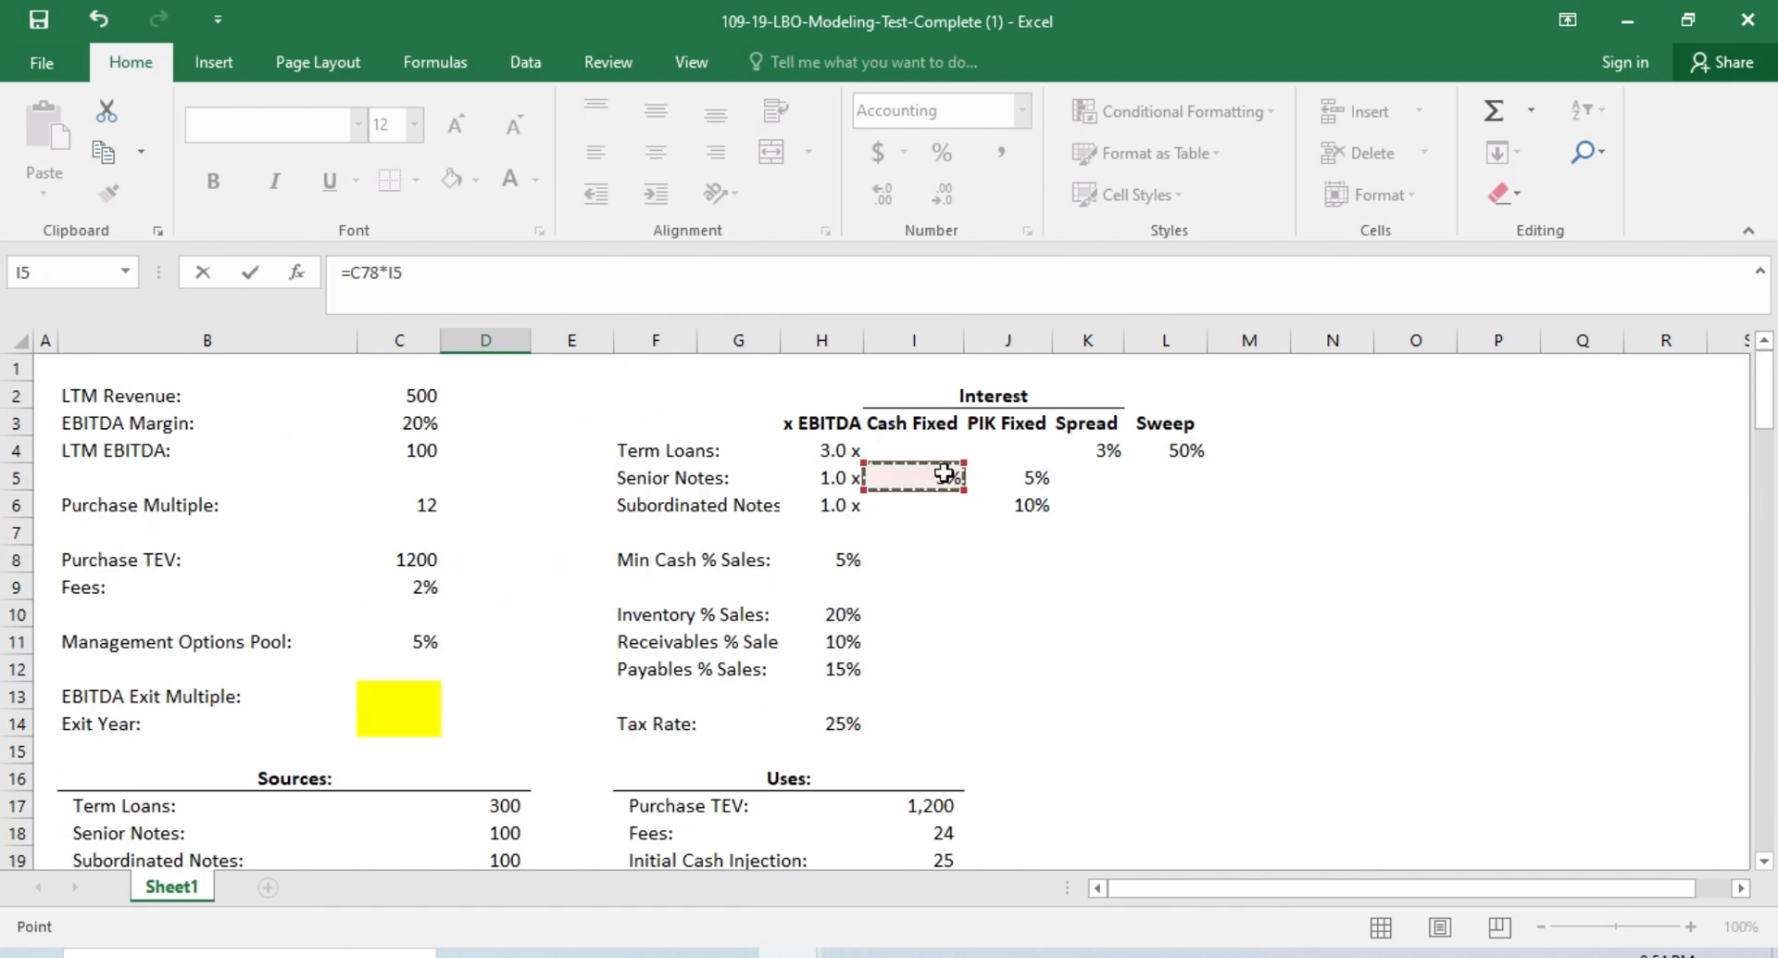
key(F4)
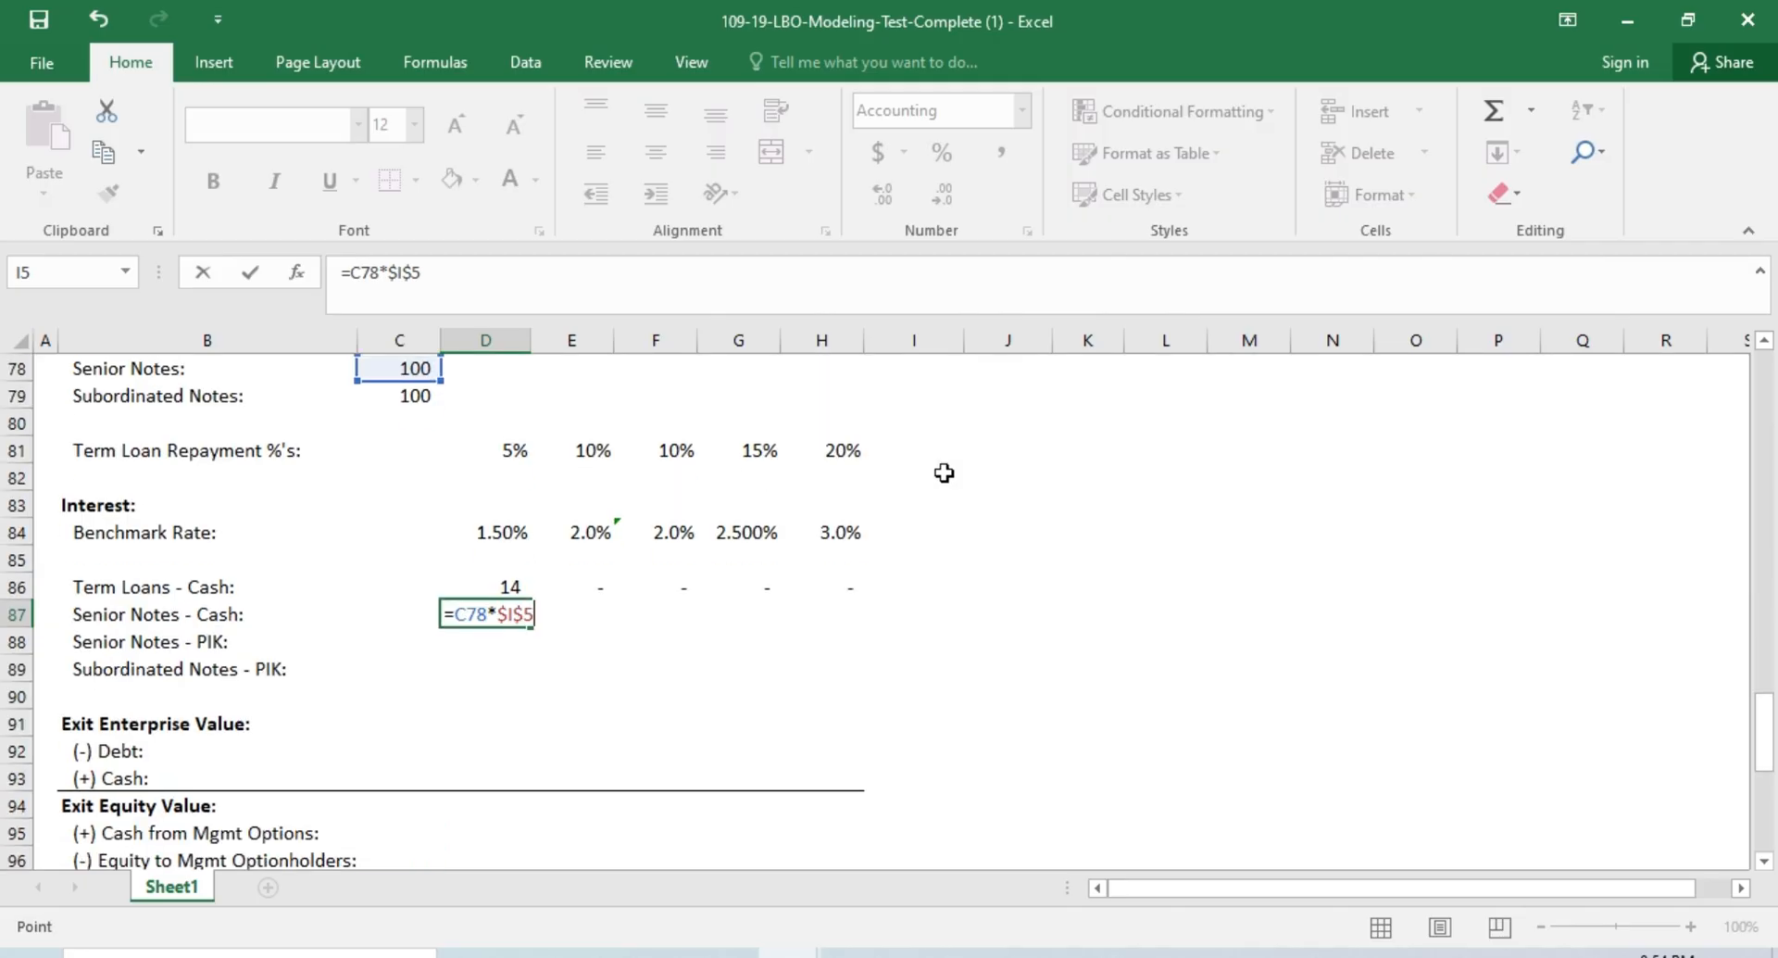
key(Return)
Step: Copy the Senior Notes cash interest formula from D87 across E87:H87
key(ctrl+c)
key(Right)
key(shift+Right)
key(shift+Right)
key(shift+Right)
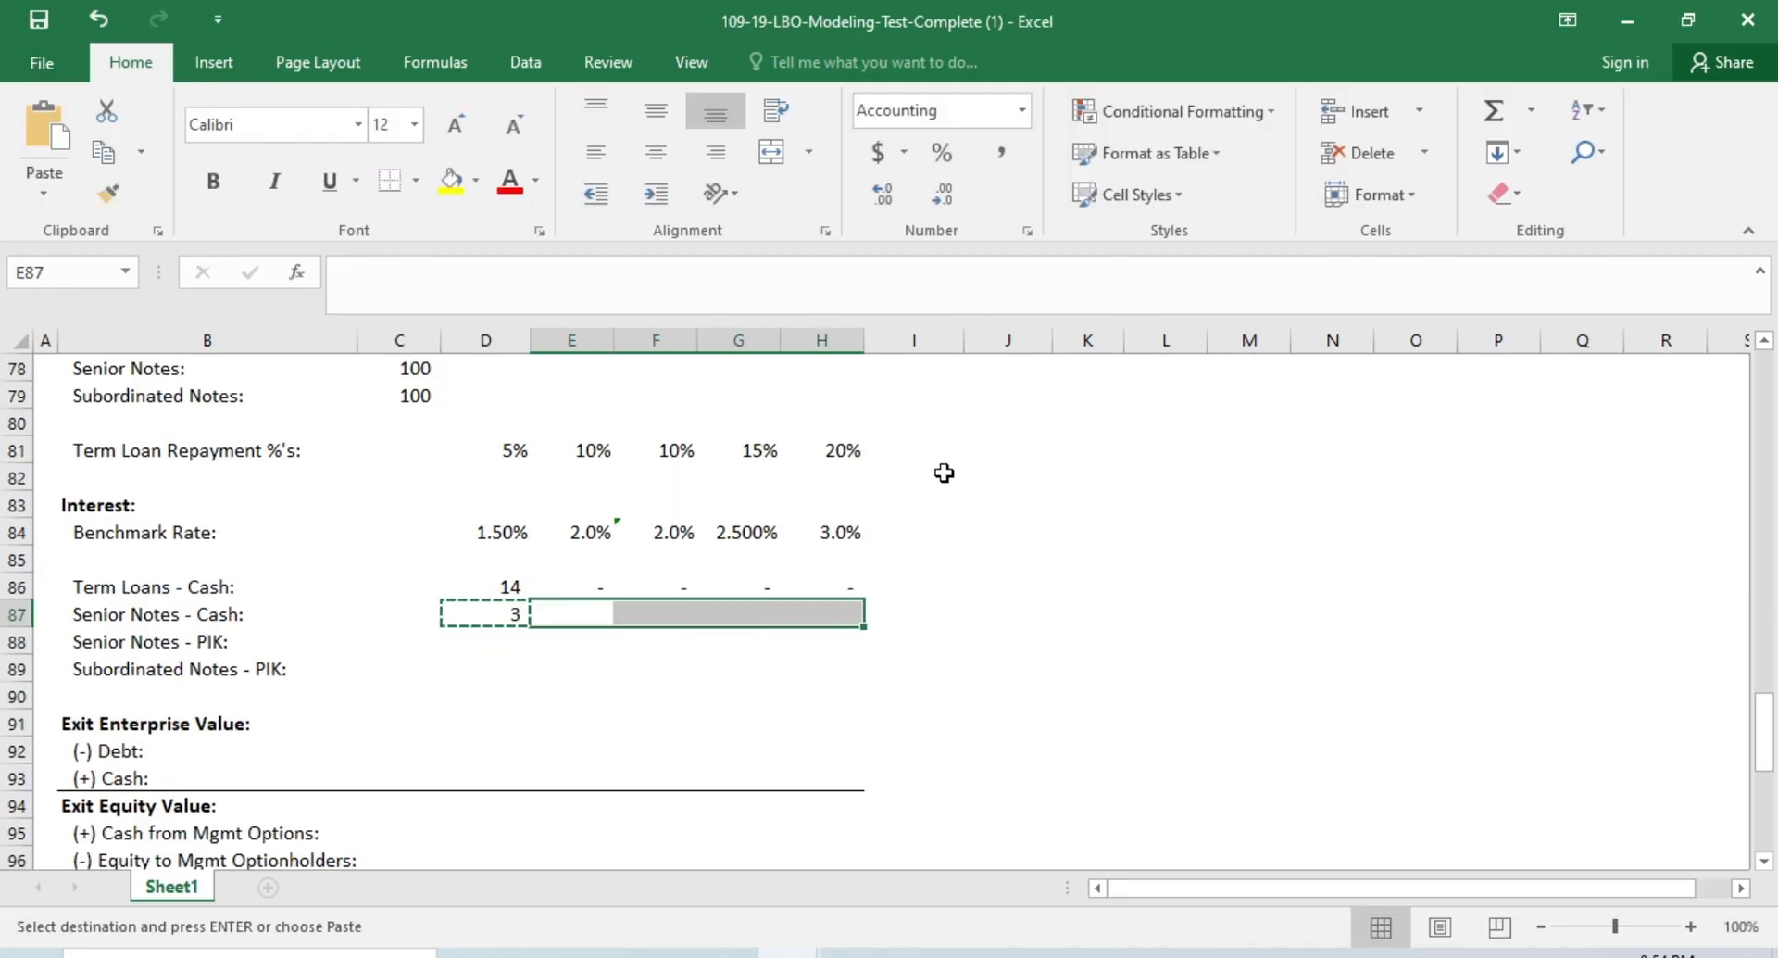
key(Return)
Step: Calculate the first-year Senior Notes PIK interest in D88 with =C78*$J$5, keeping the fixed PIK rate reference absolute
key(Left)
key(Down)
text(=)
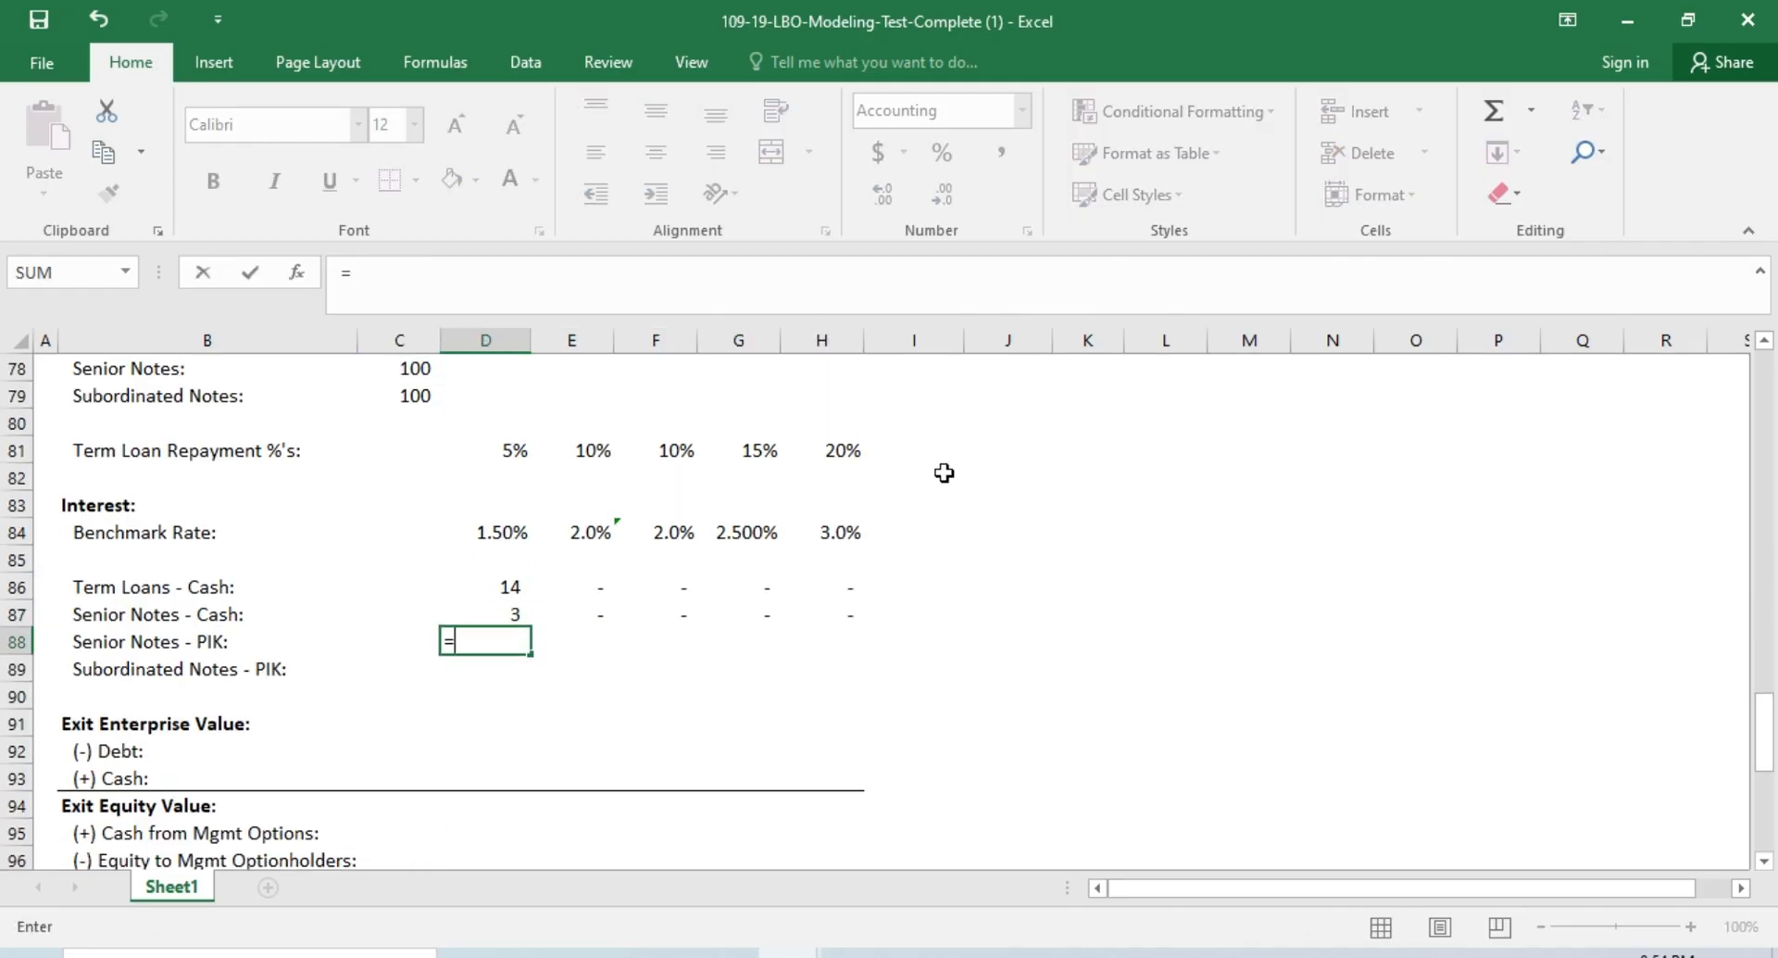
key(Up)
key(Up)
key(Up)
key(Up)
key(Up)
key(Up)
key(Up)
key(Up)
key(Up)
key(Up)
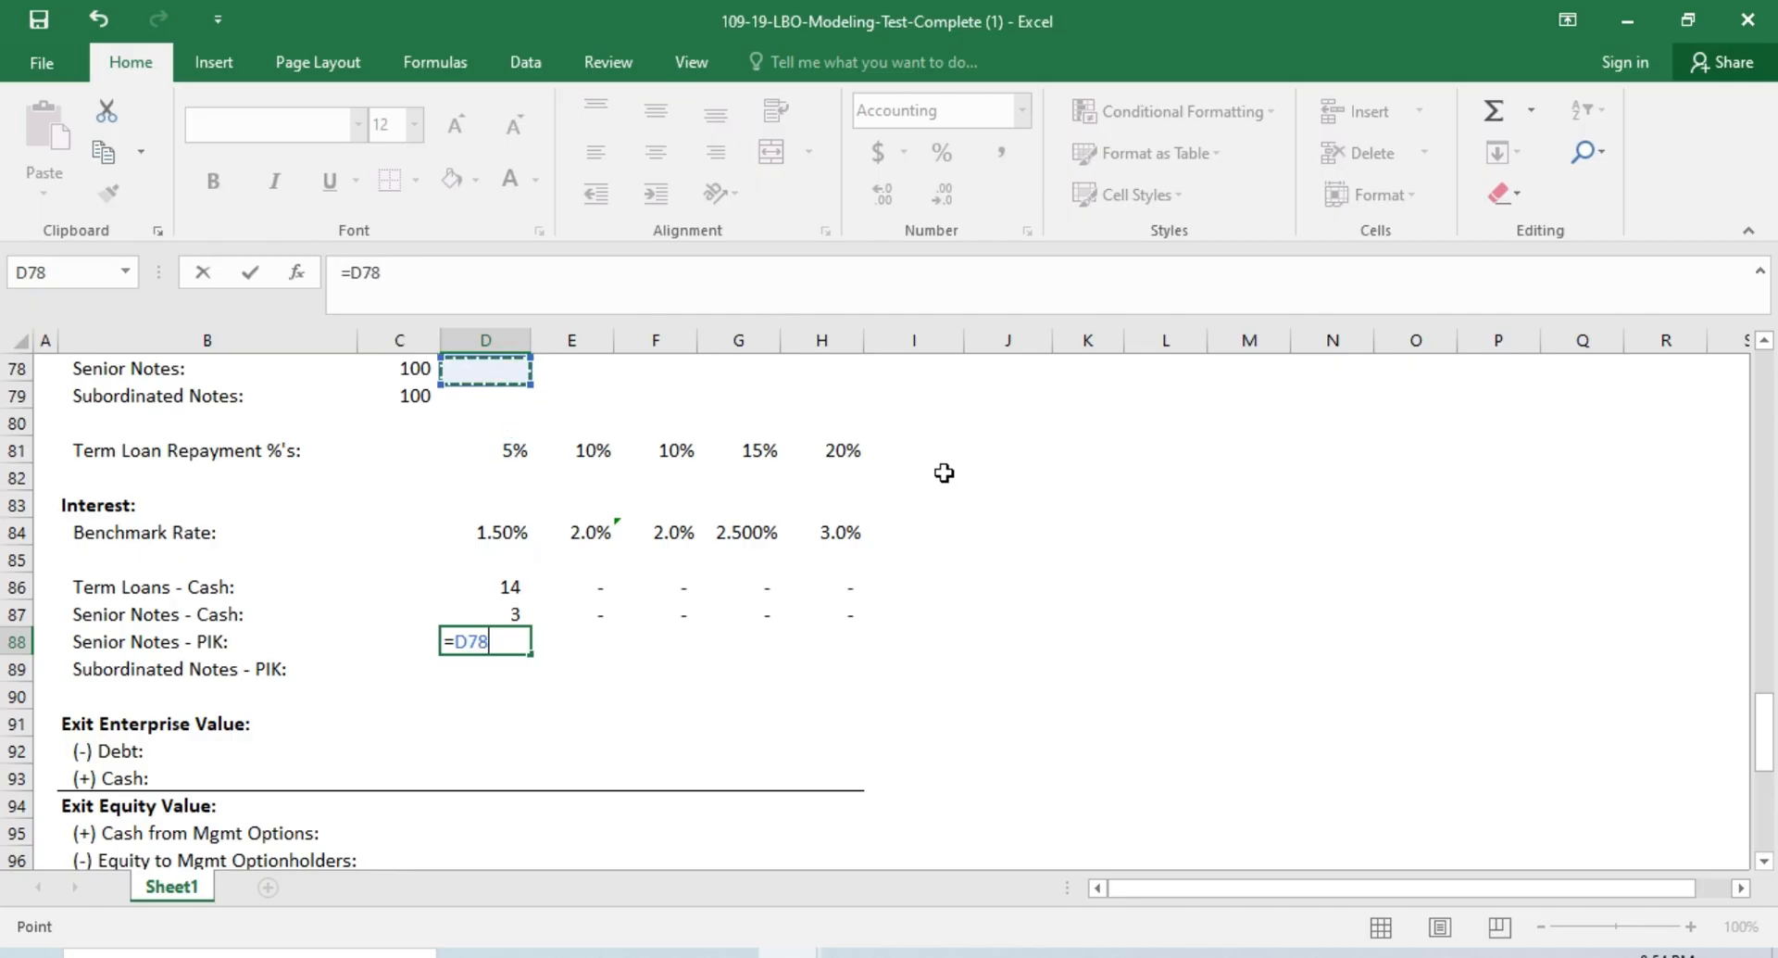
key(Left)
text(*)
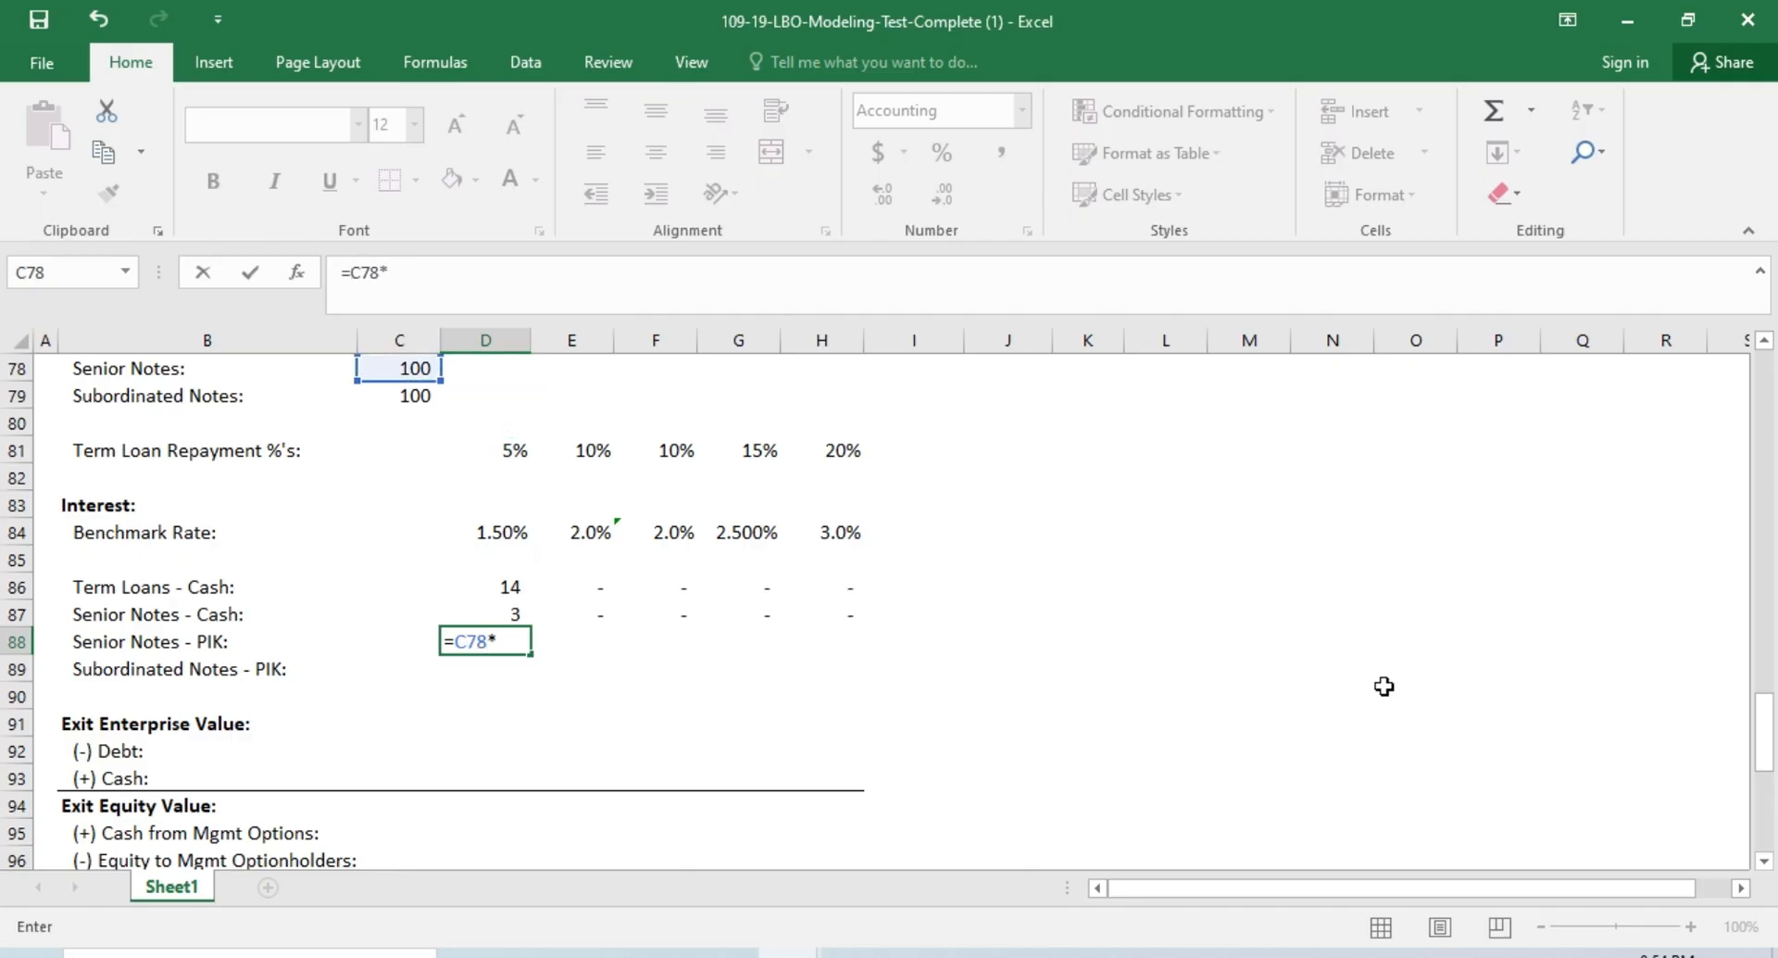
scroll(1383, 686, up, 20)
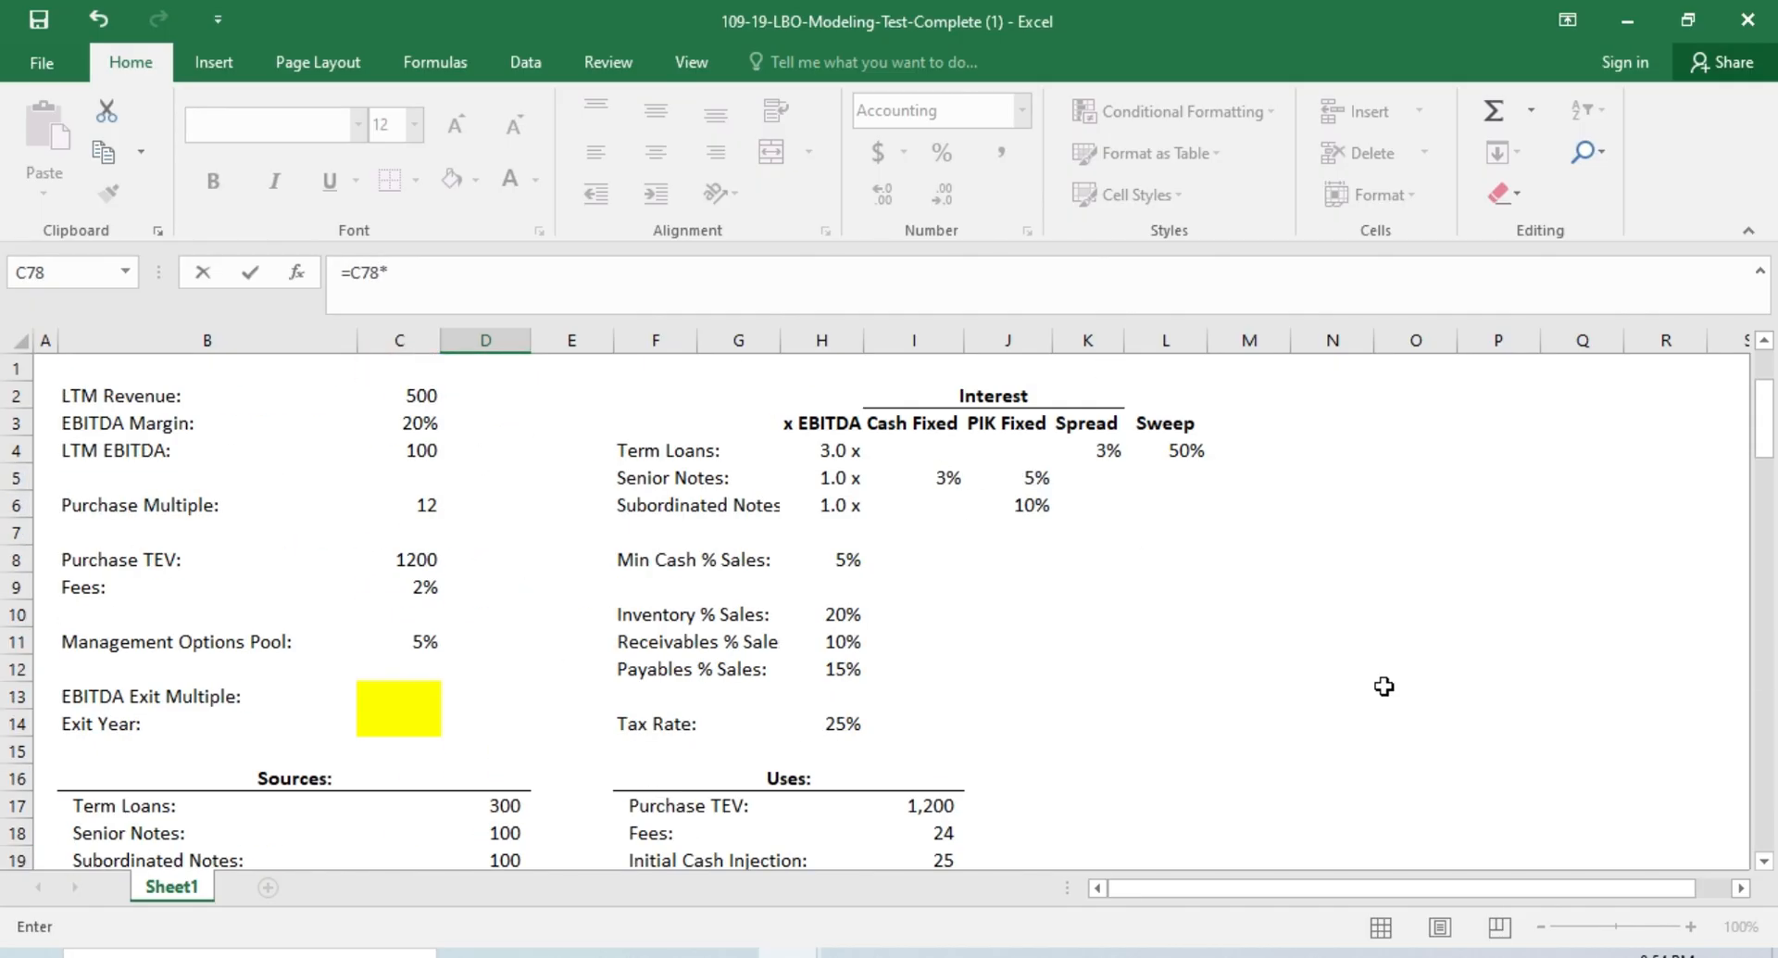
click(1044, 476)
key(F4)
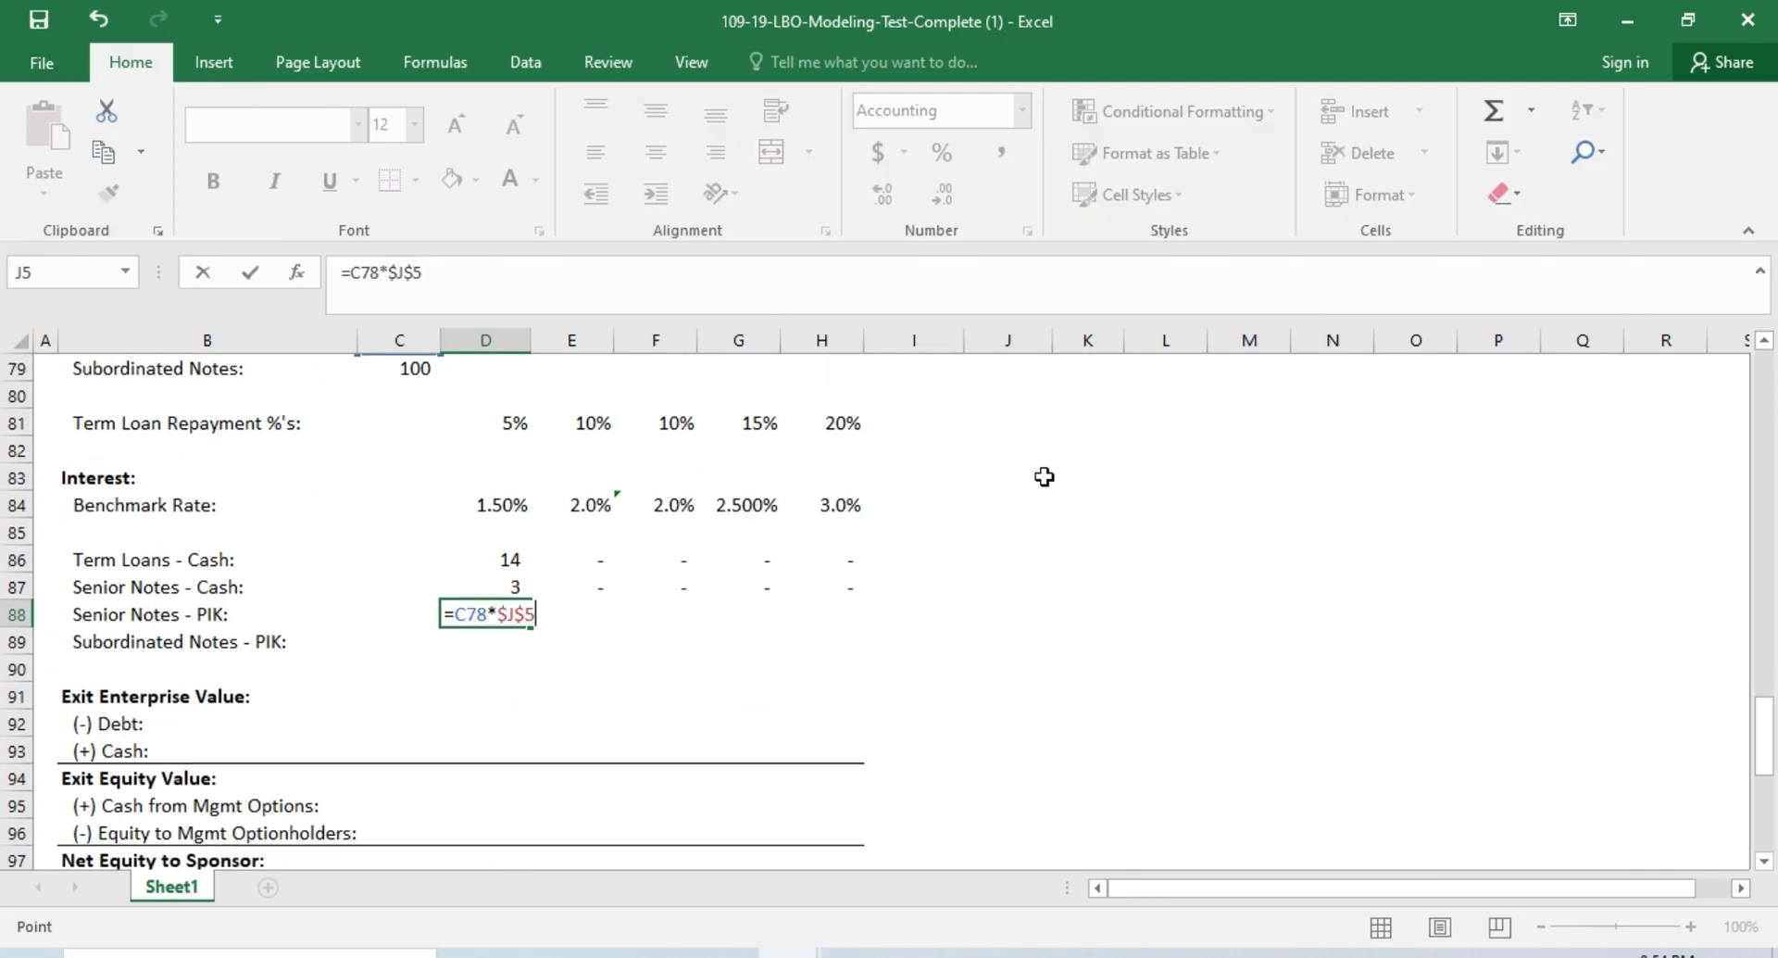
key(Return)
Step: Copy the Senior Notes PIK interest formula from D88 across E88:H88
key(Up)
key(ctrl+c)
key(Right)
key(shift+Right)
key(shift+Right)
key(shift+Right)
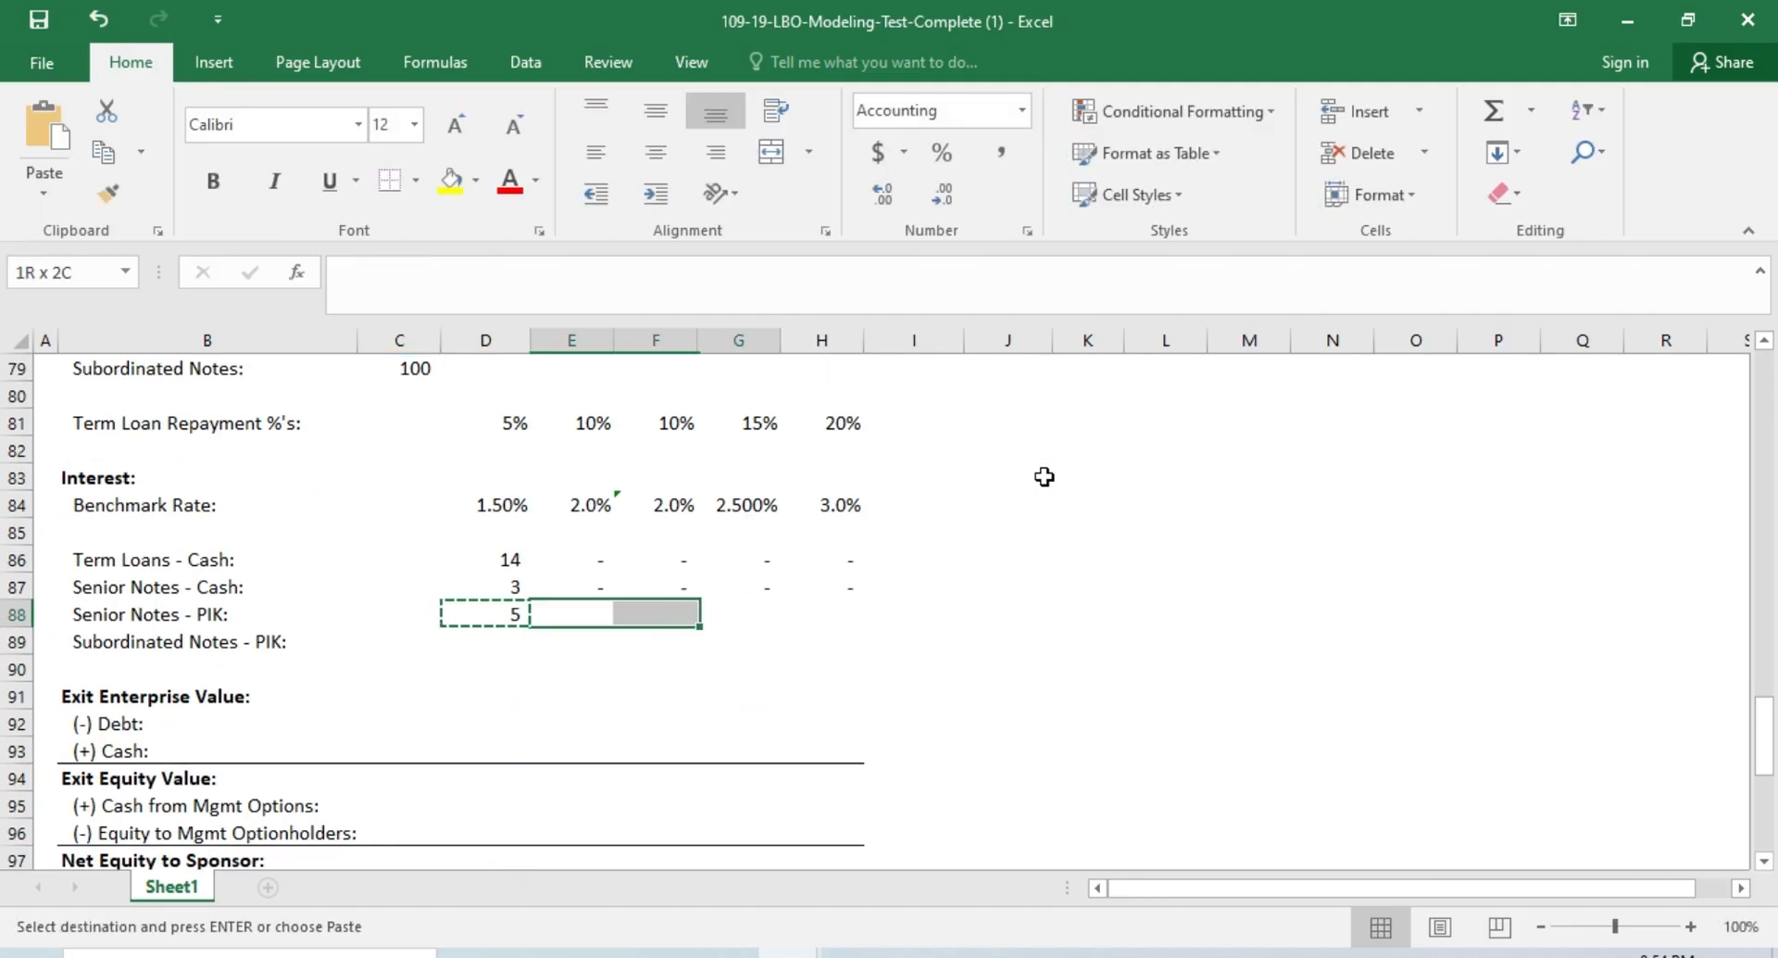
key(Return)
Step: Calculate the first-year Subordinated Notes PIK interest in D89 with =C79*$J$6, keeping the fixed PIK rate reference absolute
key(Left)
key(Down)
text(=)
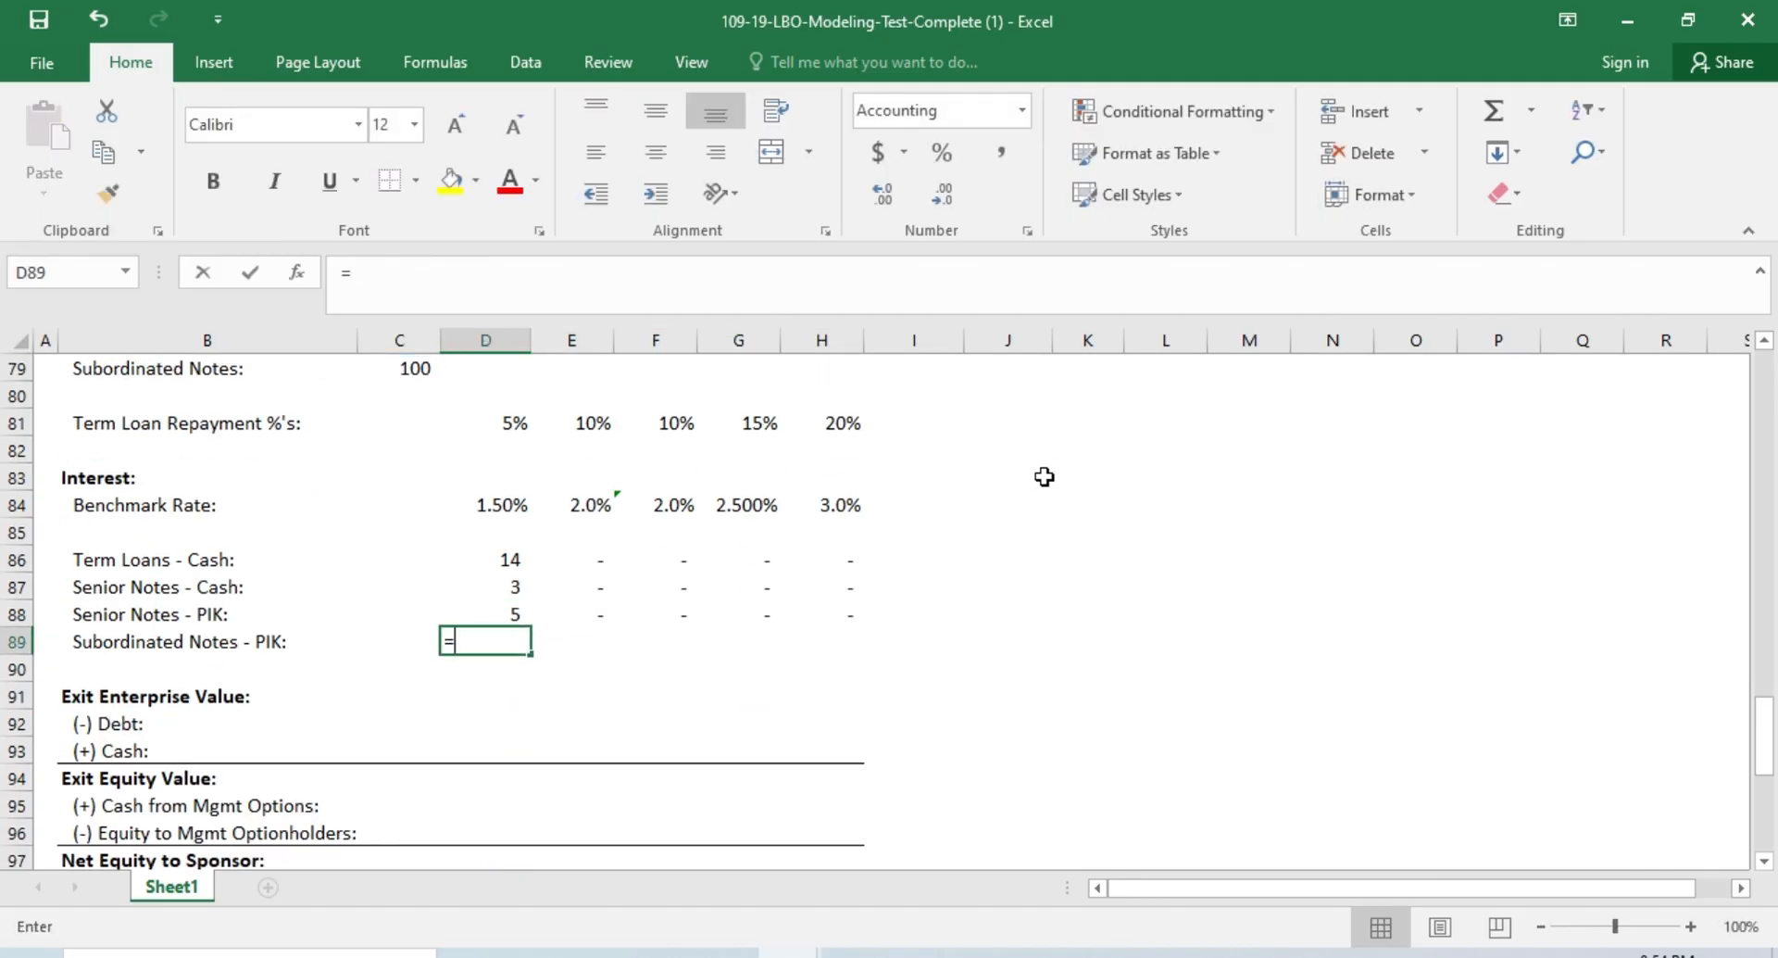
key(Up)
key(Up)
key(Up)
key(Up)
key(Up)
key(Up)
key(Up)
key(Up)
key(Up)
key(Up)
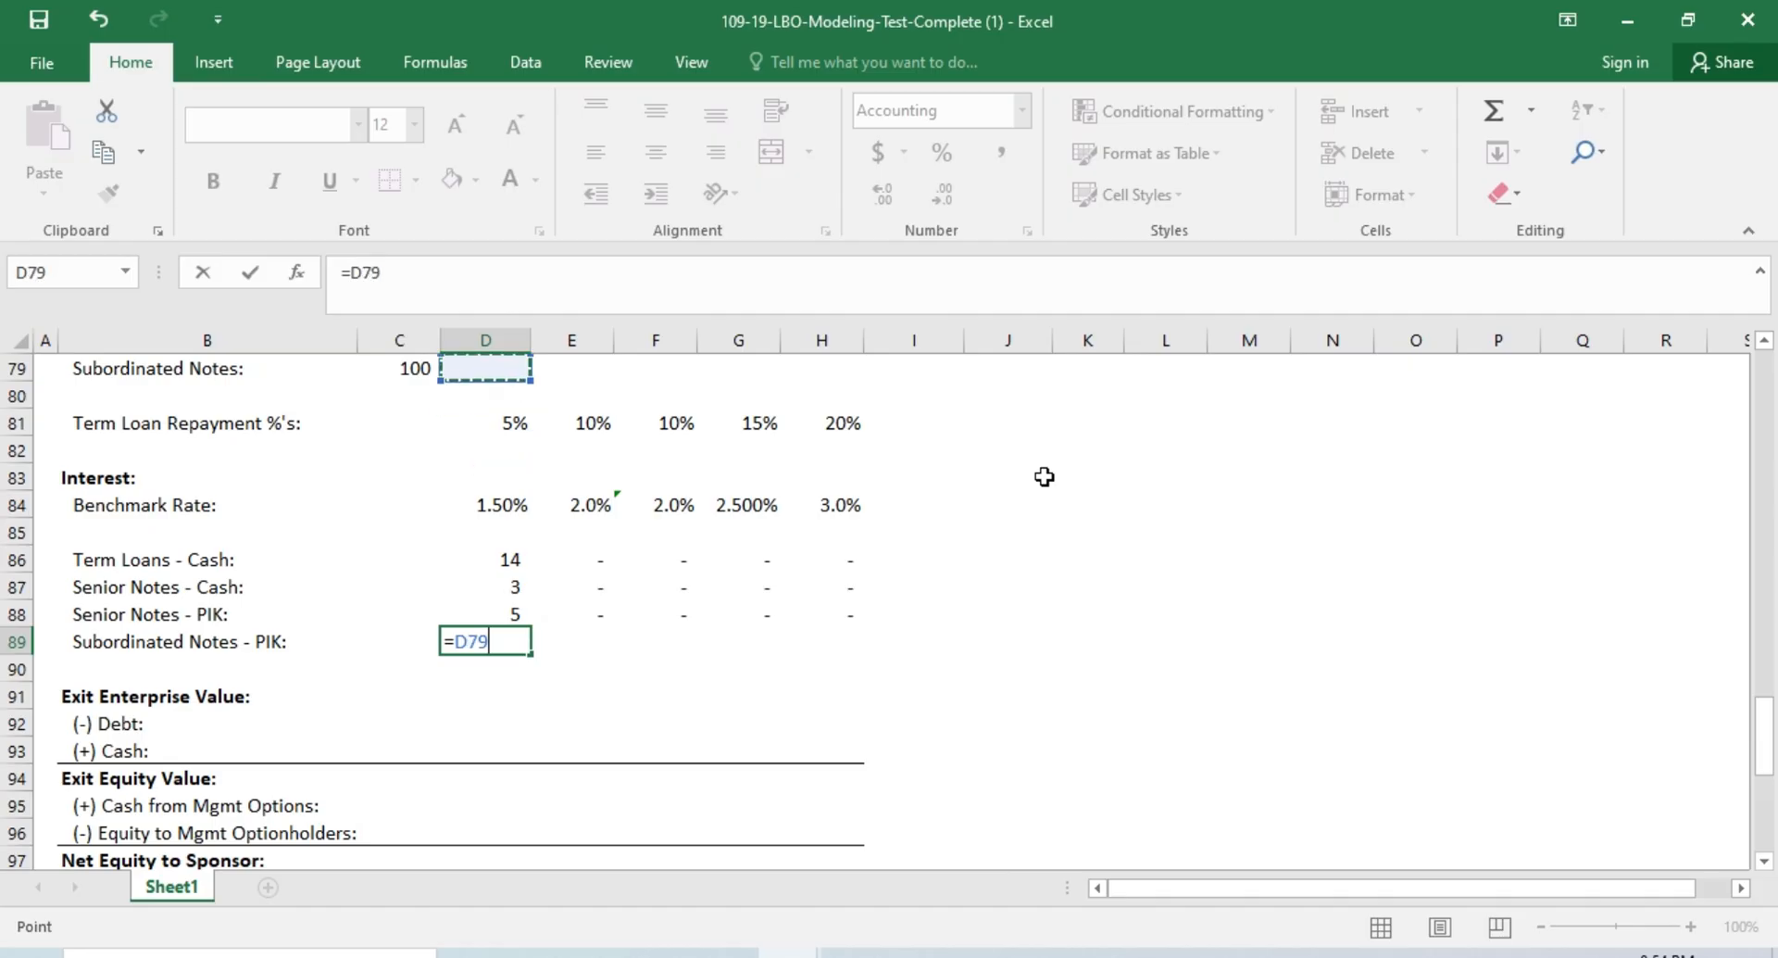
key(Left)
text(*)
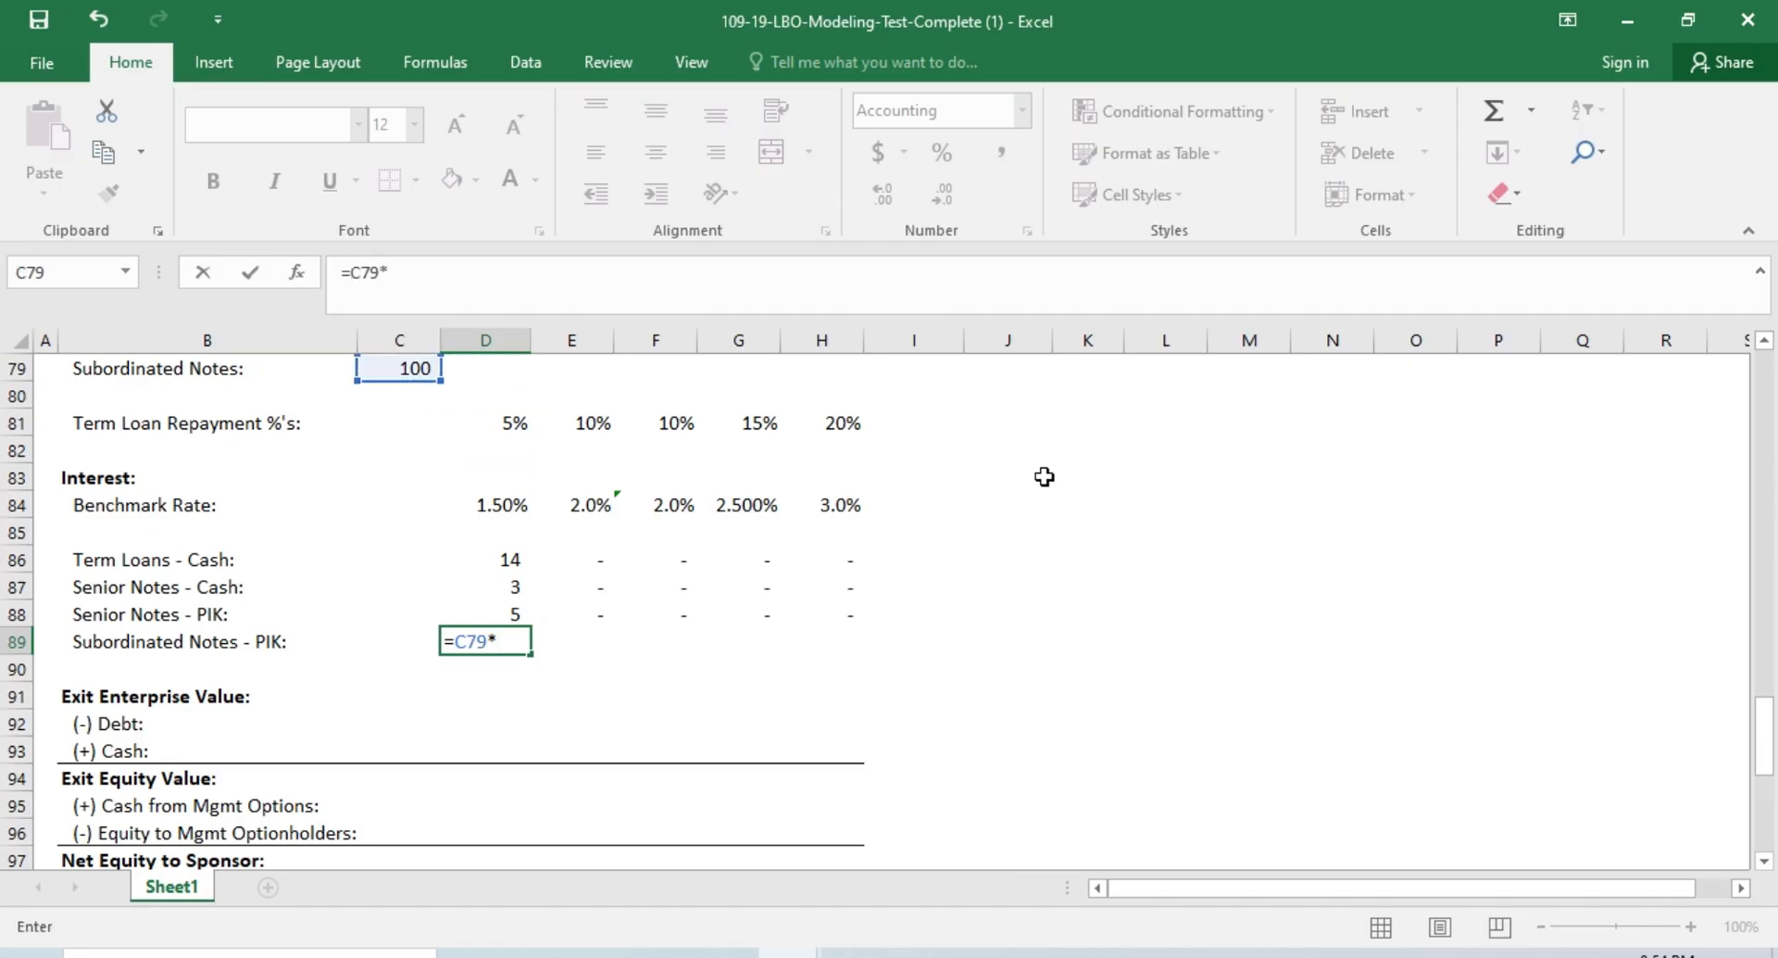
scroll(1044, 476, up, 20)
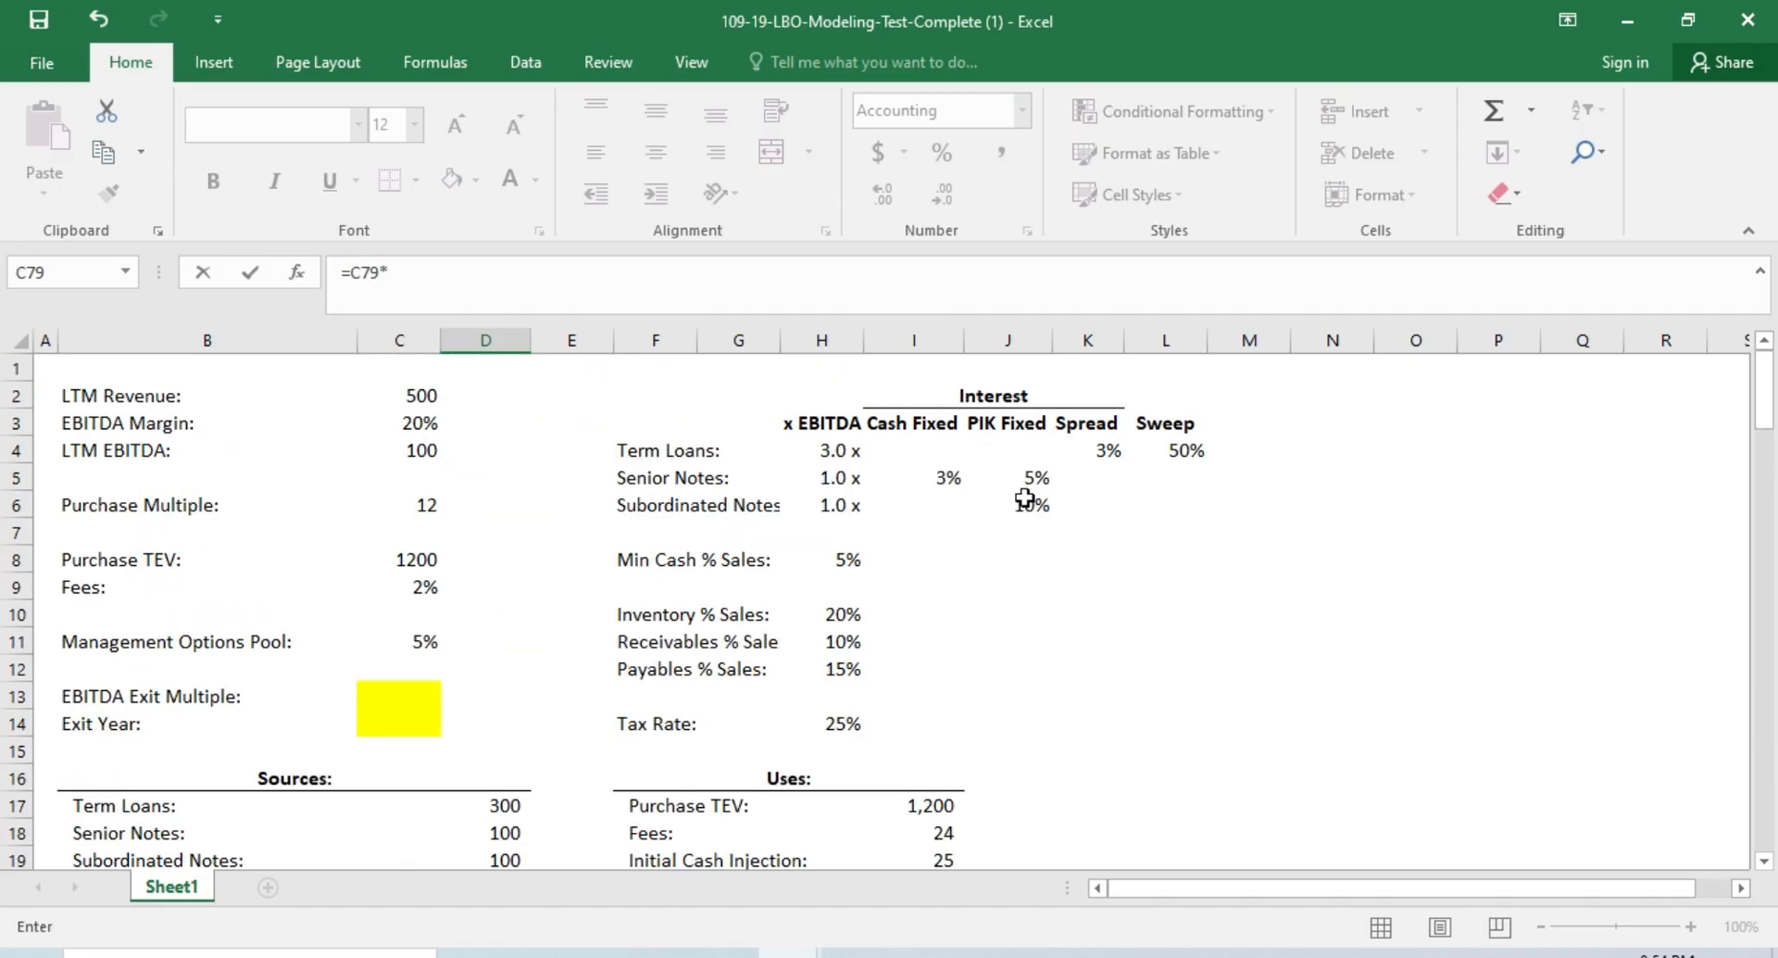
click(1025, 498)
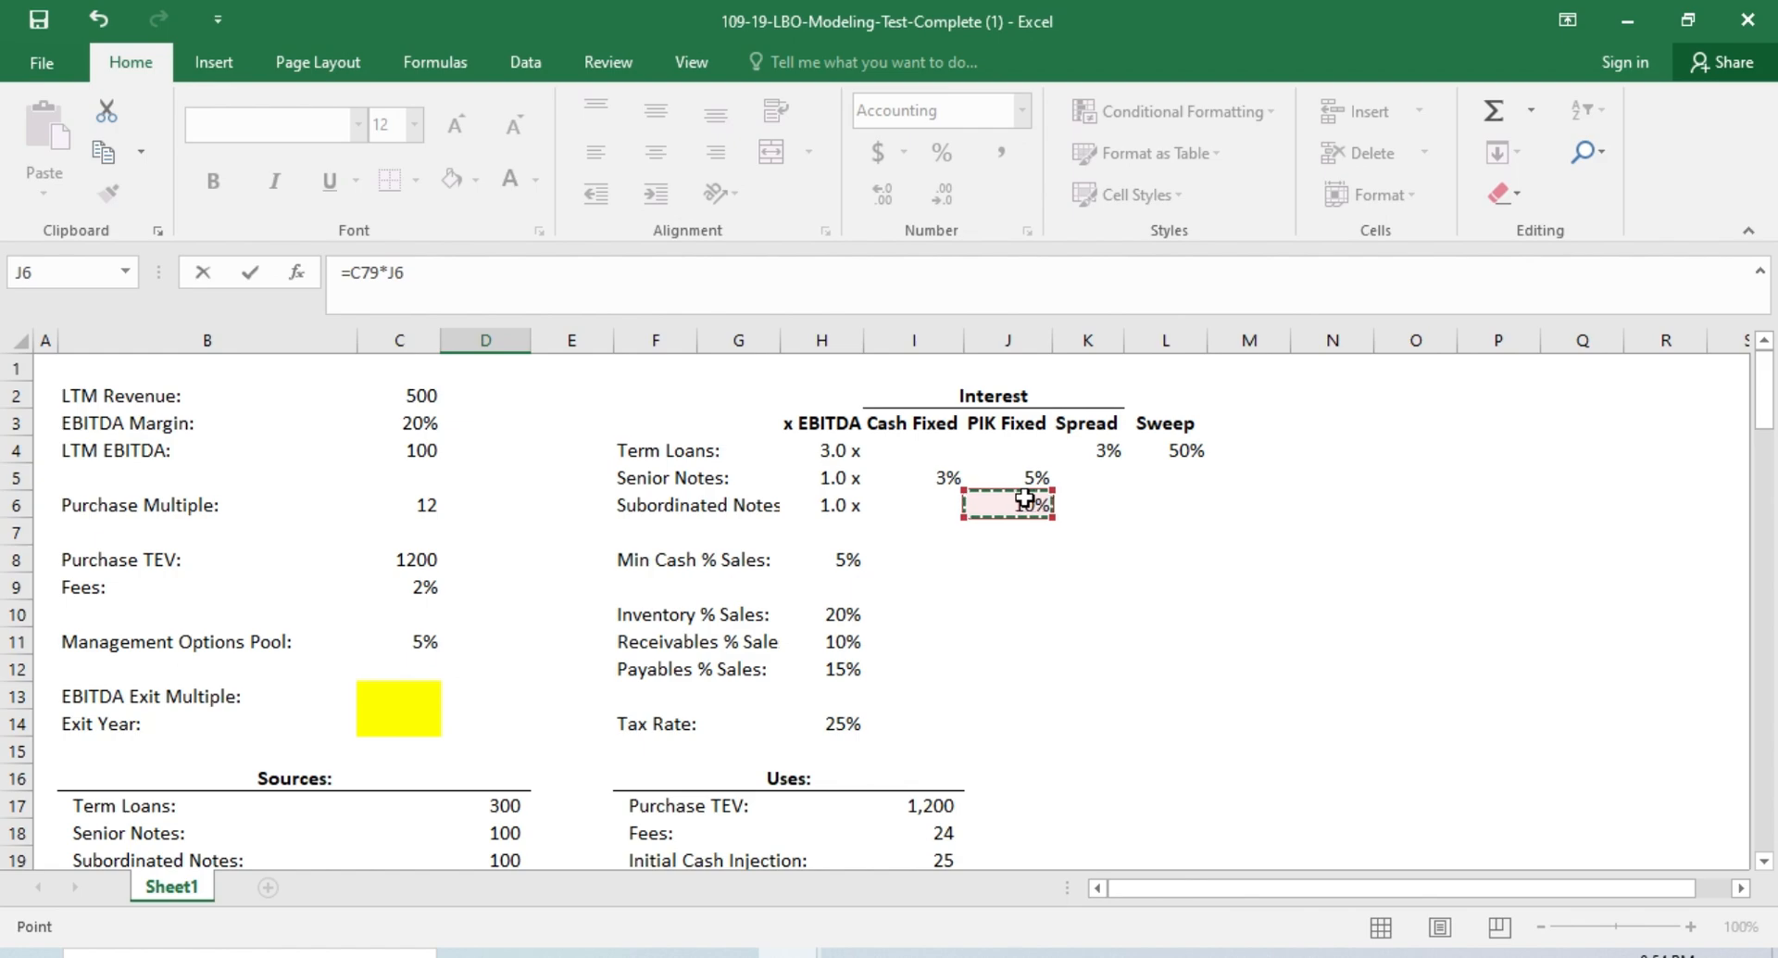
key(F4)
key(ctrl+Return)
Step: Copy the Subordinated Notes PIK interest formula from D89 across E89:H89
key(ctrl+c)
key(Right)
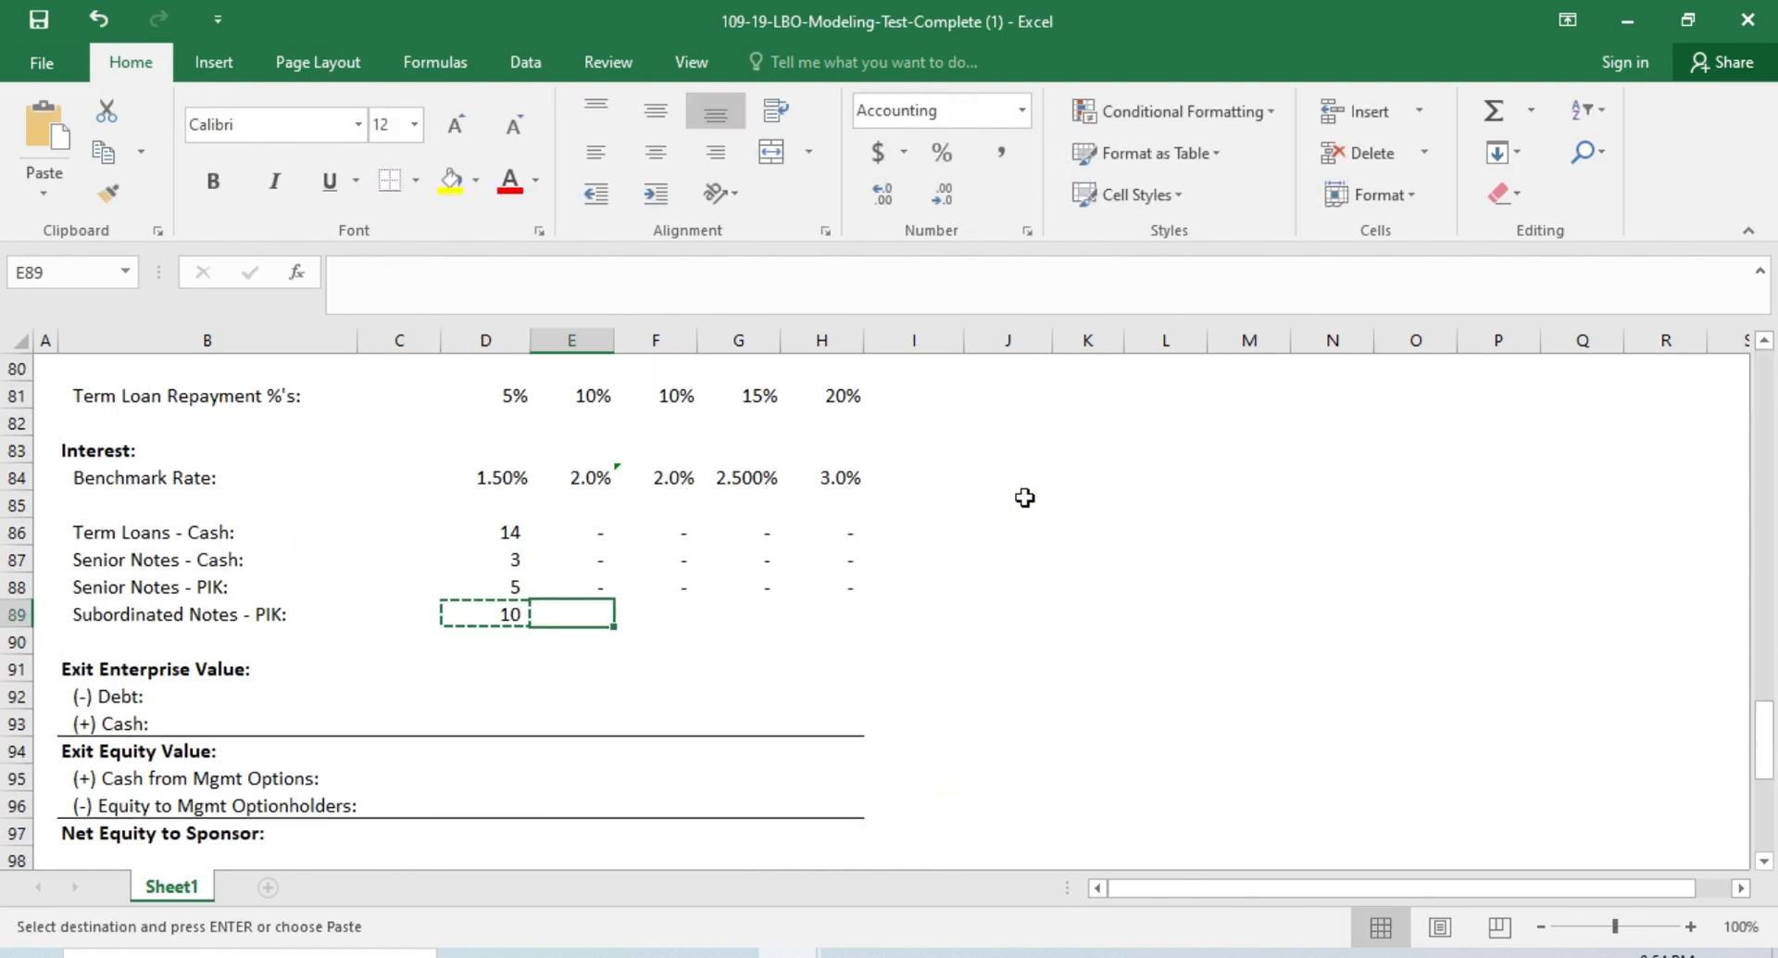
key(shift+Right)
key(shift+Right)
key(shift+Right)
key(Return)
Step: Review the cash interest rows in D86:H87 and the PIK interest rows in D88:H89
key(Up)
key(Up)
key(Up)
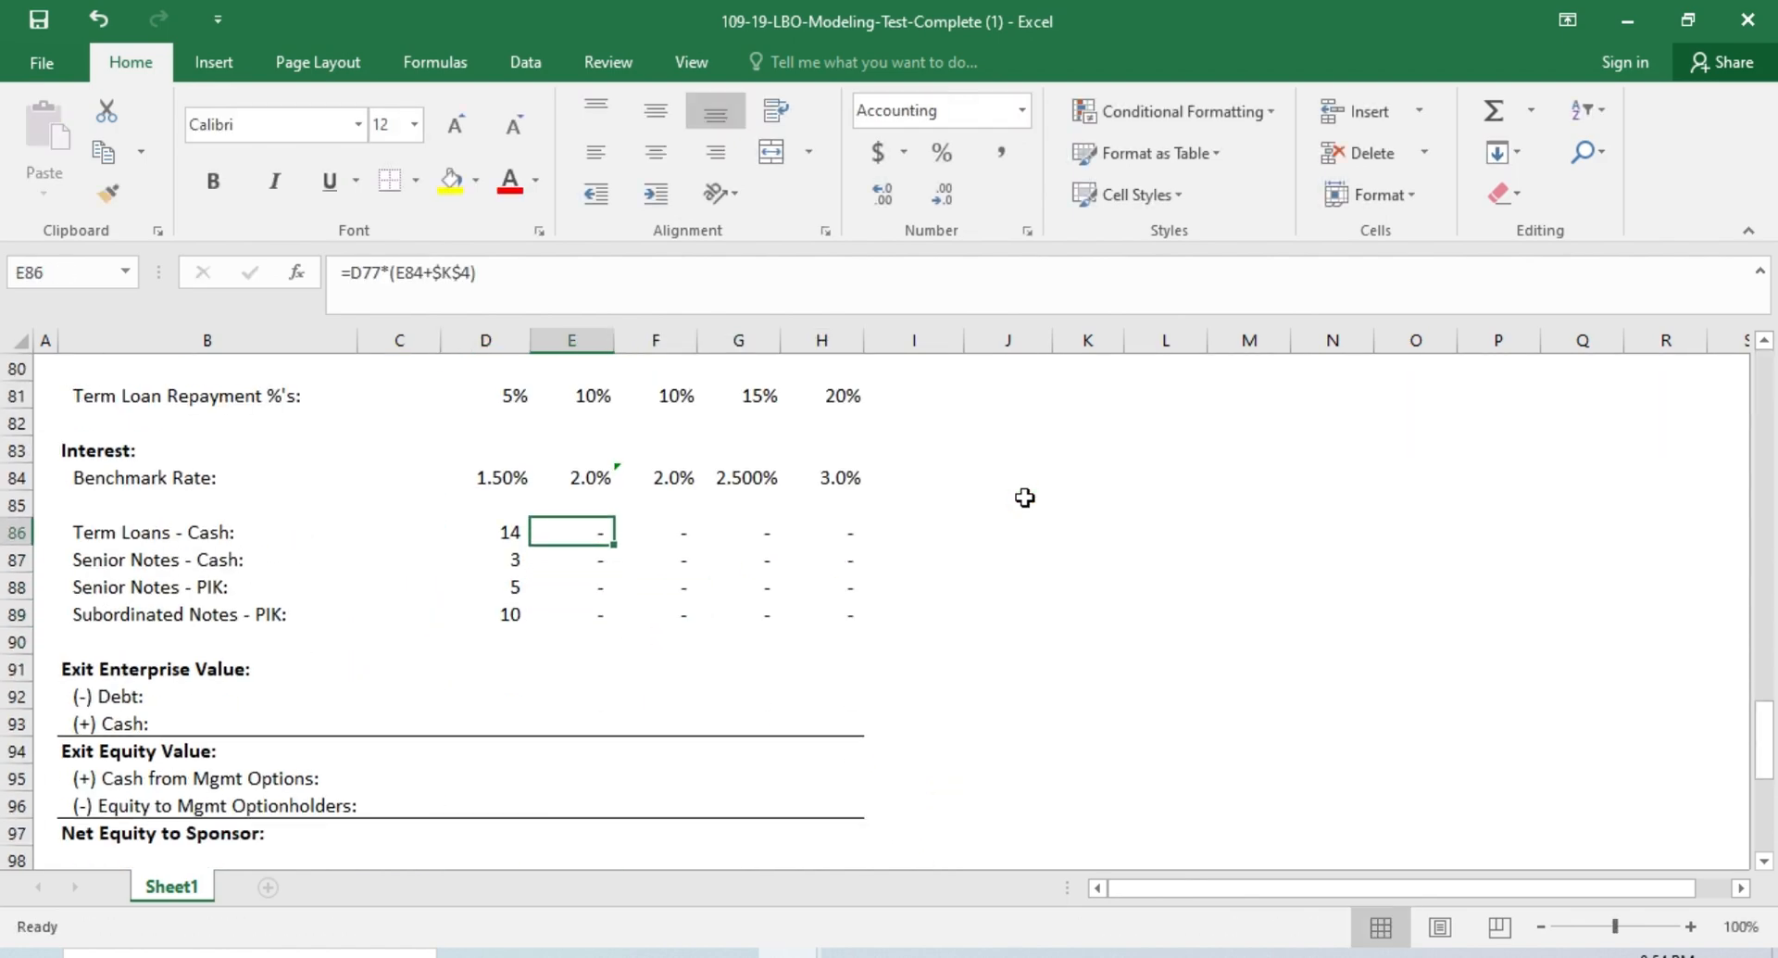
key(Left)
key(Left)
key(Left)
key(Right)
key(Right)
key(shift+Down)
key(shift+Right)
key(shift+Right)
key(shift+Right)
key(shift+Right)
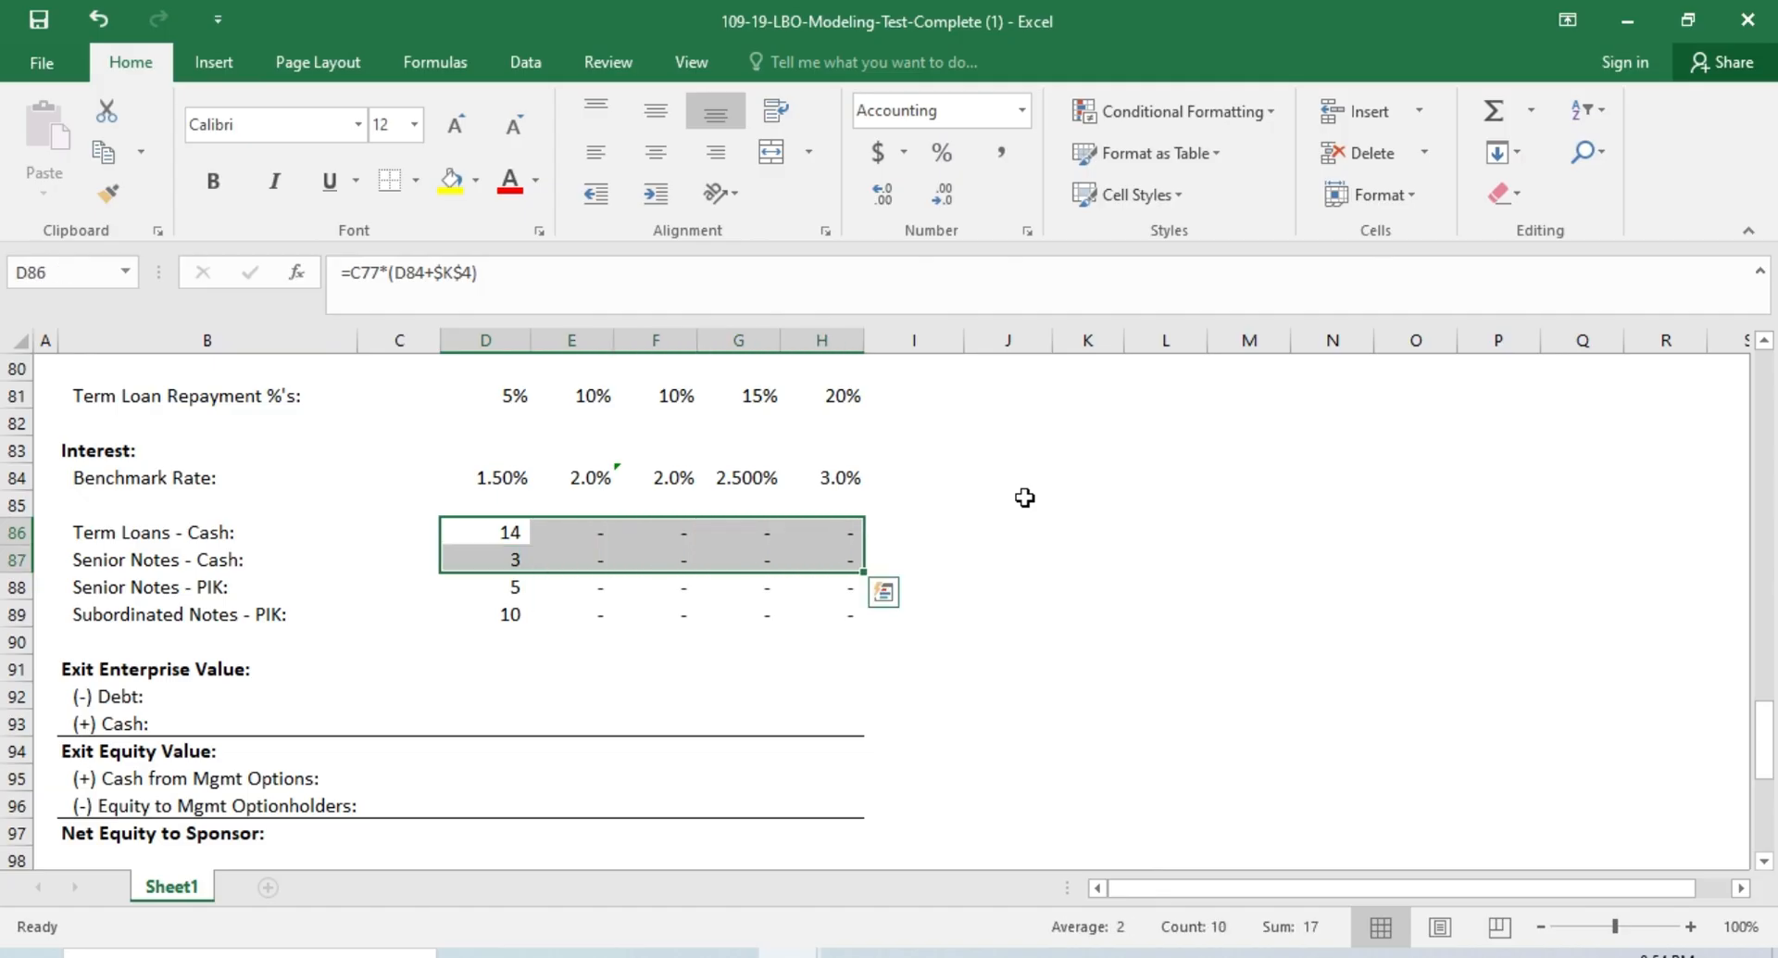
key(Down)
key(Down)
key(shift+Down)
key(shift+Right)
key(shift+Right)
key(shift+Right)
key(shift+Right)
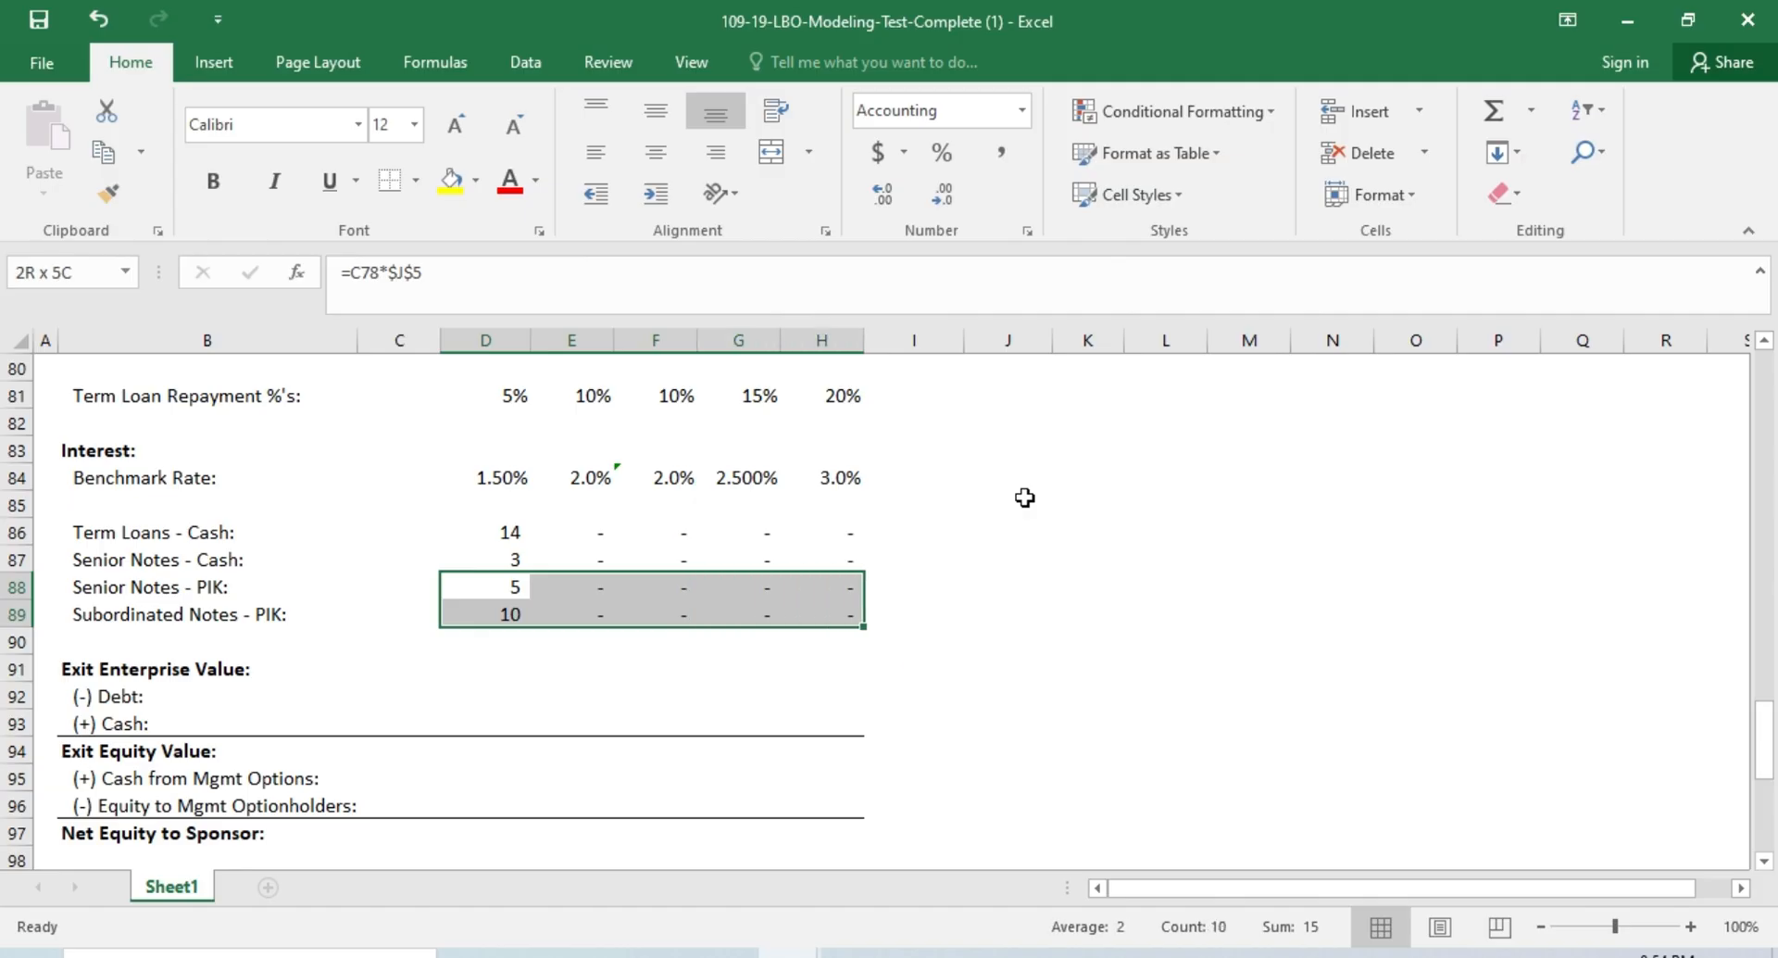
Step: Calculate the first-year Subordinated Notes balance in D79 as the prior balance plus PIK interest, =C79+D89
scroll(1025, 497, up, 2)
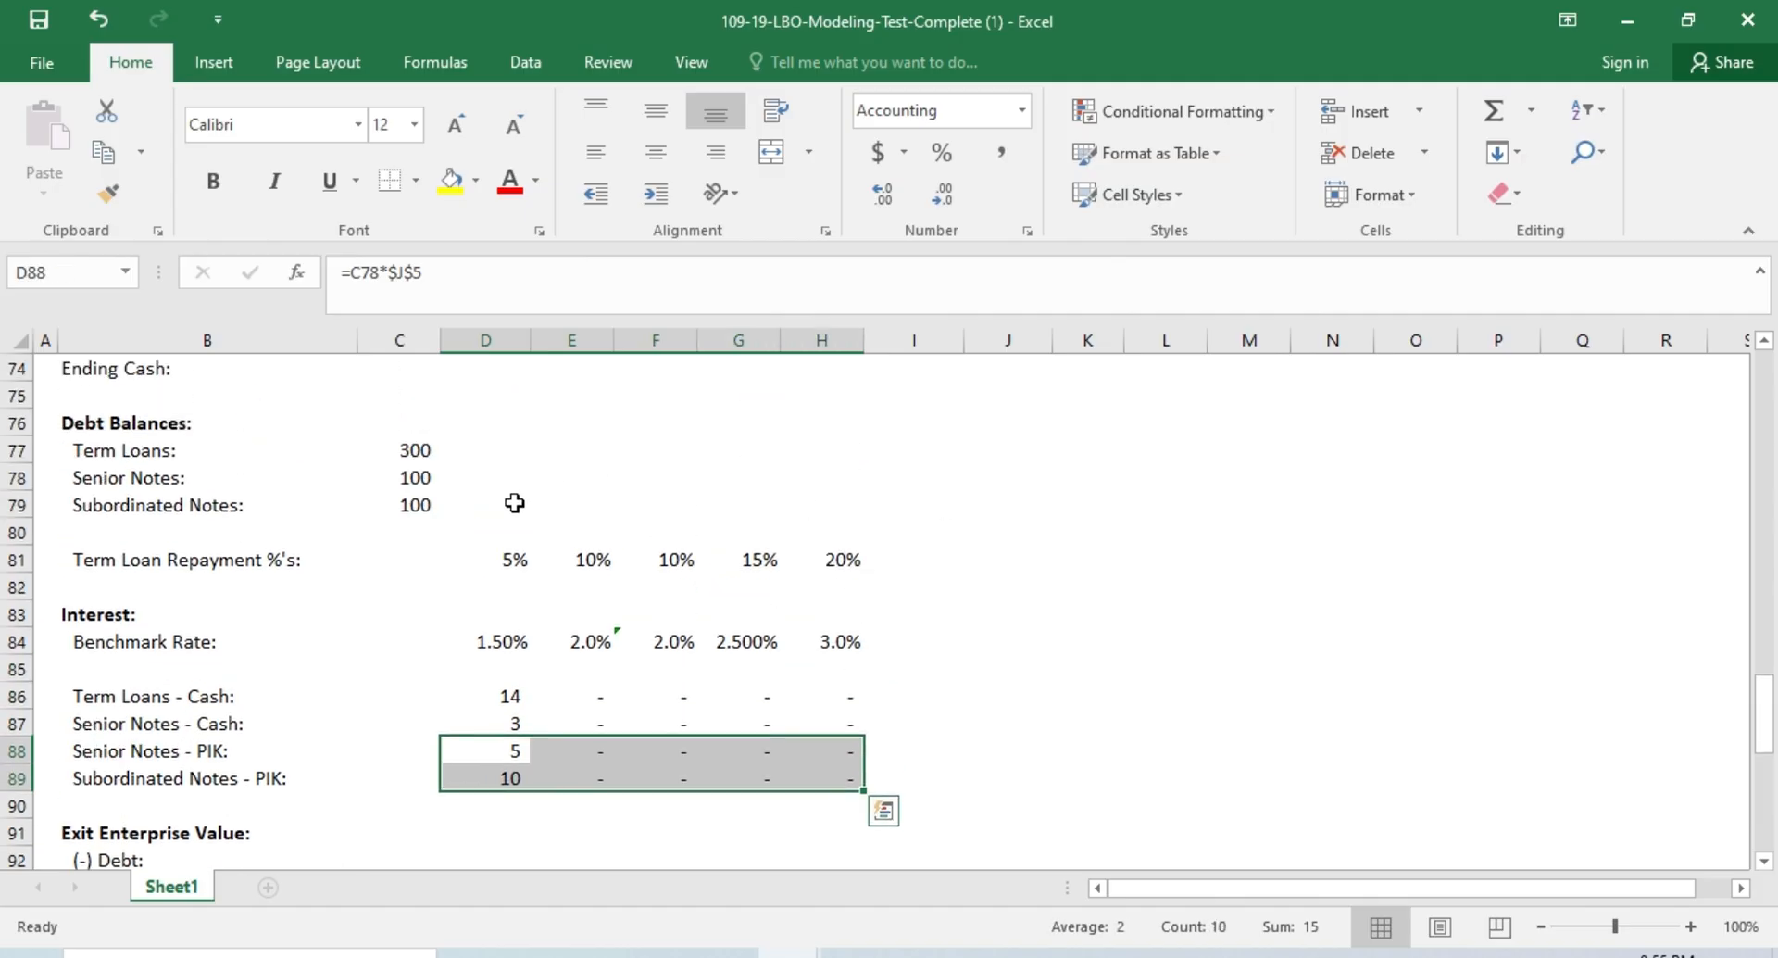
click(484, 510)
text(=)
key(Left)
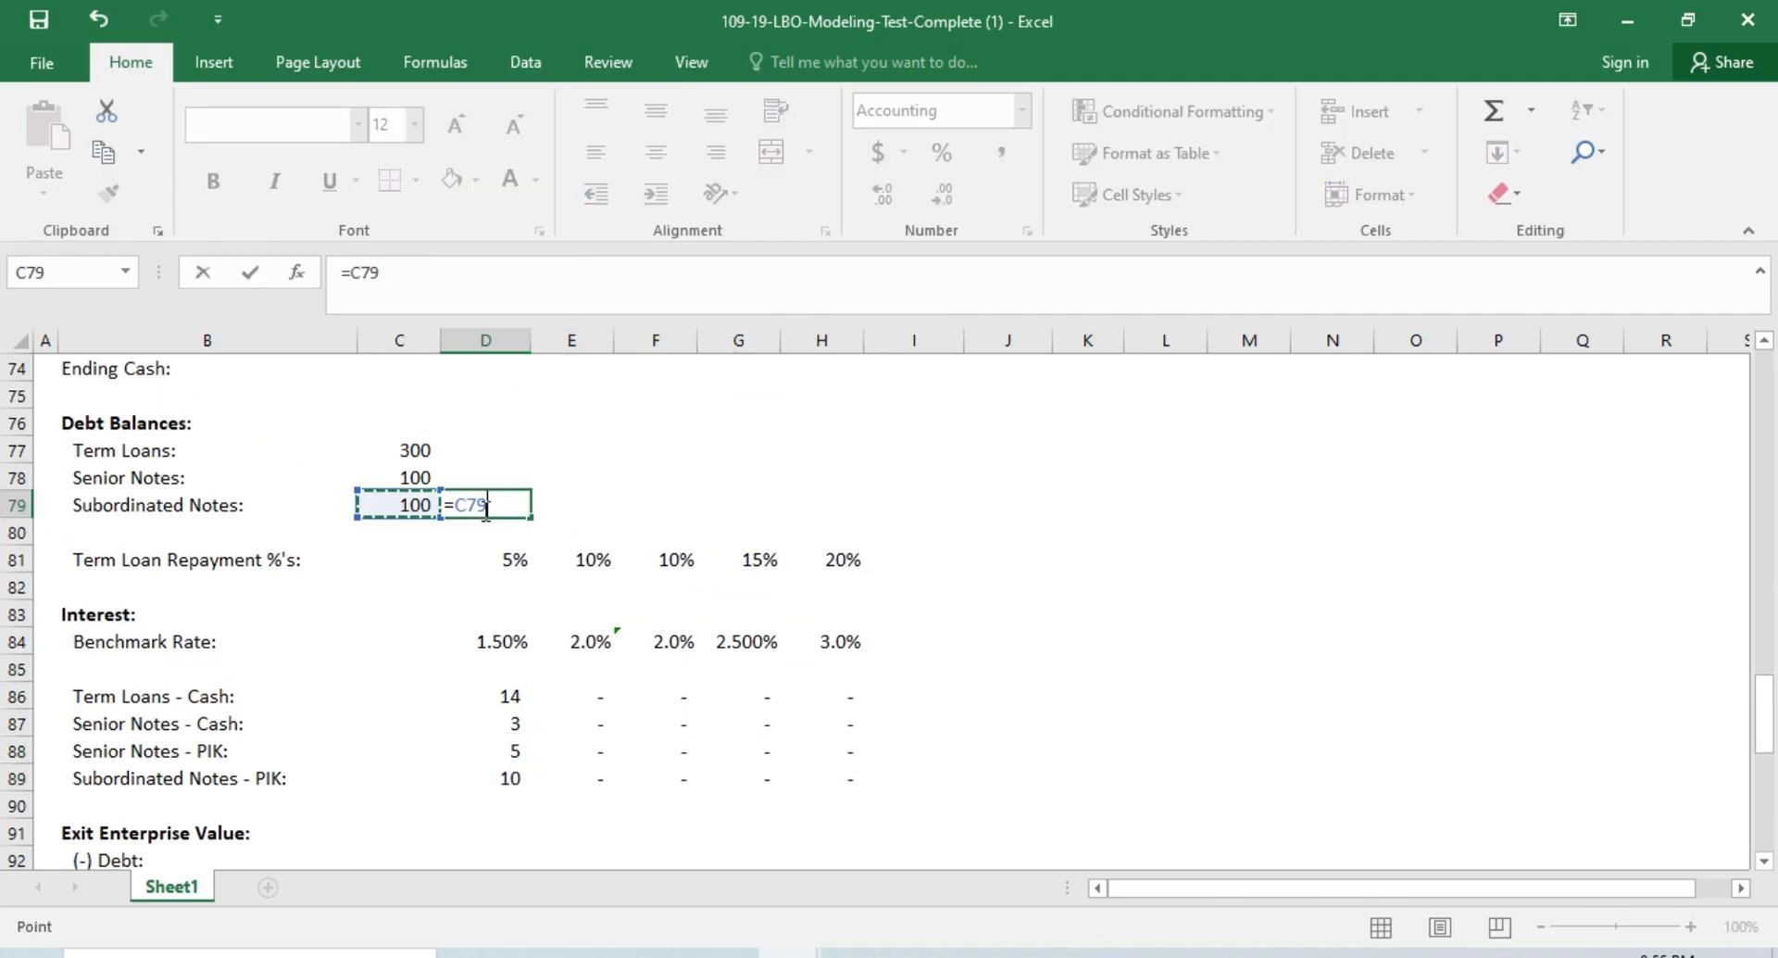
text(+)
key(Down)
key(Down)
key(Down)
key(Down)
key(Down)
key(Down)
key(Down)
key(Down)
key(Down)
key(Down)
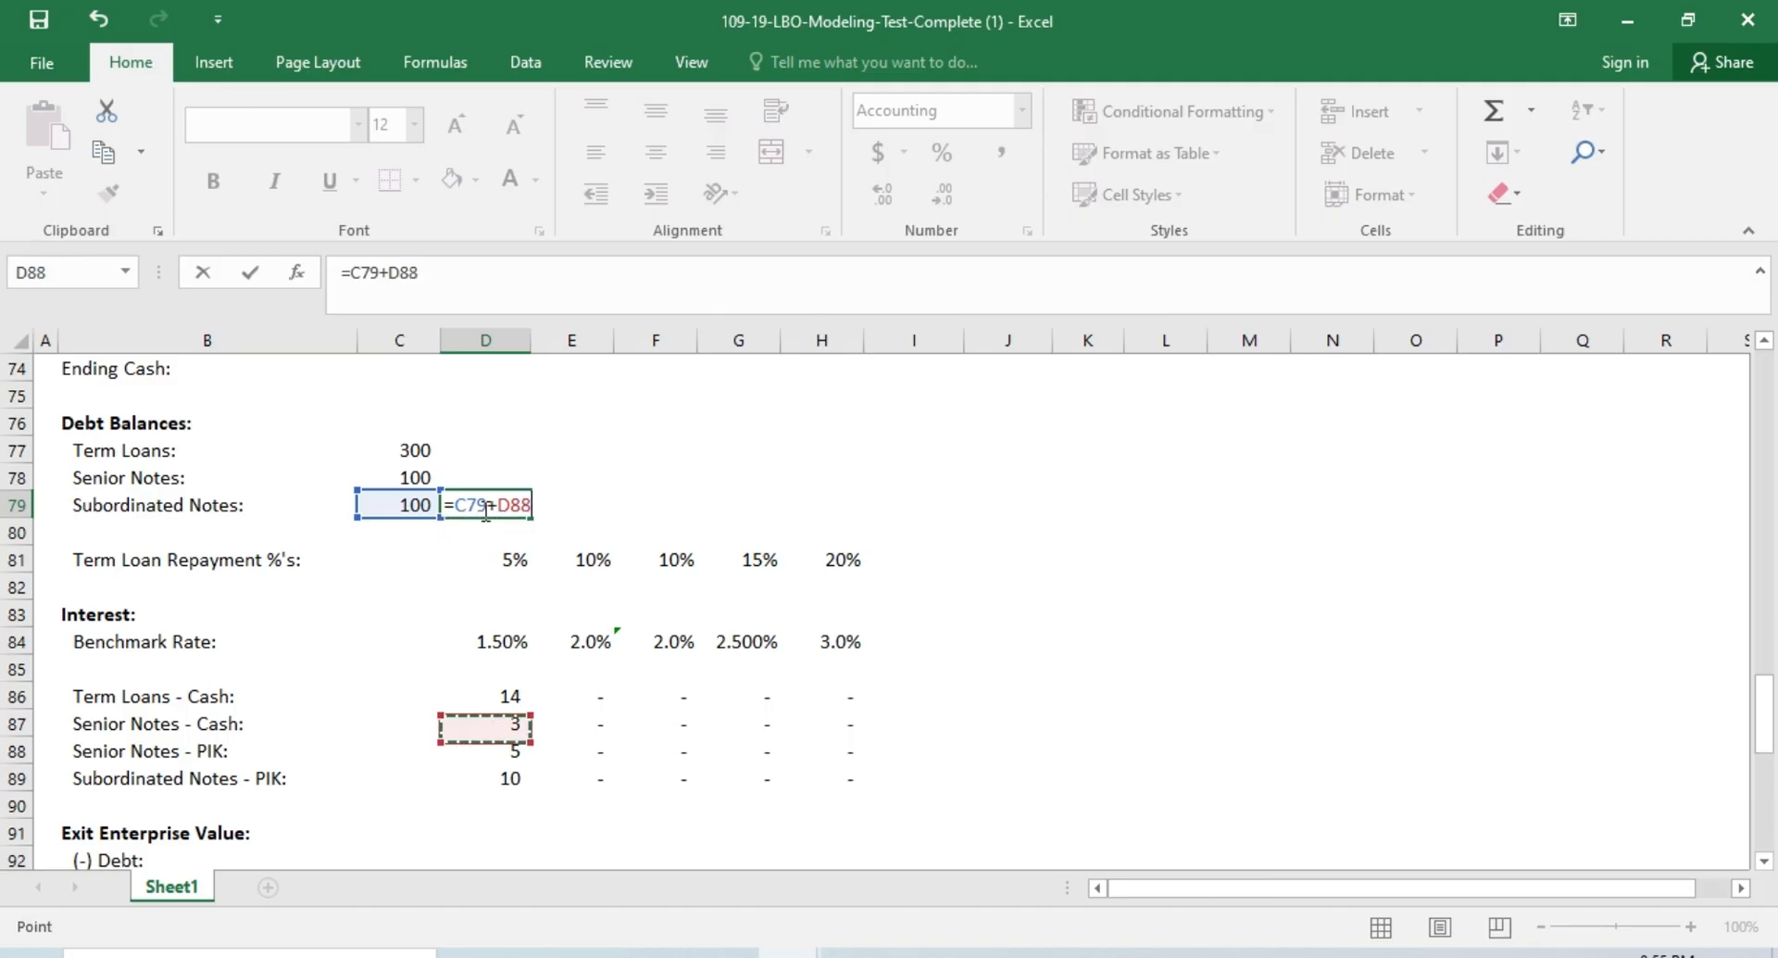
key(Return)
Step: Copy the Subordinated Notes balance formula from D79 across E79:H79
key(Up)
key(ctrl+c)
key(Right)
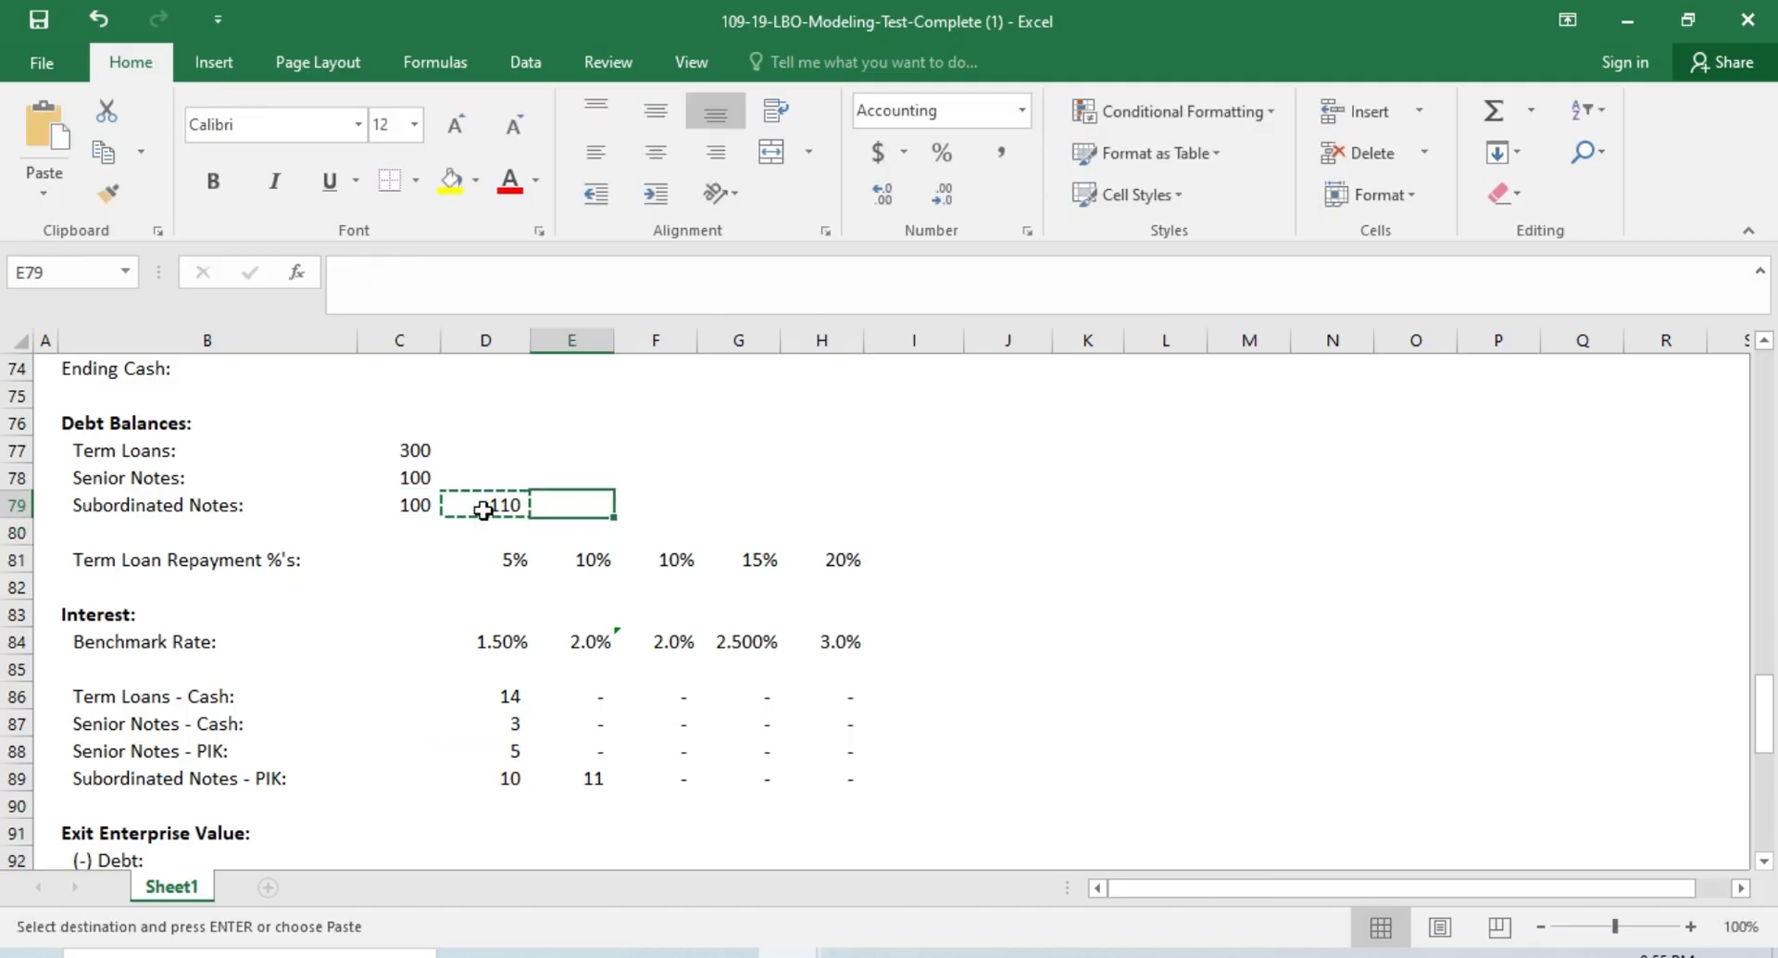
key(shift+Right)
key(shift+Right)
key(shift+Right)
key(ctrl+v)
Step: Review the Subordinated Notes balances across C79:H79
key(Left)
key(Left)
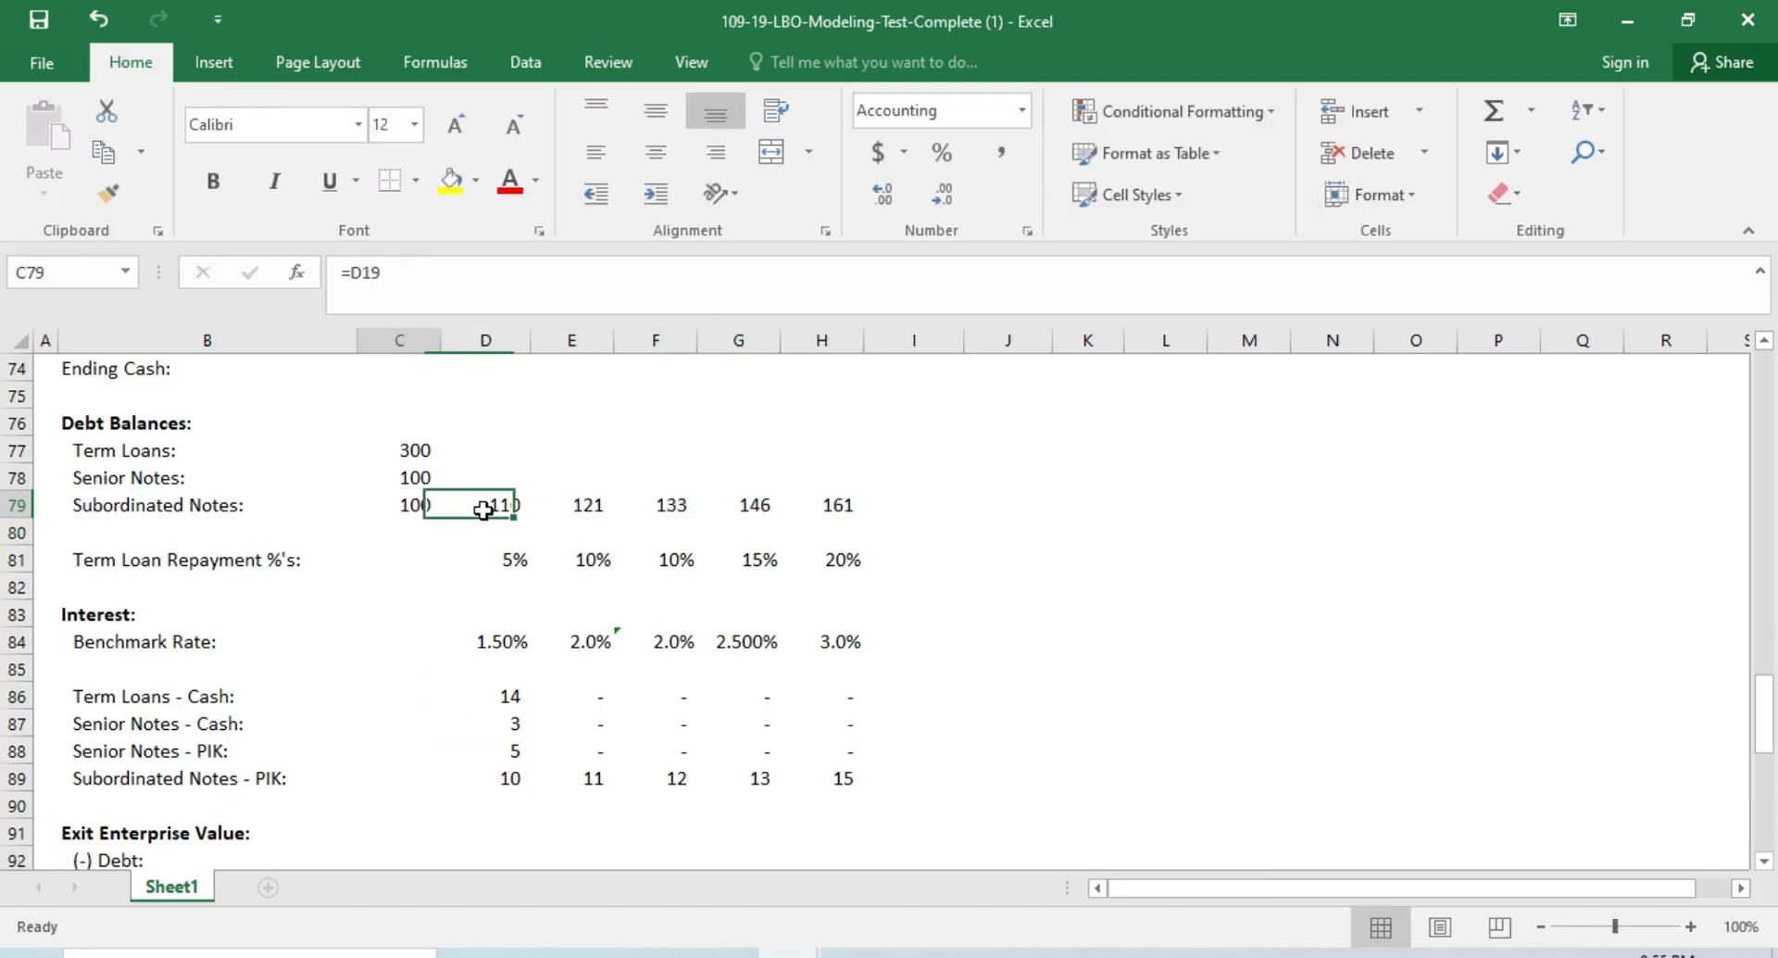
key(shift+Right)
key(shift+Right)
key(shift+Right)
key(shift+Right)
key(shift+Right)
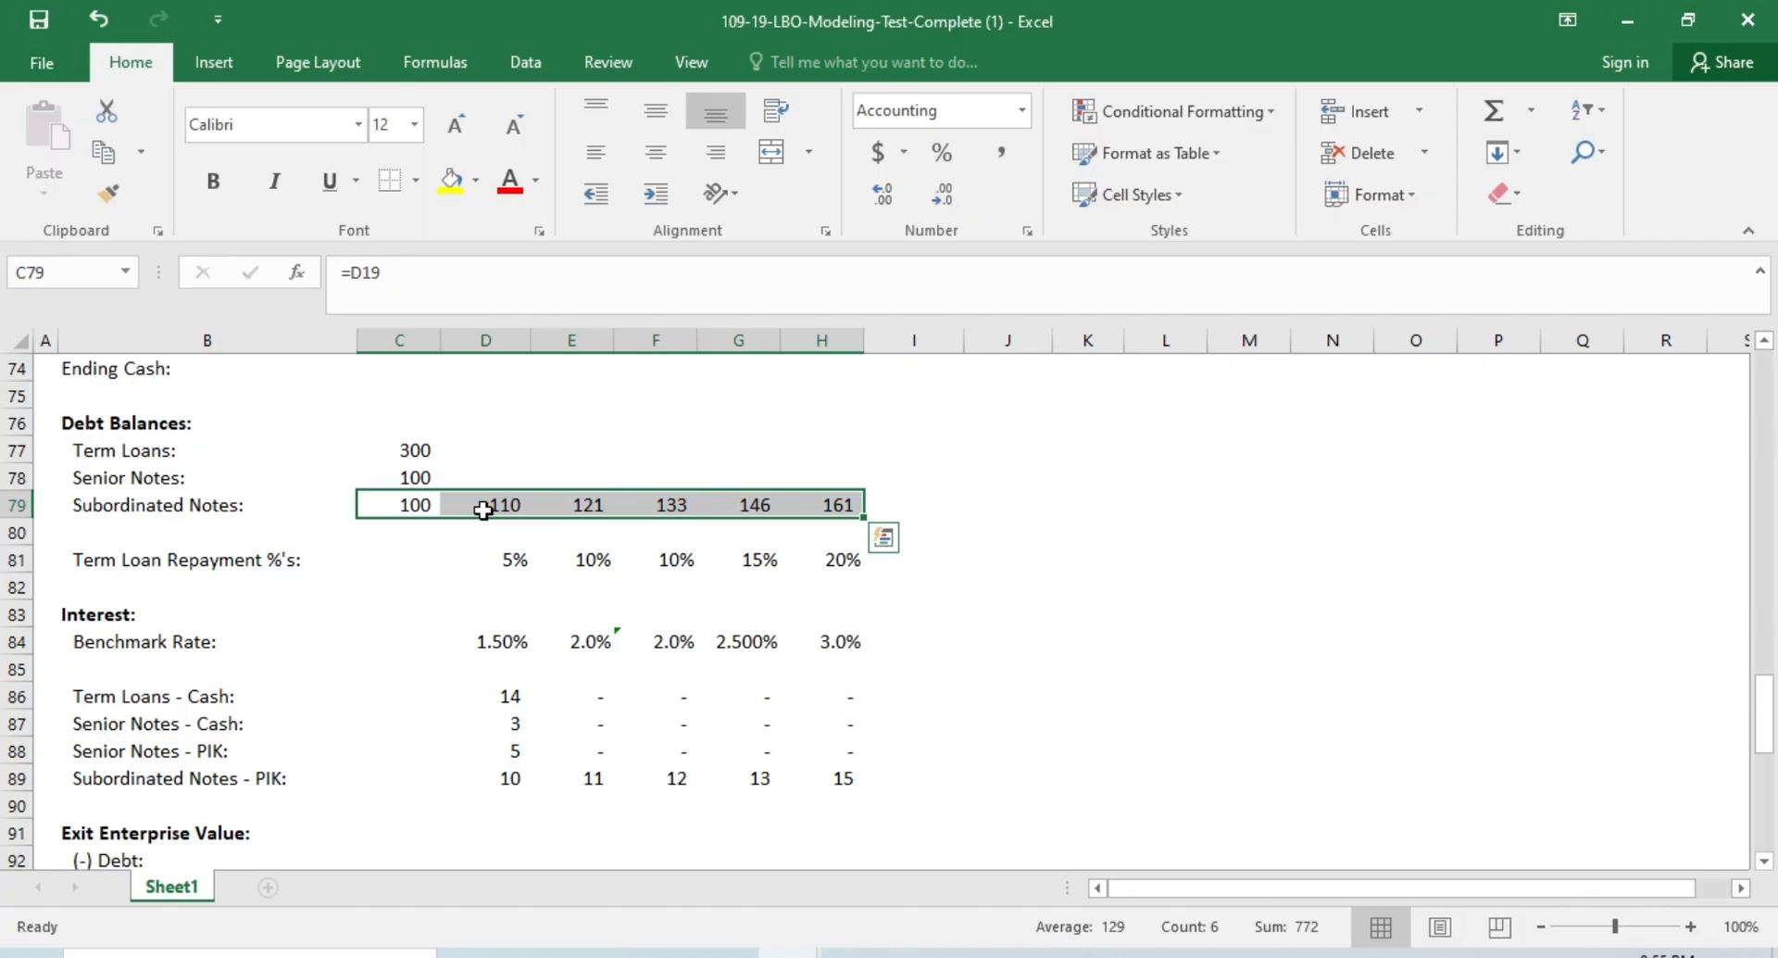
key(Up)
key(Right)
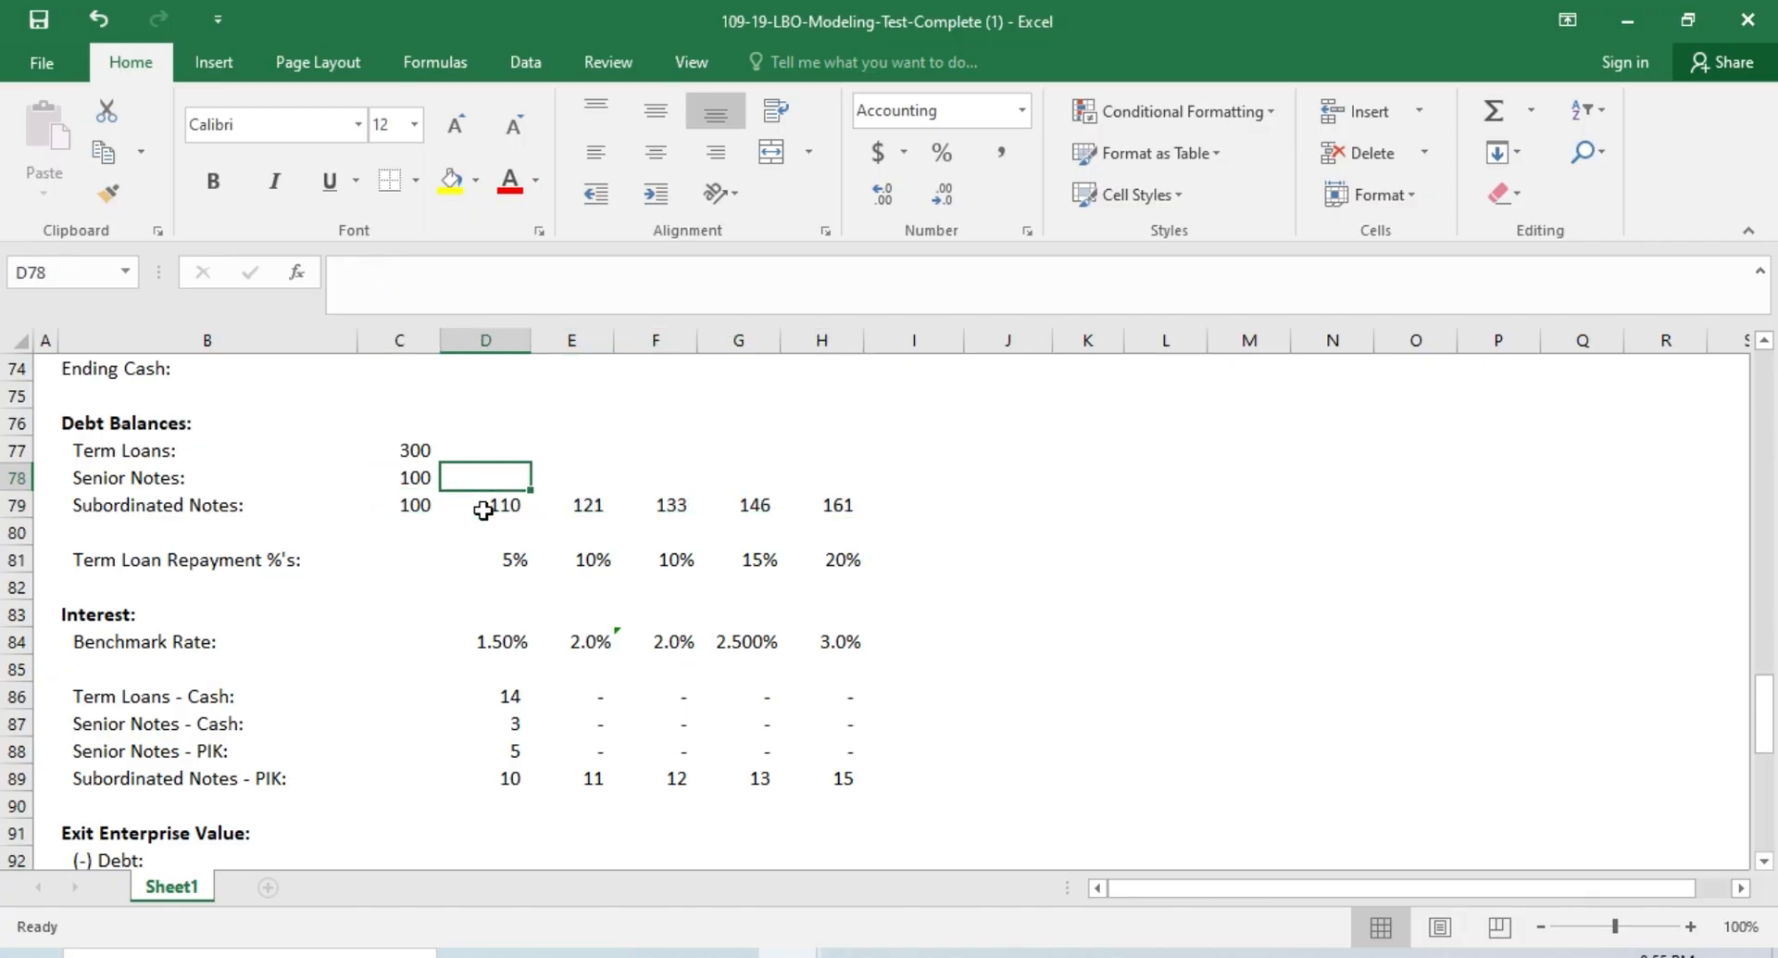
text(=)
key(Left)
text(*)
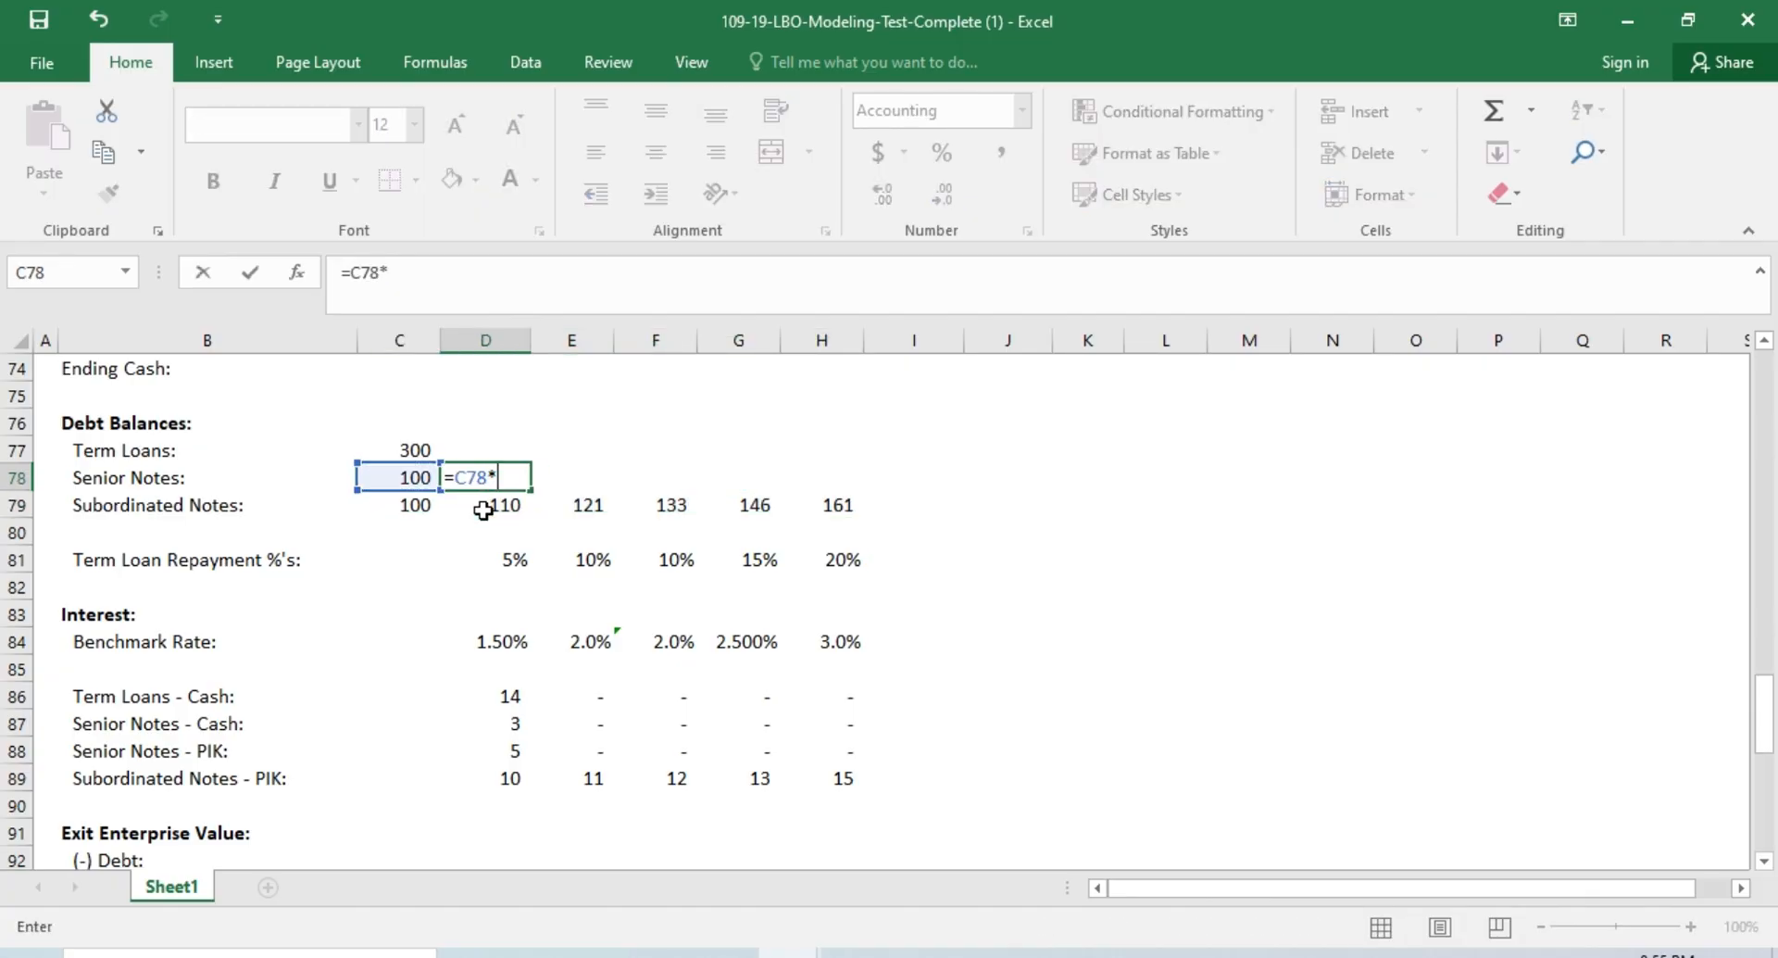
key(Escape)
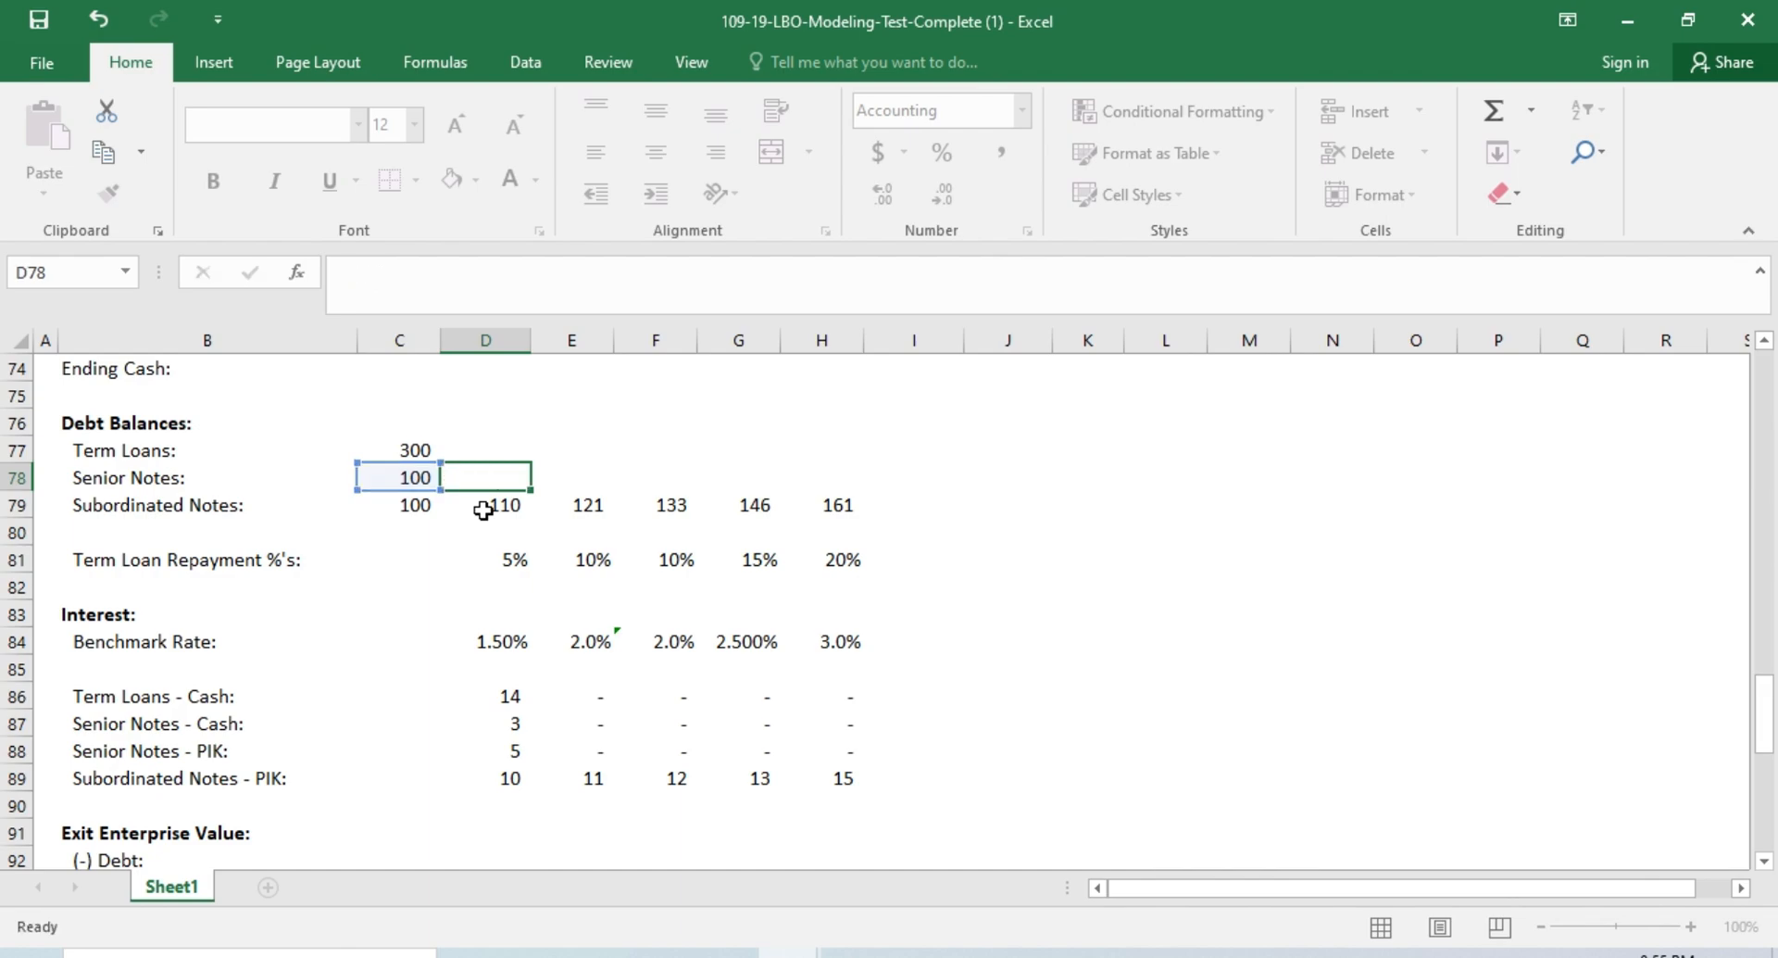
Step: Enter the first-year Senior Notes balance formula =C78+D89 in D78
text(=)
key(Left)
text(+)
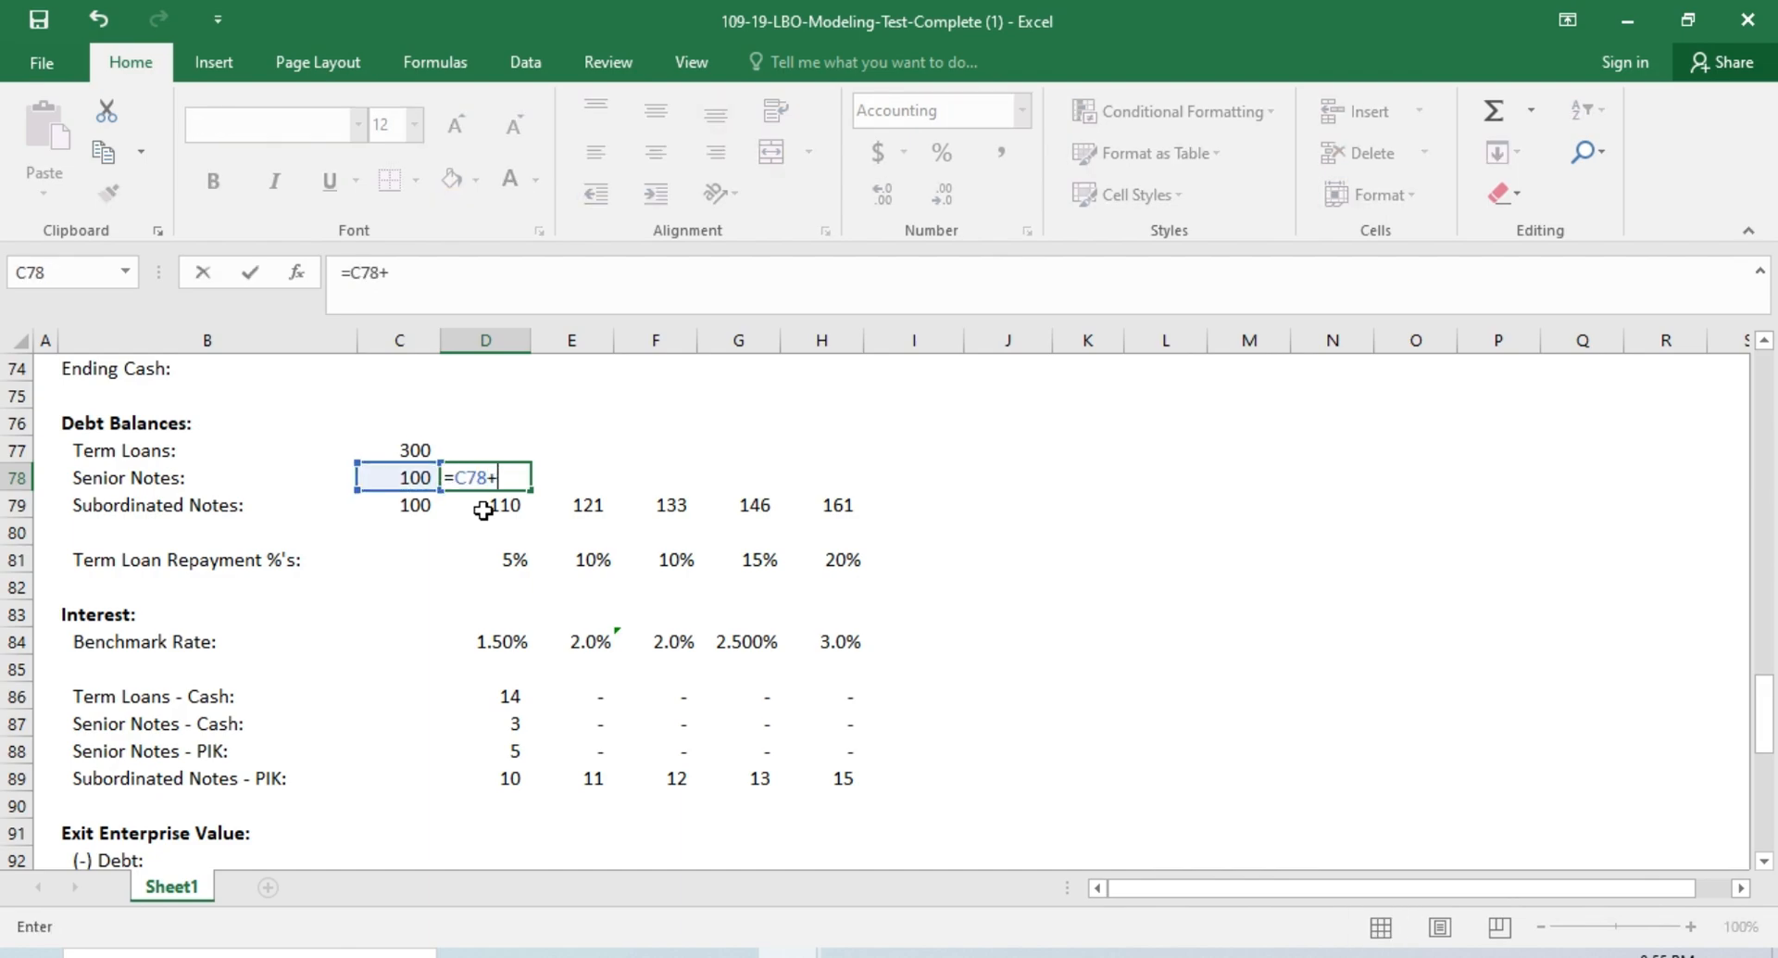
key(Down)
key(Down)
key(Down)
key(Down)
key(Down)
key(Down)
key(Down)
key(Down)
key(Down)
key(Down)
key(Down)
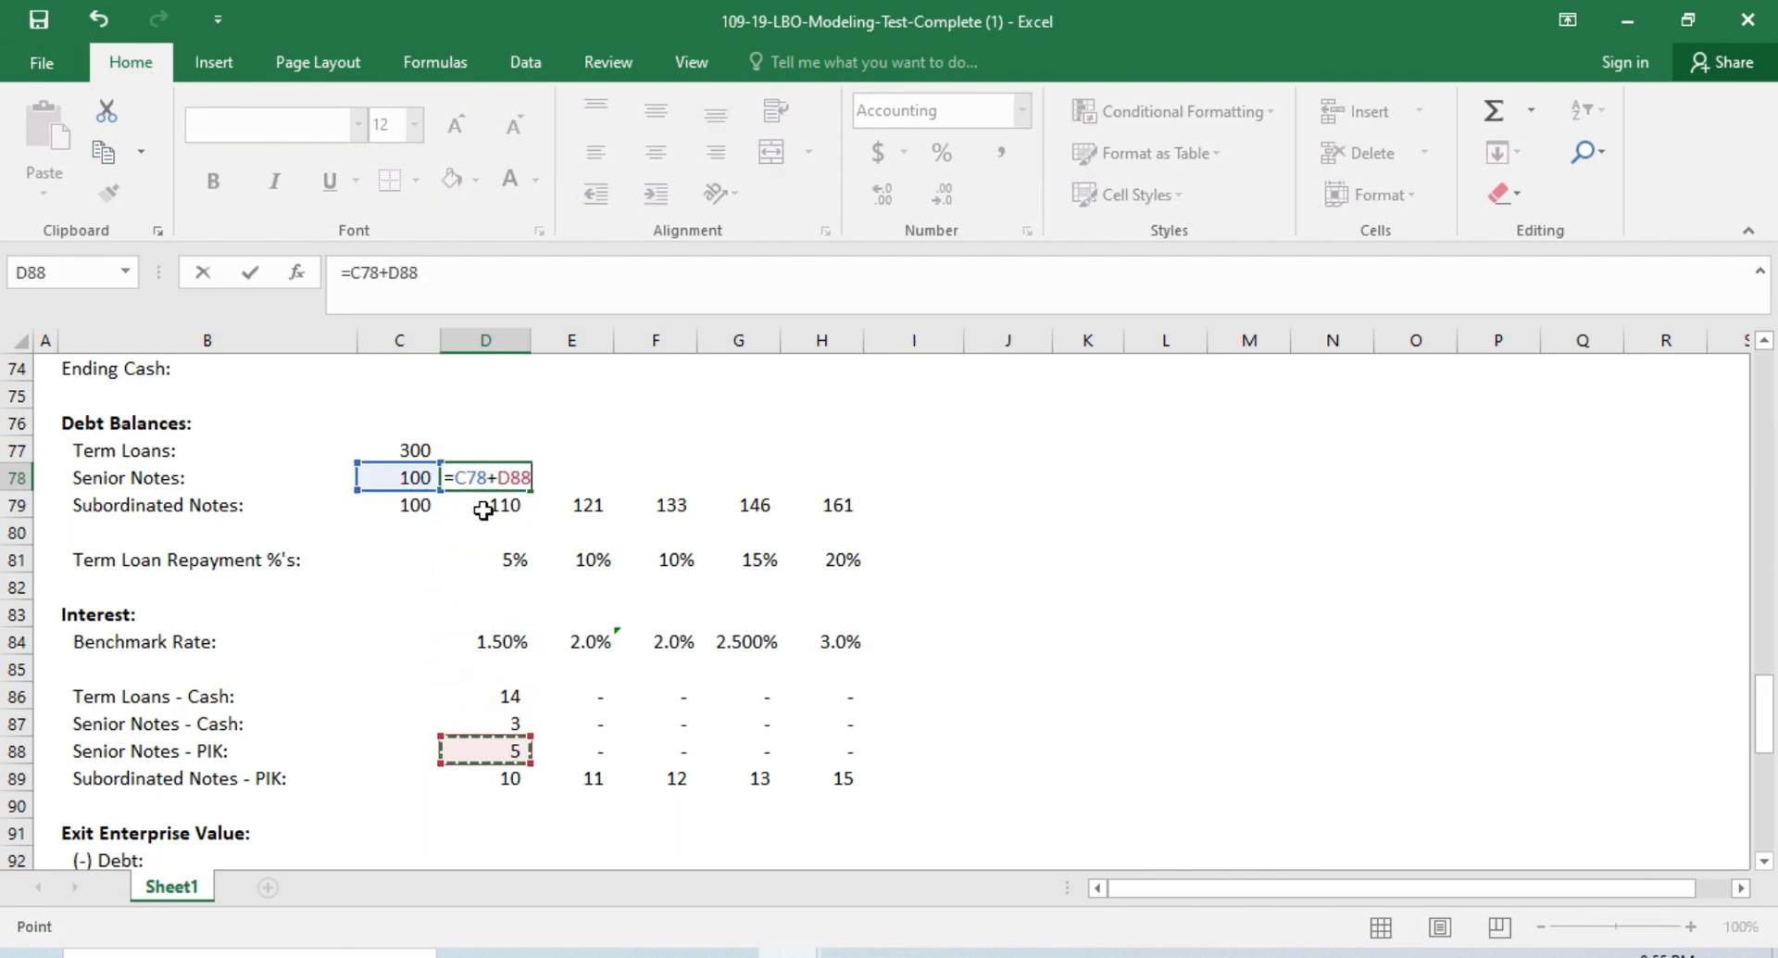
key(Return)
Step: Correct the Senior Notes balance formula in D78 to =C78+D88 so it adds the Senior Notes PIK interest
key(Up)
key(XF86MonBrightnessDown)
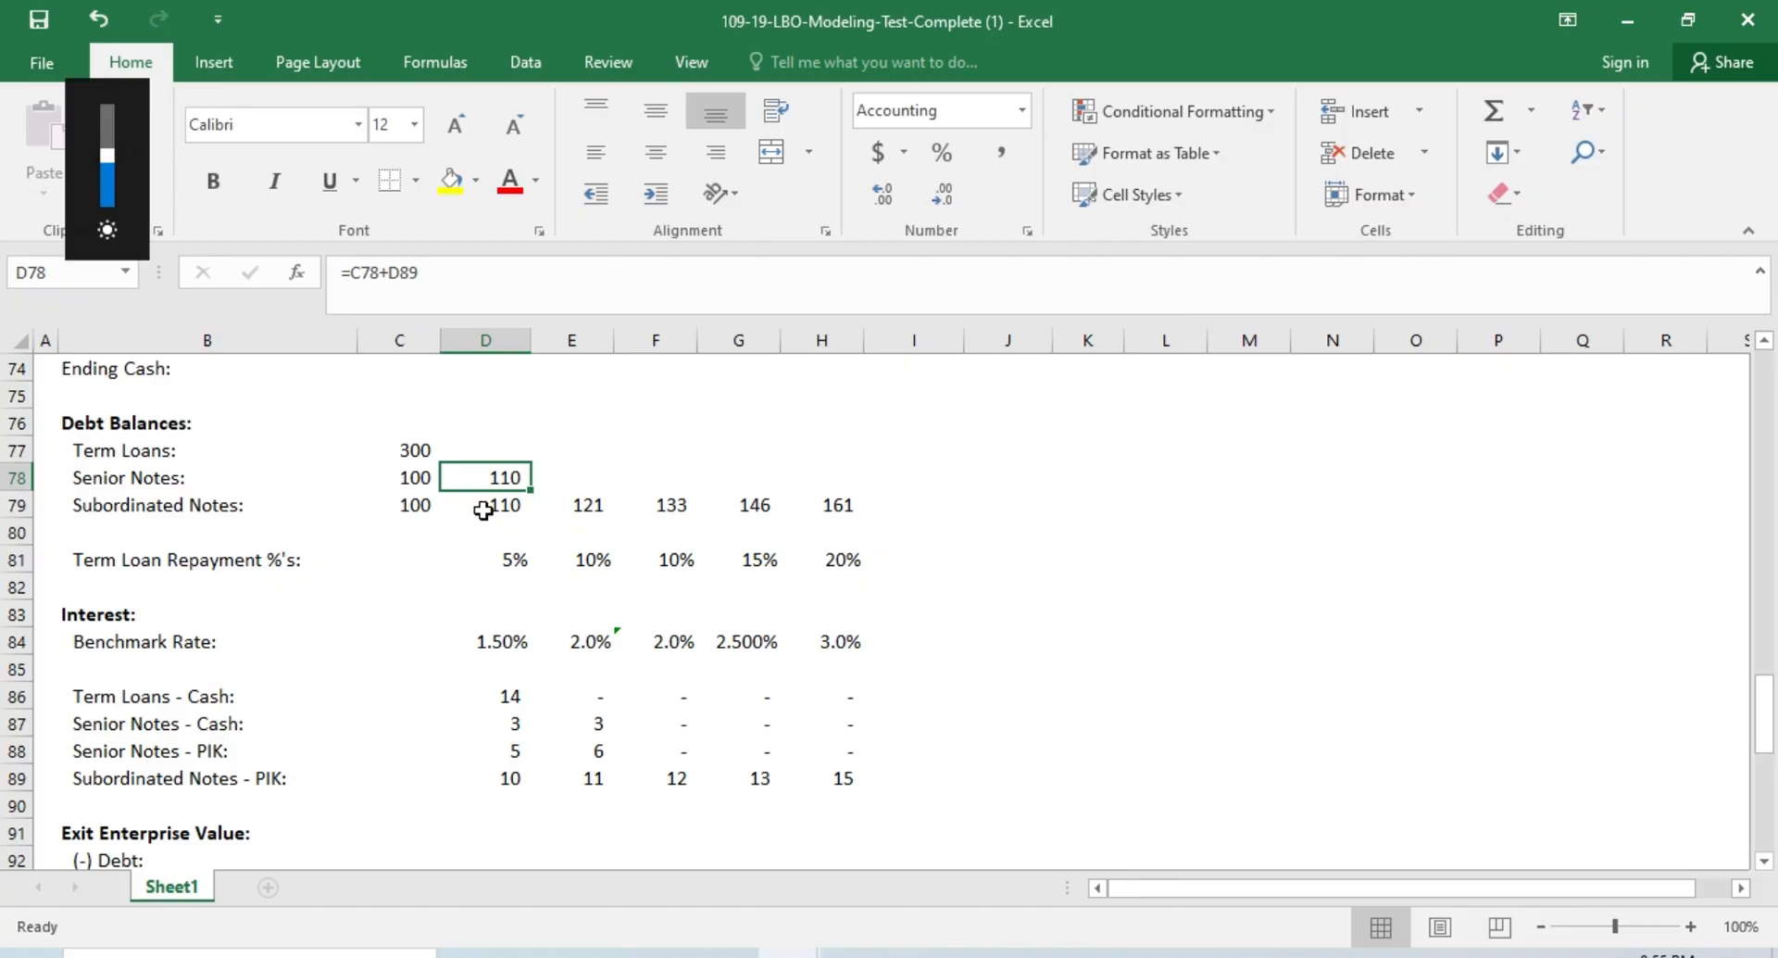
key(F2)
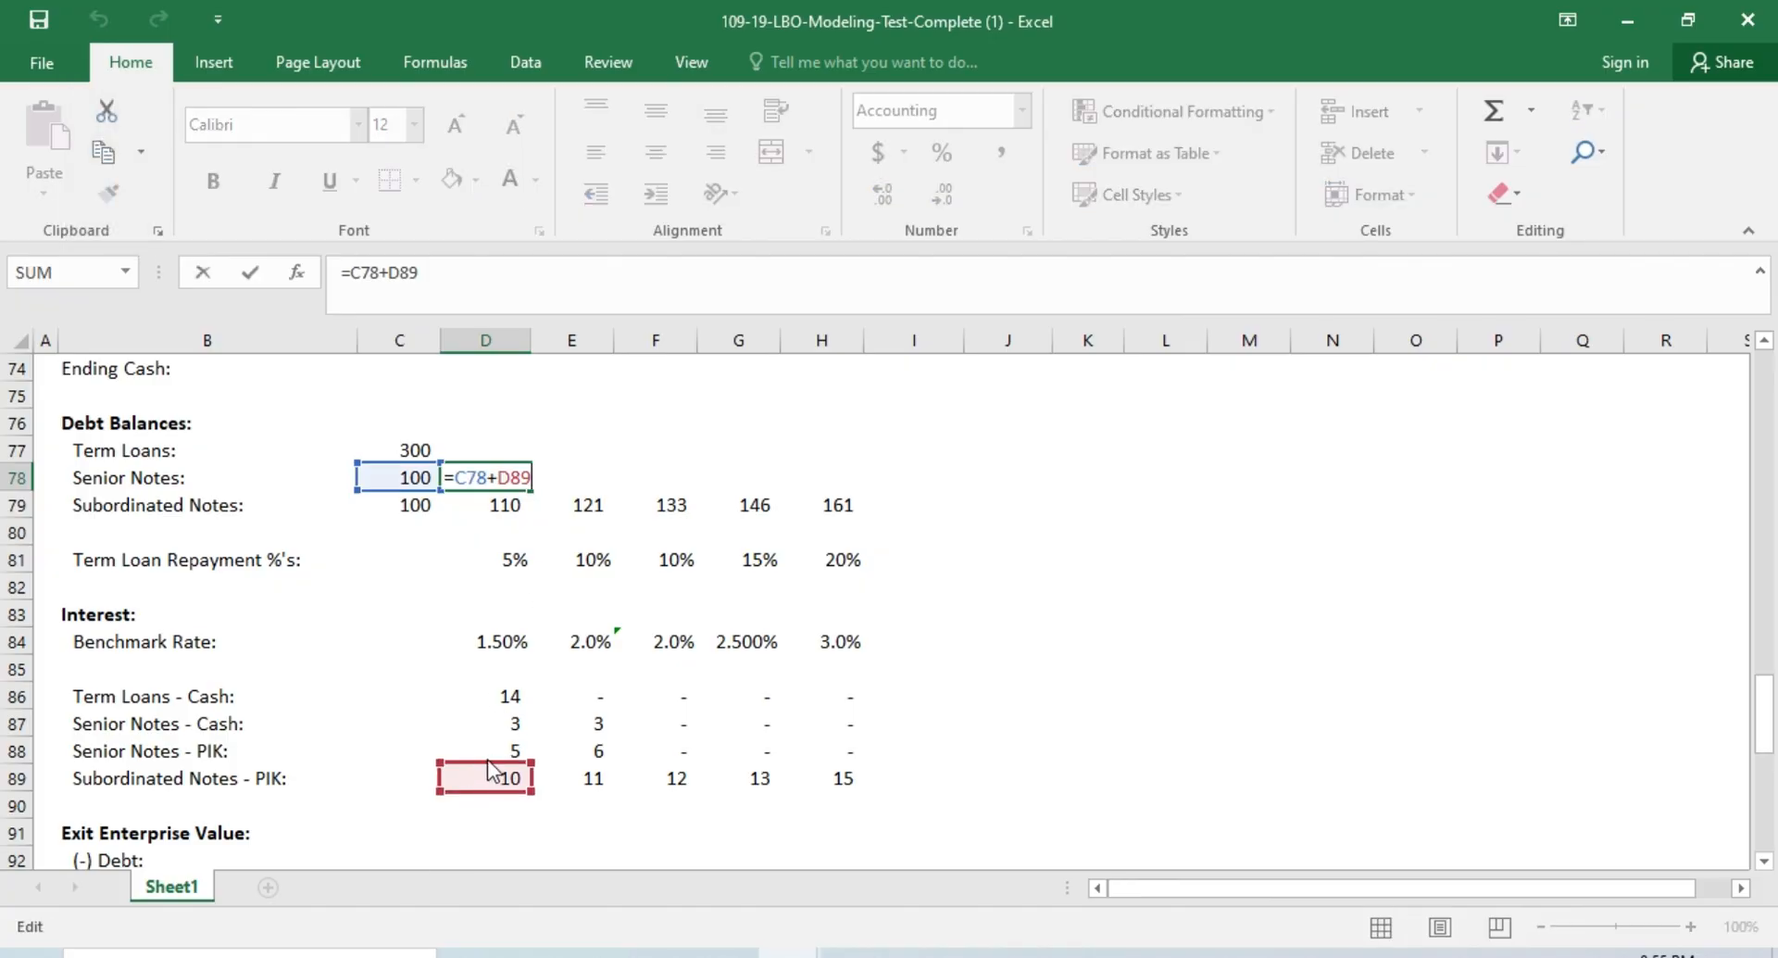
drag(486, 767, 486, 752)
key(ctrl+Return)
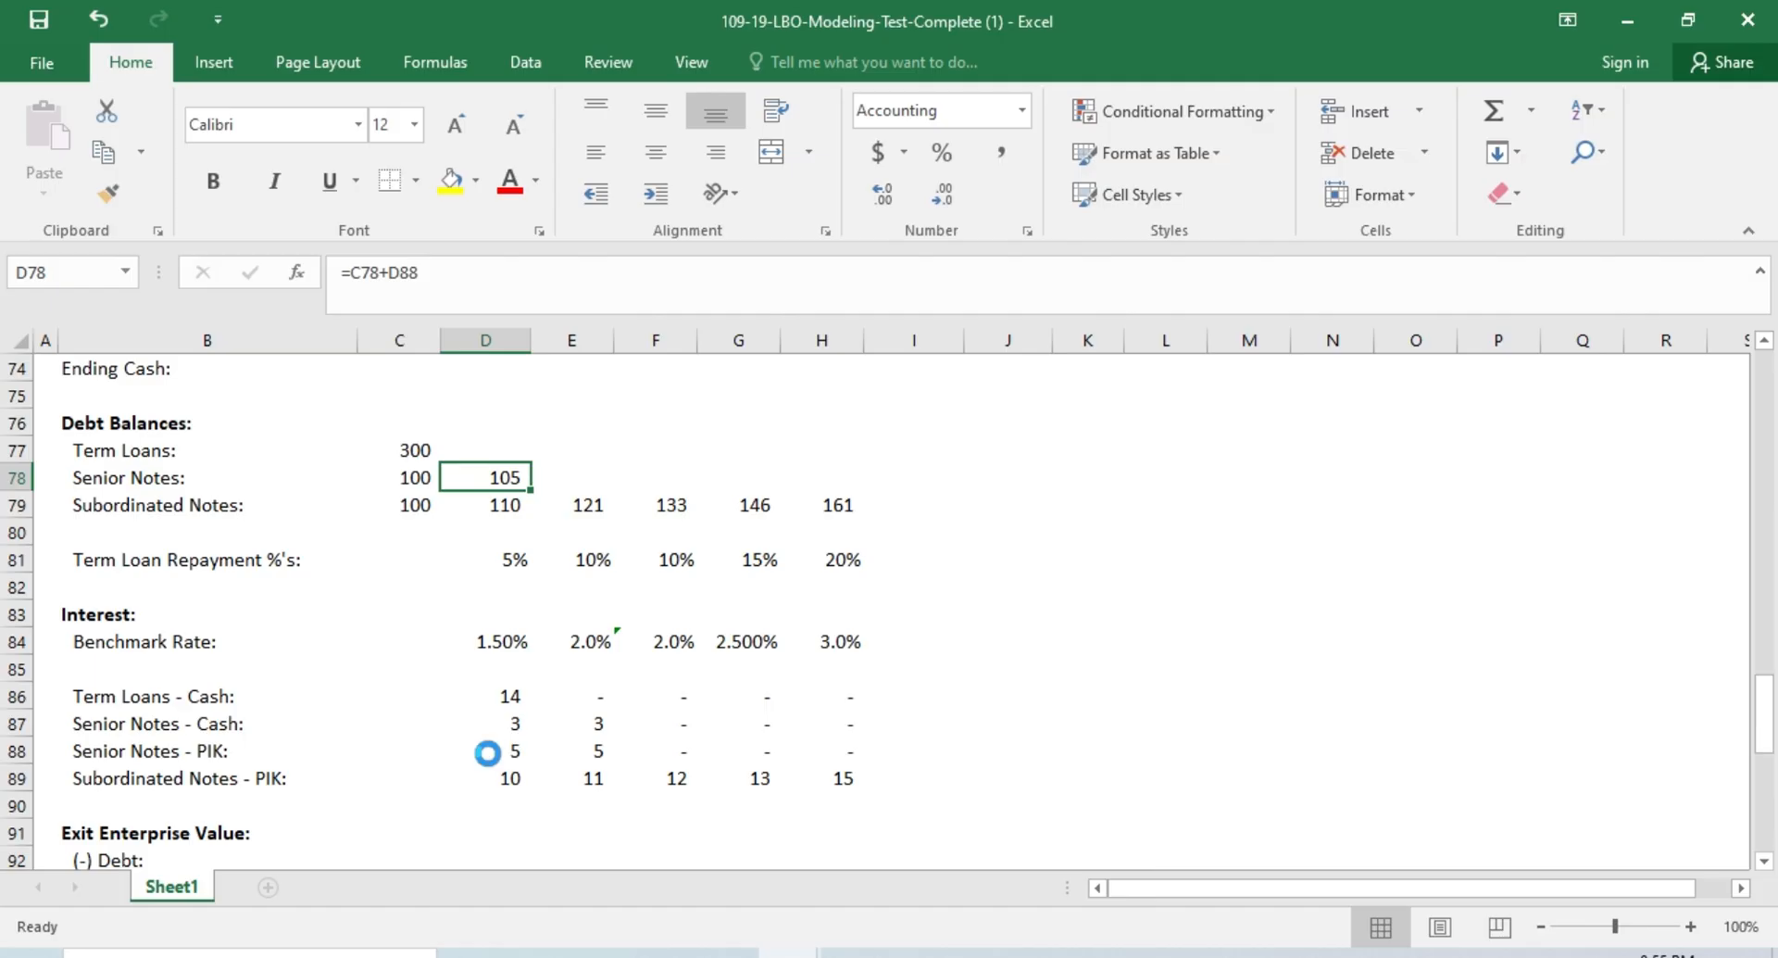
Step: Copy the Senior Notes balance formula from D78 across E78:H78
key(ctrl+c)
key(Right)
key(shift+Right)
key(shift+Right)
key(shift+Right)
key(Return)
Step: Review the Senior Notes and Subordinated Notes balances in B78:H79, including the Senior Notes formulas along row 78
key(Left)
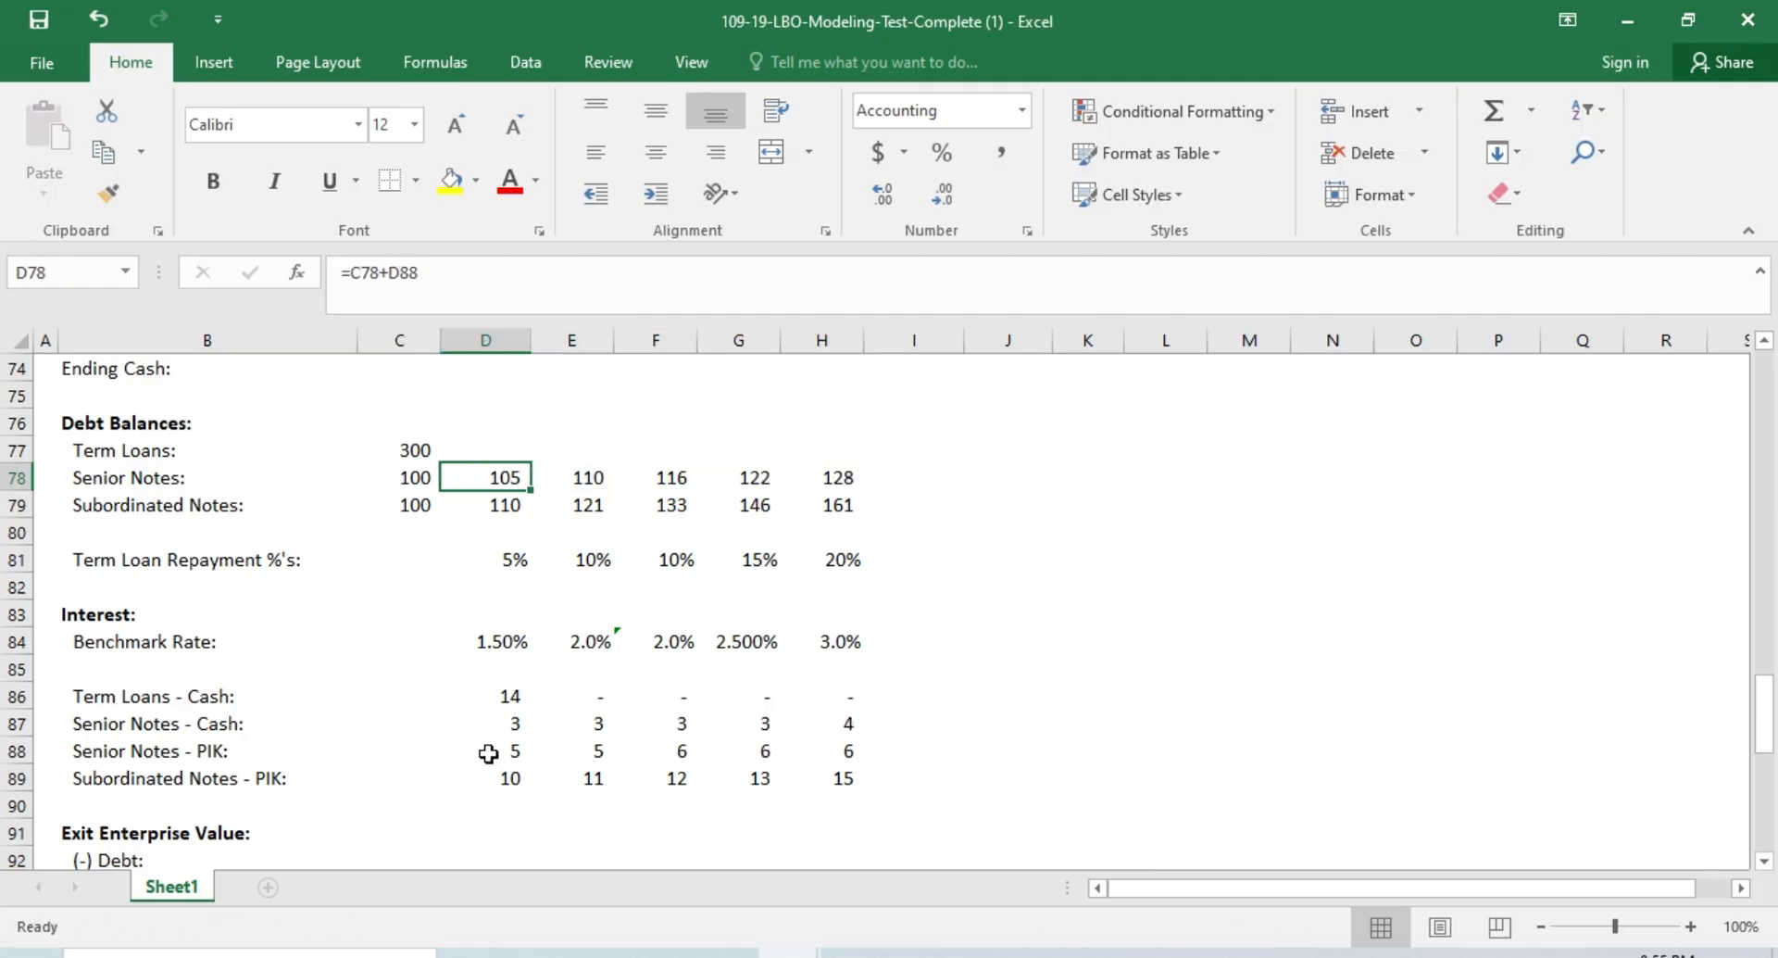
key(ctrl+Left)
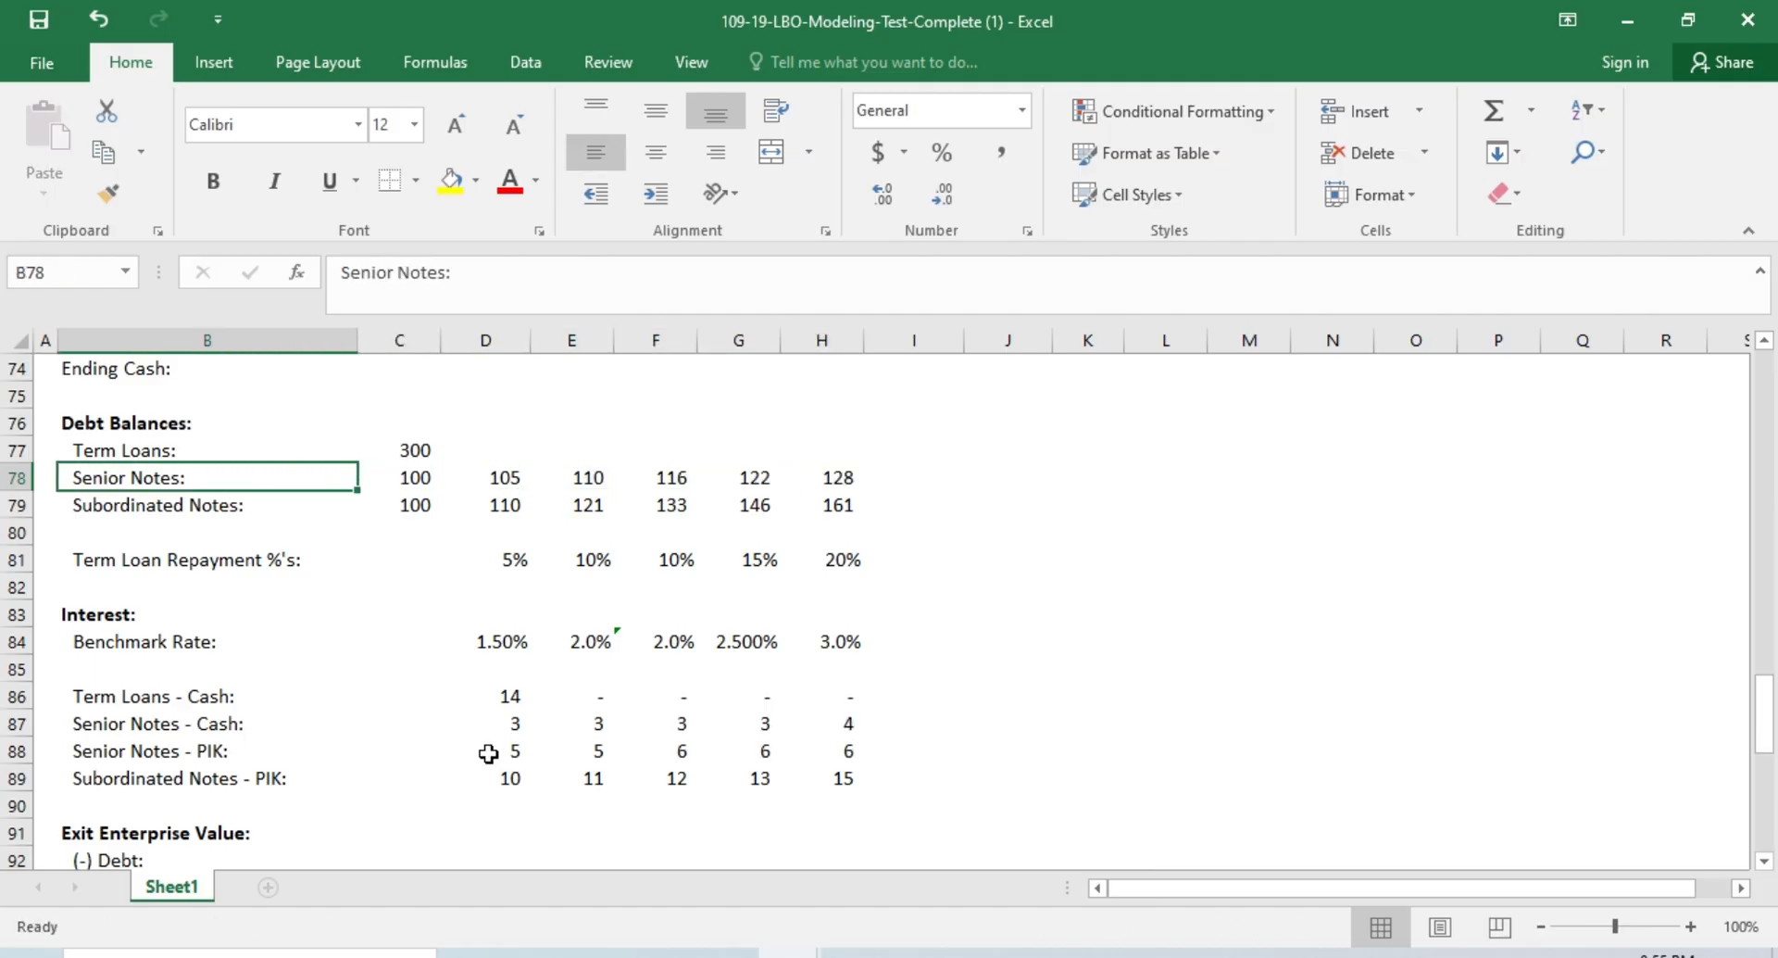
key(shift+Down)
key(shift+Right)
key(shift+Right)
key(shift+Right)
key(shift+Right)
key(shift+Right)
key(shift+Right)
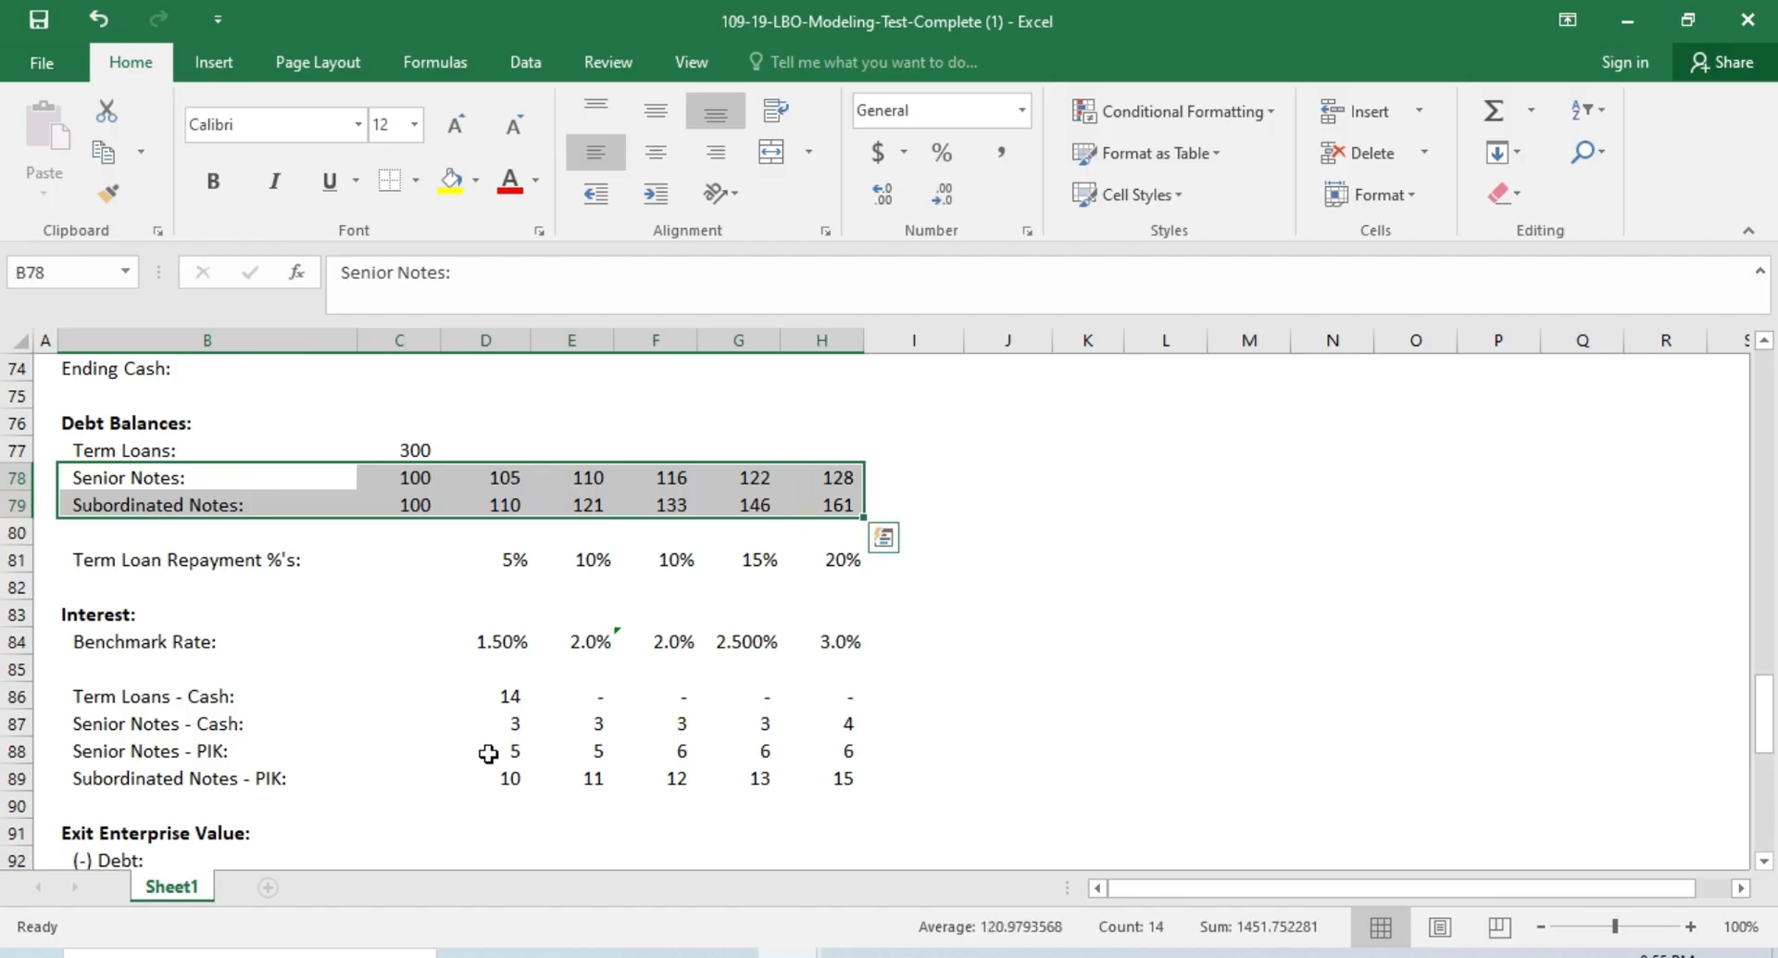
key(Right)
key(Right)
key(Right)
key(Right)
key(Right)
key(Right)
key(Right)
key(Left)
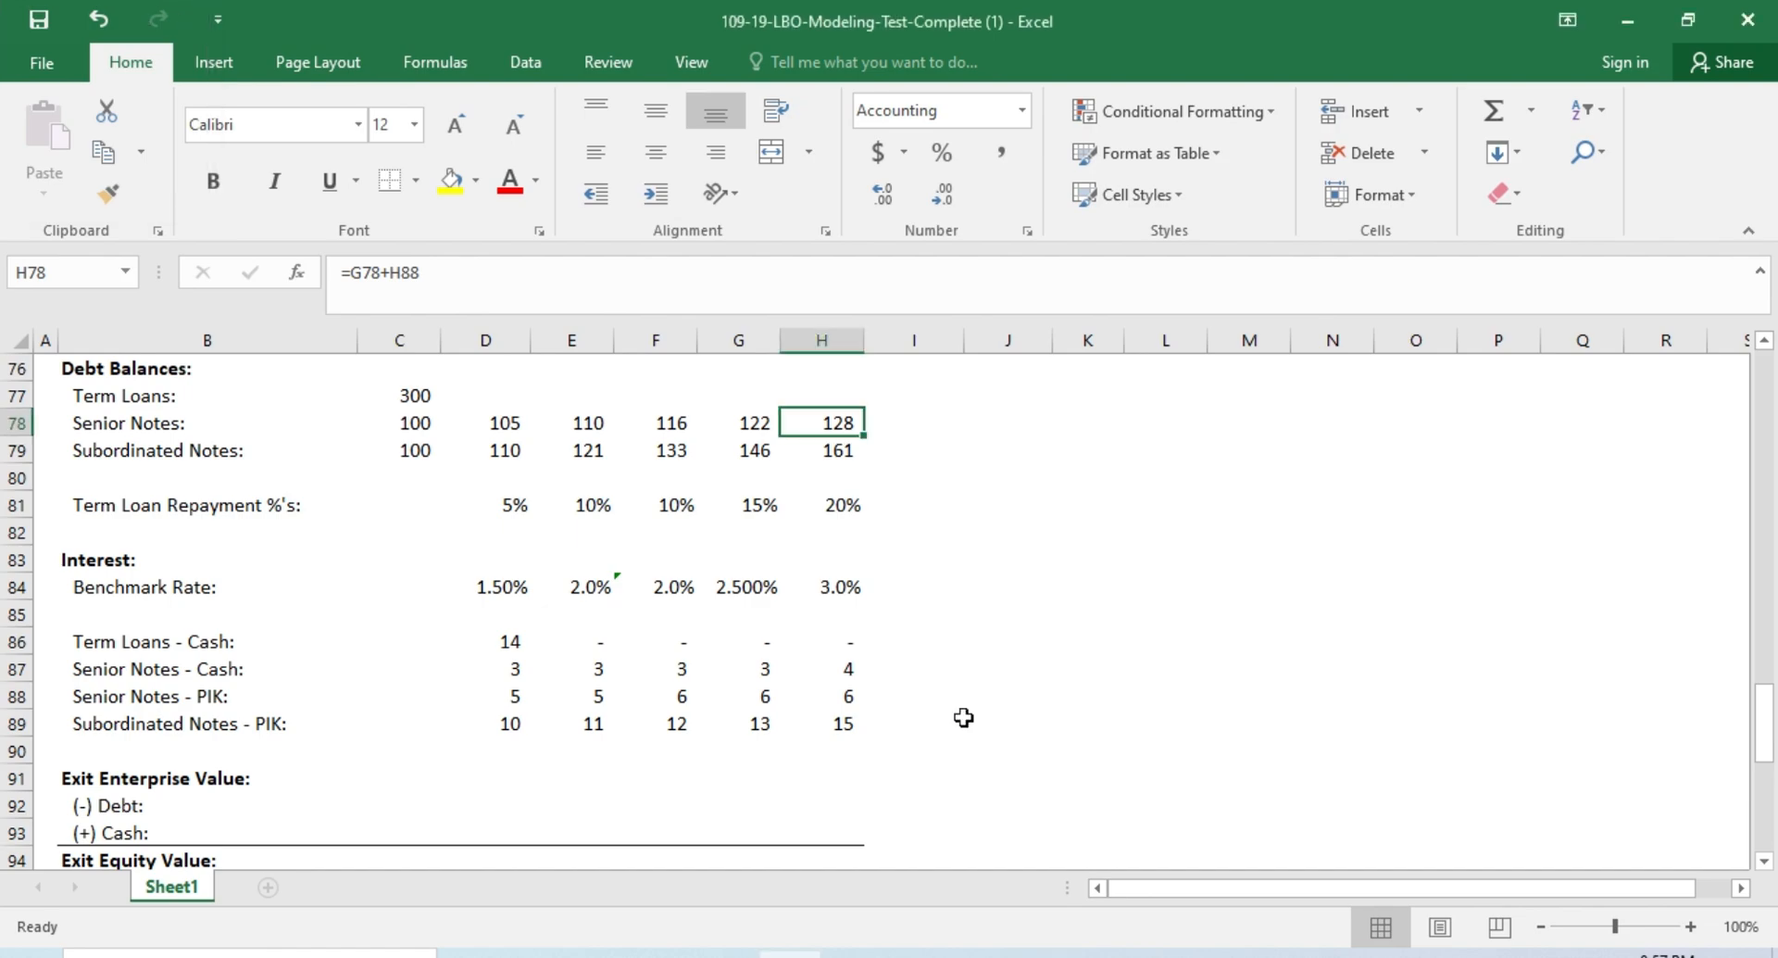
Step: Enter the first-year income statement interest formula =SUM(D86:D89) in D54
scroll(963, 718, up, 6)
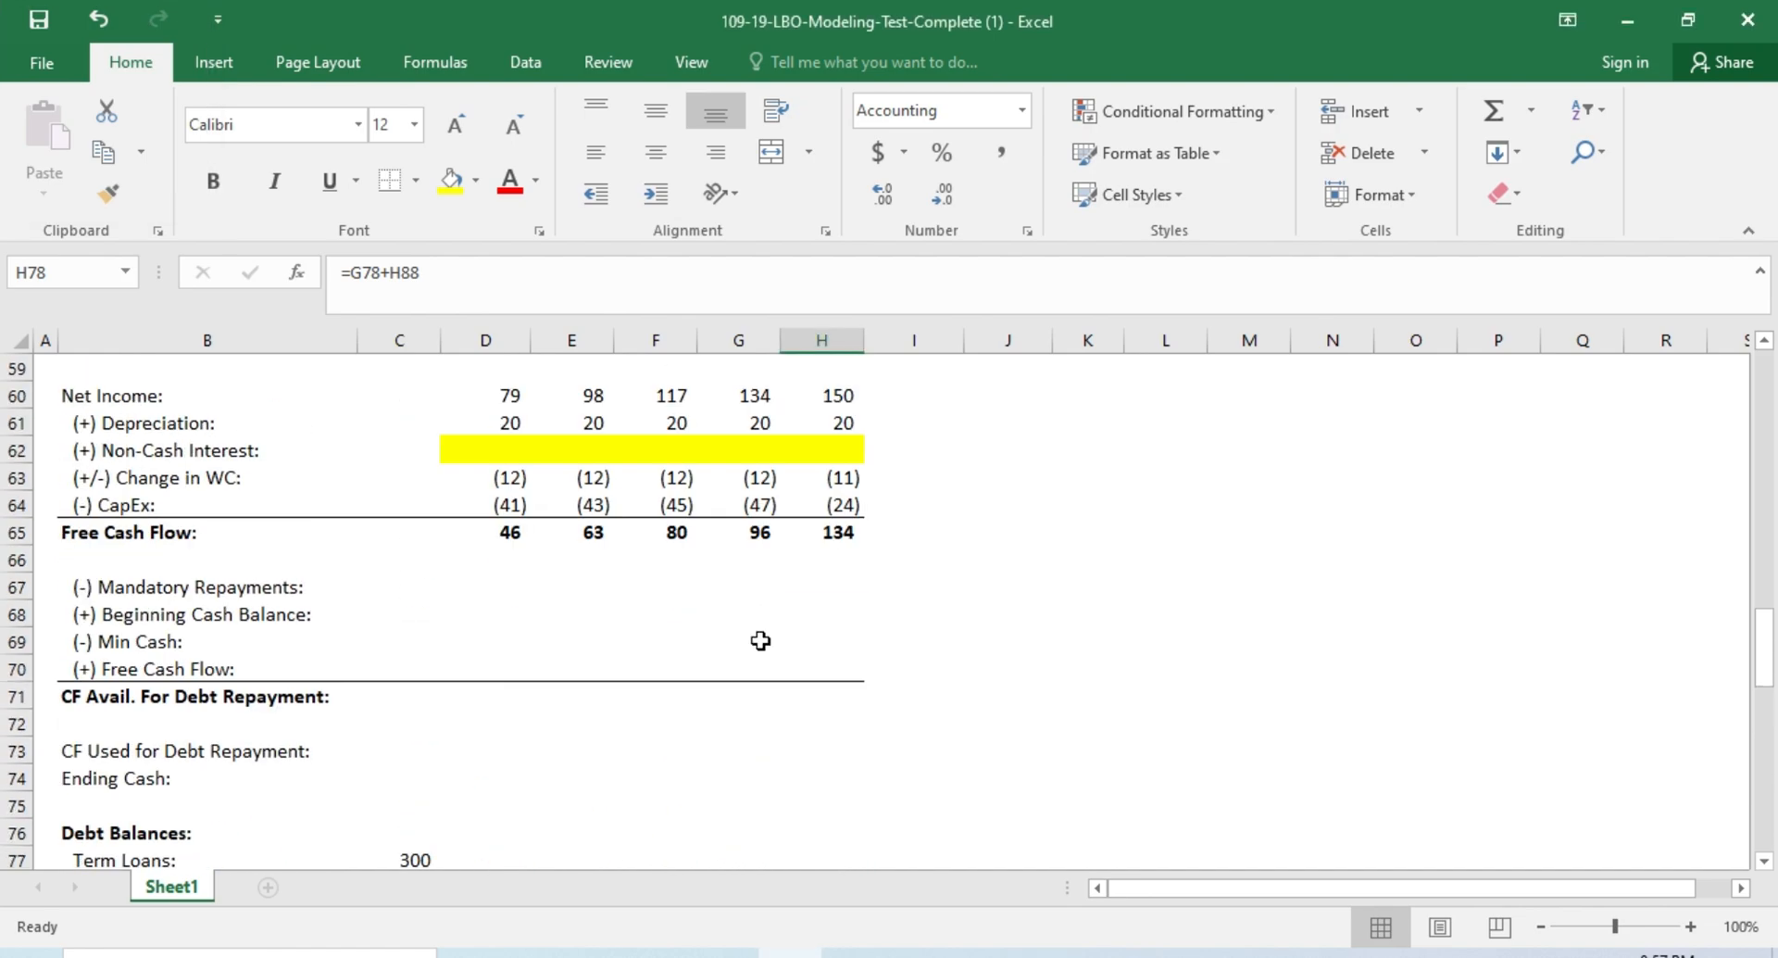
scroll(500, 475, up, 3)
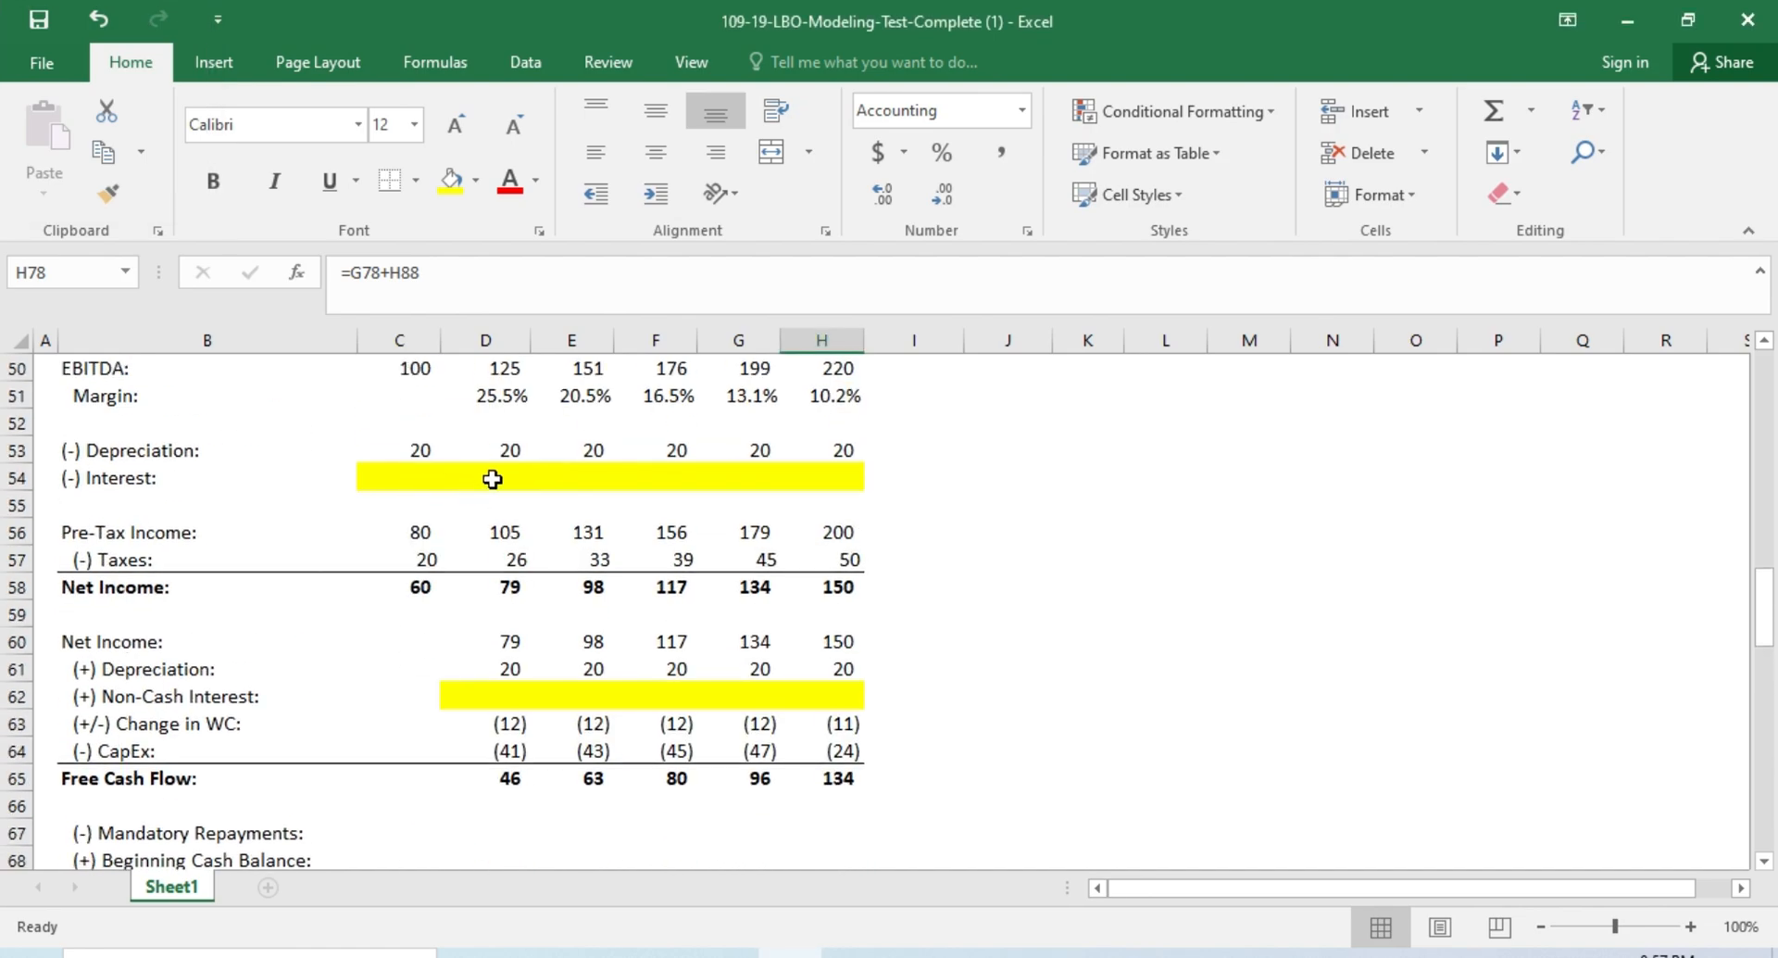
click(492, 479)
text(=sum)
key(Tab)
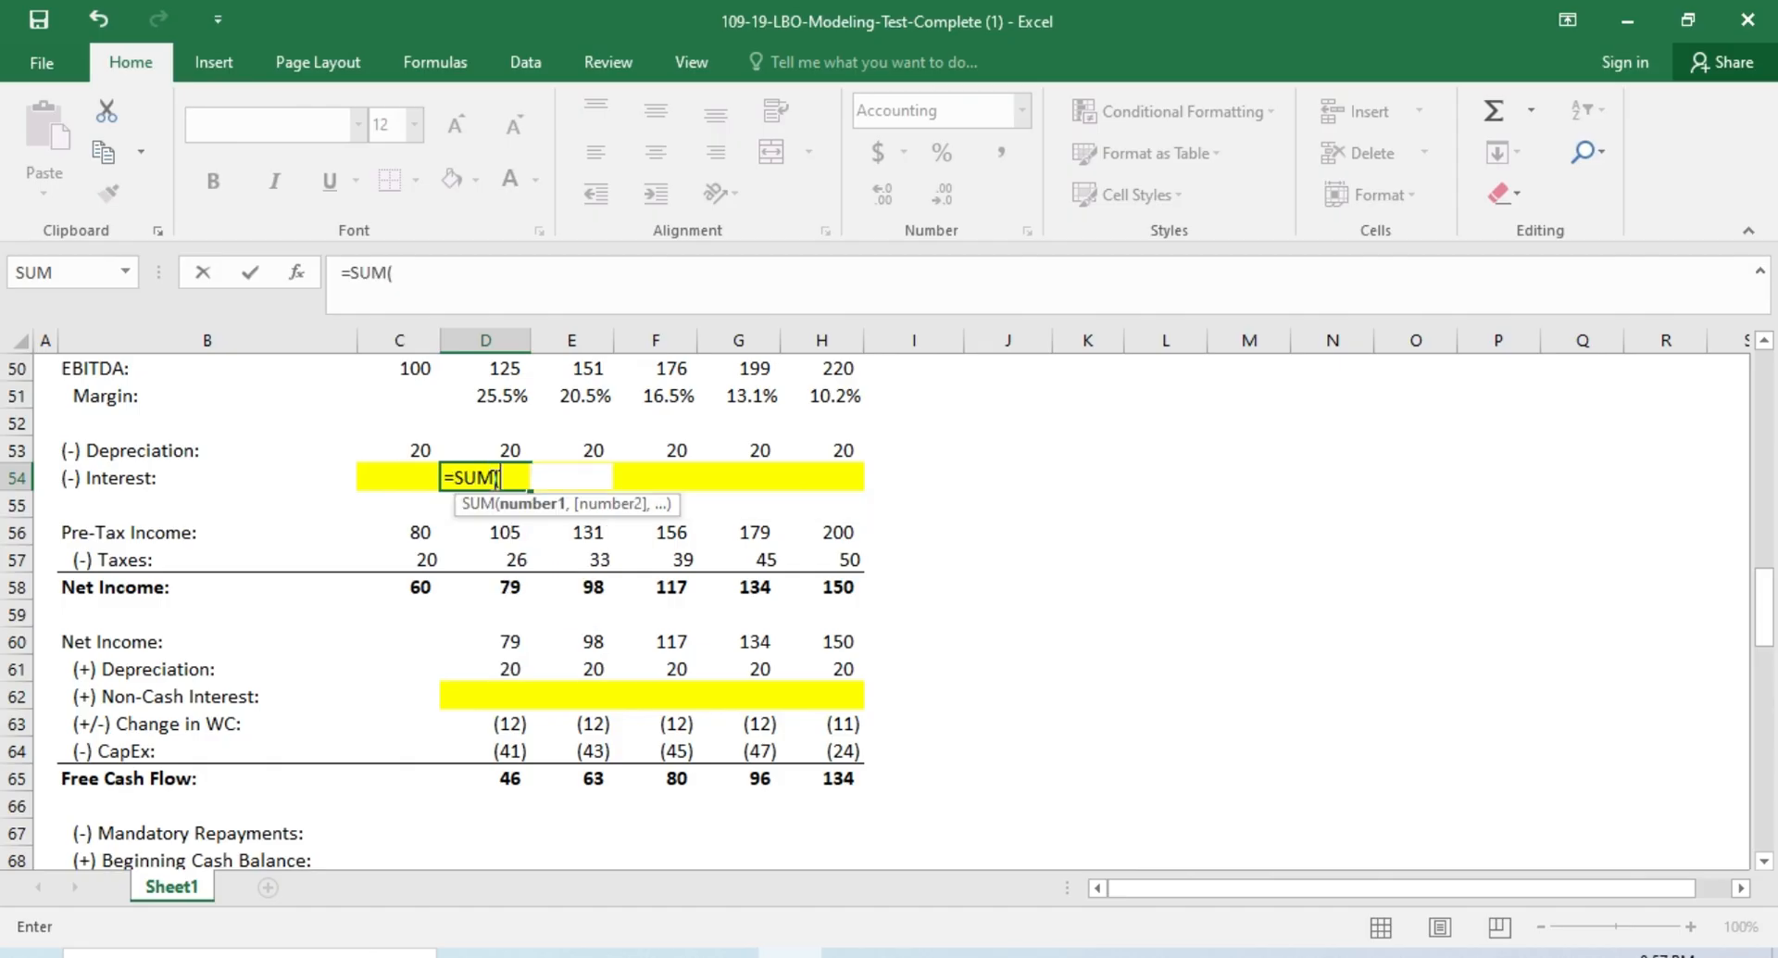
key(Down)
key(Down)
key(Down)
key(Down)
key(Down)
key(Down)
key(Down)
key(Down)
key(Down)
key(Down)
key(Down)
key(Down)
key(Down)
key(Down)
key(Down)
key(Down)
key(Down)
key(Down)
key(Down)
key(Down)
key(Down)
key(Down)
key(Down)
key(Down)
key(Down)
key(Down)
key(Down)
key(Down)
key(Down)
key(Down)
key(Down)
key(Down)
key(Down)
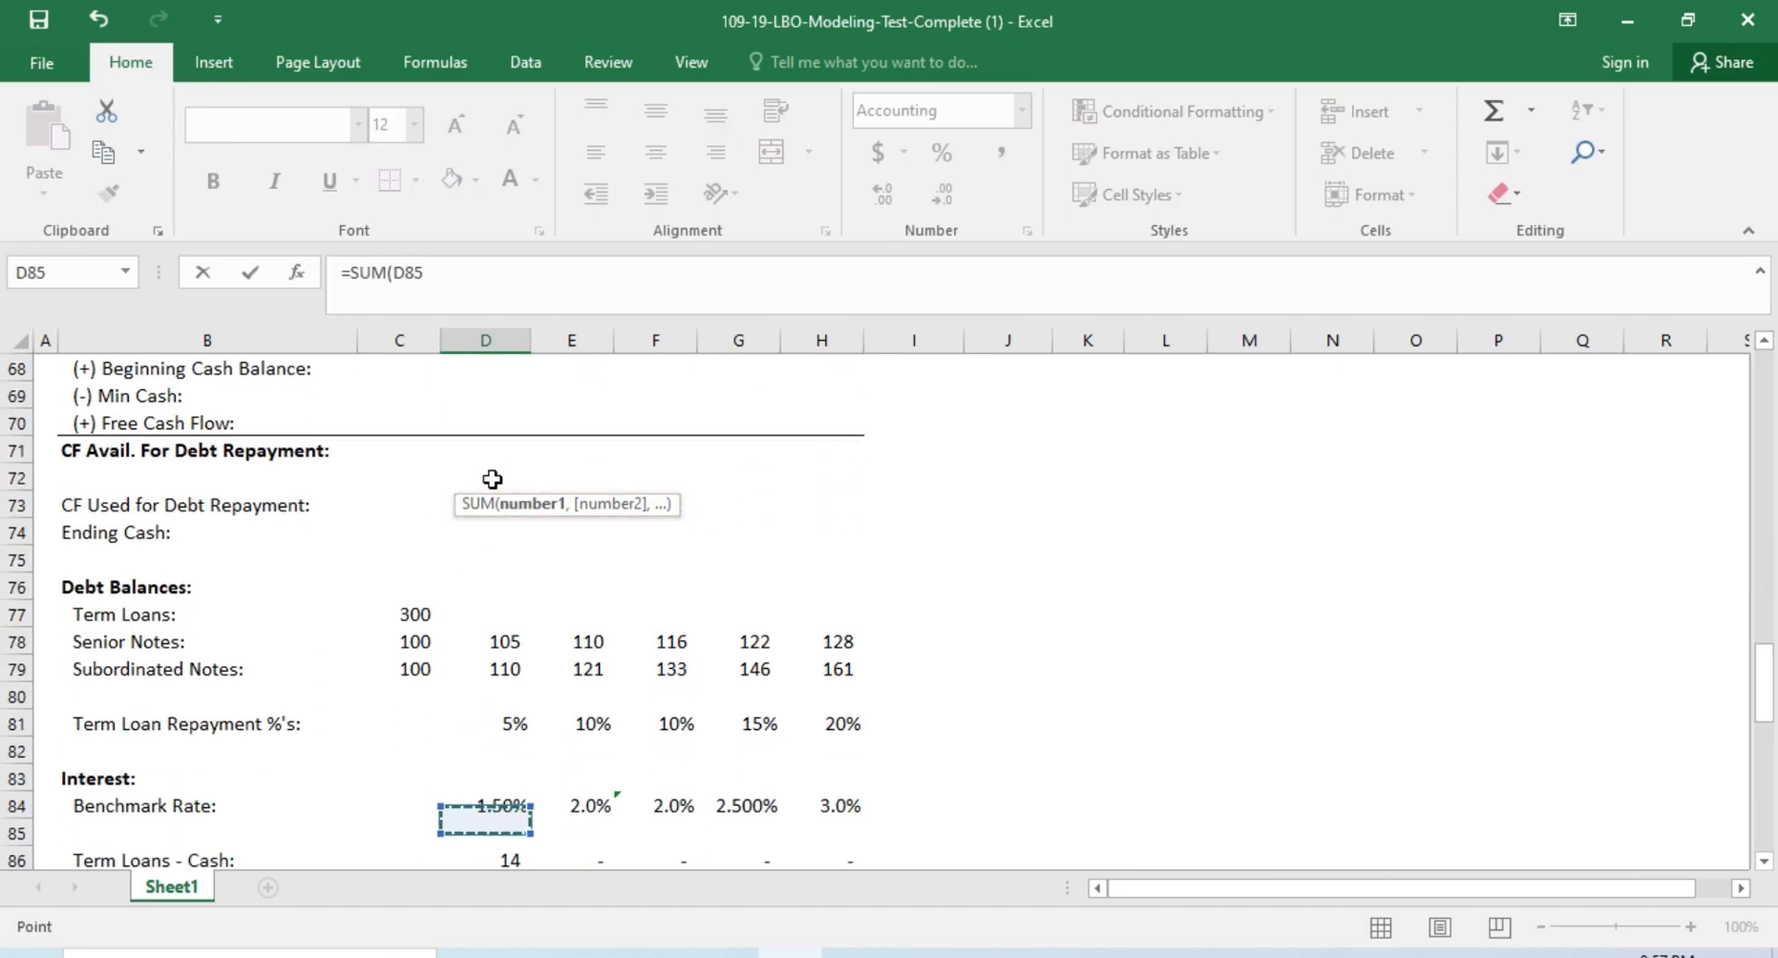
key(Up)
key(shift+Down)
key(shift+Down)
key(shift+Down)
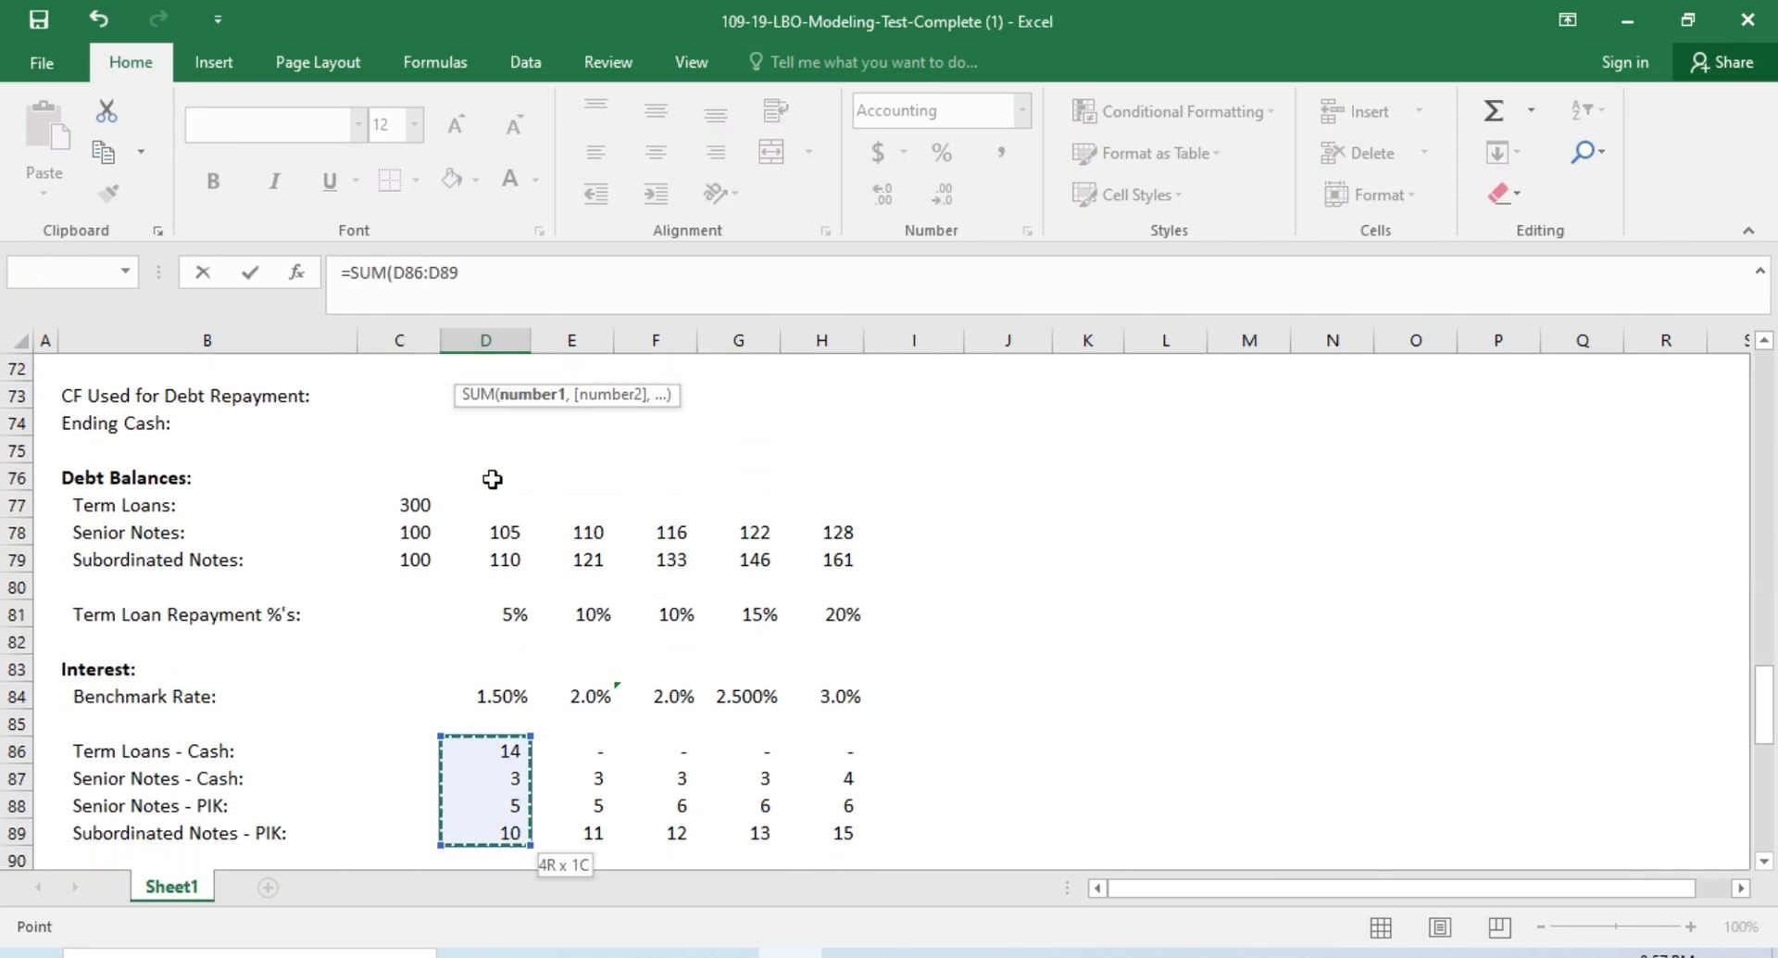
key(Return)
Step: Copy the income statement interest formula from D54 across E54:H54
key(Up)
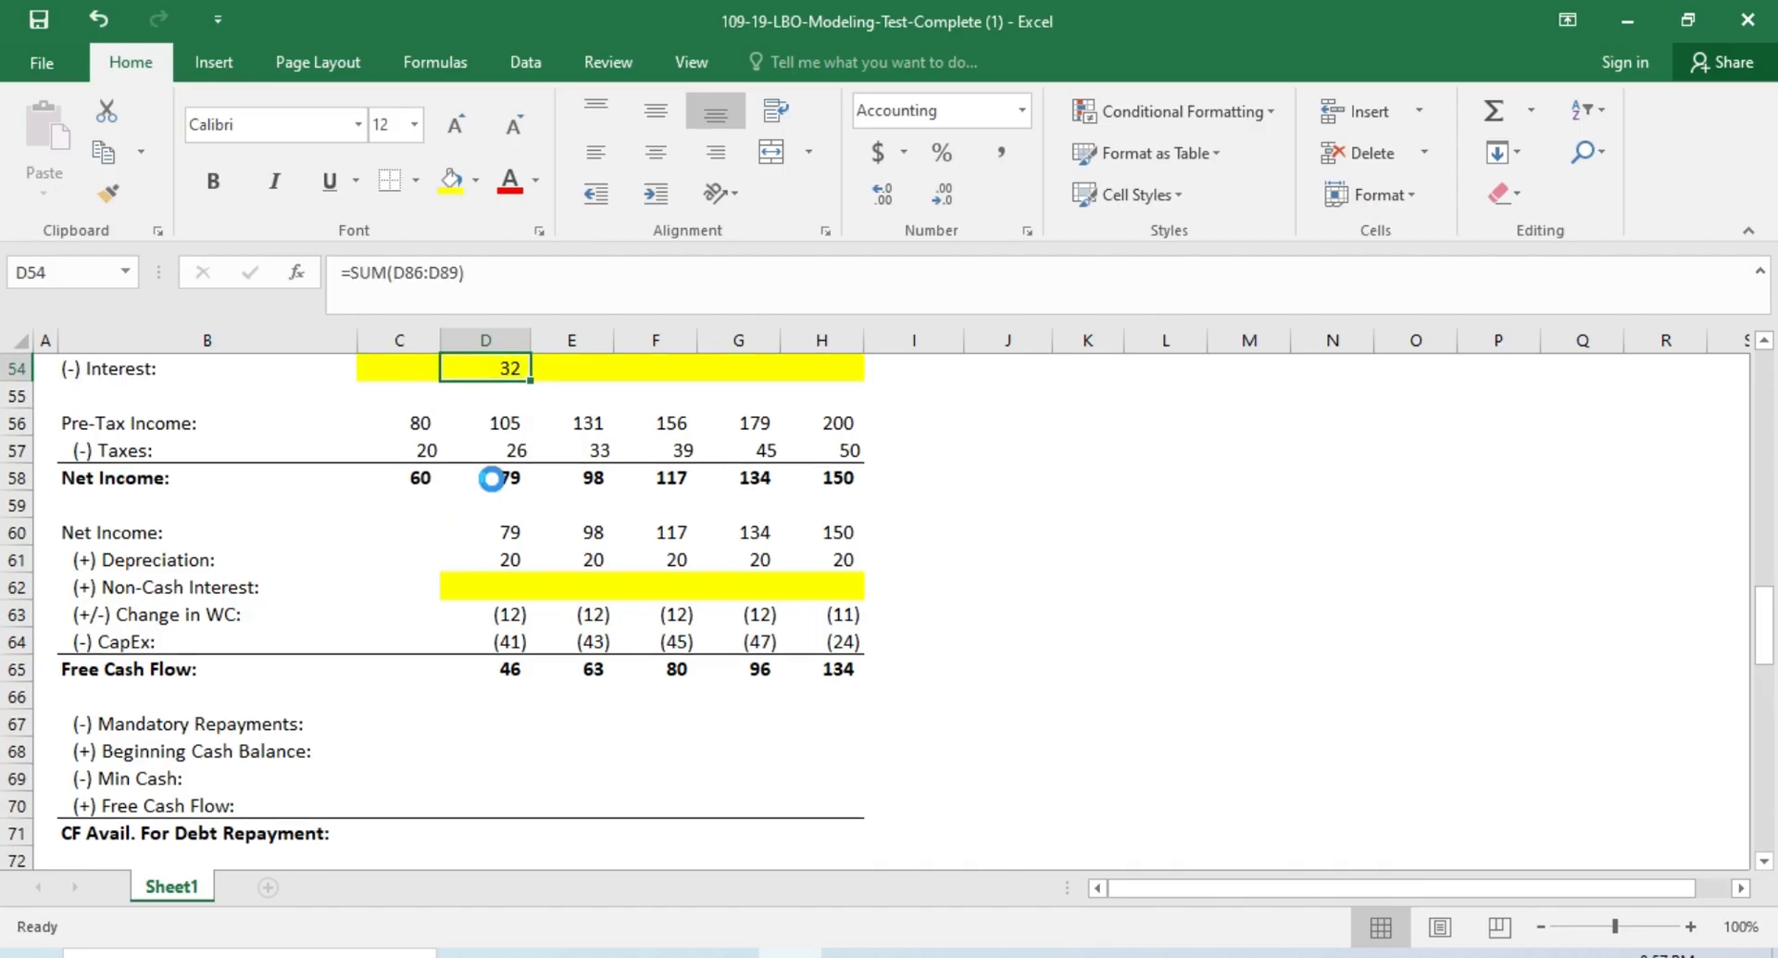
key(ctrl+c)
key(Right)
key(shift+Right)
key(shift+Right)
key(shift+Right)
key(Return)
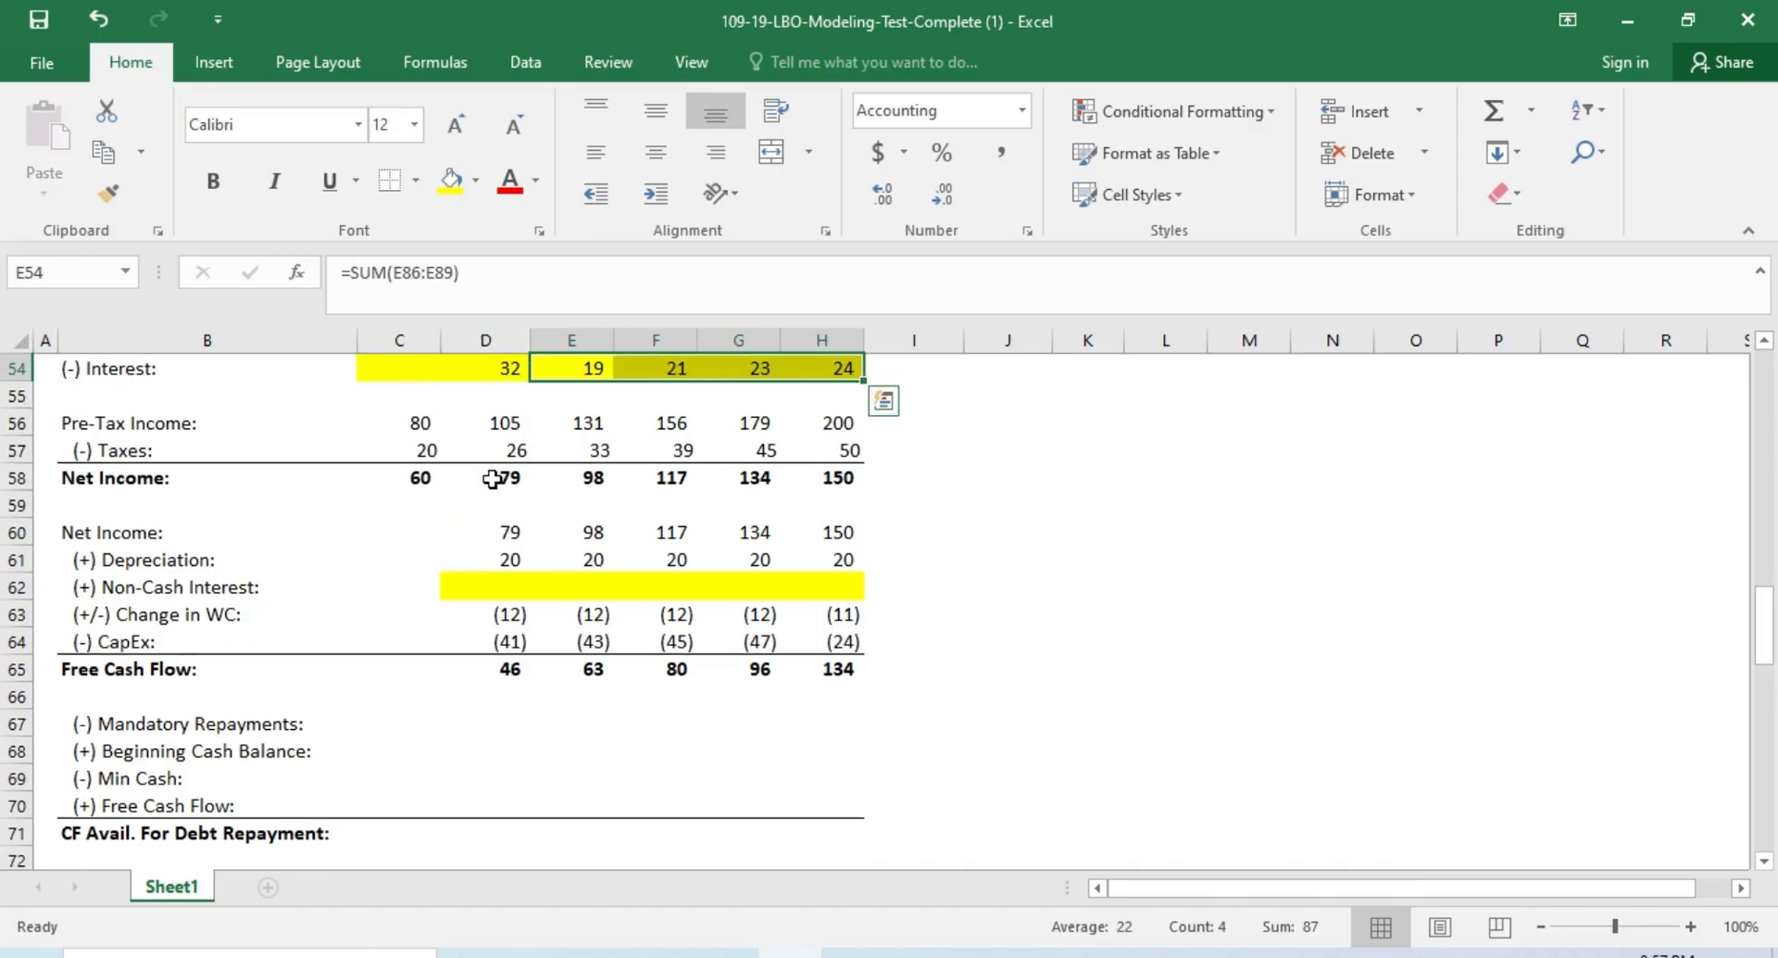
Step: Extend the first-year Pre-Tax Income formula in D56 to =D50-D53-D54 so it also subtracts interest
key(Left)
key(Left)
key(Down)
key(Down)
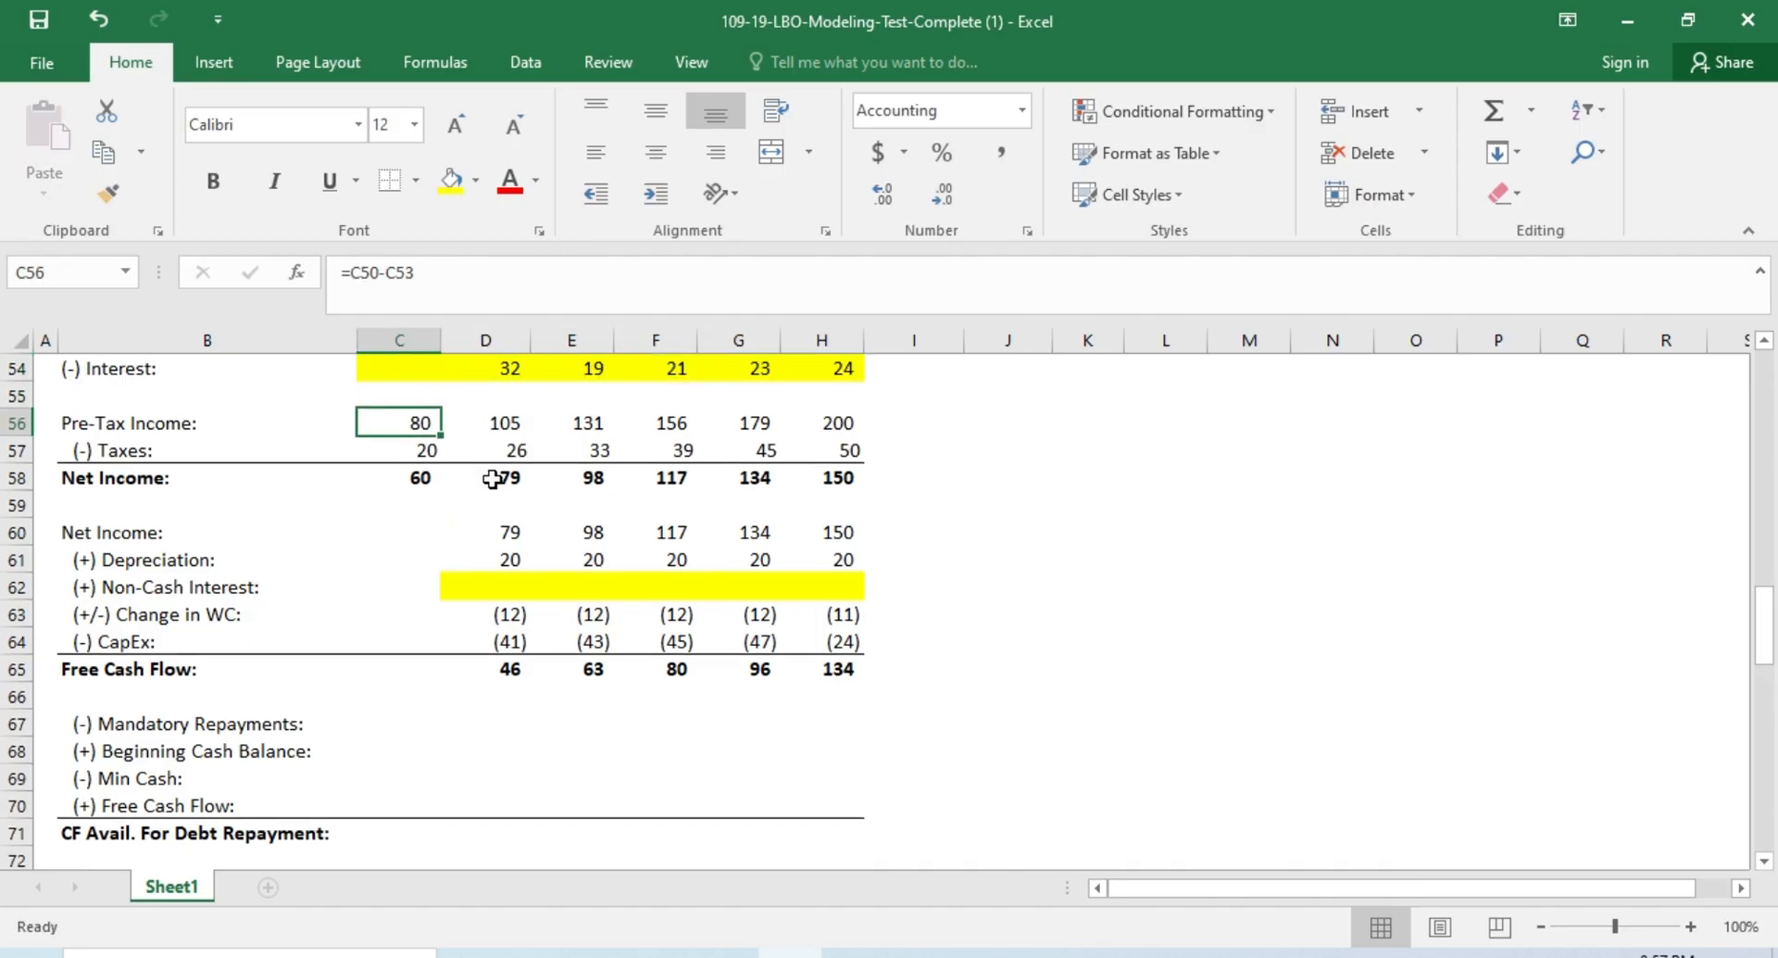
key(Right)
key(F2)
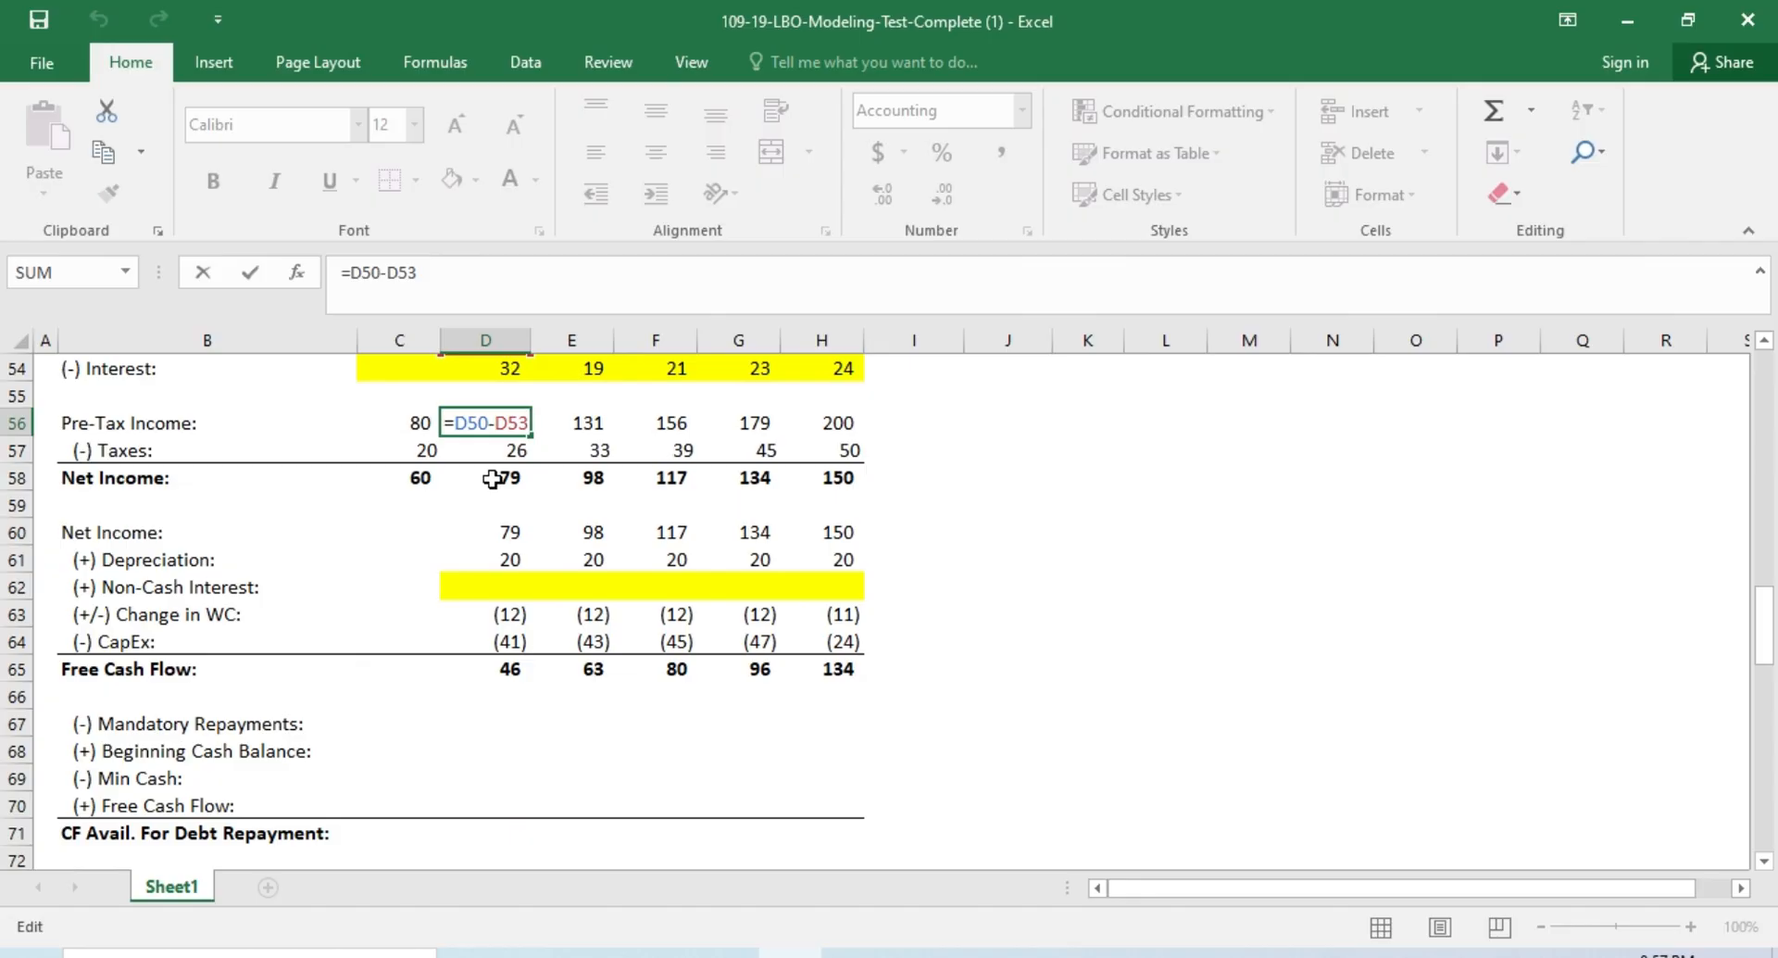
scroll(492, 479, up, 2)
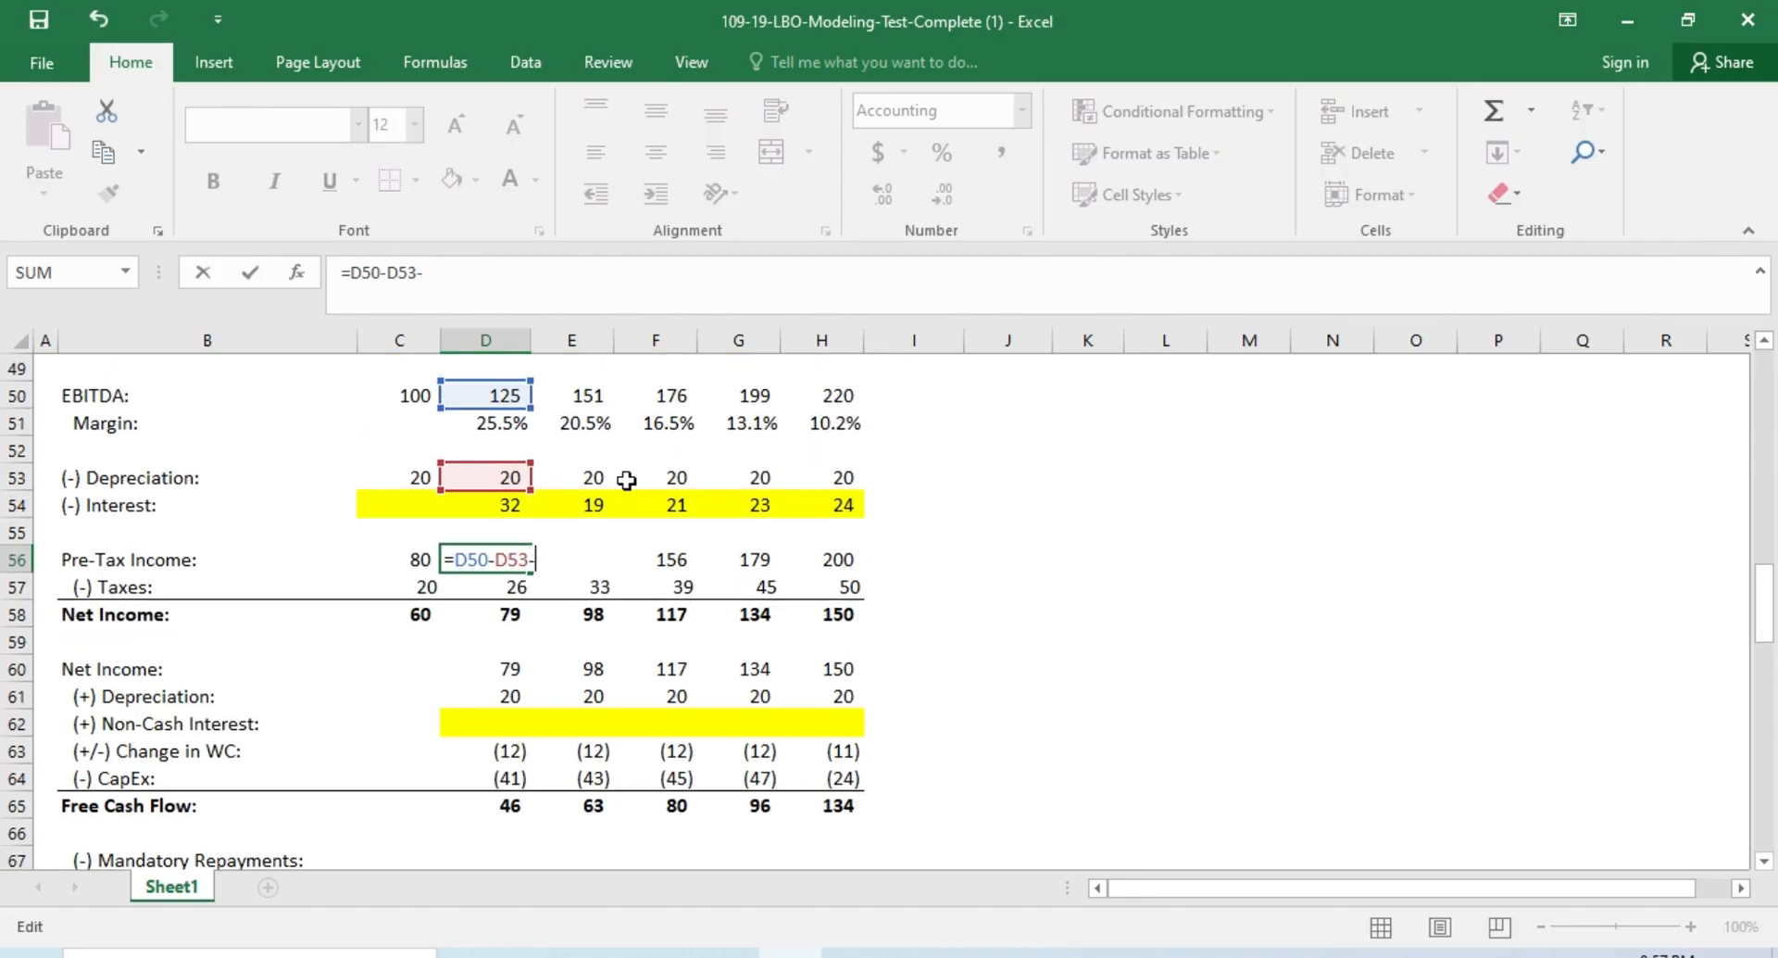
click(523, 505)
key(Return)
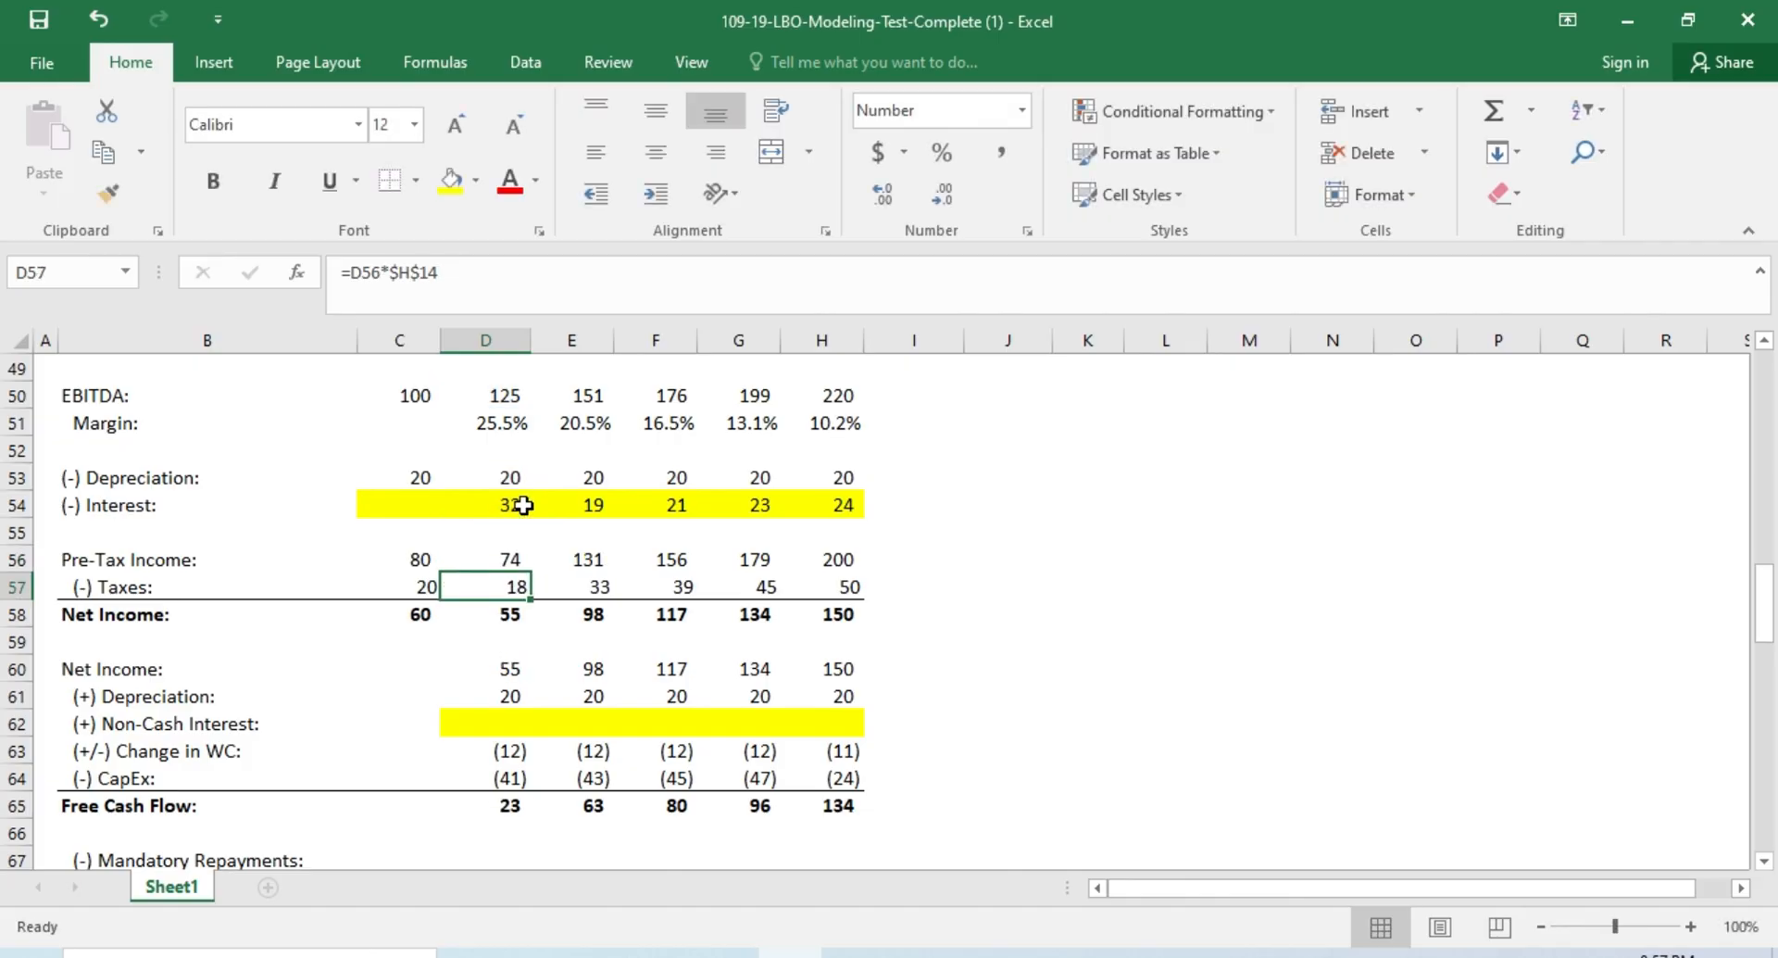
key(Up)
text(c)
key(Right)
key(Left)
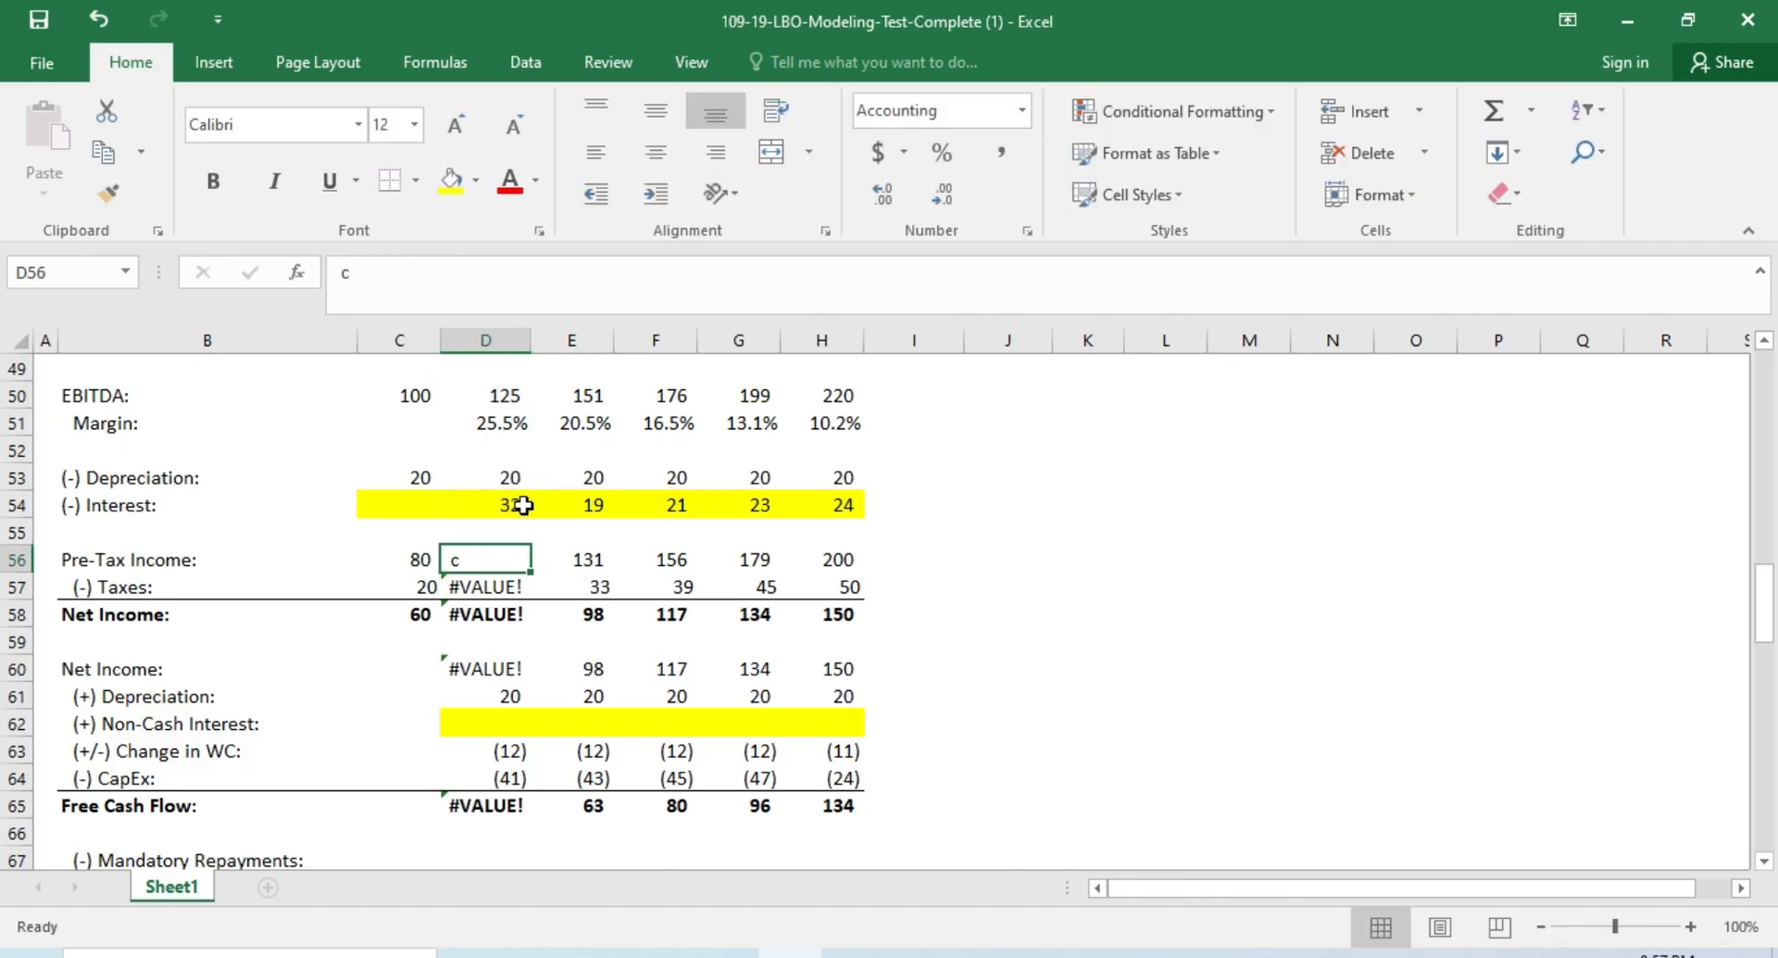
key(ctrl+z)
Step: Try to copy the Pre-Tax Income formula from D56 across E56:H56
key(ctrl+c)
key(Right)
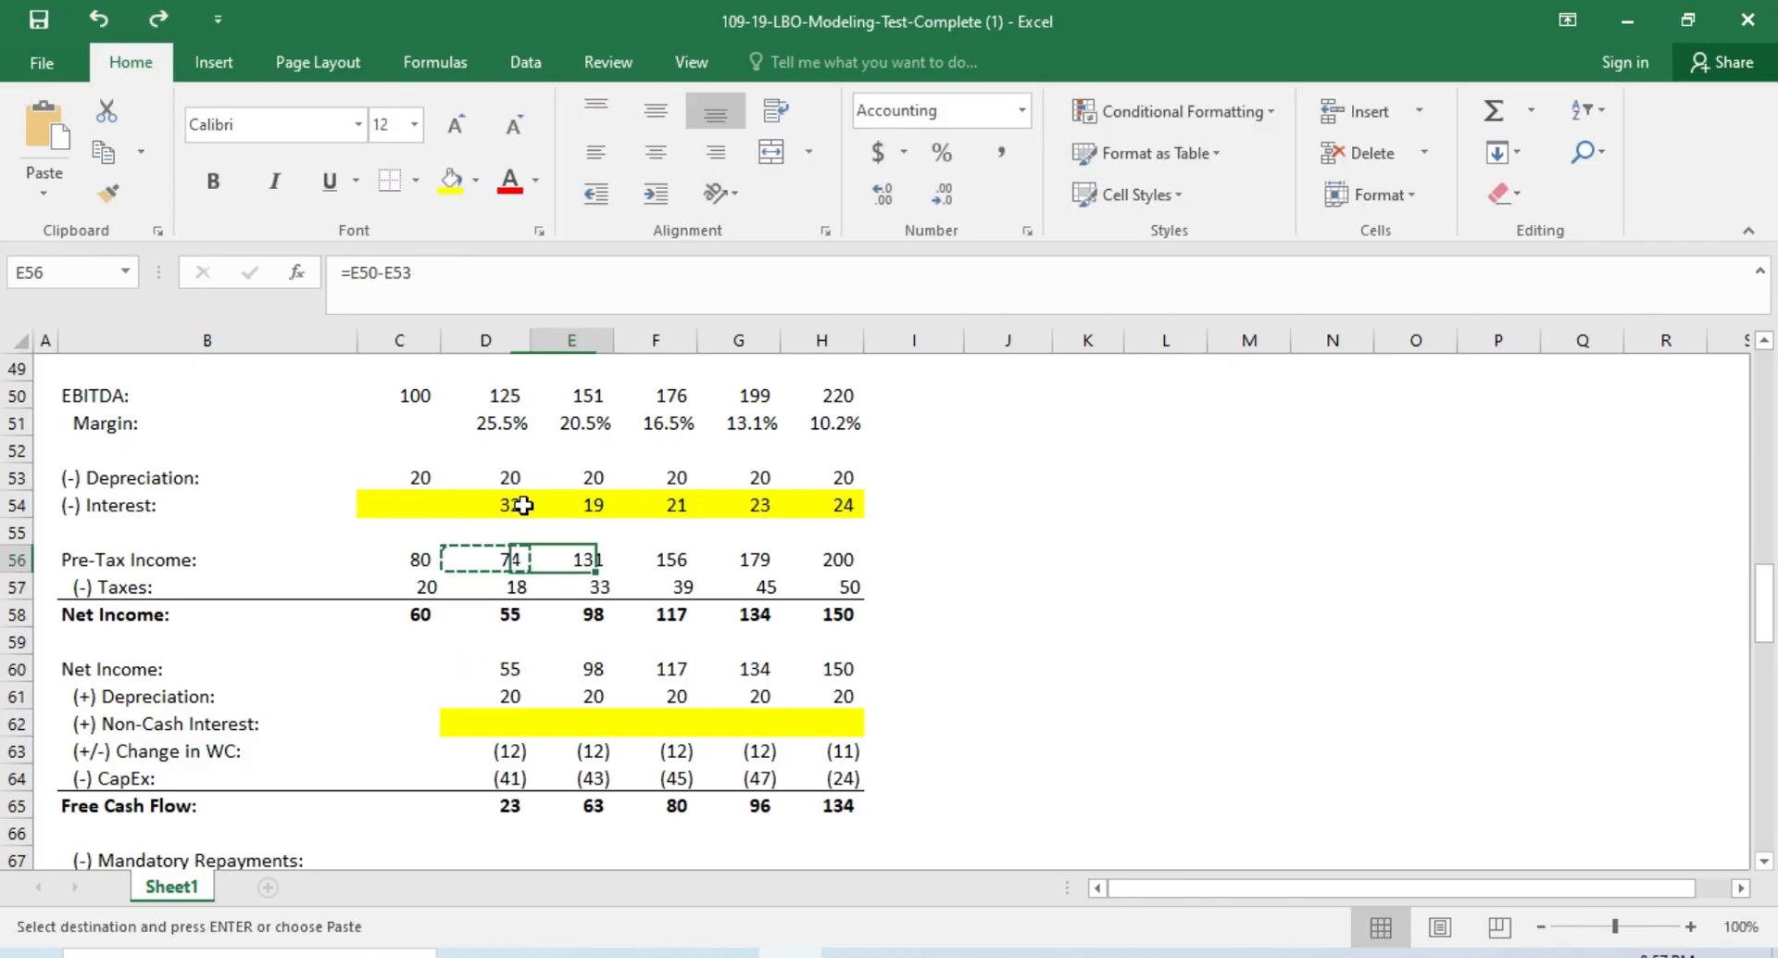
key(shift+Right)
key(shift+Right)
key(shift+Right)
key(ctrl+c)
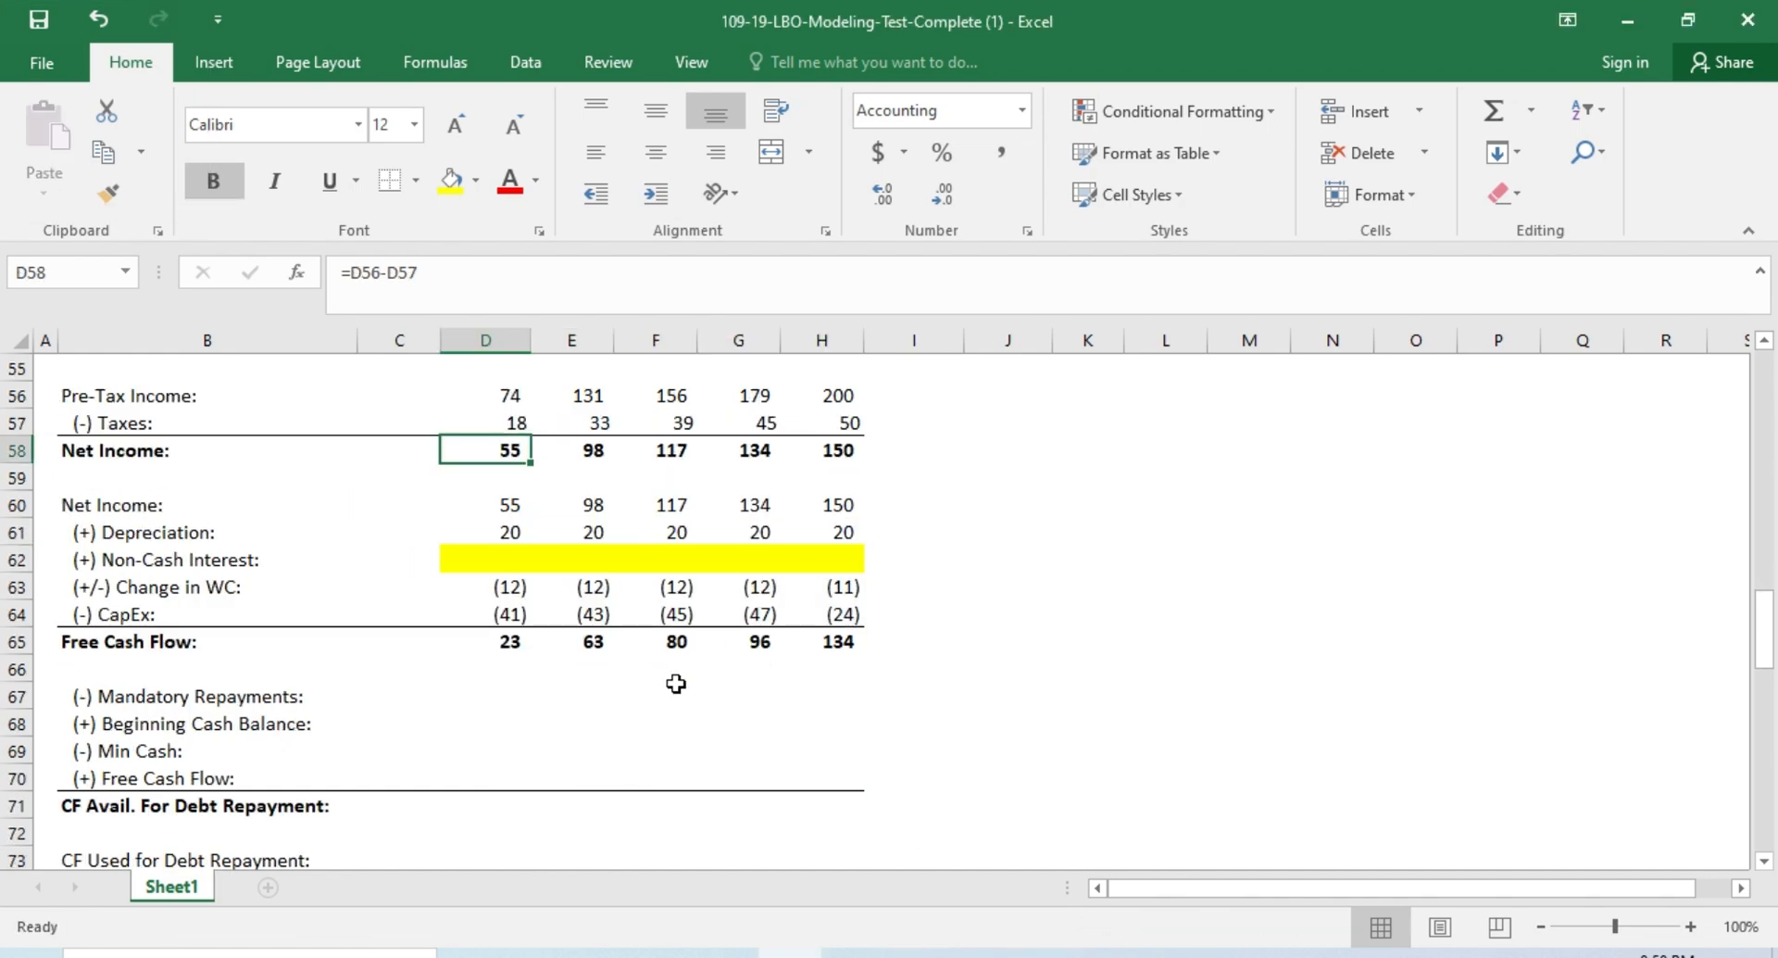
Step: Review the interest formulas in D54 and E54 and the references they use
key(Up)
key(Up)
key(Up)
key(Up)
key(Up)
key(Down)
key(Up)
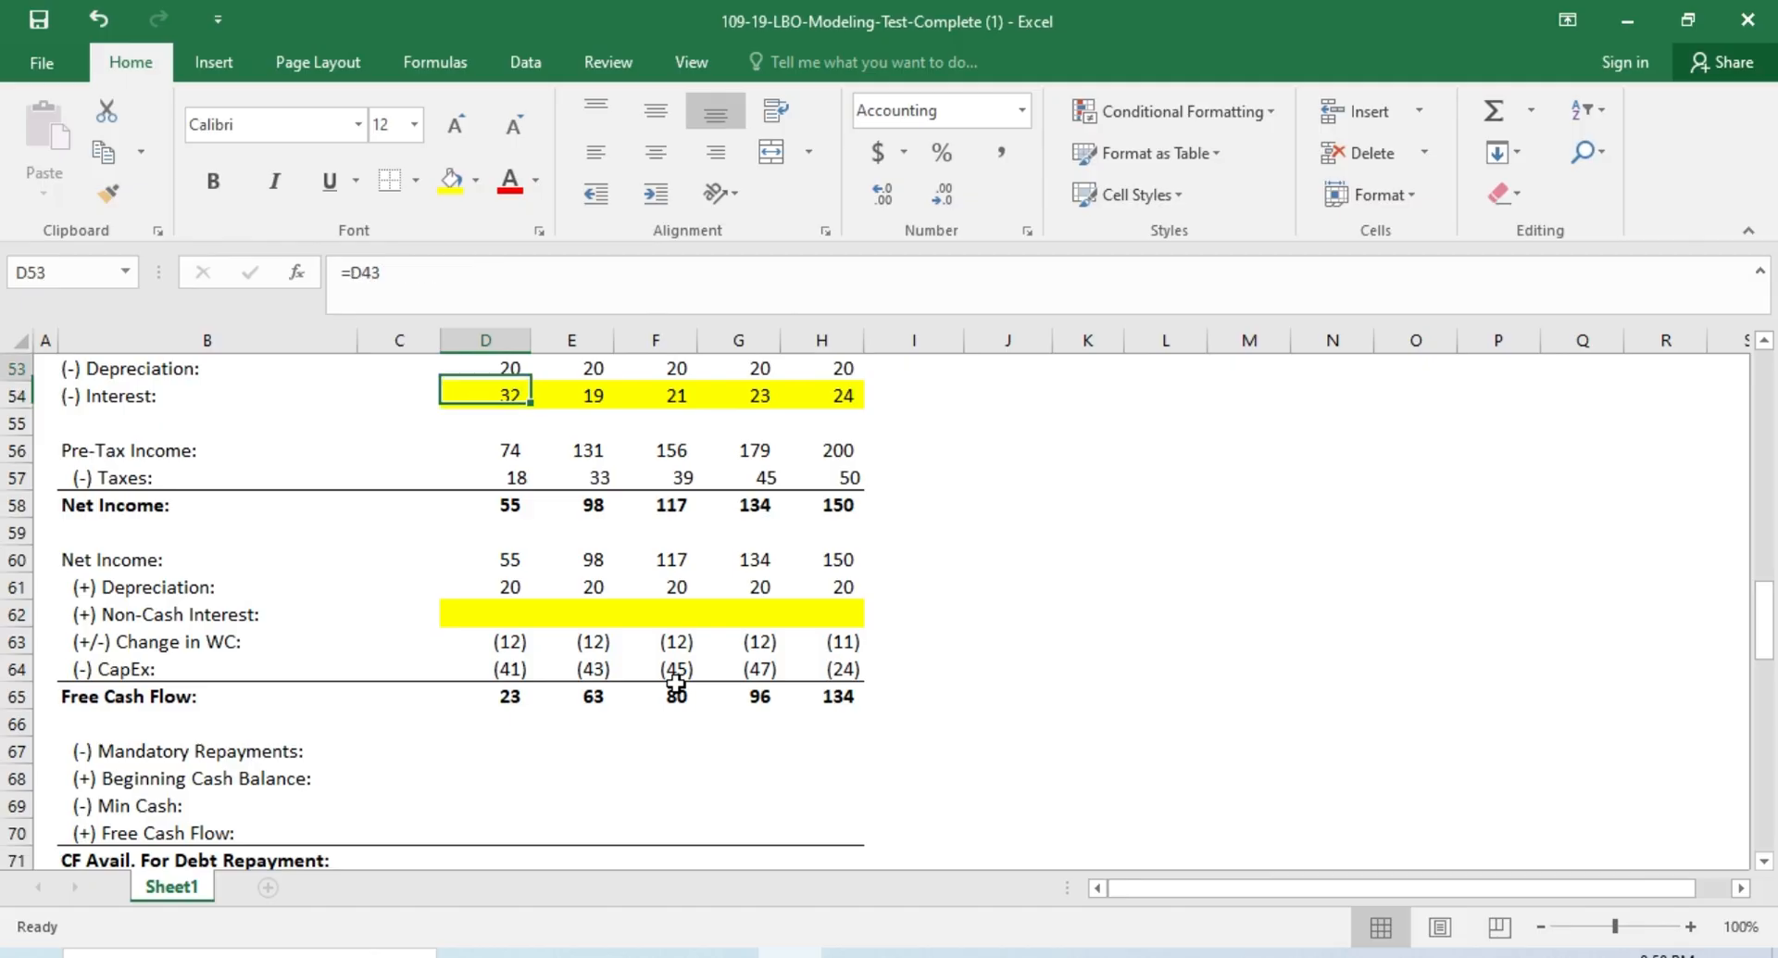
key(Down)
key(F2)
key(Escape)
key(Right)
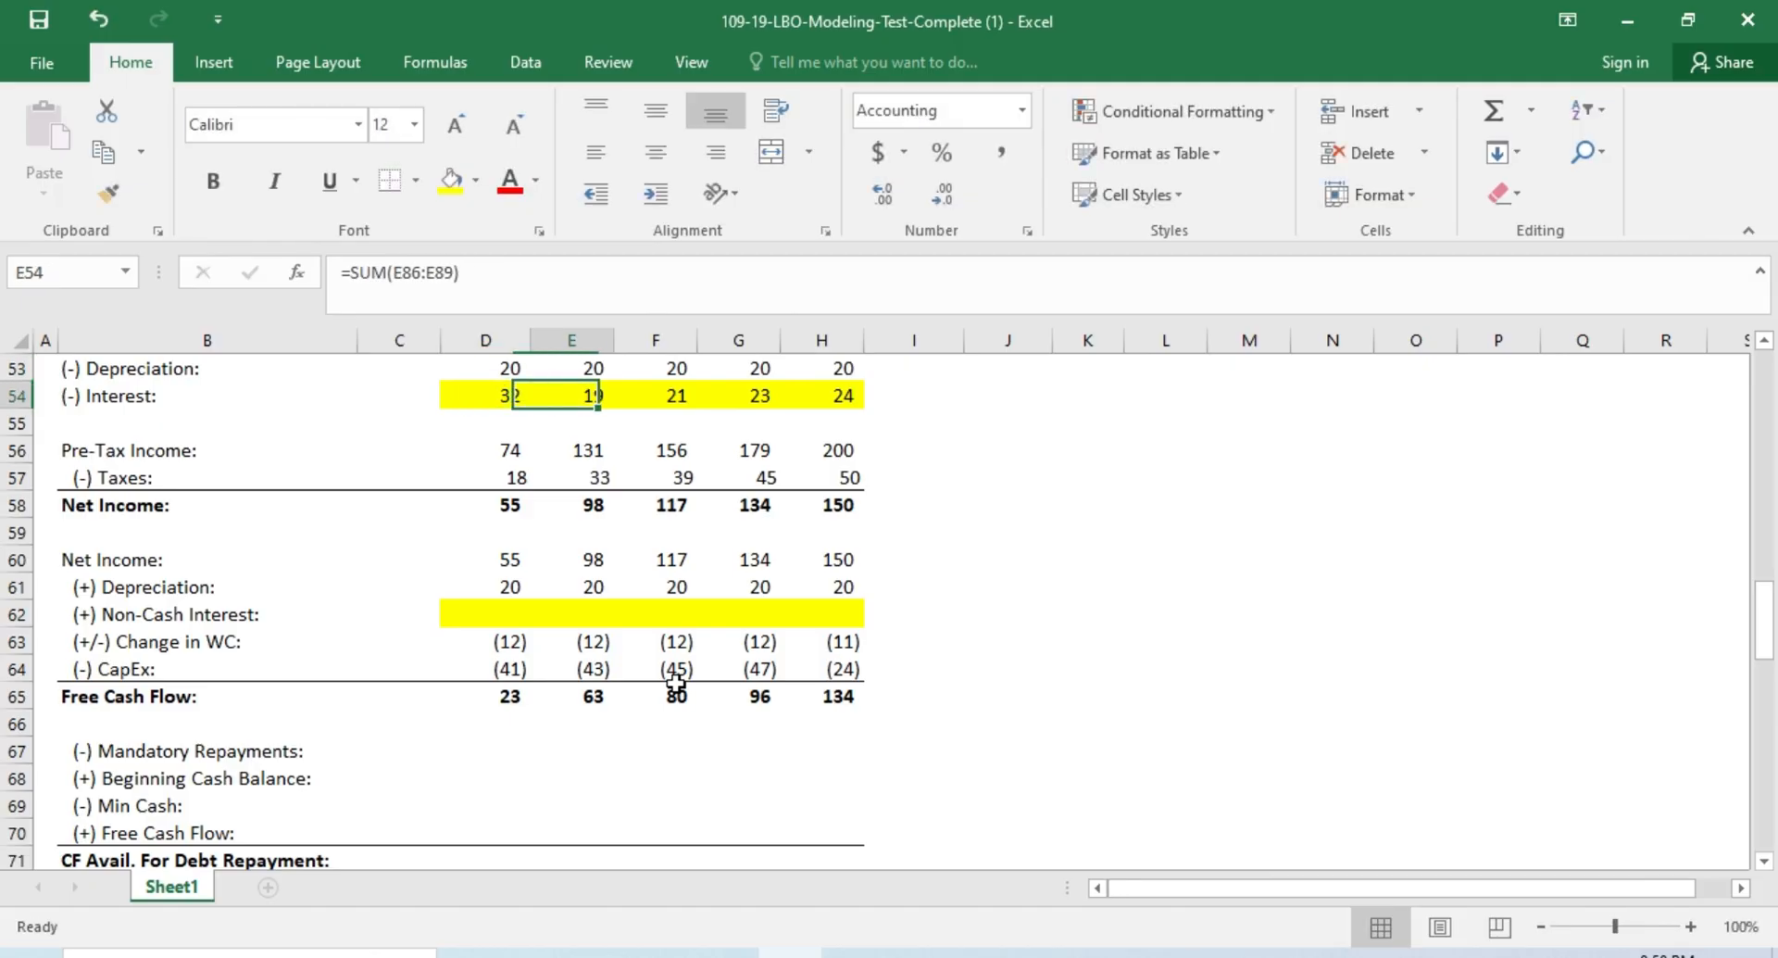
key(F2)
key(Escape)
key(Right)
key(Left)
key(Left)
key(Down)
key(Down)
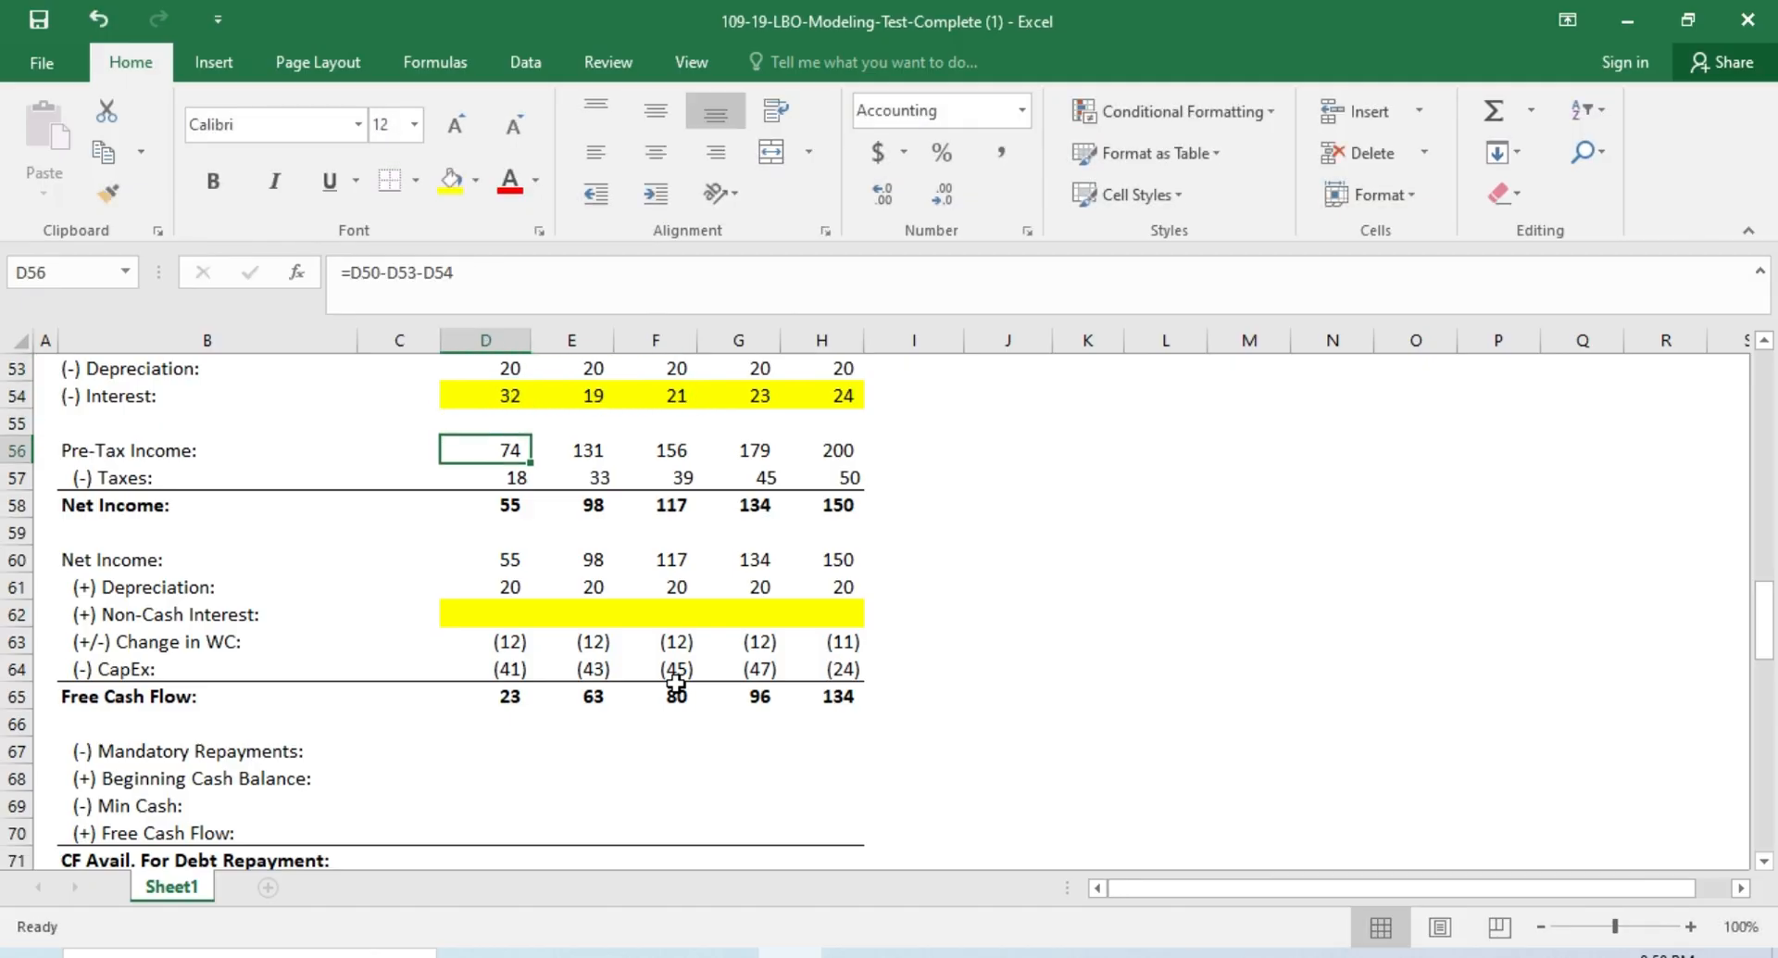
Step: Compare the Pre-Tax Income formulas in D56:G56 to check whether each year subtracts interest
key(F2)
key(Escape)
key(Right)
key(F2)
key(Escape)
key(Right)
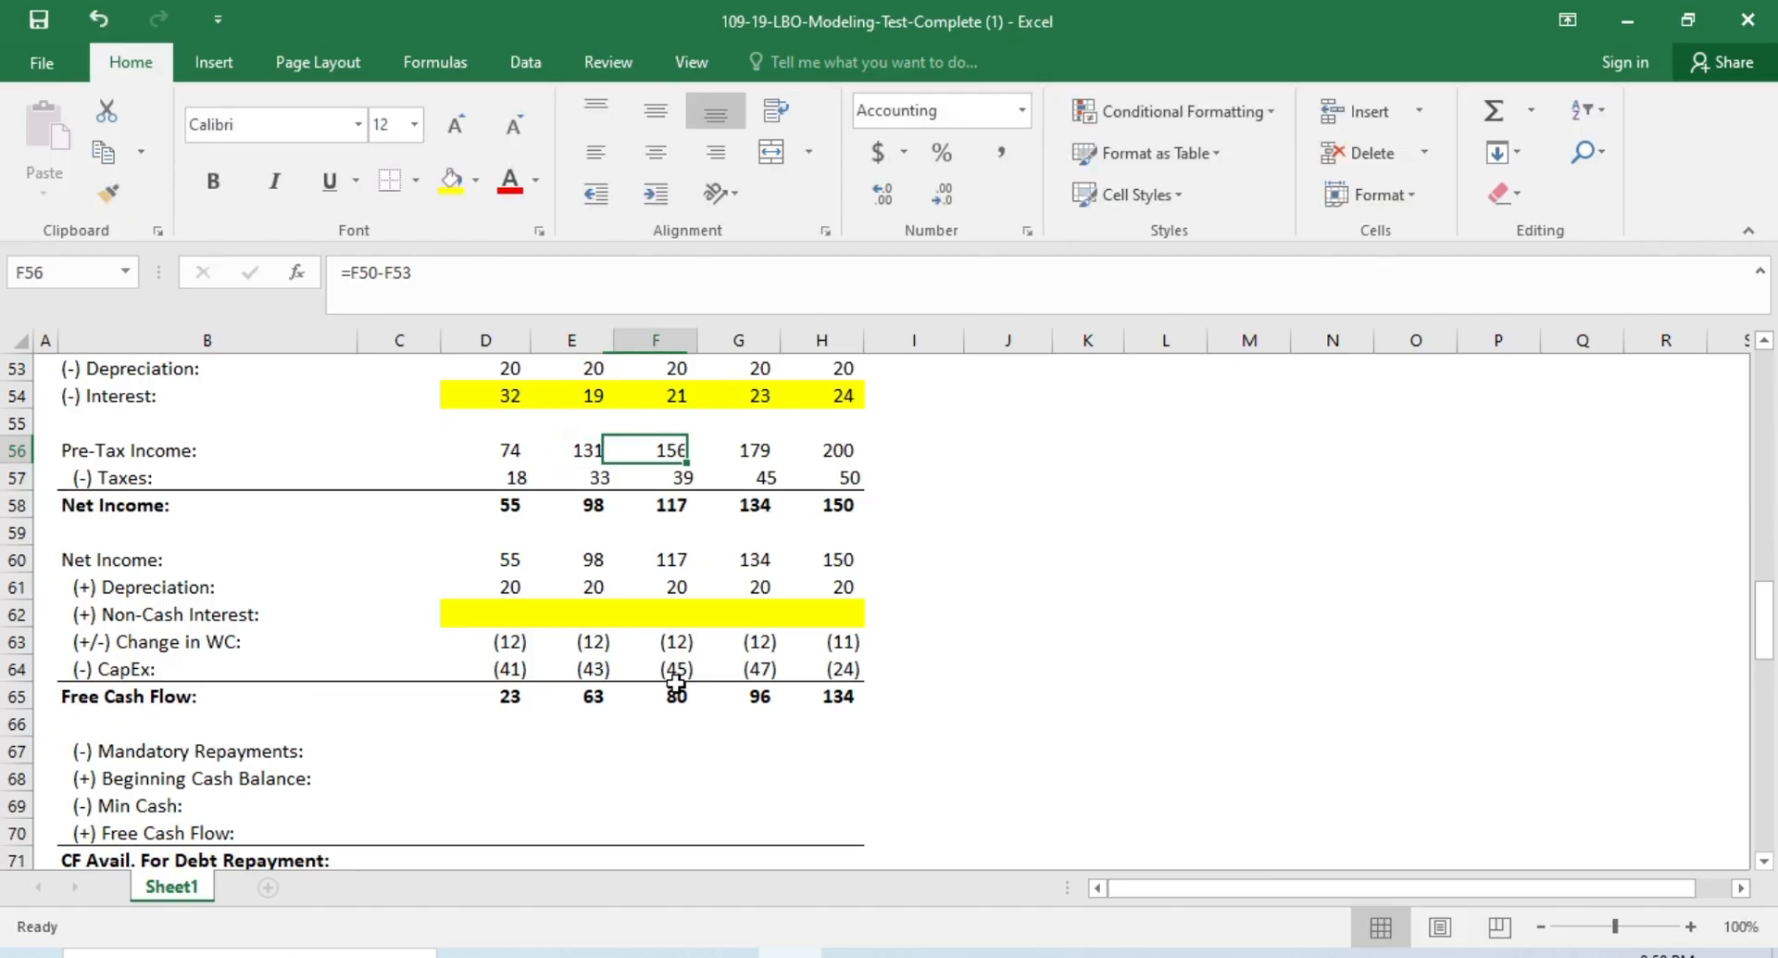
key(F2)
key(Escape)
key(Right)
key(F2)
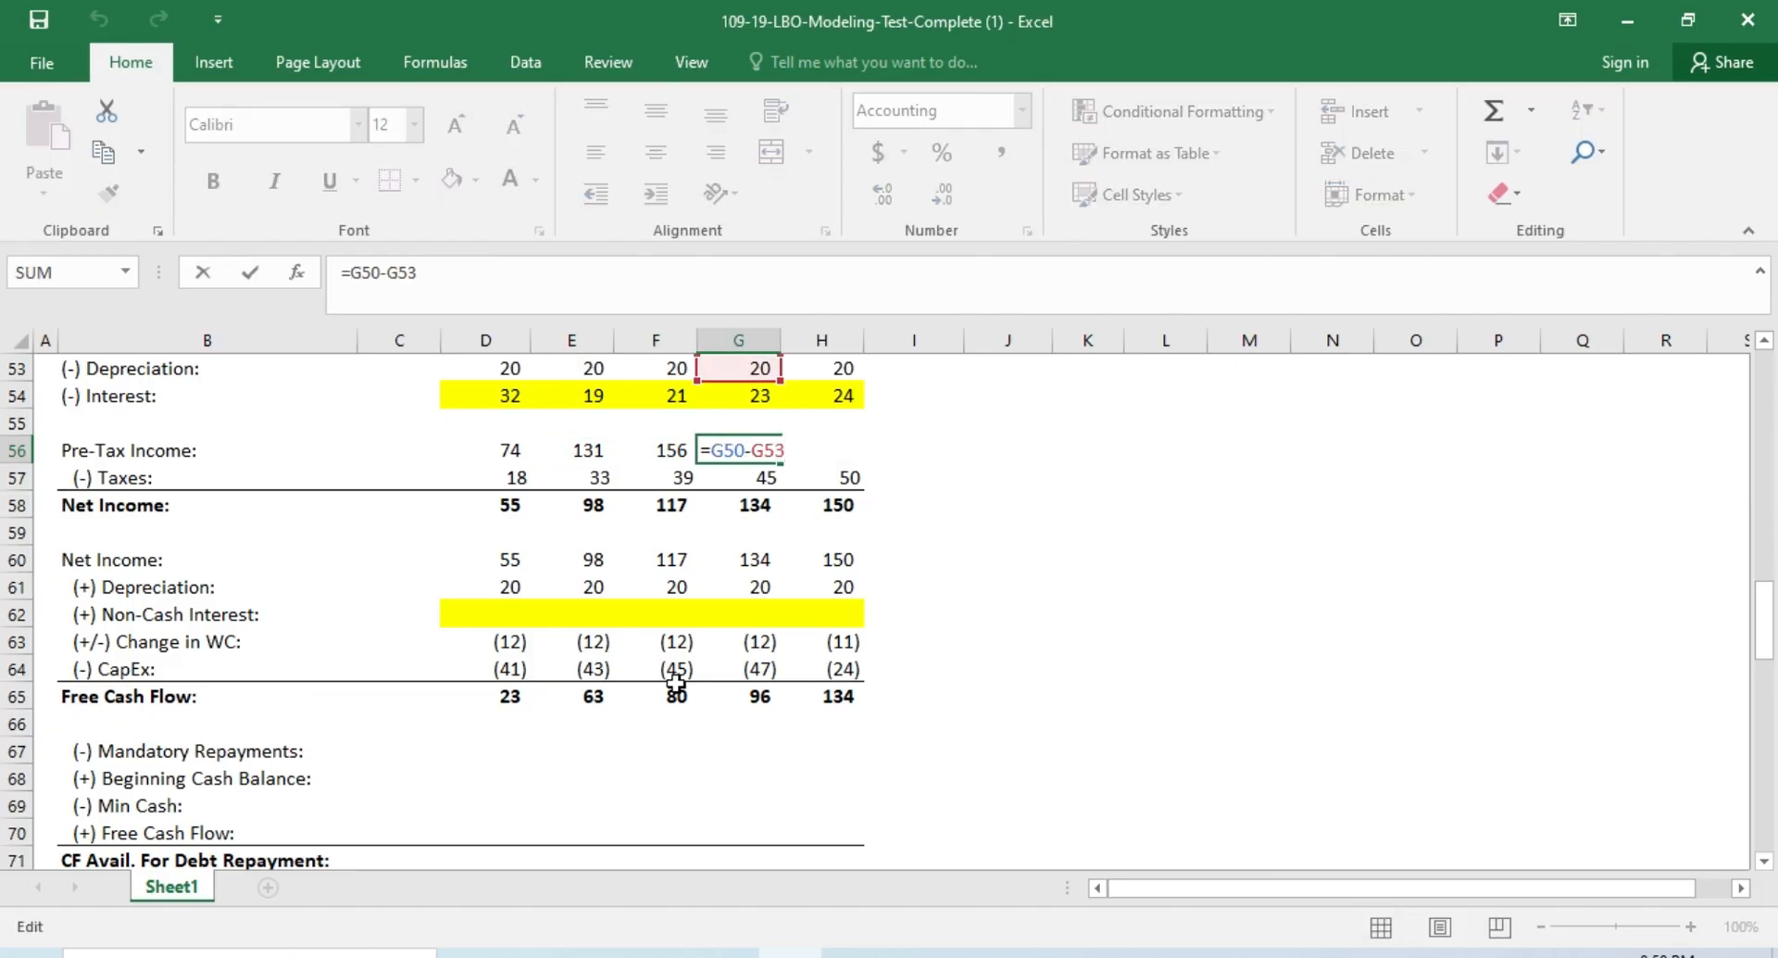
key(Escape)
key(Left)
key(Left)
key(Left)
key(F2)
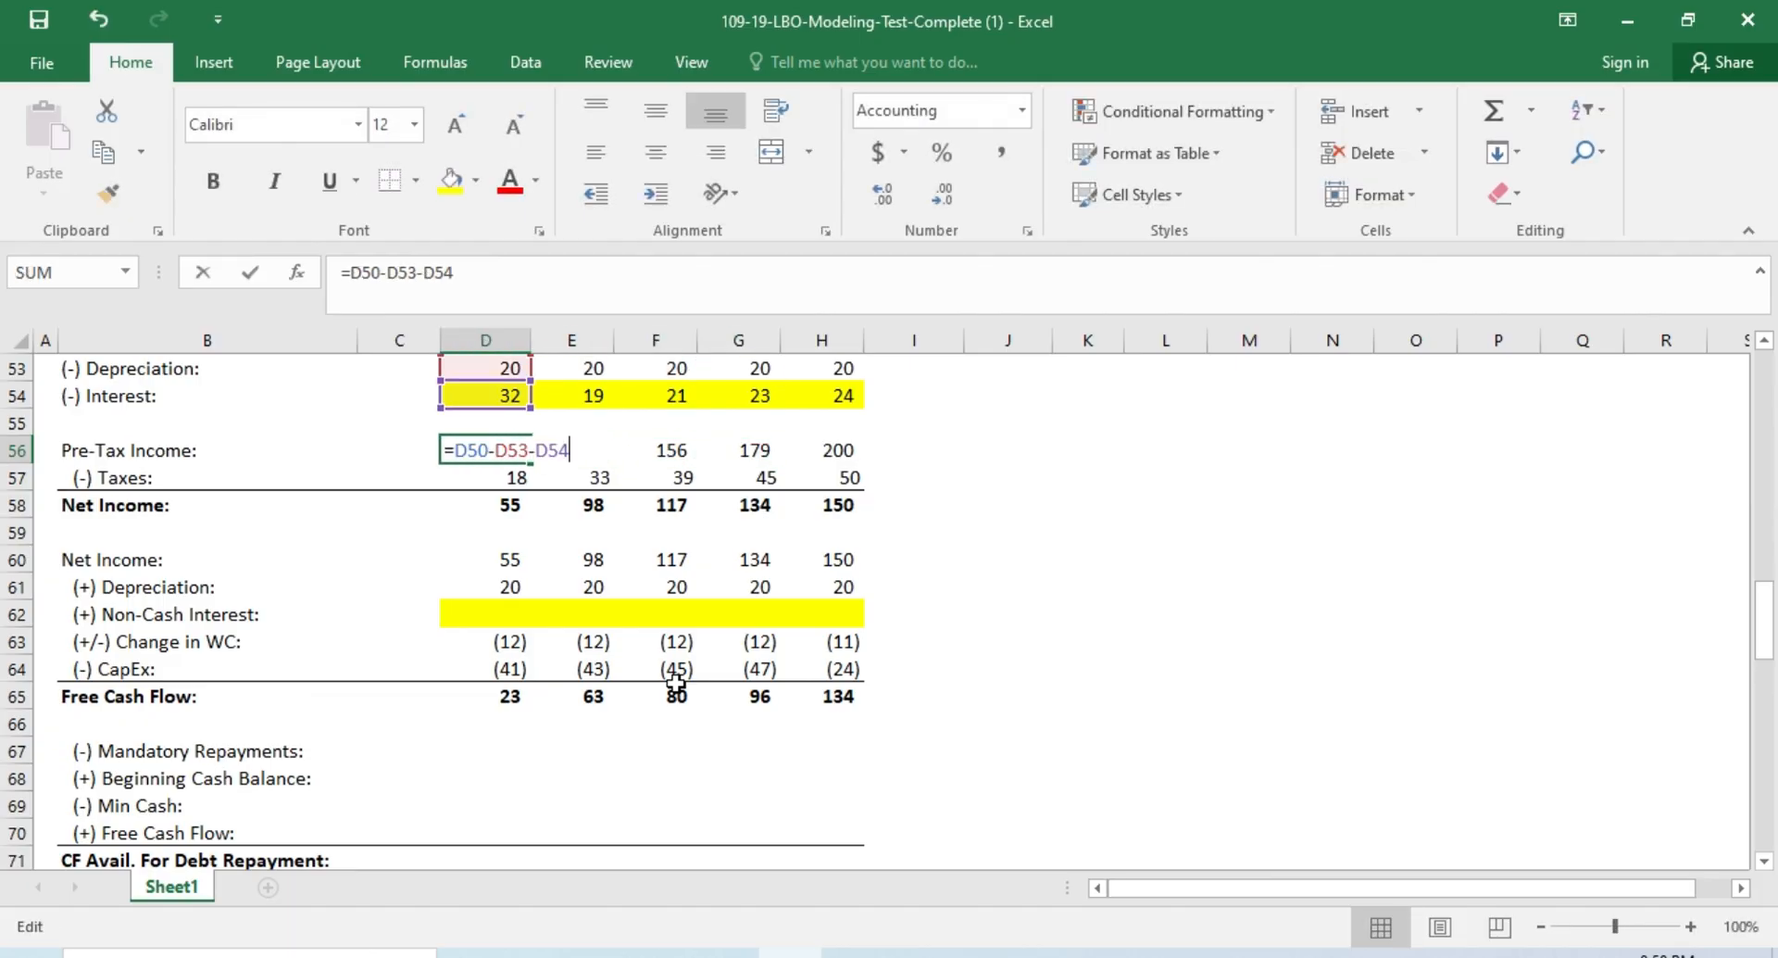
key(Escape)
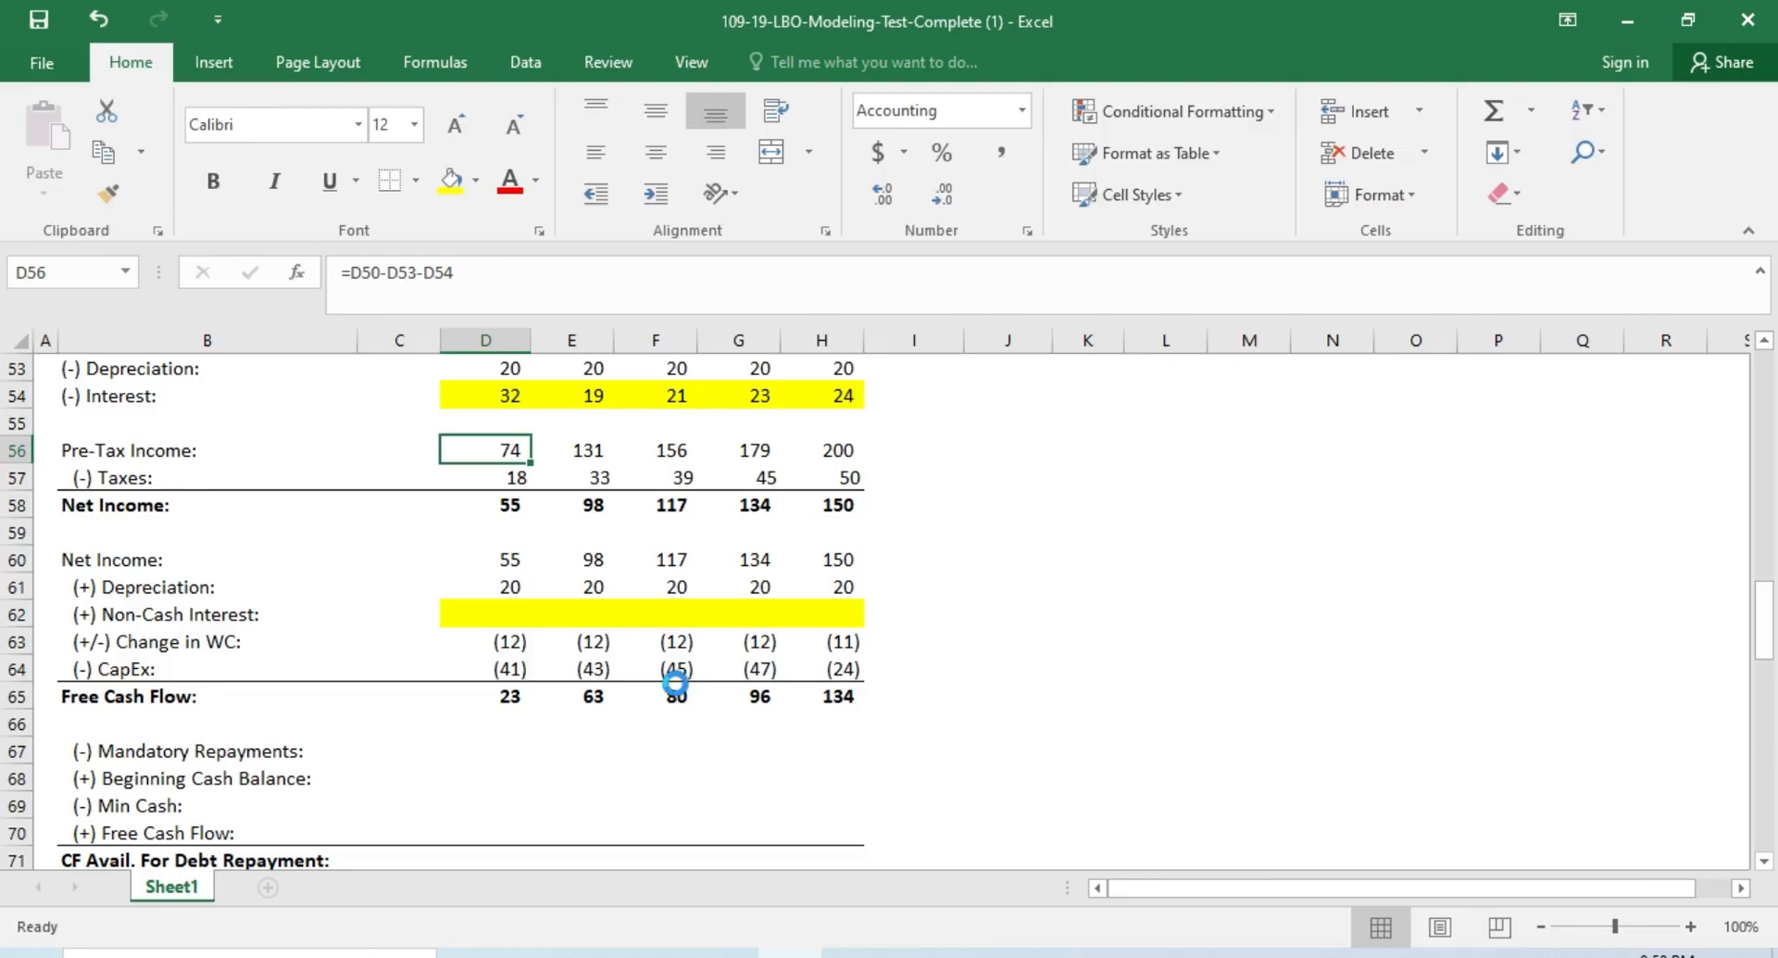
Step: Copy the Pre-Tax Income formula from D56 across E56:H56
key(ctrl+c)
key(Right)
key(shift+Right)
key(shift+Right)
key(shift+Right)
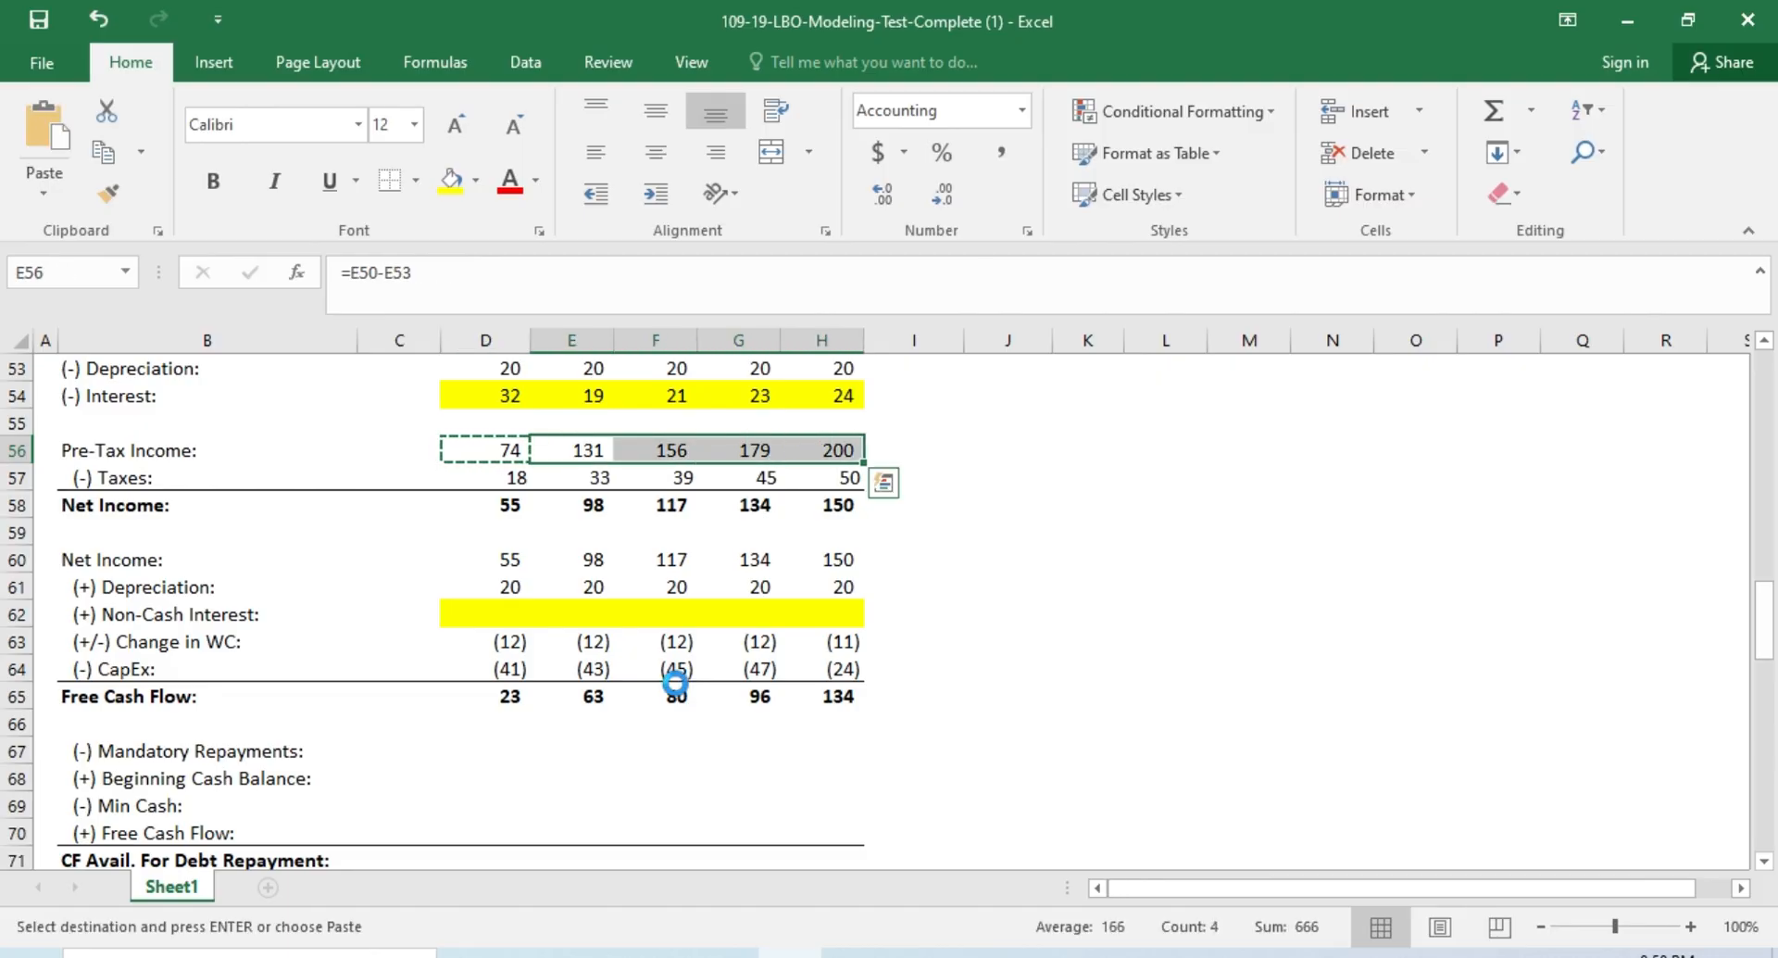
key(ctrl+v)
key(Escape)
Step: Review the first-year income statement cells from EBITDA in D50 down to Pre-Tax Income in D56
key(Left)
key(Up)
key(Up)
key(Up)
key(Up)
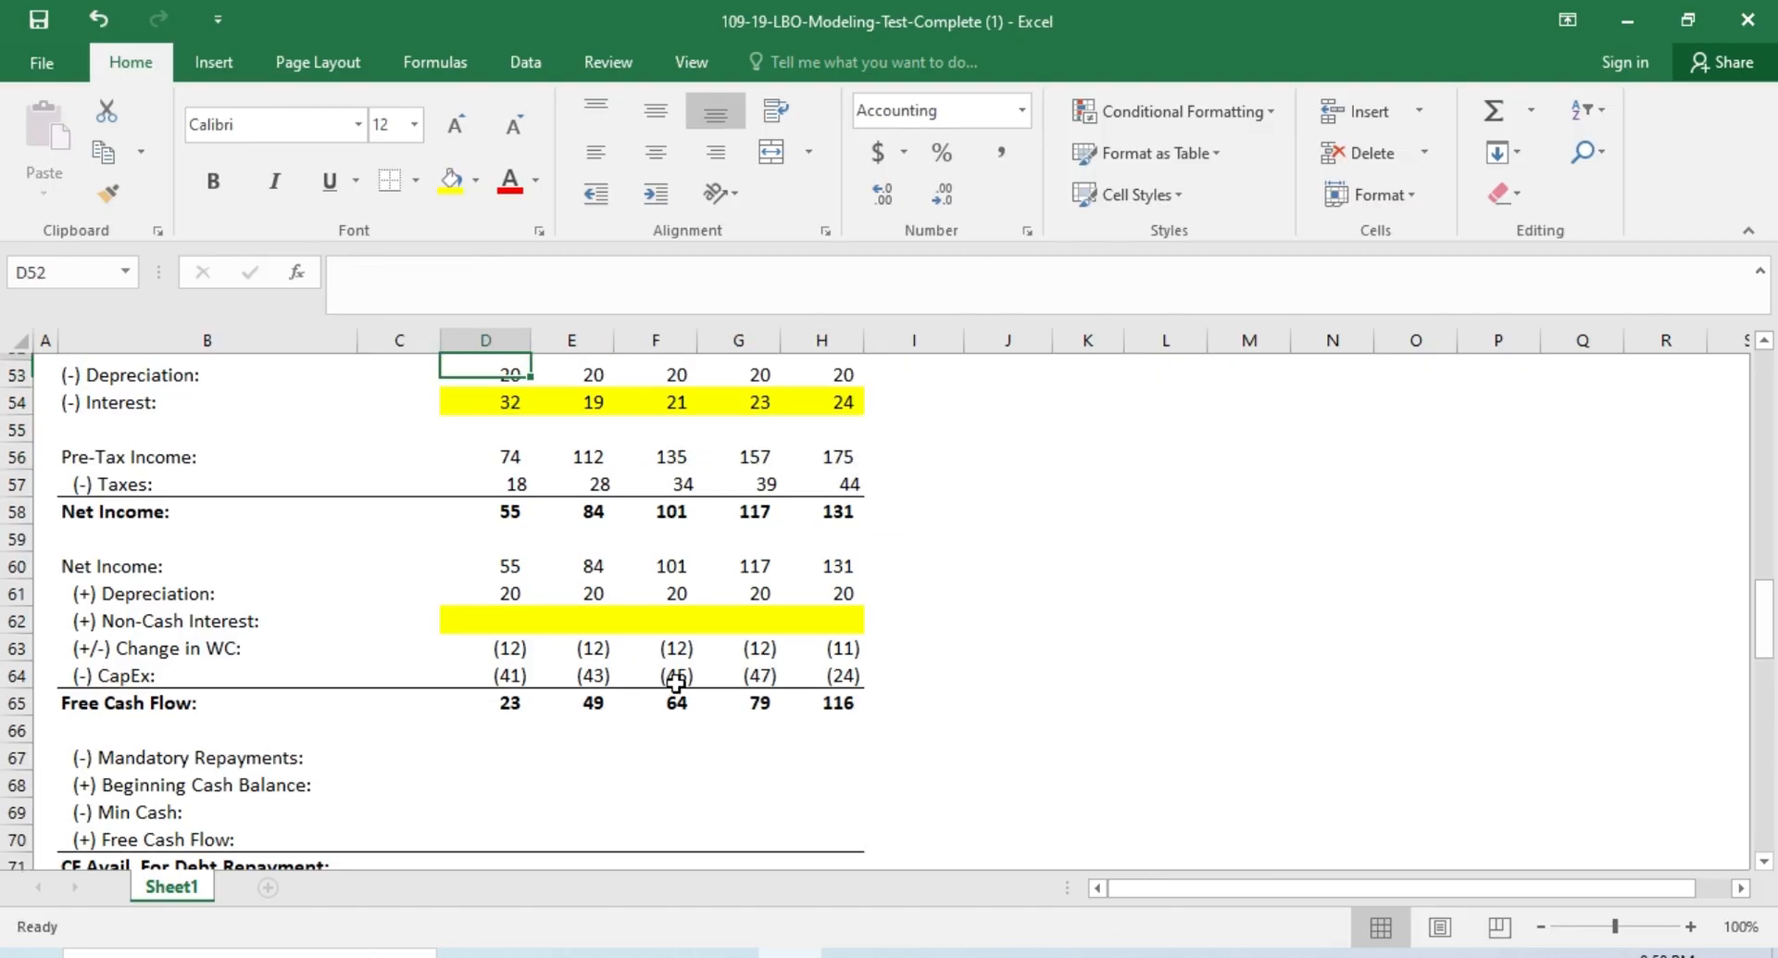
key(Up)
key(Down)
key(Down)
key(Up)
key(Up)
key(Up)
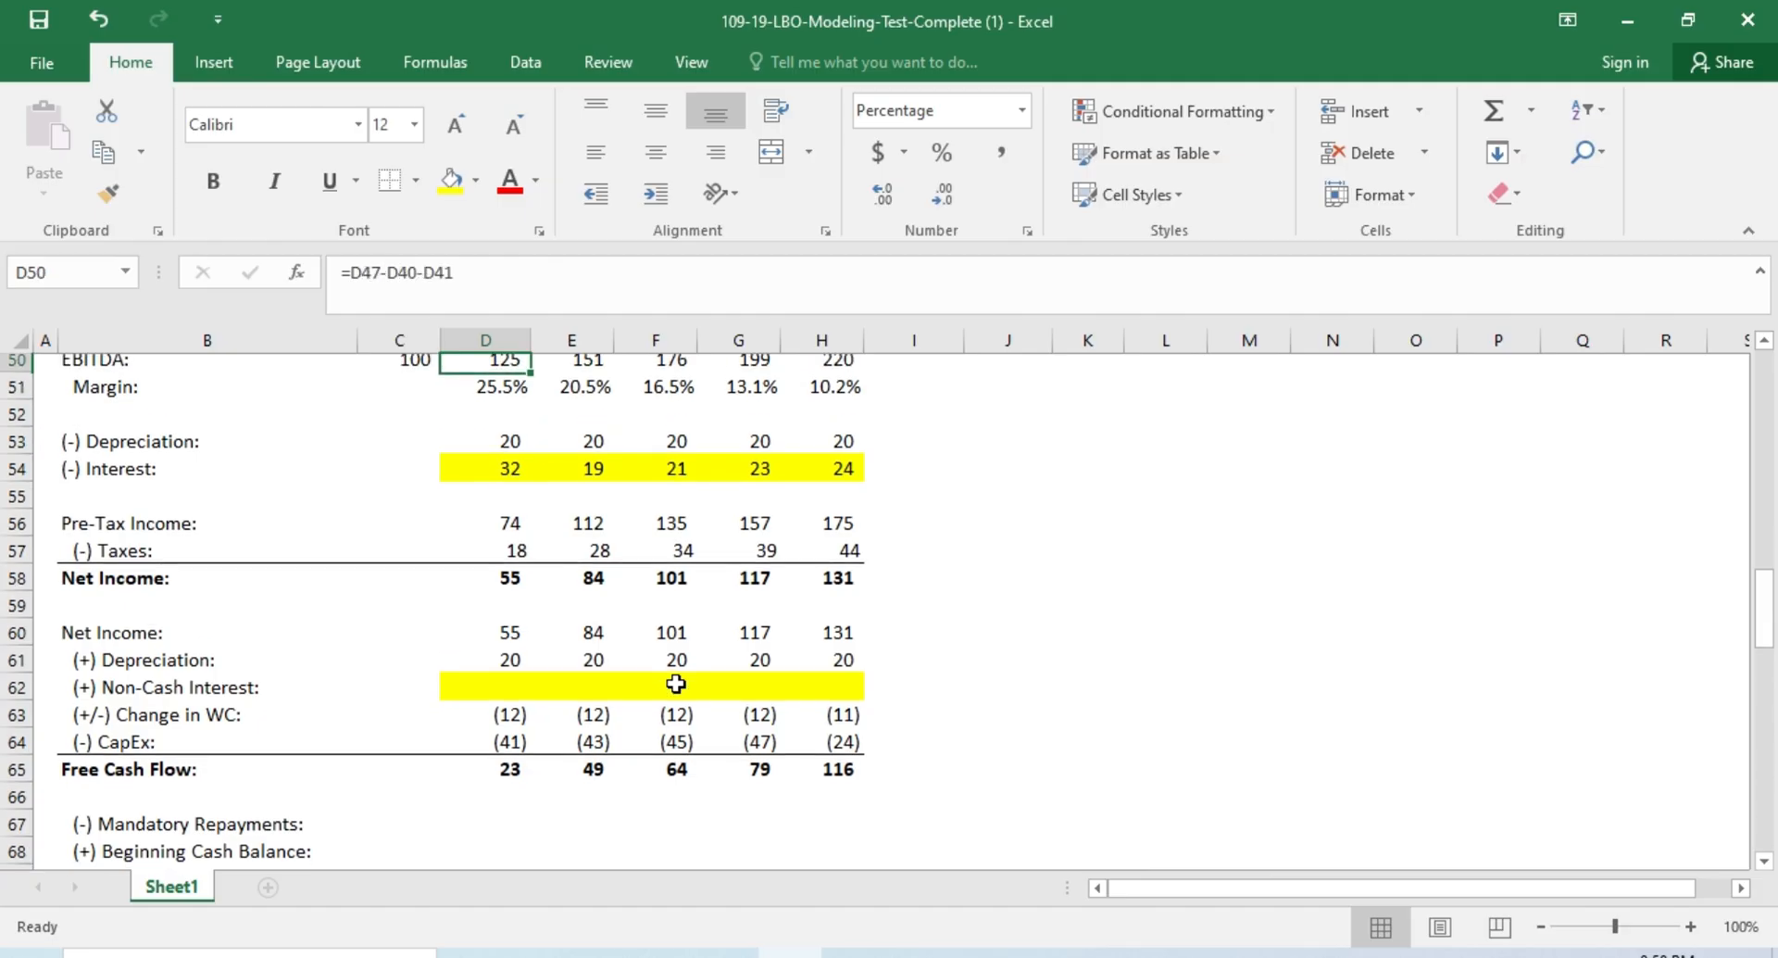
key(Down)
key(Down)
key(Down)
key(Down)
key(Down)
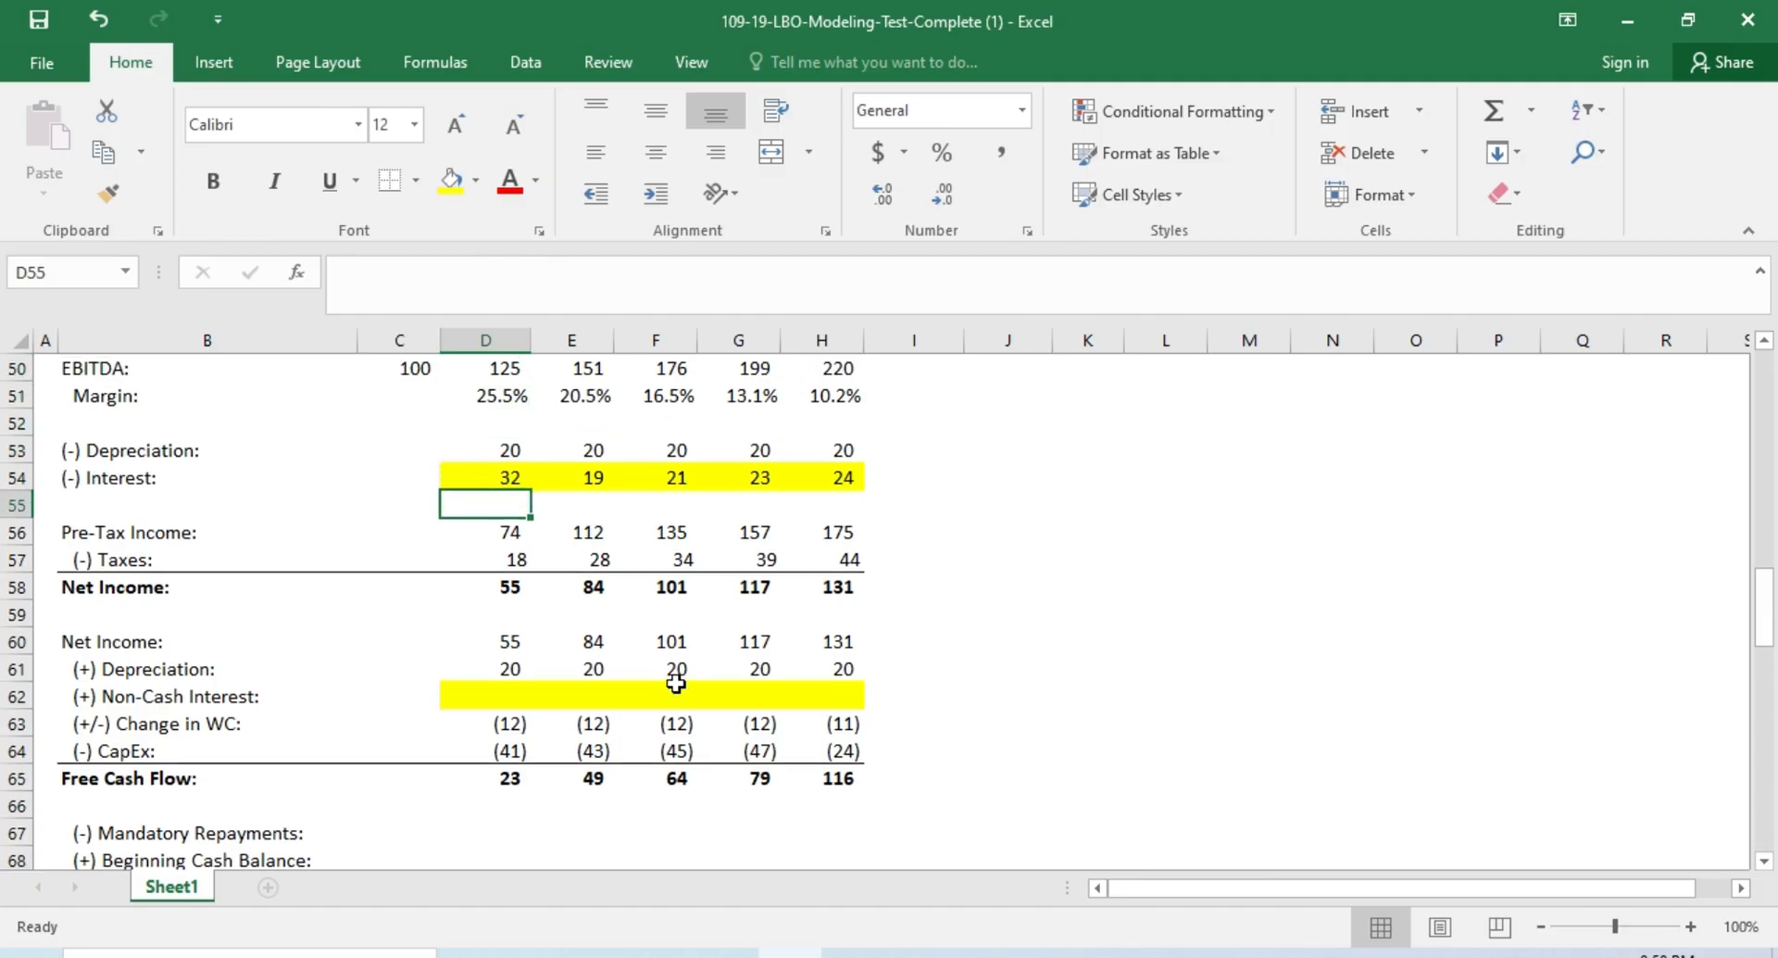
key(Down)
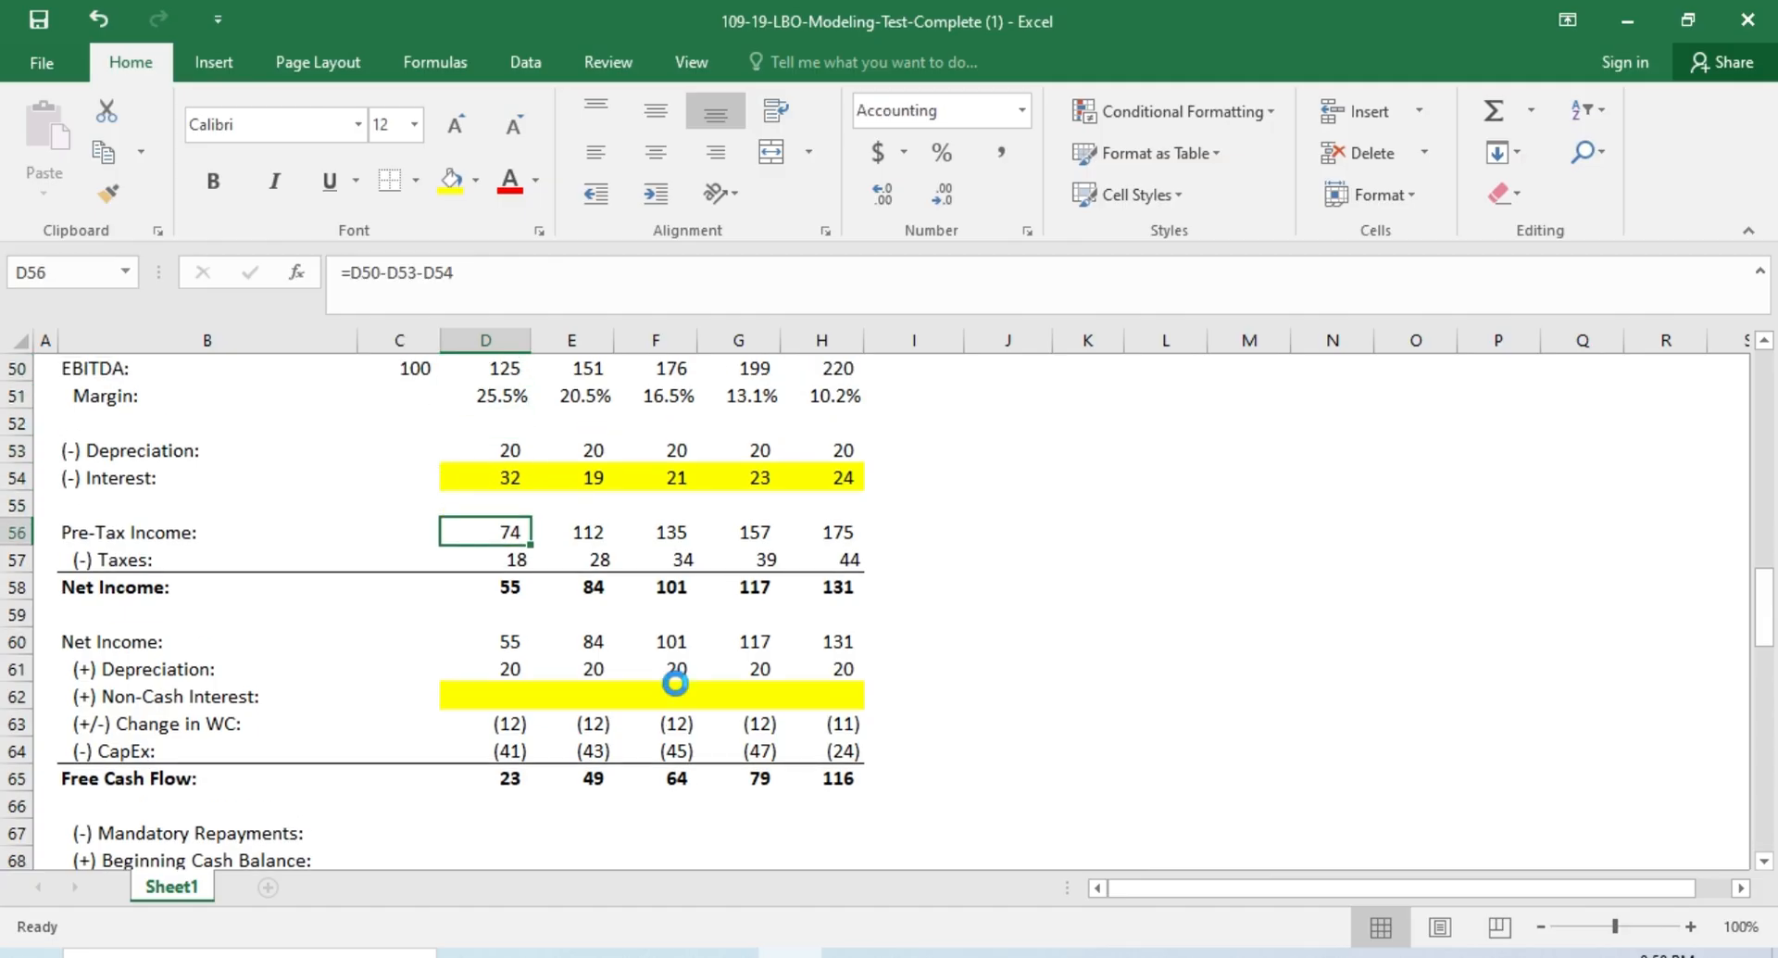
key(ctrl+p)
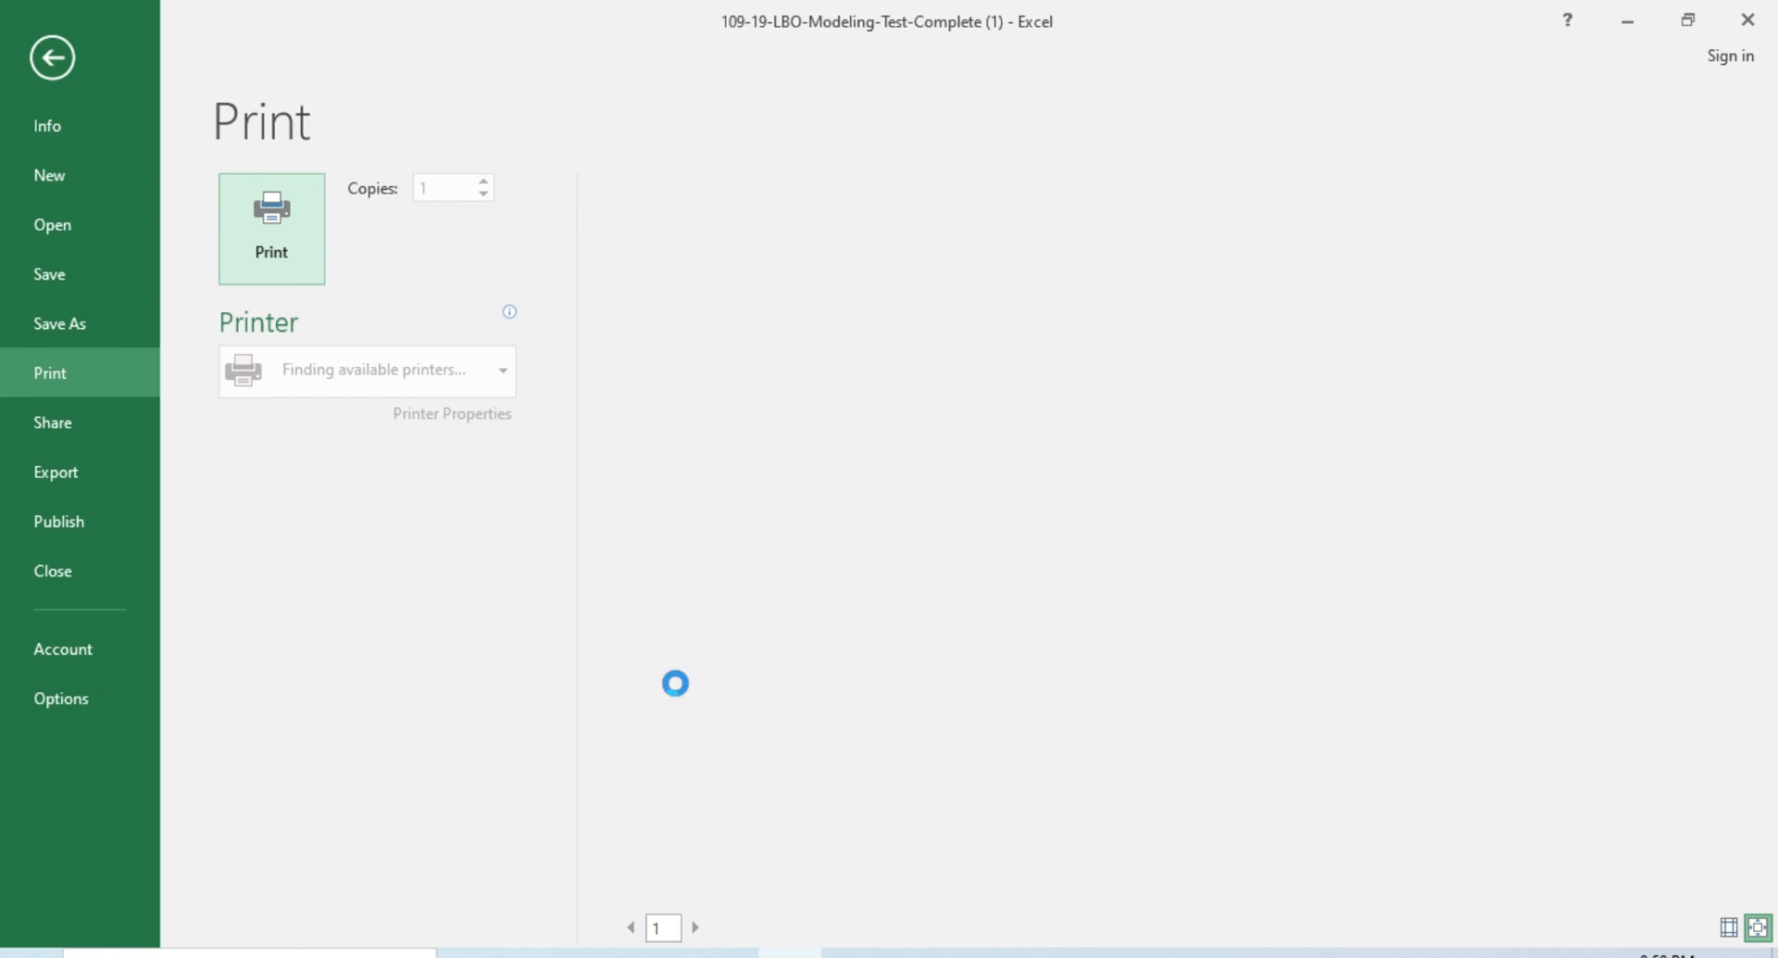
click(53, 63)
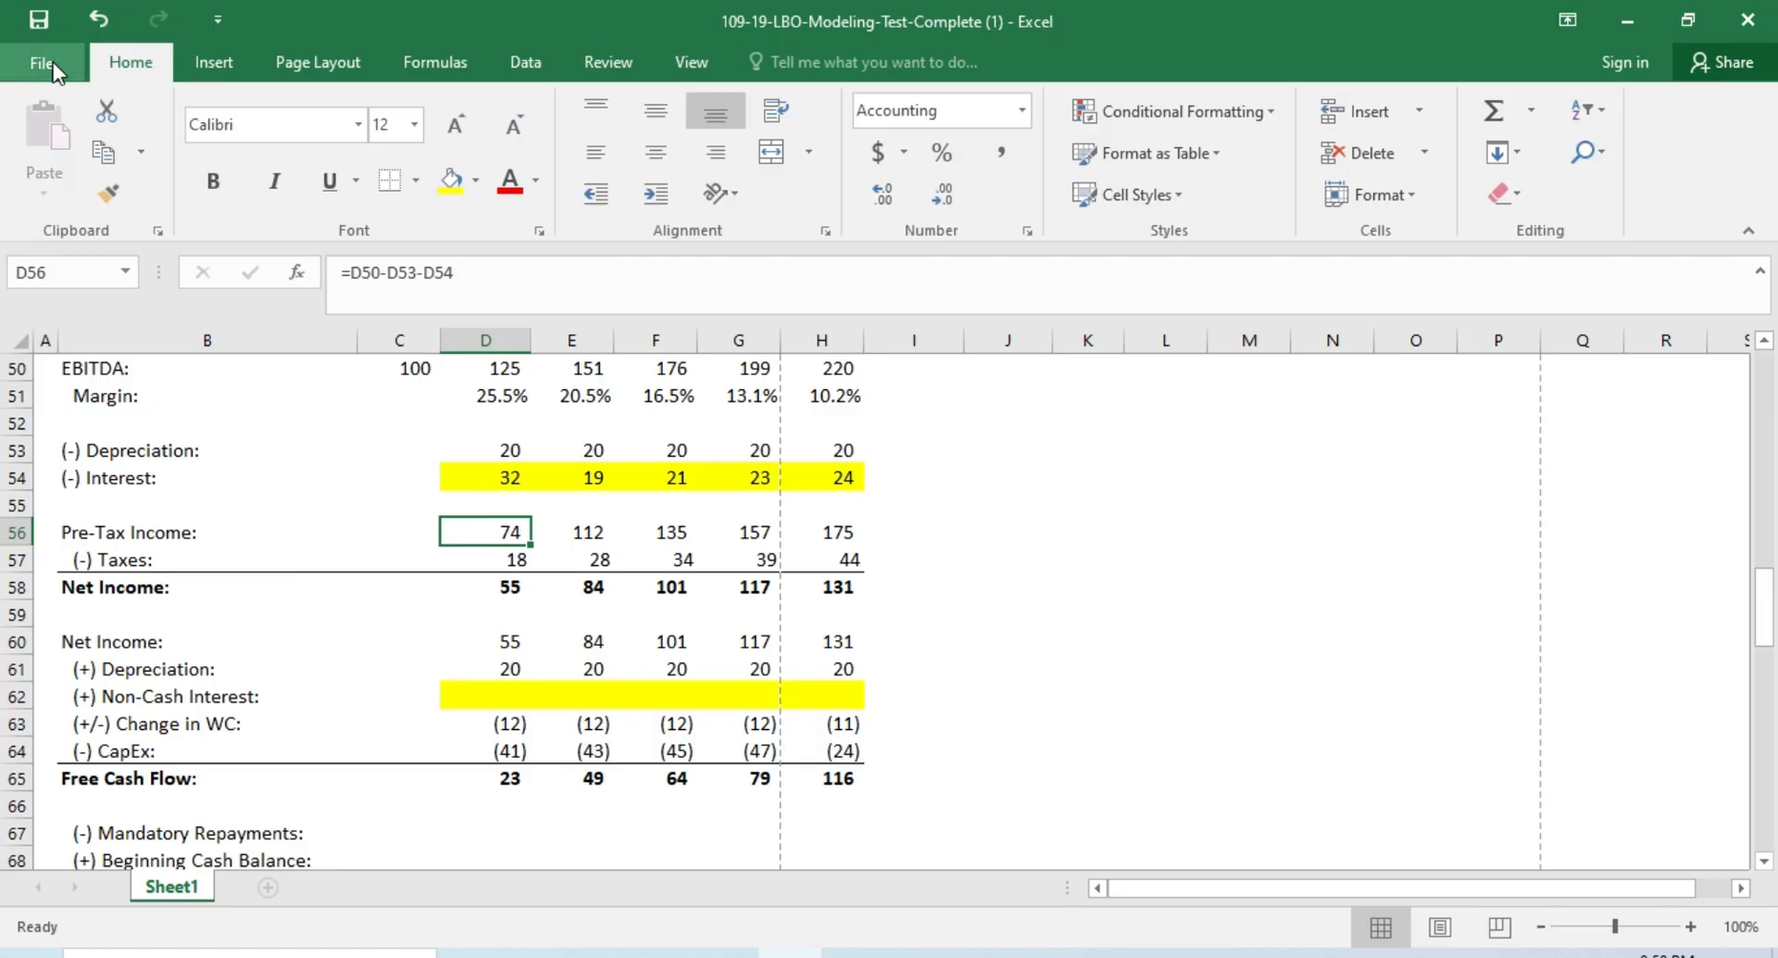
click(53, 63)
key(Escape)
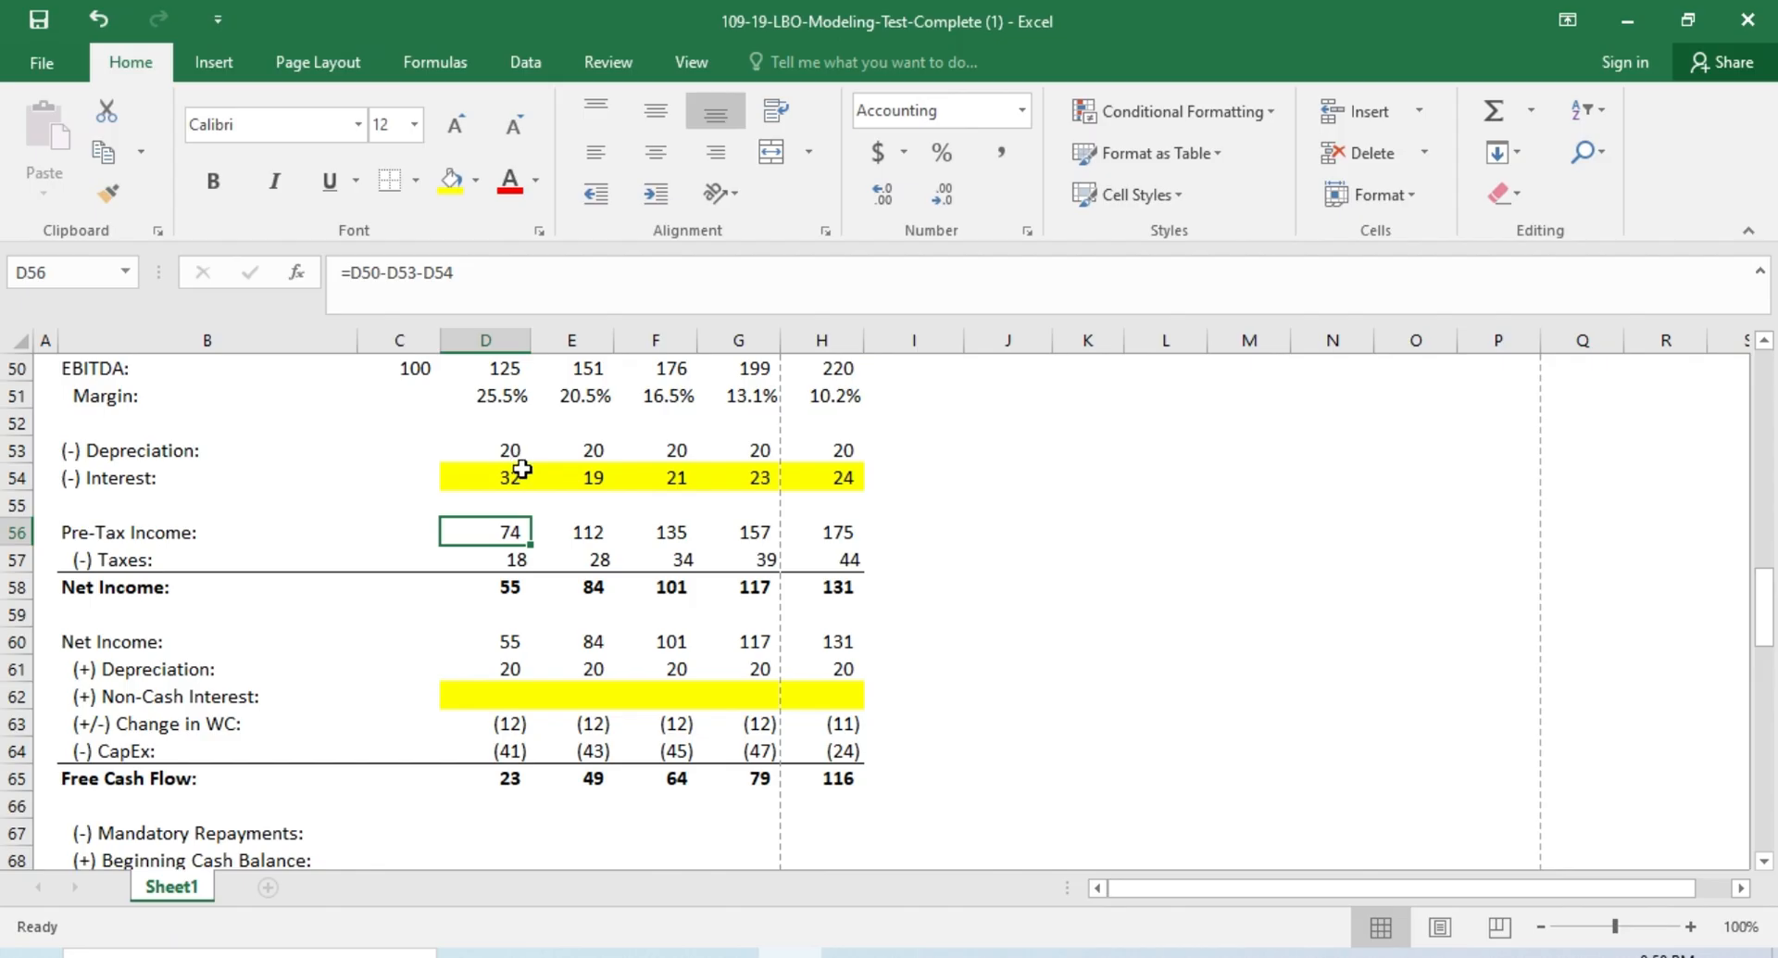
double_click(517, 529)
key(Return)
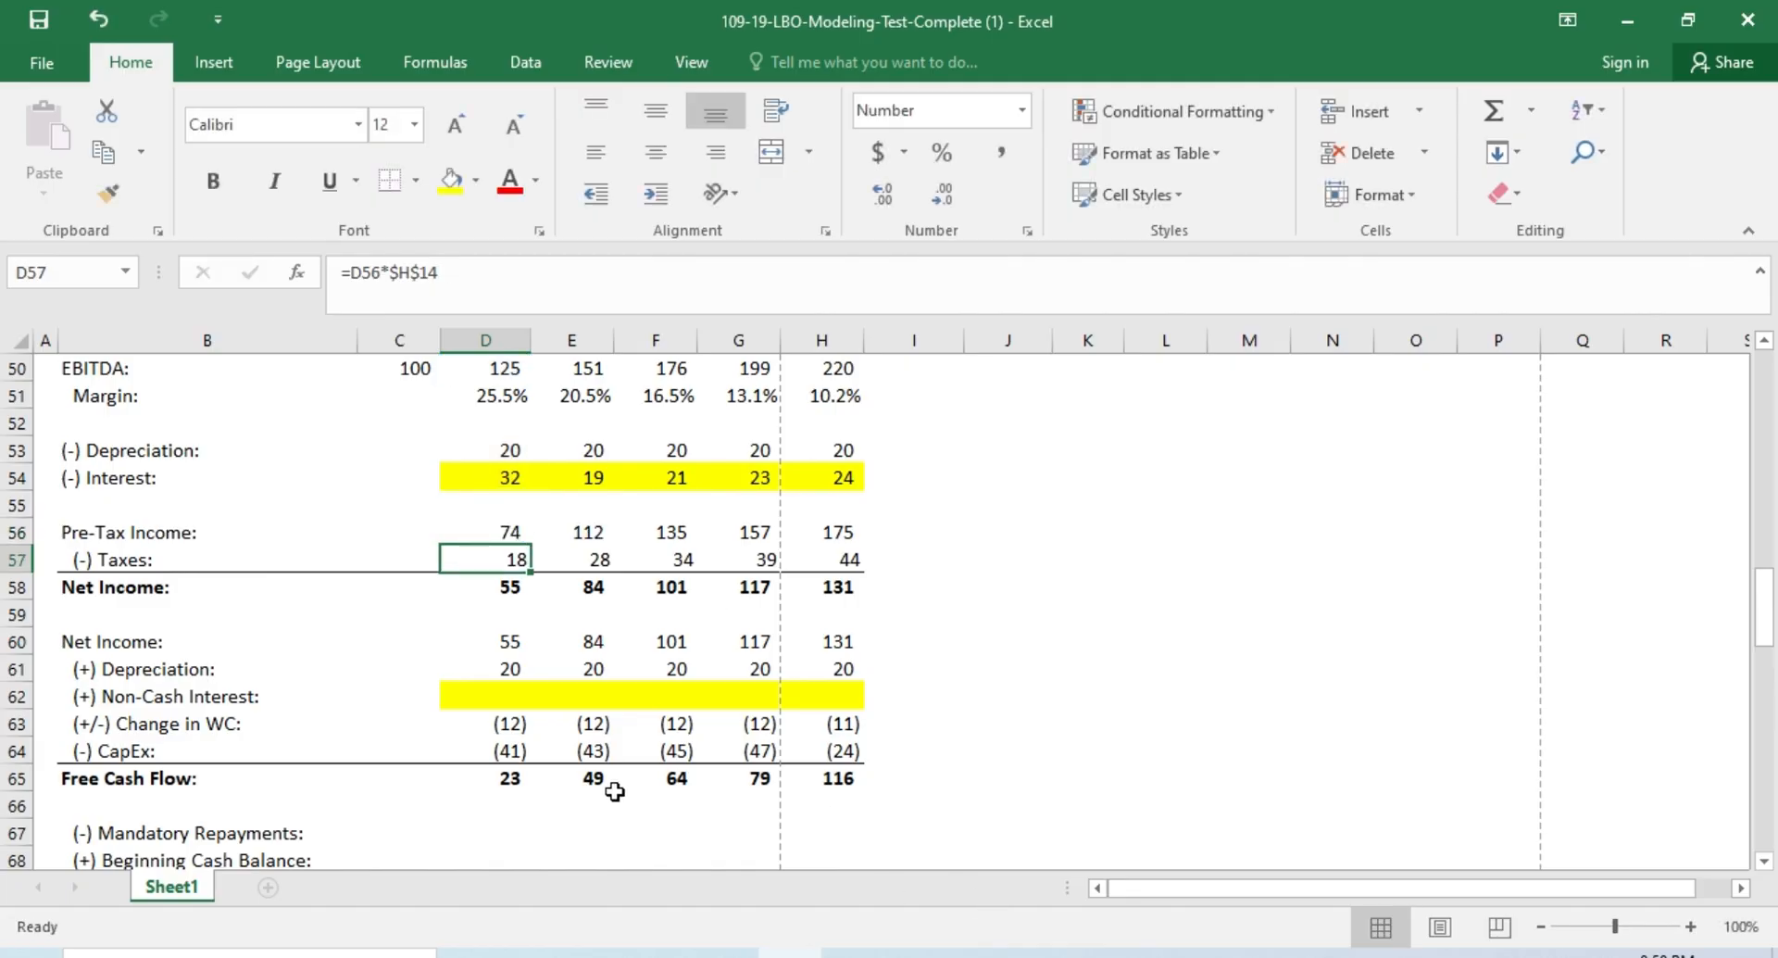
Step: Remove the yellow fill from the interest cells D54:H54
click(498, 473)
key(shift+Right)
key(shift+Right)
key(shift+Right)
key(shift+Right)
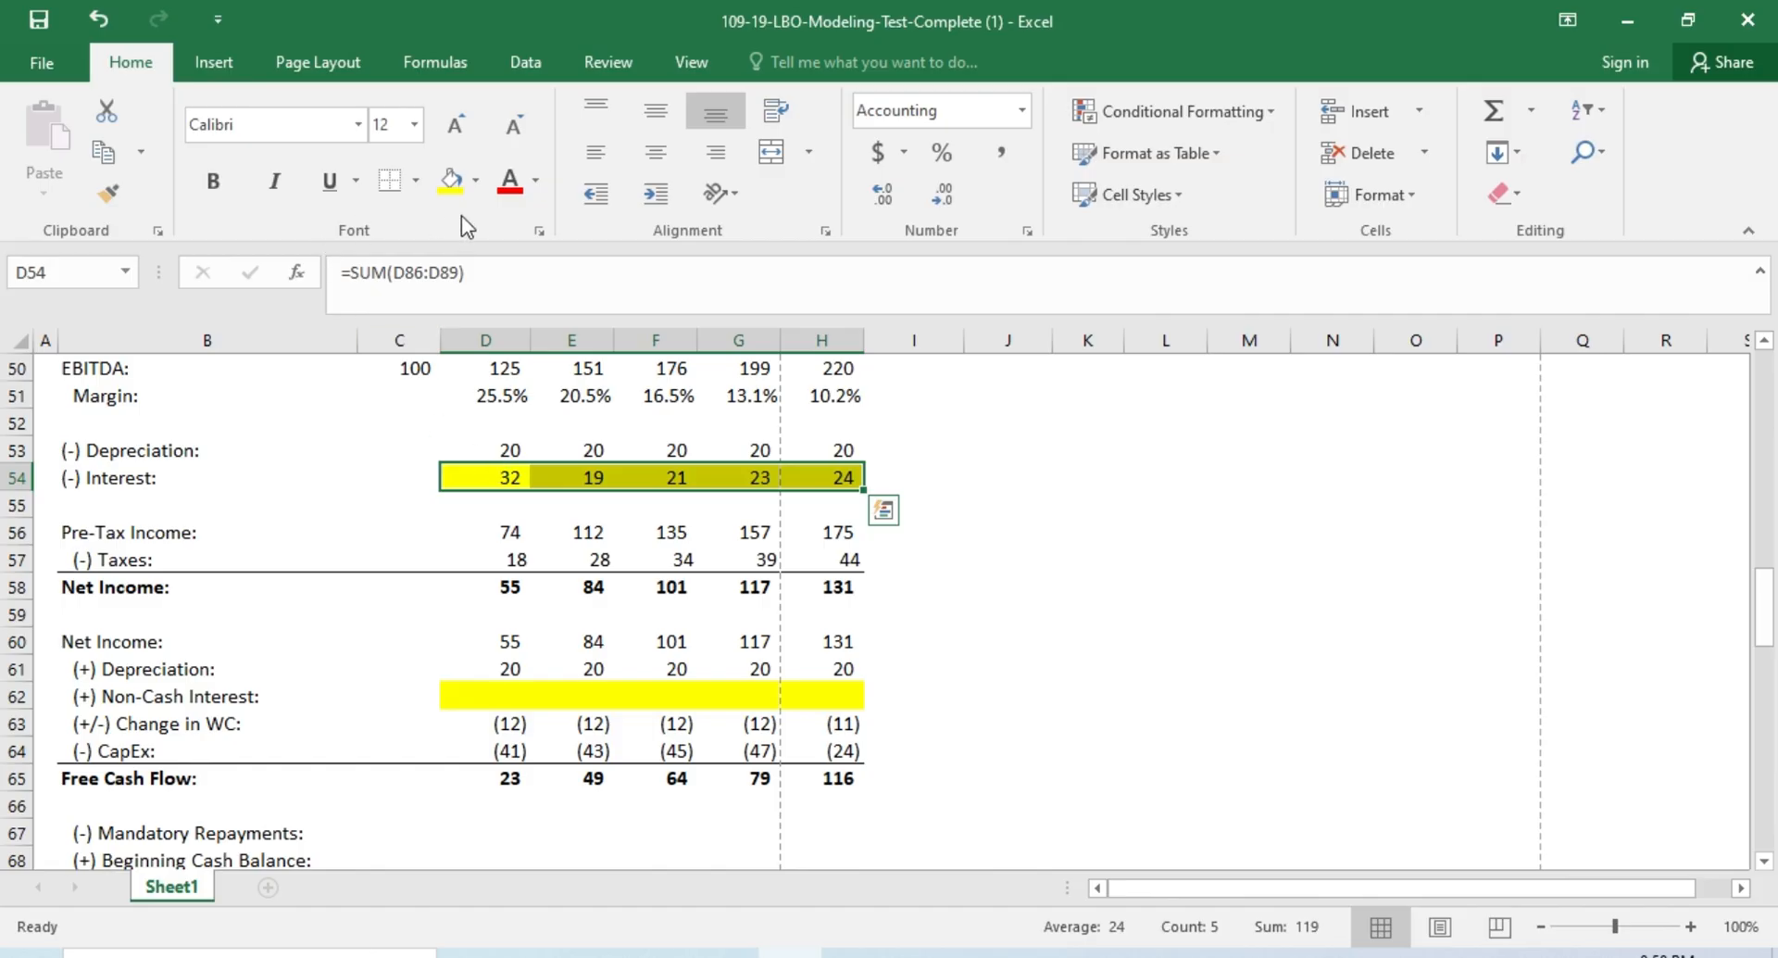
click(476, 186)
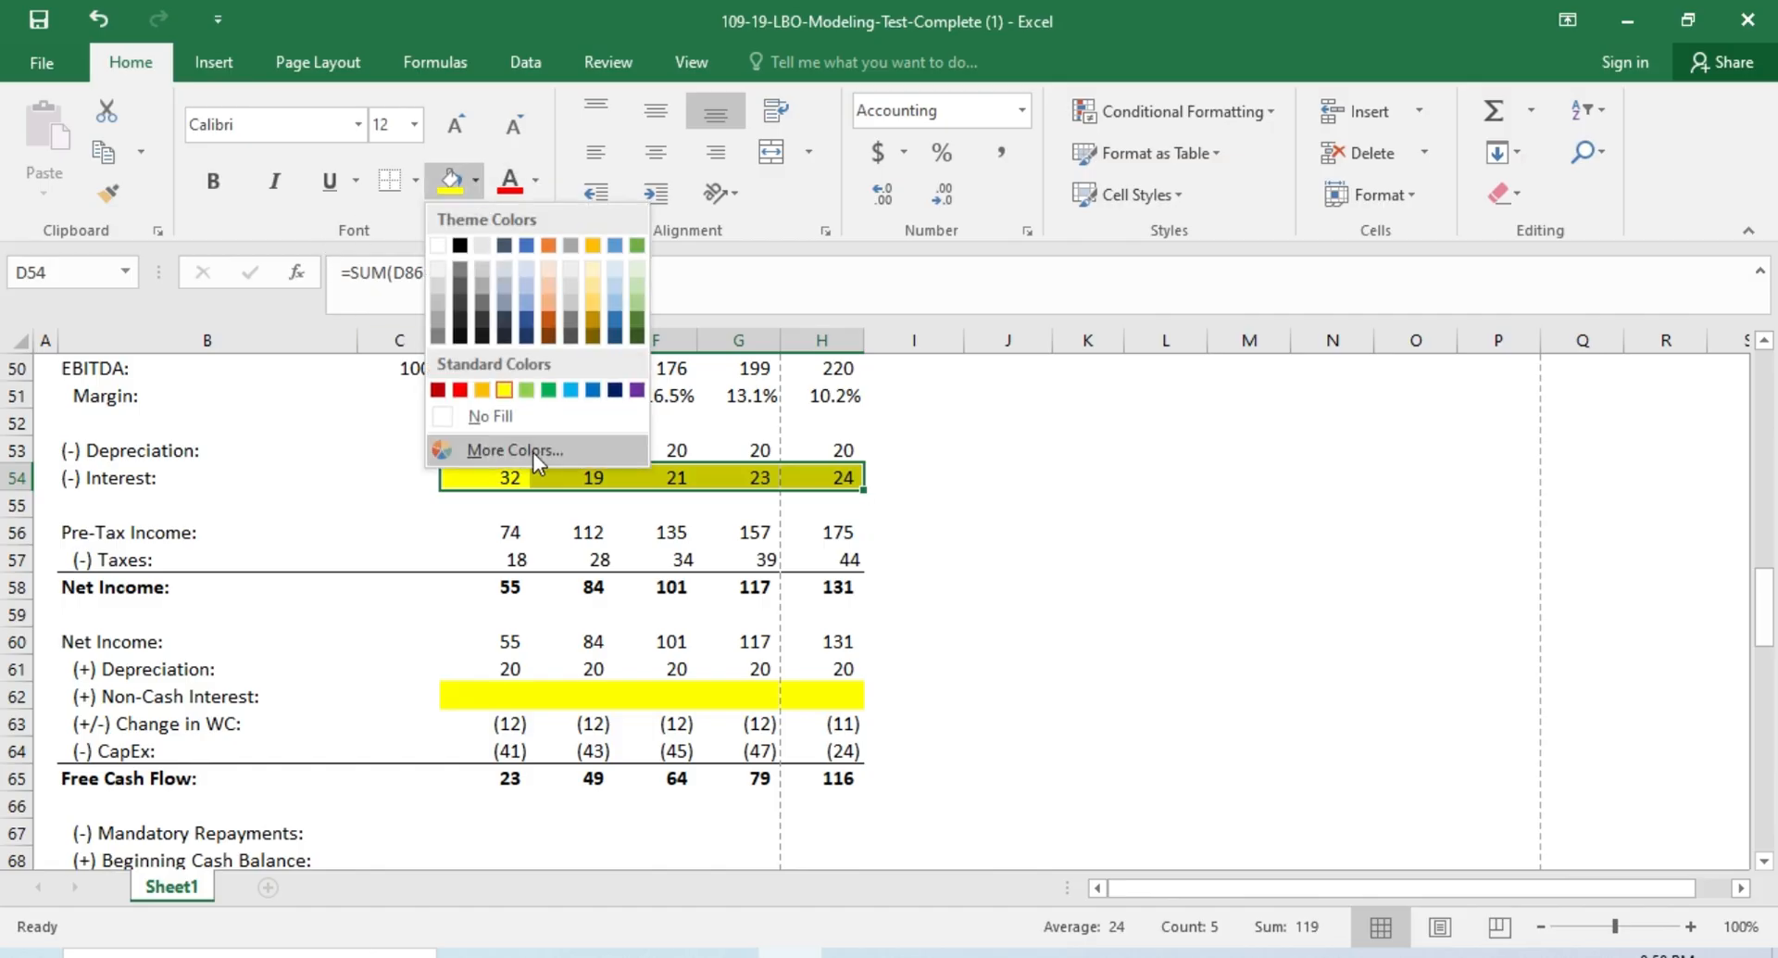
click(542, 426)
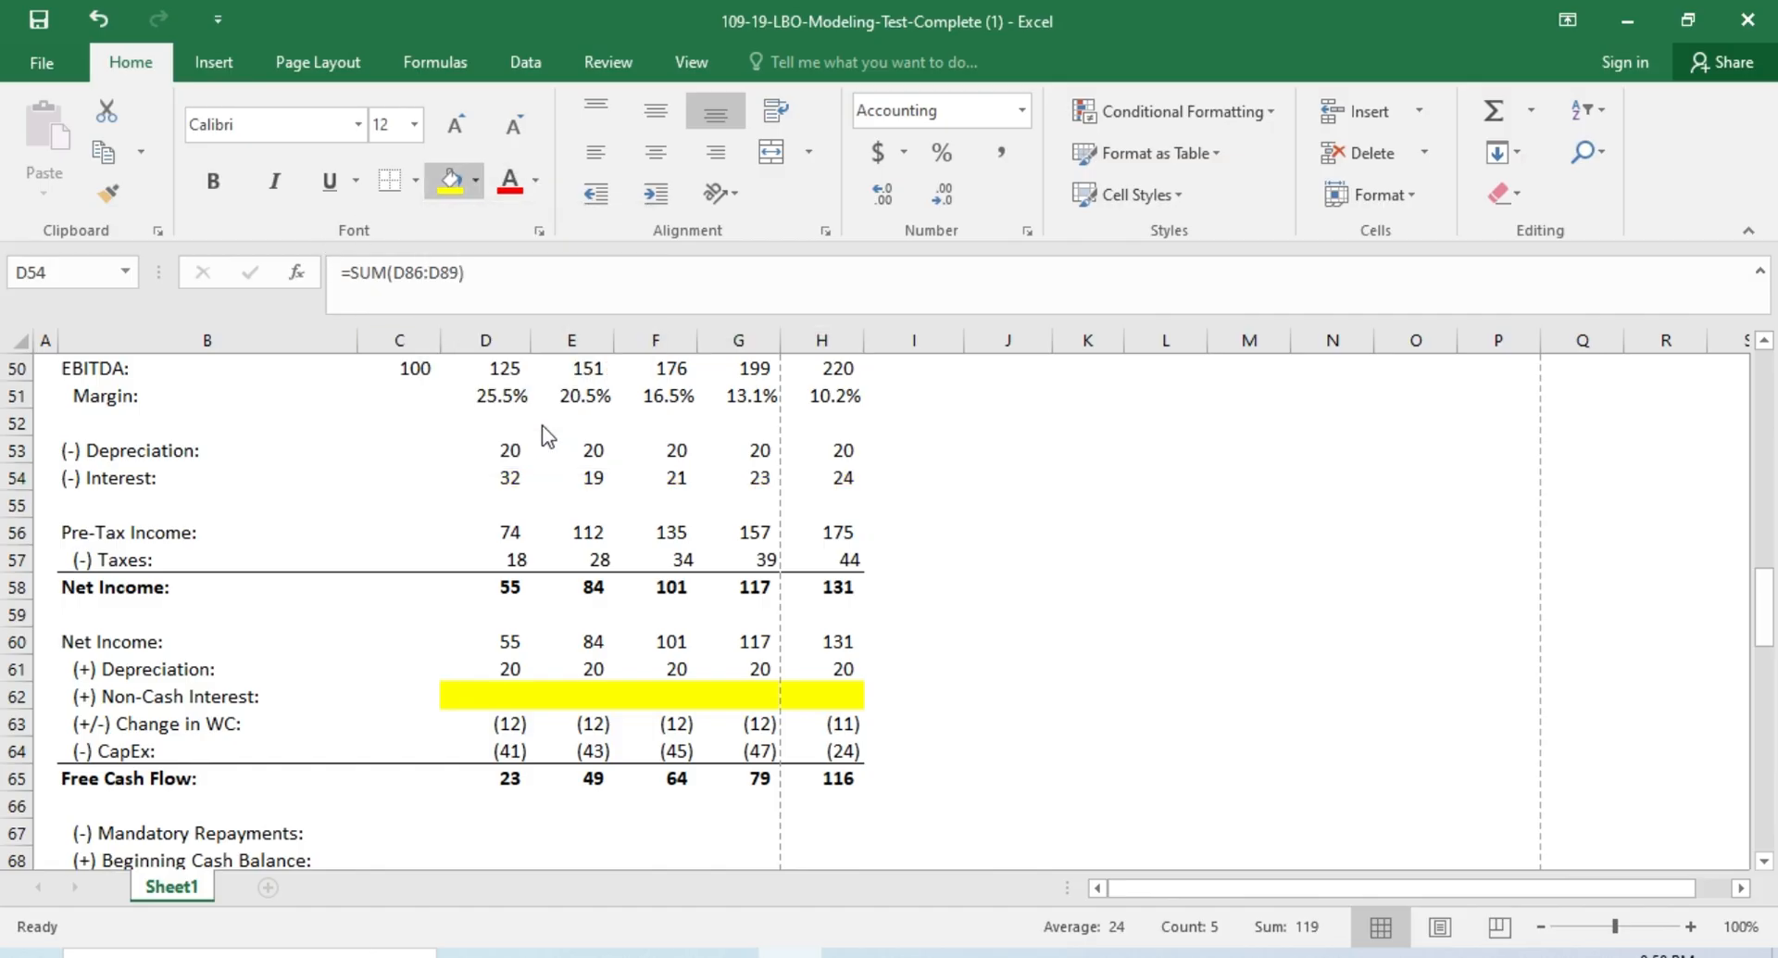
Step: Calculate the first-year Non-Cash Interest in D62 by summing both PIK interest lines with =SUM(D88:D89)
click(520, 690)
text(=sum)
key(Tab)
key(Down)
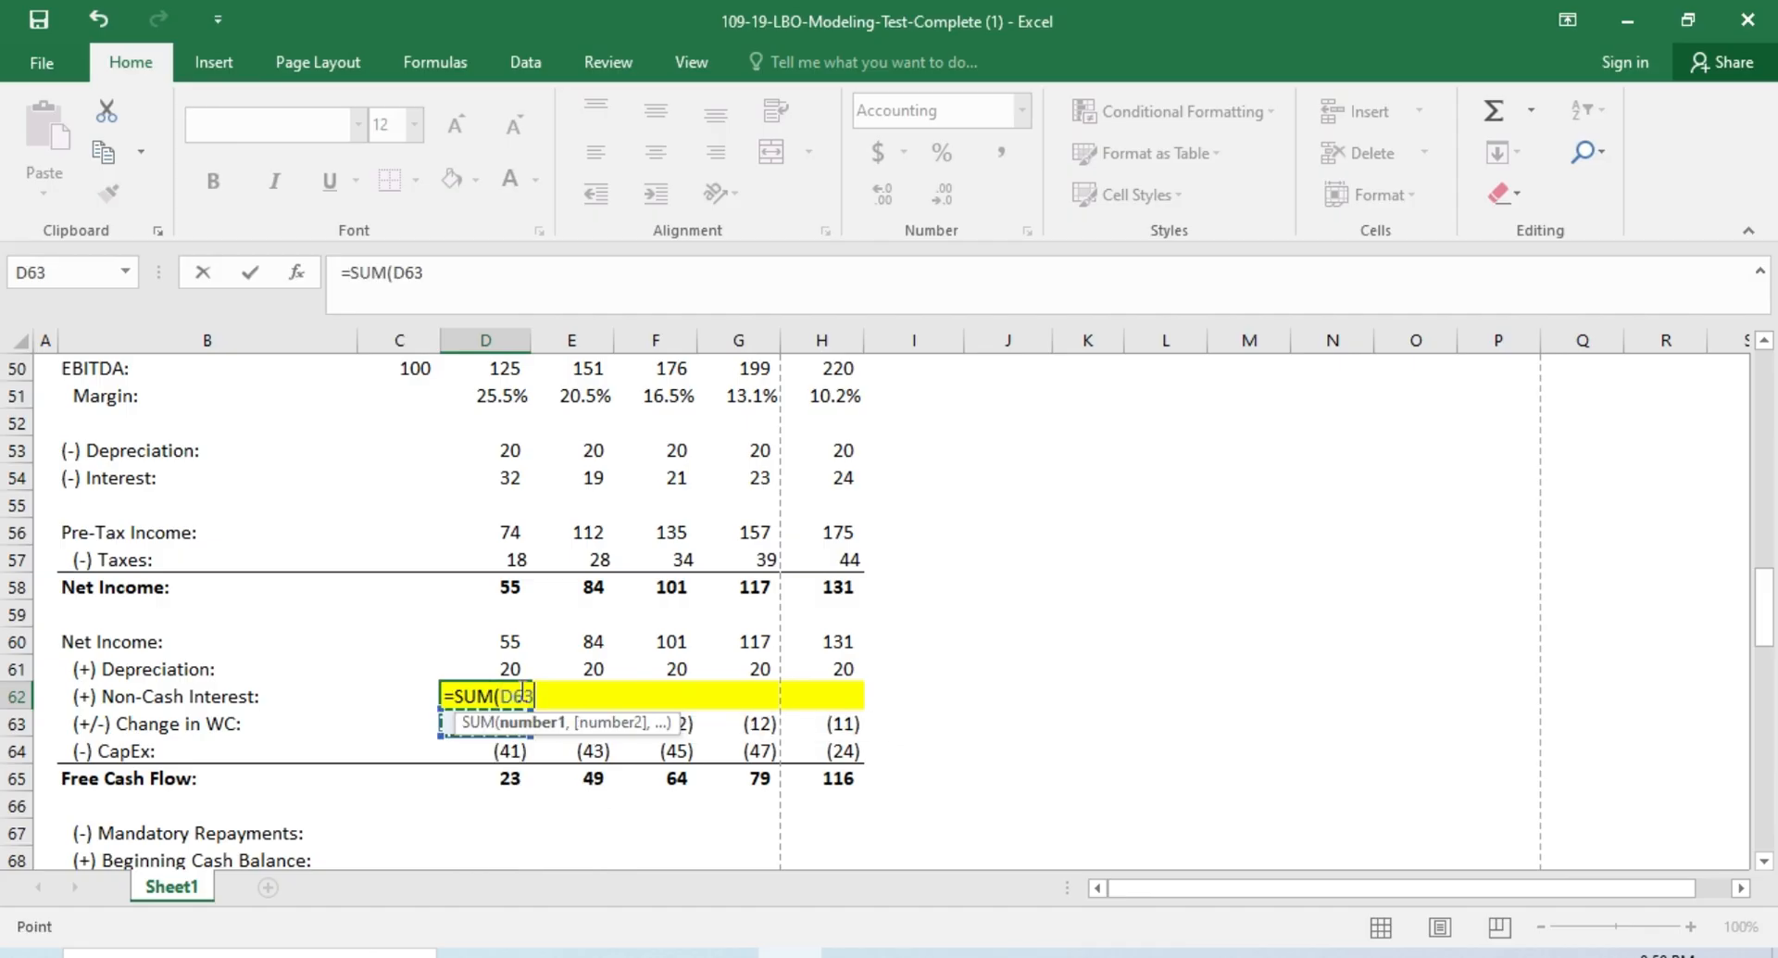
key(Down)
key(Down)
key(Down)
key(Down)
key(Down)
key(Down)
key(Down)
key(Down)
key(Down)
key(Down)
key(Down)
key(Down)
key(Down)
key(Down)
key(Down)
key(Down)
key(Down)
key(Down)
key(Down)
key(Down)
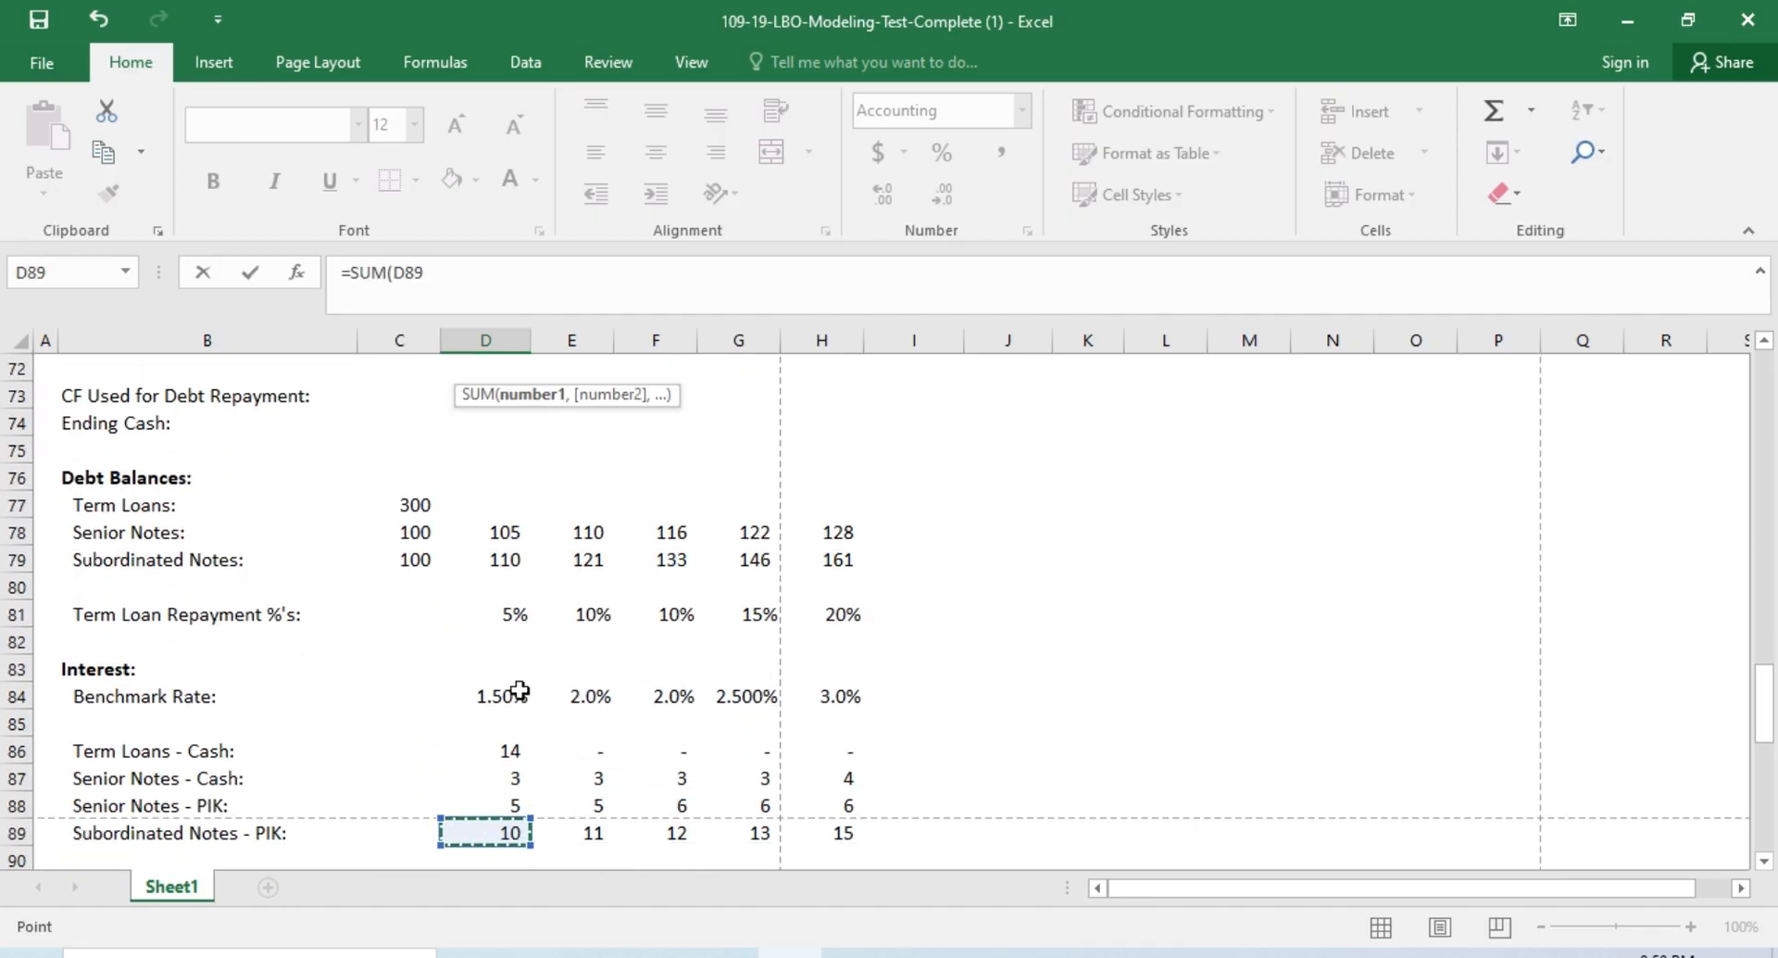
key(Down)
key(Down)
key(Up)
key(Up)
key(Up)
key(shift+Down)
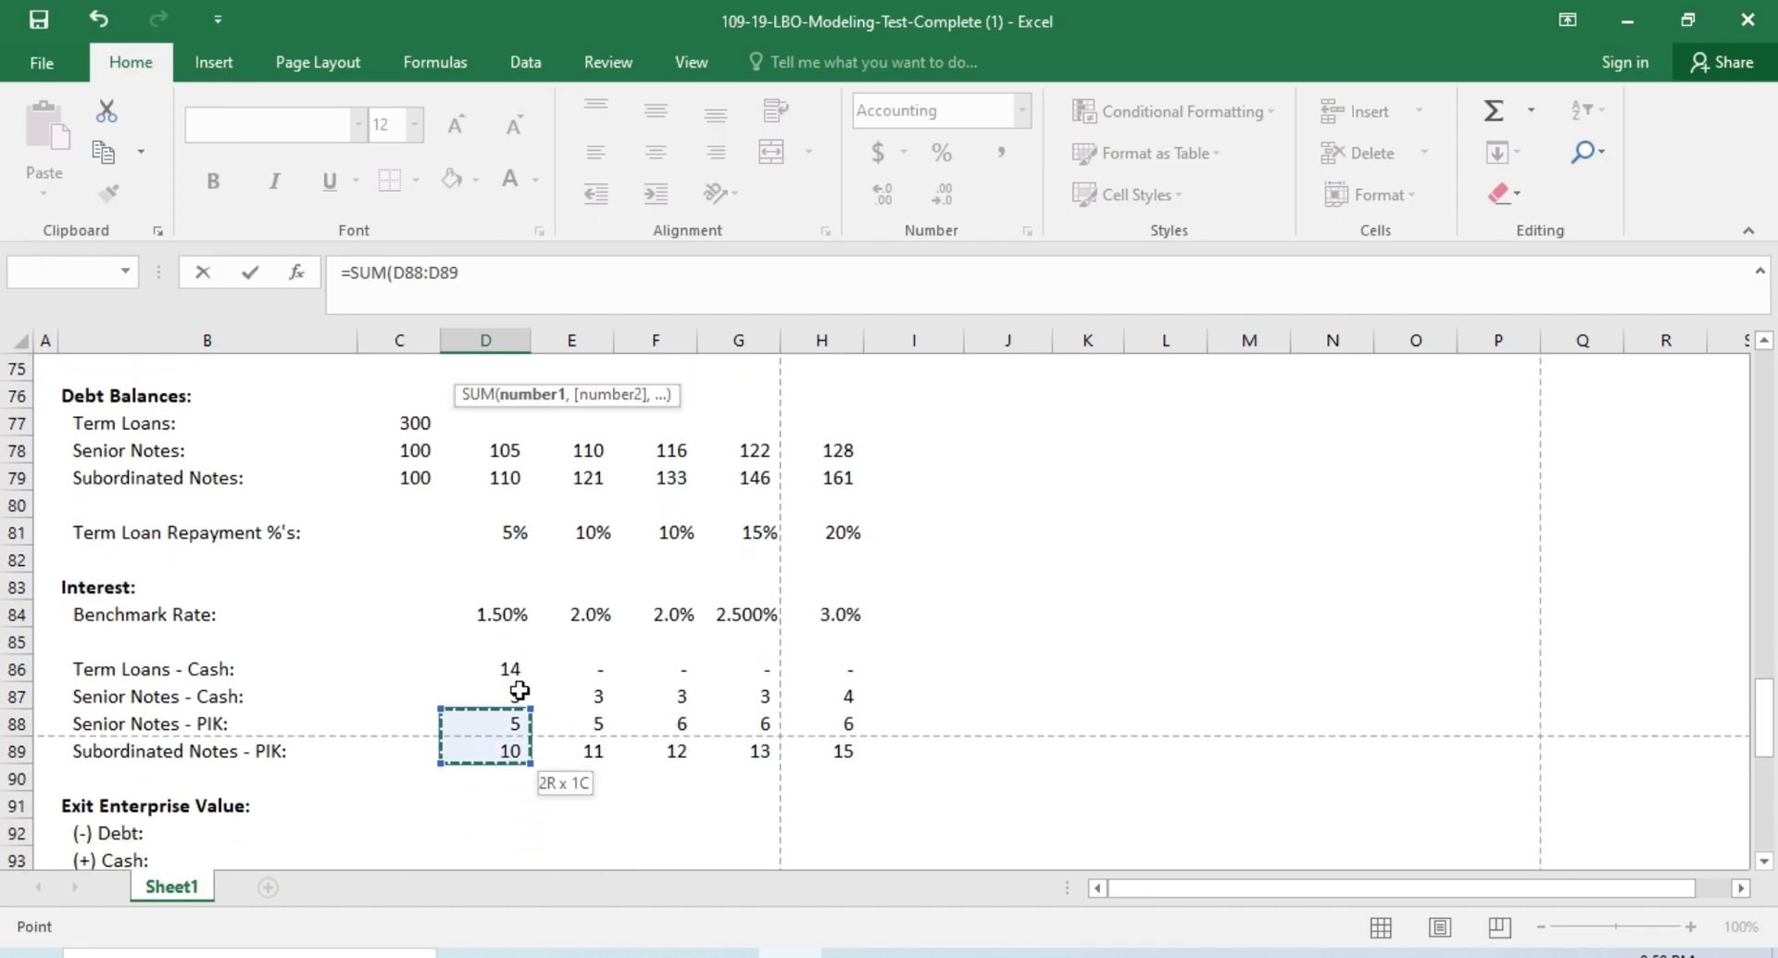
key(Return)
Step: Copy the Non-Cash Interest formula from D62 across E62:H62
key(Up)
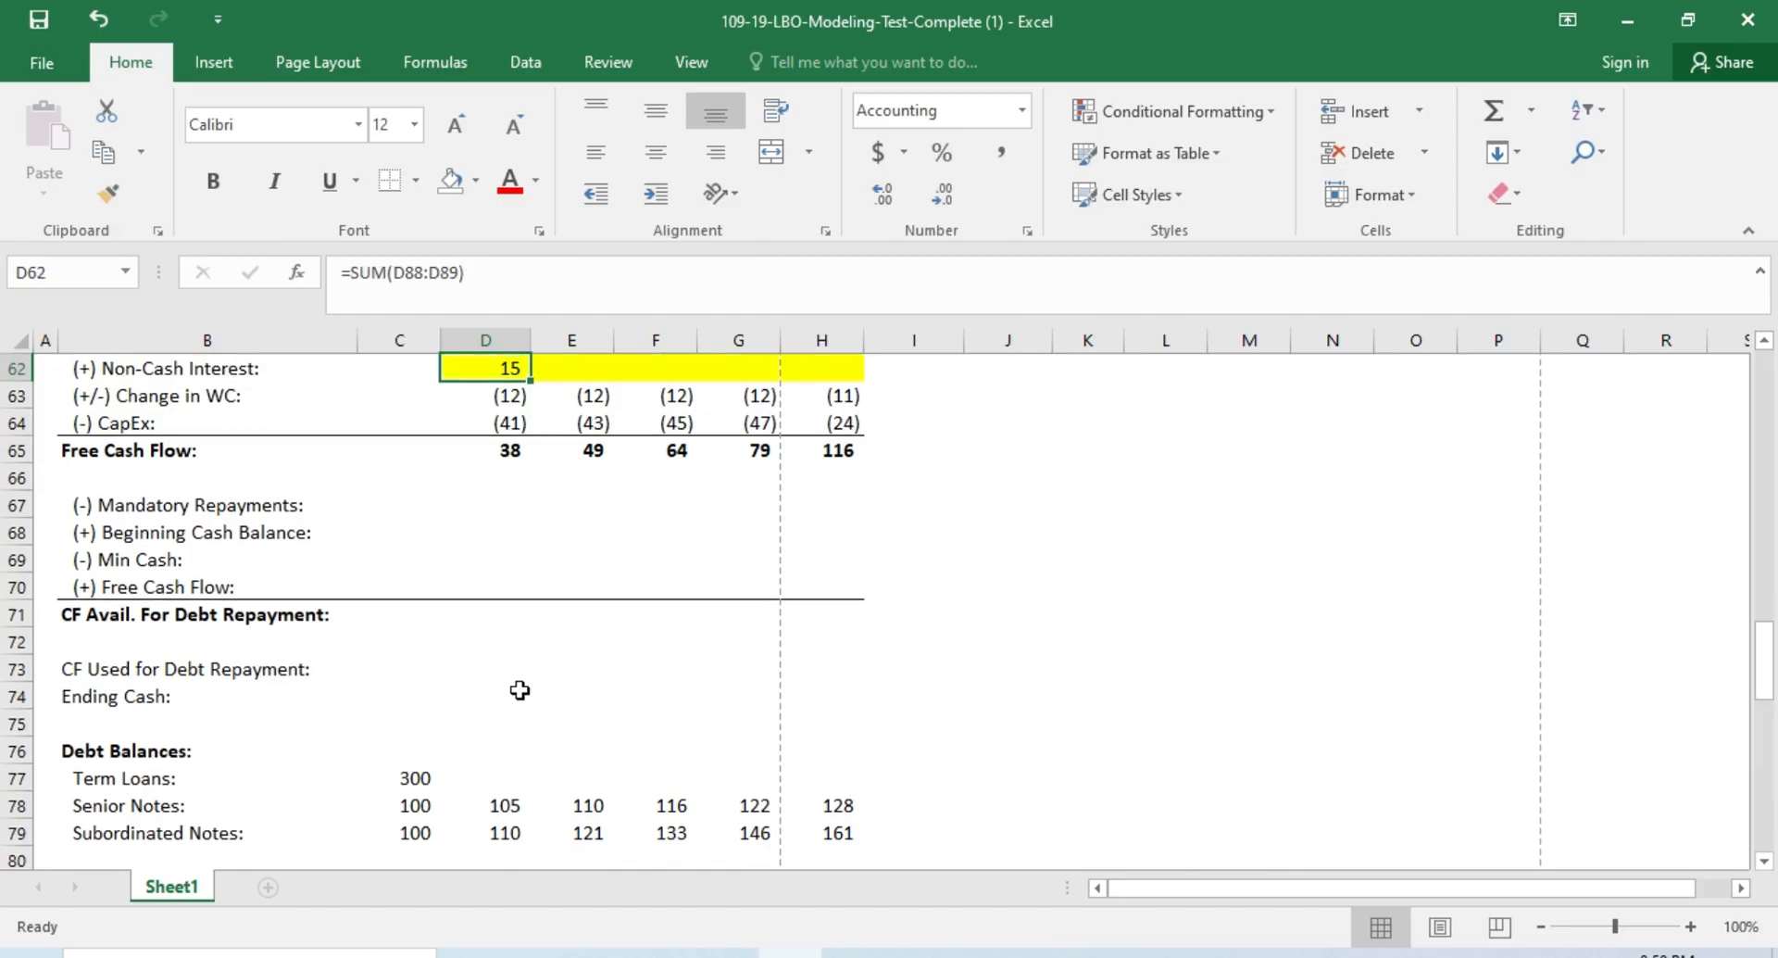
key(ctrl+c)
key(Right)
key(shift+Right)
key(shift+Right)
key(shift+Right)
key(Return)
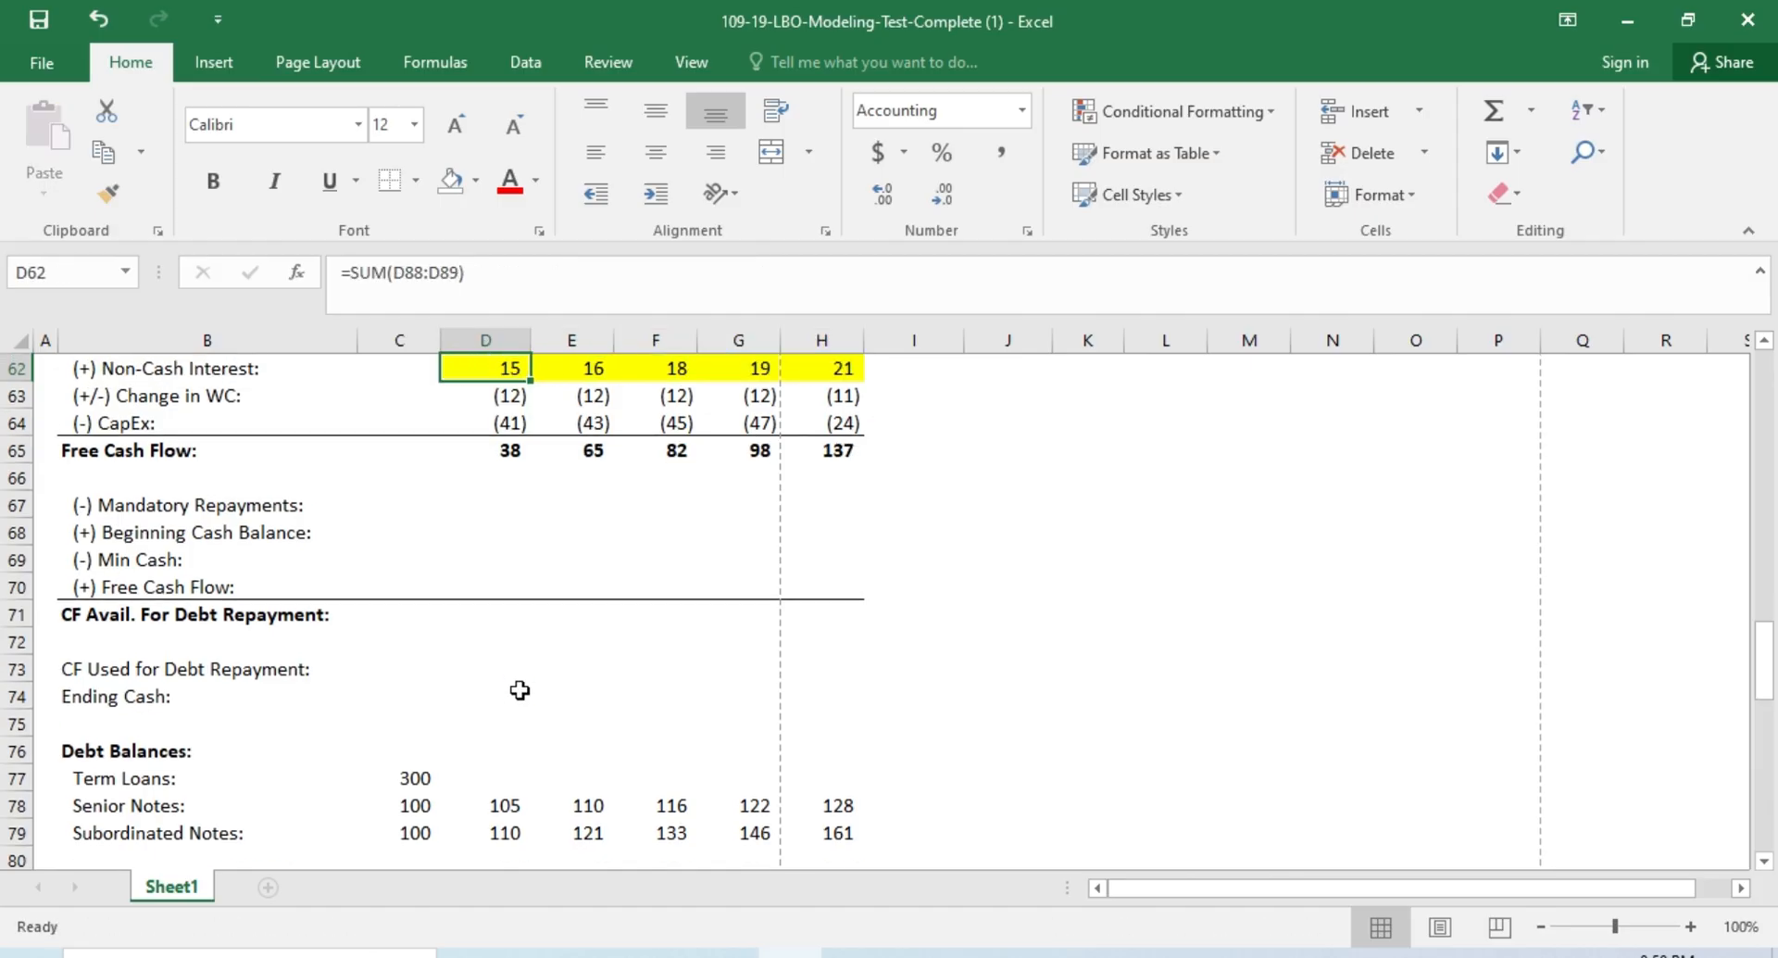
Step: Remove the yellow fill from the Non-Cash Interest cells D62:H62
key(Left)
key(Left)
key(Up)
key(Right)
key(Down)
key(shift+Right)
key(shift+Right)
key(shift+Right)
key(shift+Right)
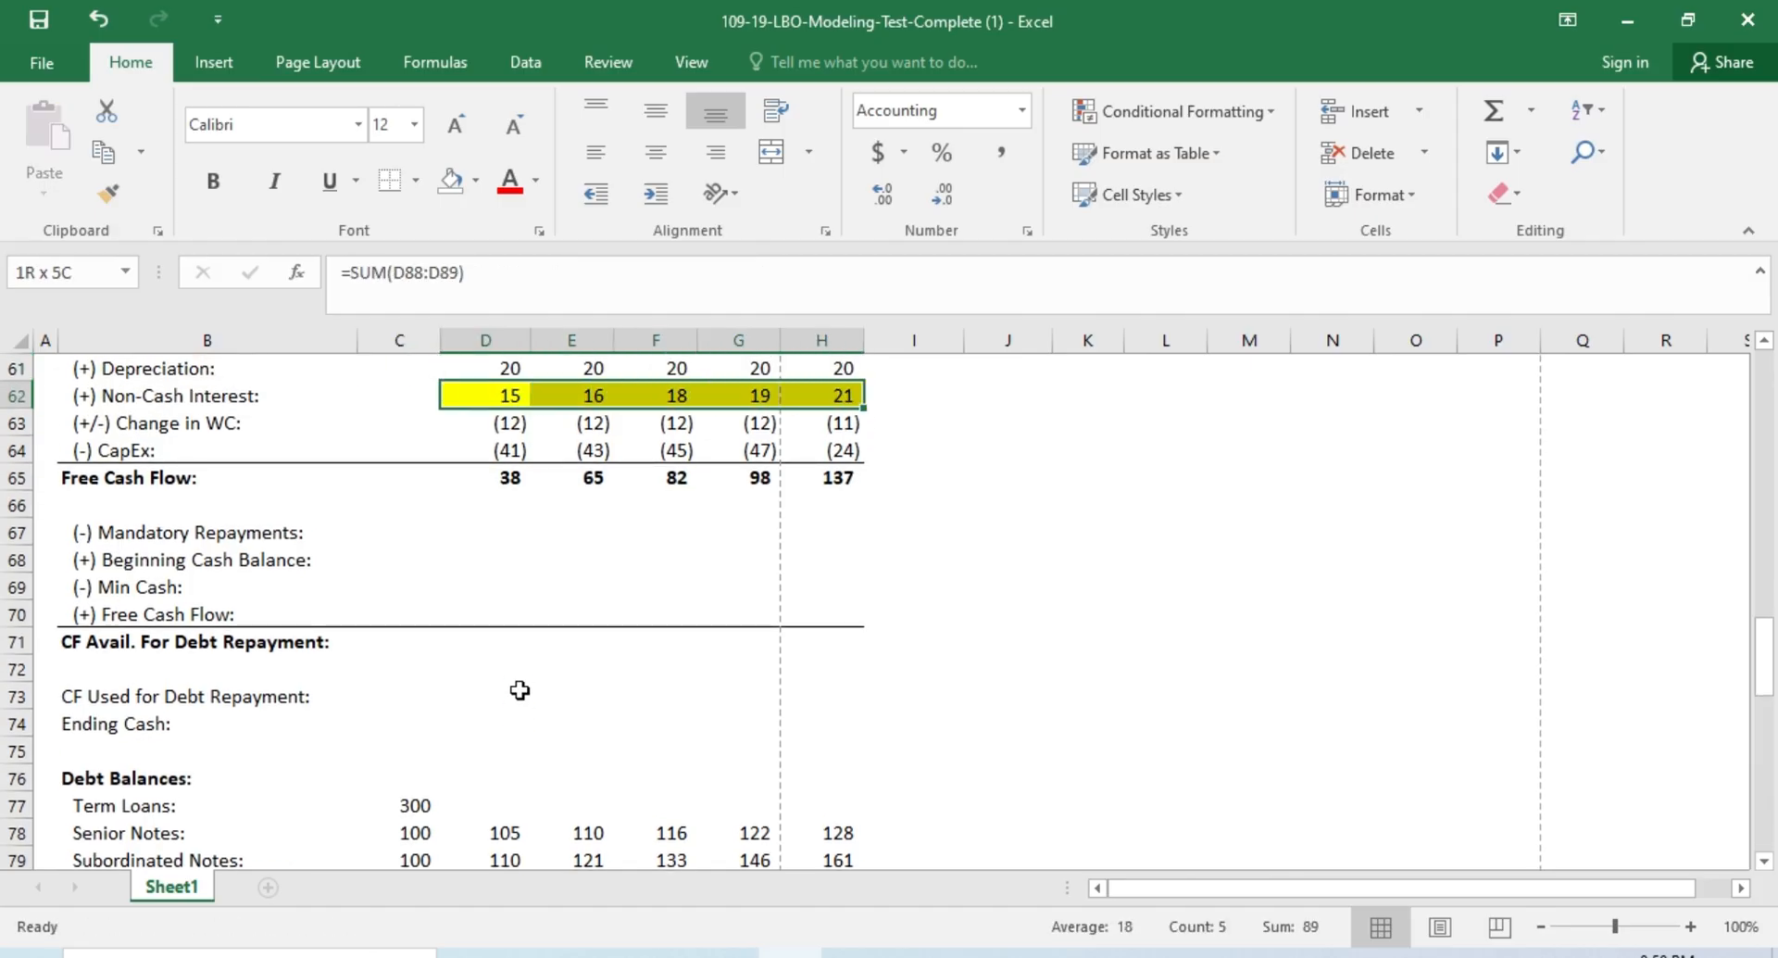
key(ctrl+z)
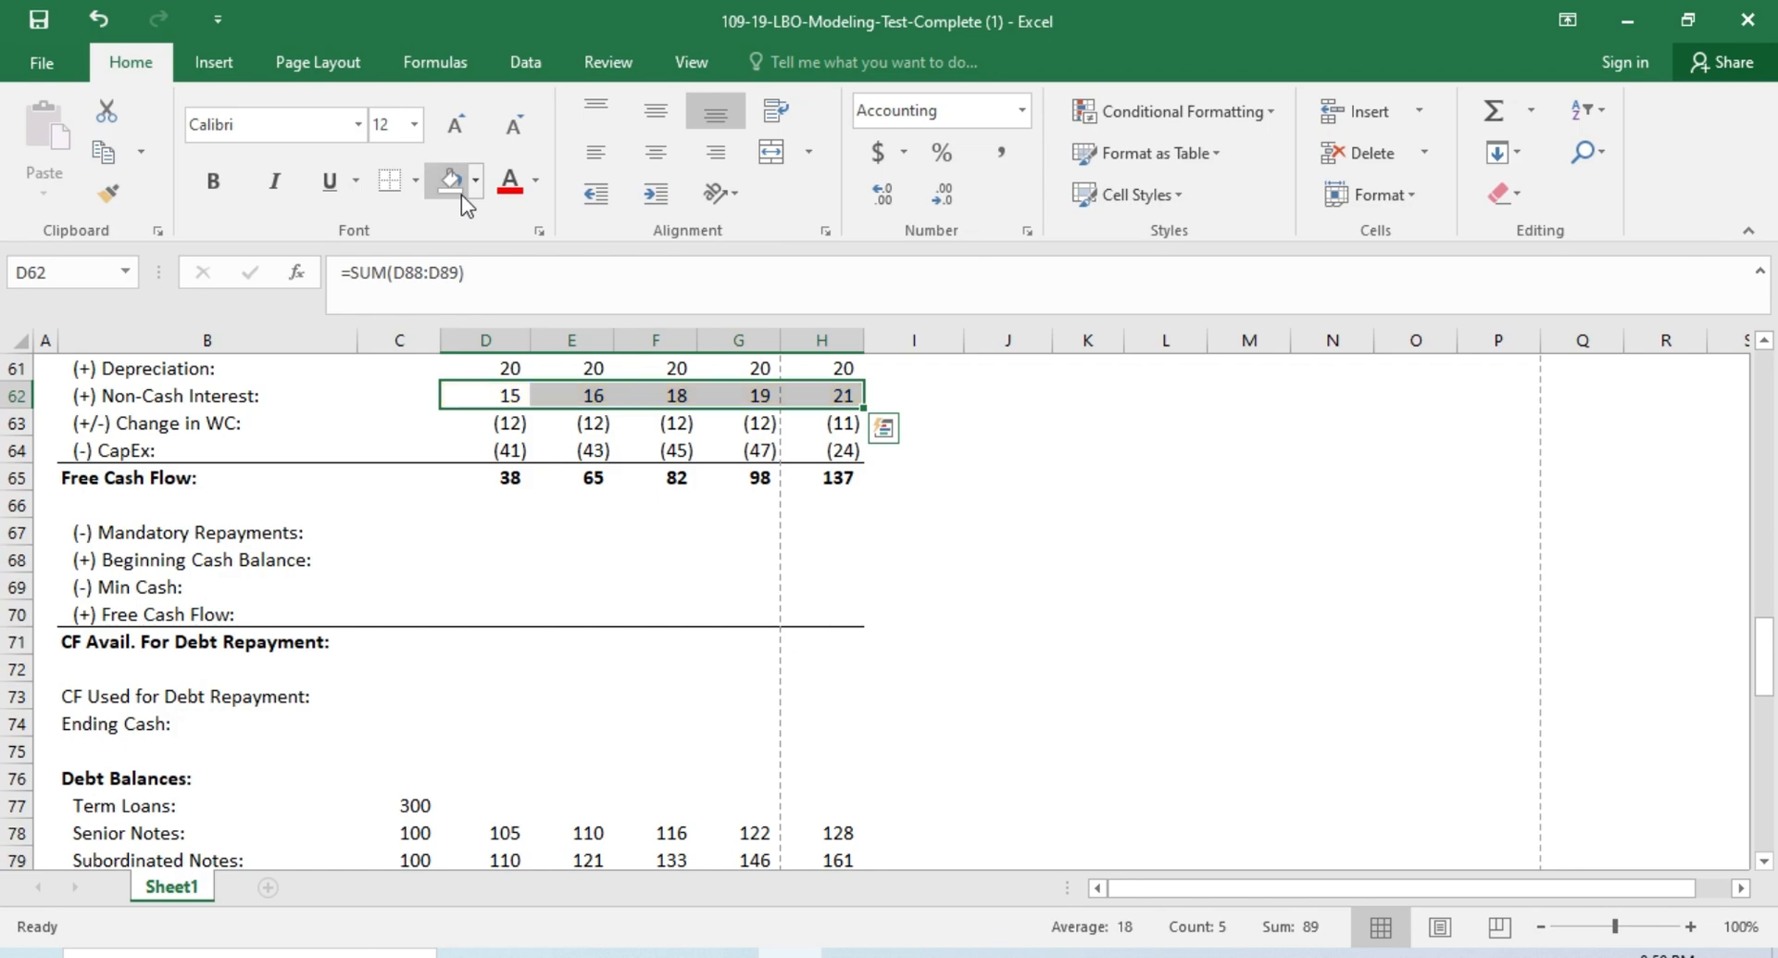
Step: Review the first-year cells from Pre-Tax Income in D56 down to Free Cash Flow in D65
key(Down)
key(Up)
key(Up)
key(Up)
key(Up)
key(Up)
key(Up)
key(Up)
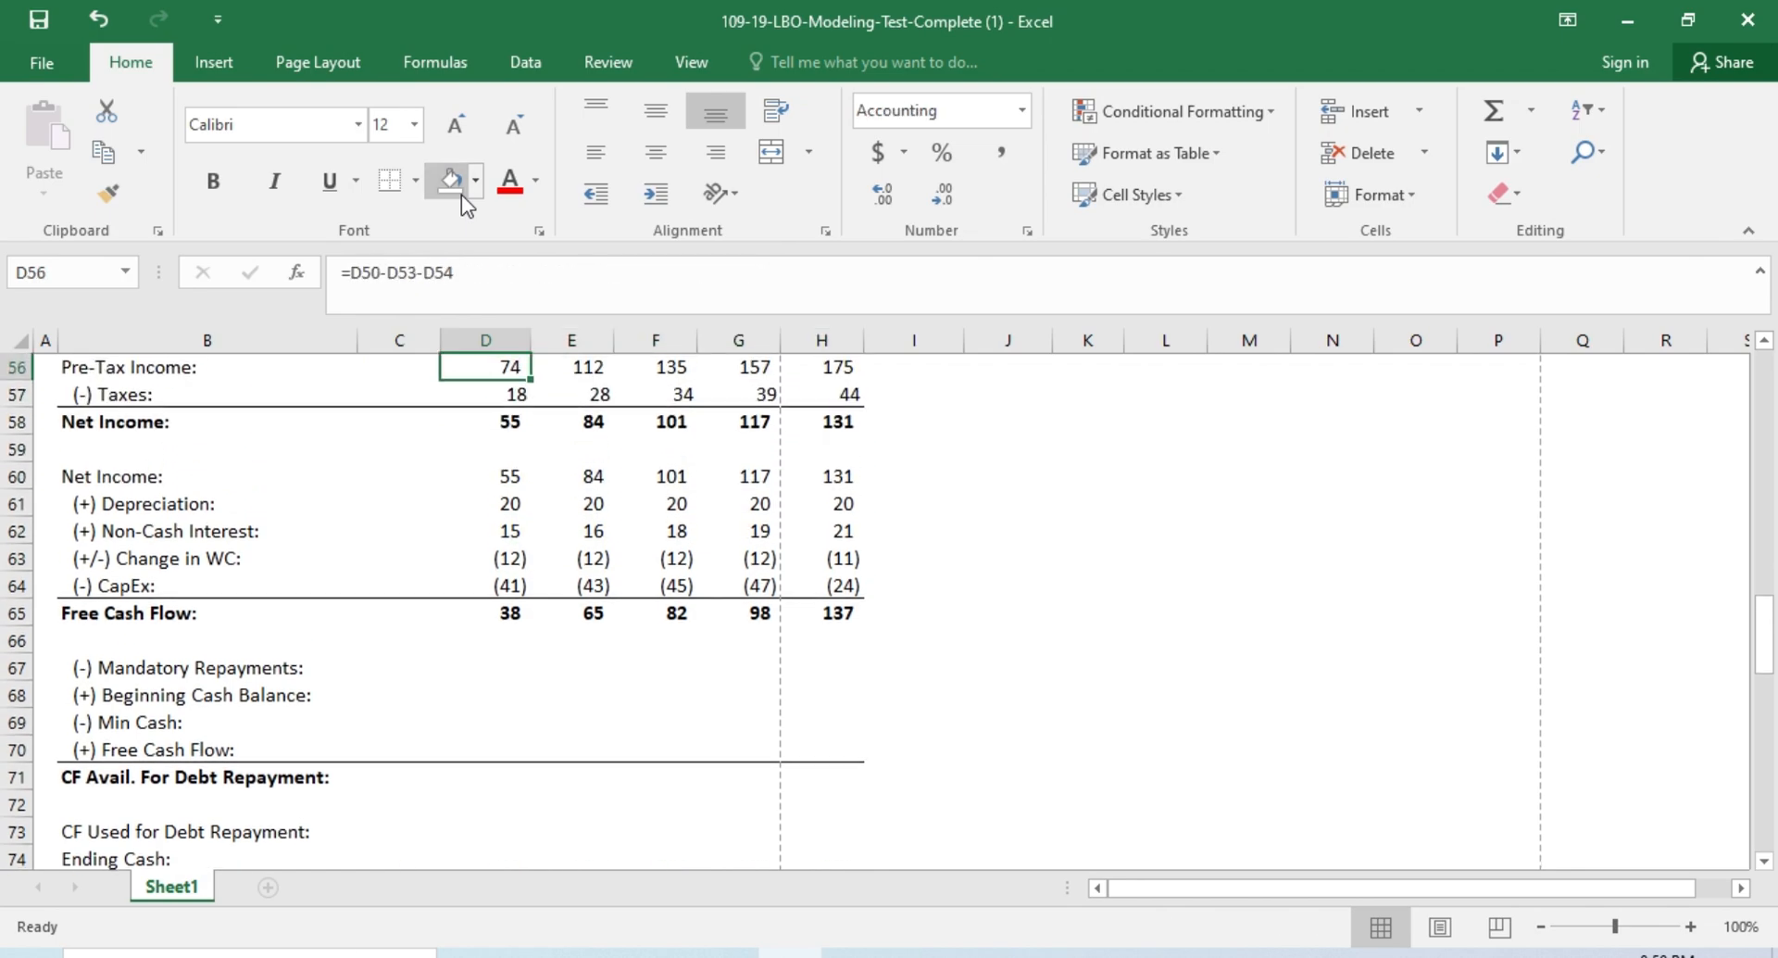
key(Down)
key(Down)
key(Down)
key(Down)
key(Down)
key(Down)
key(Down)
key(Down)
key(Down)
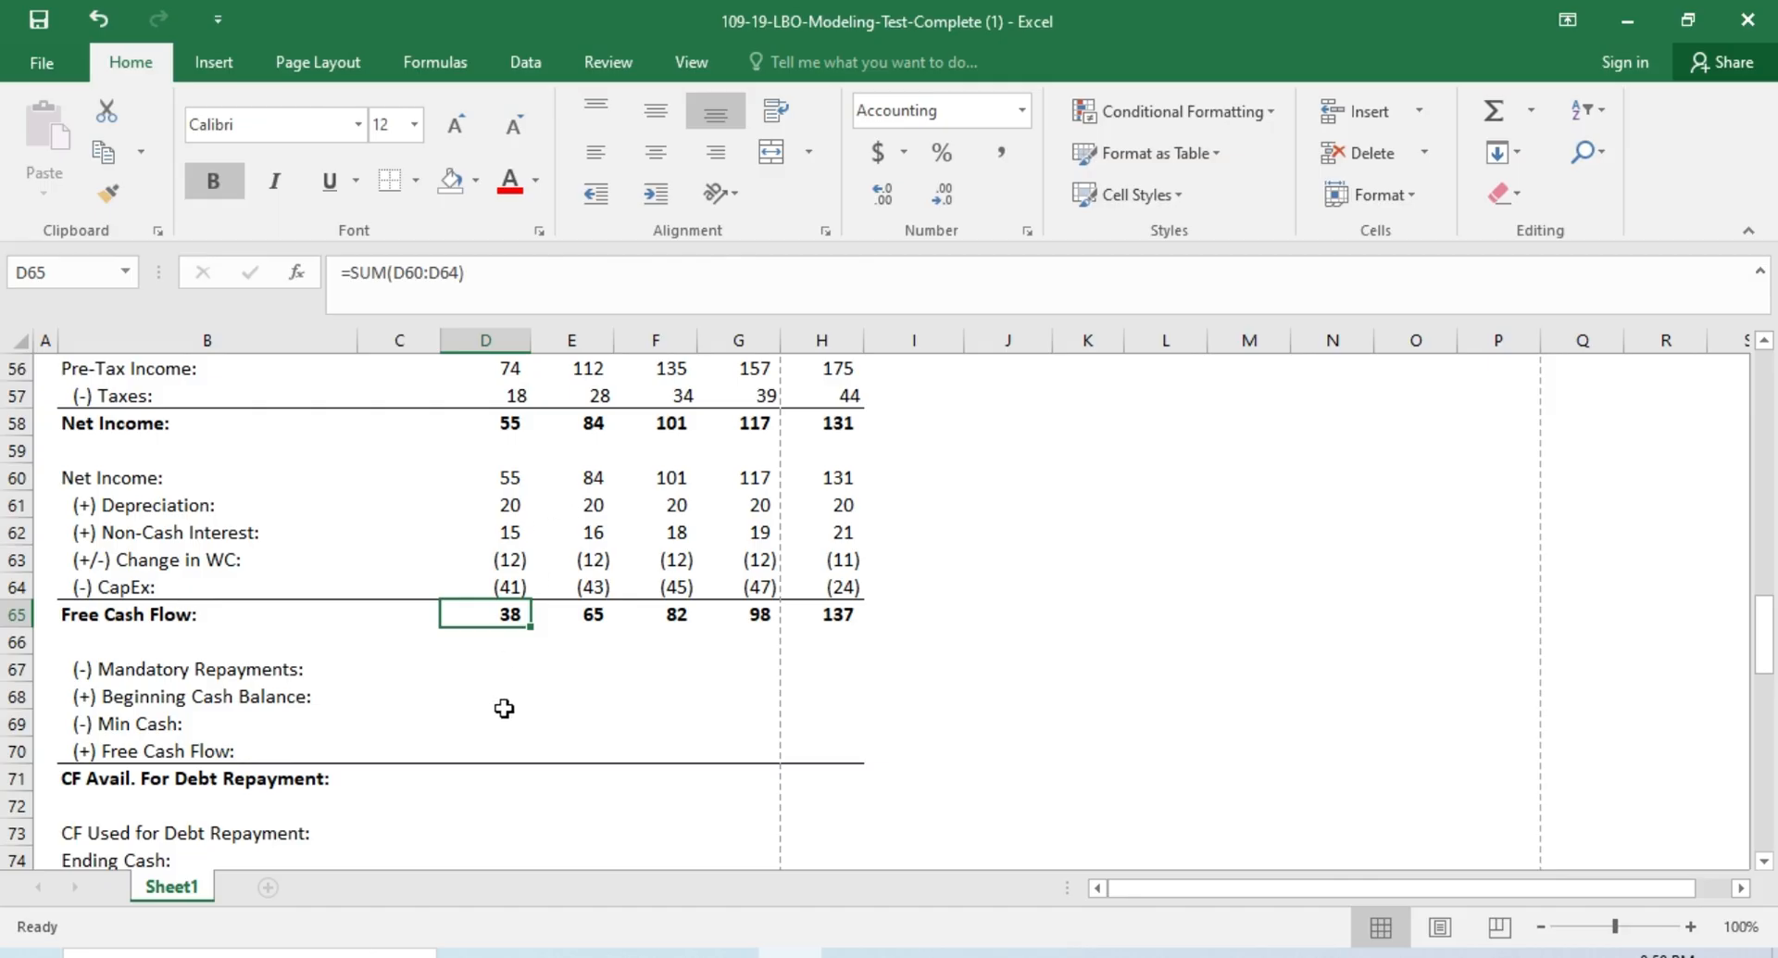
Step: Calculate the first-year Mandatory Repayments in D67 from the term loan balance and repayment percentage with =MIN(C77*D81,C77)
key(Down)
key(Down)
key(Left)
key(Left)
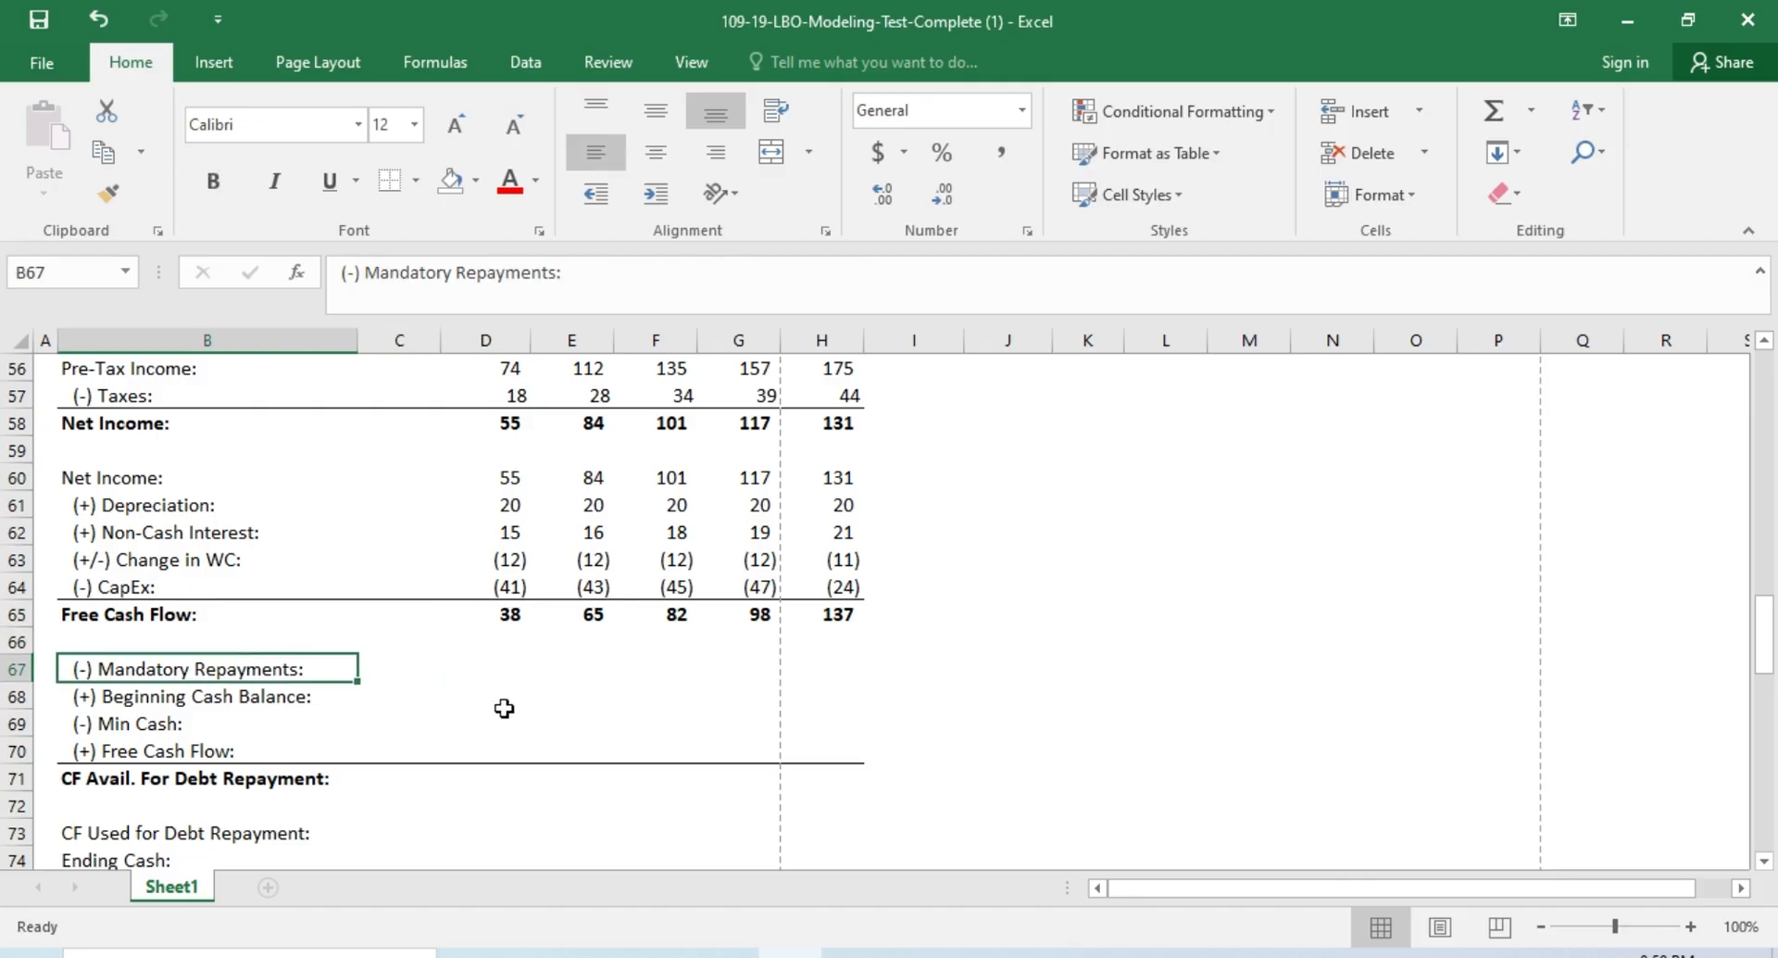
key(Right)
key(Right)
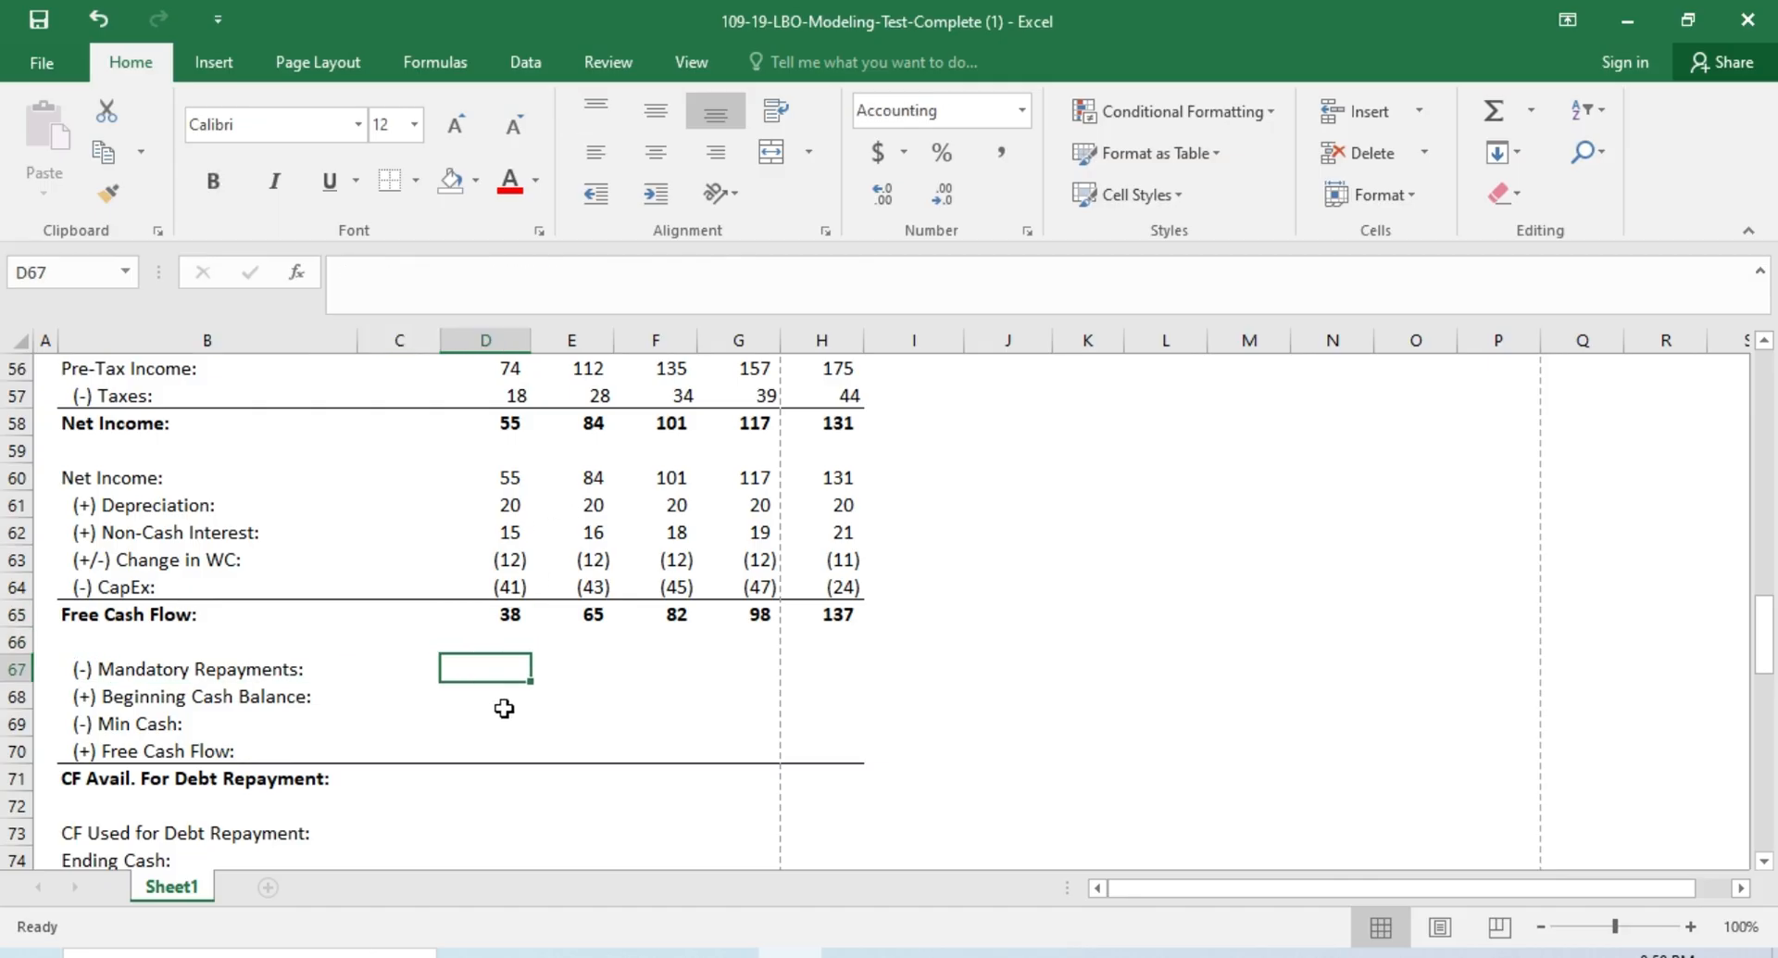
scroll(504, 707, down, 2)
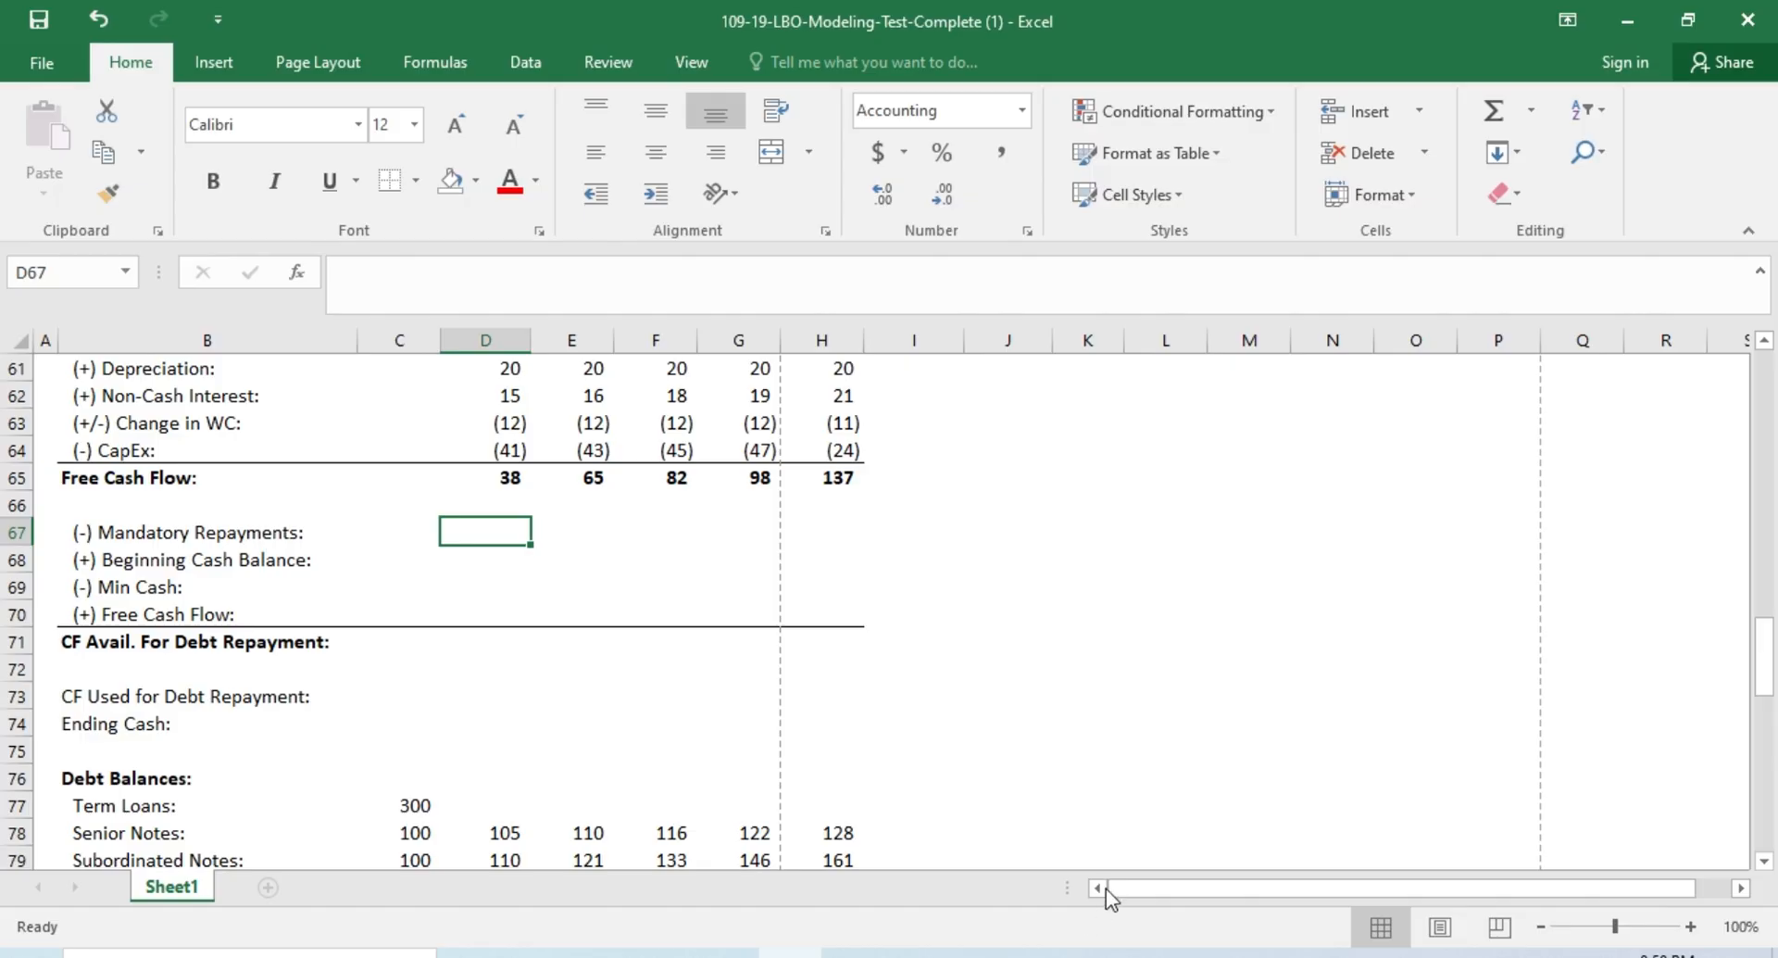
click(1106, 889)
click(486, 529)
text(=min)
key(Tab)
key(Down)
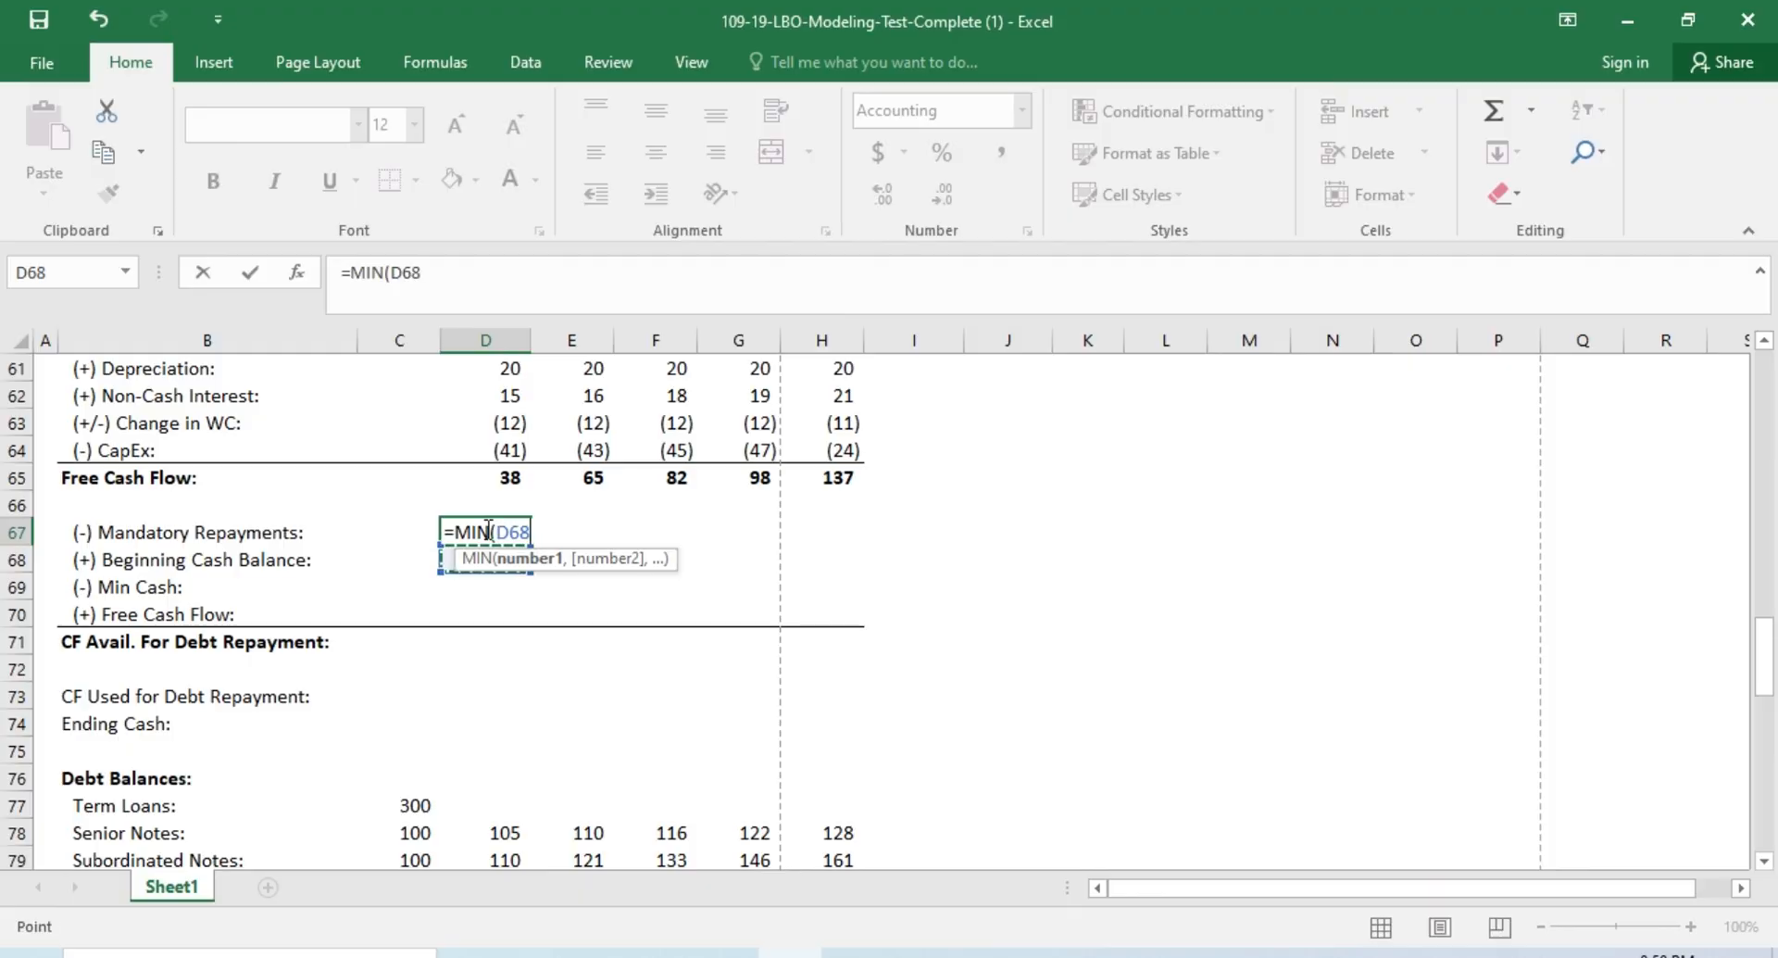
key(Down)
key(Down)
key(Down)
key(Down)
key(Down)
key(Down)
key(Down)
key(Down)
key(Down)
key(Left)
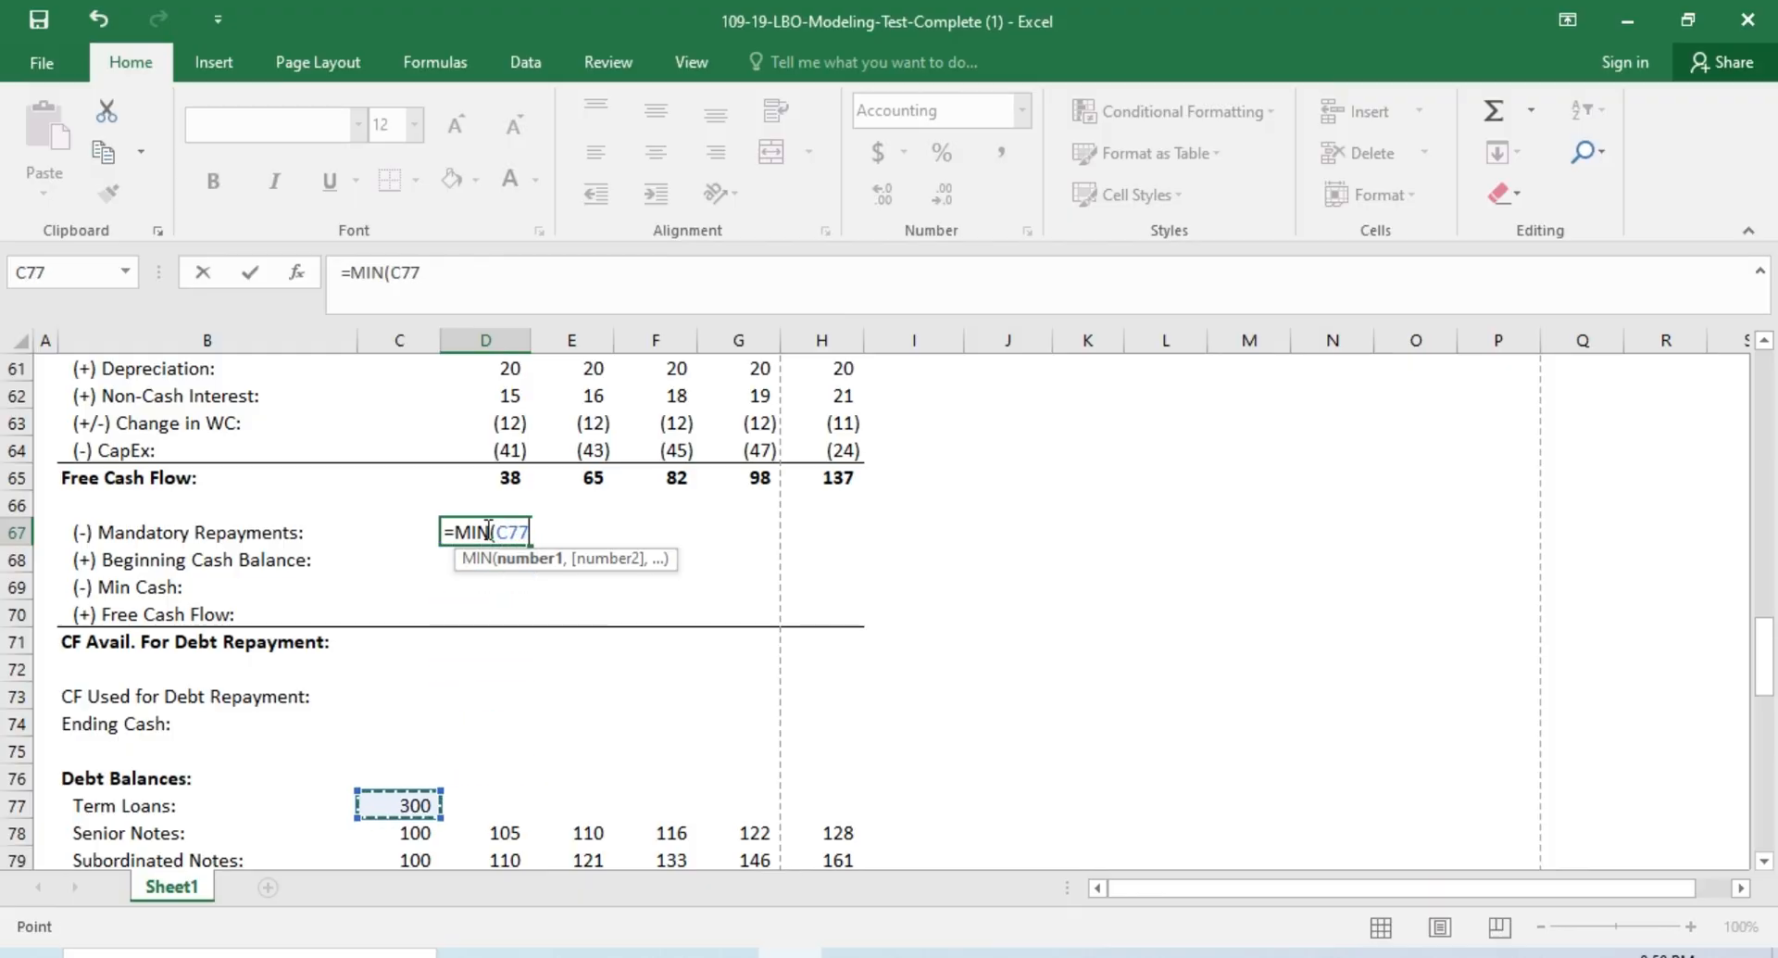
text(*)
key(Down)
key(Down)
key(Down)
key(Down)
key(Down)
key(Down)
key(Down)
key(Down)
key(Down)
key(Down)
key(Down)
key(Down)
key(Down)
key(Down)
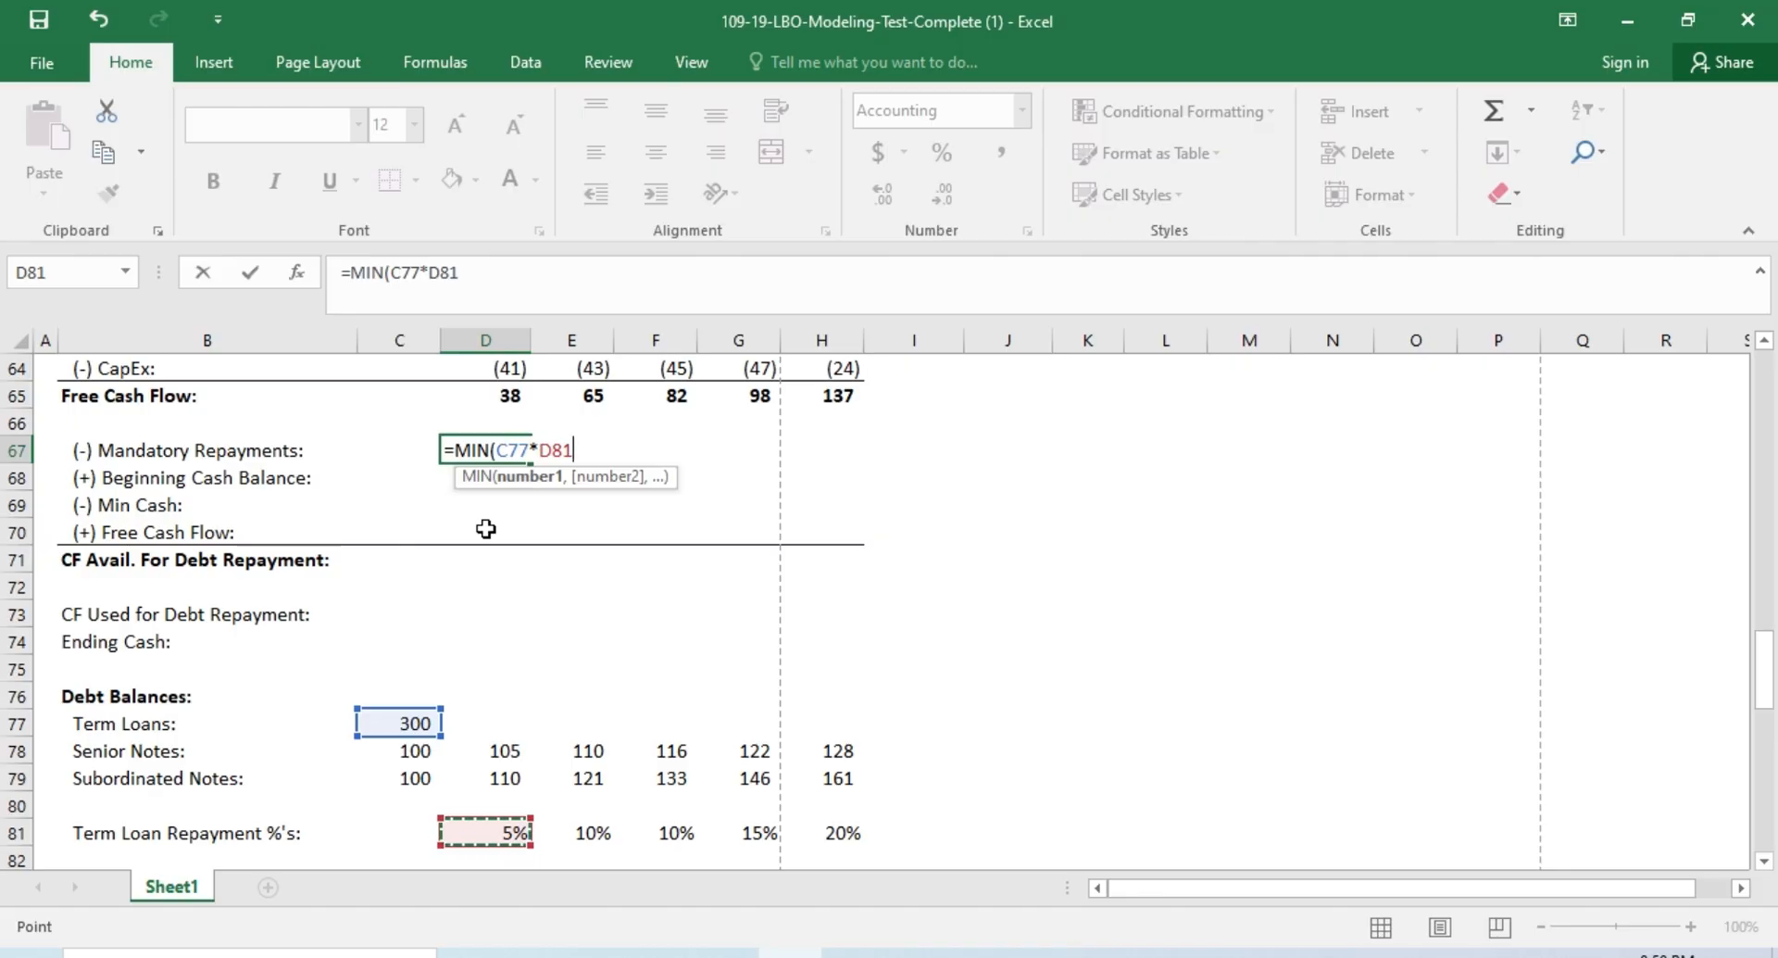
text(,)
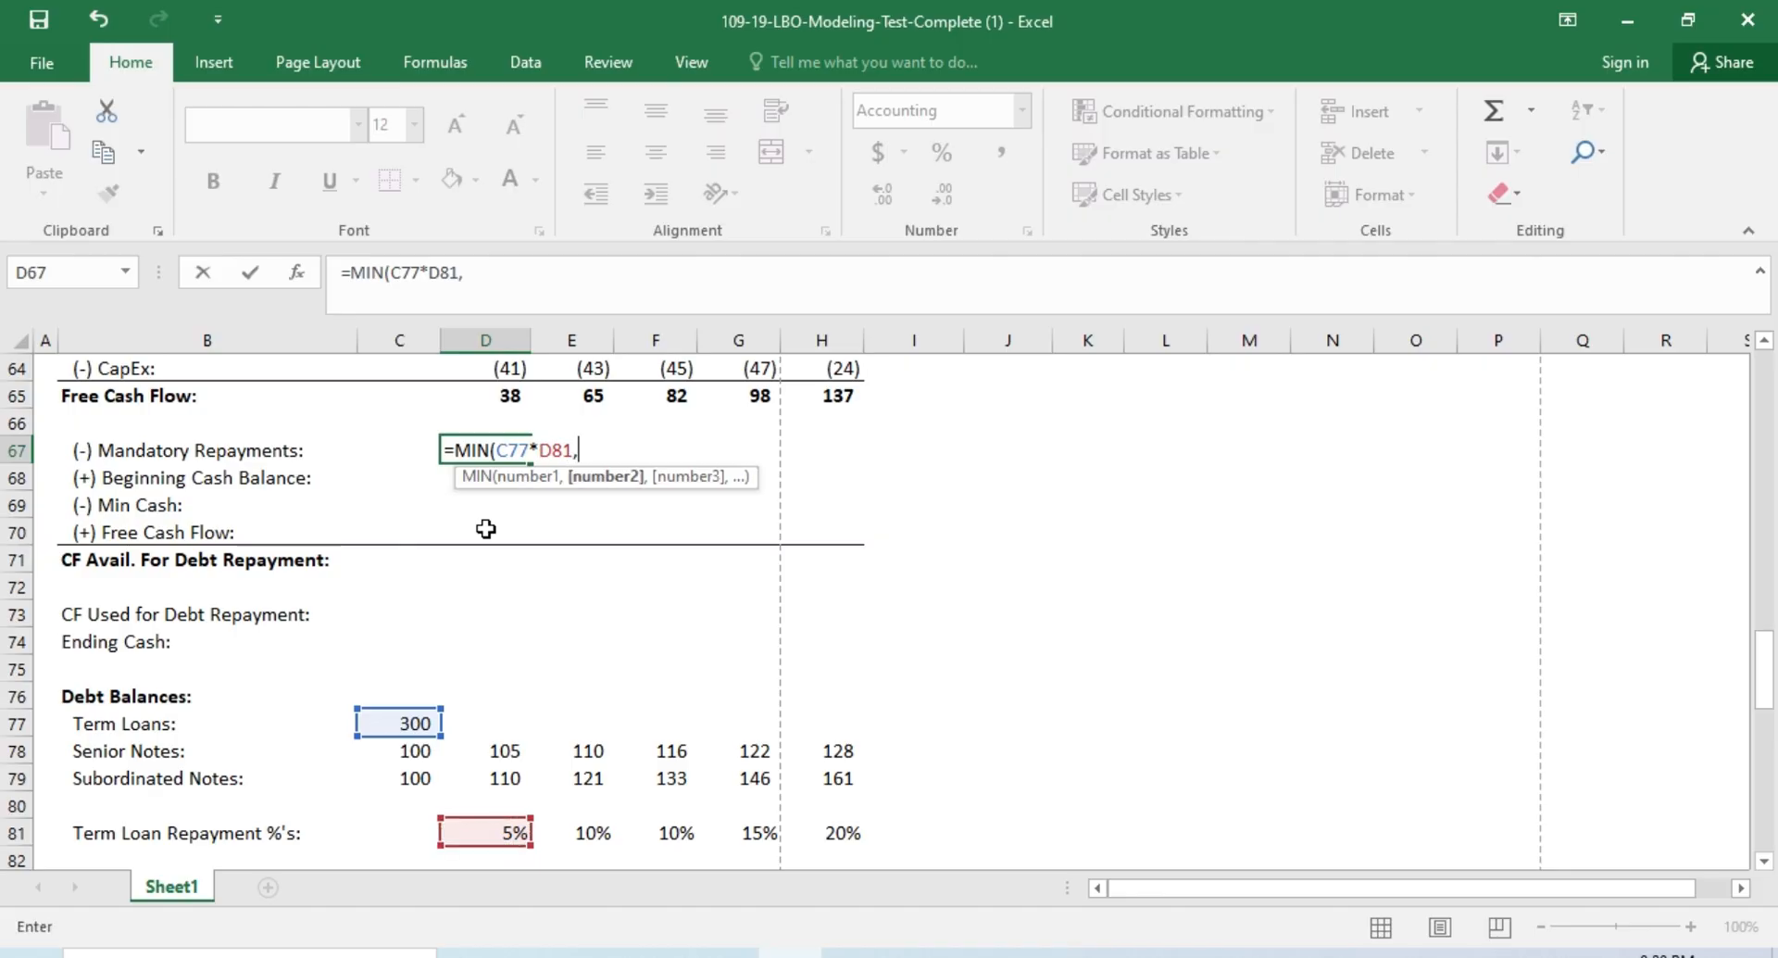
click(398, 716)
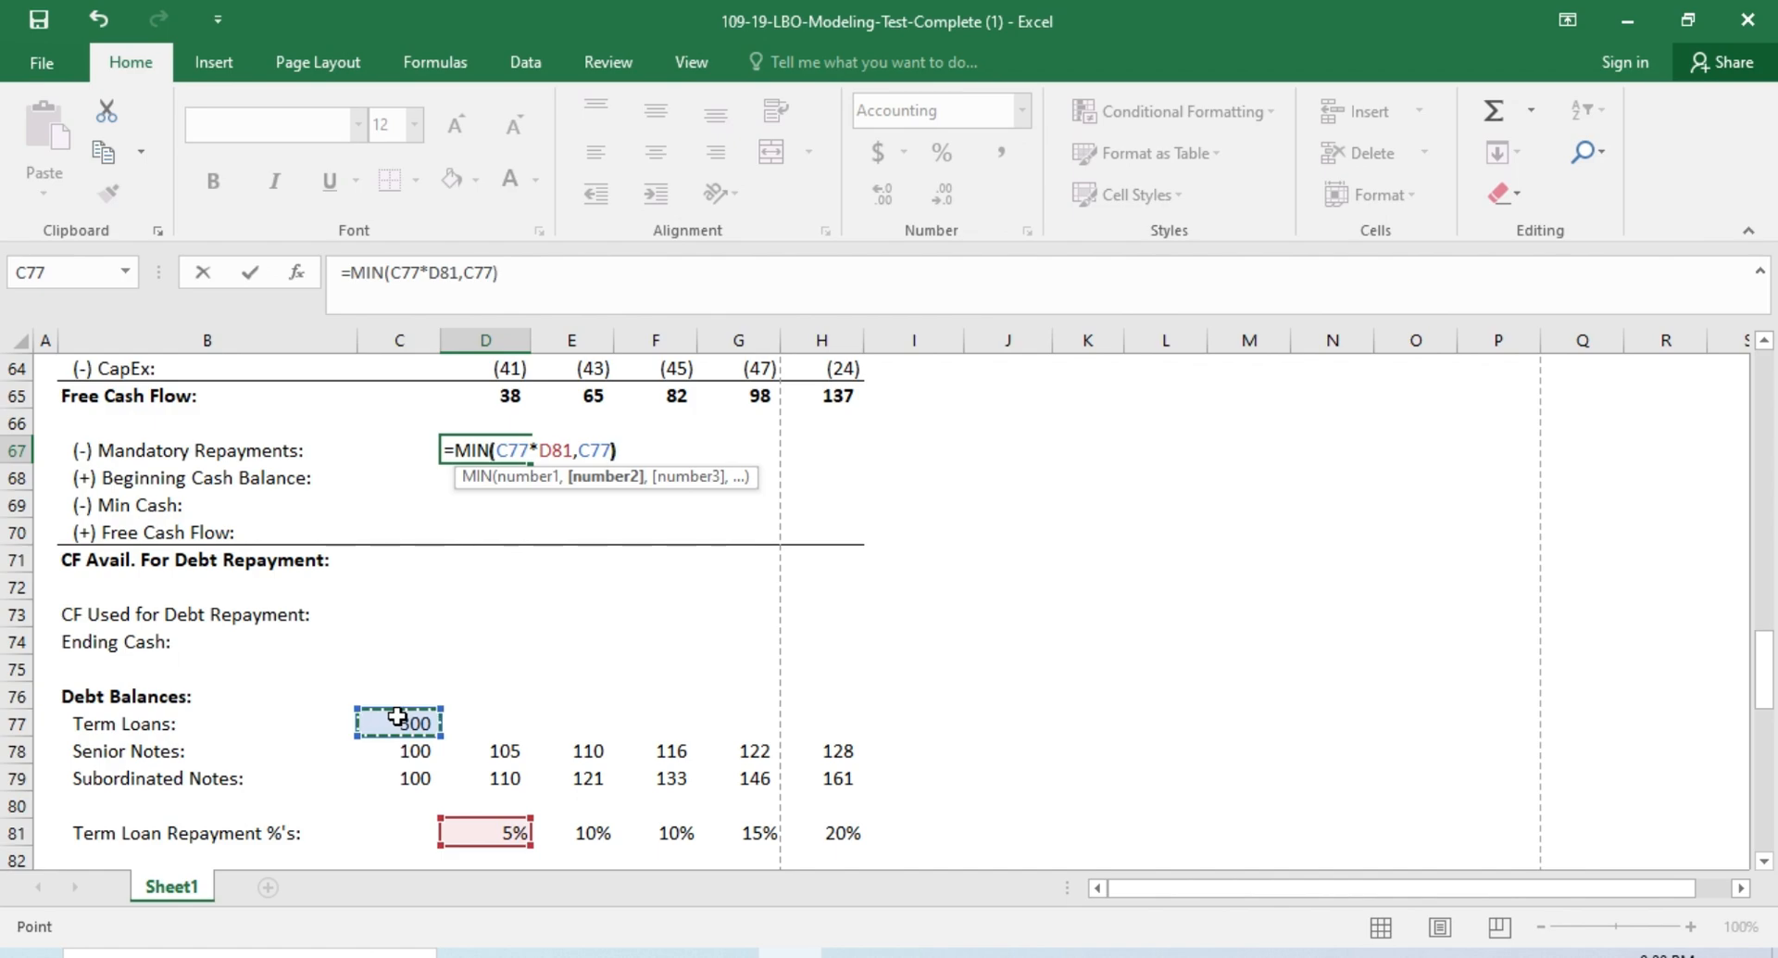
text())
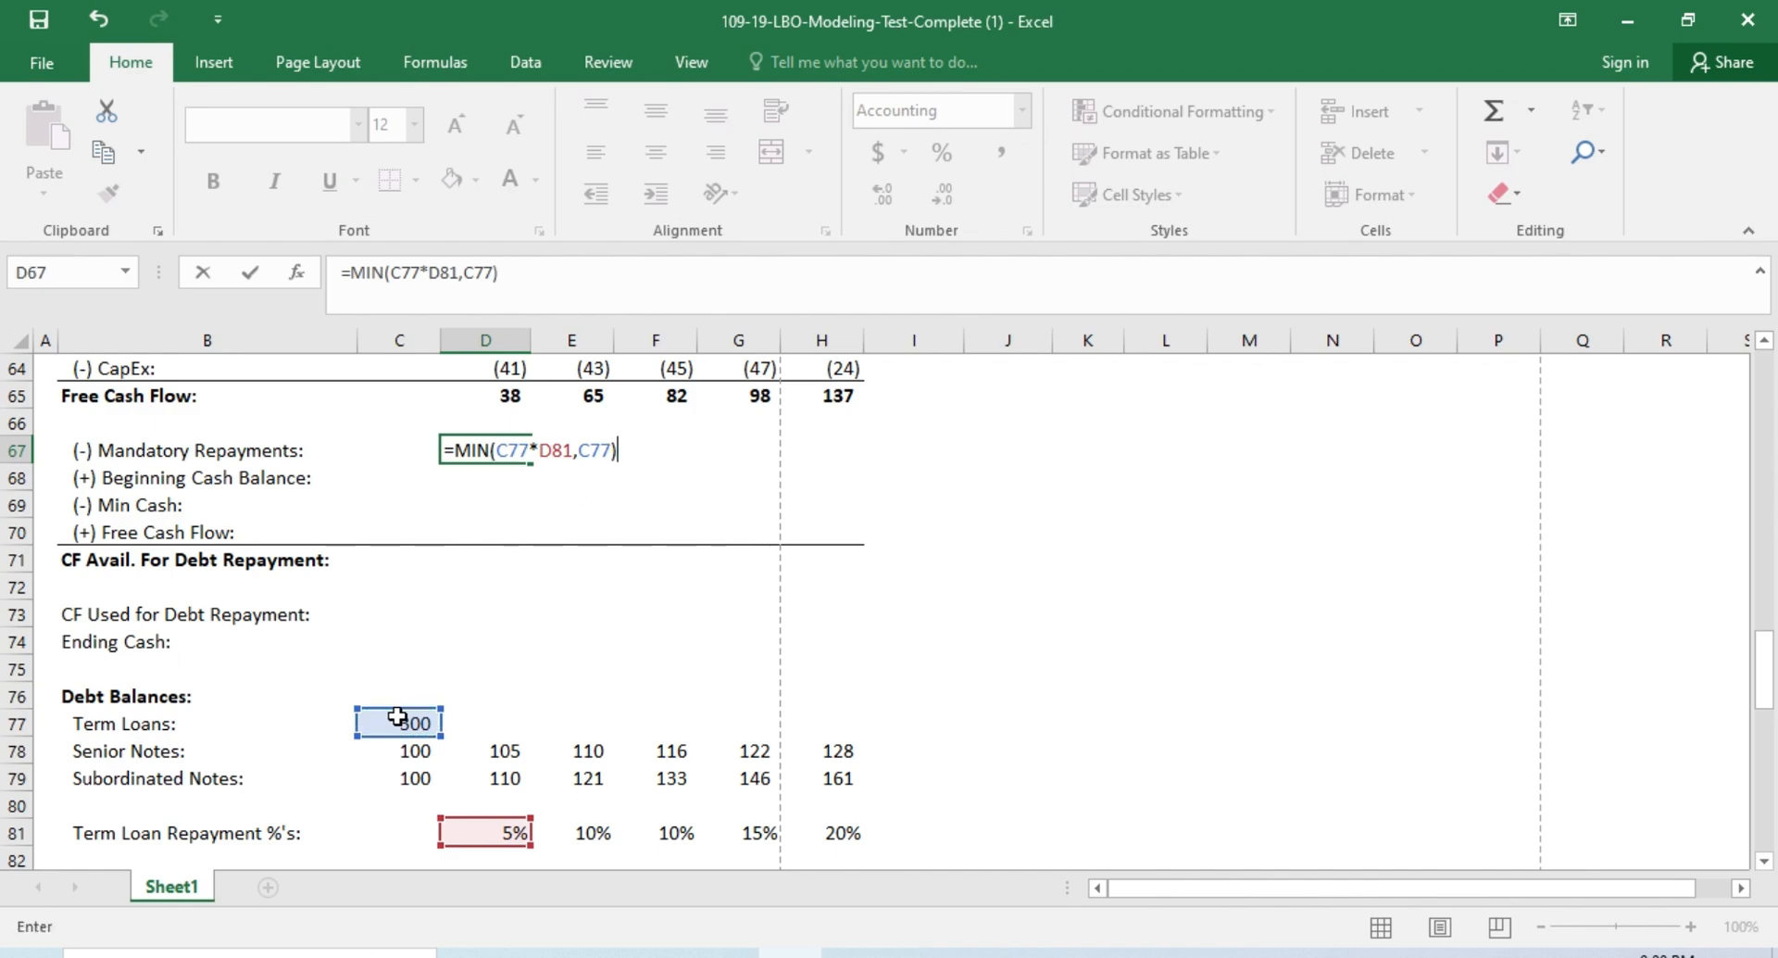
key(ctrl+Return)
Step: Copy the Mandatory Repayments formula from D67 across E67:H67
key(ctrl+c)
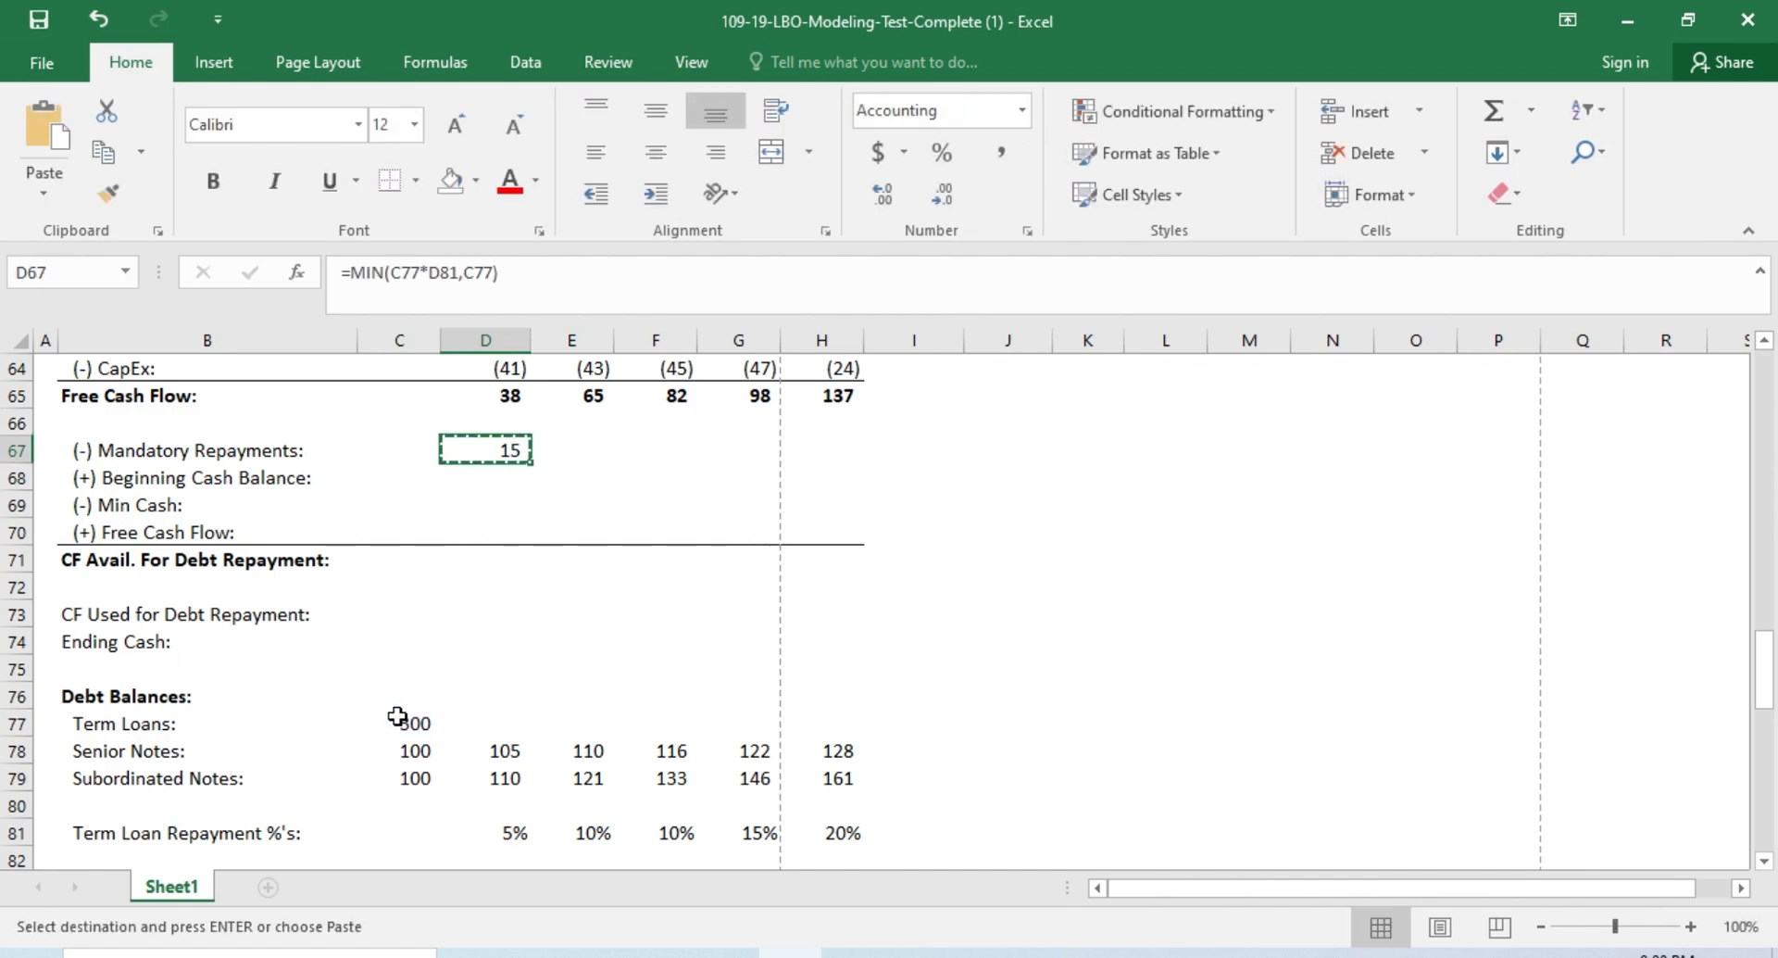
key(Right)
key(shift+Right)
key(shift+Right)
key(shift+Right)
key(ctrl+v)
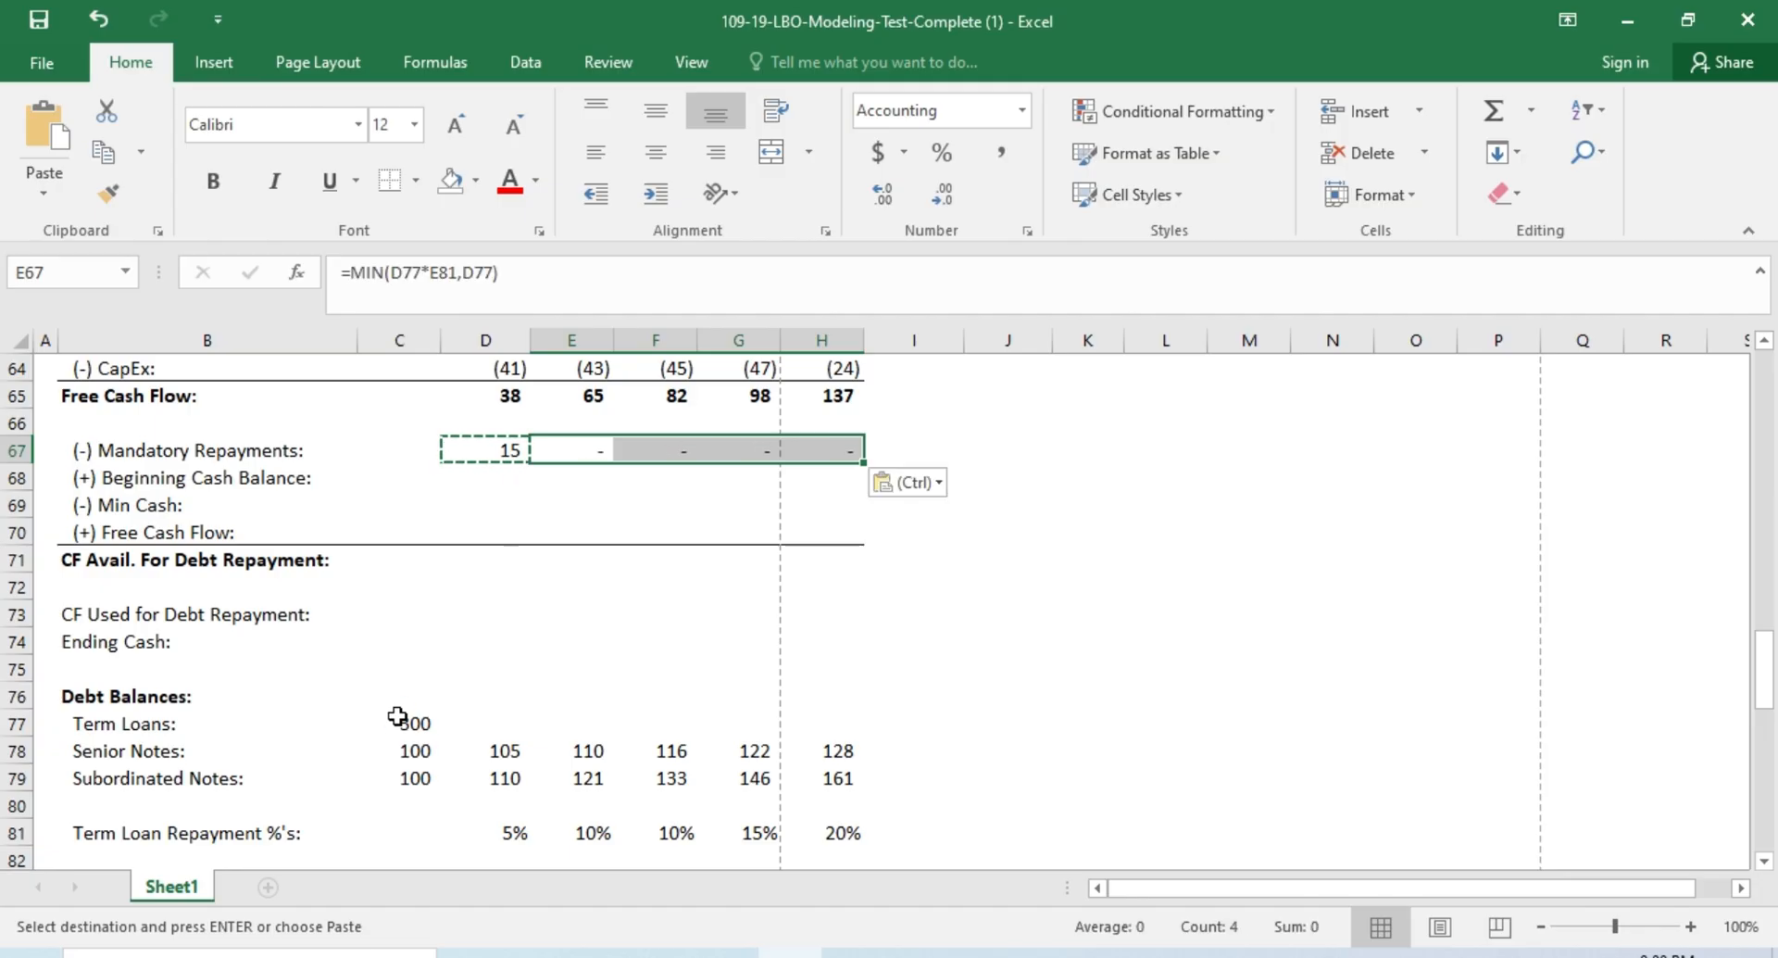
key(Escape)
key(Left)
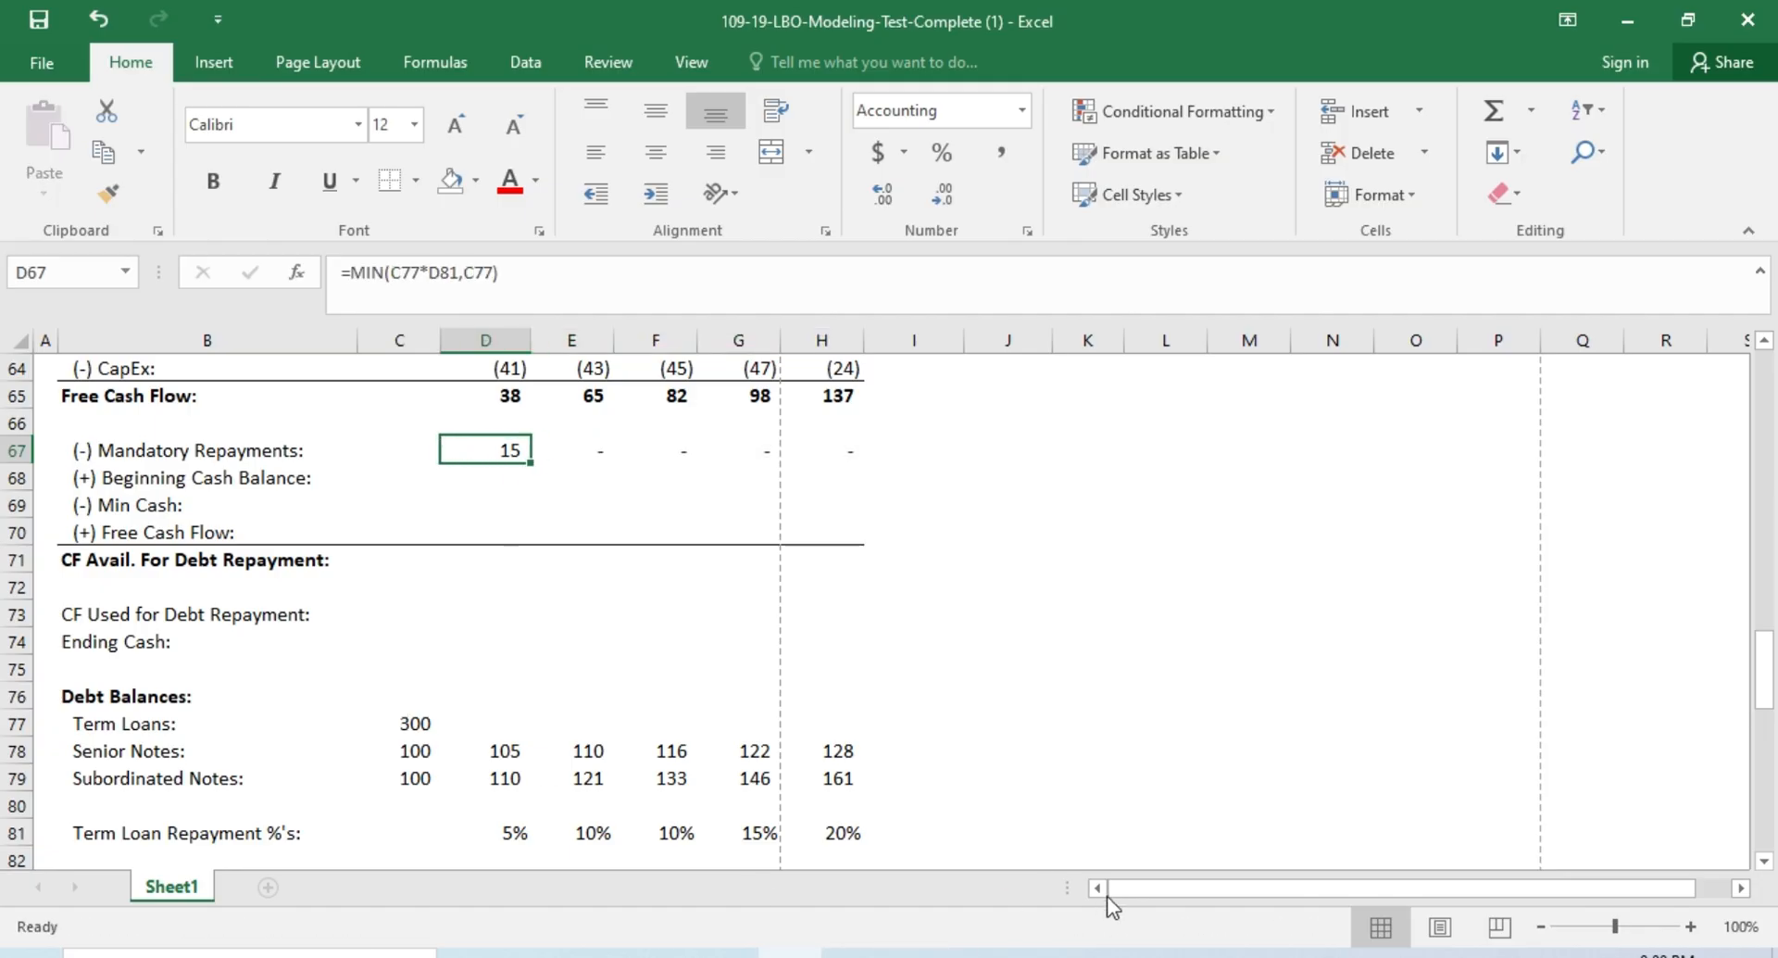
Step: Add a minus sign to the Mandatory Repayments formula in D67 to make the repayment a cash outflow
double_click(509, 452)
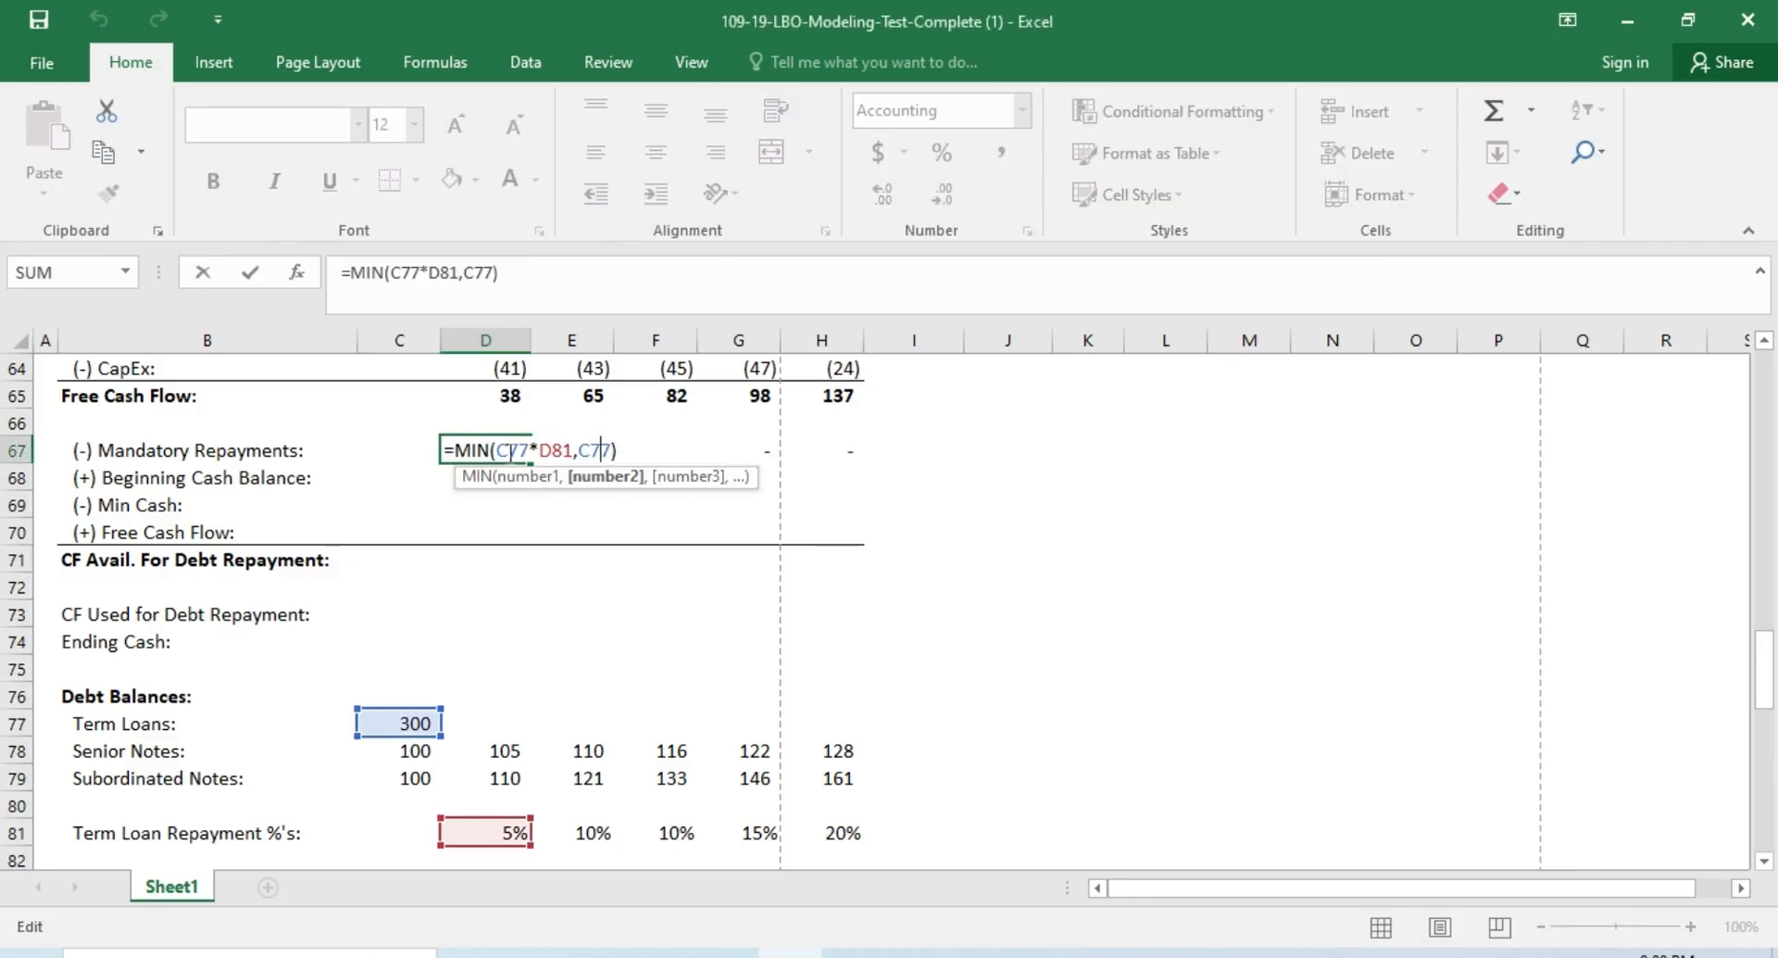
key(Left)
key(Left)
key(Left)
key(Left)
text(-)
key(Return)
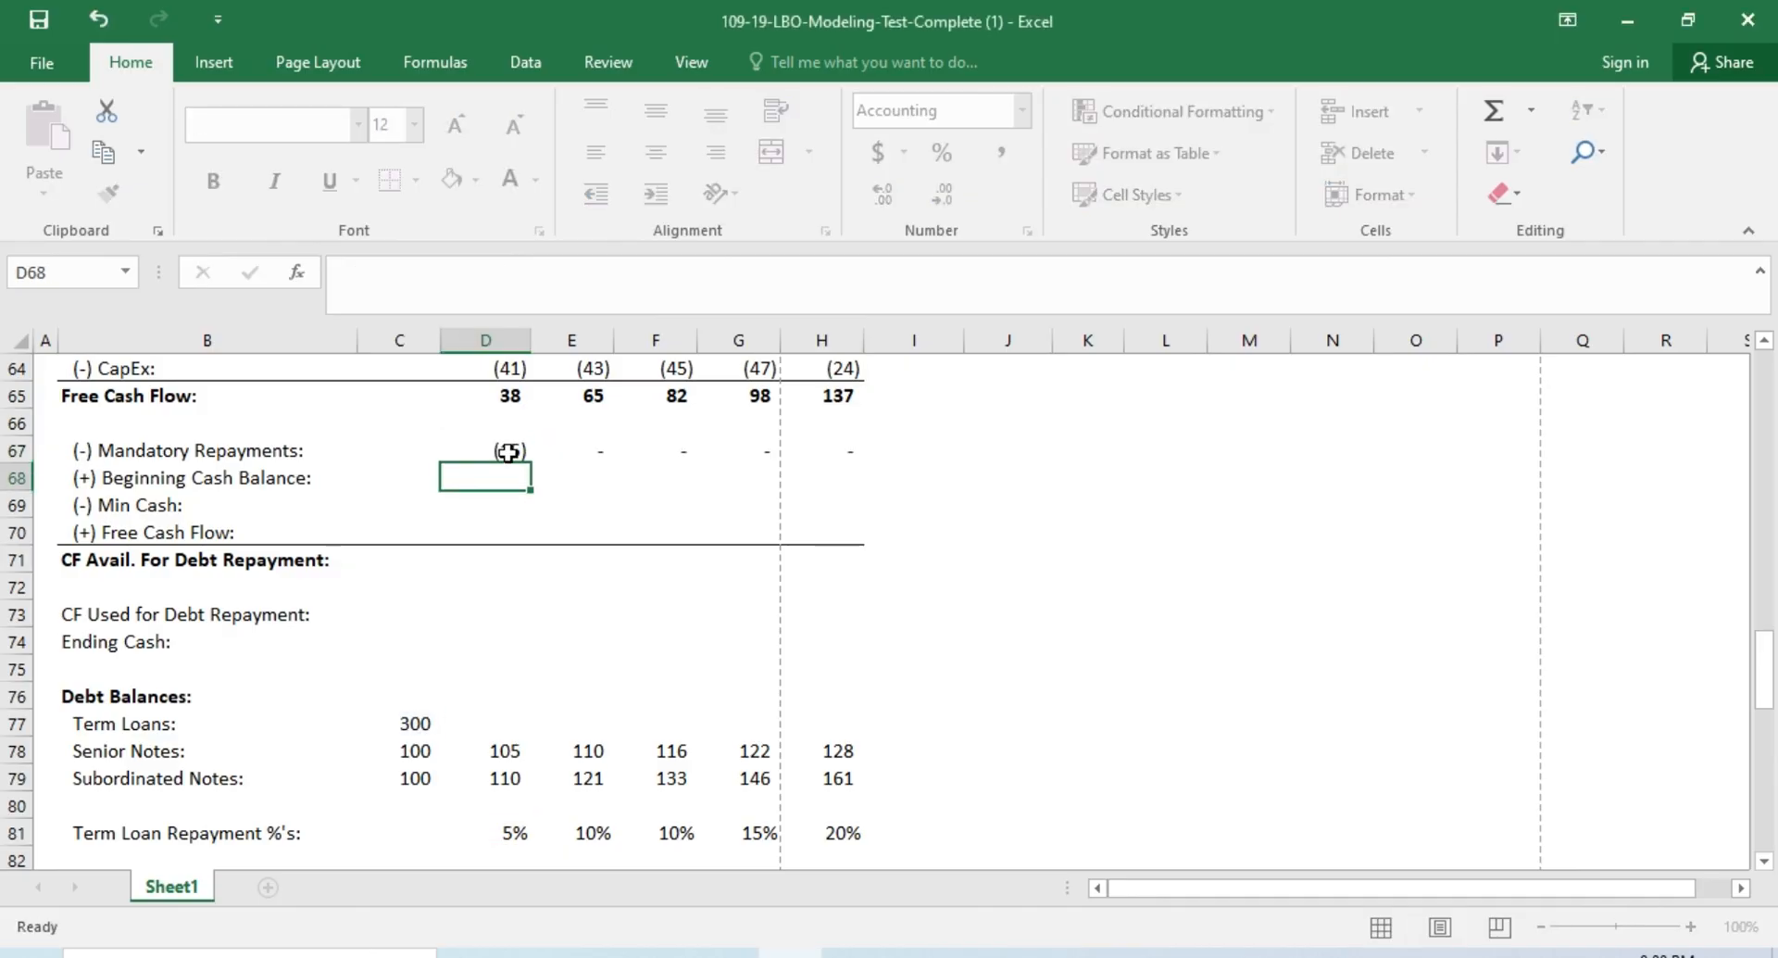
Step: Copy the negated Mandatory Repayments formula from D67 across E67:H67
click(508, 452)
key(ctrl+c)
key(Right)
key(shift+Right)
key(shift+Right)
key(shift+Right)
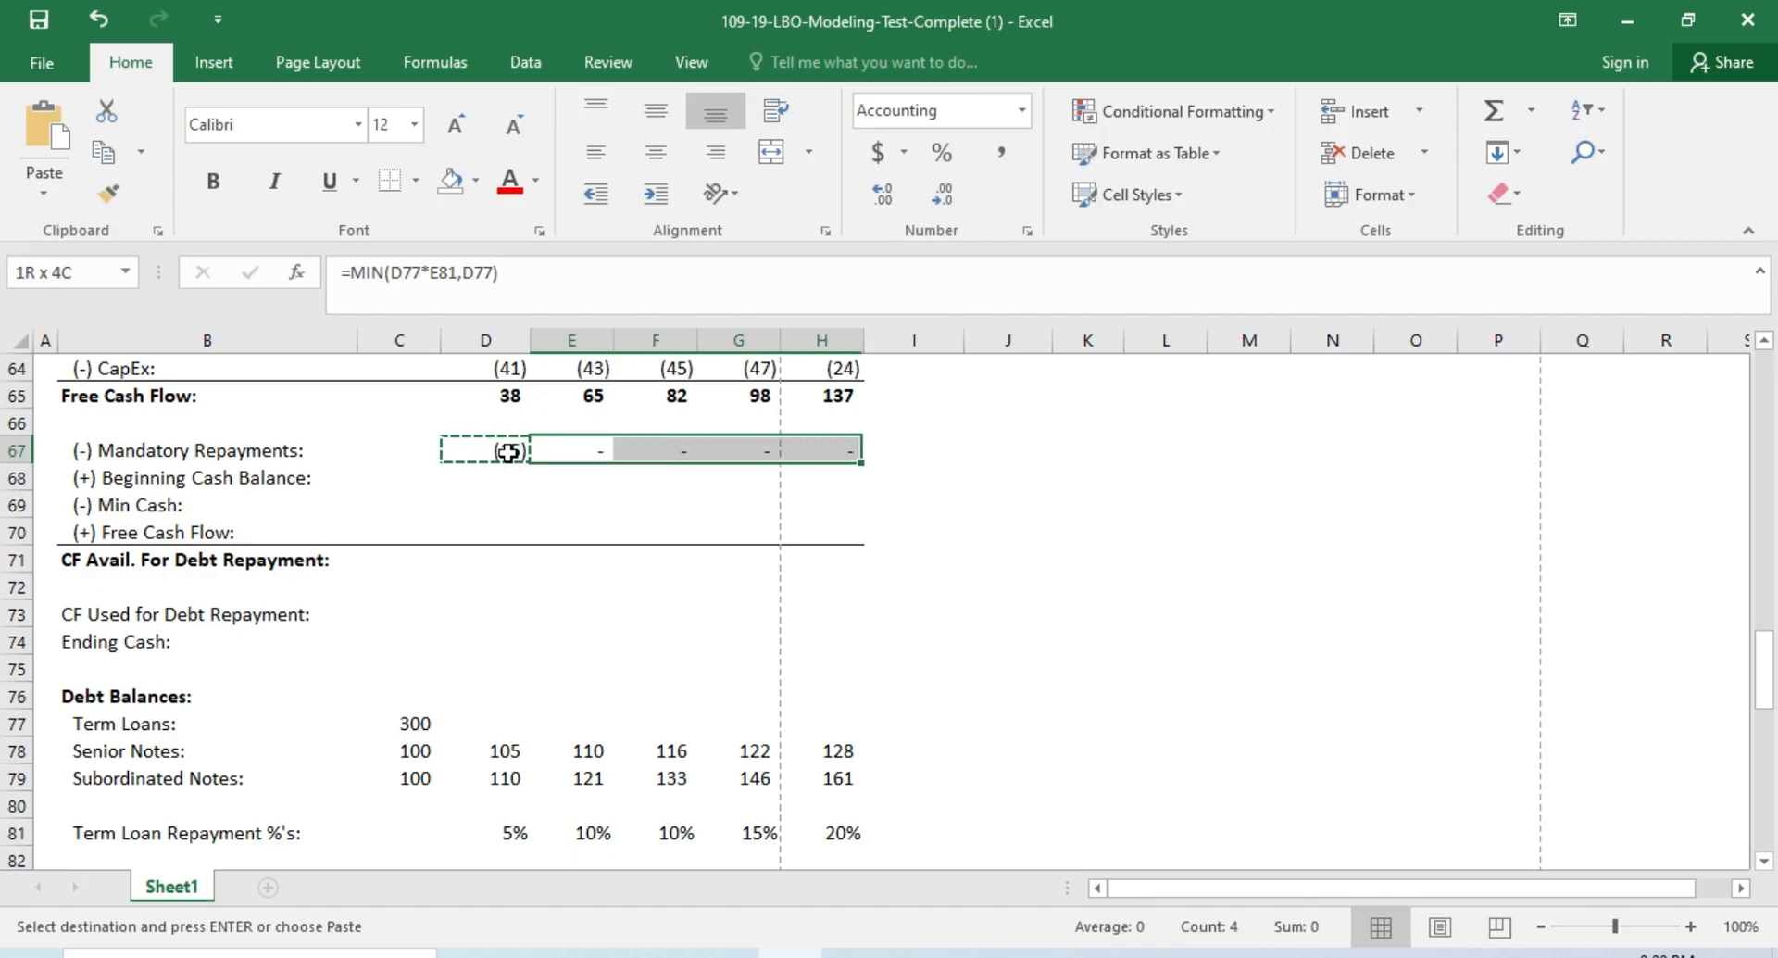
key(Return)
Step: Link the first-year Beginning Cash Balance in D68 to the Initial Cash Injection with =I19
key(Down)
key(Left)
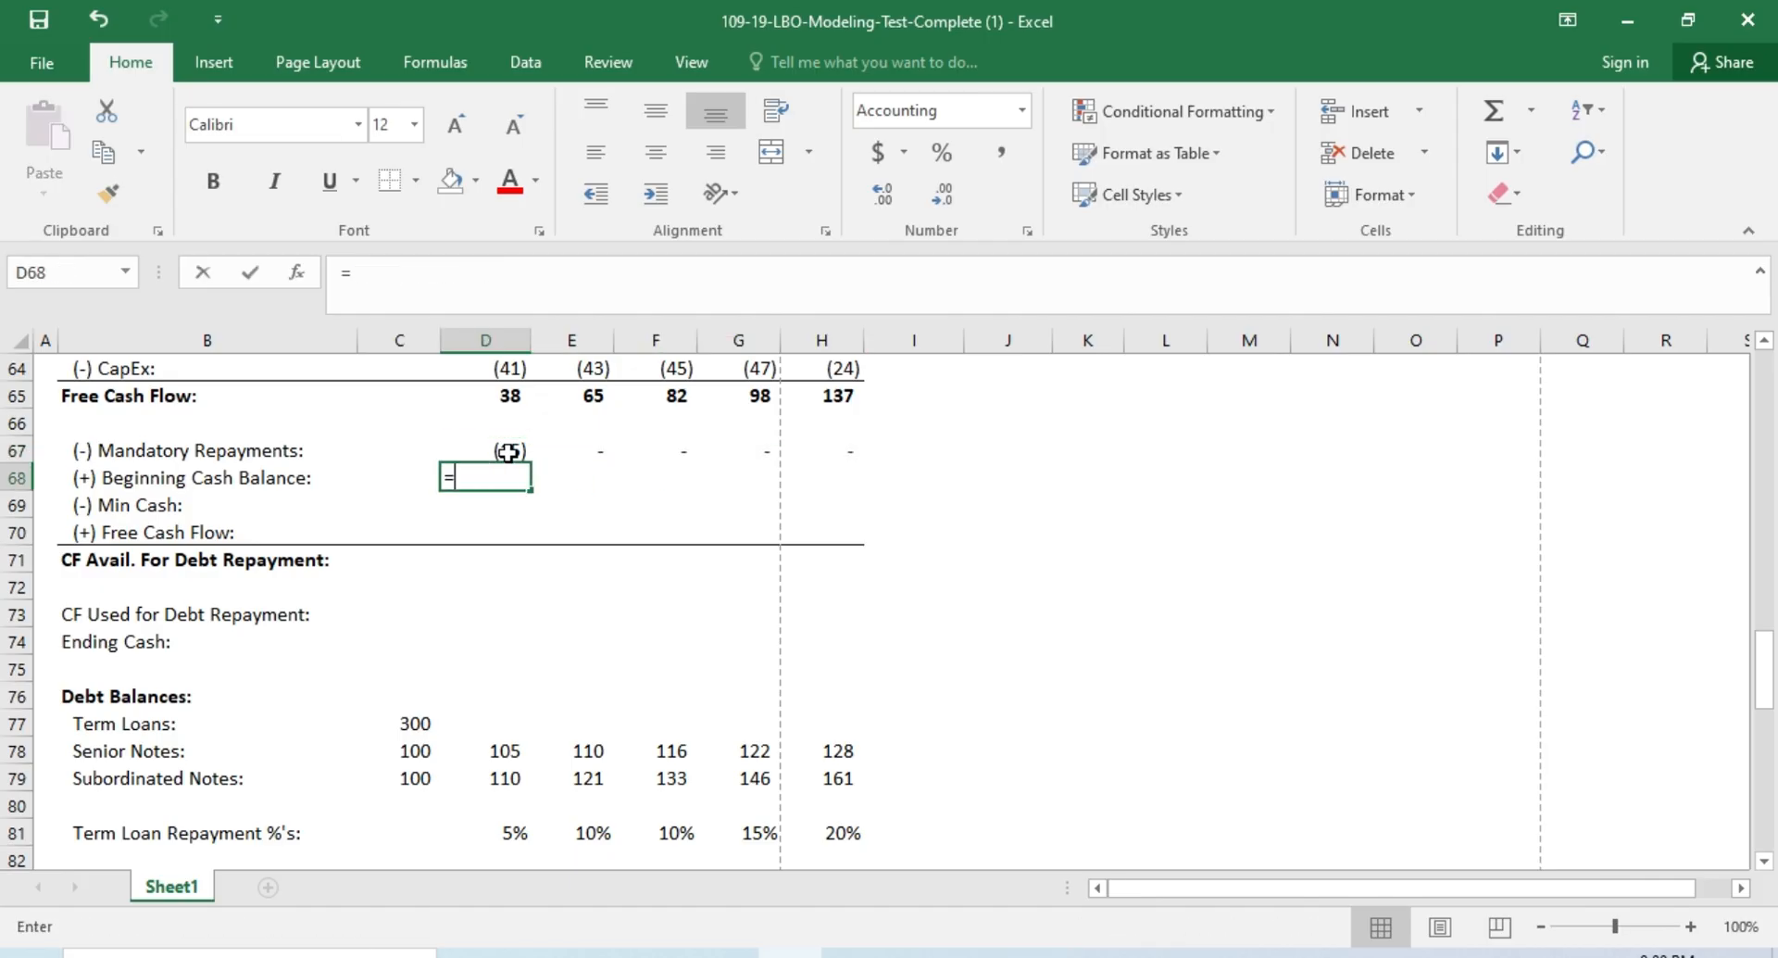
scroll(789, 505, up, 13)
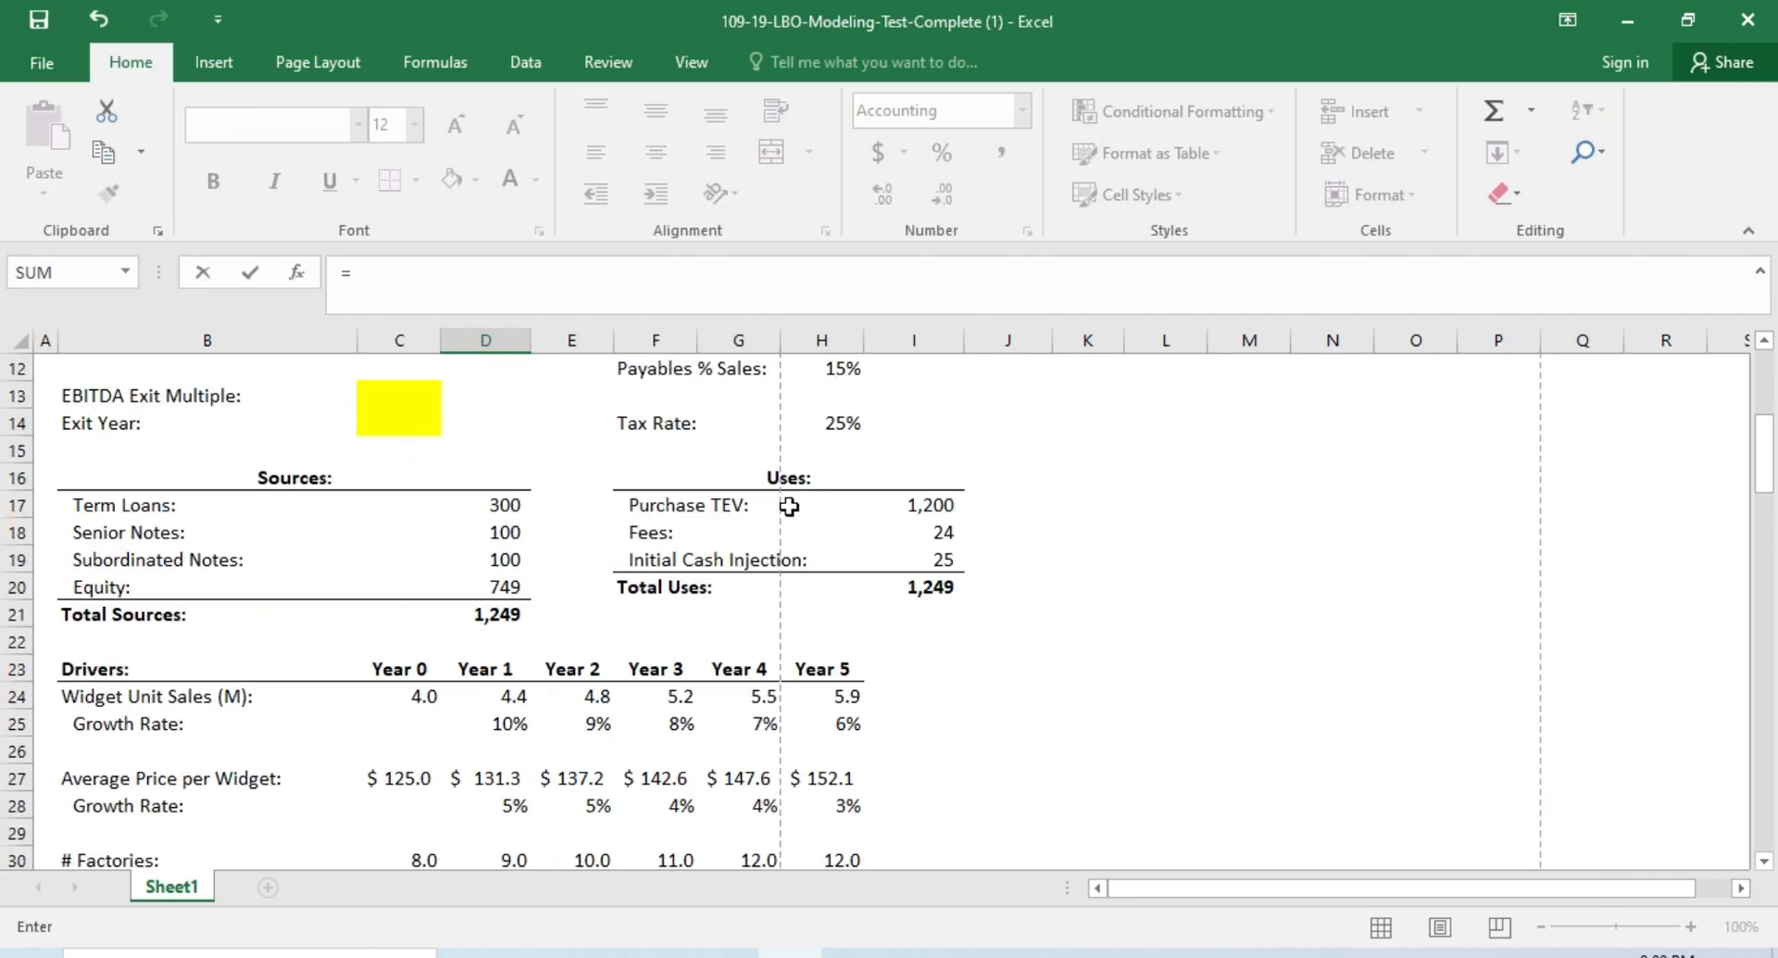
scroll(713, 688, down, 2)
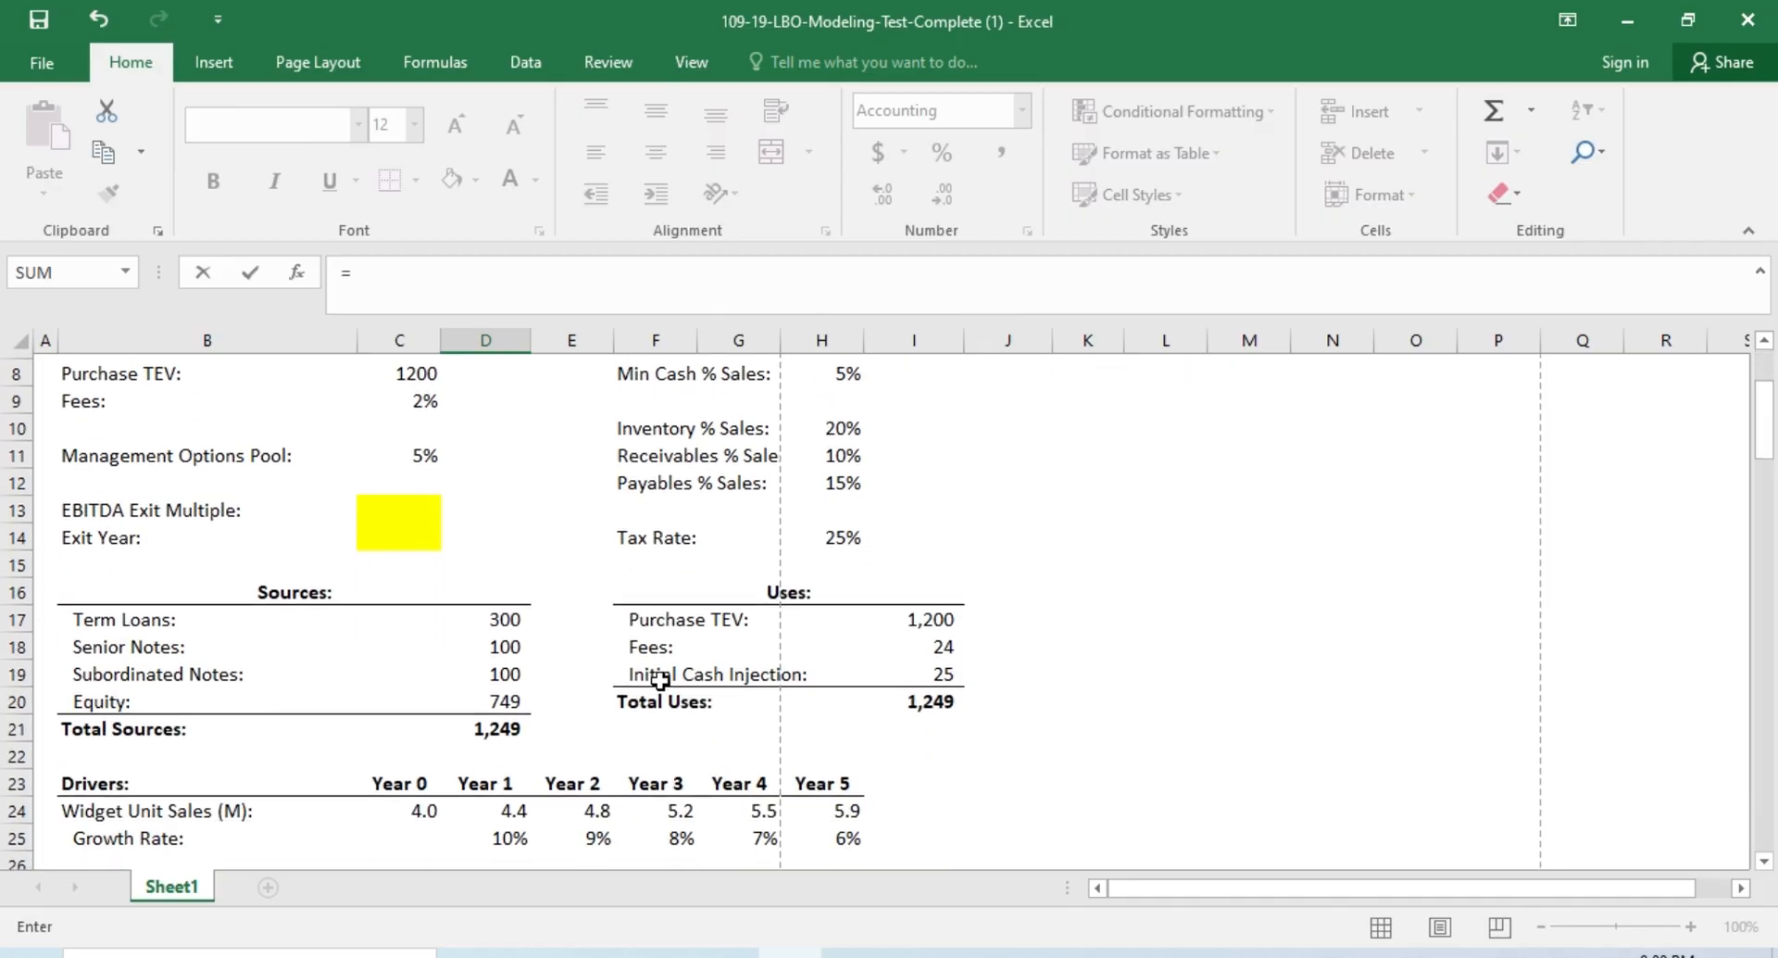
click(941, 670)
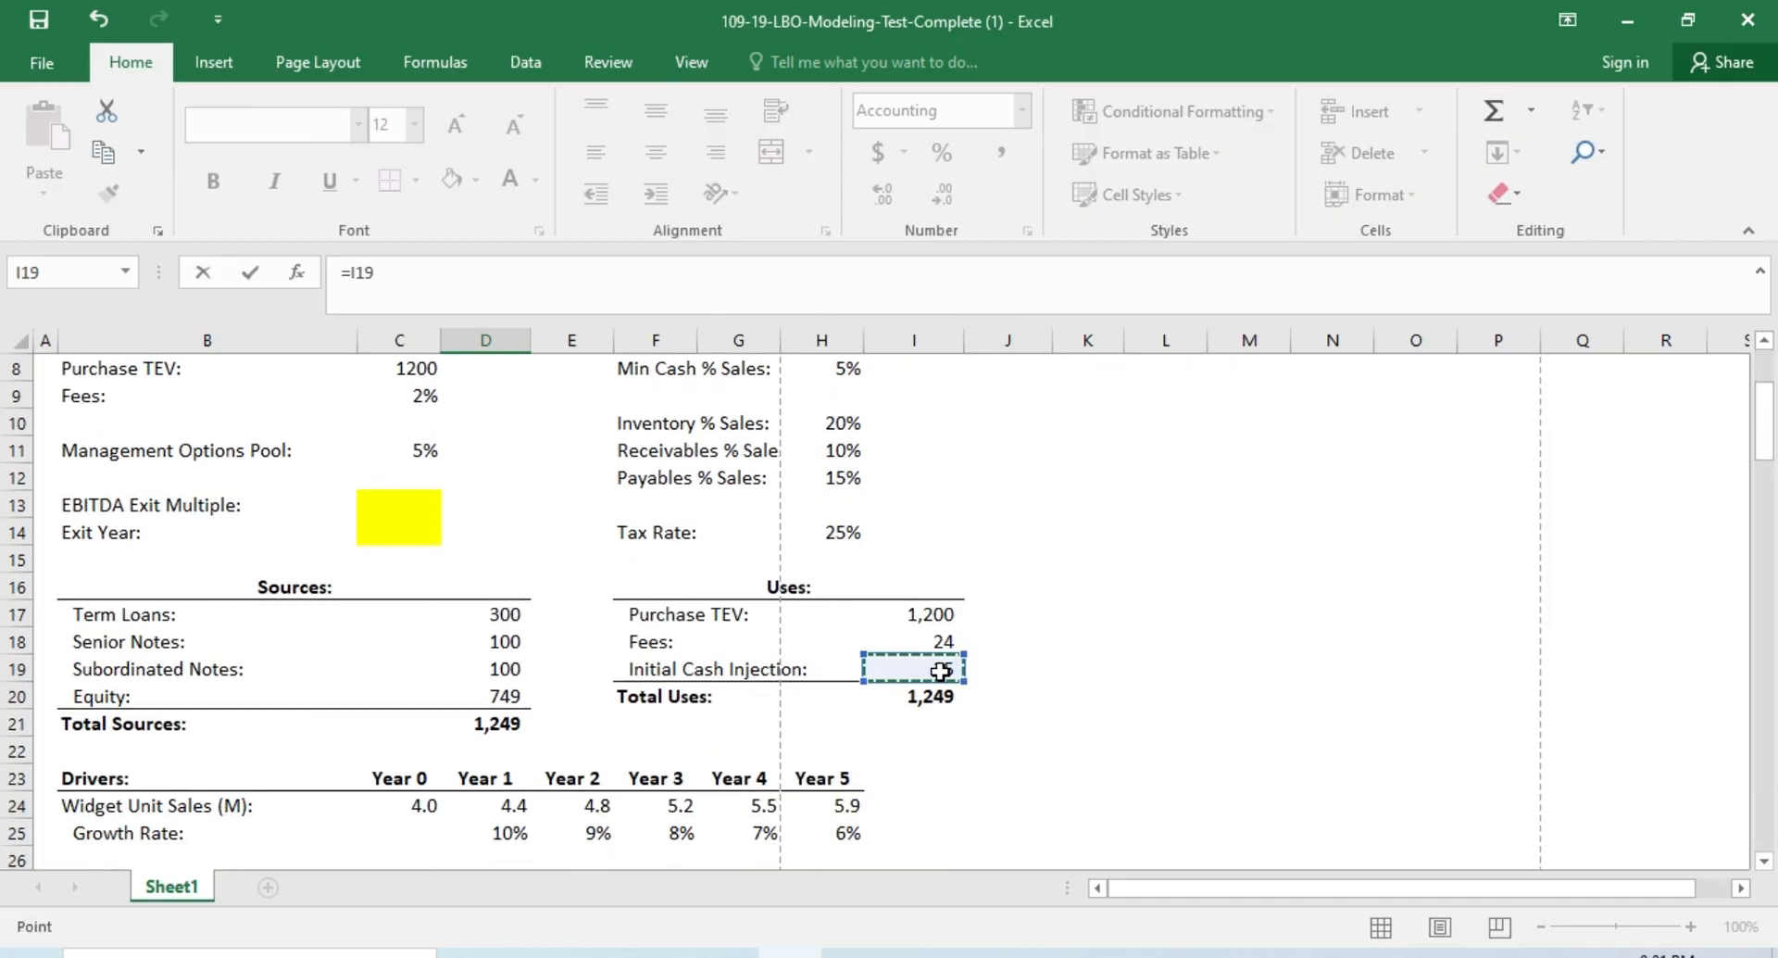
scroll(941, 670, down, 17)
key(Return)
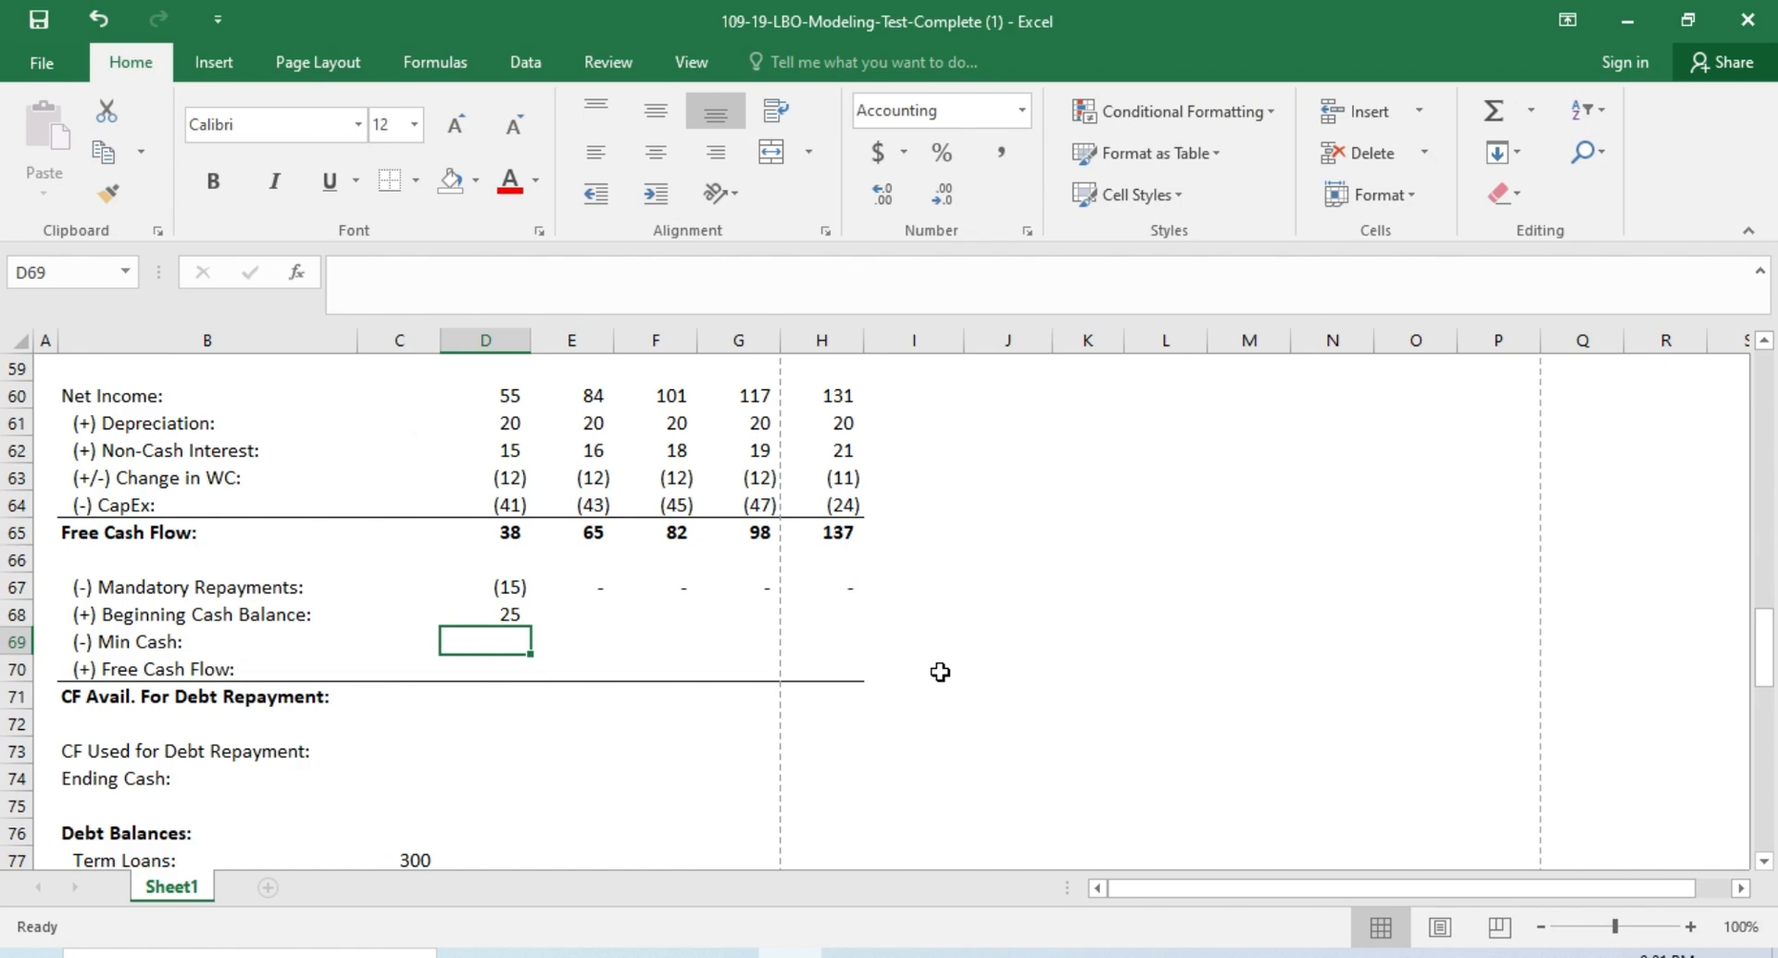
Step: Calculate the first-year Min Cash in D69 as negative Year 0 sales times the minimum cash percentage, using =-C47*$H$8
key(Left)
key(Left)
key(Right)
key(Right)
text(=-)
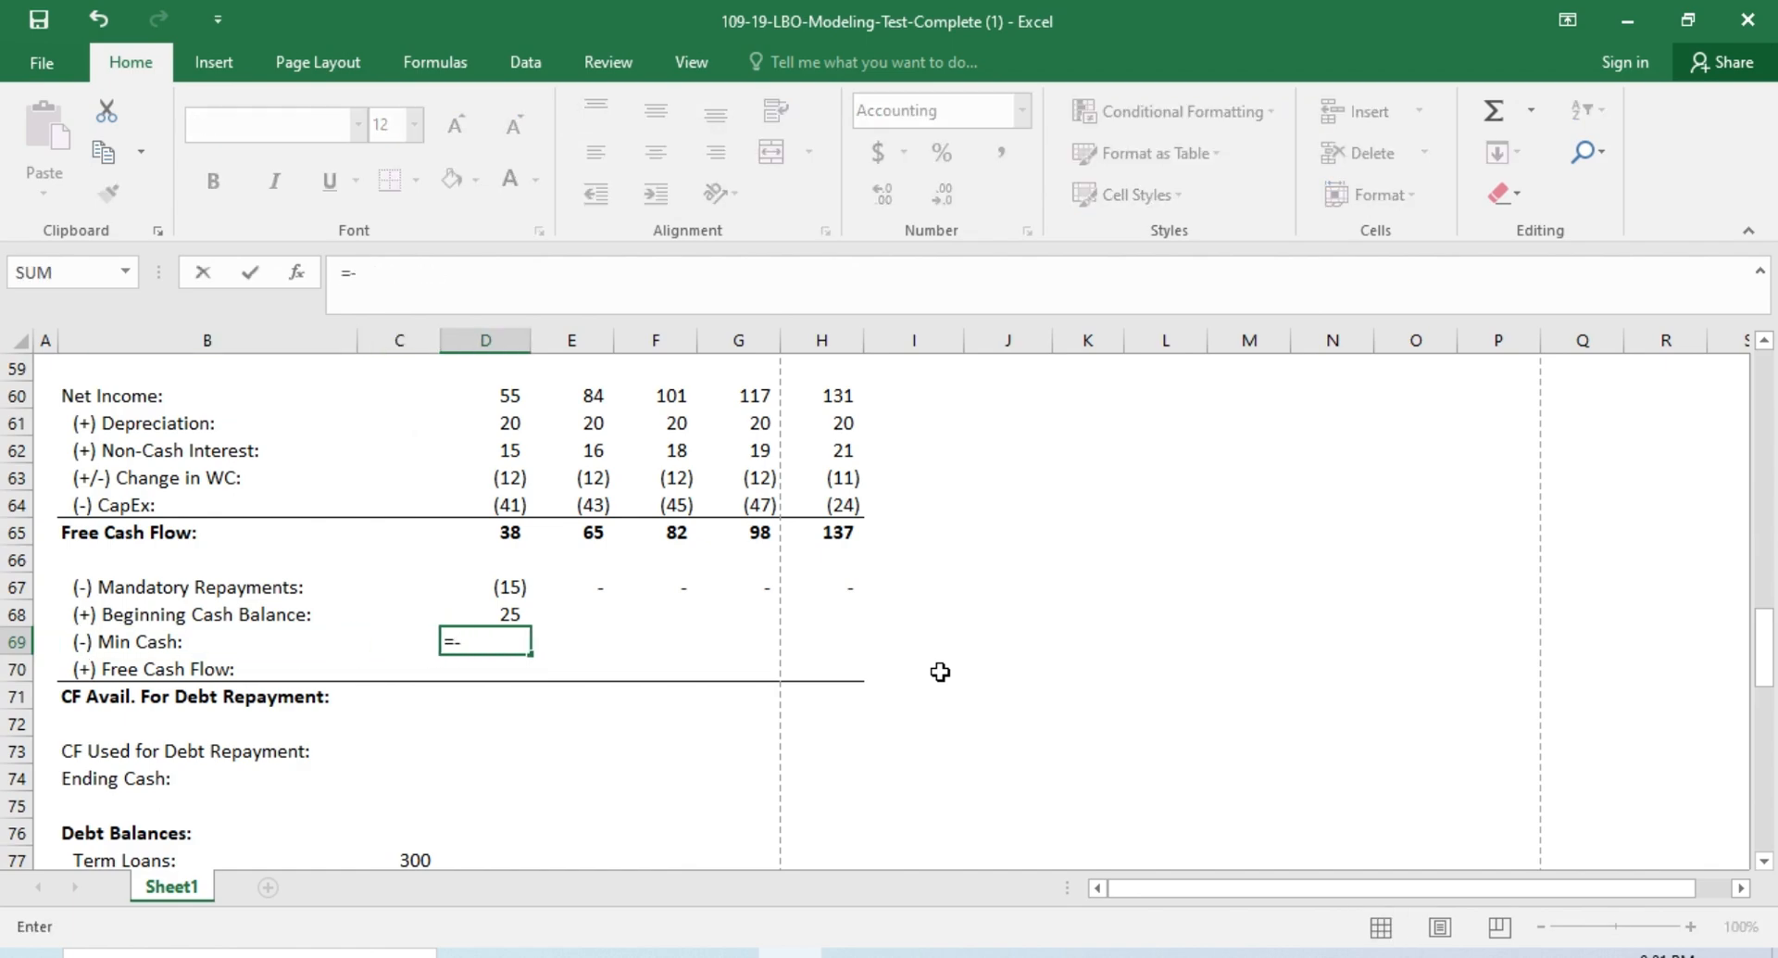
scroll(941, 670, up, 5)
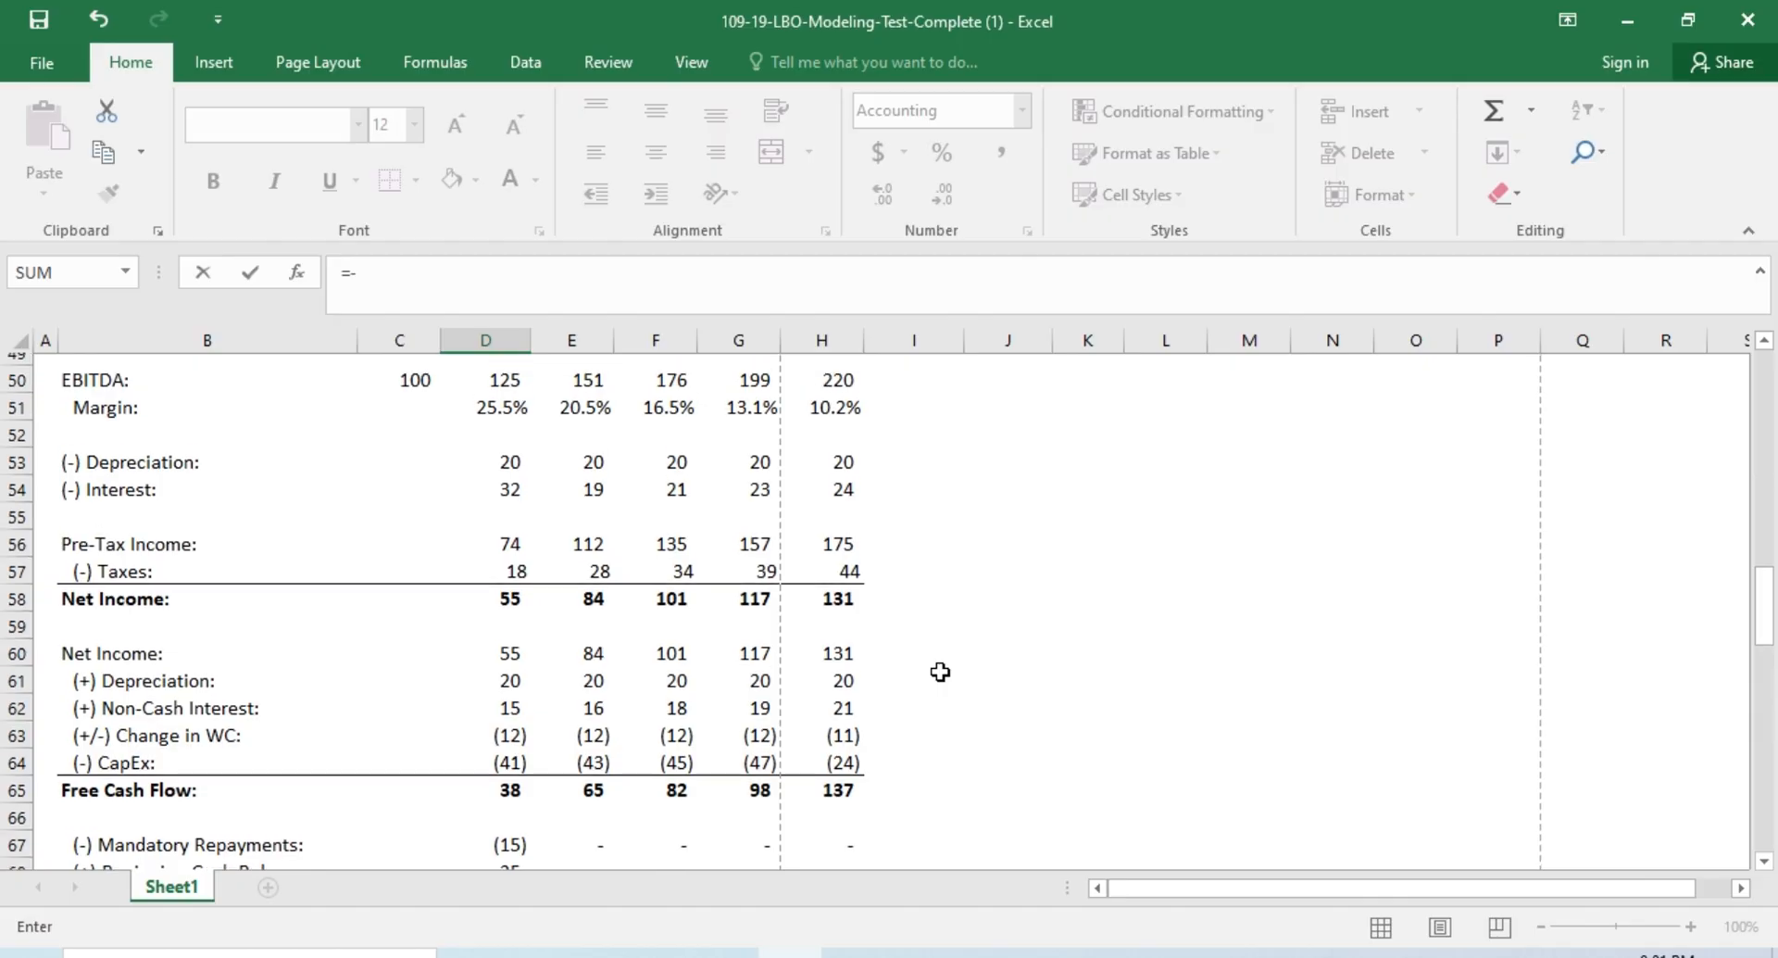
click(427, 478)
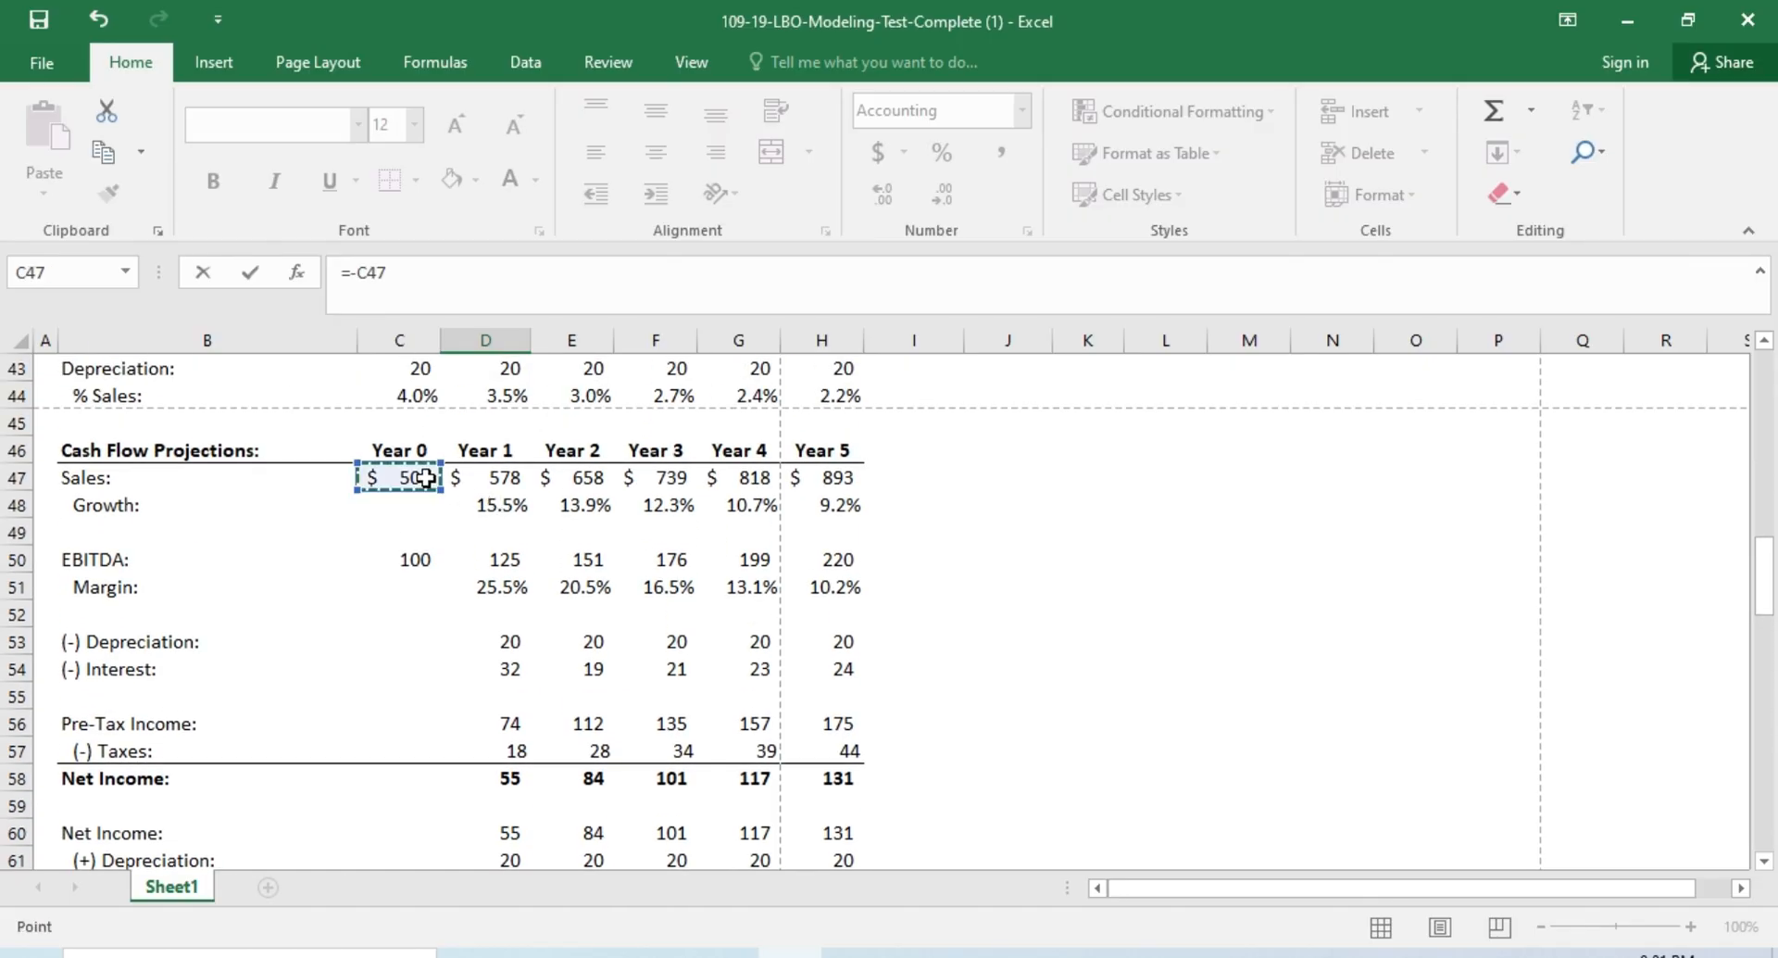
text(*)
scroll(425, 478, up, 14)
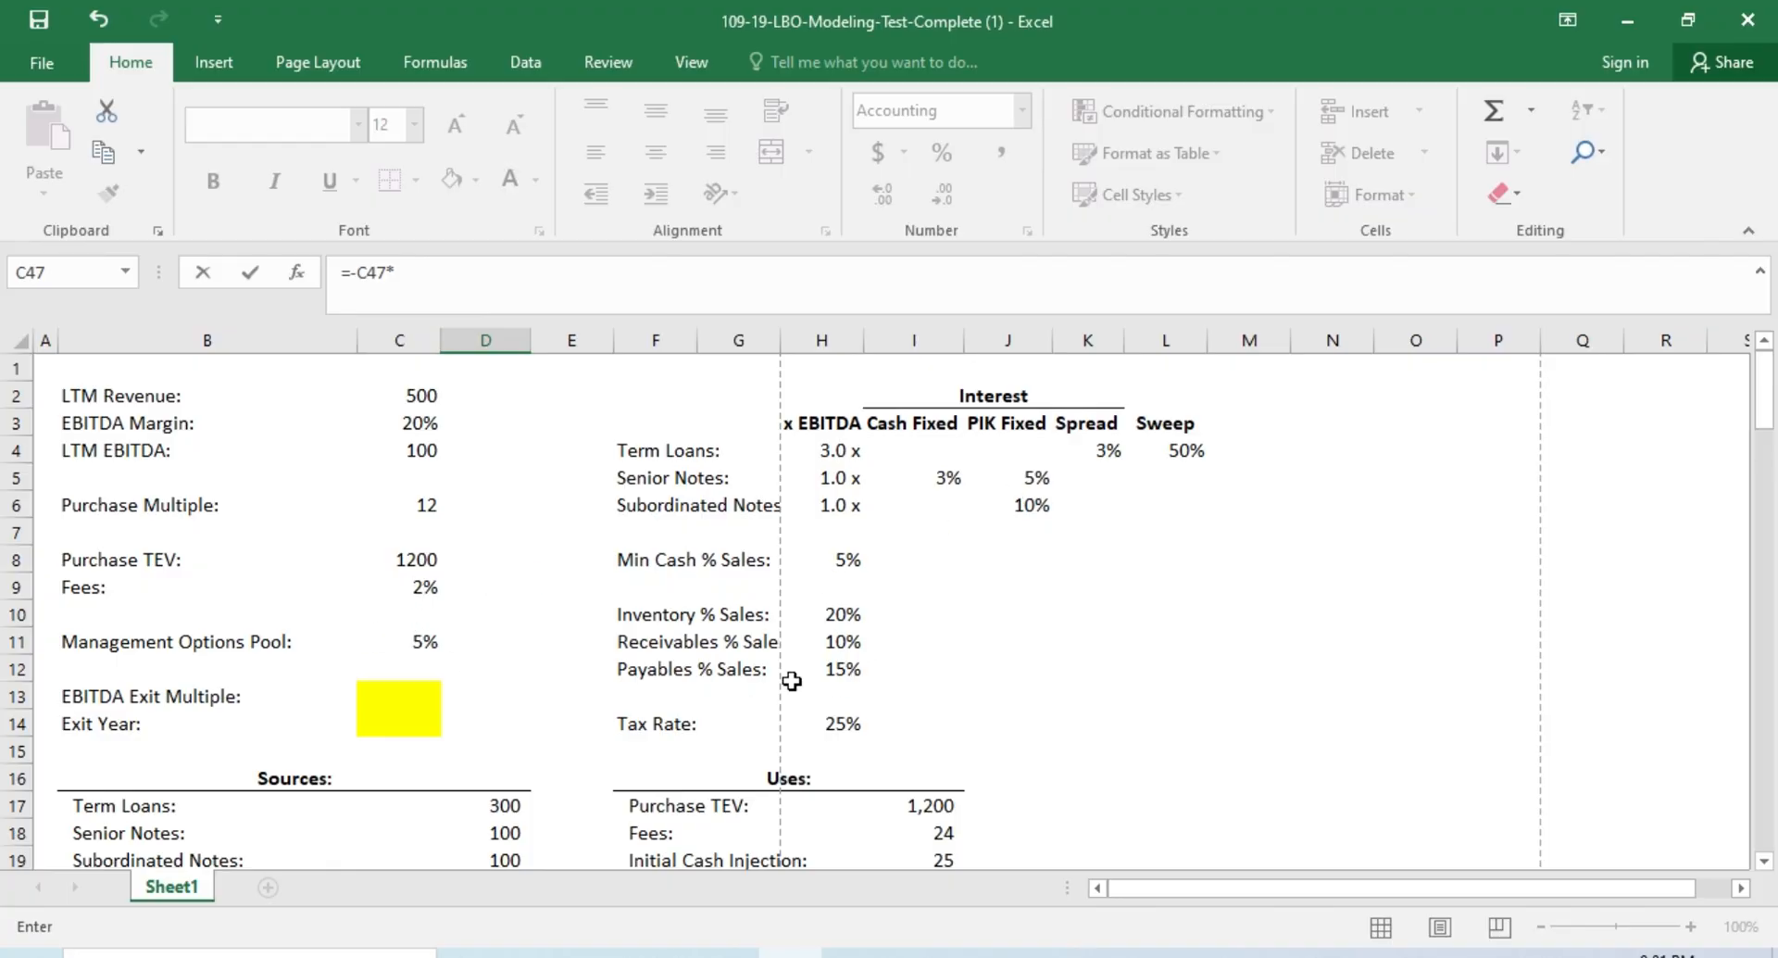
scroll(914, 721, down, 1)
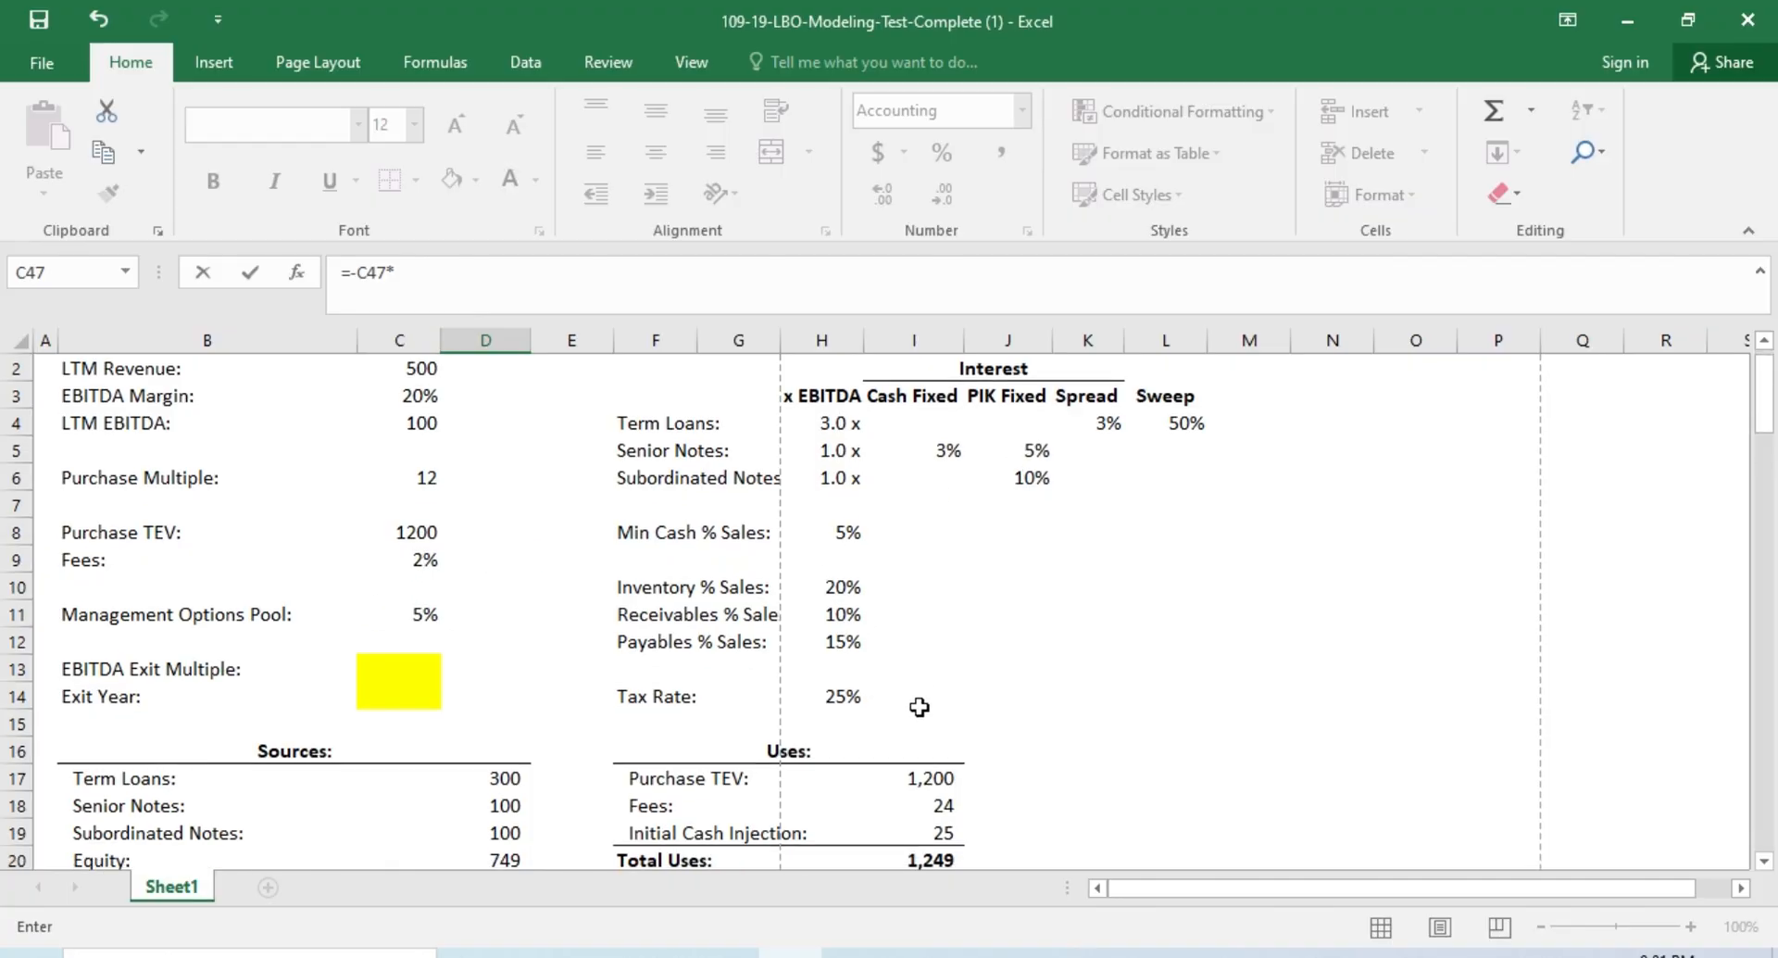
click(839, 534)
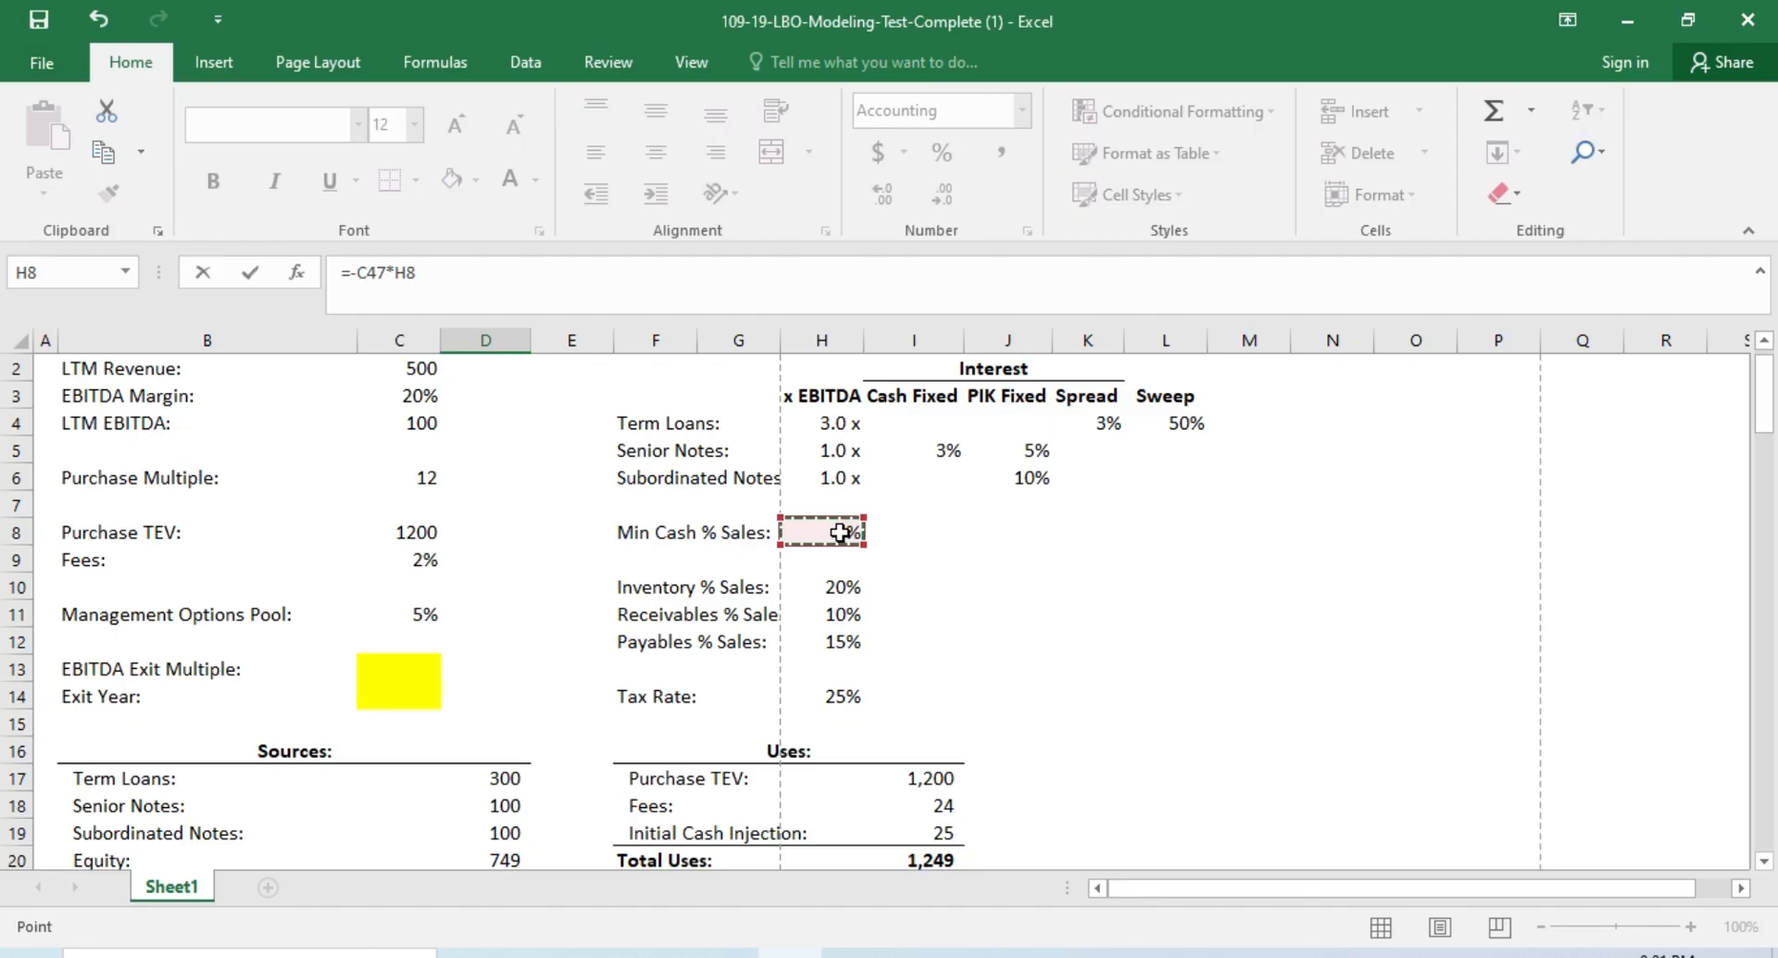
key(F4)
key(Return)
key(Up)
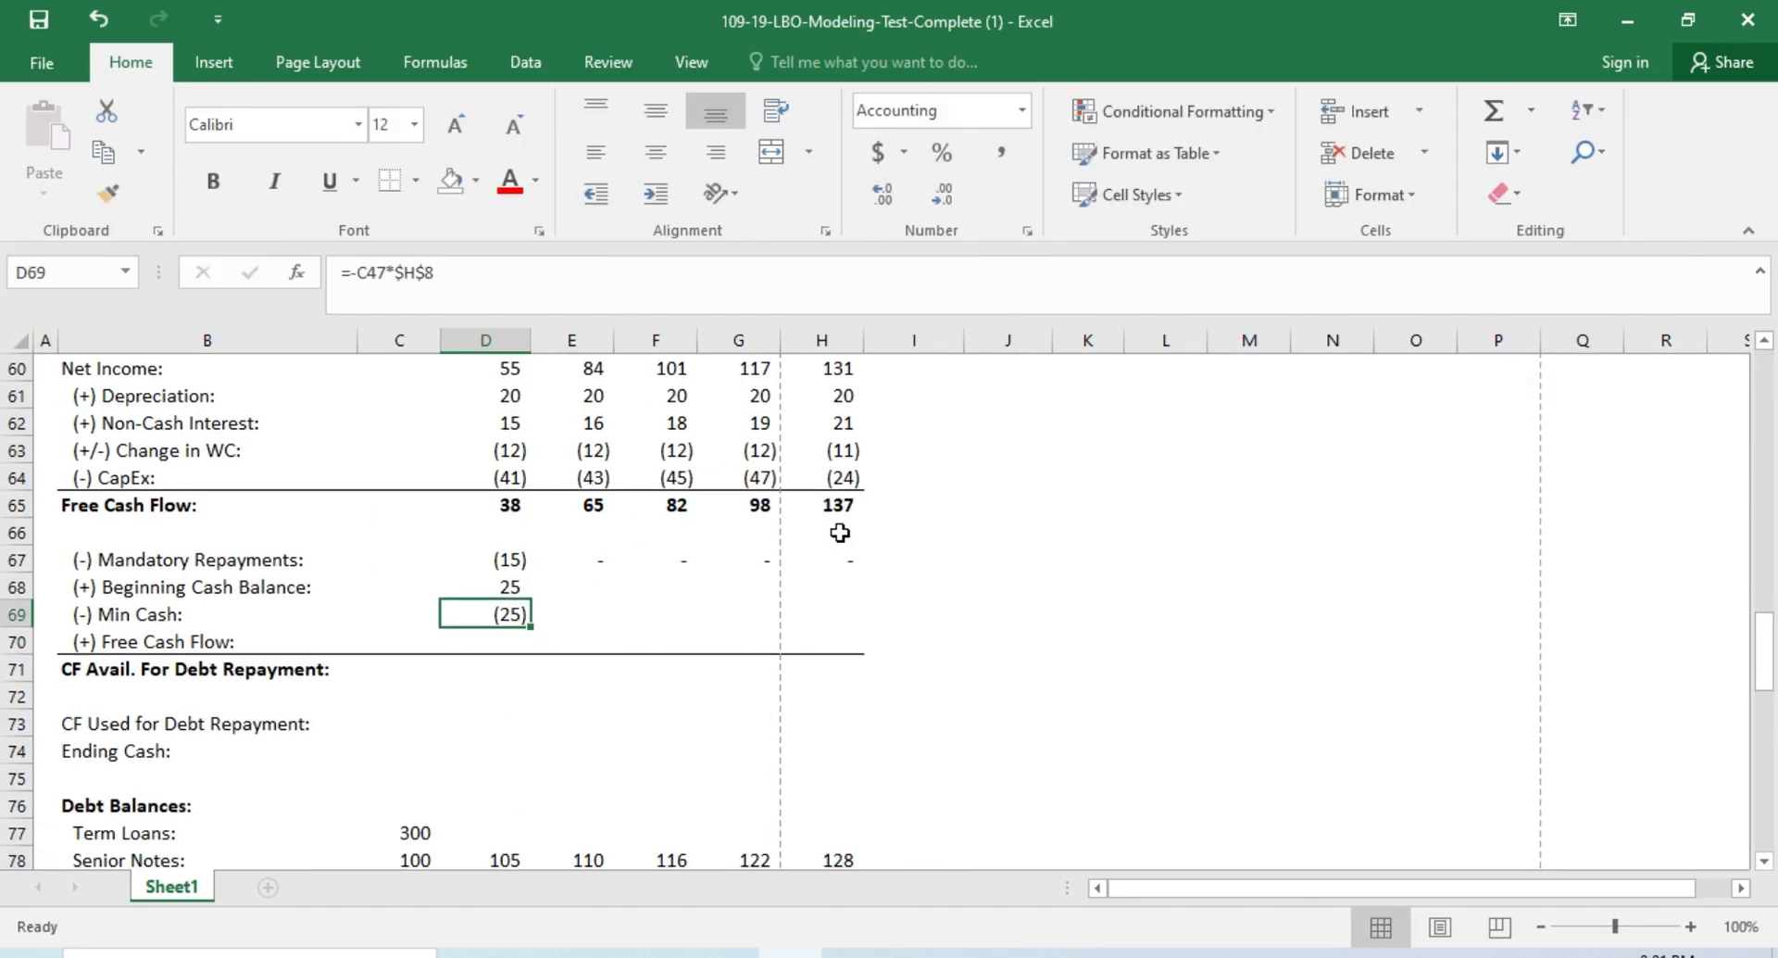
Step: Link the first-year Free Cash Flow line in D70 to the Free Cash Flow total with =D65
key(Down)
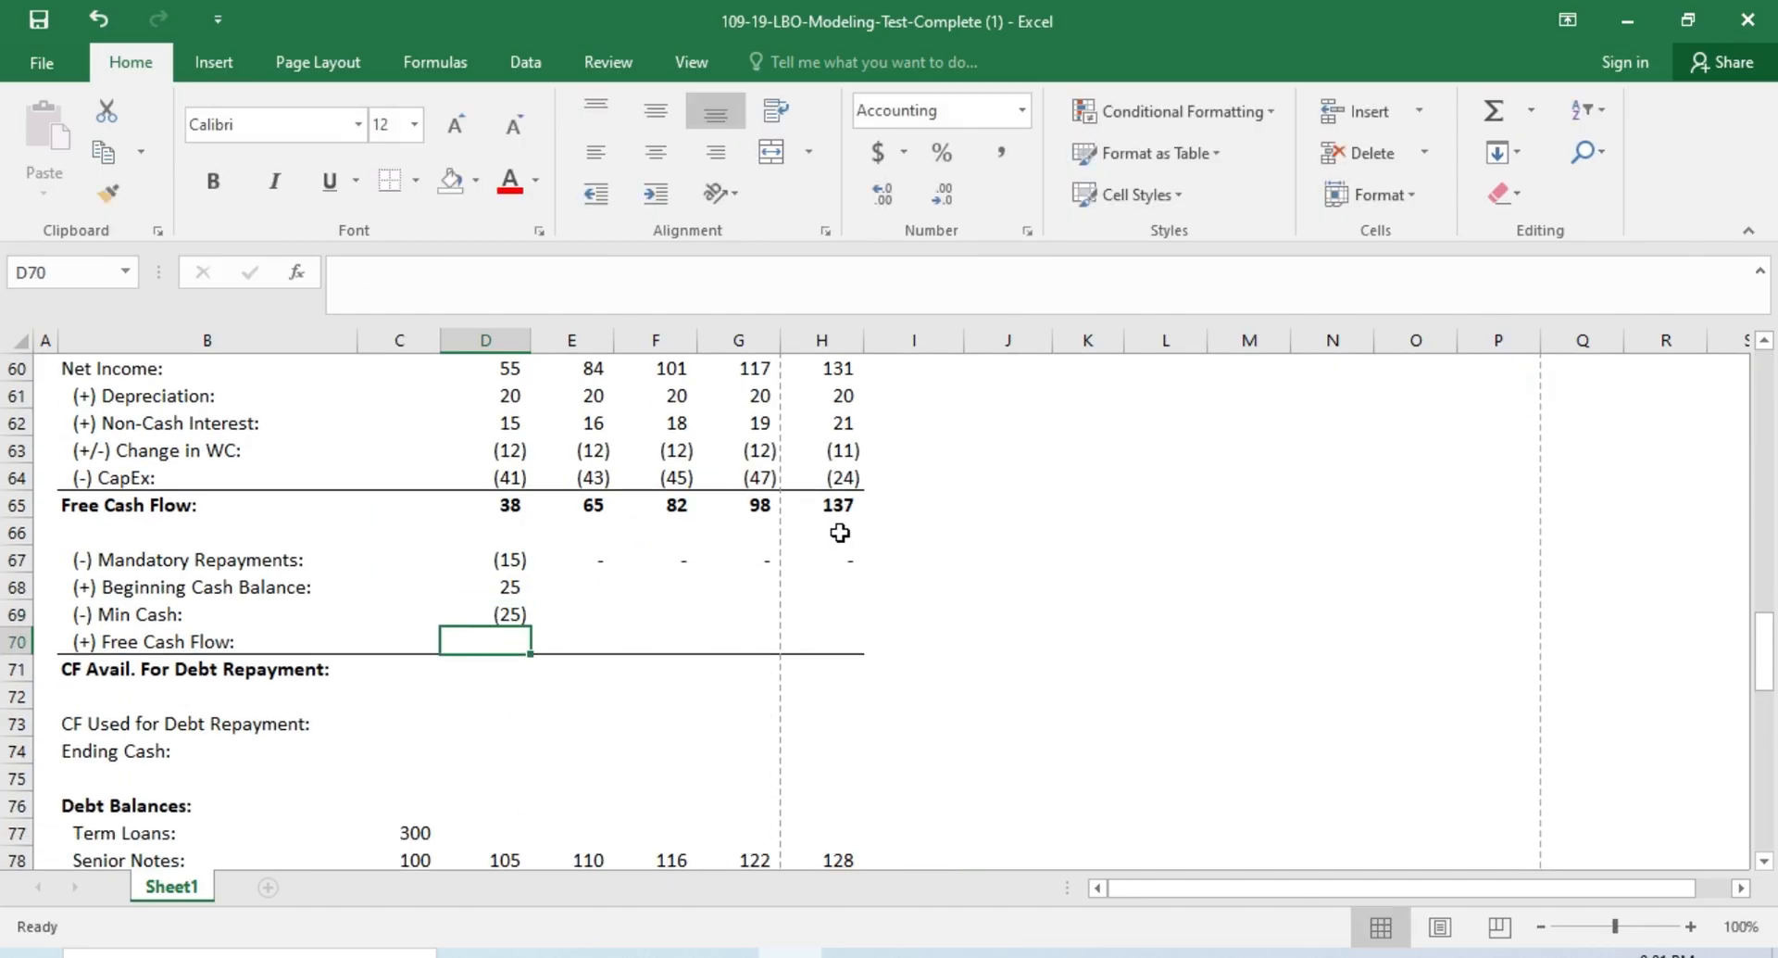
text(=)
key(Up)
key(Up)
key(Up)
key(Up)
key(Up)
key(Return)
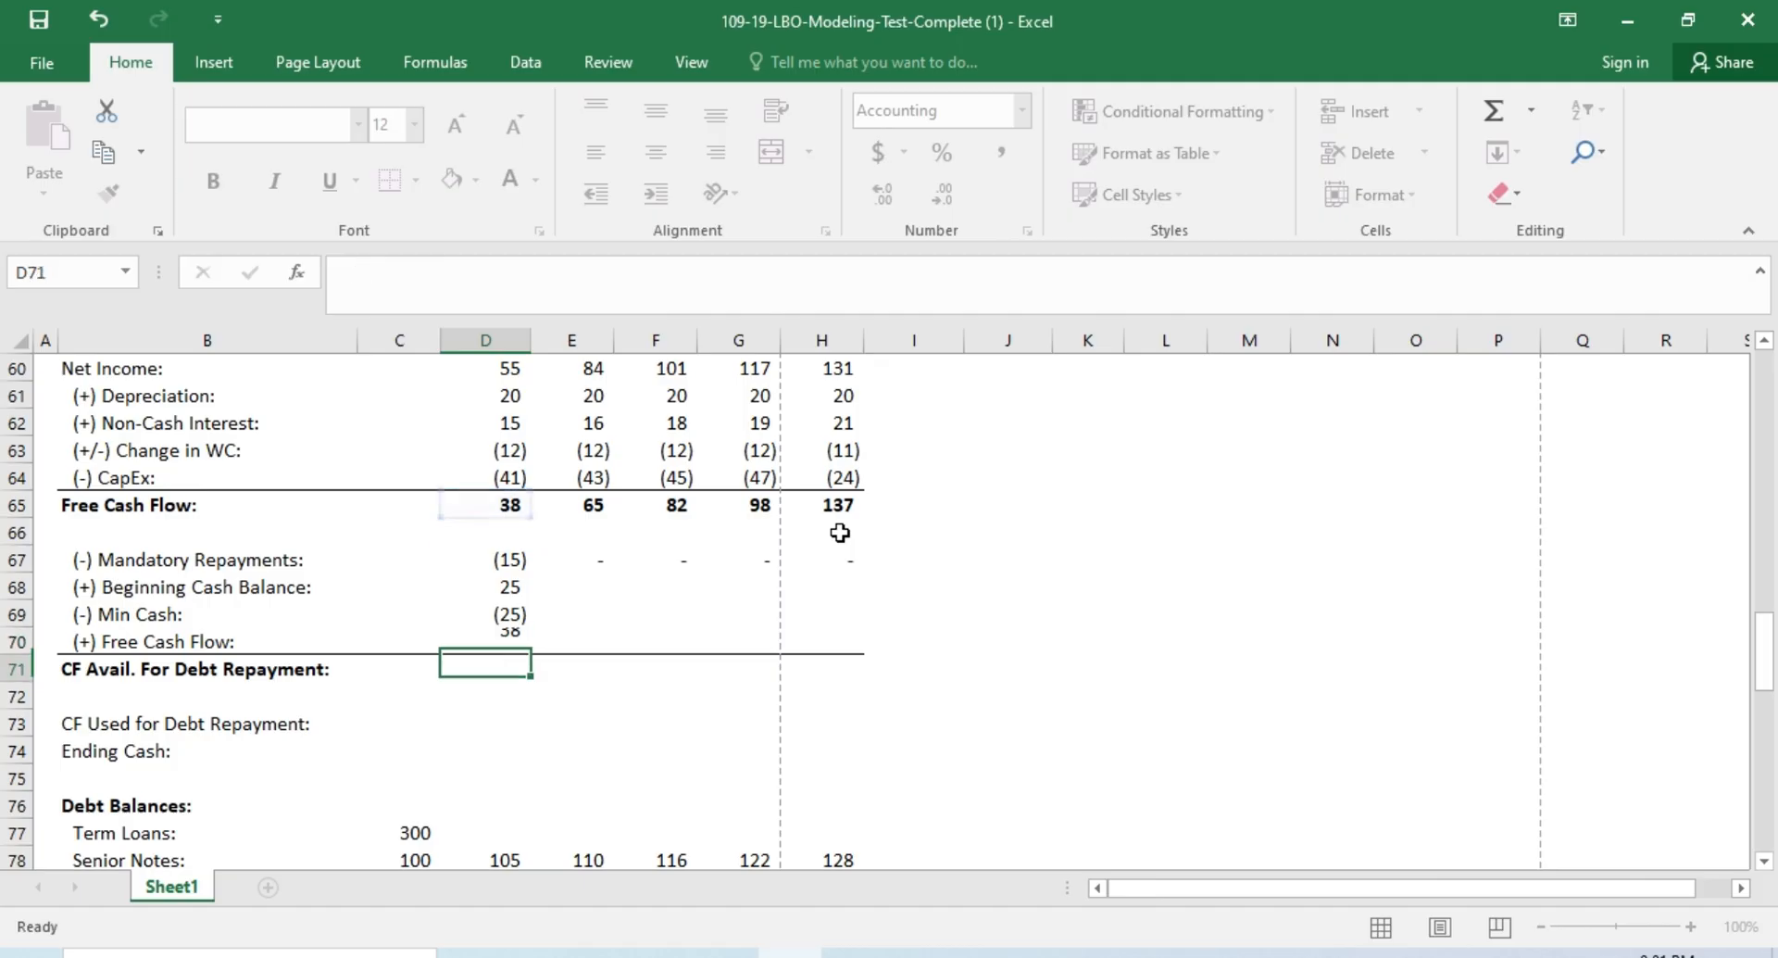
Step: Calculate the first-year CF Avail. For Debt Repayment in D71 by summing D67:D70
text(=sum)
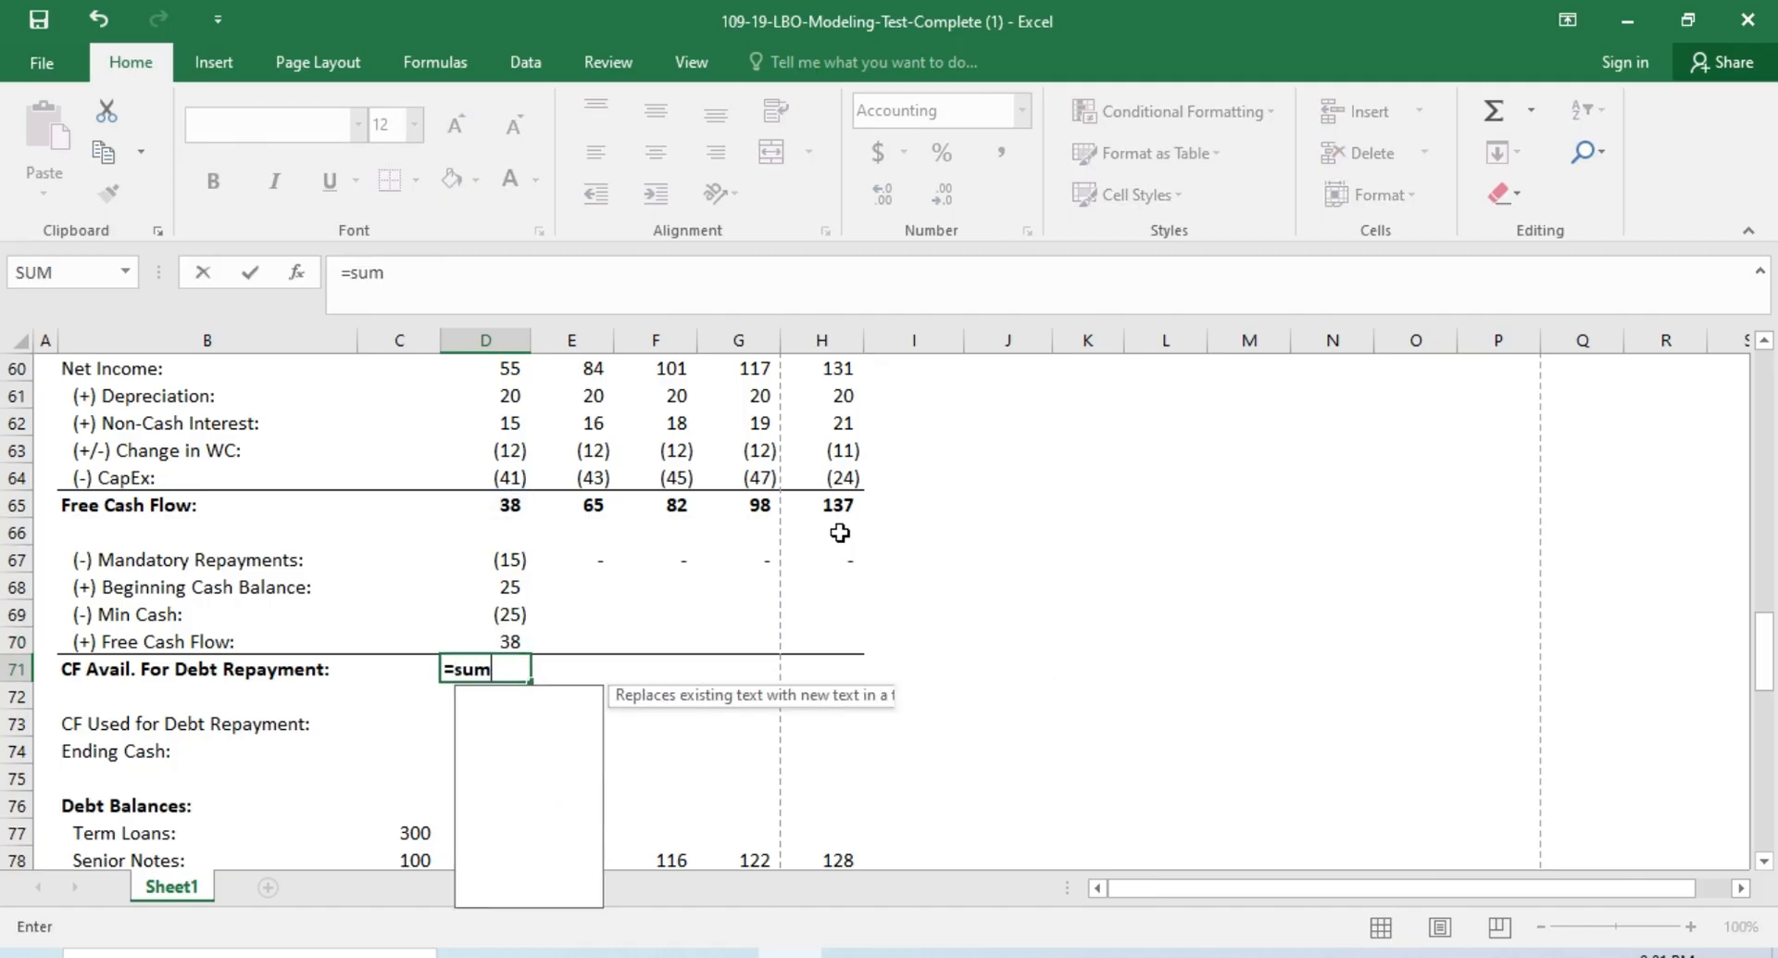
text(()
key(Up)
key(shift+Up)
key(shift+Up)
key(shift+Up)
key(ctrl+Return)
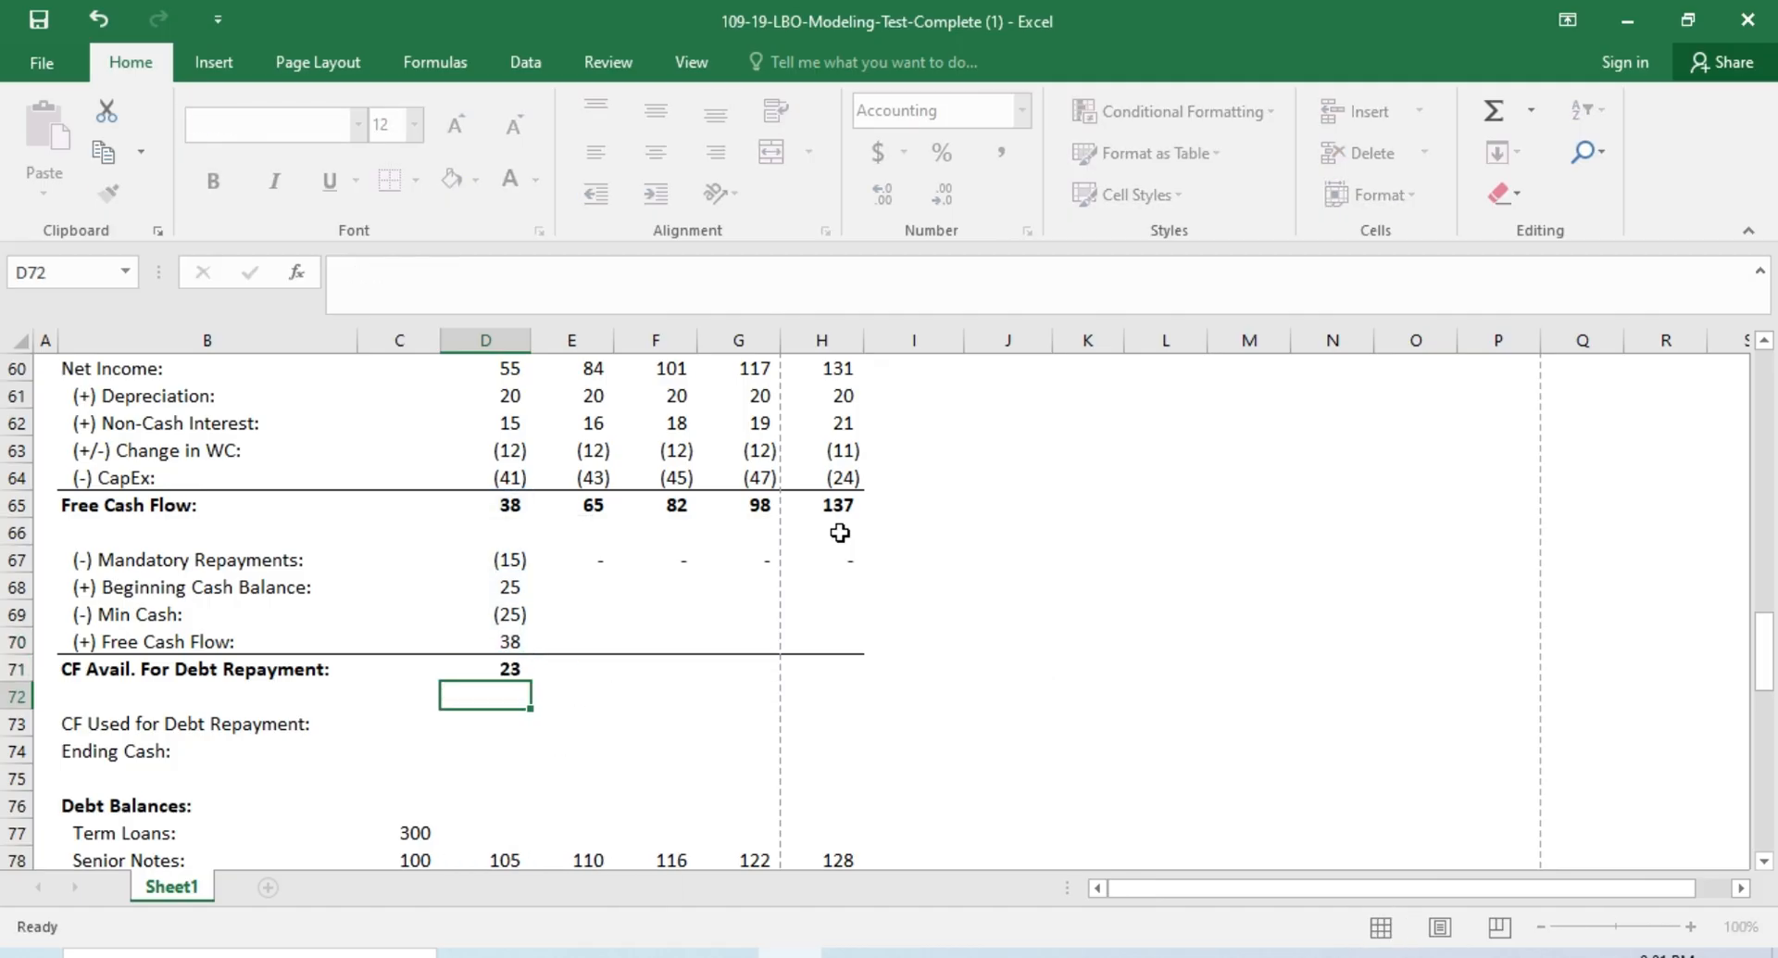
Step: Copy the Beginning Cash Balance through CF Avail. For Debt Repayment formulas from D68:D71 across columns E to H
key(Up)
key(Up)
key(Up)
key(shift+Down)
key(shift+Down)
key(shift+Down)
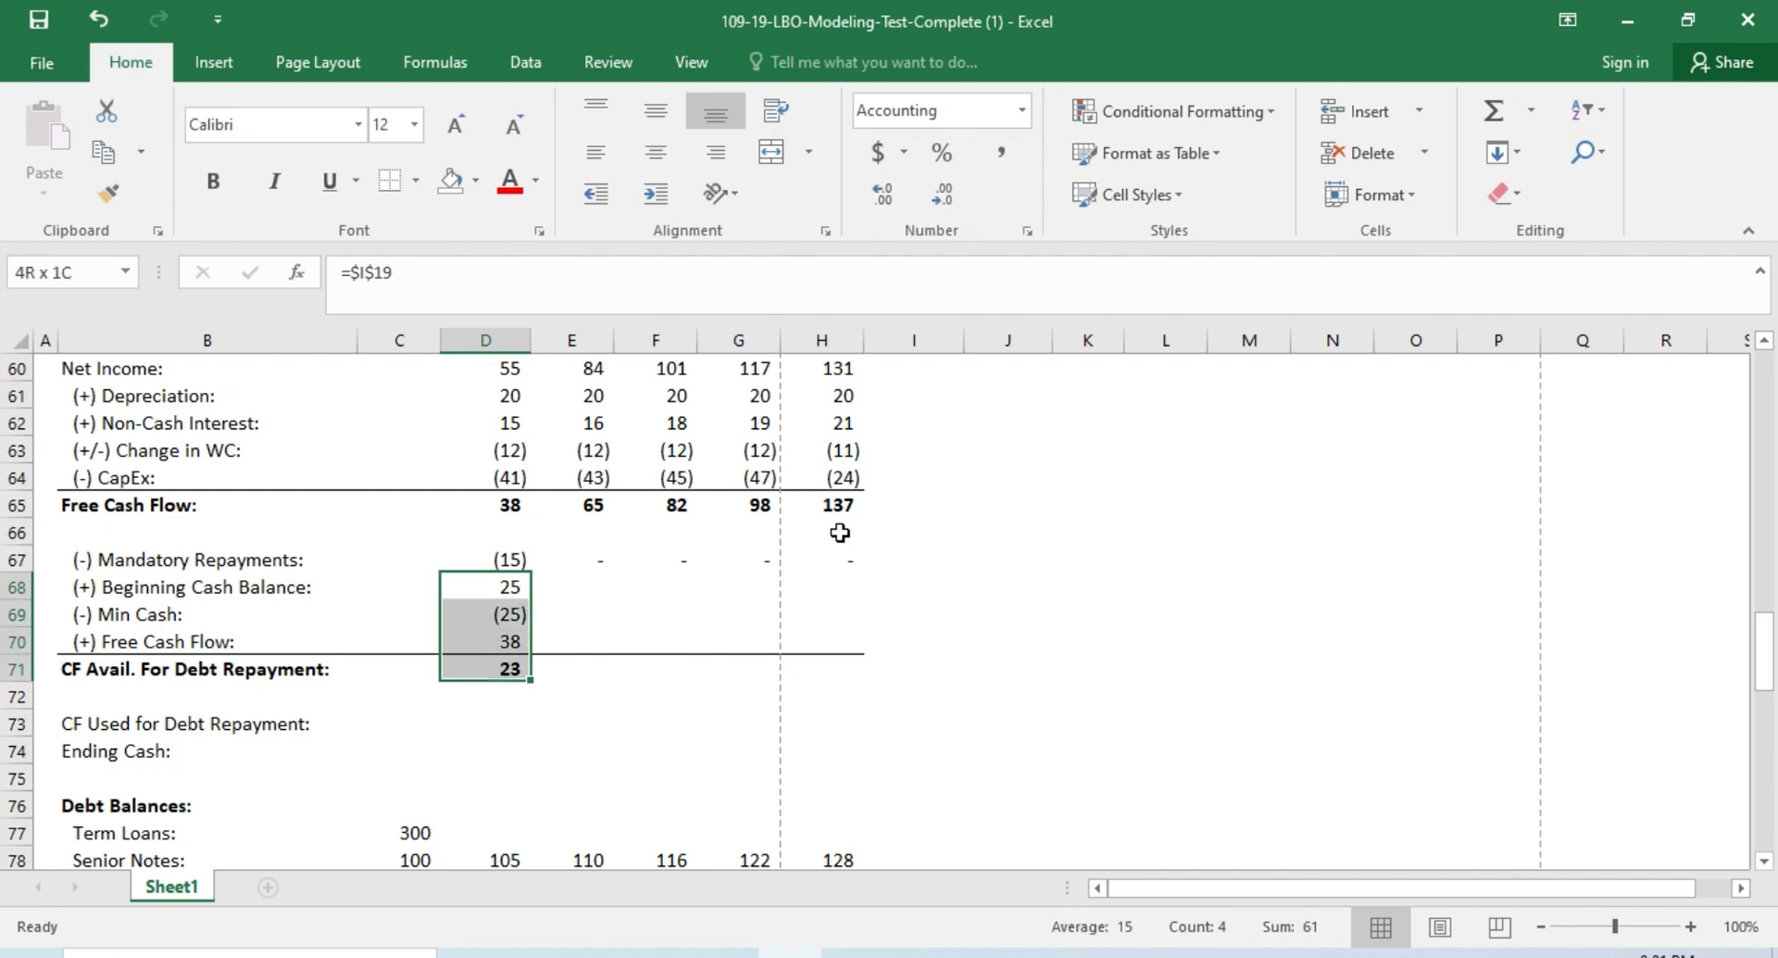
key(ctrl+q)
key(Escape)
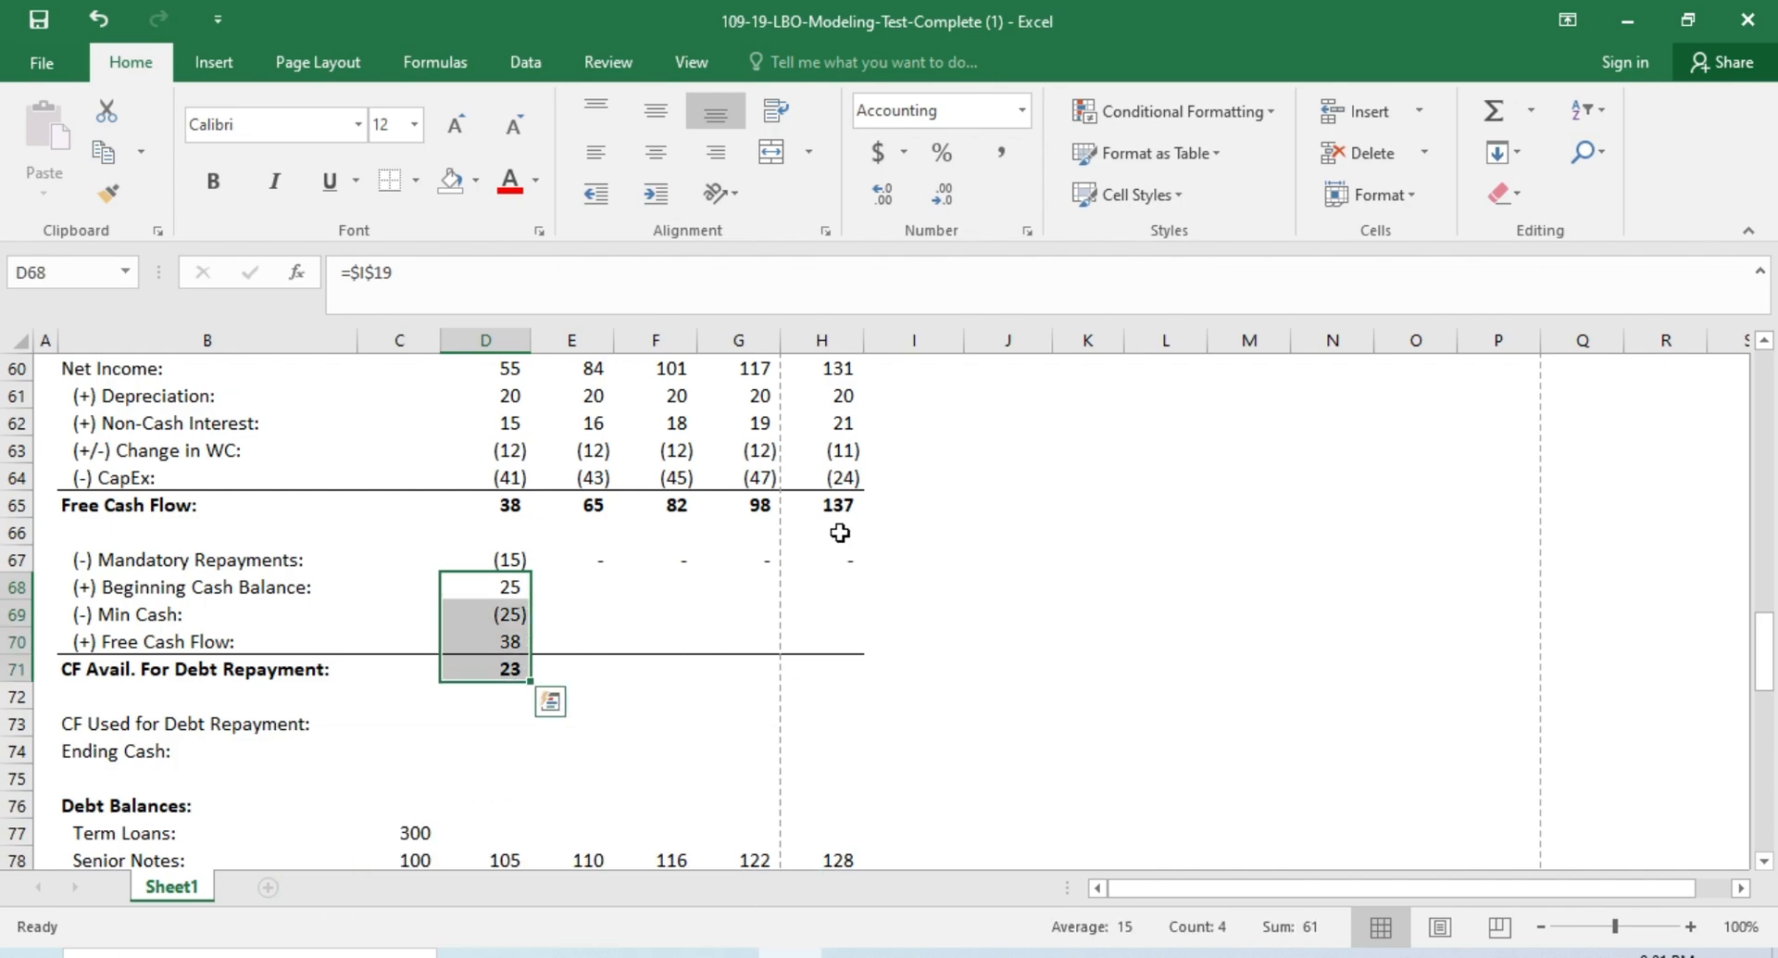
key(ctrl+c)
key(Right)
key(shift+Right)
key(shift+Right)
key(shift+Right)
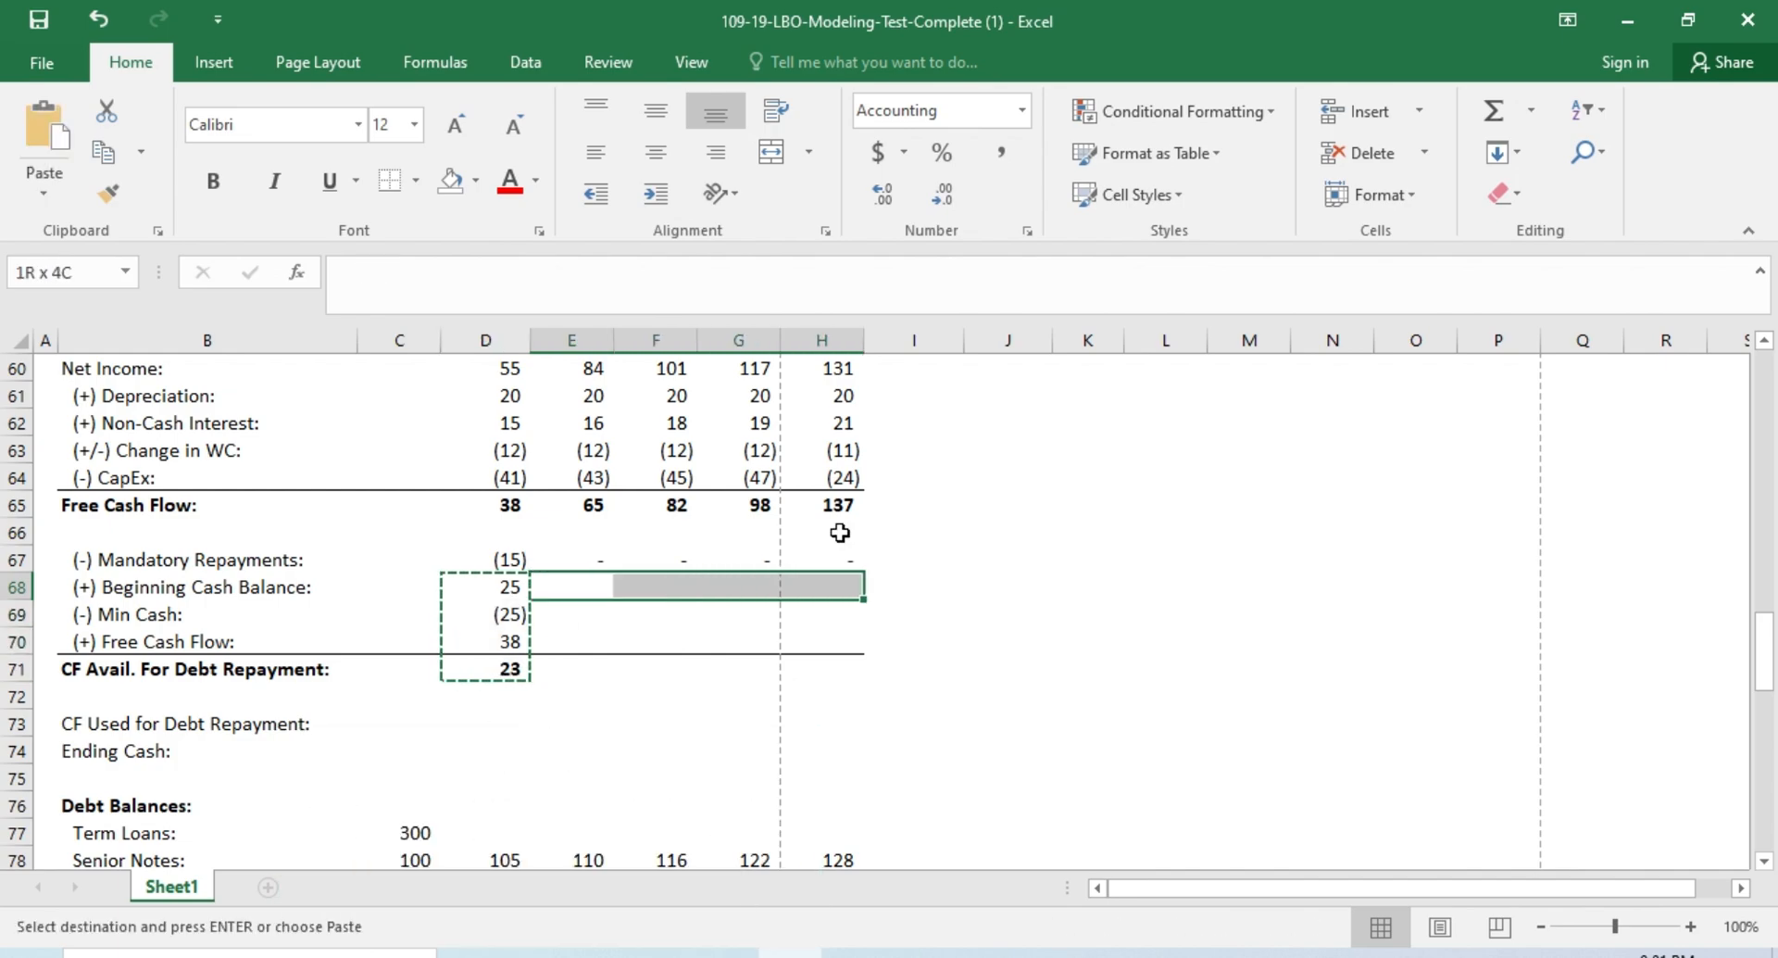
key(Return)
key(Right)
key(Left)
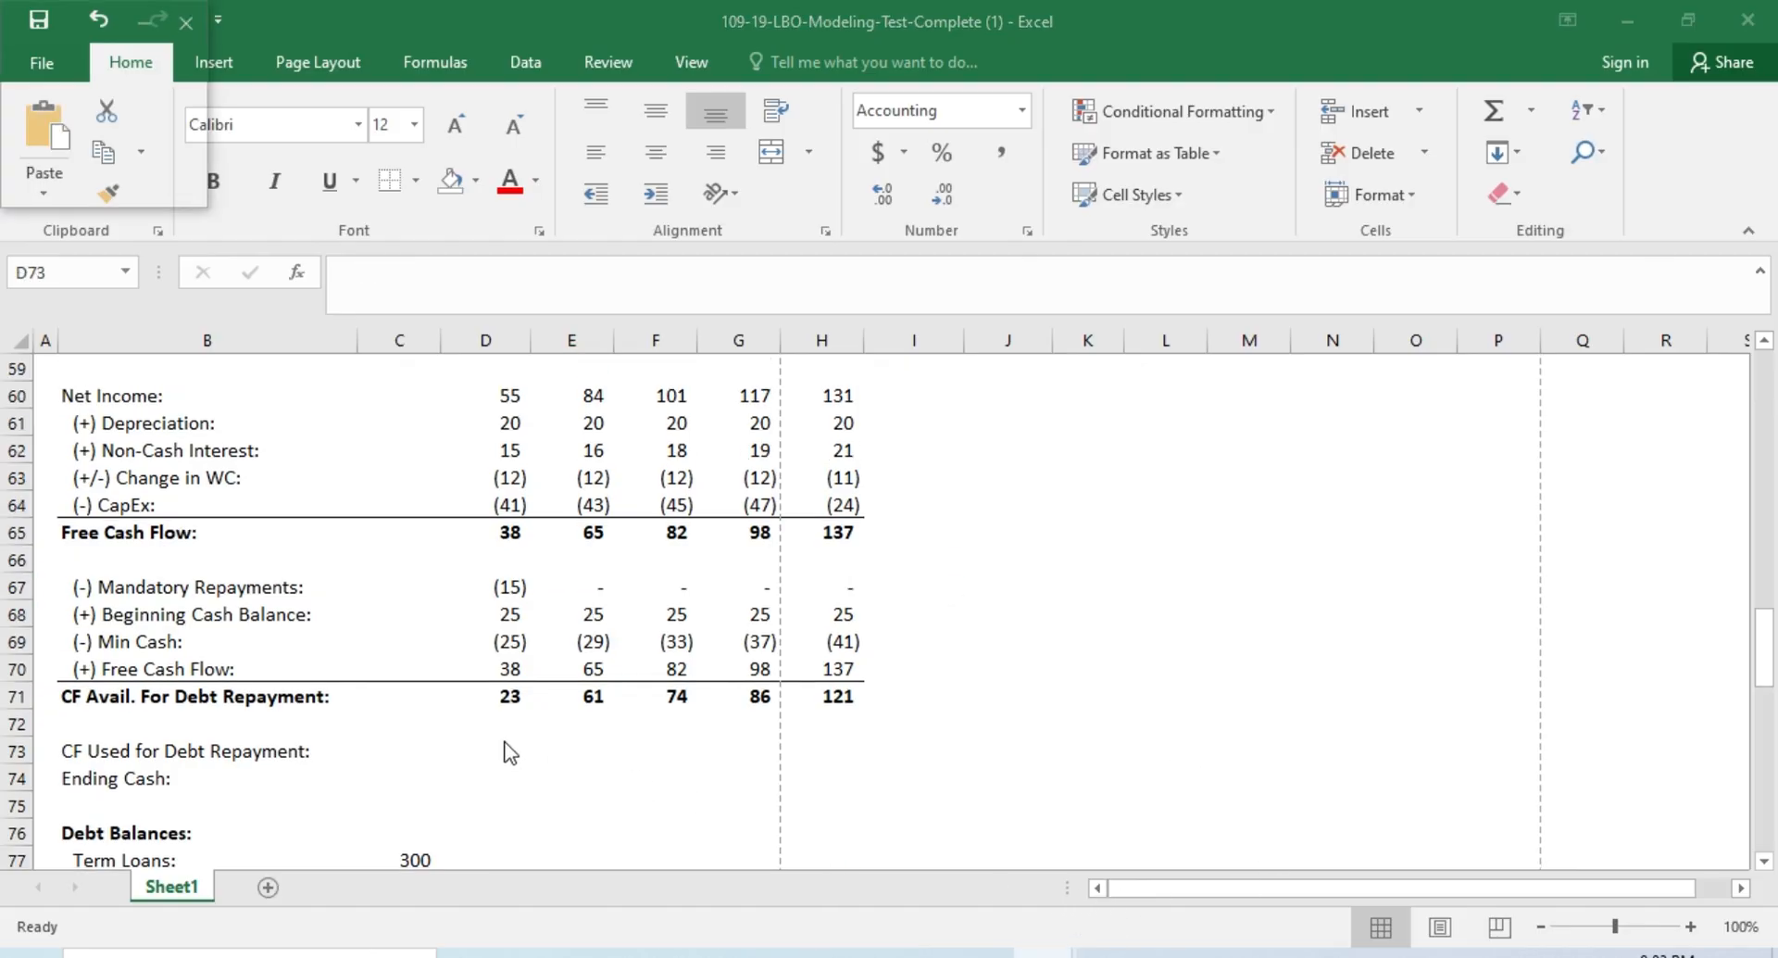
click(504, 741)
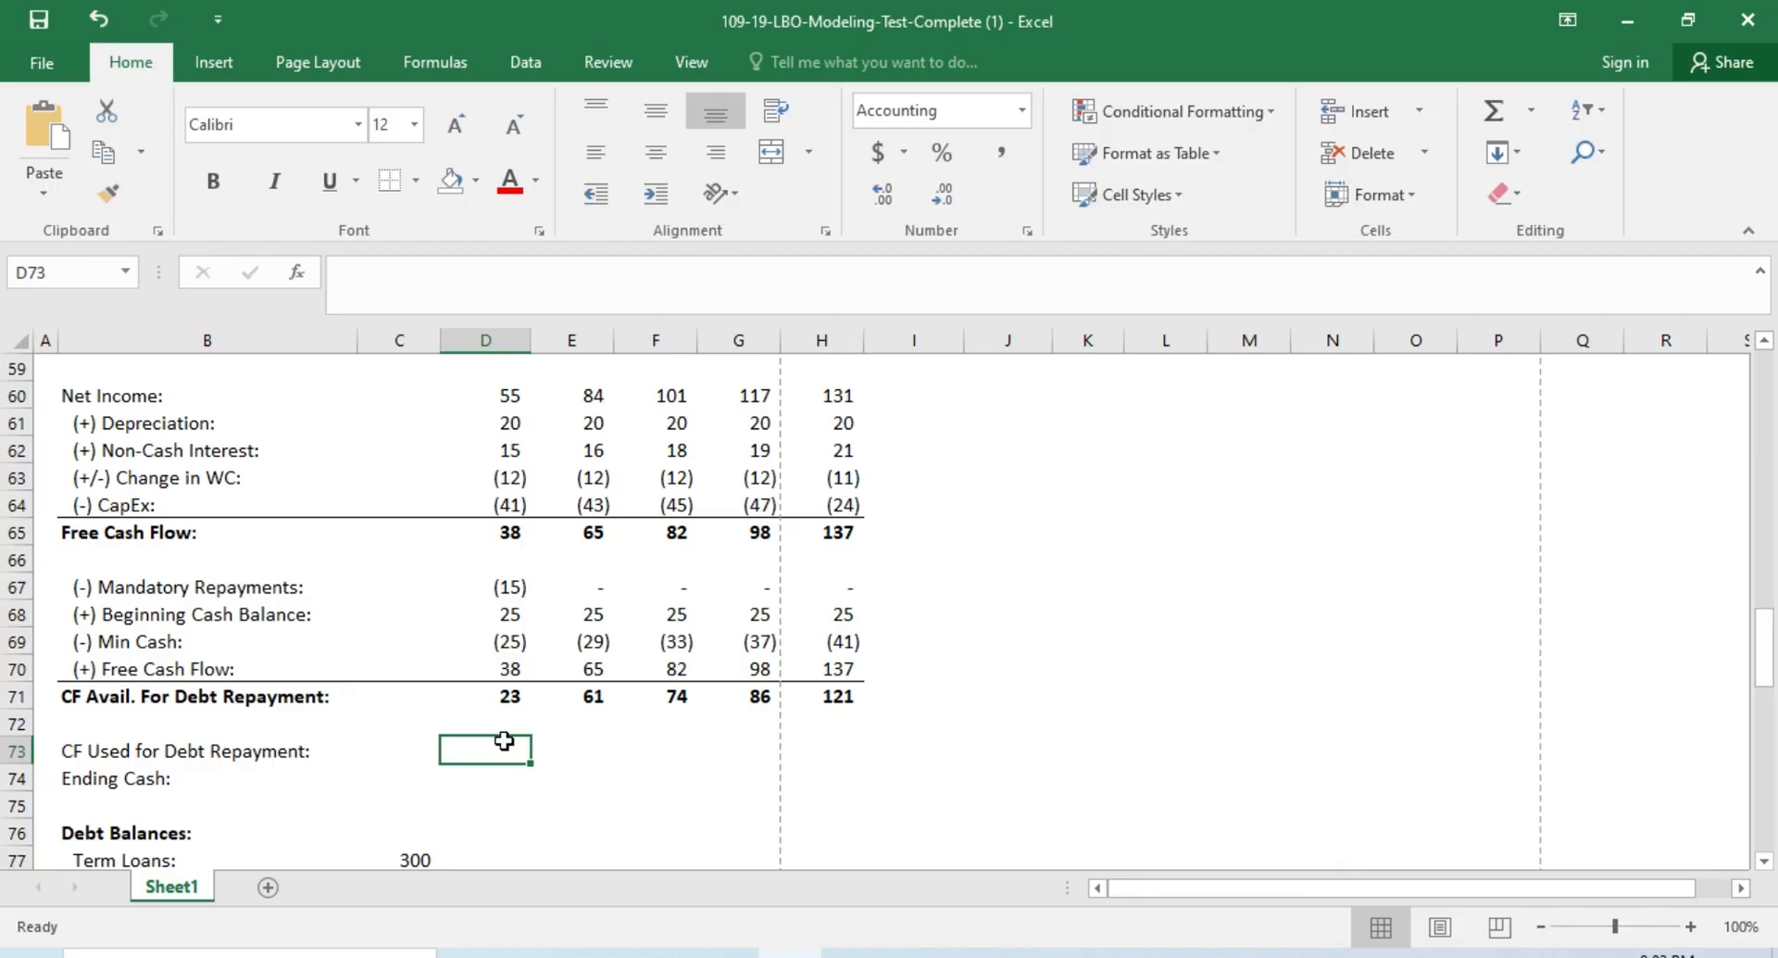
text(=min)
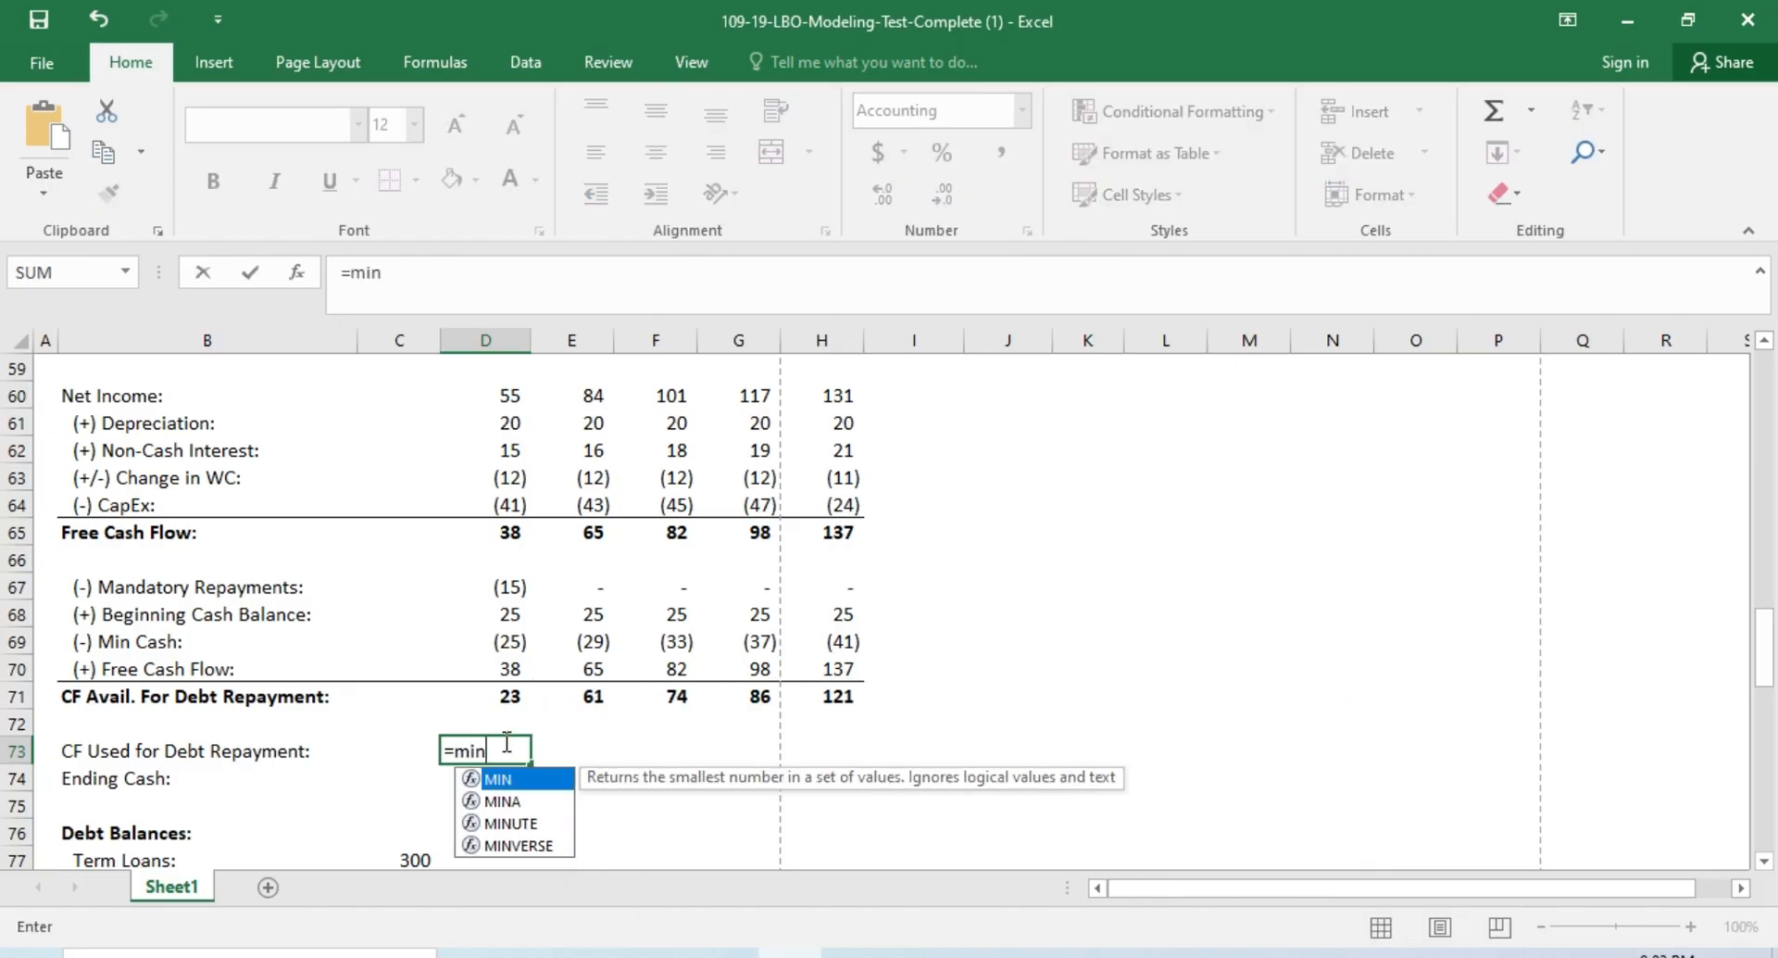
key(Tab)
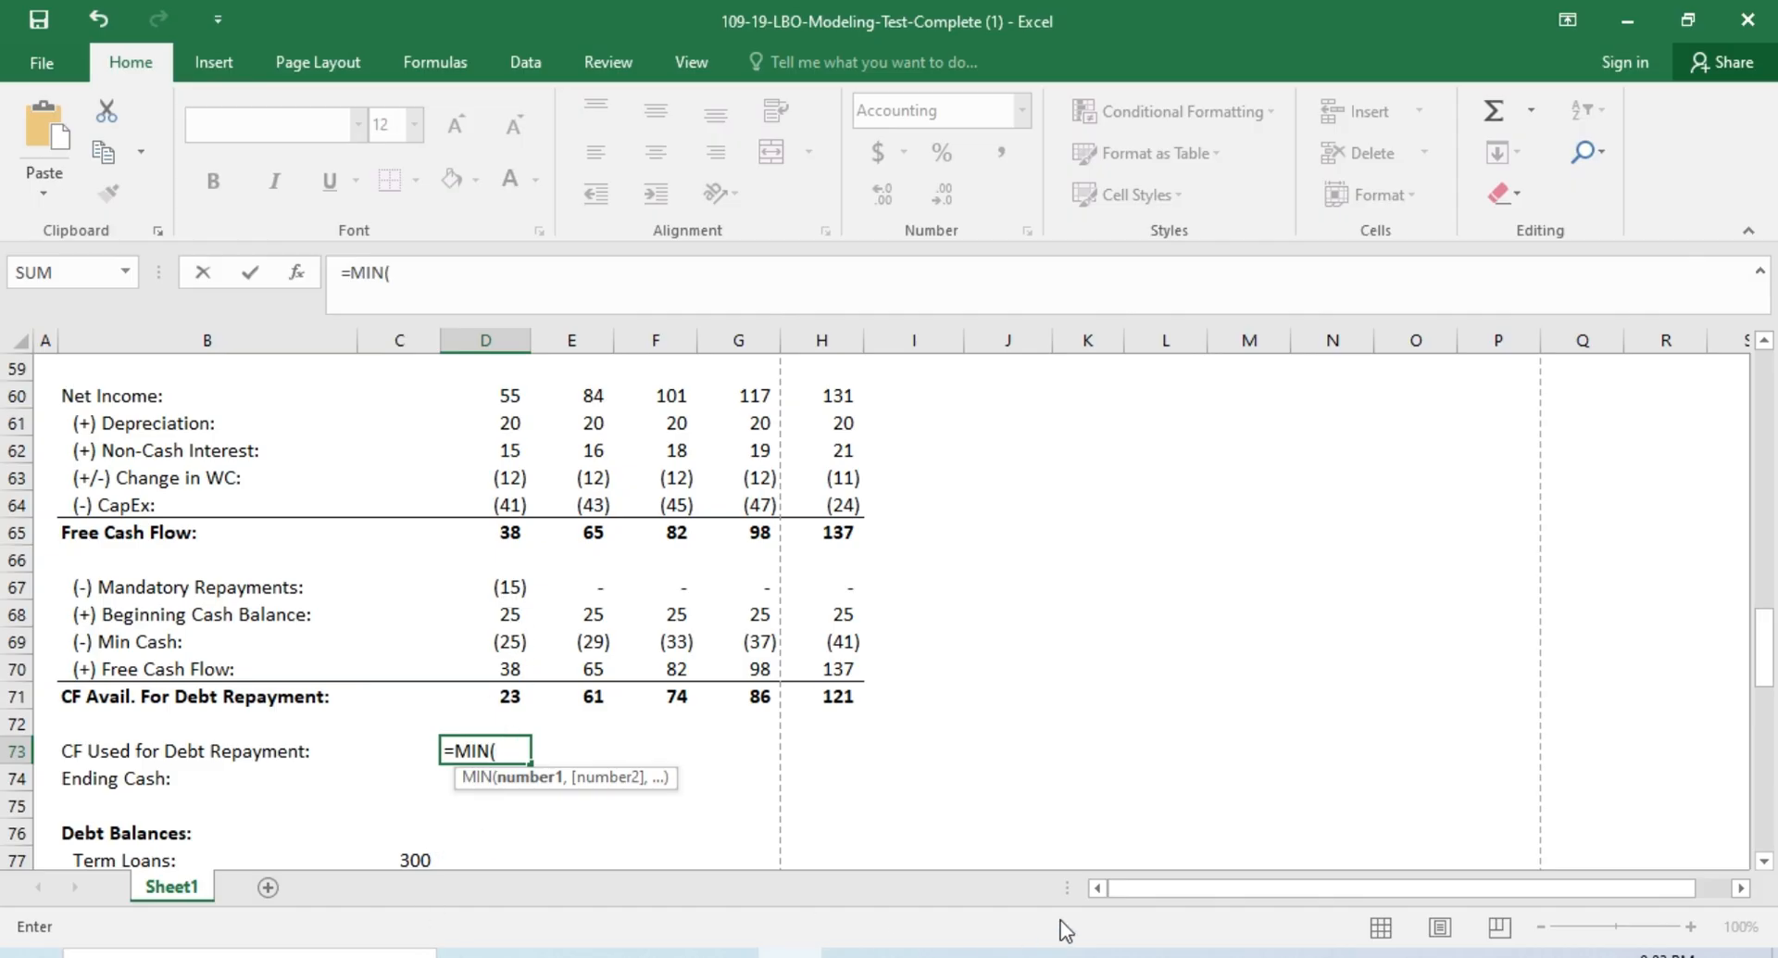
key(Escape)
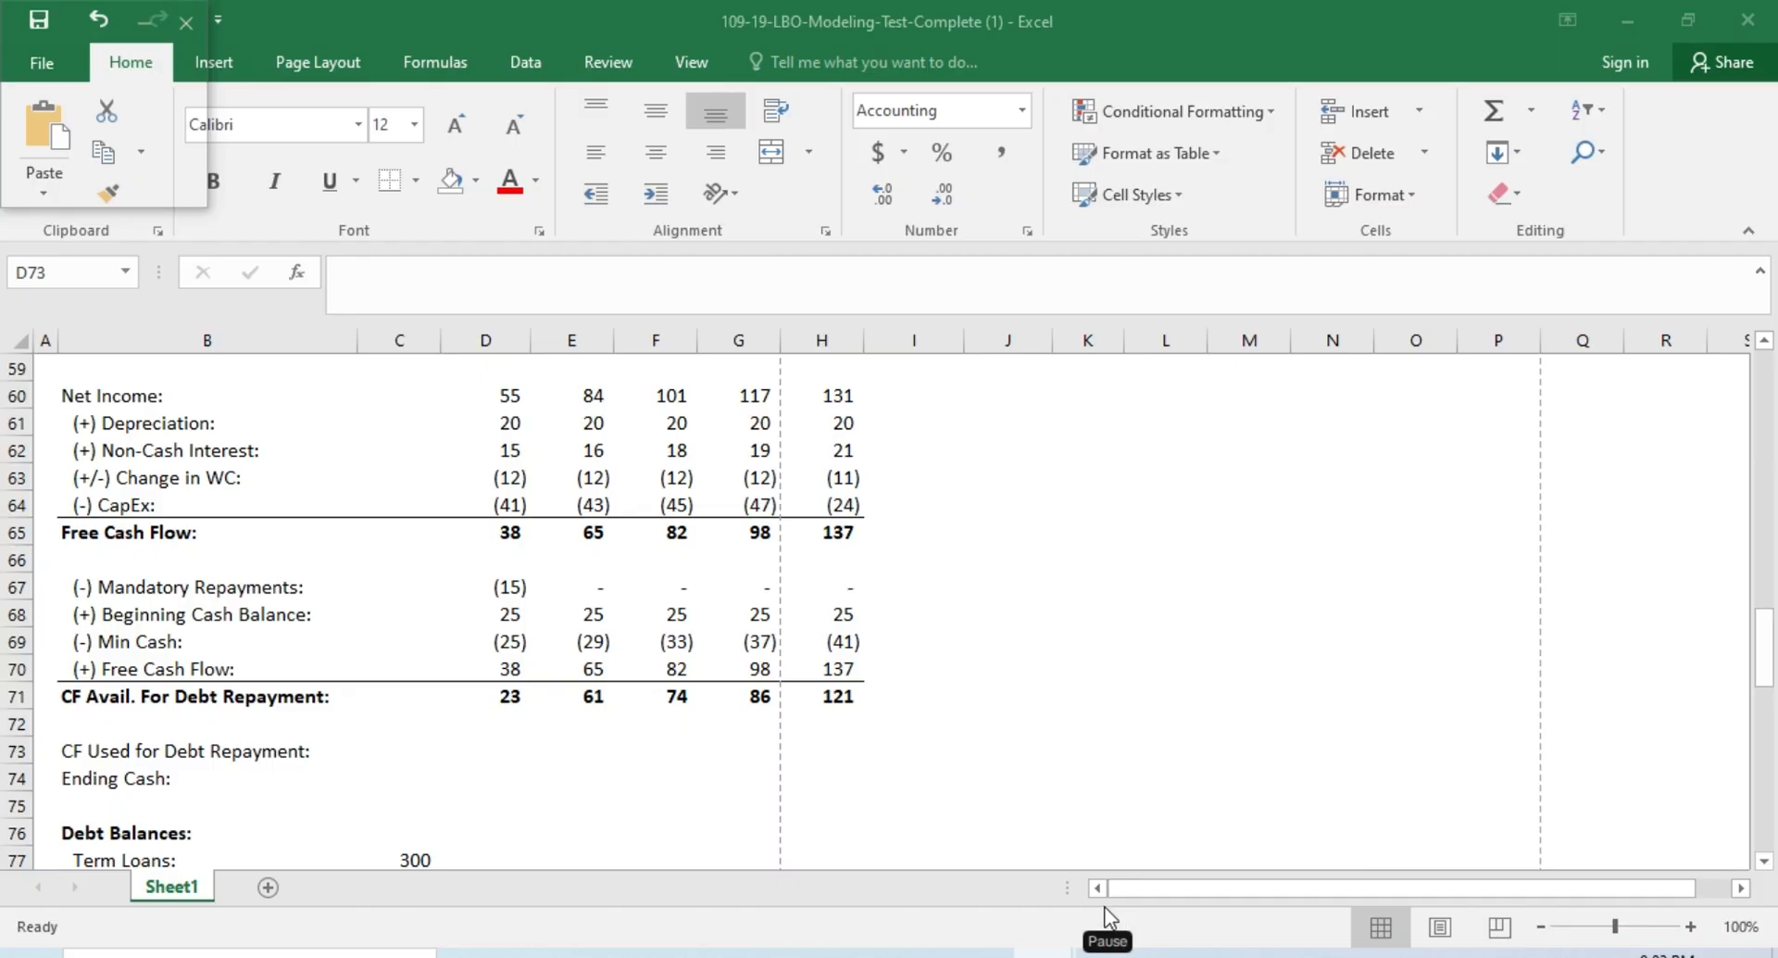
Step: Calculate the first-year CF Used for Debt Repayment in D73 with =MIN(D71*$L$4,D67+C77), using the sweep percentage and Term Loans balance
click(501, 750)
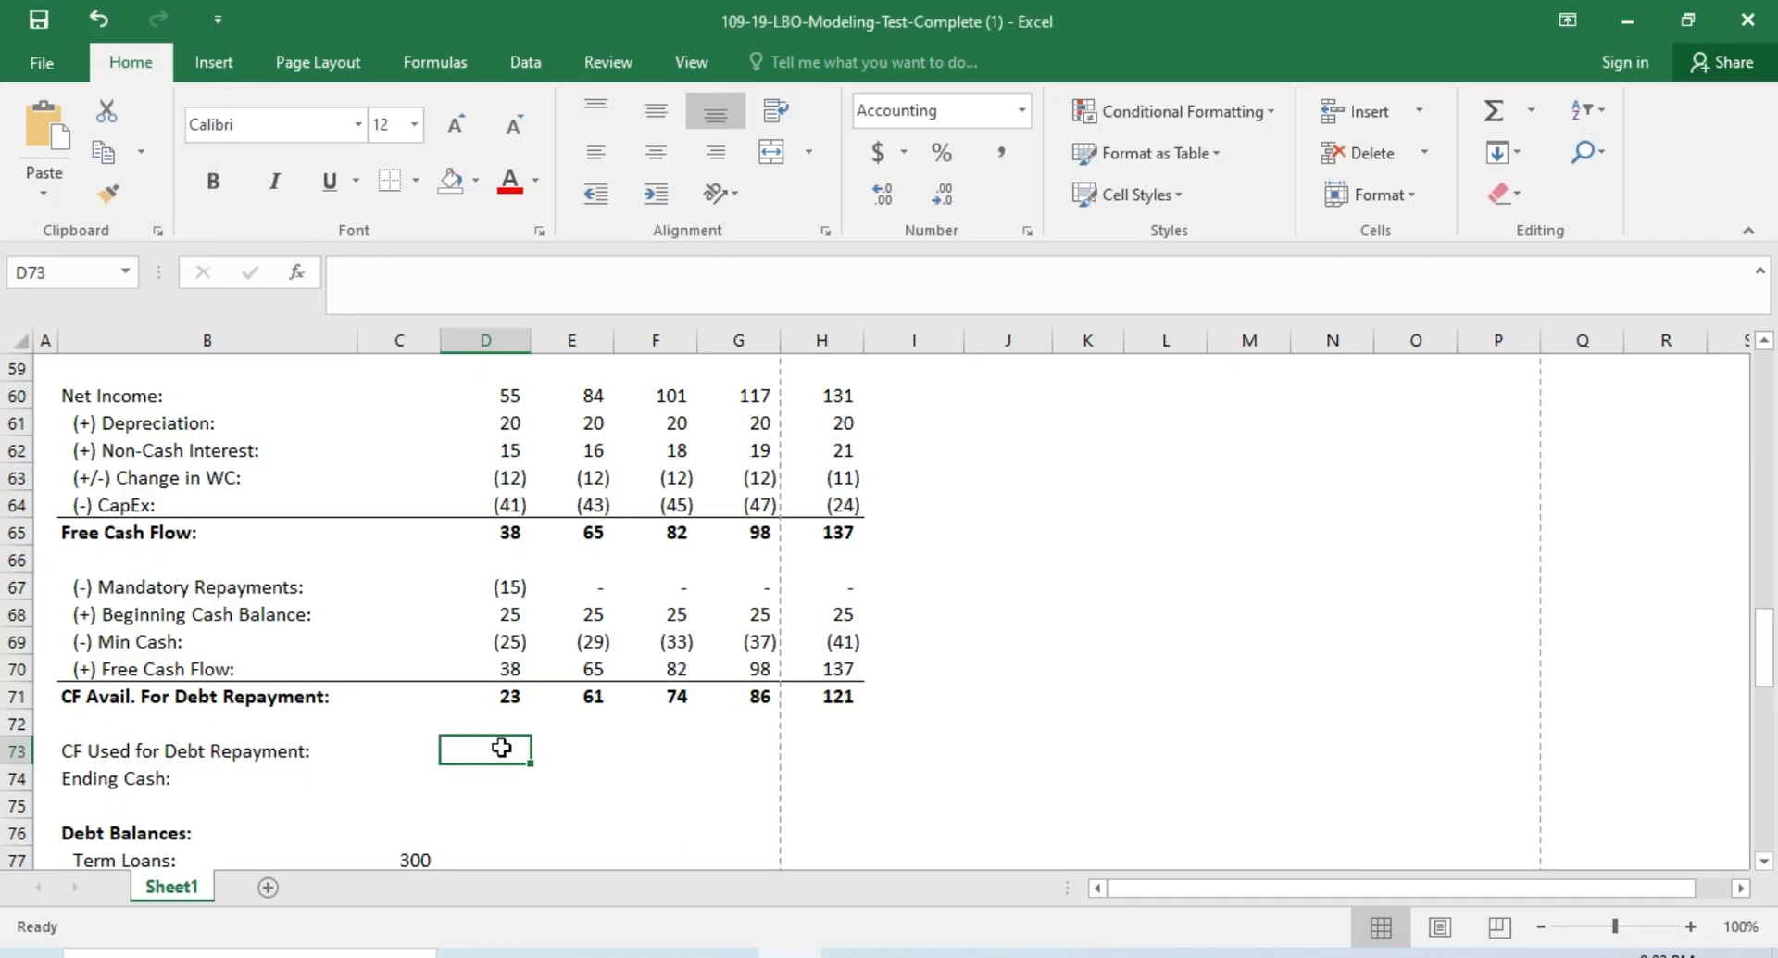
text(=)
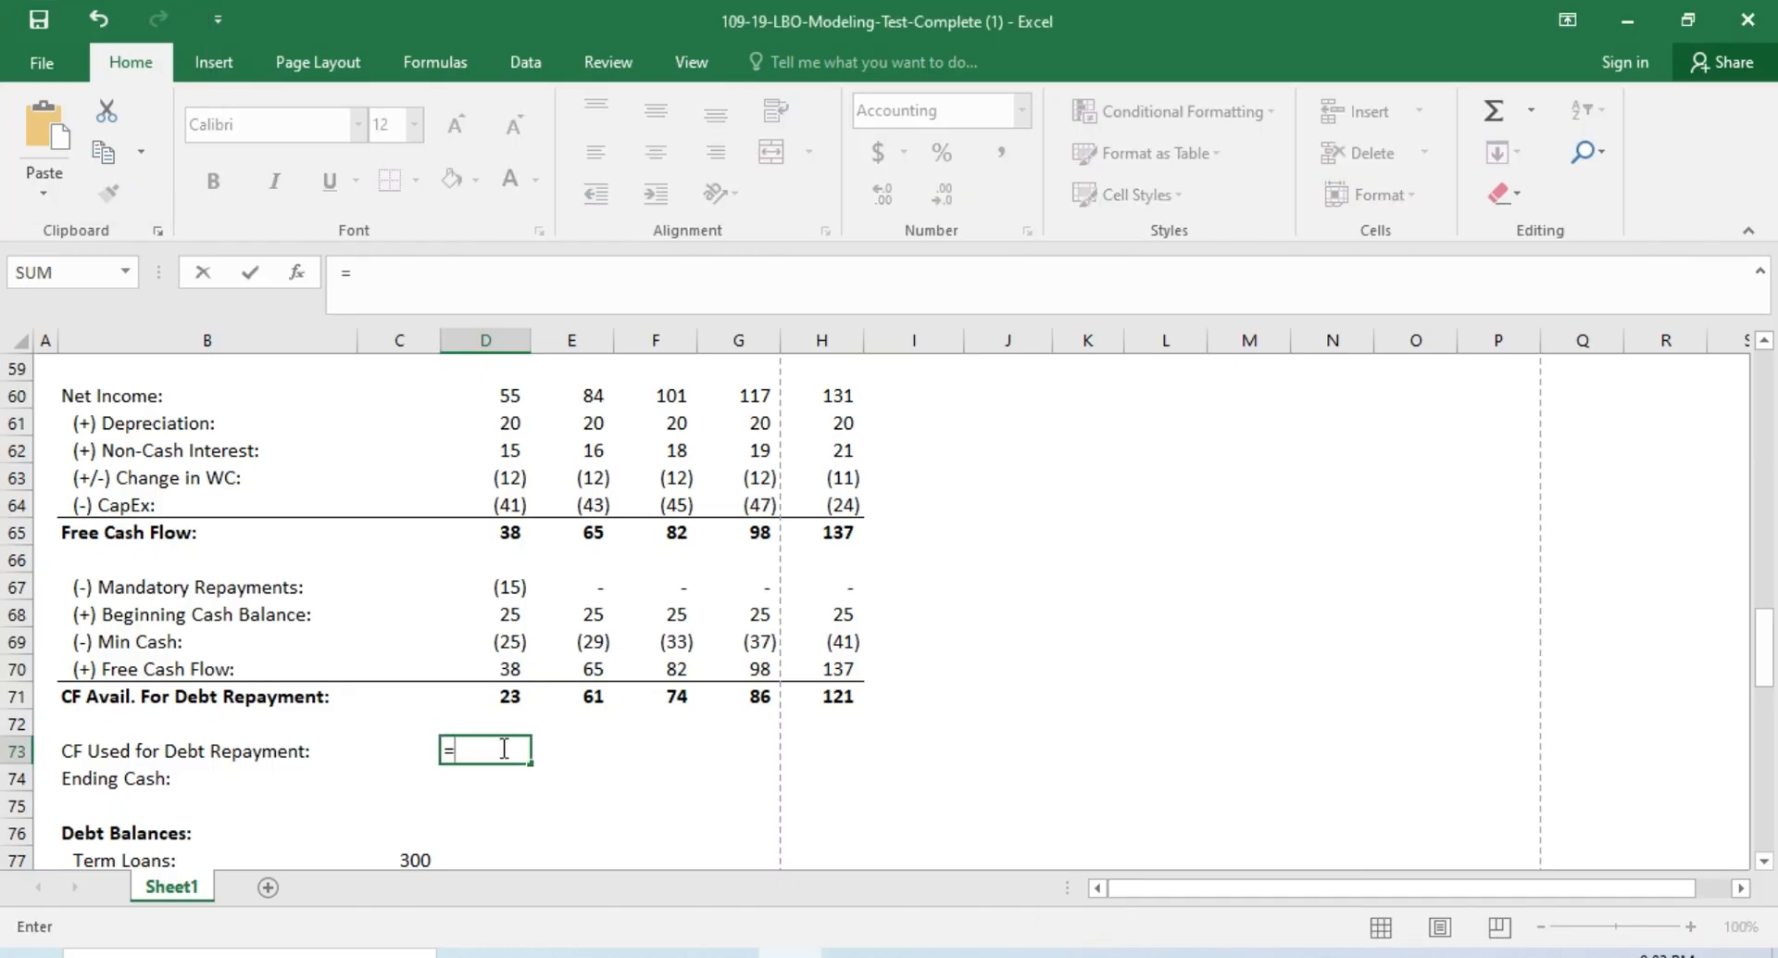
text(min()
key(Up)
key(Up)
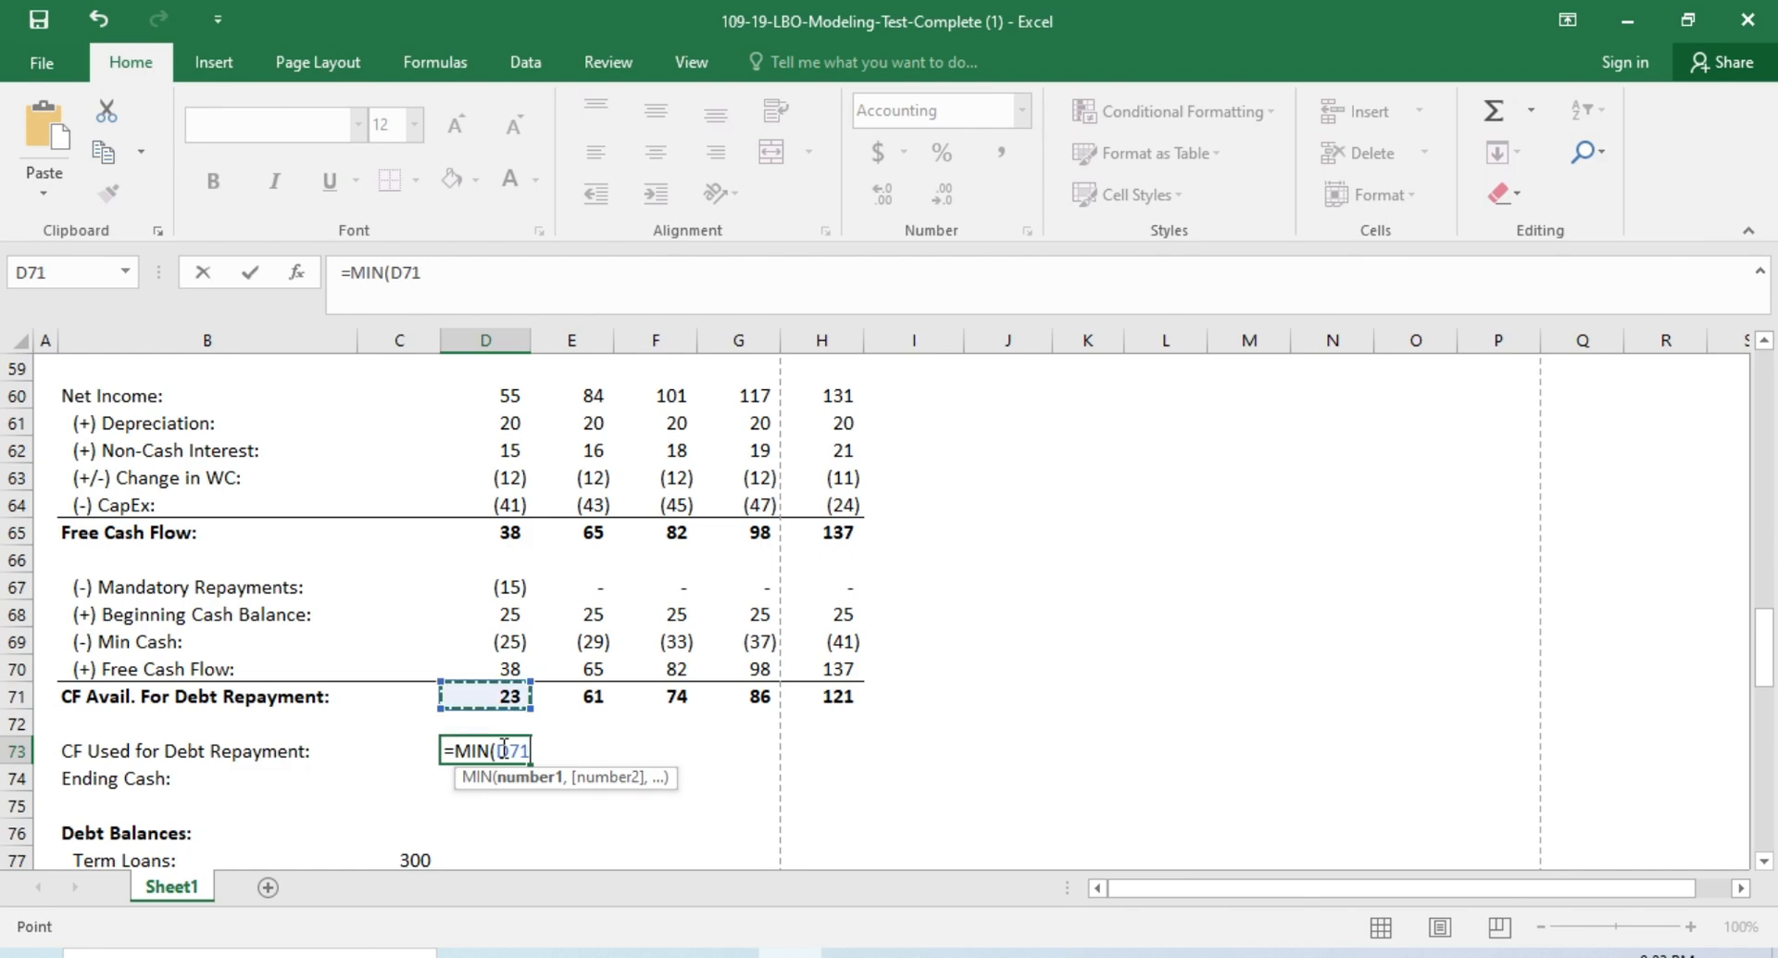
text(*)
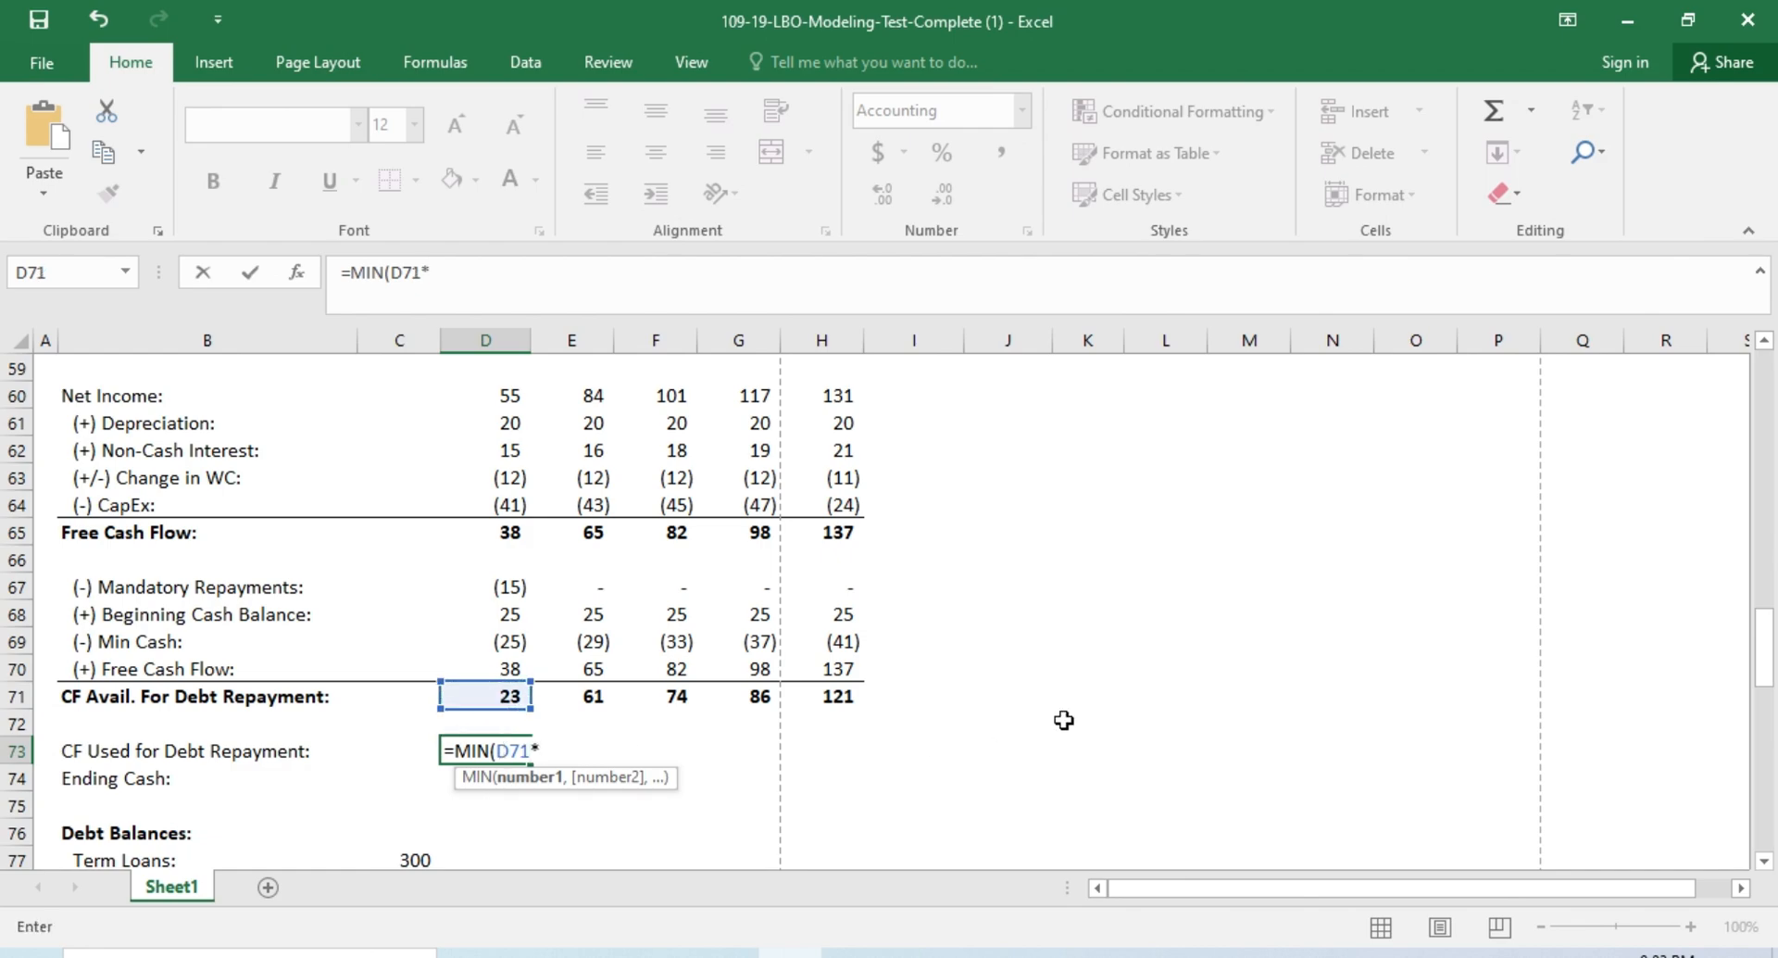
scroll(1103, 713, up, 19)
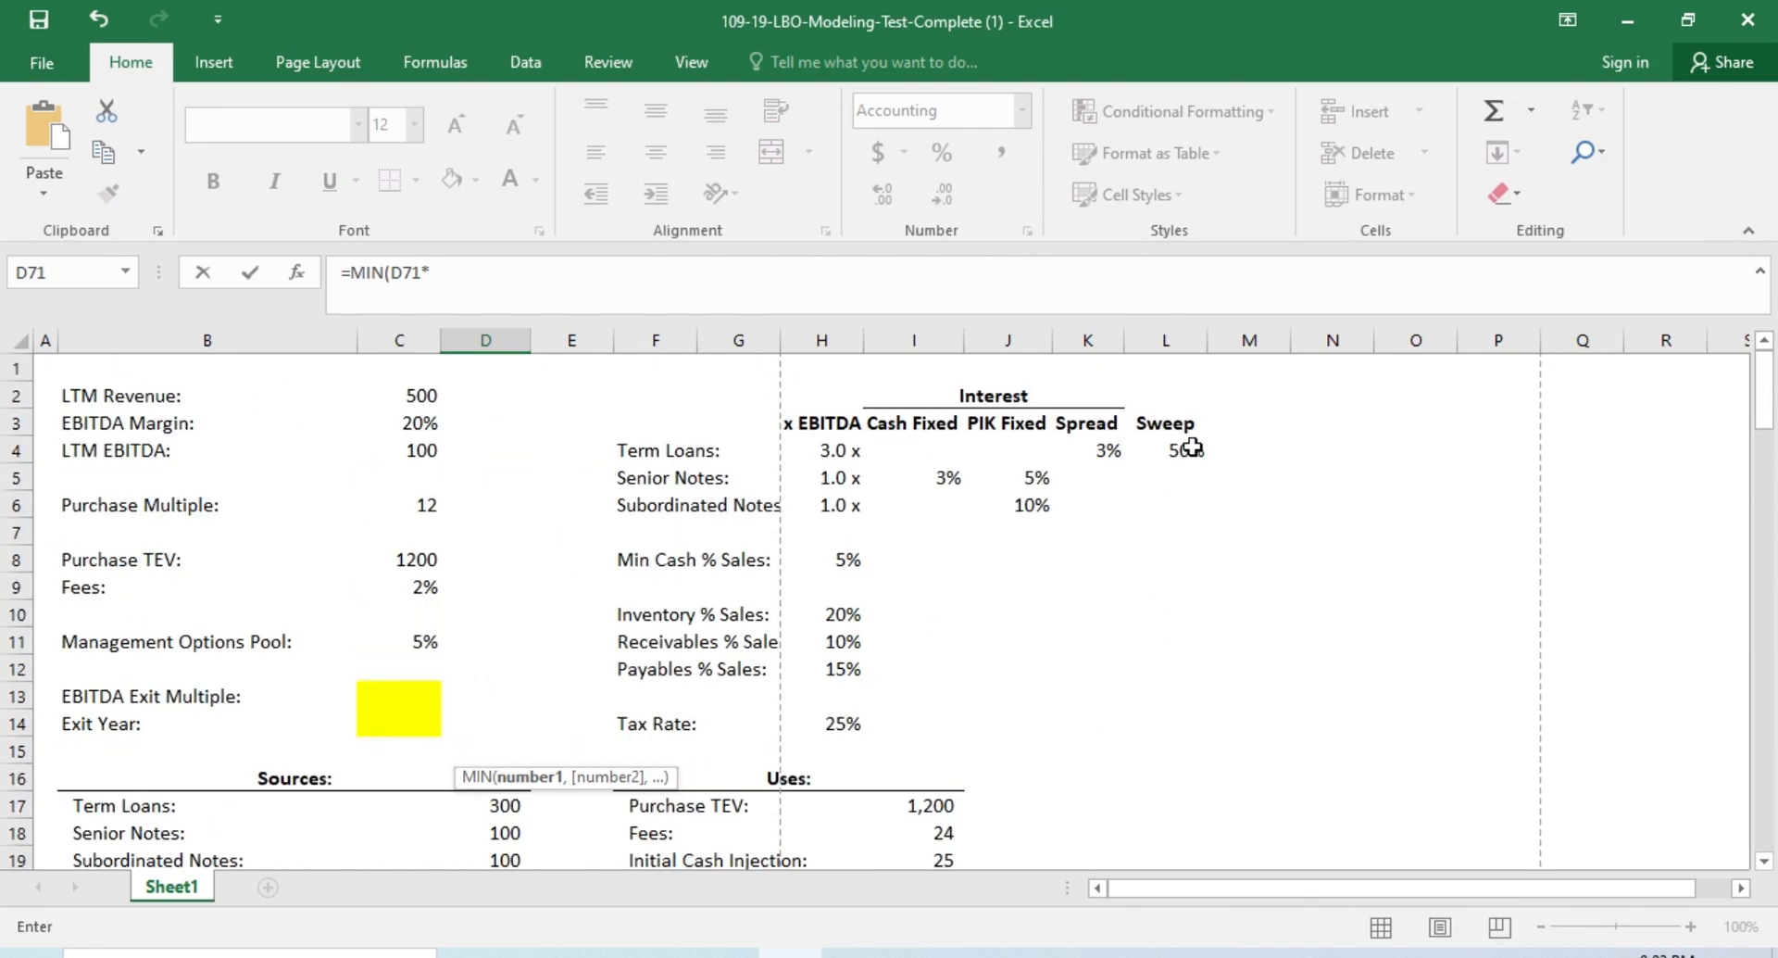
click(1193, 448)
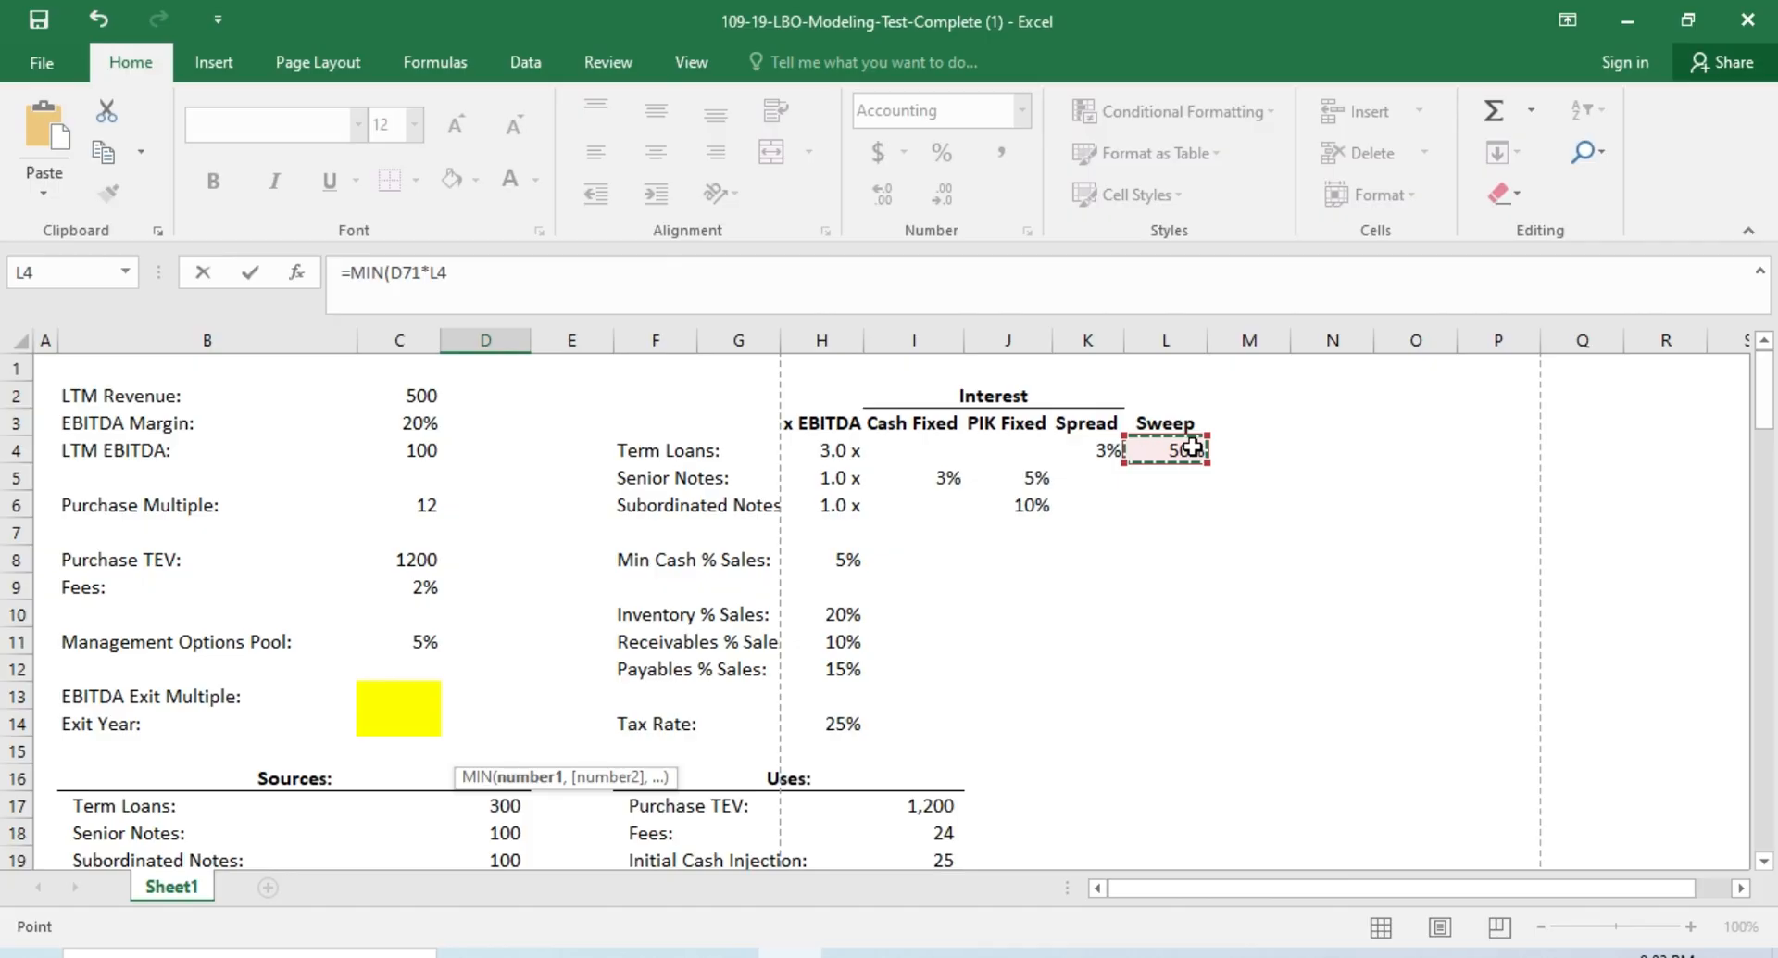
key(F4)
text(,)
key(Up)
key(Up)
key(Up)
key(Up)
key(Up)
key(Up)
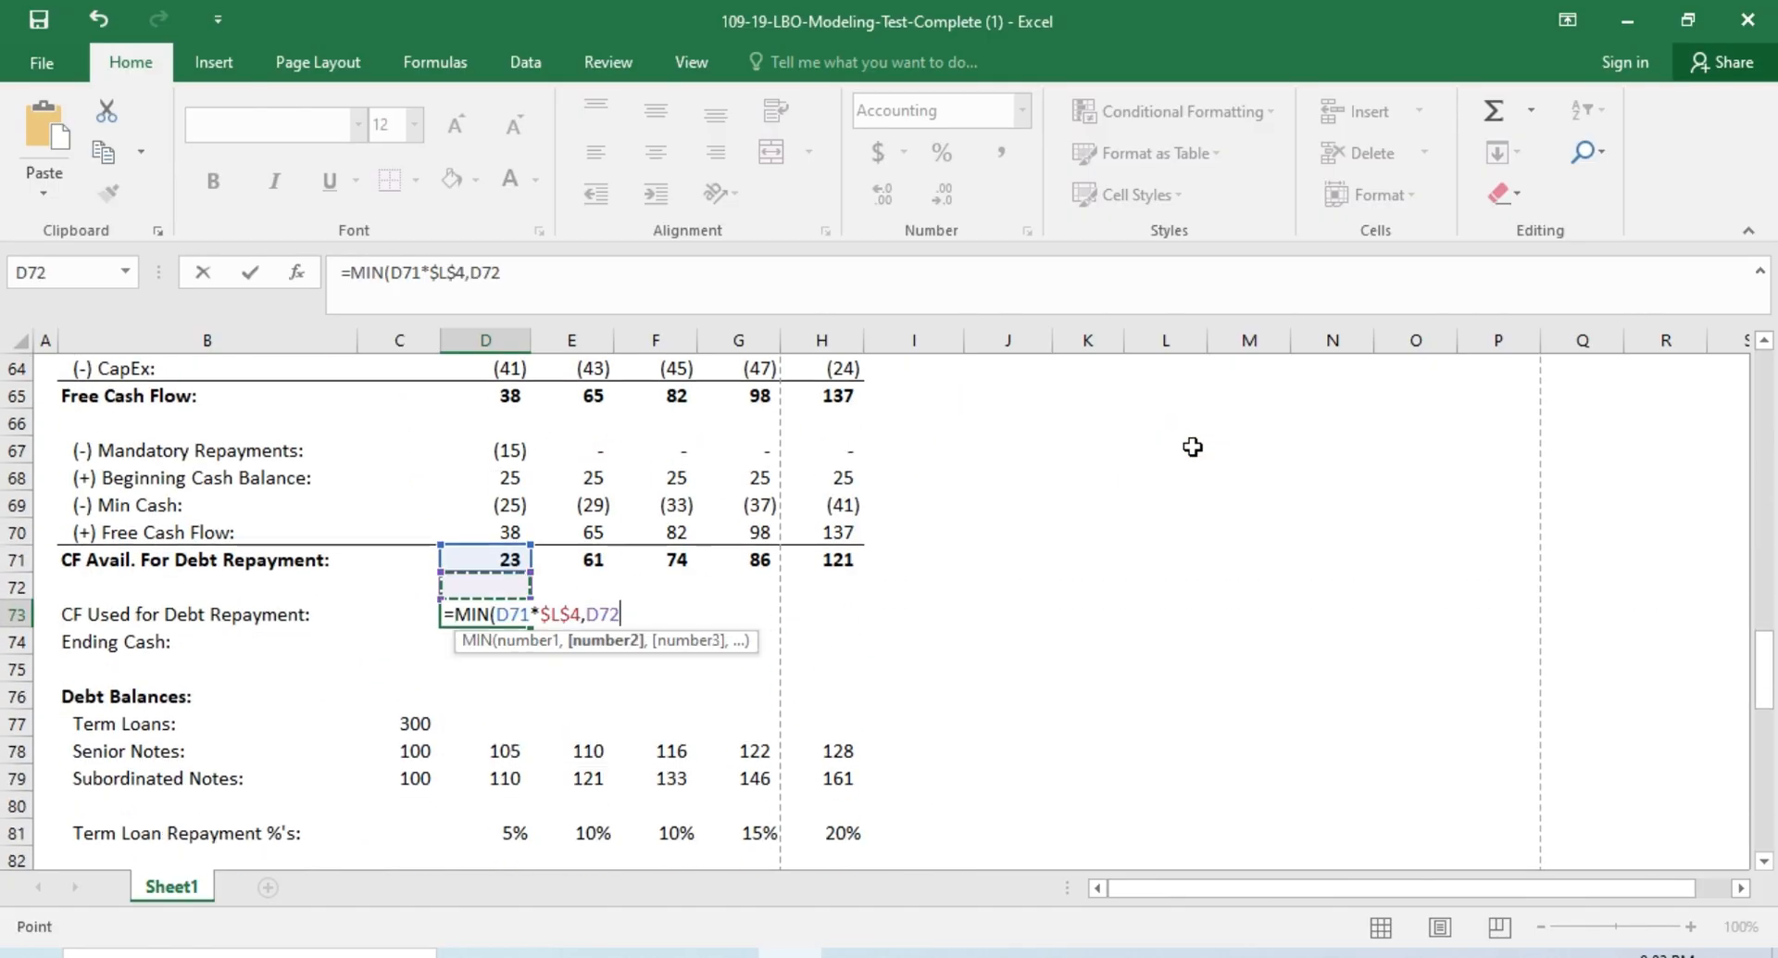
text(+)
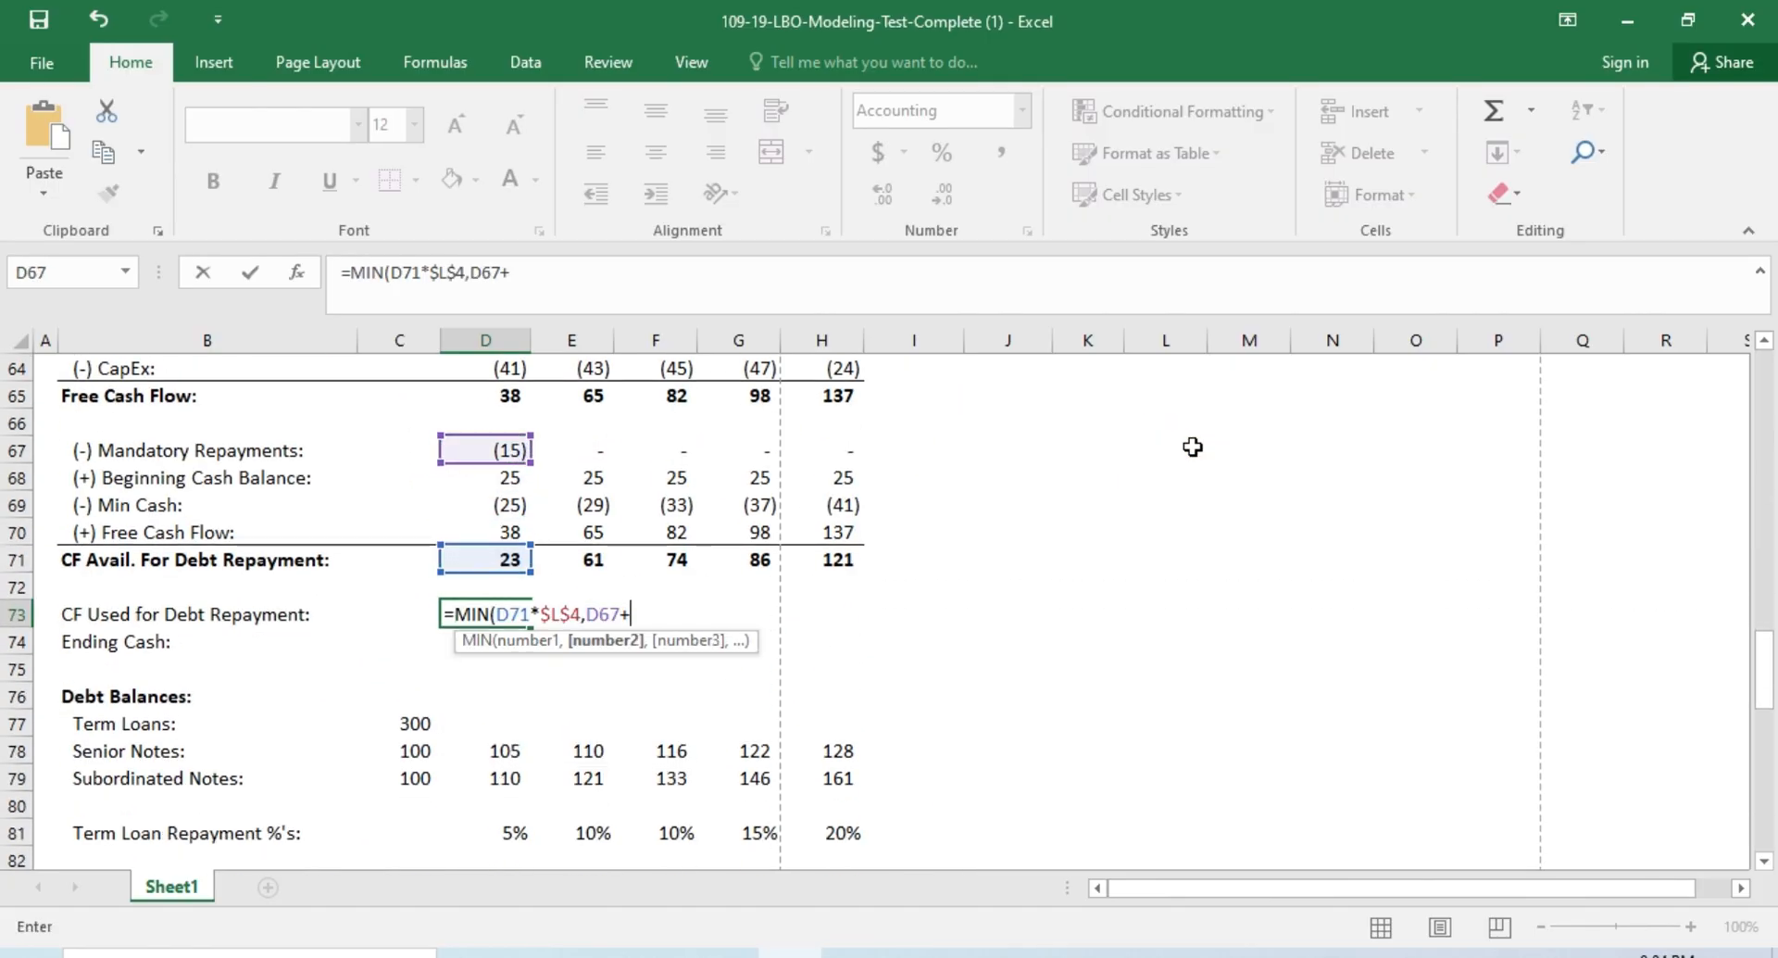
click(393, 730)
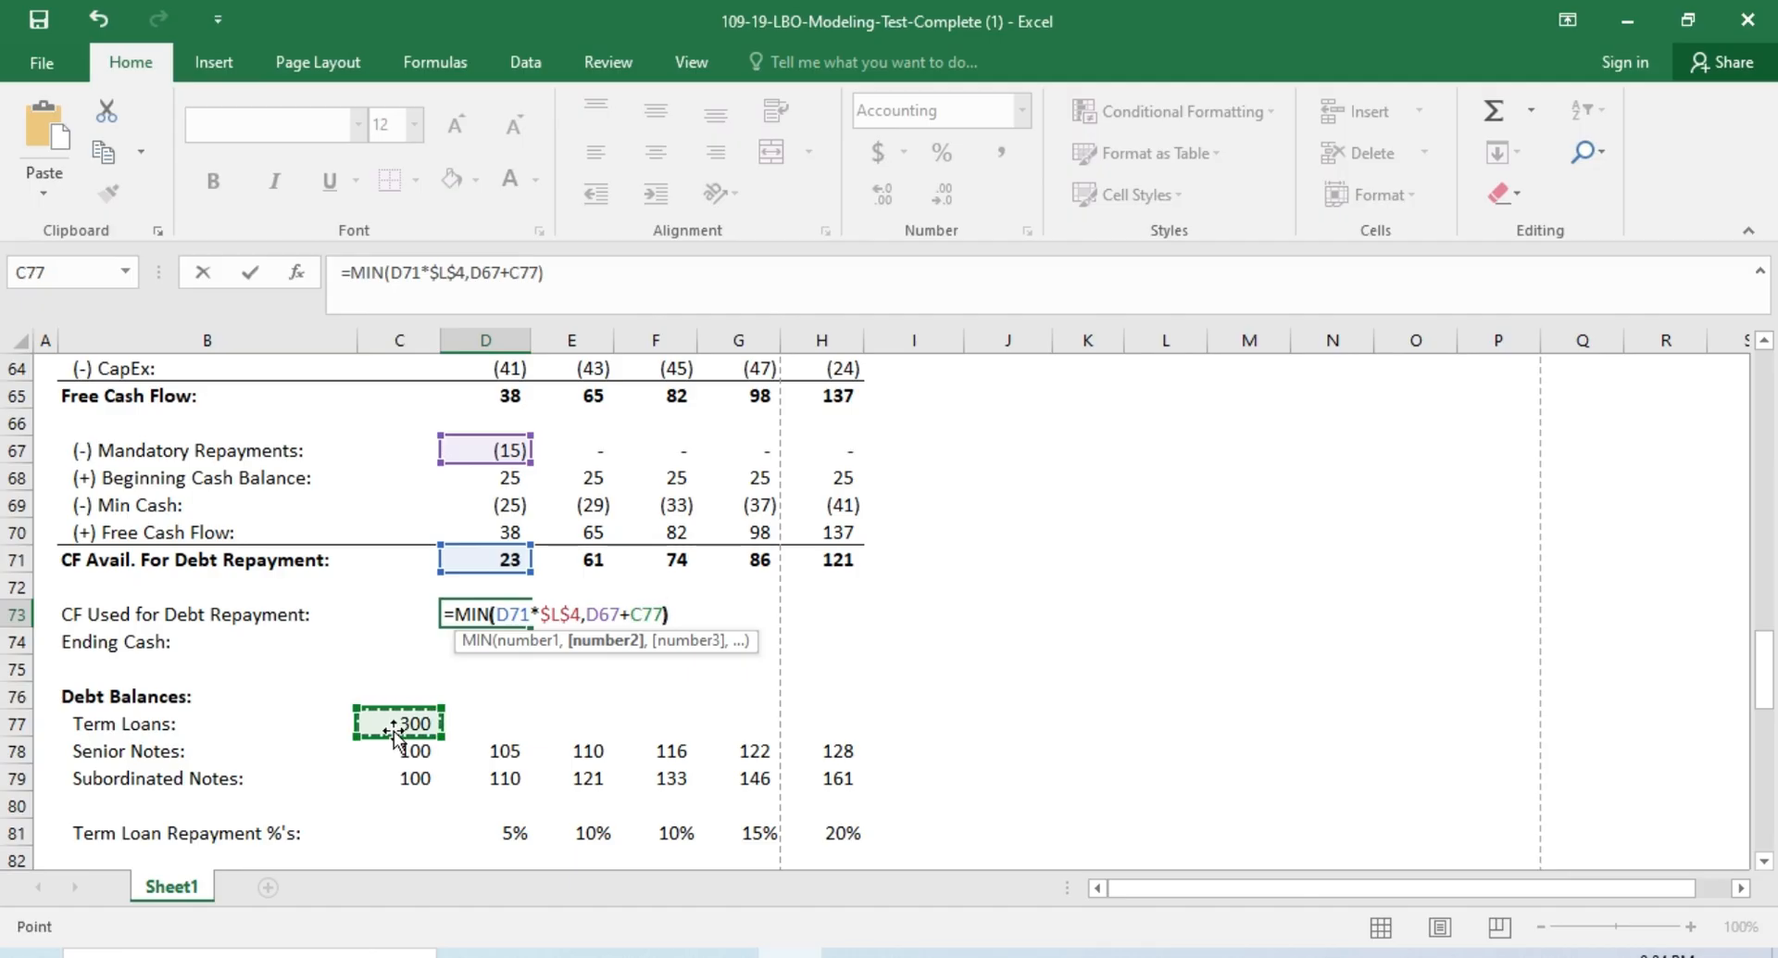
key(Return)
key(Up)
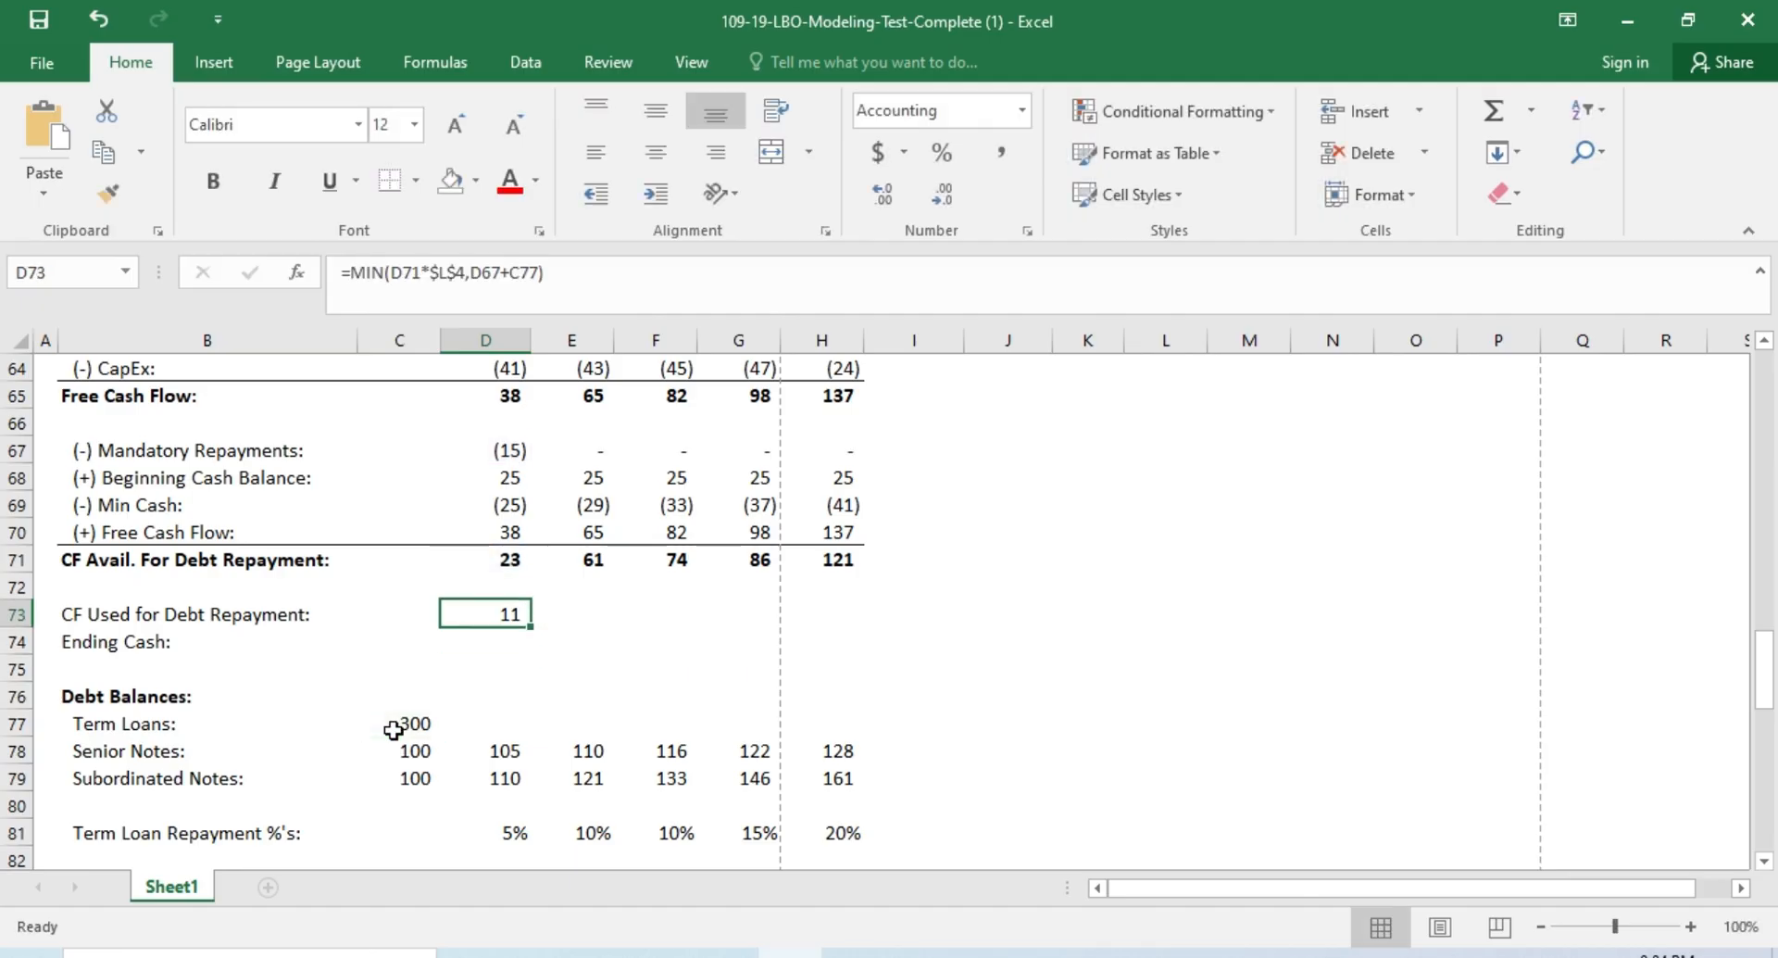
Step: Copy the CF Used for Debt Repayment formula from D73 across E73:H73
key(ctrl+c)
key(Right)
key(shift+Right)
key(shift+Right)
key(shift+Right)
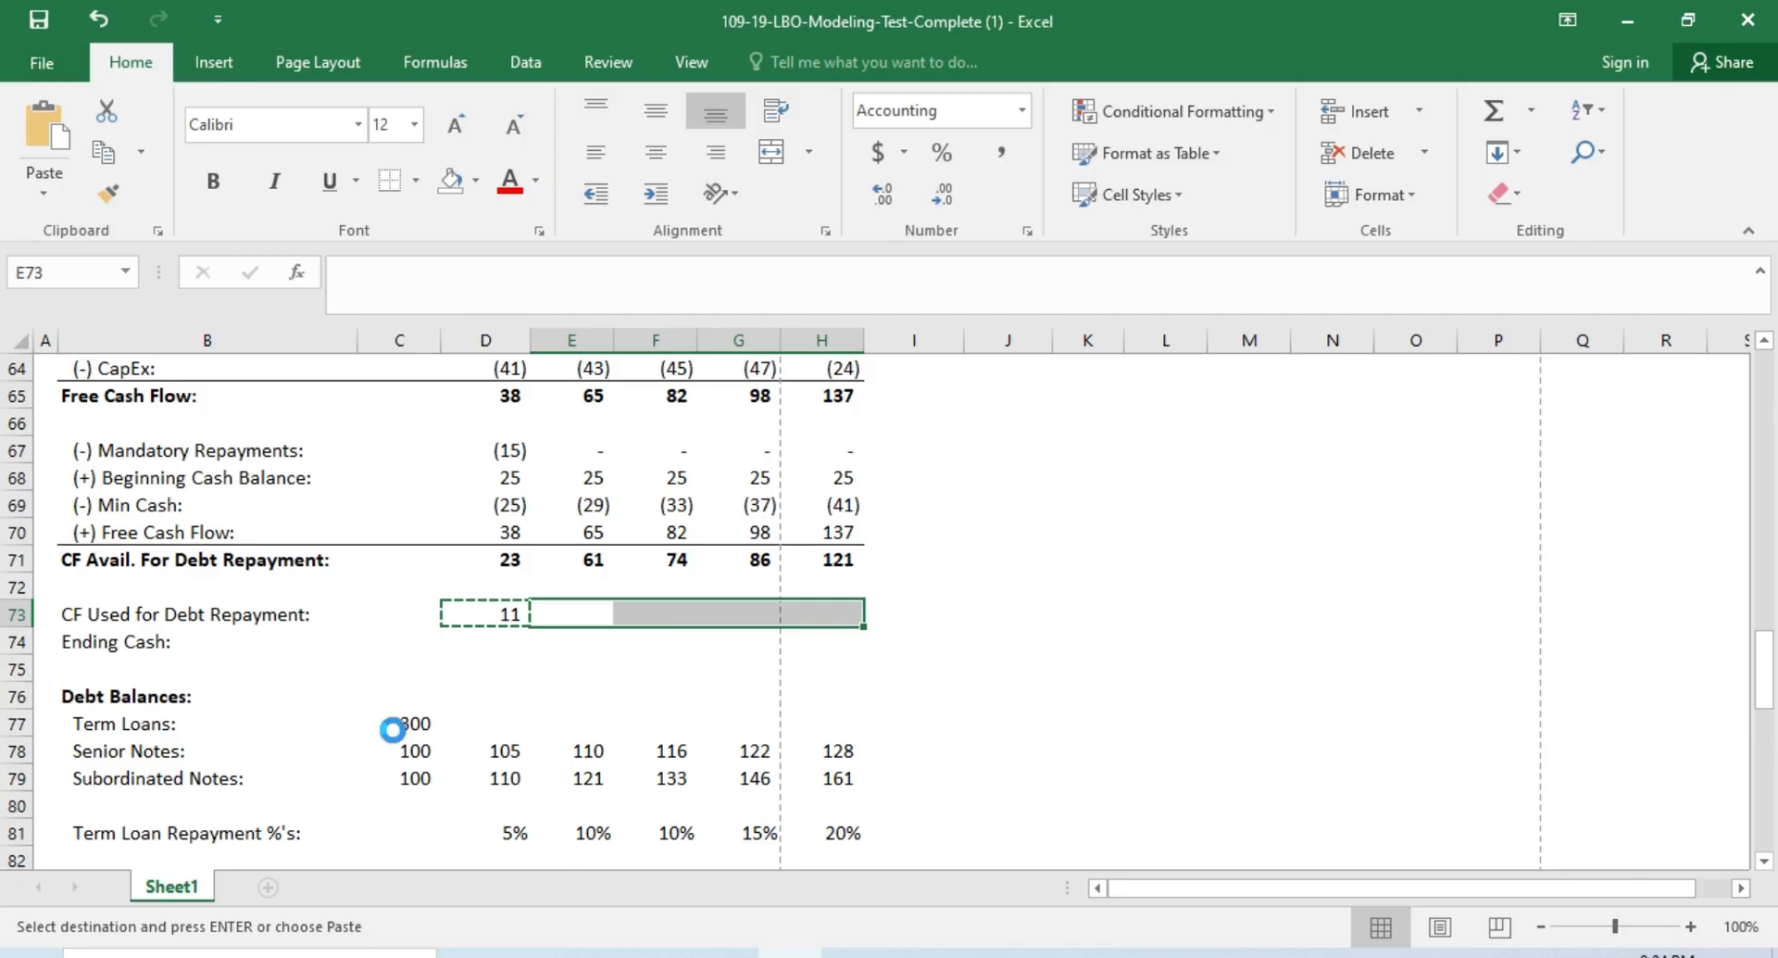
key(ctrl+v)
key(Escape)
key(Left)
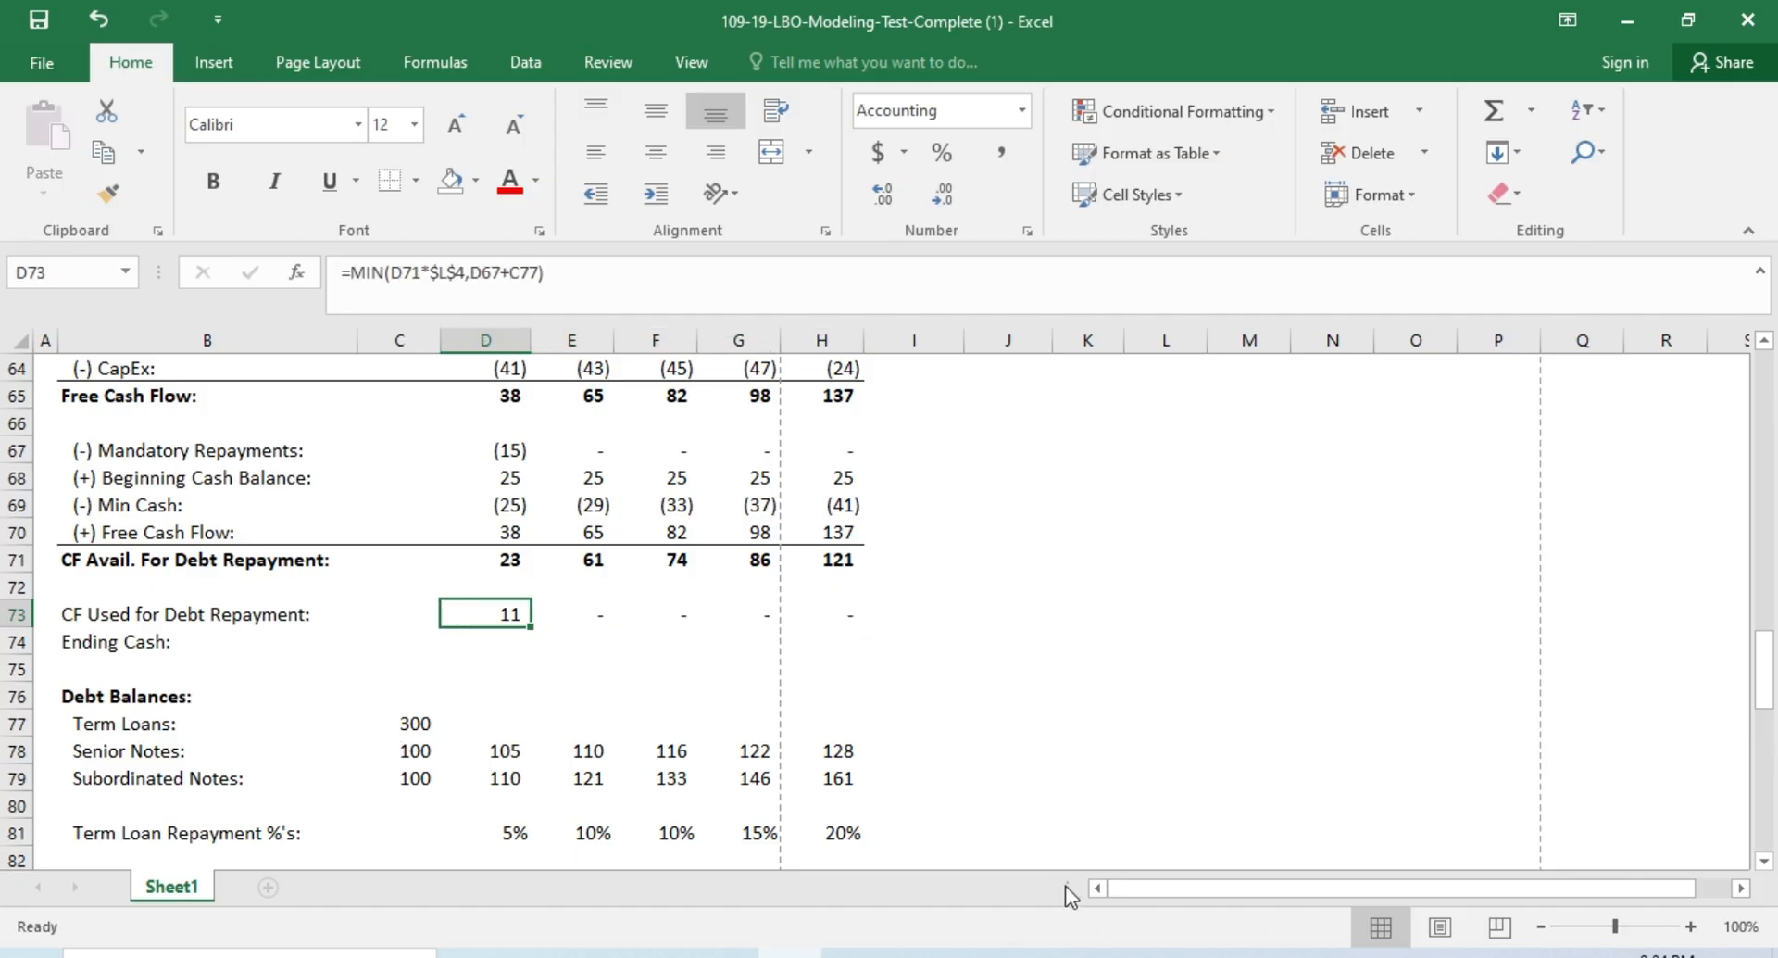
Step: Add a minus sign before MIN in D73 to make the CF Used for Debt Repayment a cash outflow
click(1127, 897)
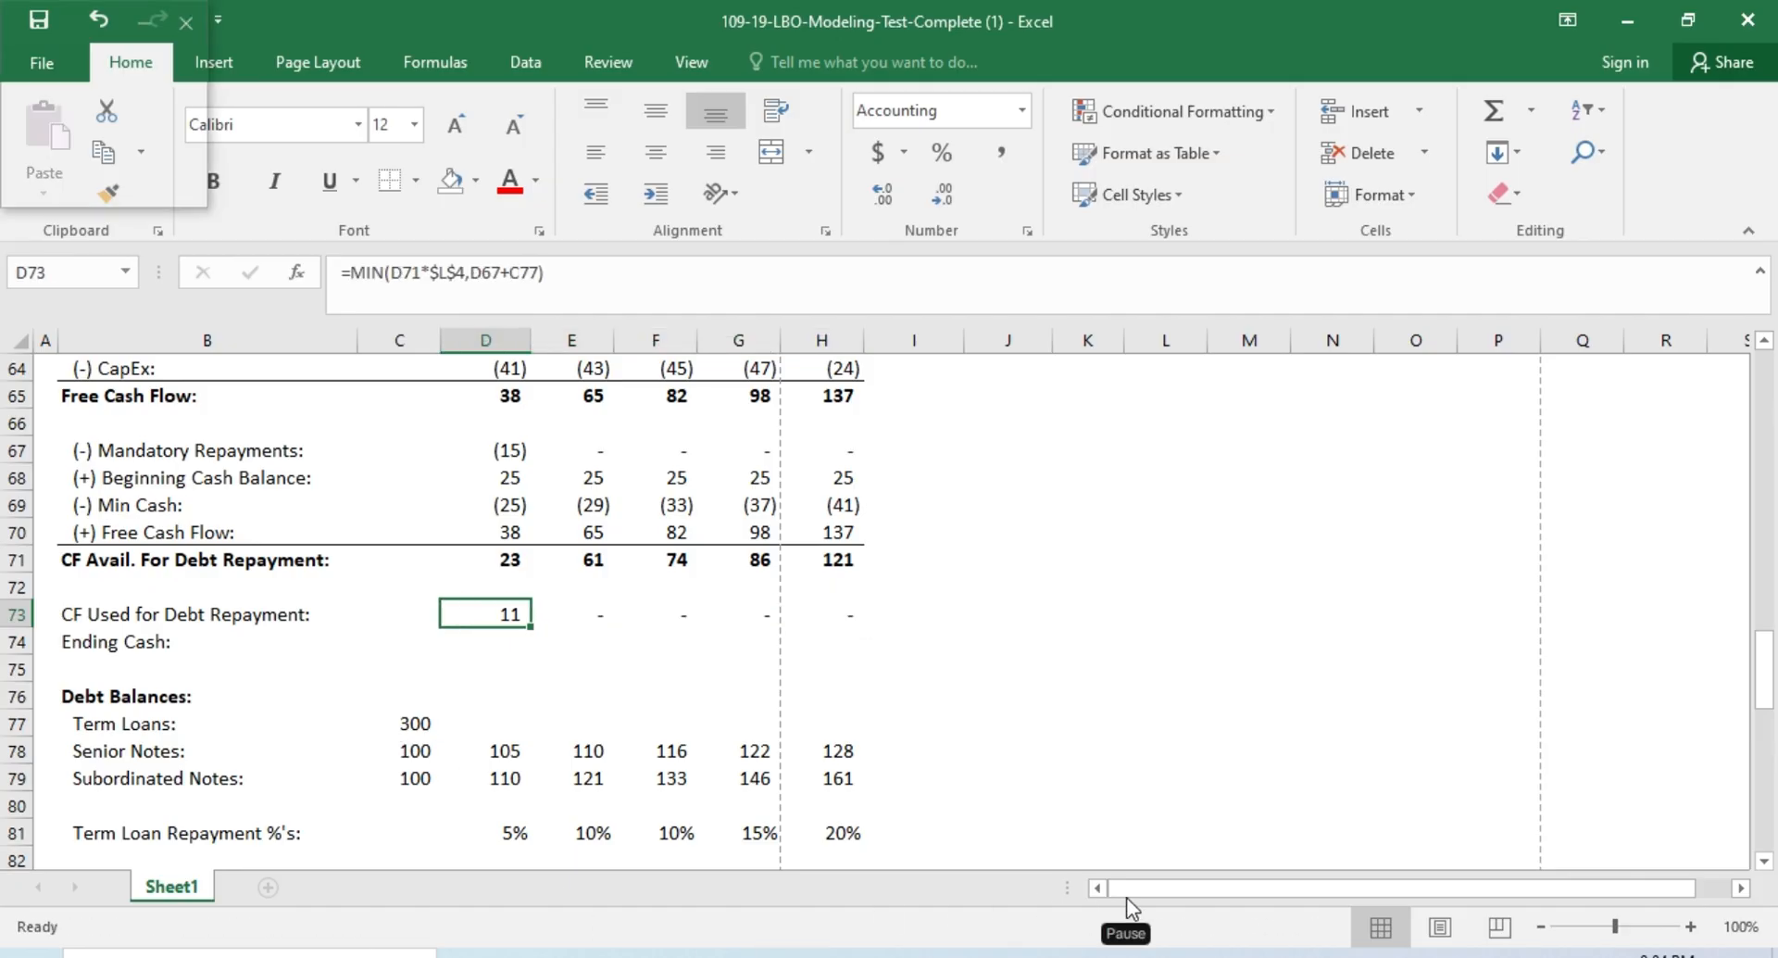
click(519, 619)
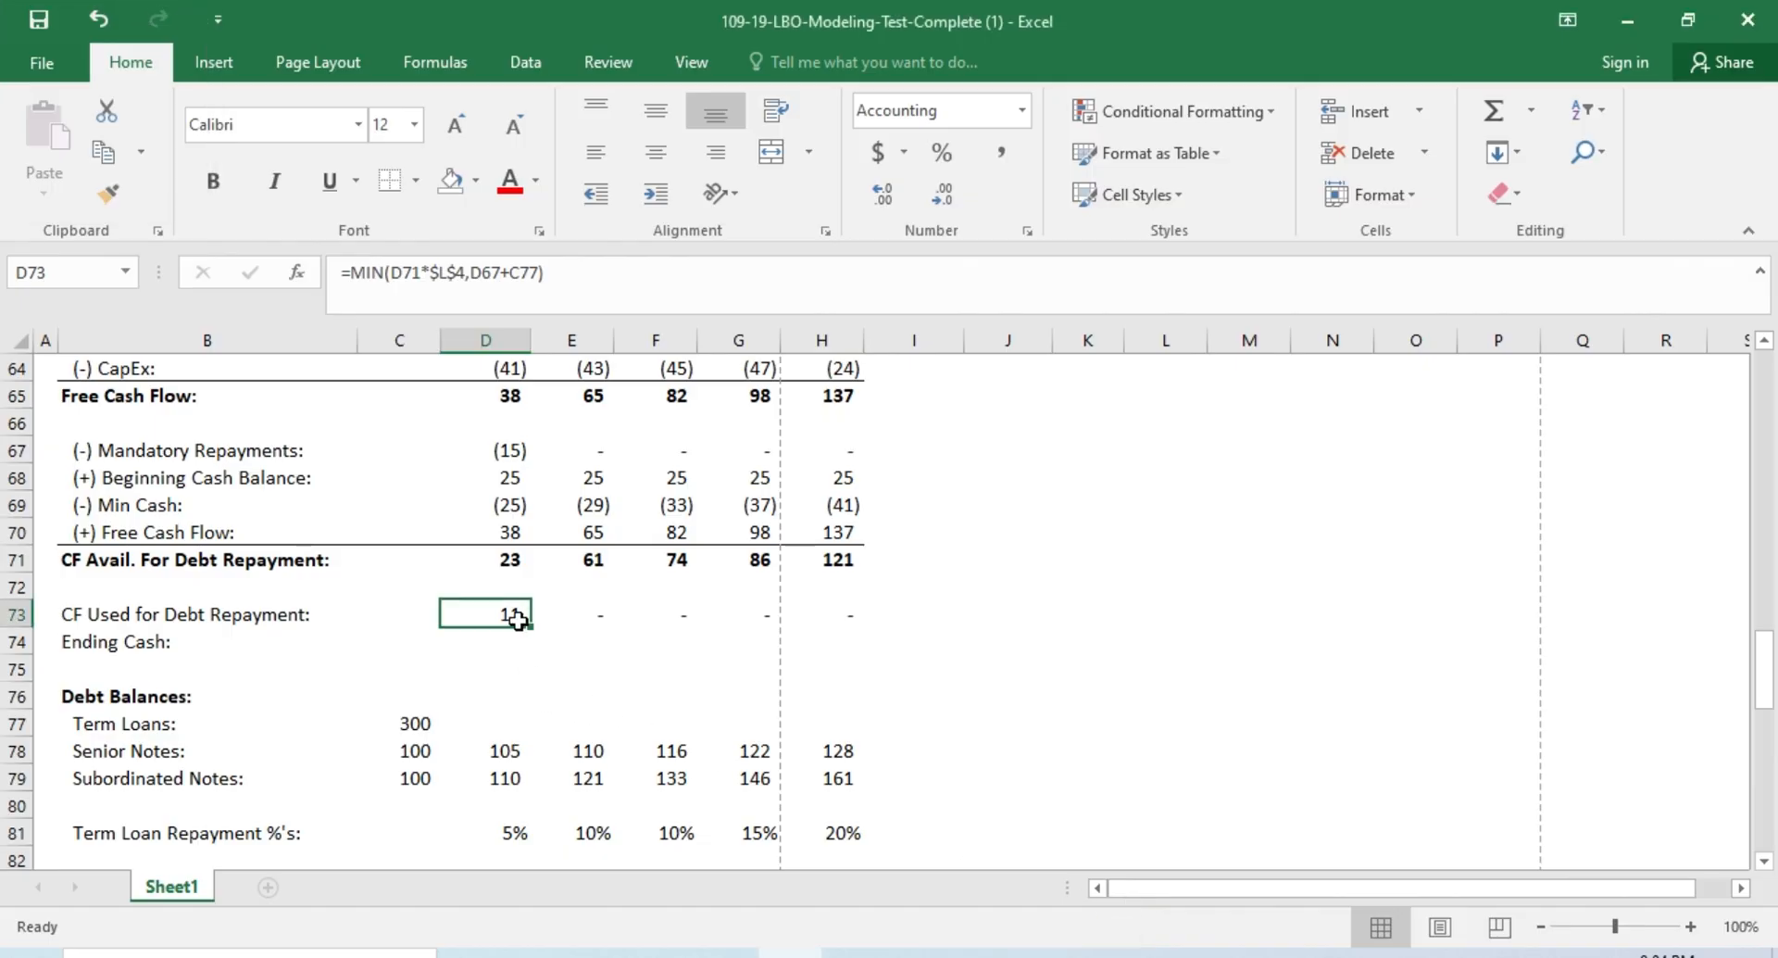
double_click(515, 617)
key(Home)
key(Right)
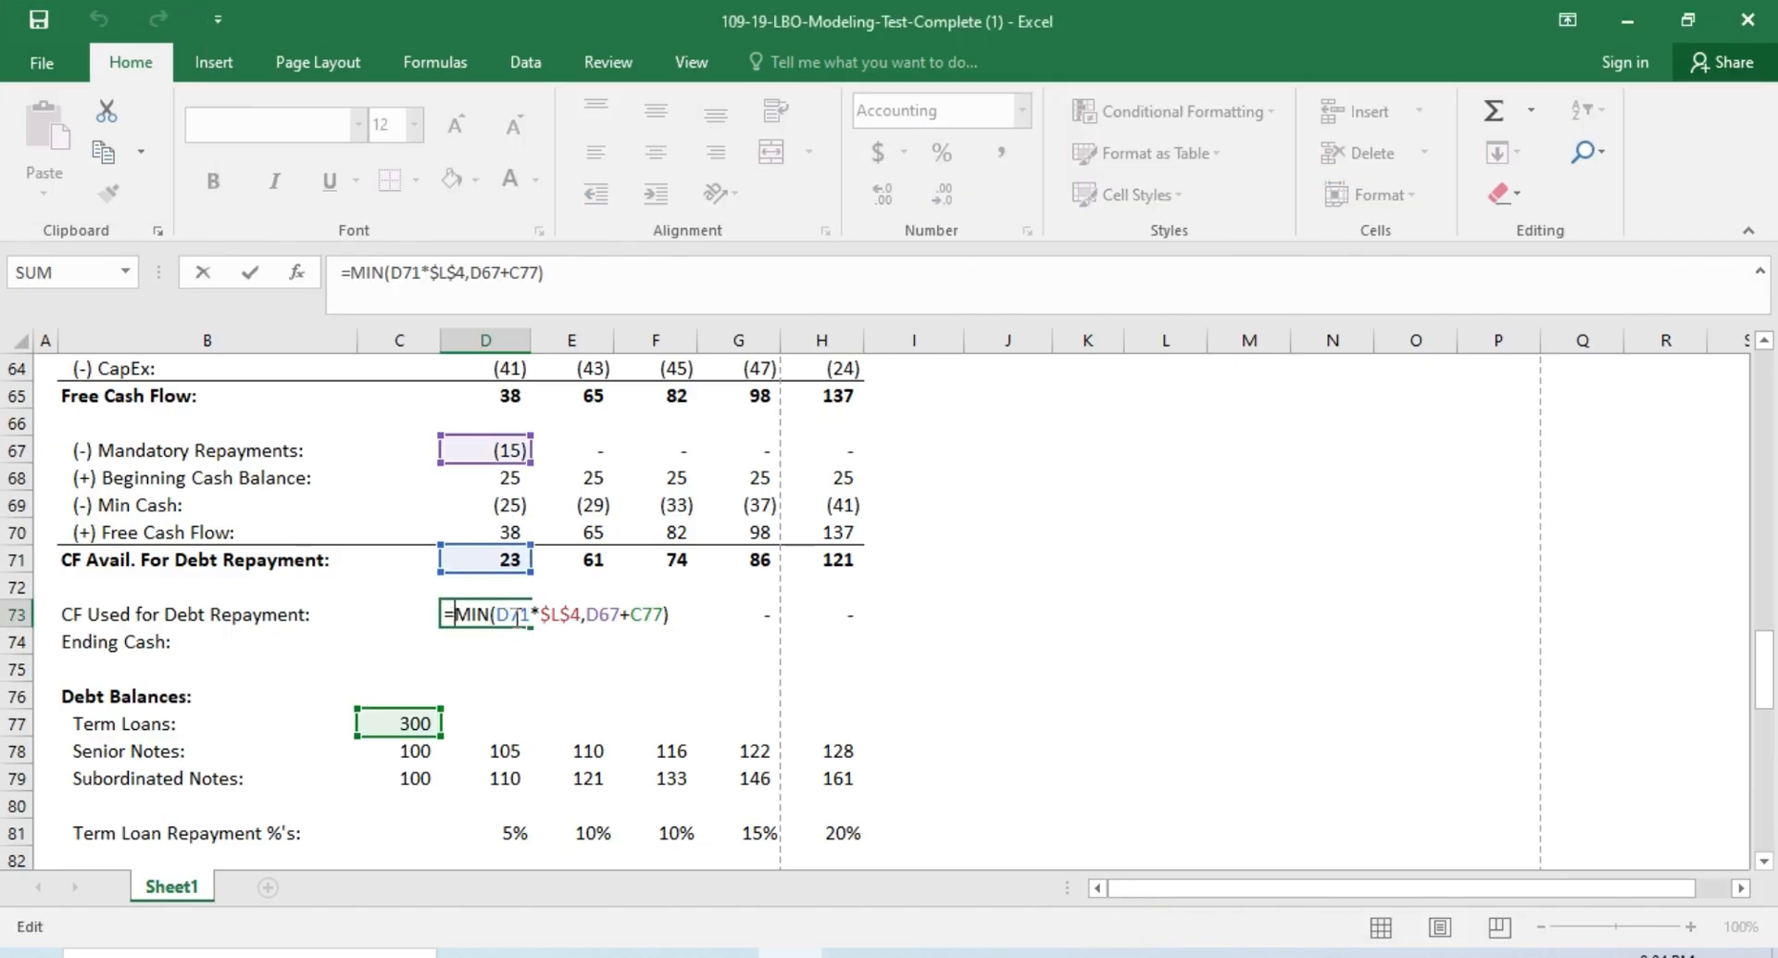
text(-)
key(Return)
Step: Calculate the first-year Ending Cash in D74 with =D67+D68+D70+D73
text(=)
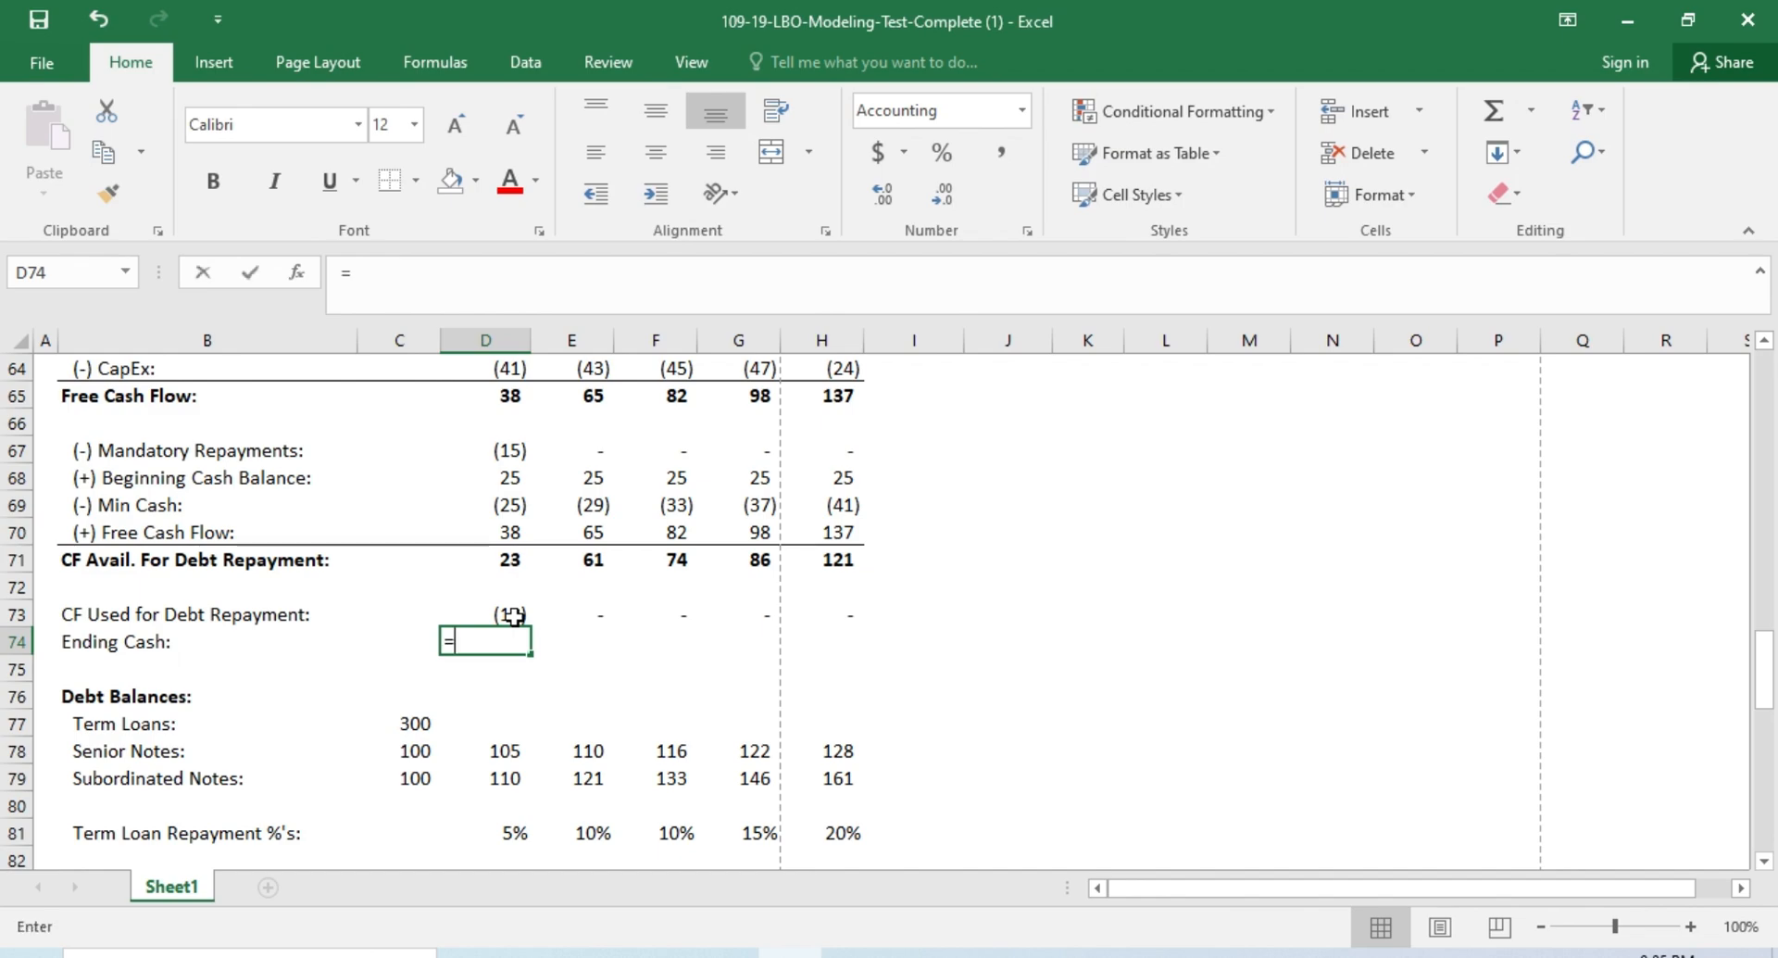
click(515, 616)
key(Up)
key(Up)
key(Up)
key(Up)
key(Up)
key(Up)
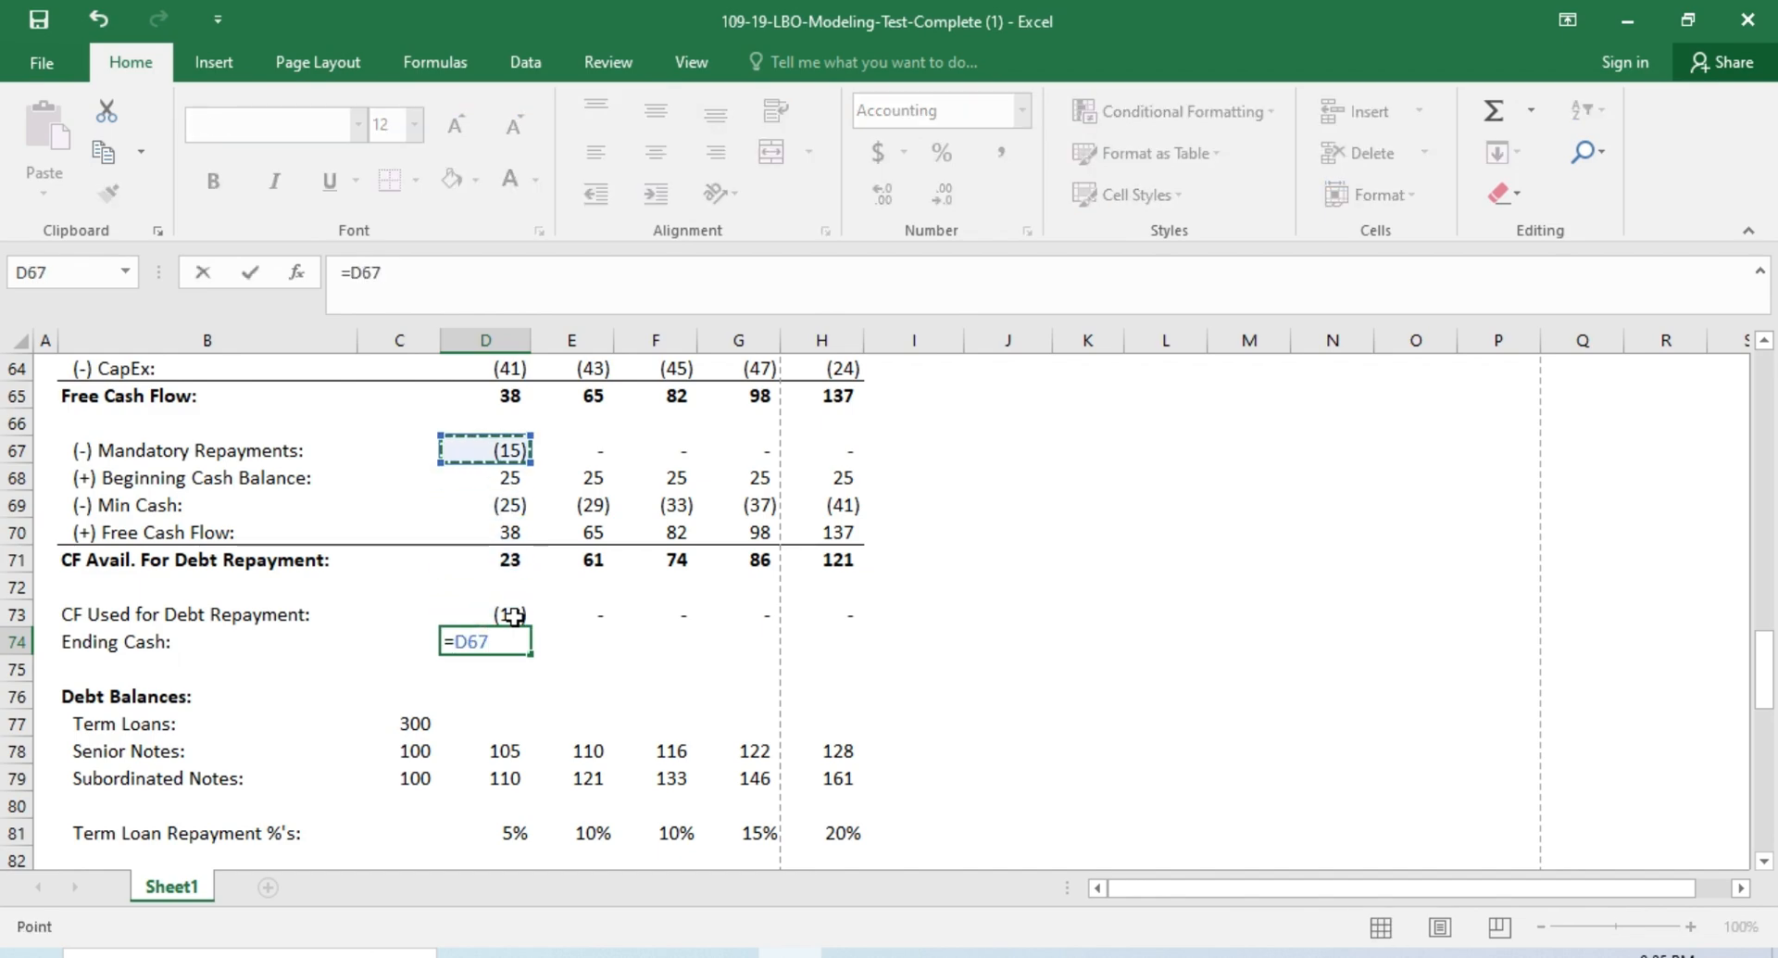
text(+)
key(Up)
key(Up)
key(Up)
key(Up)
key(Up)
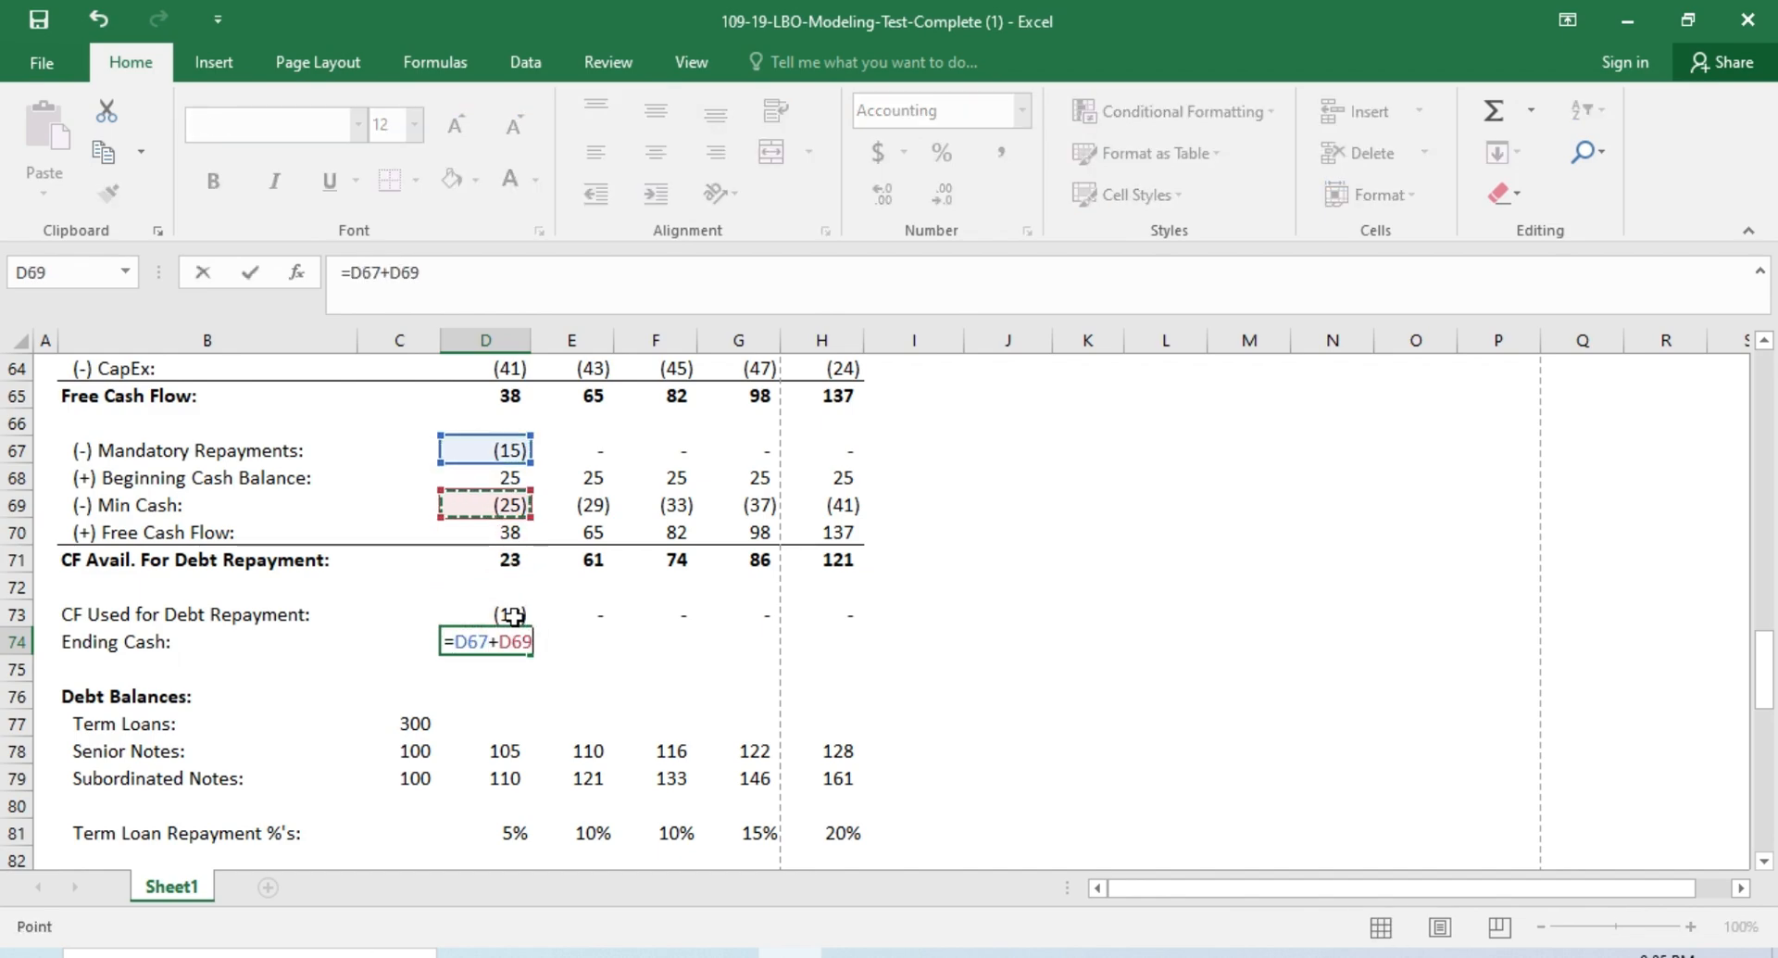
key(Up)
text(+)
key(Up)
key(Up)
key(Up)
key(Up)
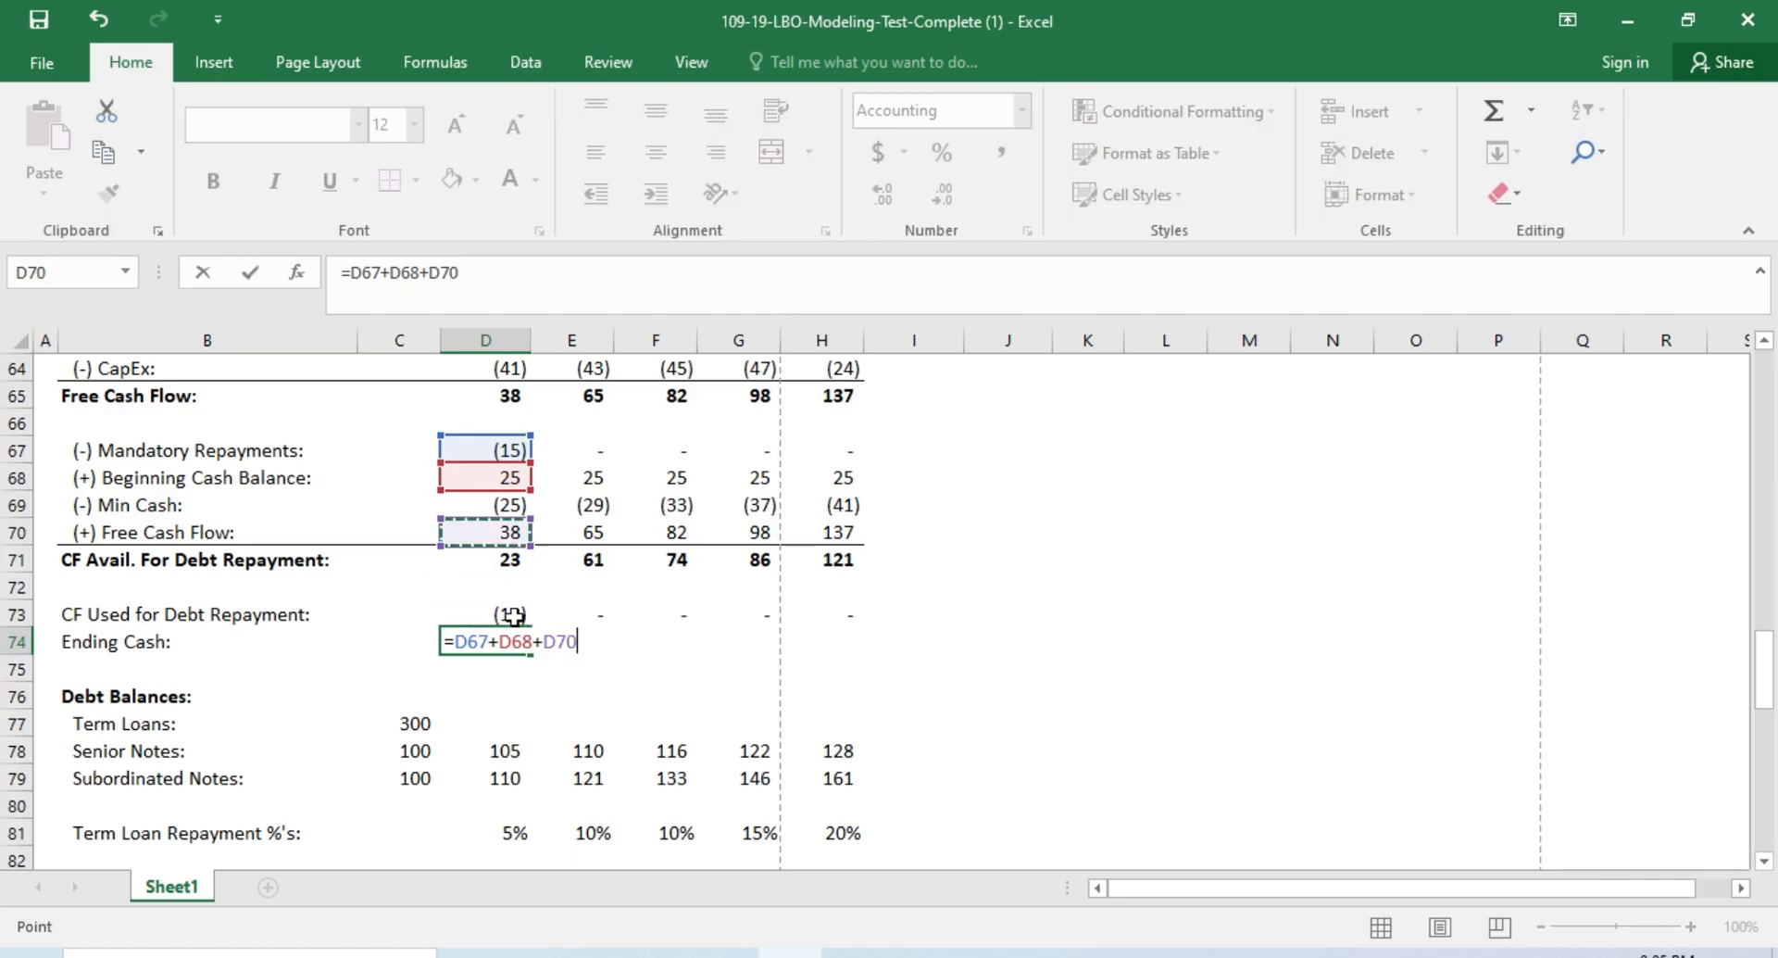
text(+)
key(Up)
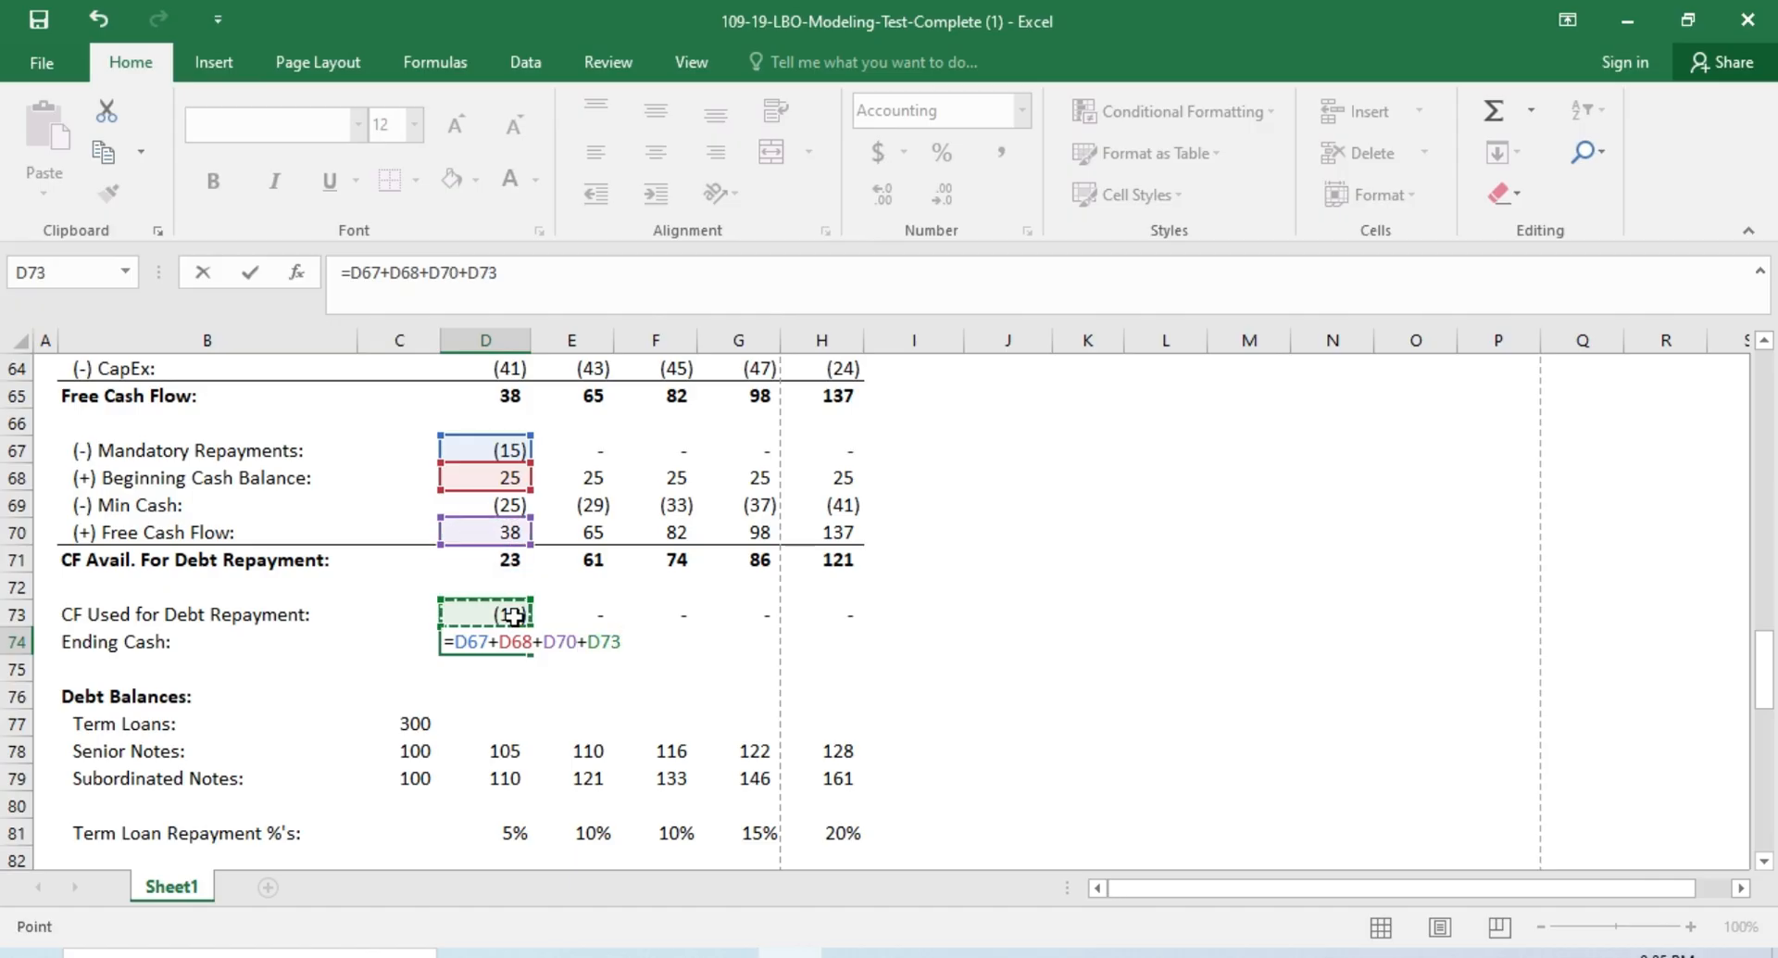
key(Return)
Step: Link the second-year Beginning Cash Balance in E68 to the prior year's Ending Cash with =D74
key(Up)
key(Up)
key(Up)
key(Up)
key(Up)
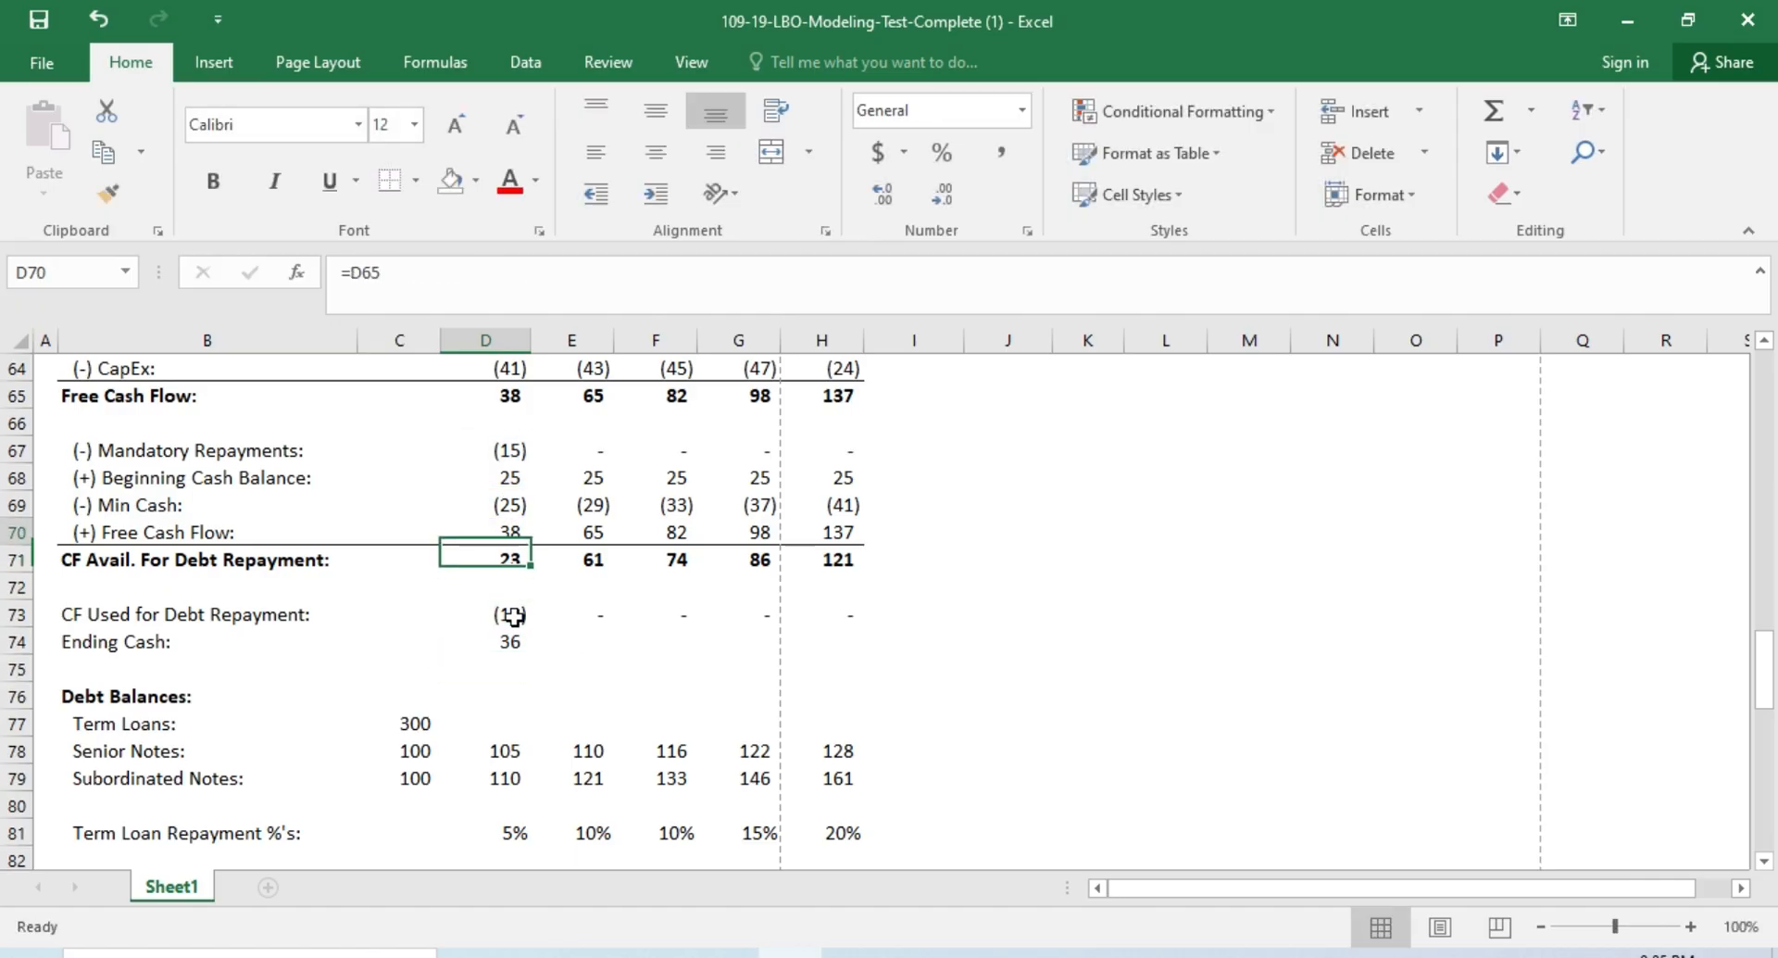
key(Up)
key(Up)
key(Right)
text(=)
key(Left)
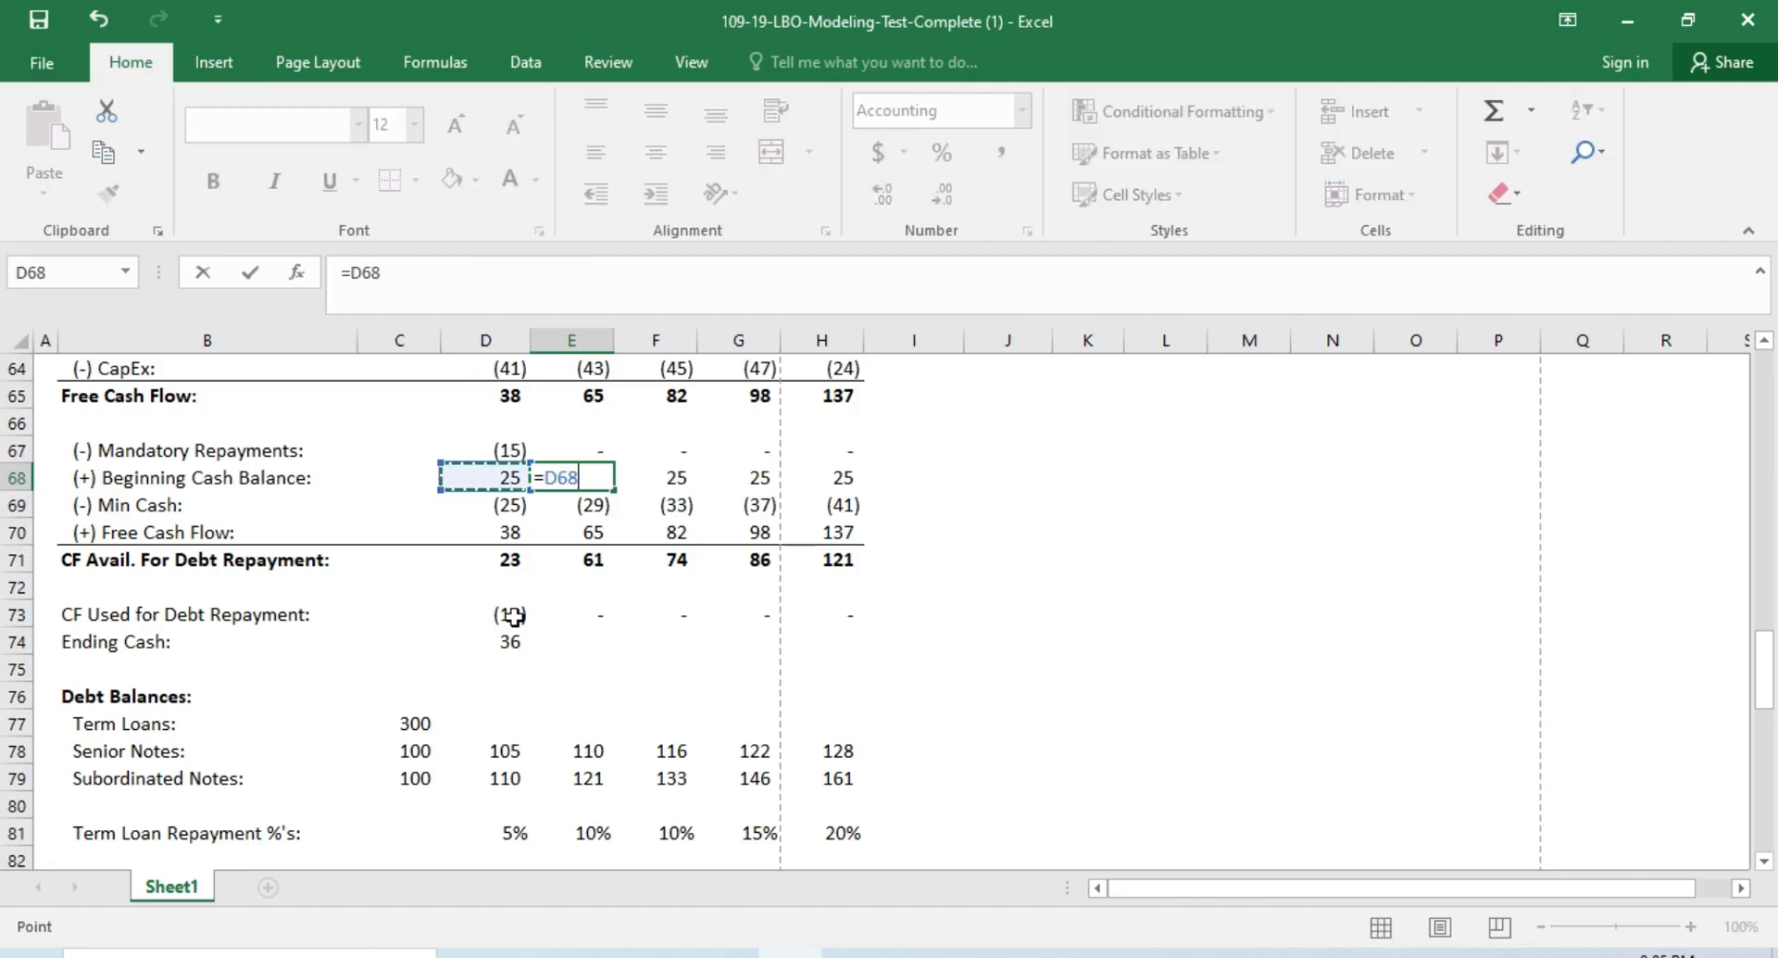
key(Down)
key(Down)
key(Down)
key(Down)
key(Down)
key(Down)
key(ctrl+Return)
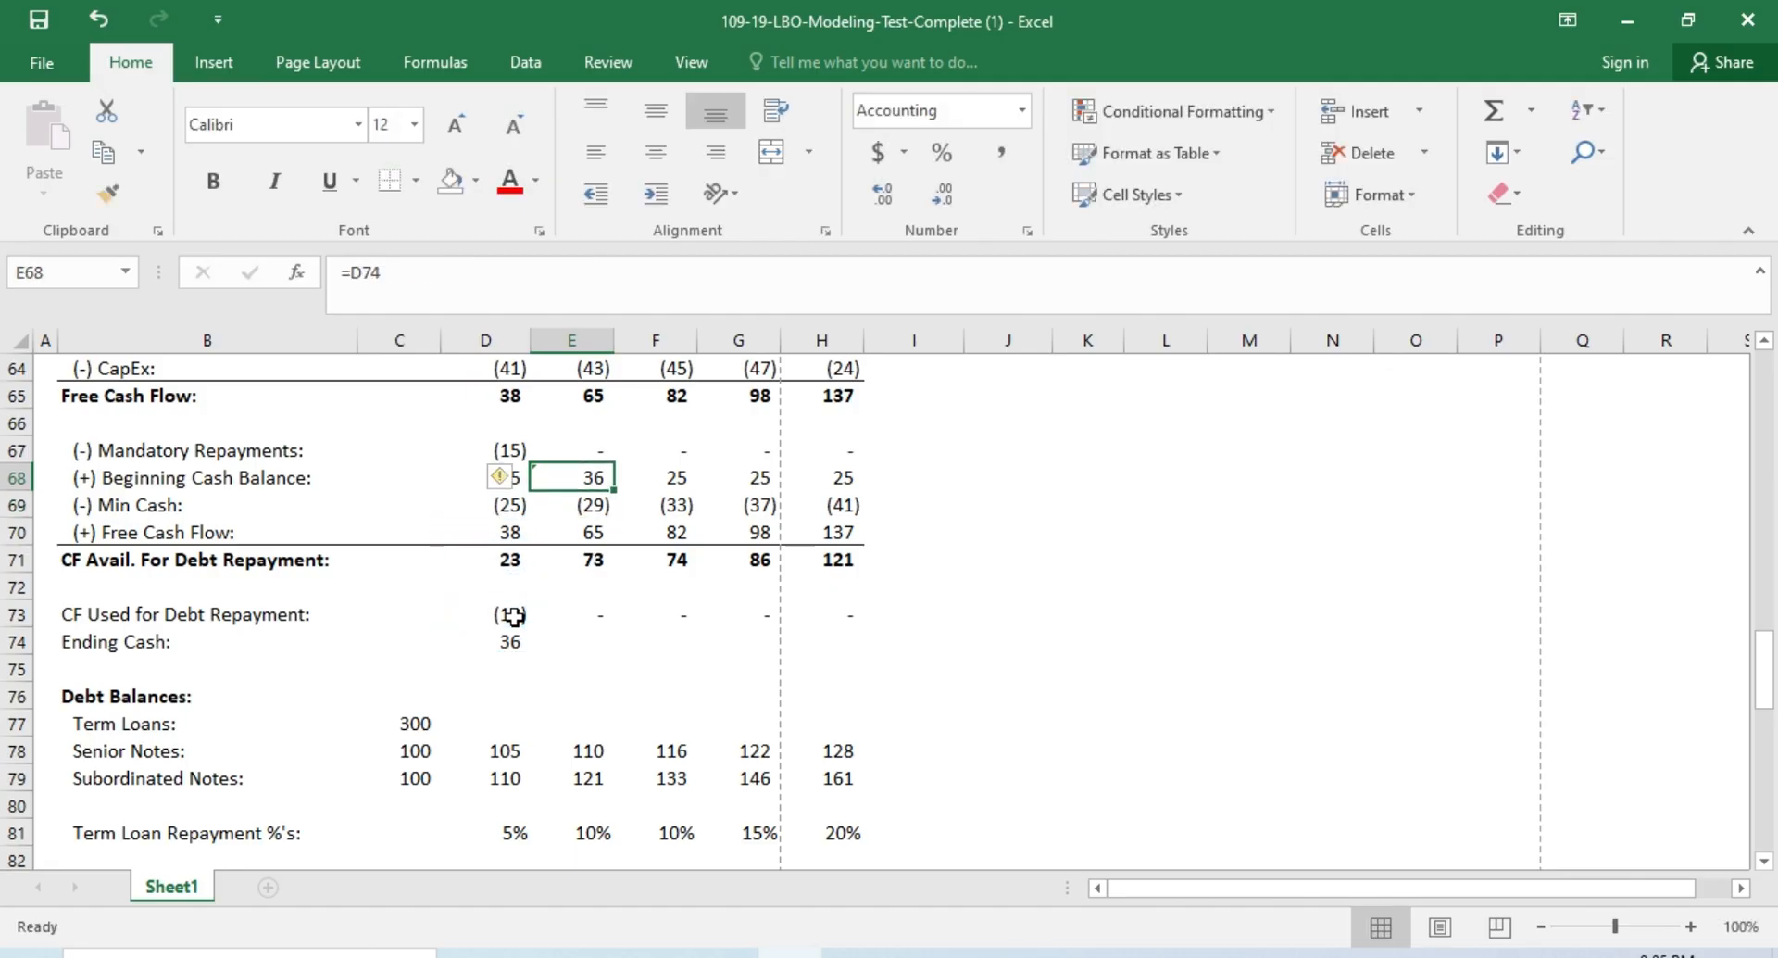
Step: Copy the Beginning Cash Balance formula from E68 across F68:H68
key(ctrl+c)
key(Right)
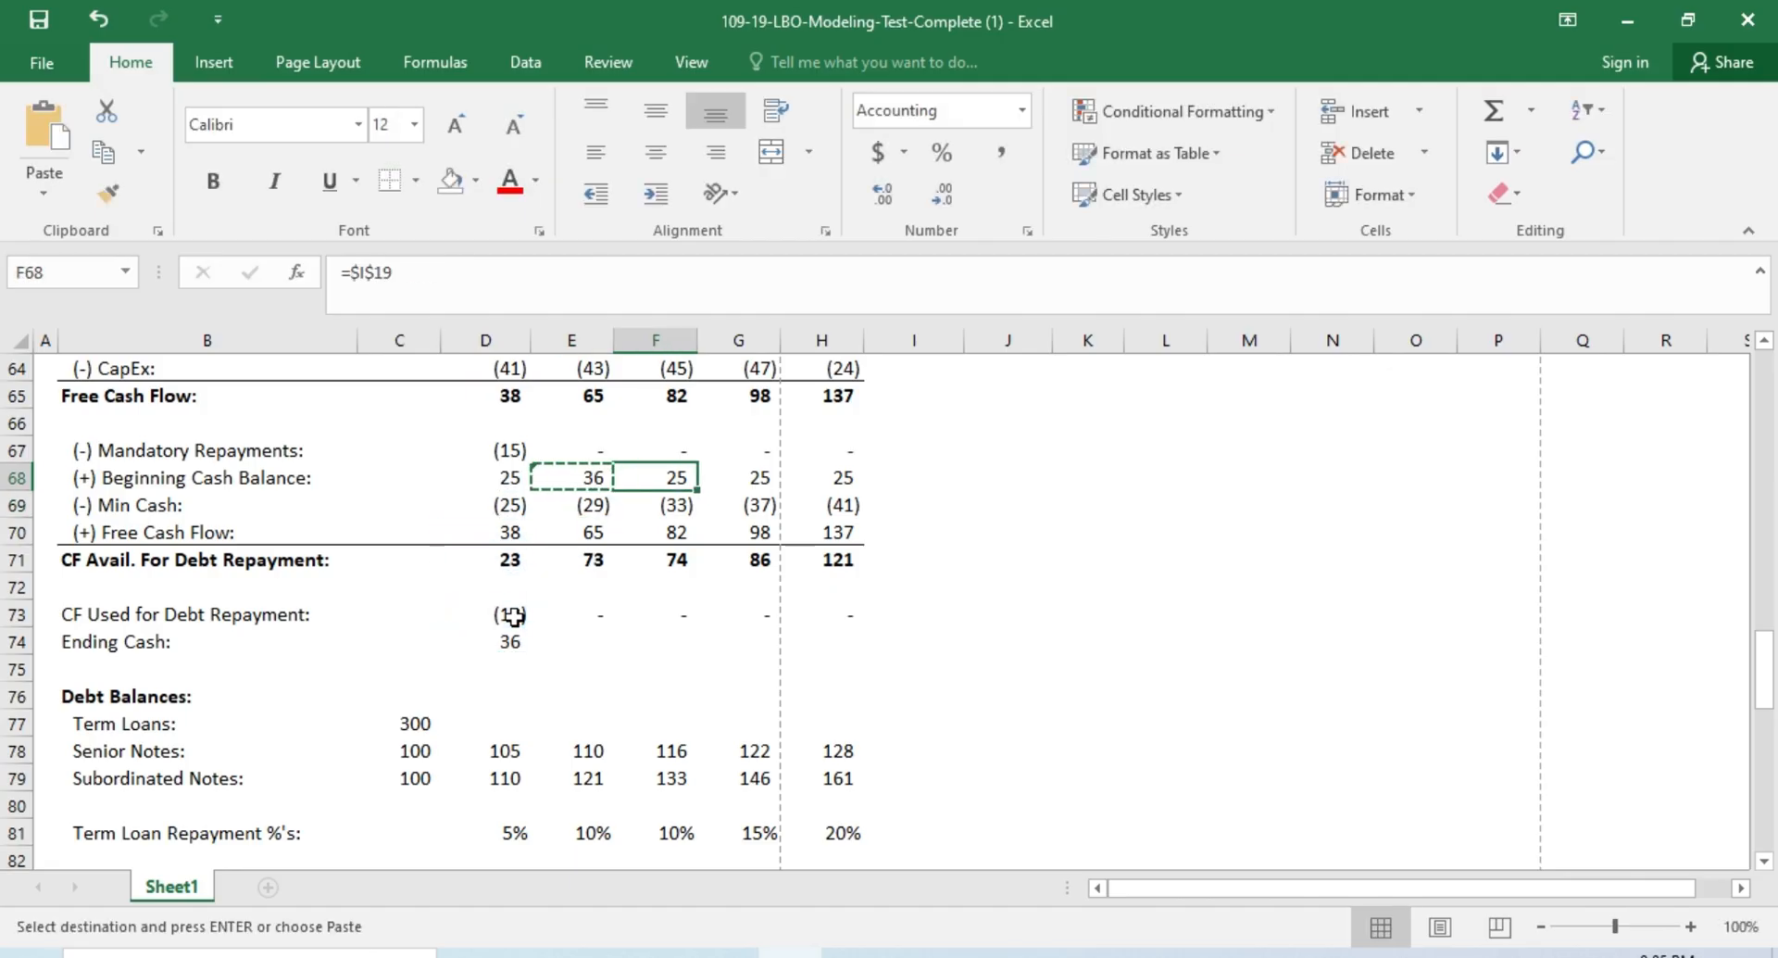
key(shift+Right)
key(shift+Right)
key(ctrl+v)
Step: Copy the Ending Cash formula from D74 across E74:H74
key(Down)
key(Down)
key(Down)
key(Down)
key(Down)
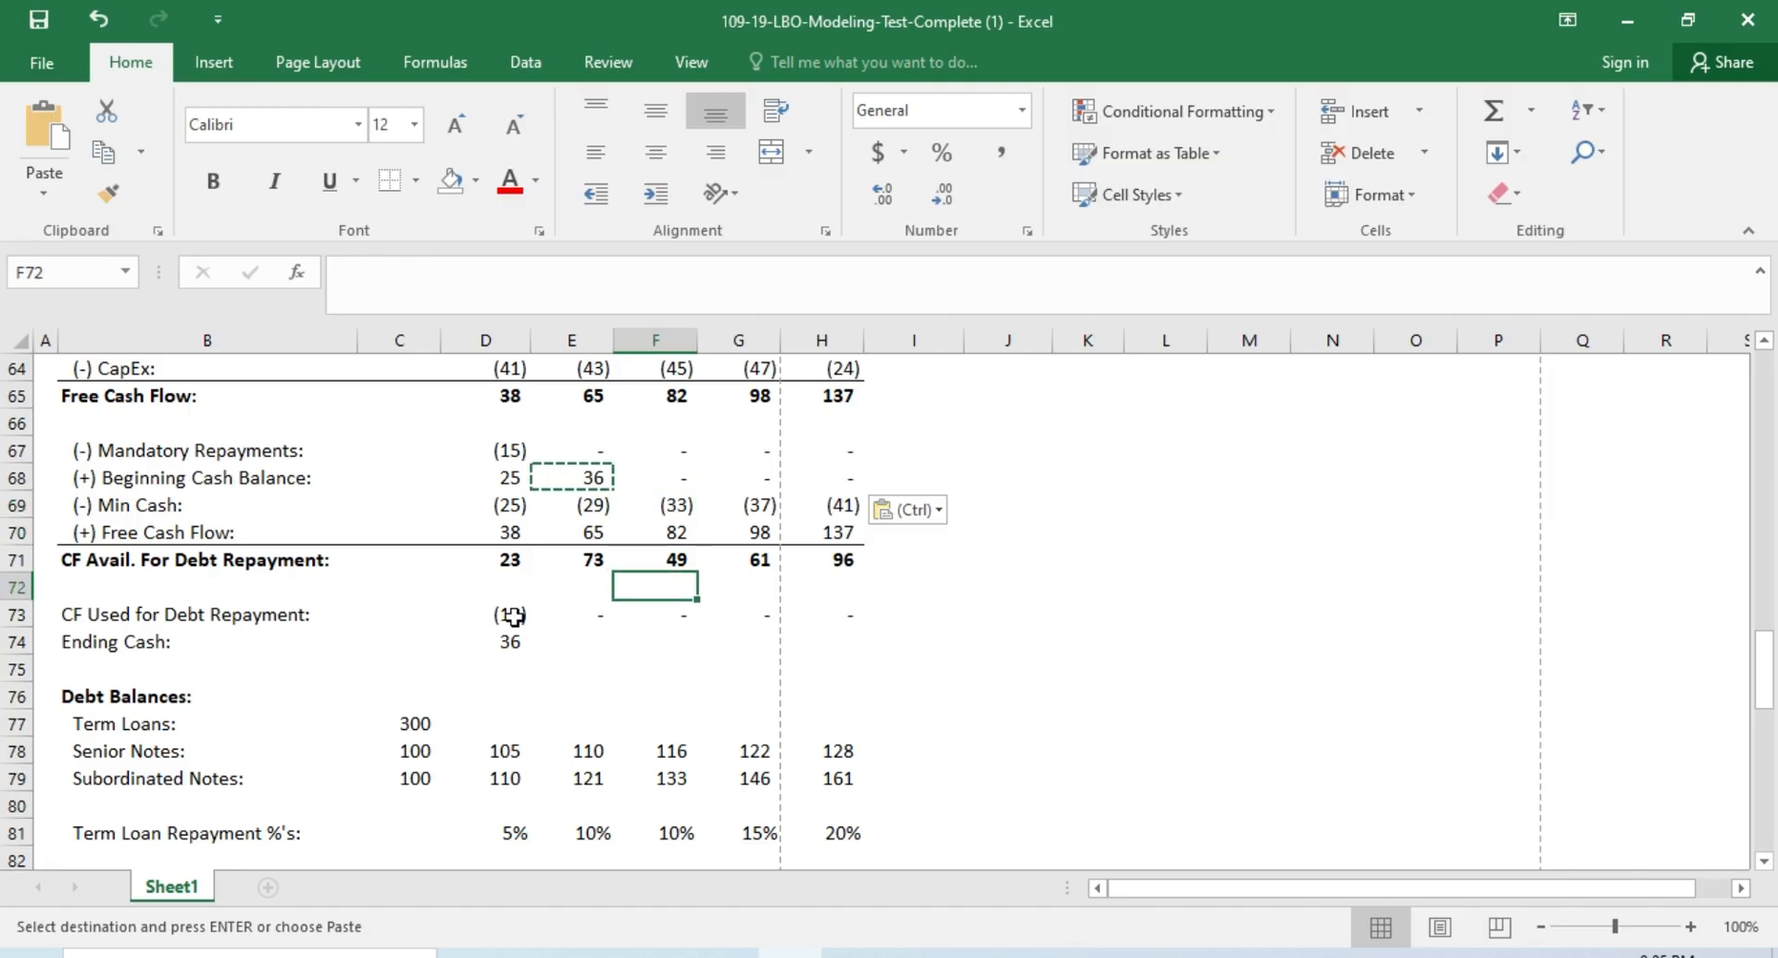
key(Left)
key(Left)
key(ctrl)
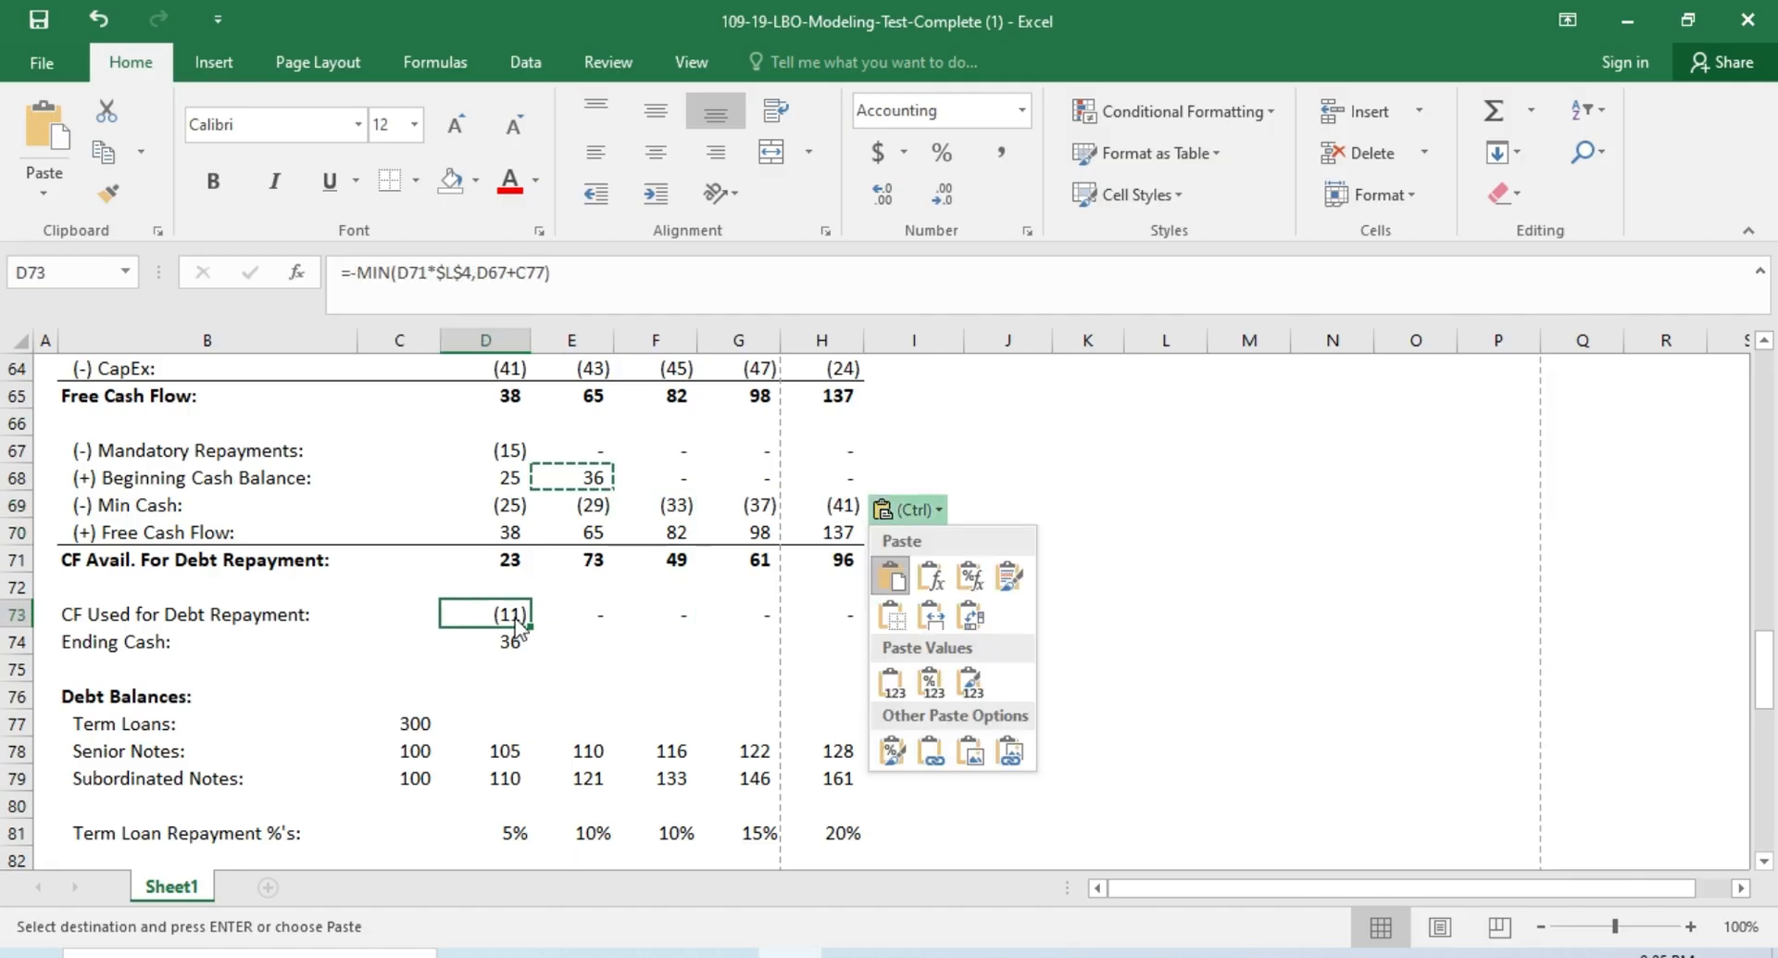
key(Escape)
key(Down)
key(ctrl+c)
key(Right)
key(shift+Right)
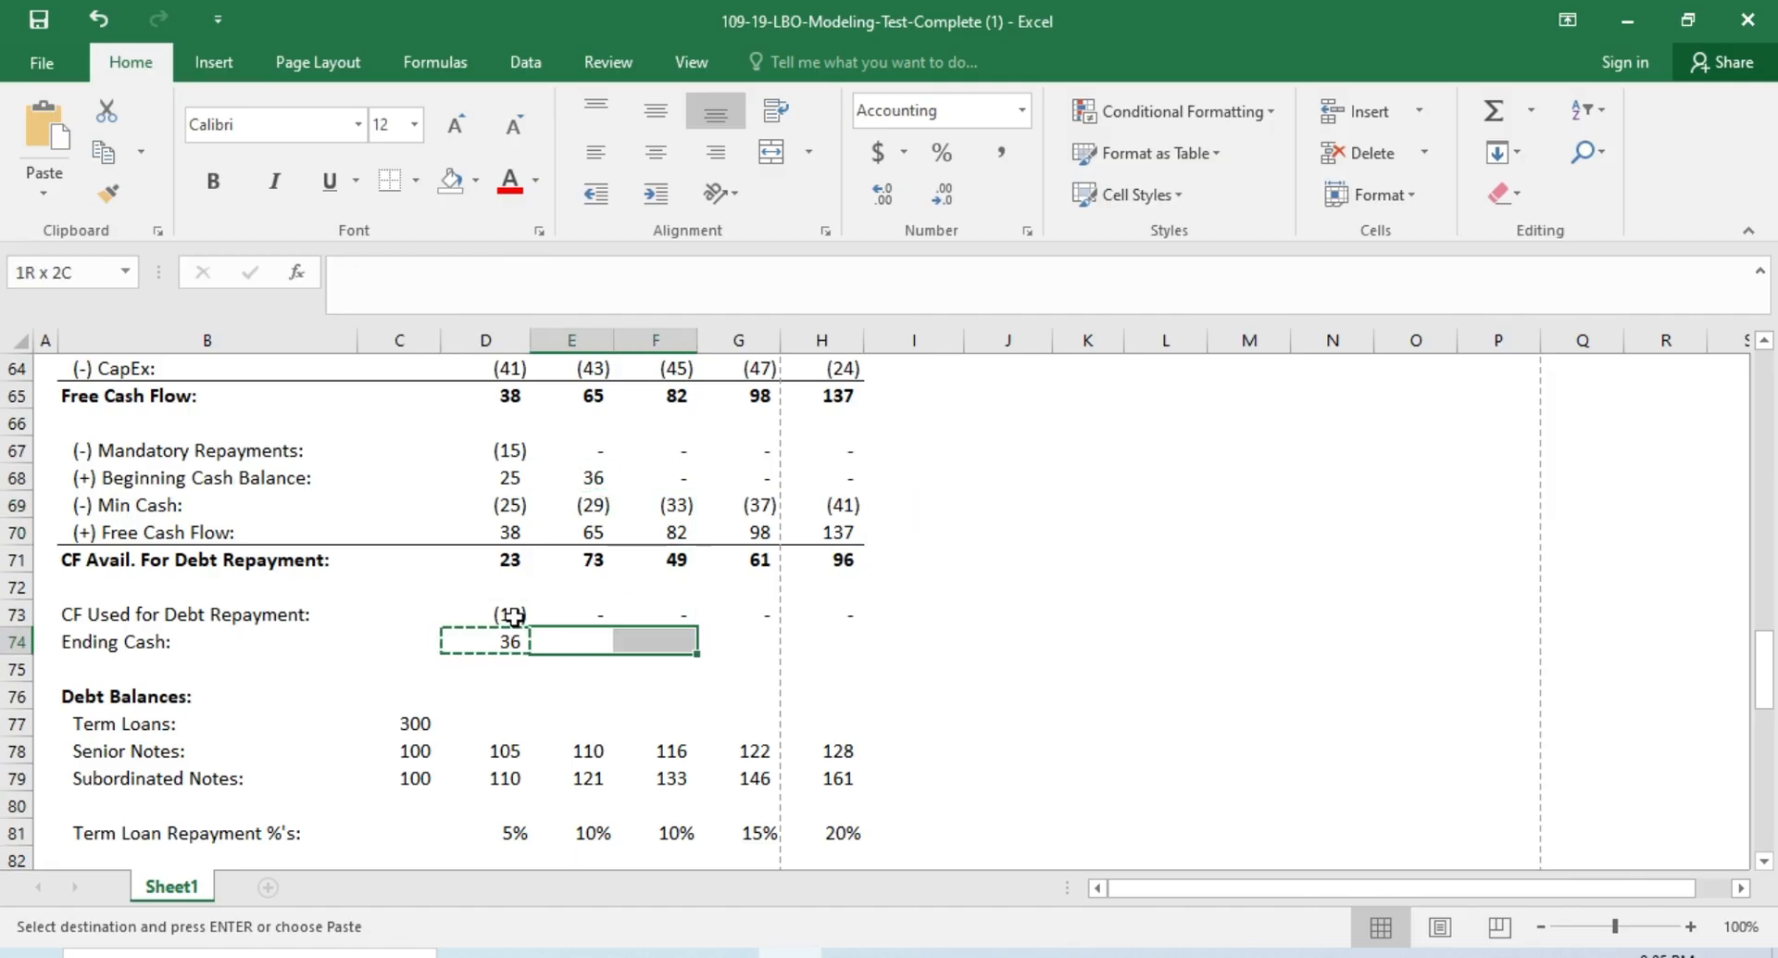
key(shift+Right)
key(shift+Right)
key(Return)
Step: Calculate the first-year Term Loans balance in D77 with =C77+D67+D73, combining the opening balance, mandatory repayments and CF used for debt repayment
key(Down)
key(Left)
key(Left)
key(Down)
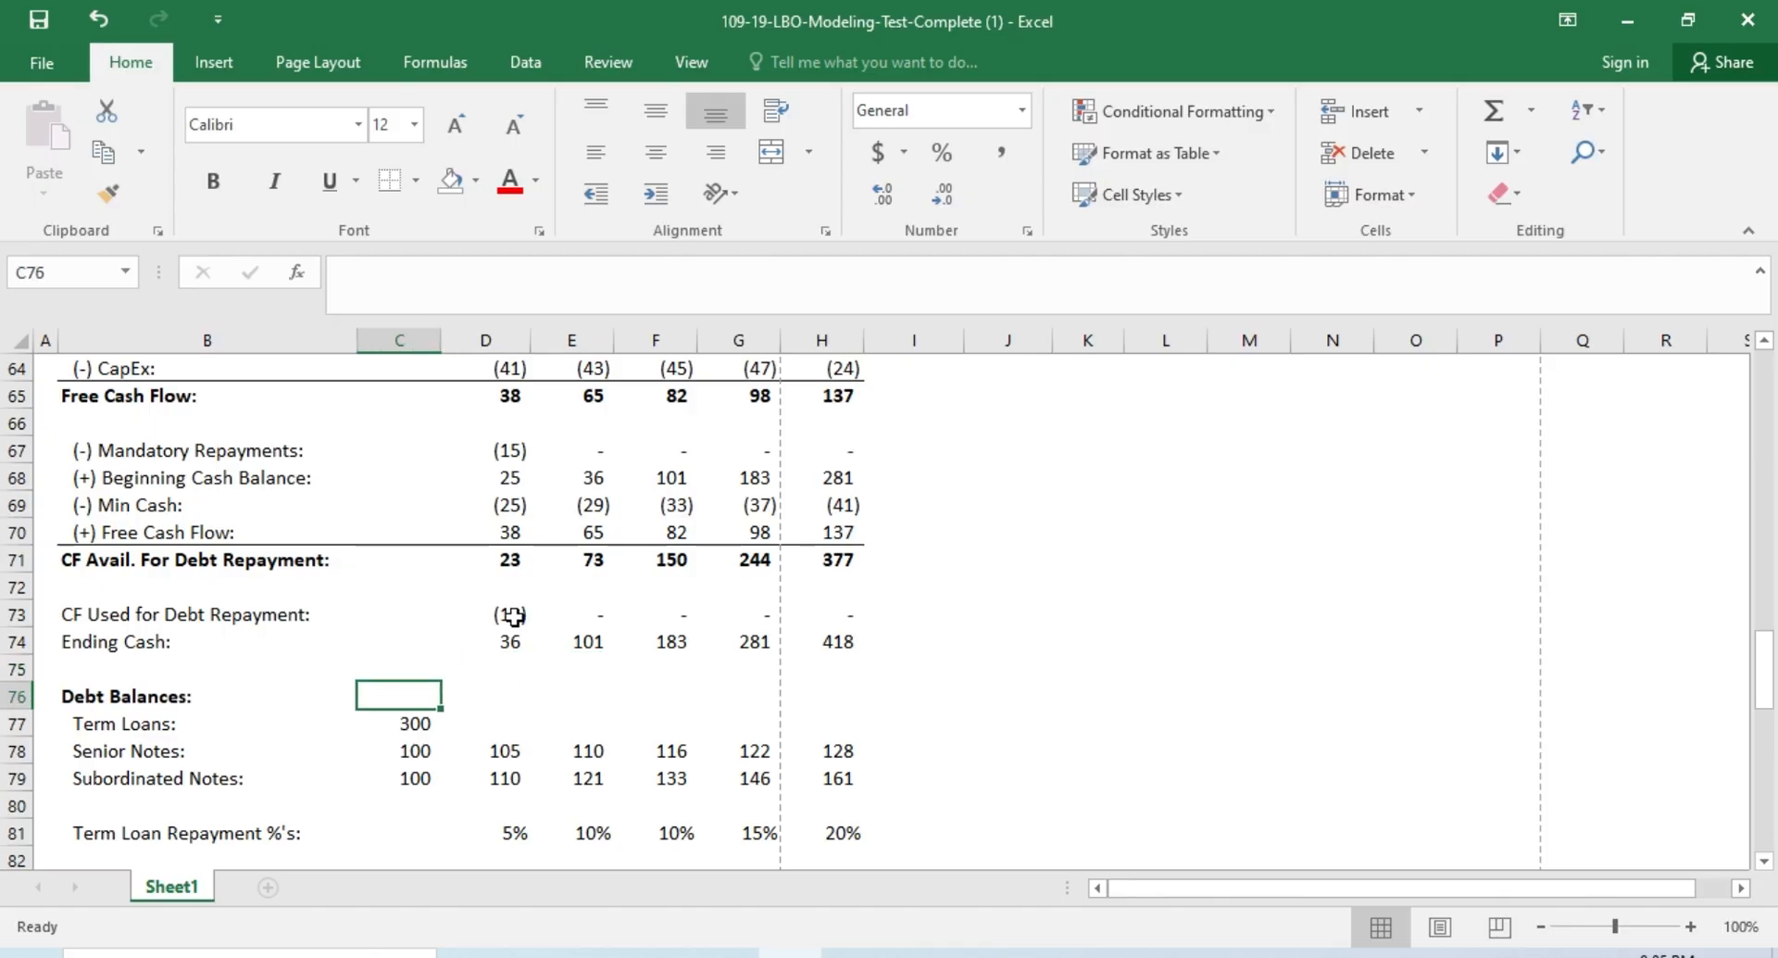
key(Down)
key(Right)
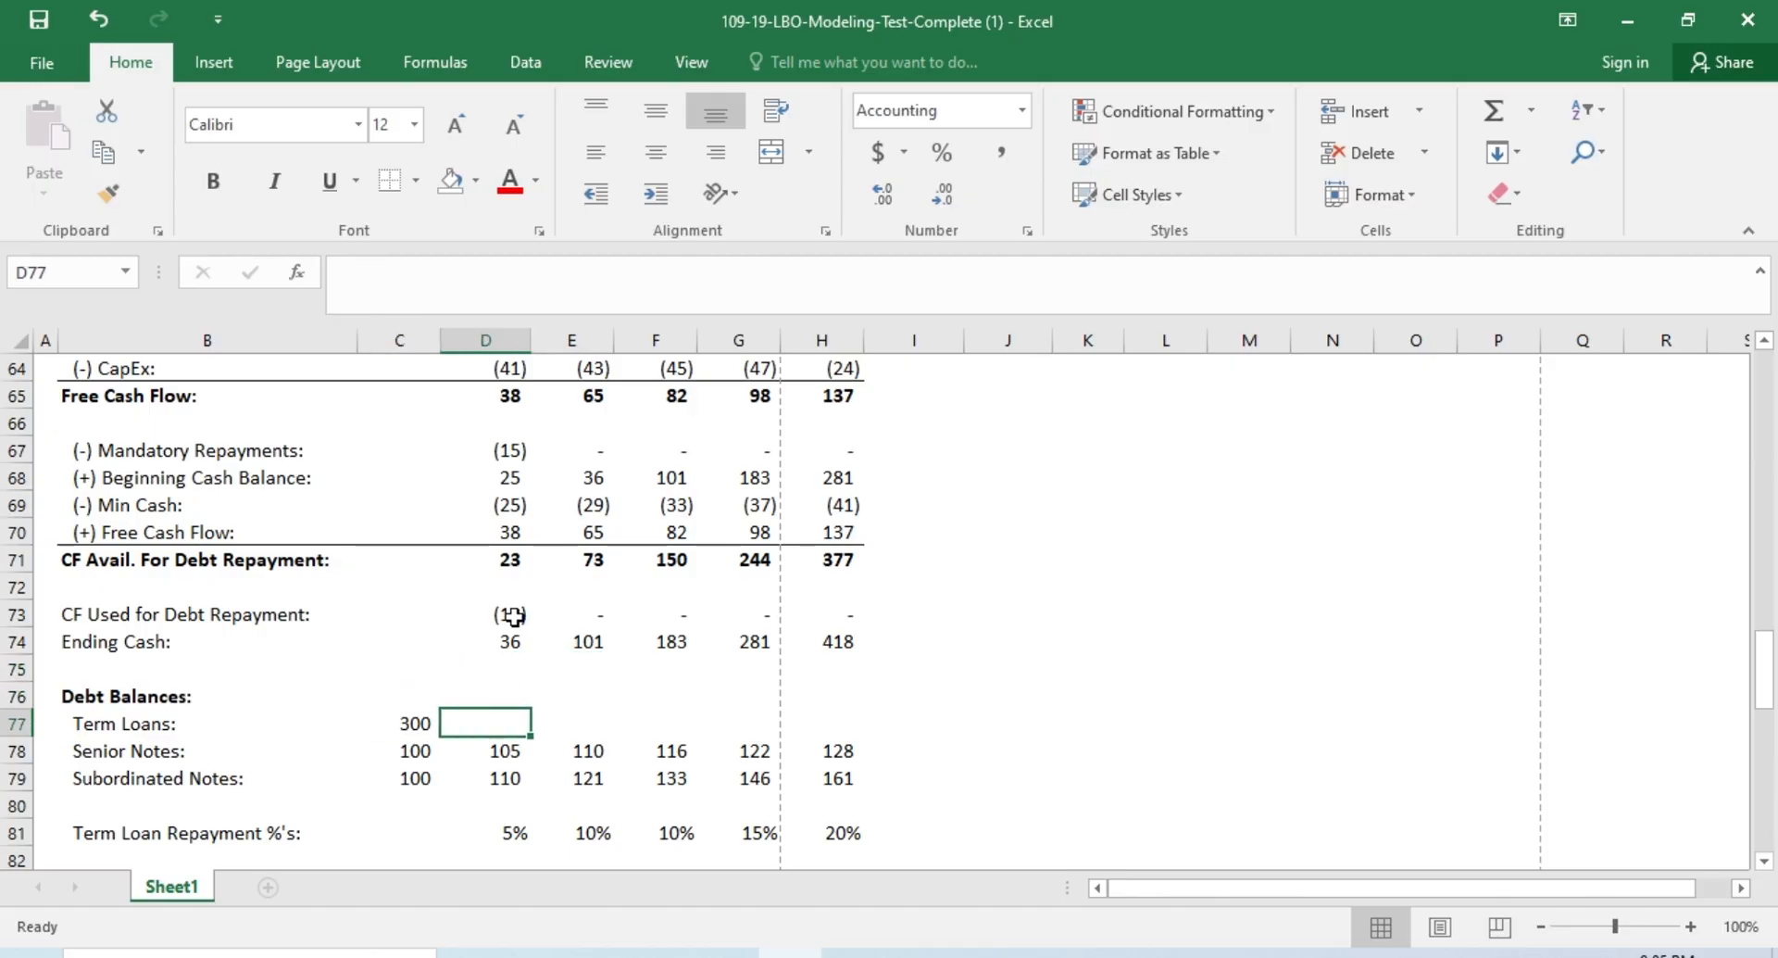
key(Left)
key(Left)
key(Left)
key(Right)
key(Right)
key(Right)
text(=)
key(Left)
text(+)
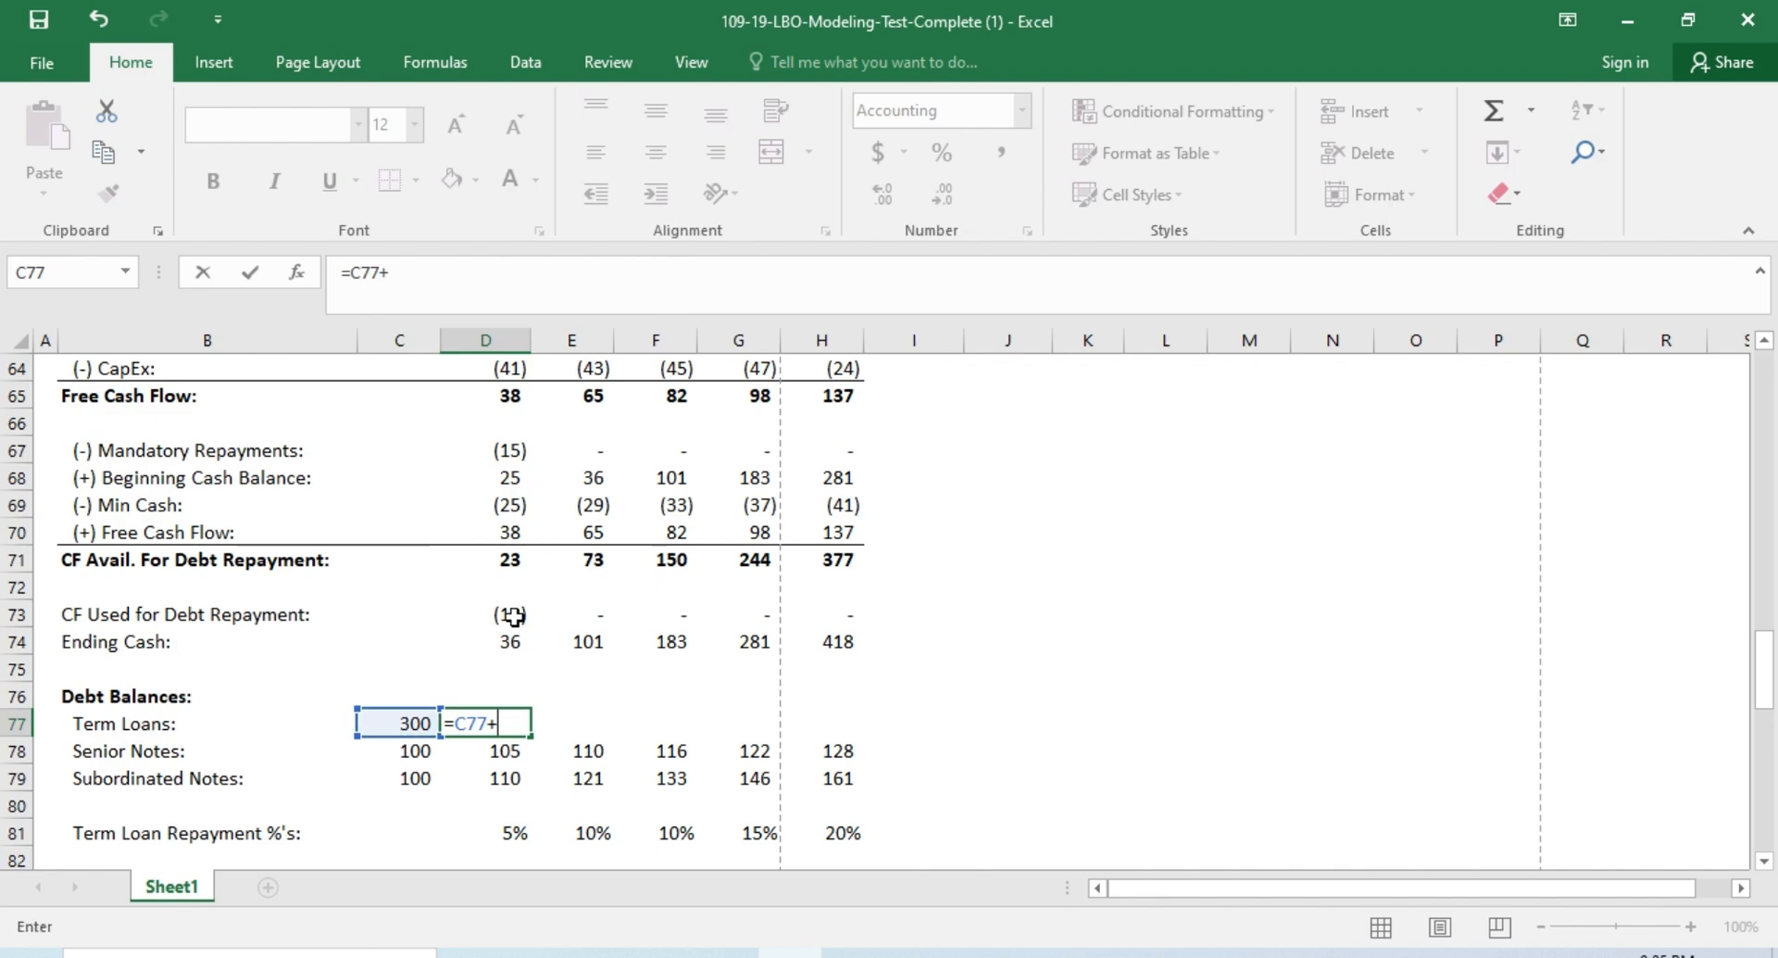
key(Up)
key(Up)
key(Up)
key(Up)
key(Up)
key(Up)
key(Up)
key(Up)
key(Up)
key(Up)
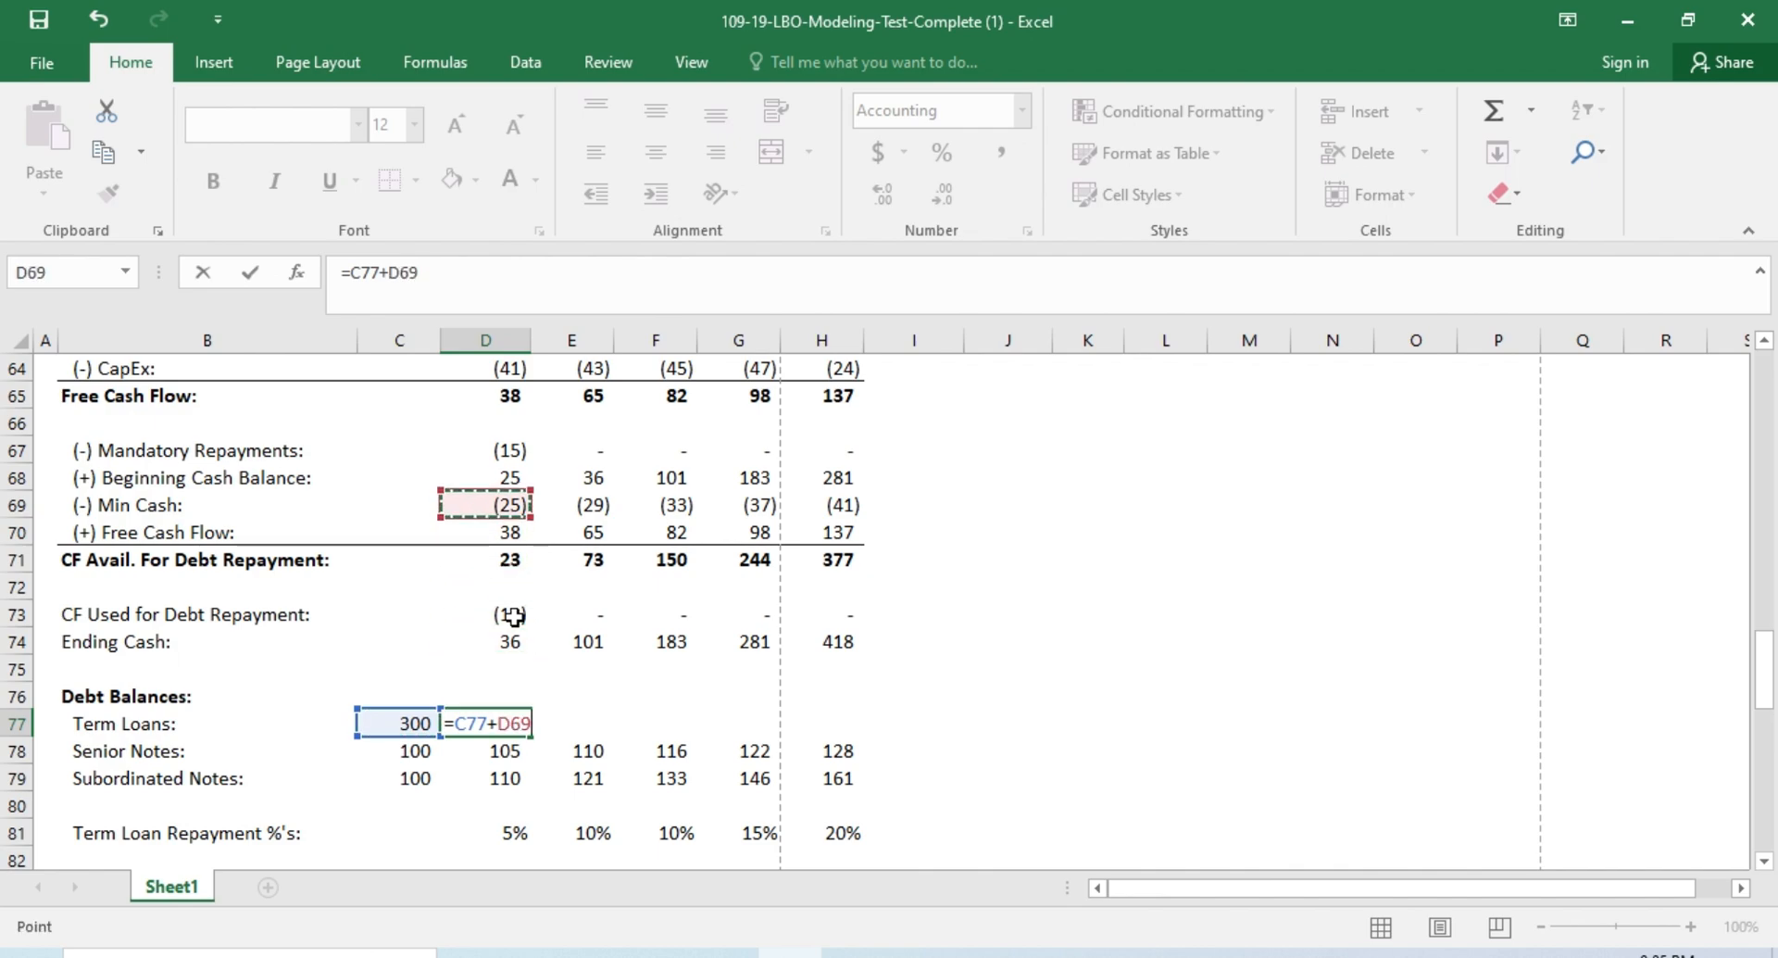
text(+)
key(Up)
key(Up)
key(Up)
key(Up)
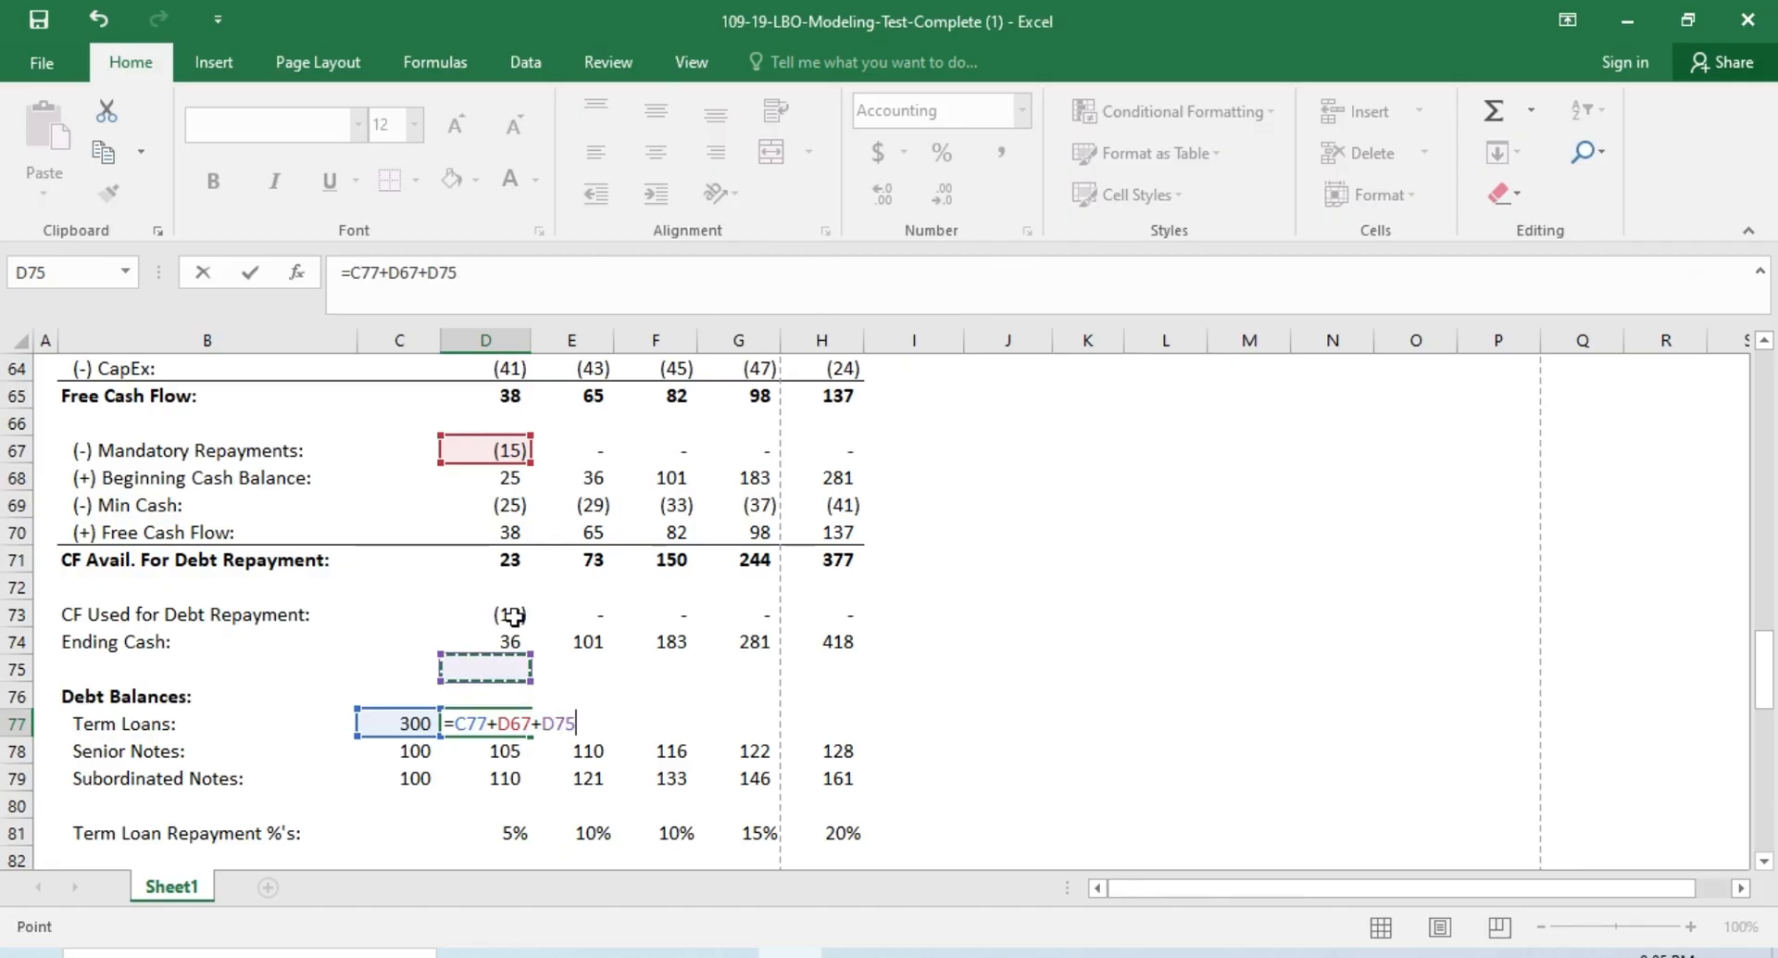
key(Return)
Step: Copy the Term Loans balance formula from D77 across E77:H77
key(Up)
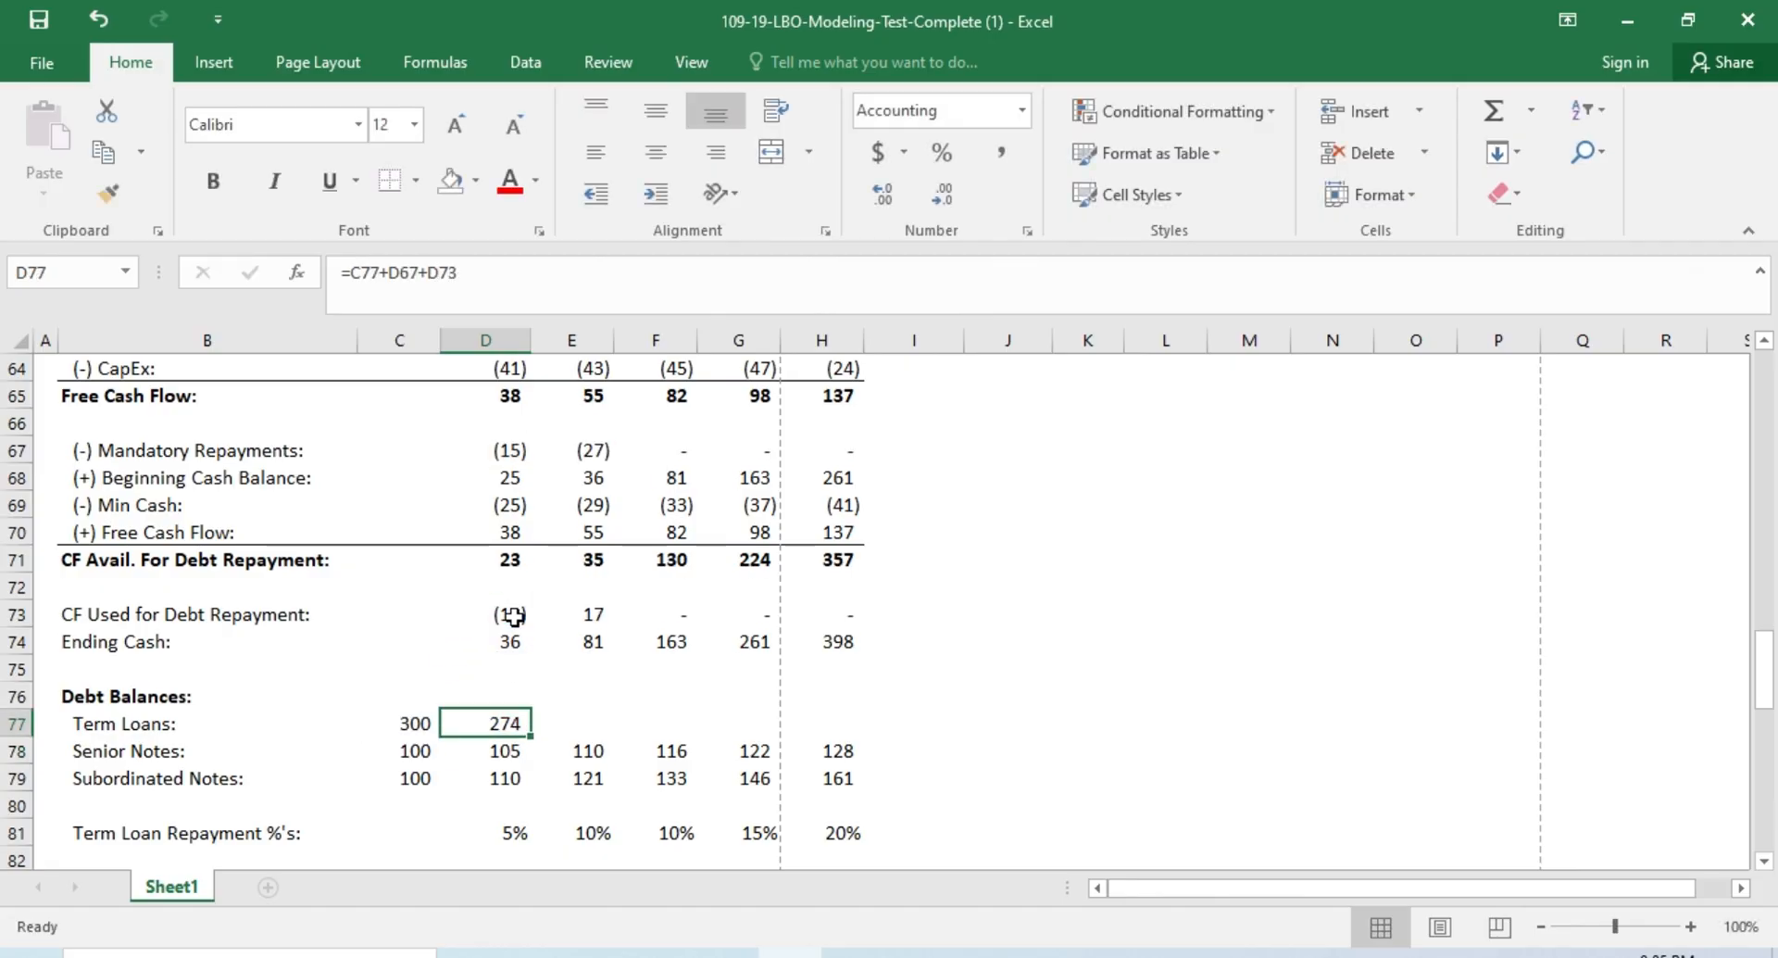
key(ctrl+c)
key(Right)
key(shift+Right)
key(shift+Right)
key(shift+Right)
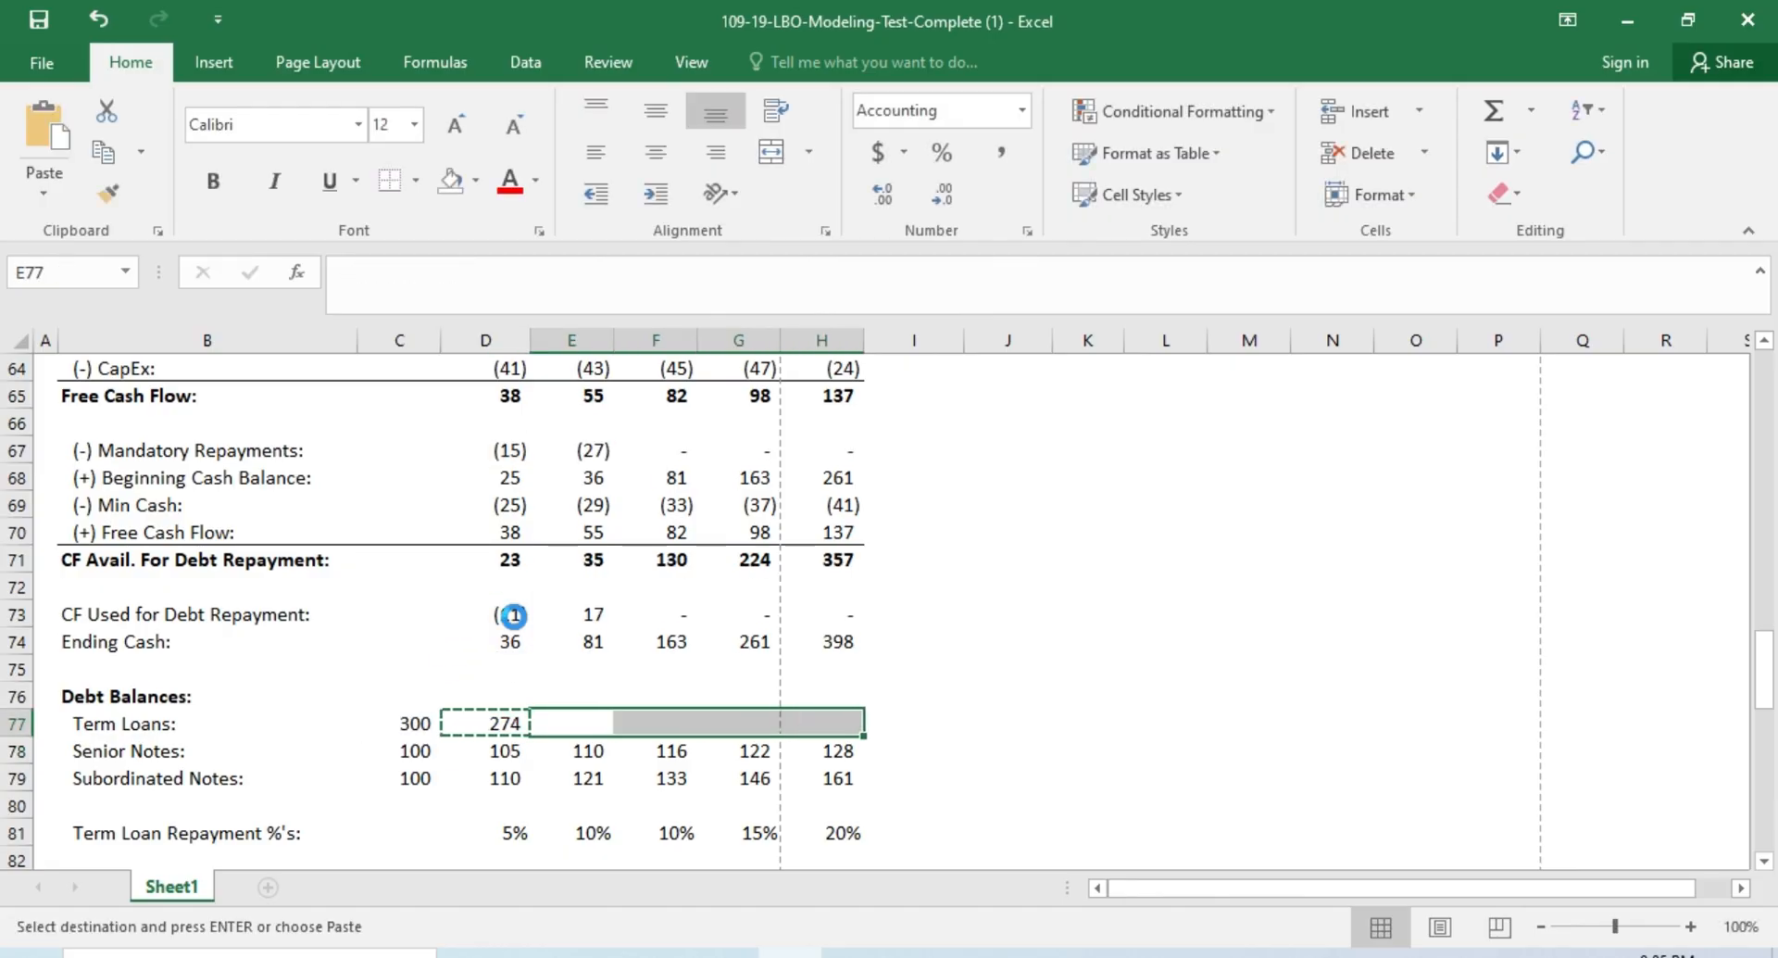
key(ctrl+v)
key(shift+Left)
key(shift+Left)
key(Left)
key(Escape)
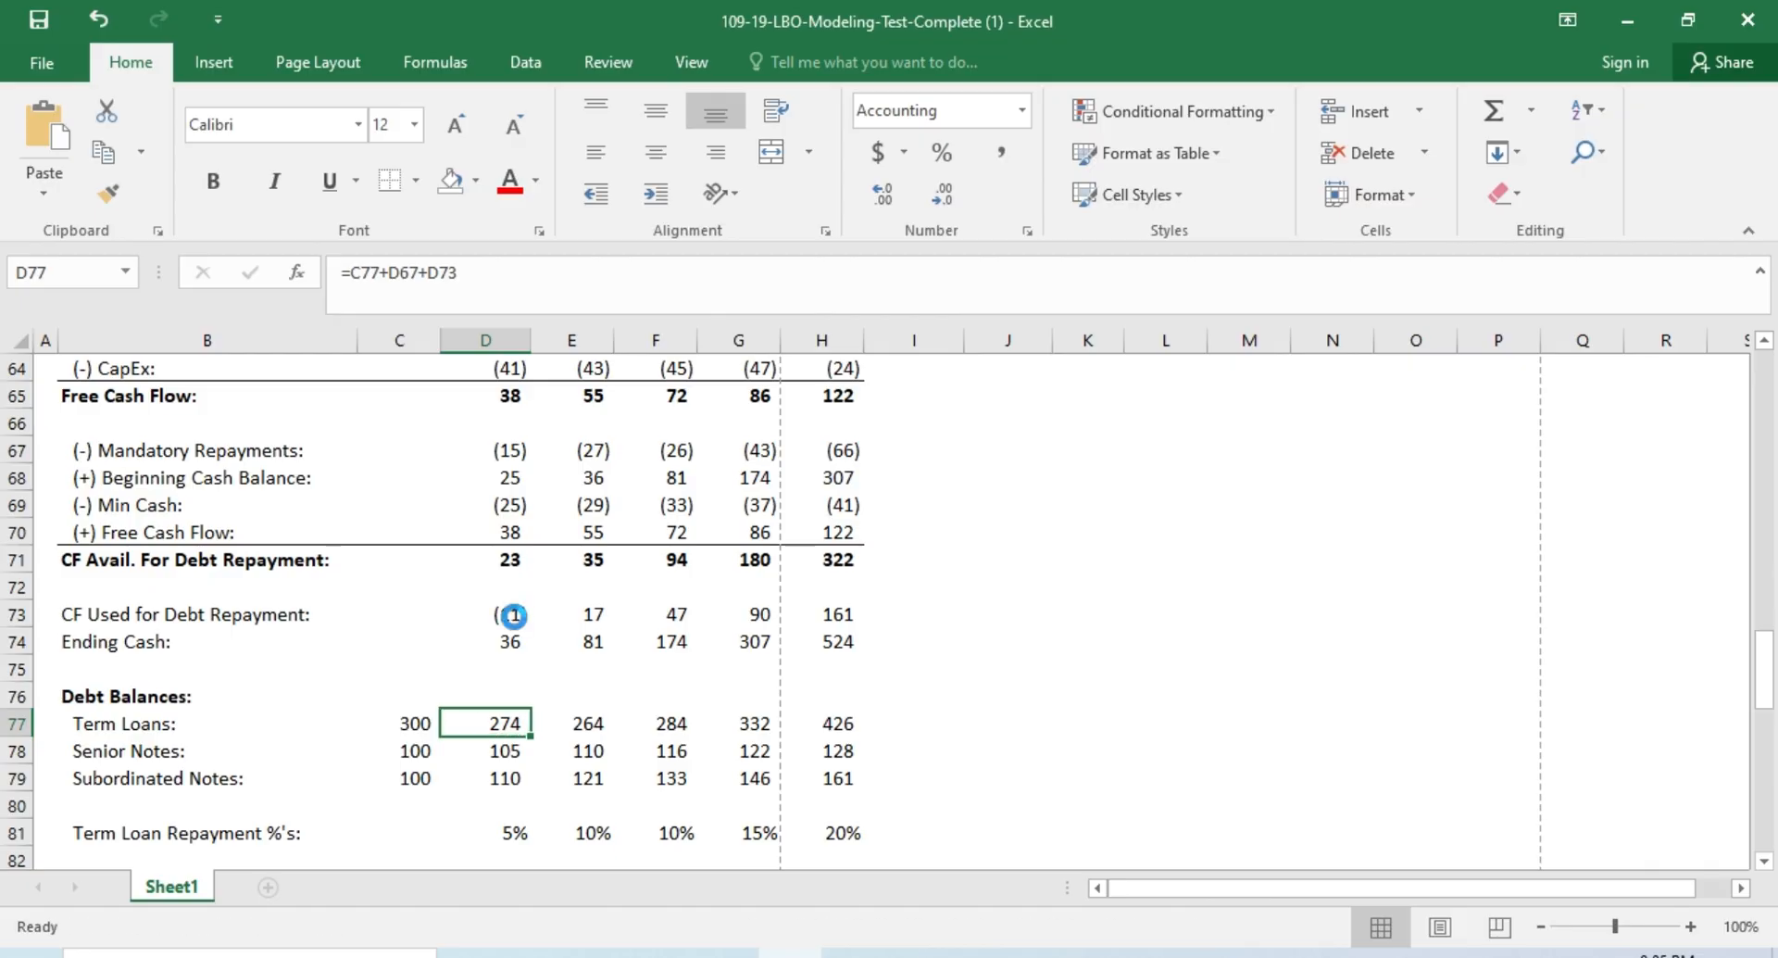
Step: Review the Ending Cash row and the Term Loans balances across the projection years
key(Up)
key(Up)
key(Up)
key(Left)
key(Left)
key(Right)
key(Right)
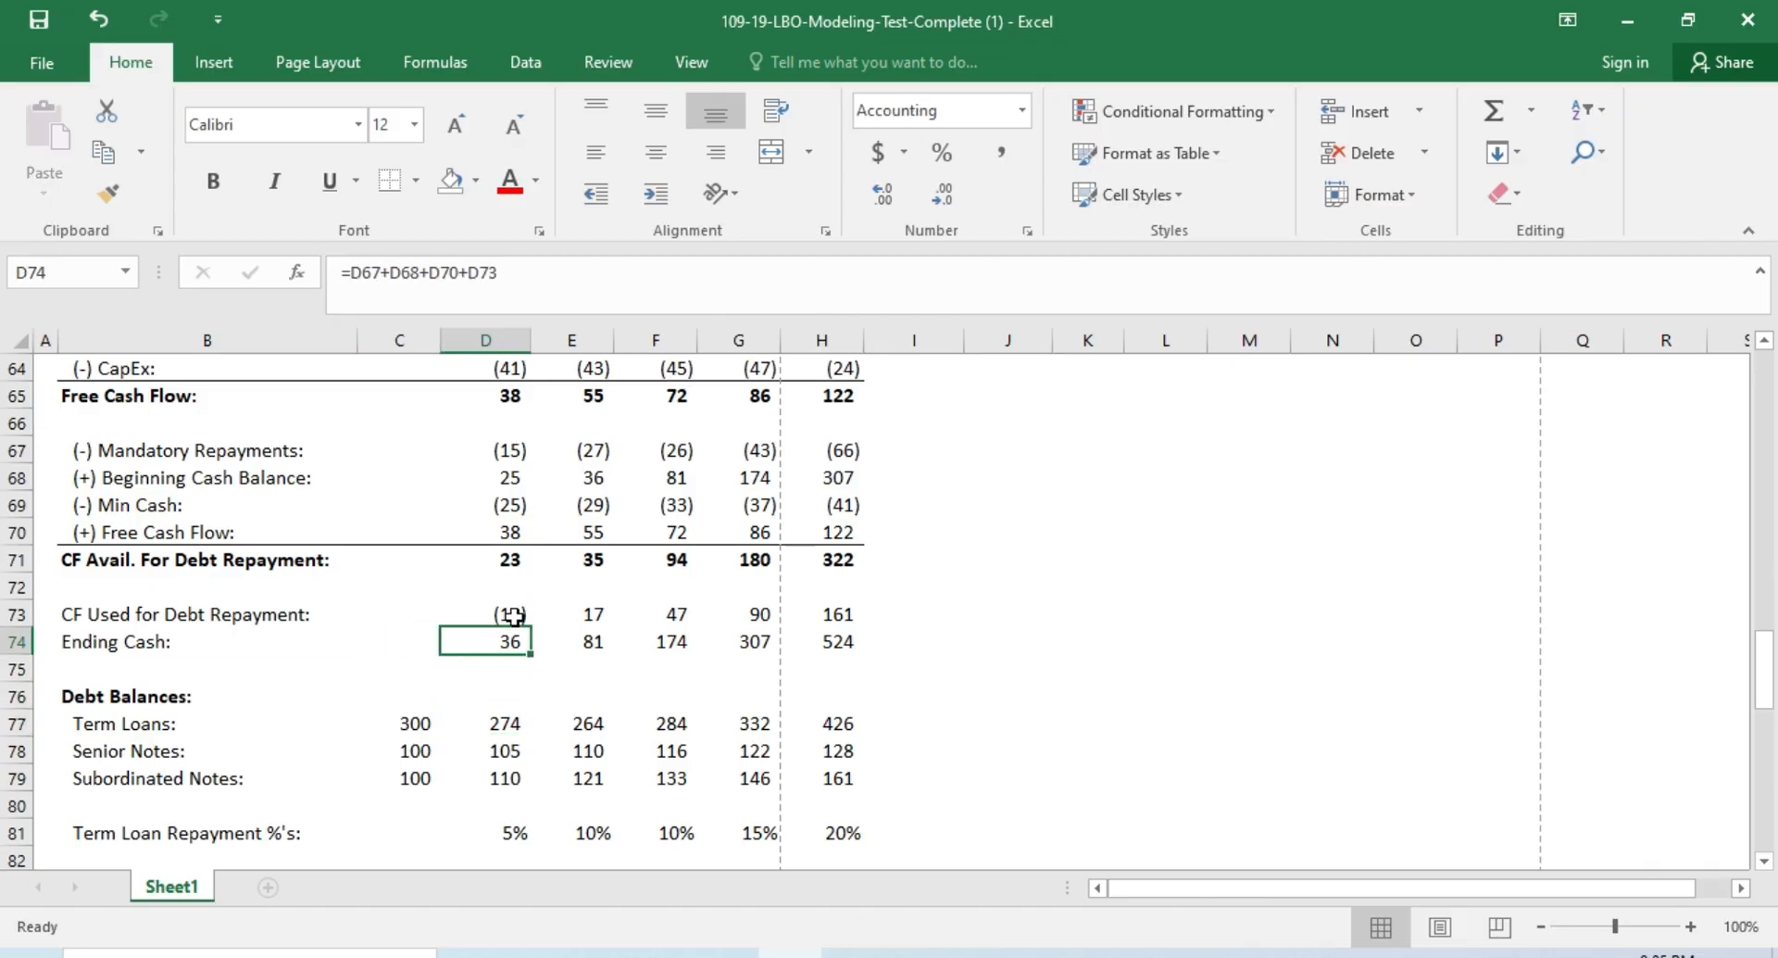
key(Left)
key(Left)
key(shift+Right)
key(shift+Right)
key(shift+Right)
key(shift+Right)
key(shift+Right)
key(shift+Right)
key(shift+Right)
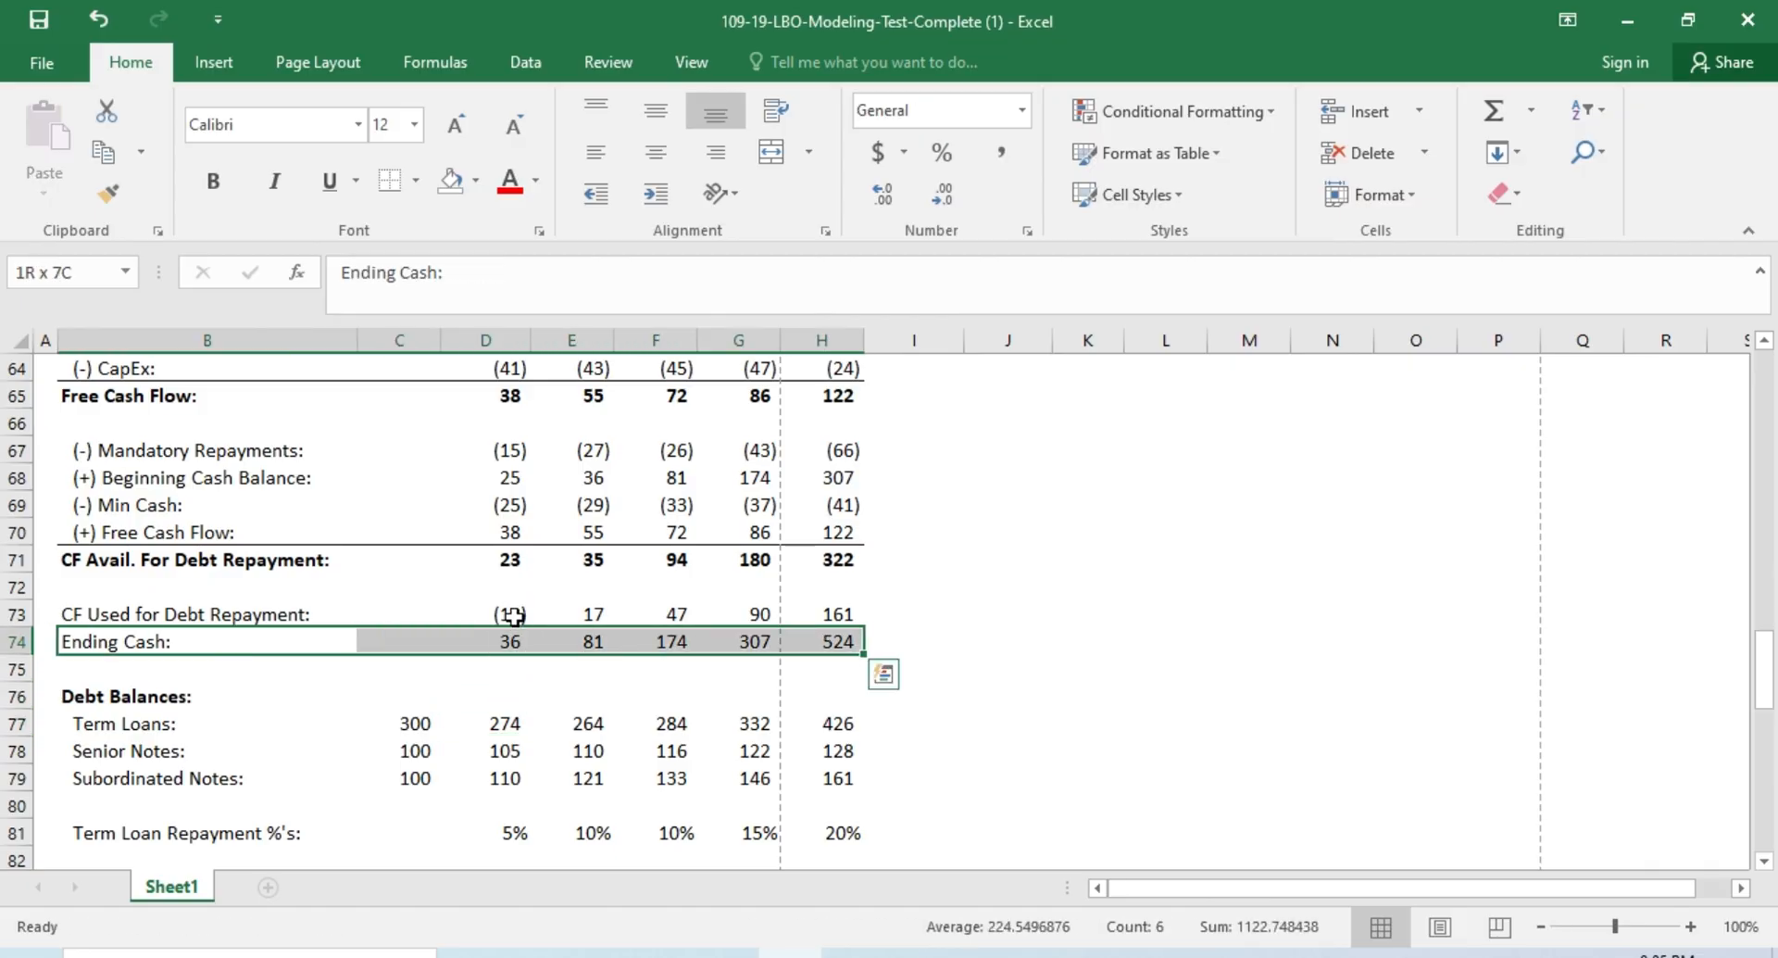
key(shift+Left)
key(Down)
key(Down)
key(Down)
key(Right)
key(Right)
key(Right)
key(Right)
key(Right)
key(Right)
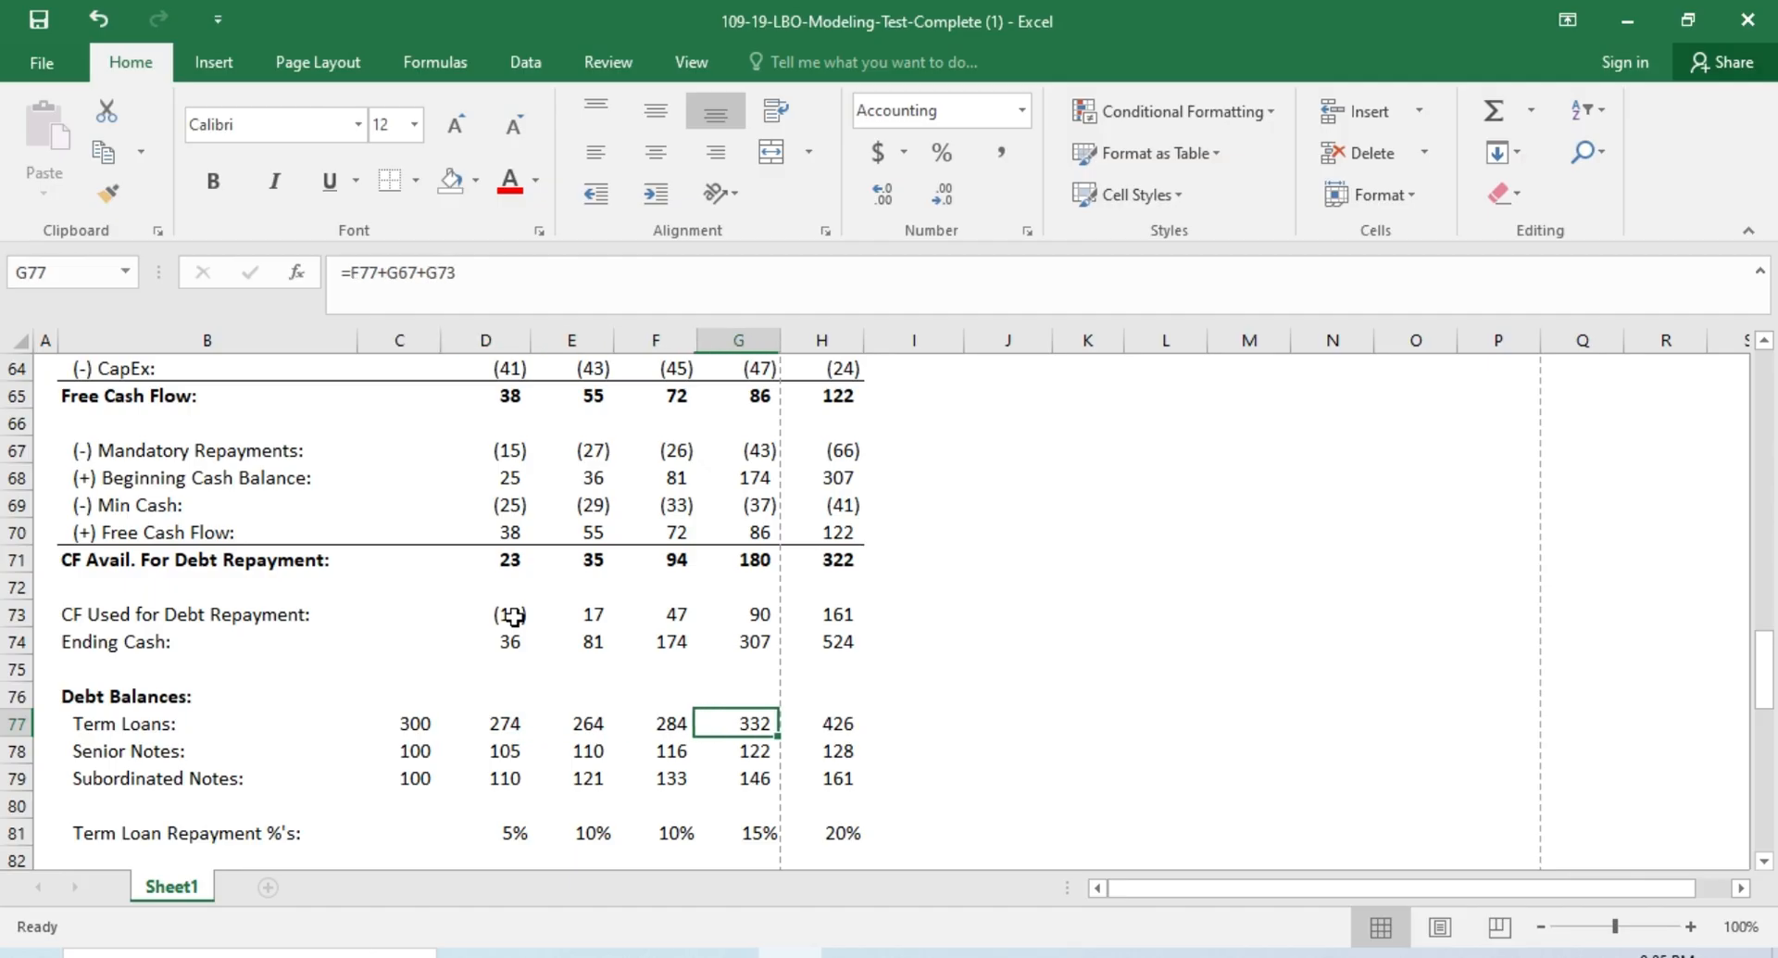
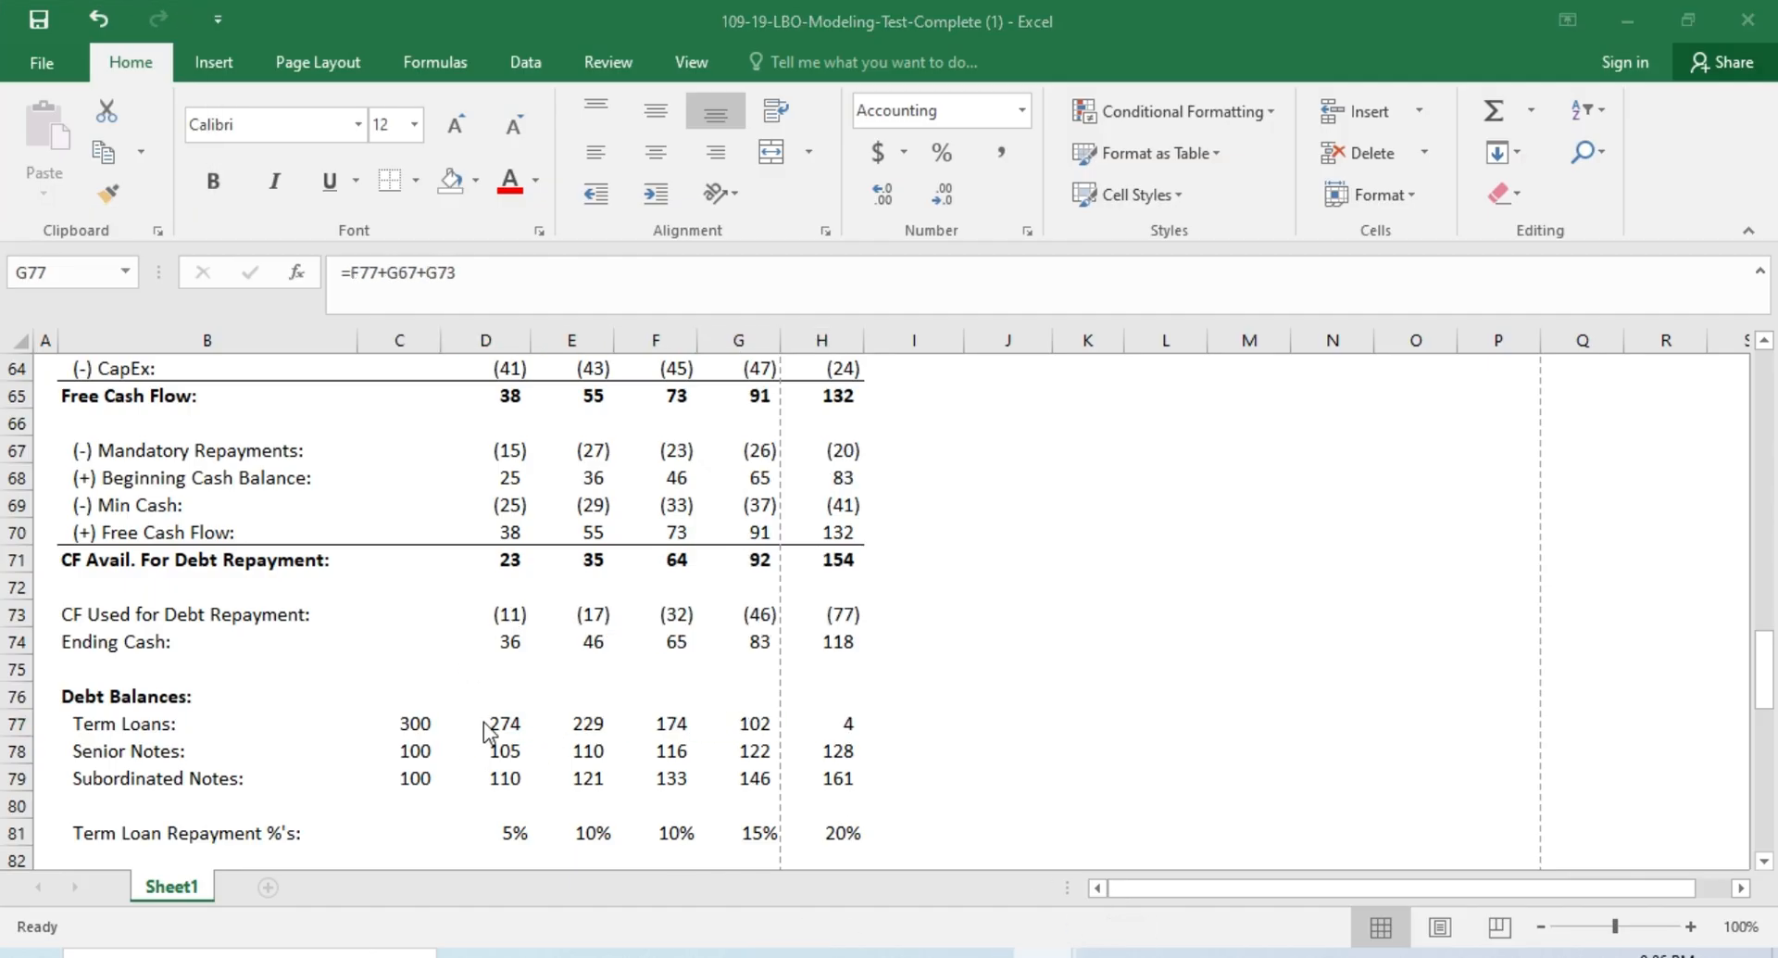
Step: Review the CF Used for Debt Repayment, Free Cash Flow and Min Cash rows across columns D to H
key(Up)
key(Up)
key(Up)
key(Up)
key(Left)
key(Left)
key(Left)
key(shift+Right)
key(shift+Right)
key(shift+Right)
key(shift+Right)
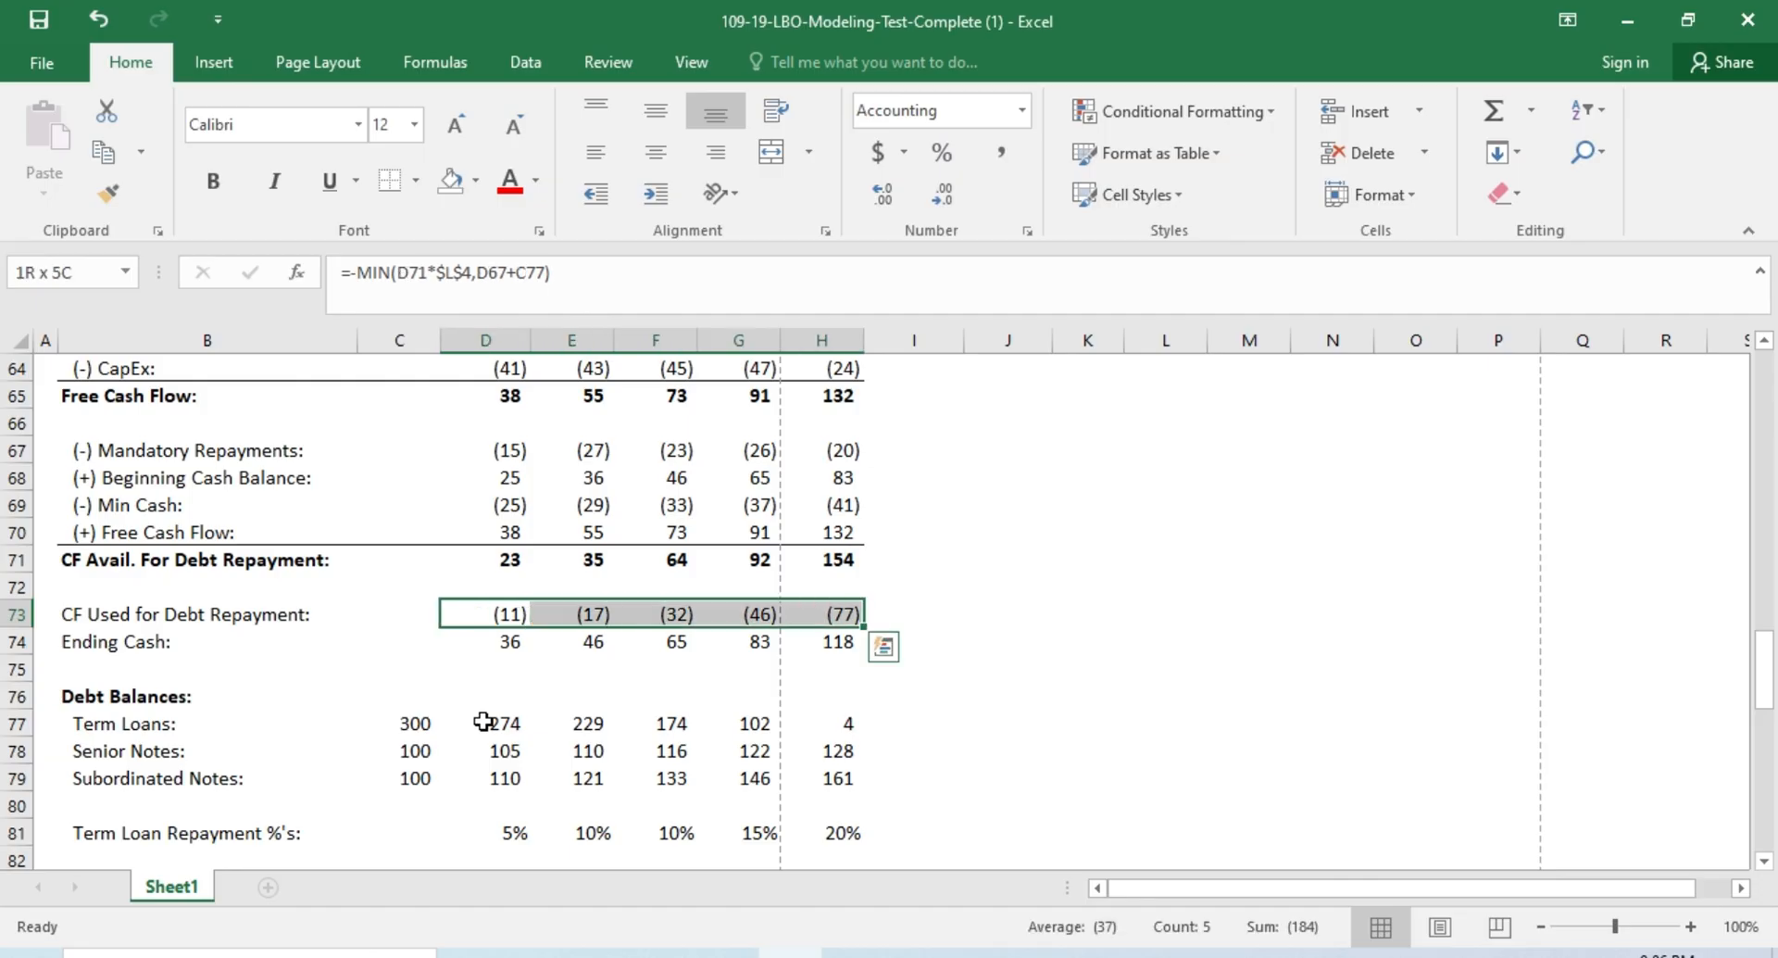
key(Up)
key(Up)
key(Up)
key(Up)
key(Up)
key(Up)
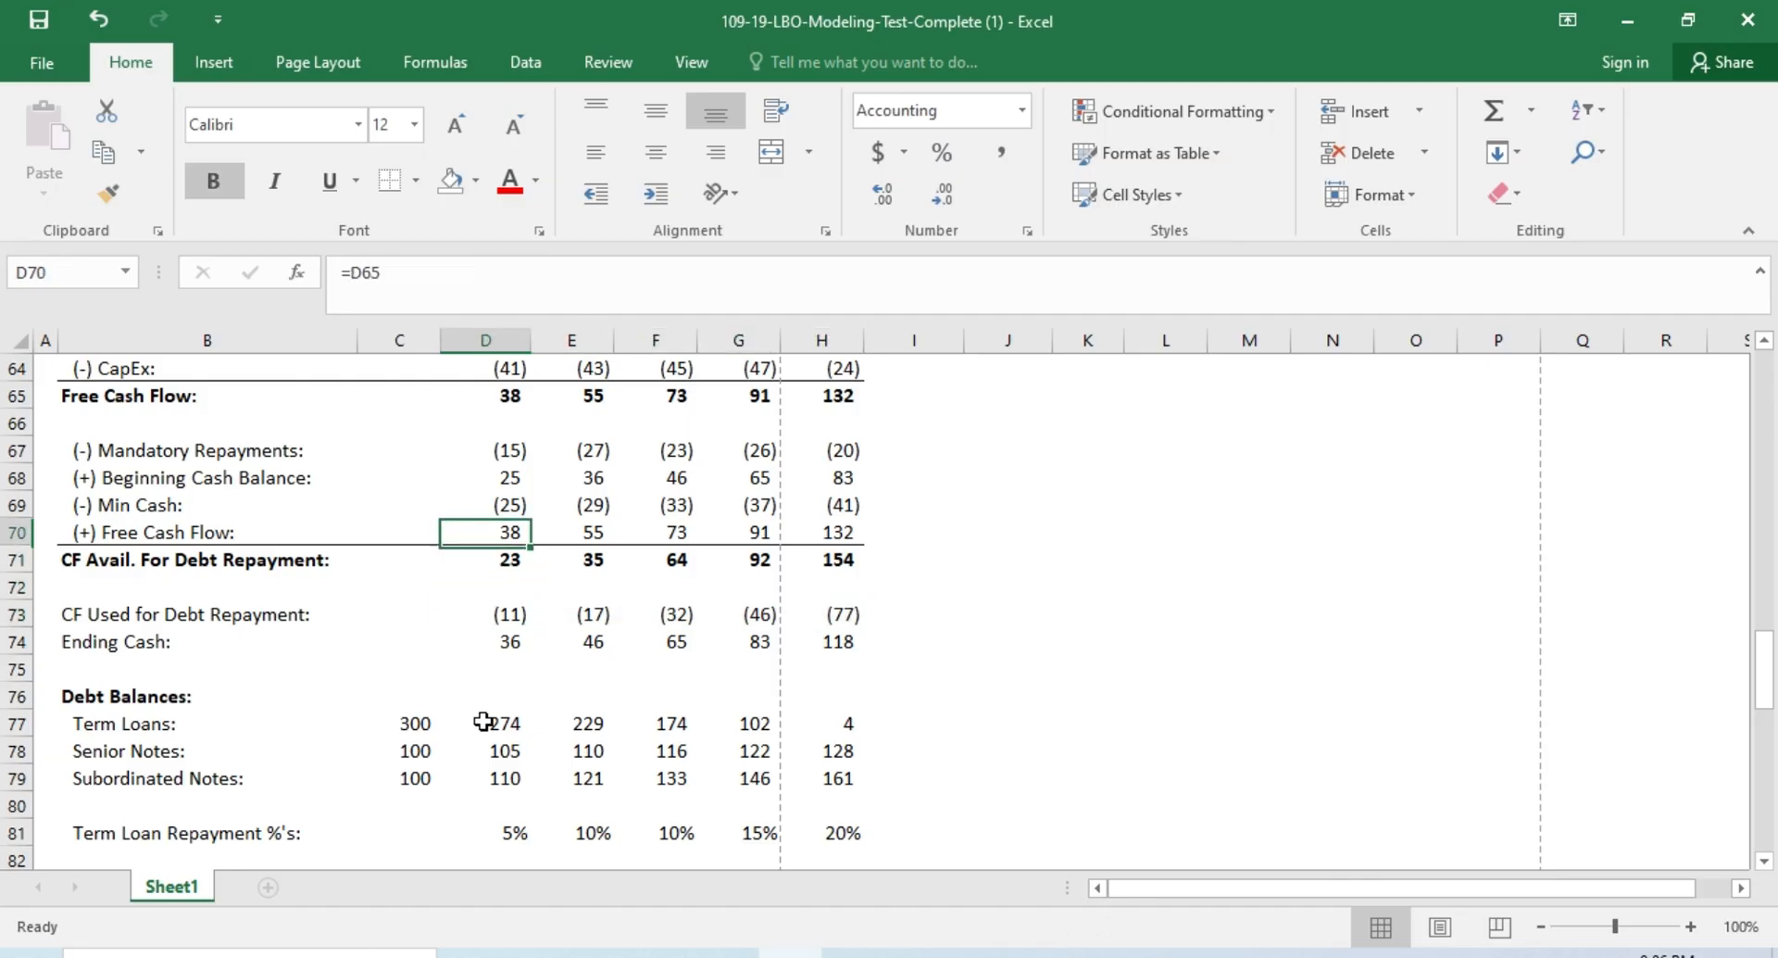
key(shift+Right)
key(shift+Right)
key(shift+Right)
key(shift+Right)
key(Down)
key(Down)
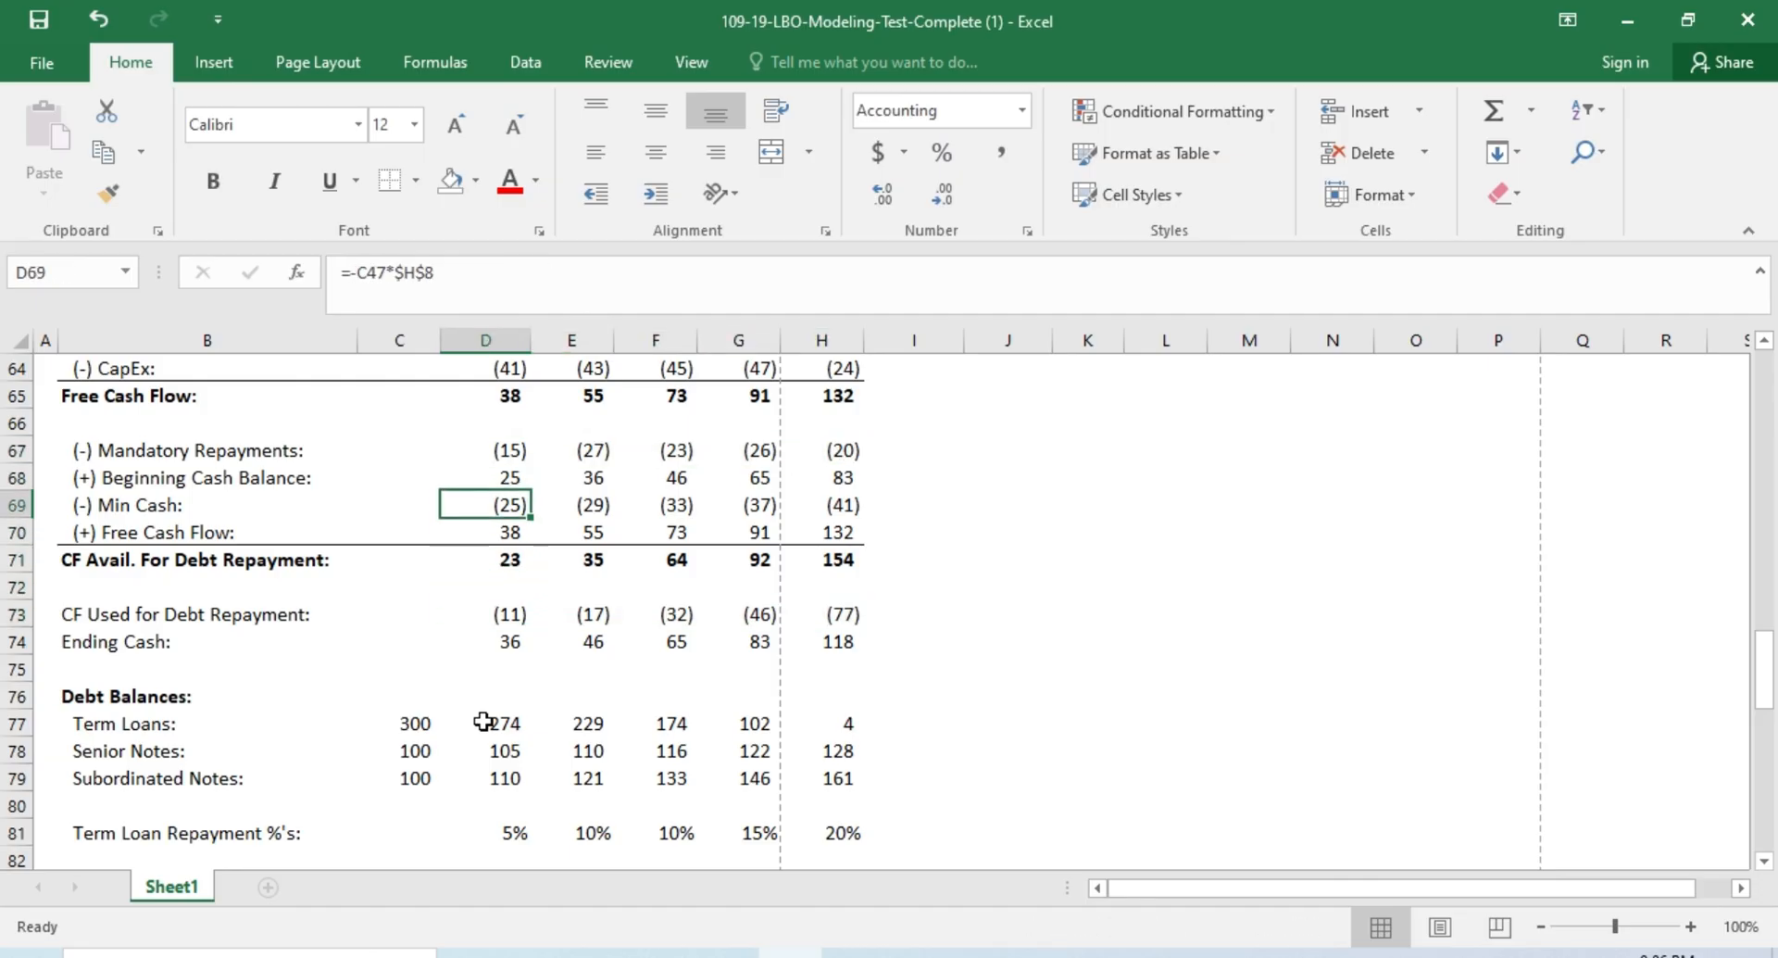
key(shift+Right)
key(shift+Right)
key(shift+Right)
key(shift+Right)
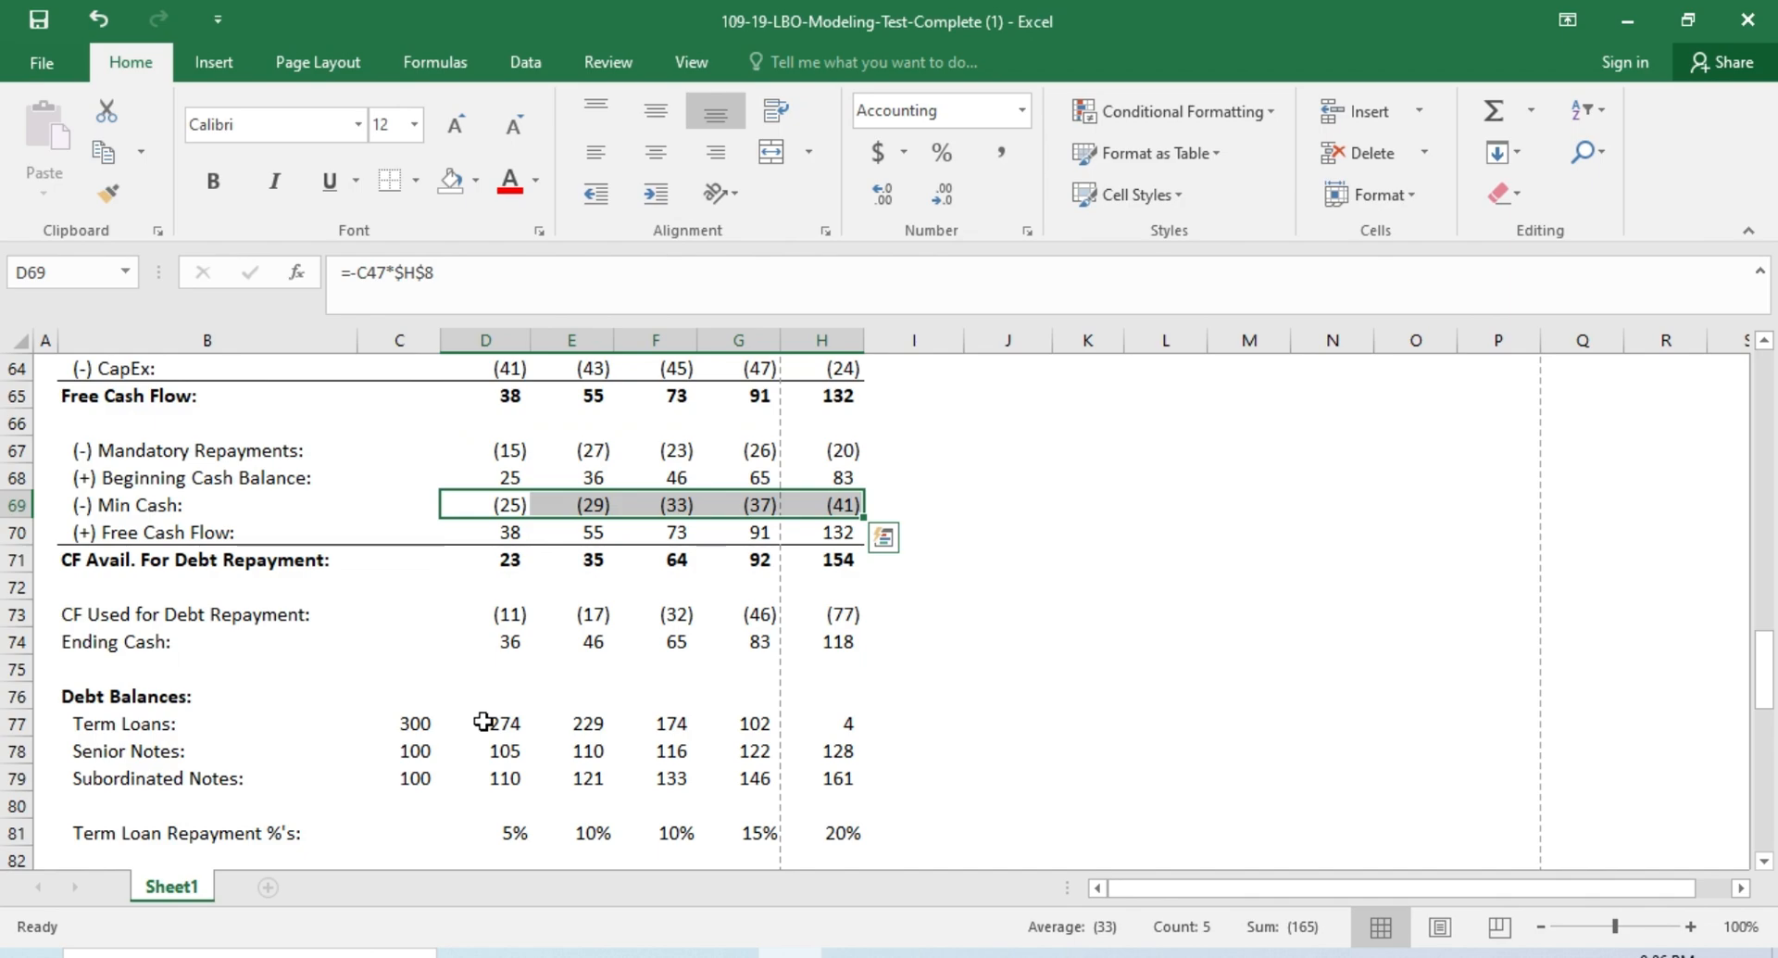
Step: Inspect the Term Loans balance formulas in D77 through H77 and the cells they reference
key(Down)
key(Down)
key(Down)
key(Down)
key(Down)
key(Down)
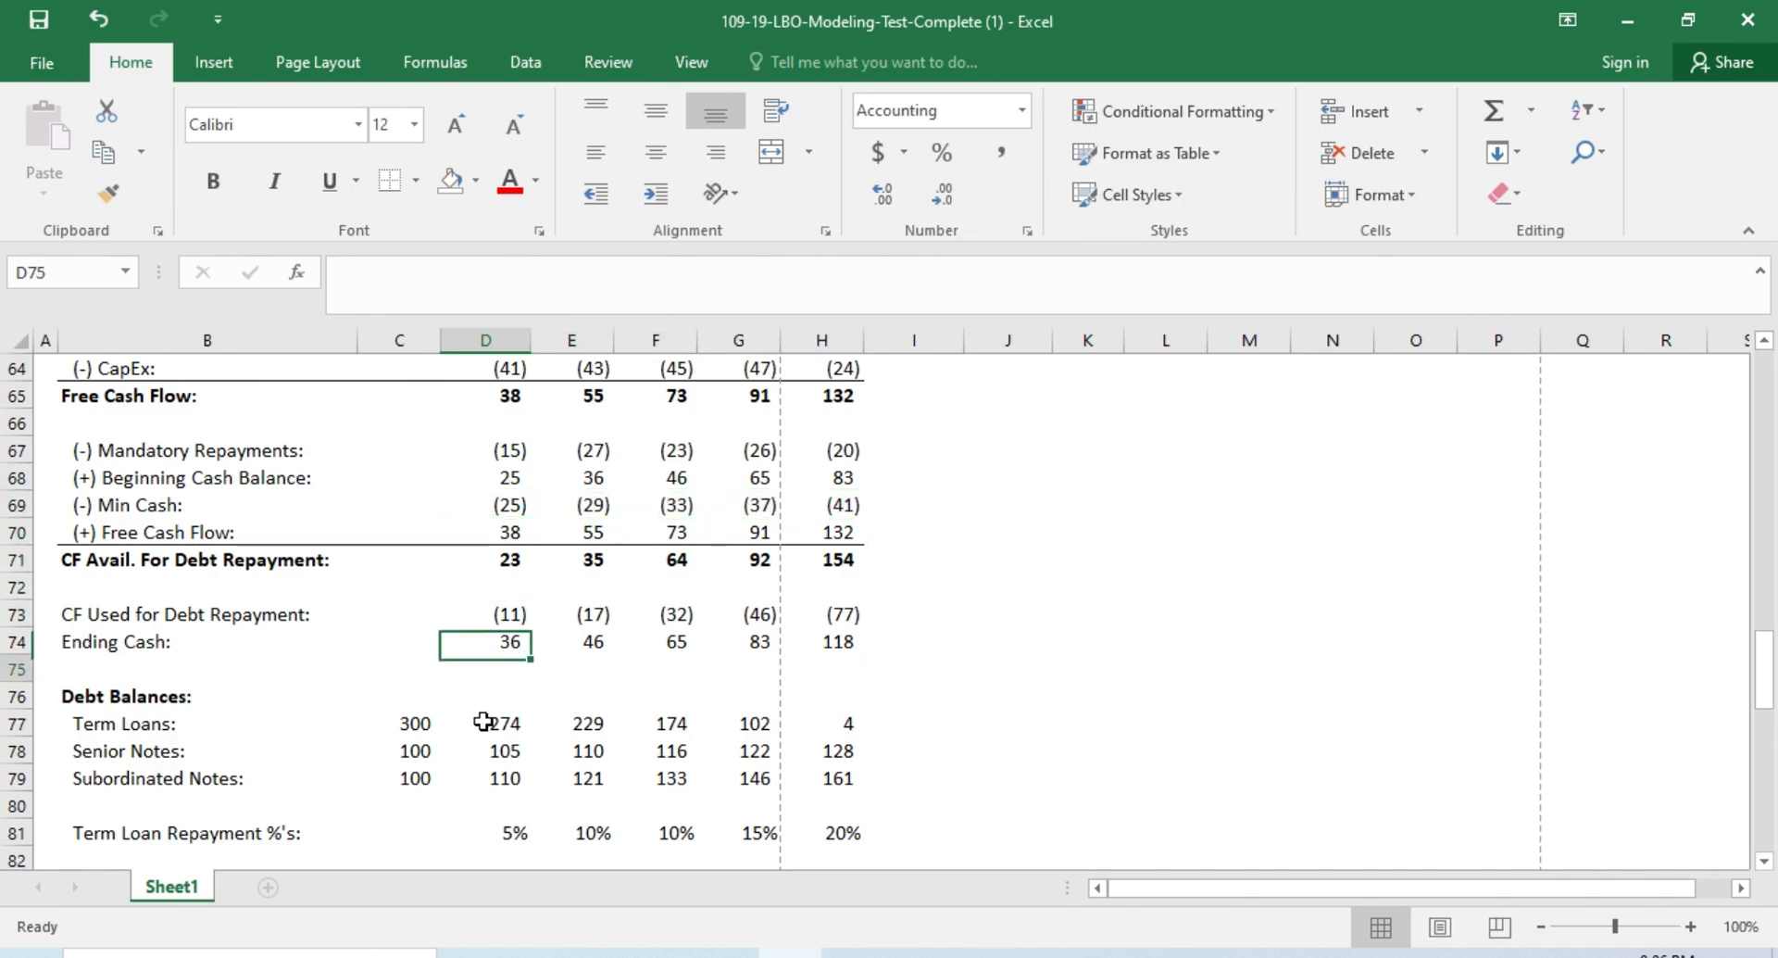
key(Down)
key(Down)
key(F2)
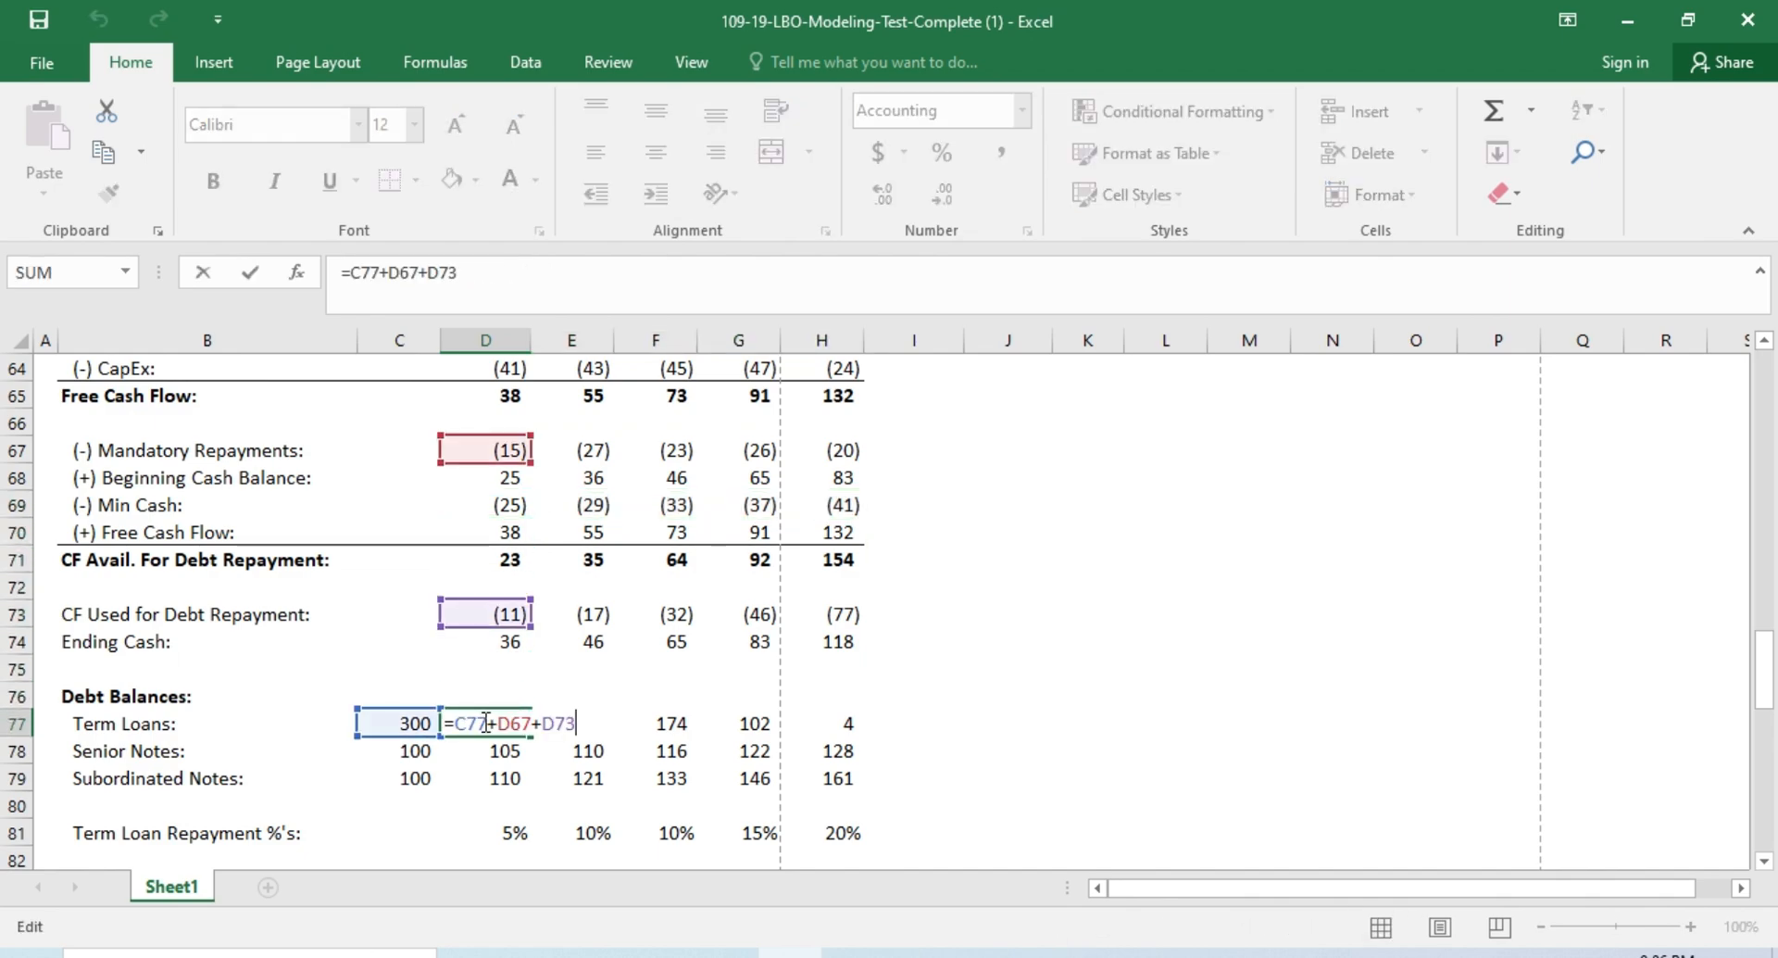
key(Escape)
key(Right)
key(F2)
key(Escape)
key(Right)
key(F2)
key(Escape)
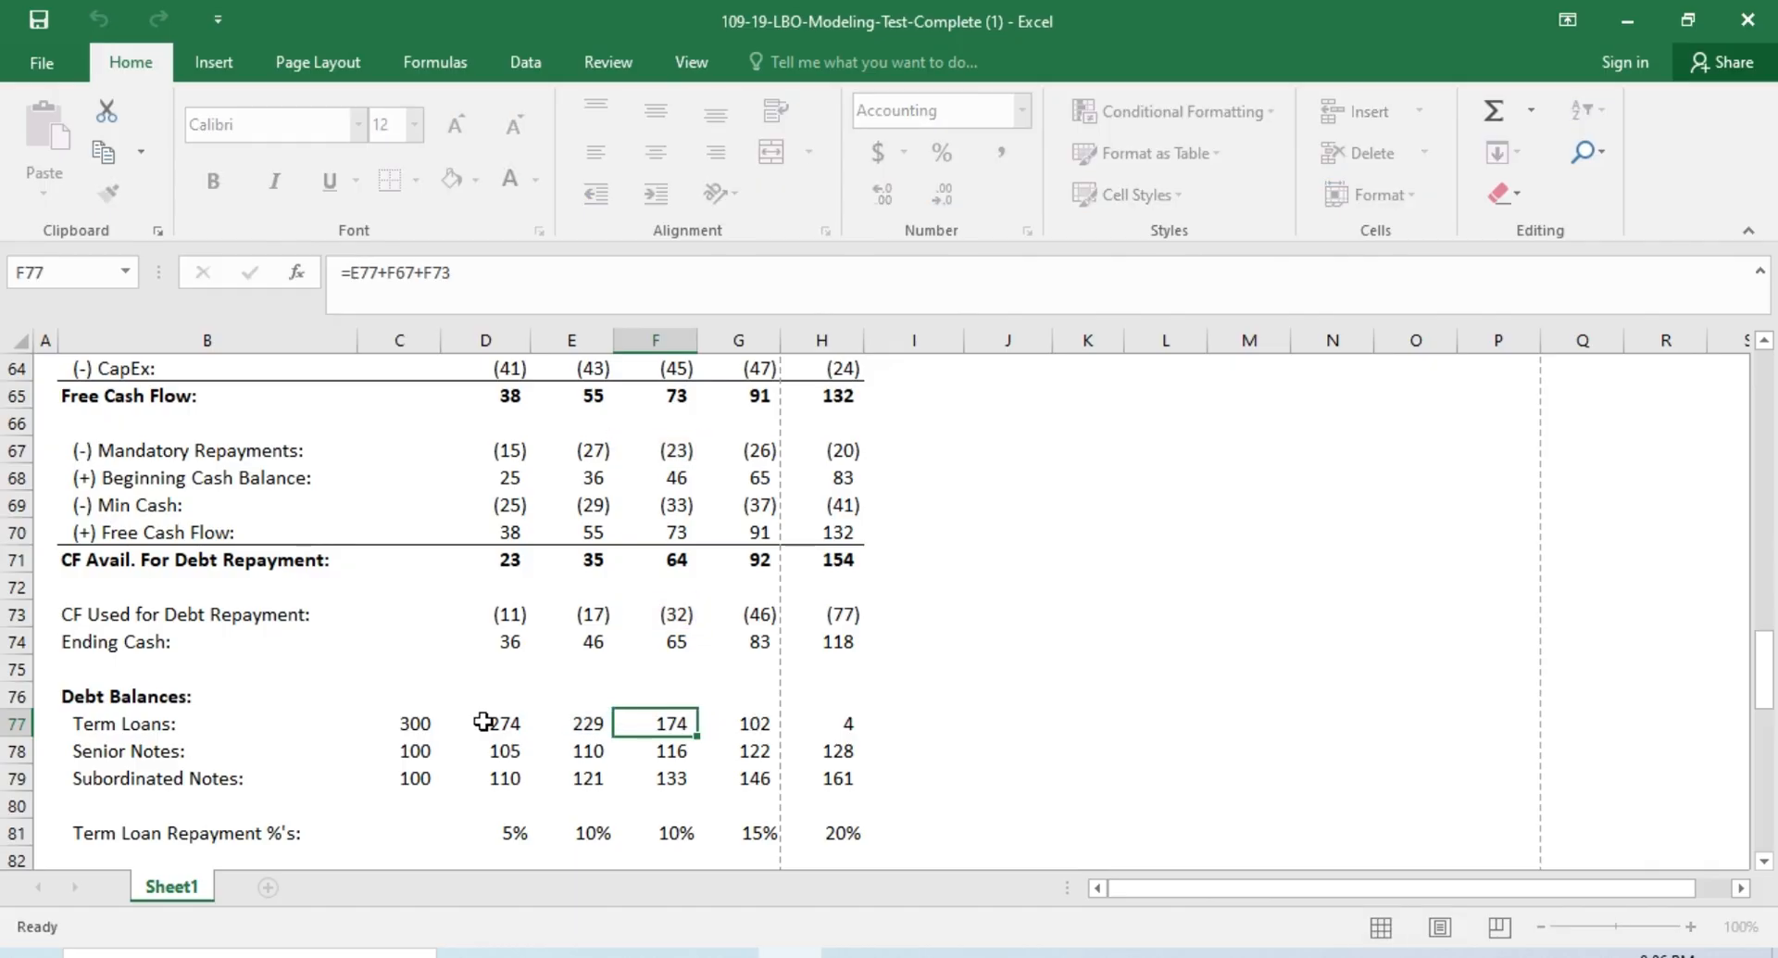
key(Right)
key(F2)
key(Escape)
key(Right)
key(F2)
key(Escape)
key(Left)
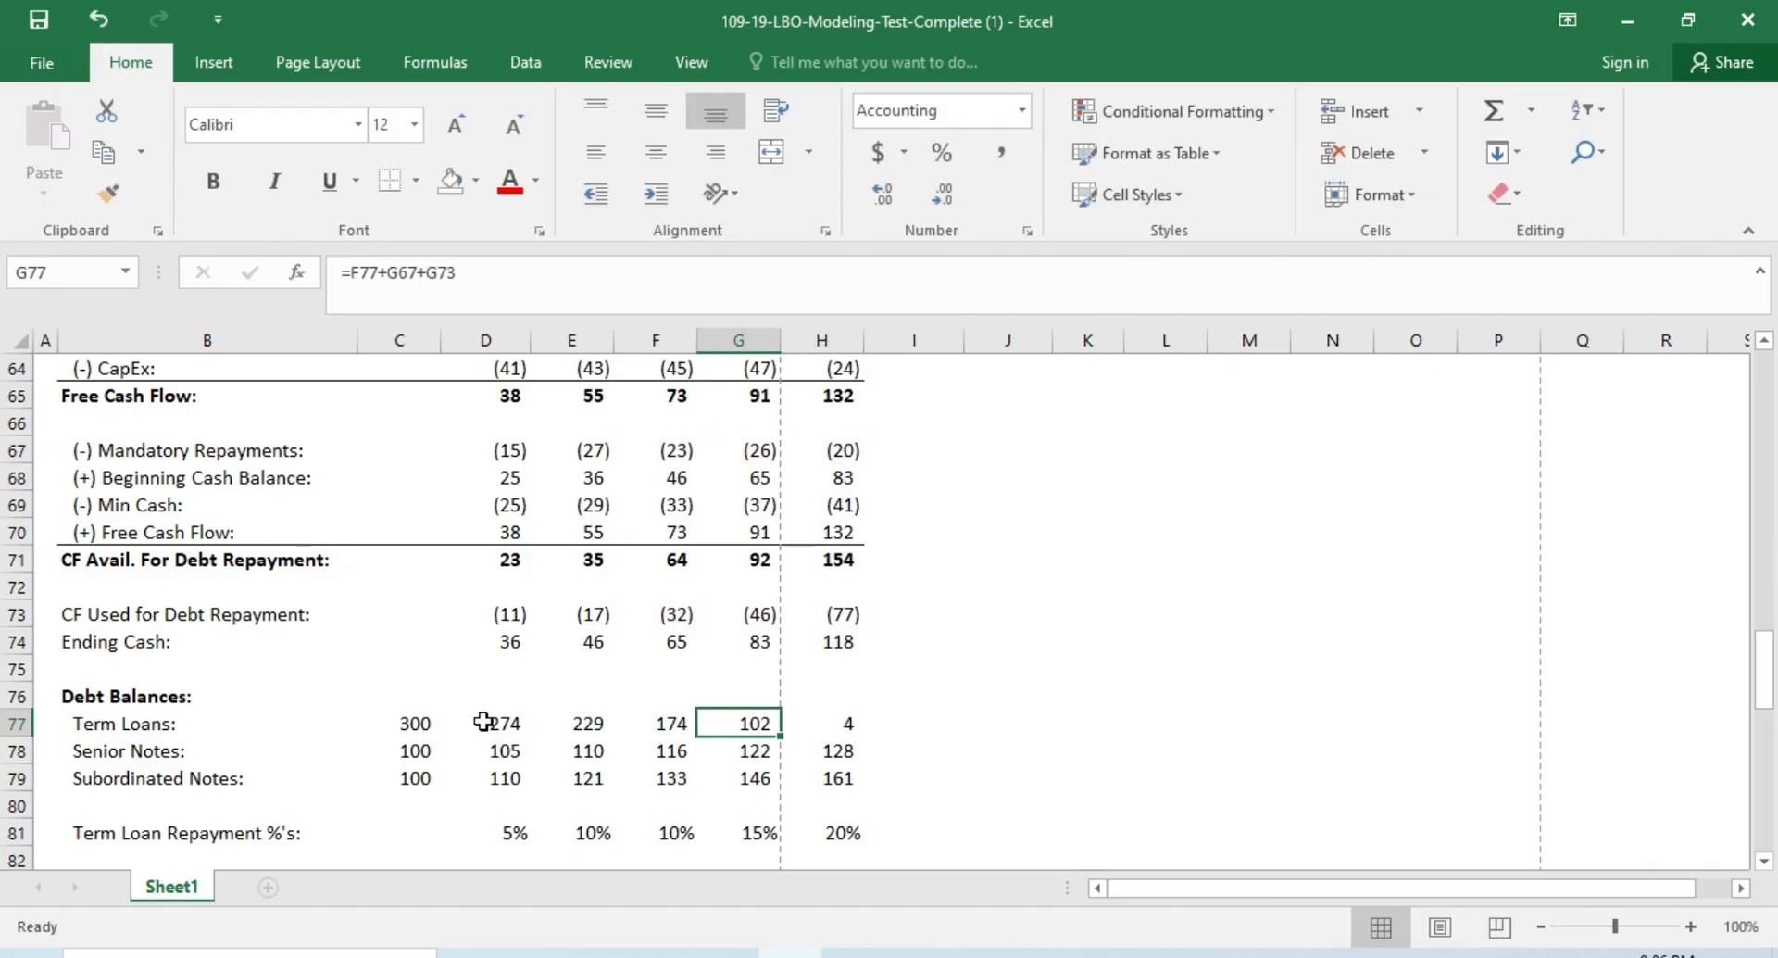
Step: Review the Term Loans balances across the projection years up to Year 5
key(Right)
key(Down)
key(Up)
key(Left)
key(Left)
key(Left)
key(Left)
key(Left)
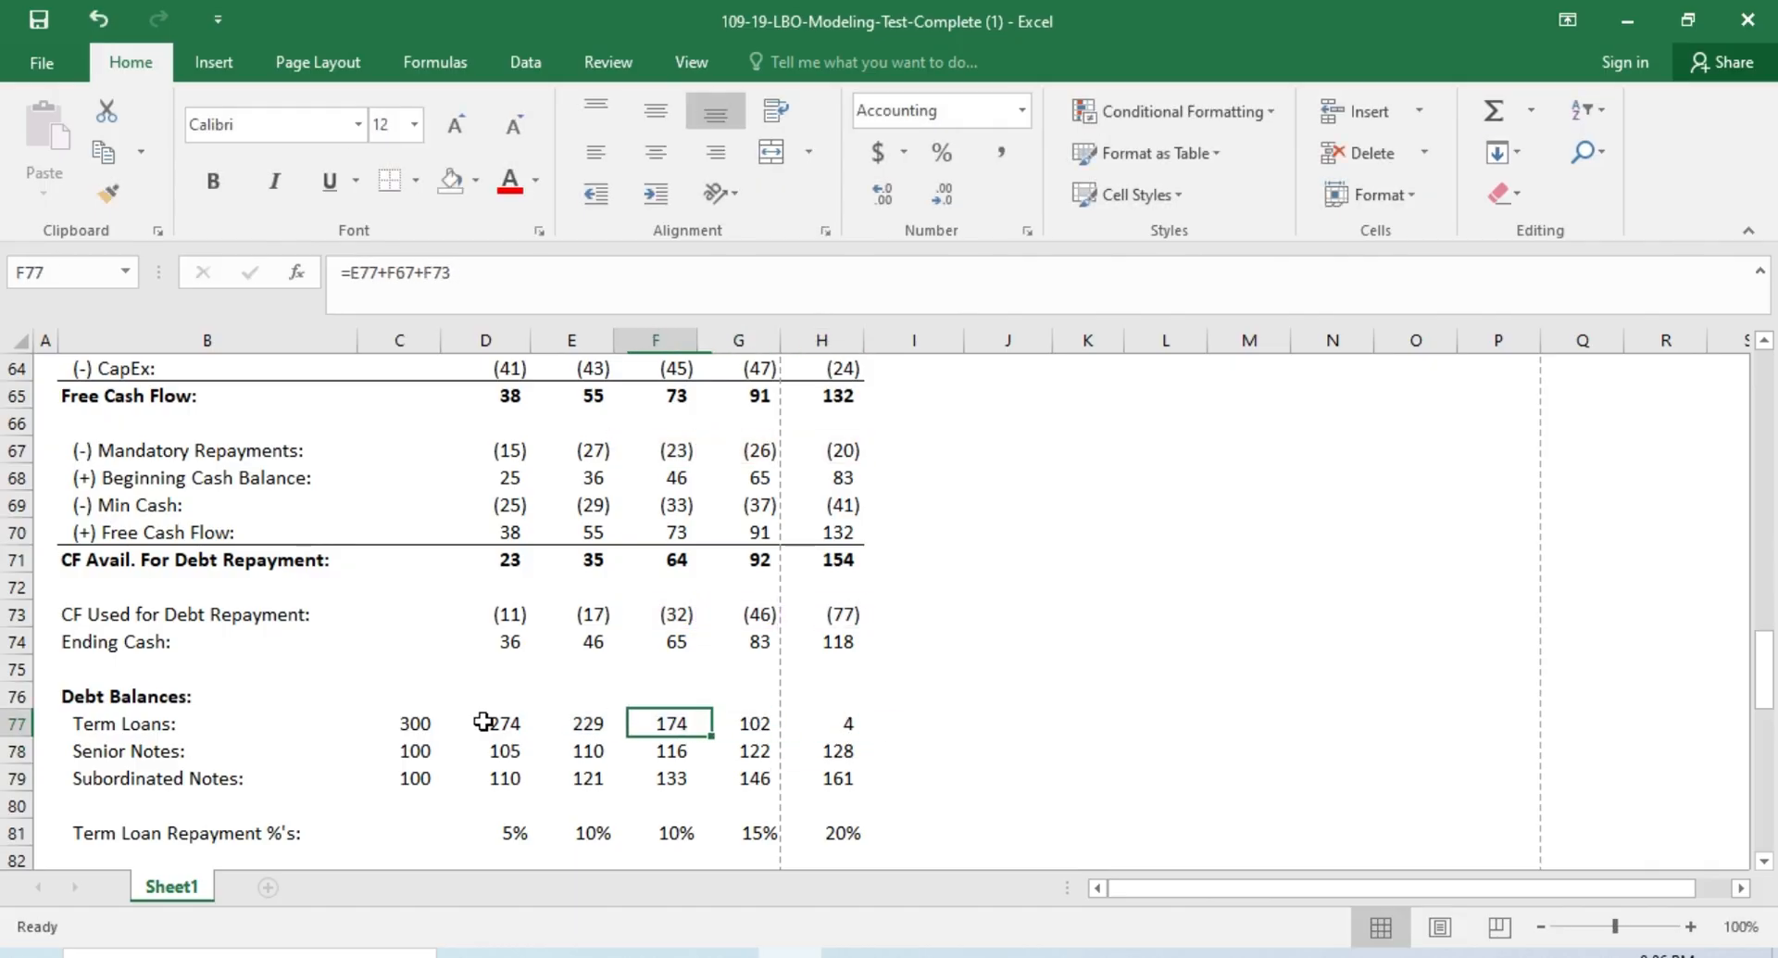
key(Right)
key(Right)
key(Right)
key(Right)
key(Right)
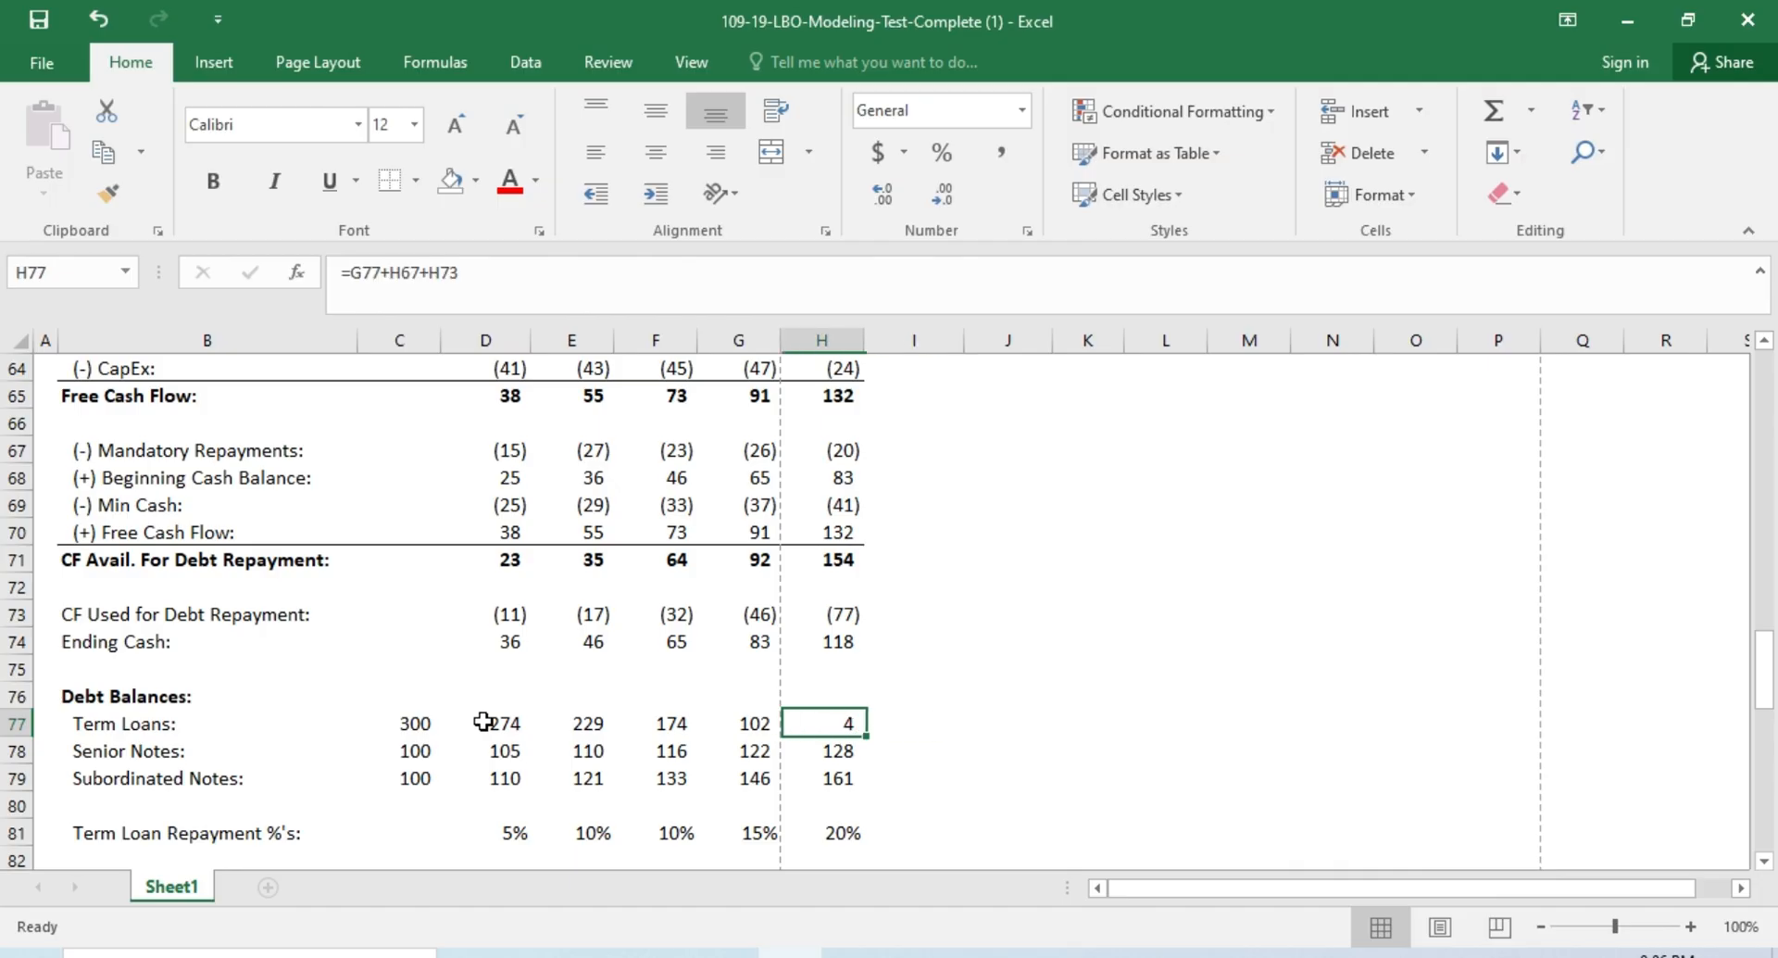
Step: Examine the debt balance, repayment percentage and interest rows in column H down to the exit value section and back
key(Down)
key(Down)
key(Down)
key(Down)
key(Down)
key(Down)
key(Down)
key(Down)
key(Down)
key(Down)
key(Down)
key(Down)
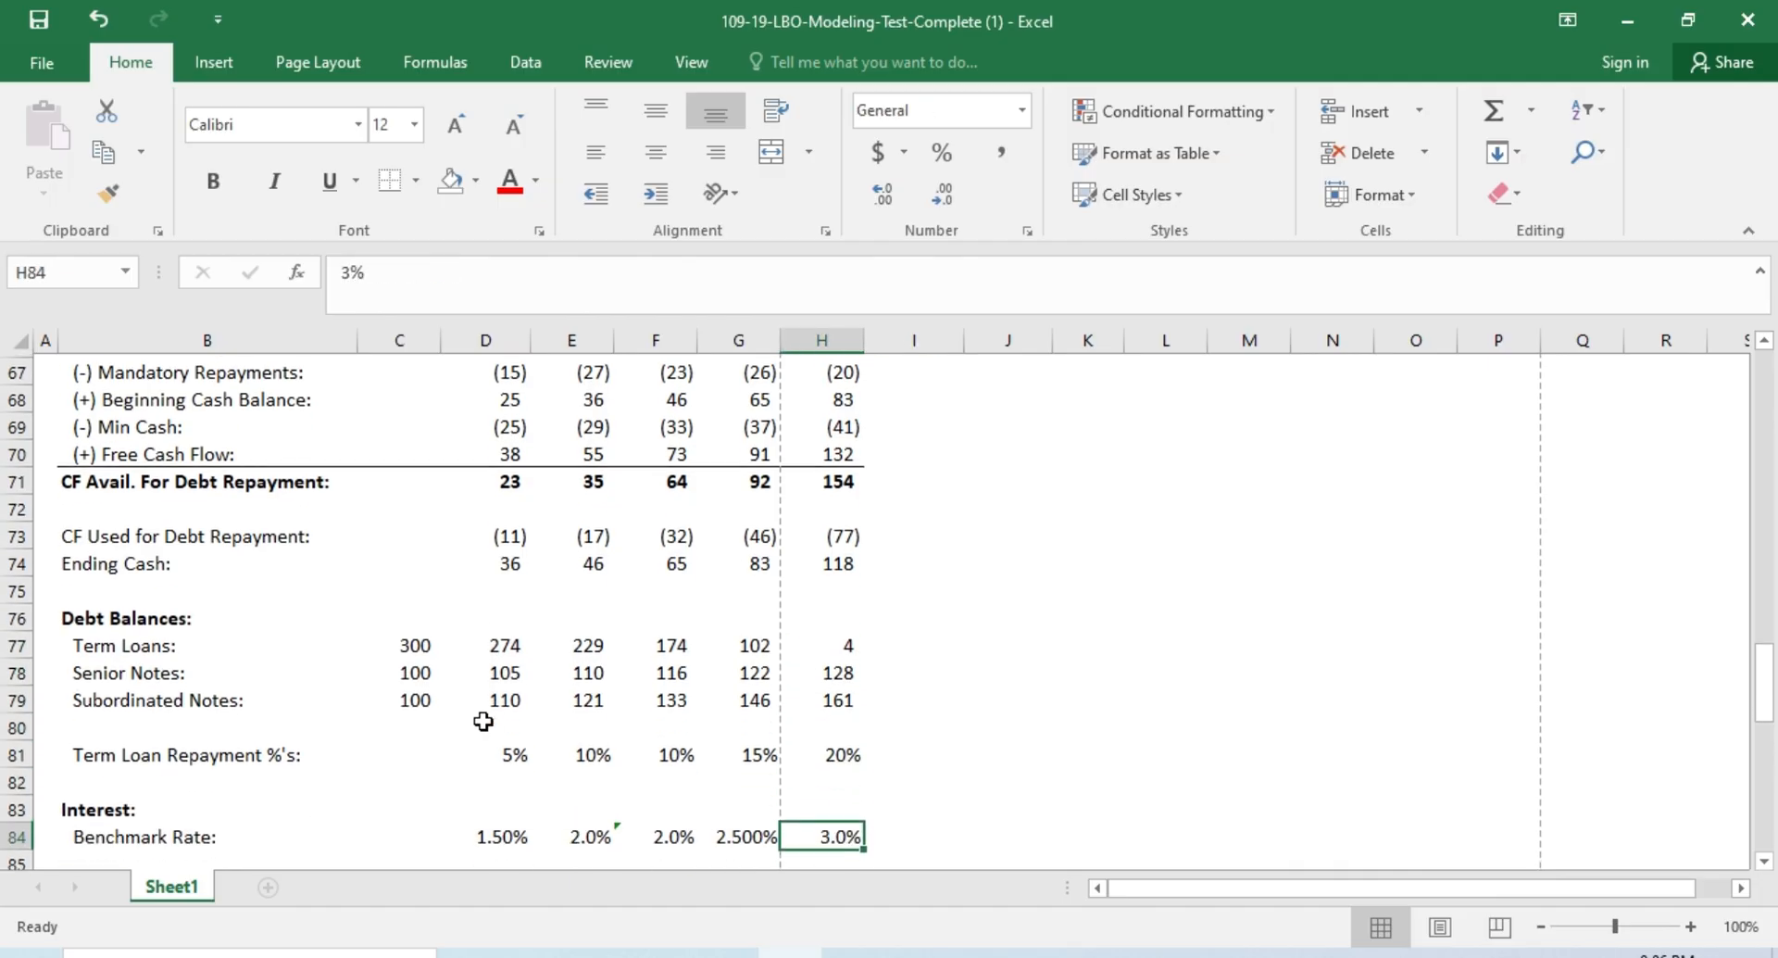
key(Down)
key(Down)
key(Down)
key(Down)
key(Down)
key(Down)
key(Down)
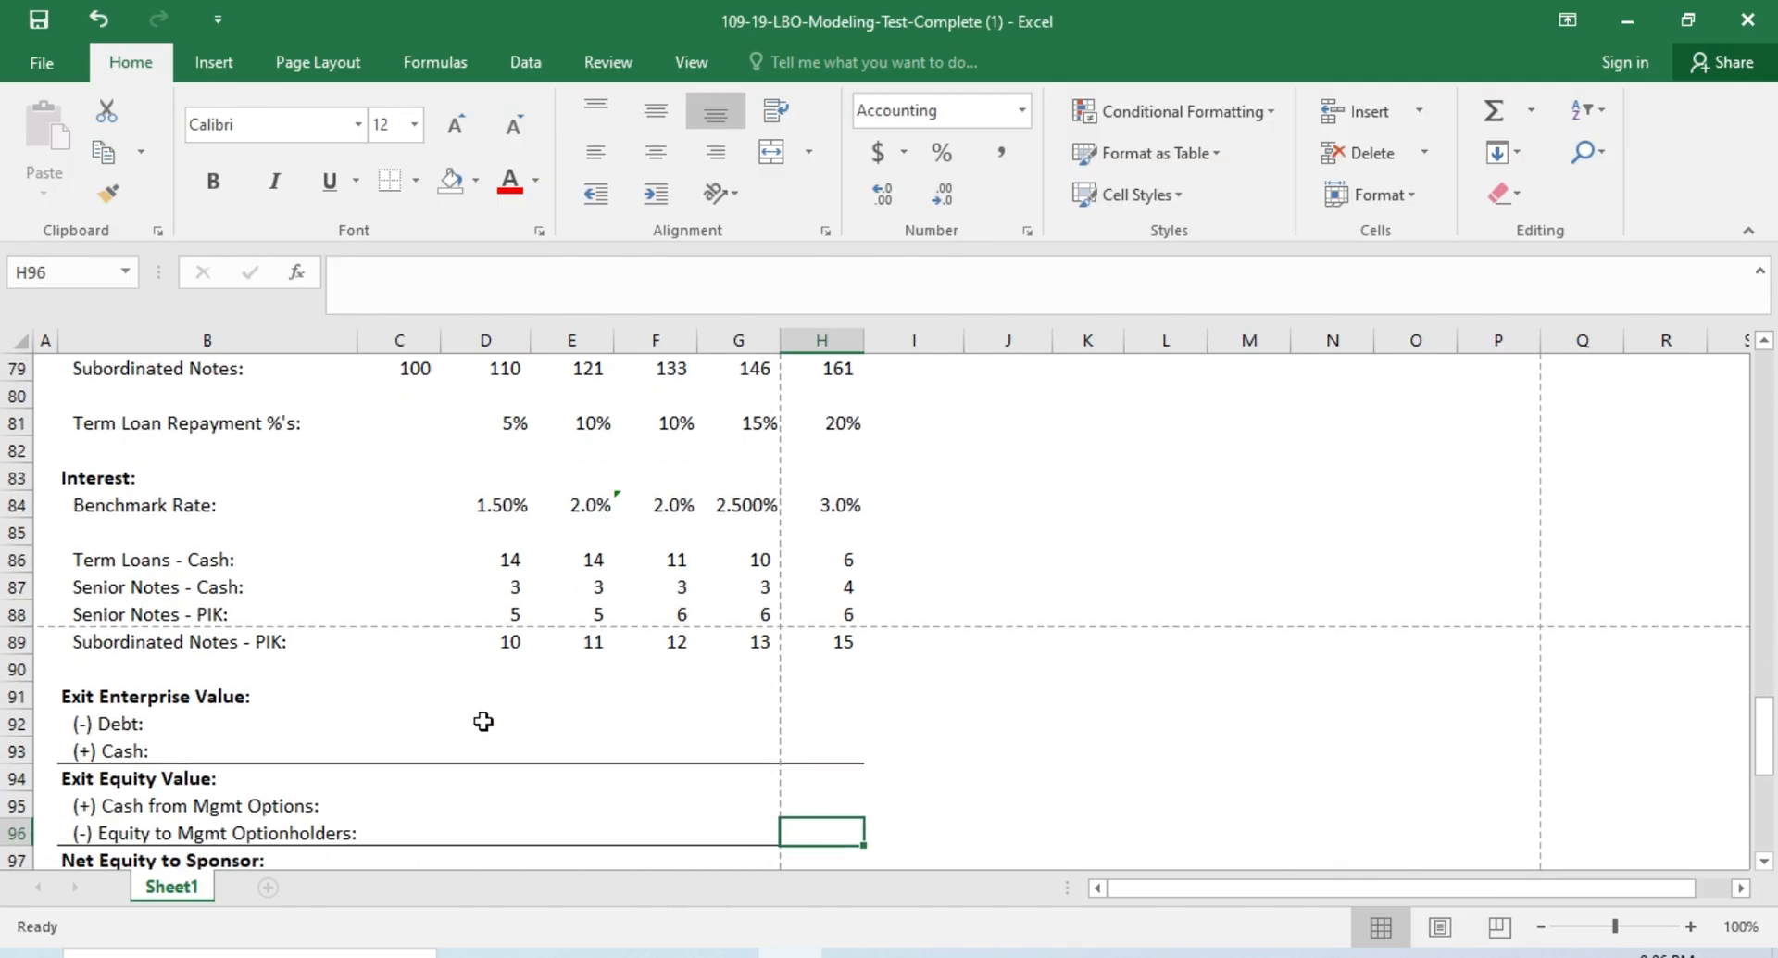
key(Up)
key(Up)
key(Up)
key(Up)
key(Up)
key(Up)
key(Up)
key(Up)
key(Up)
key(Up)
key(Up)
key(Up)
key(Up)
key(Up)
key(Up)
key(Up)
key(Up)
key(Up)
key(Up)
key(Up)
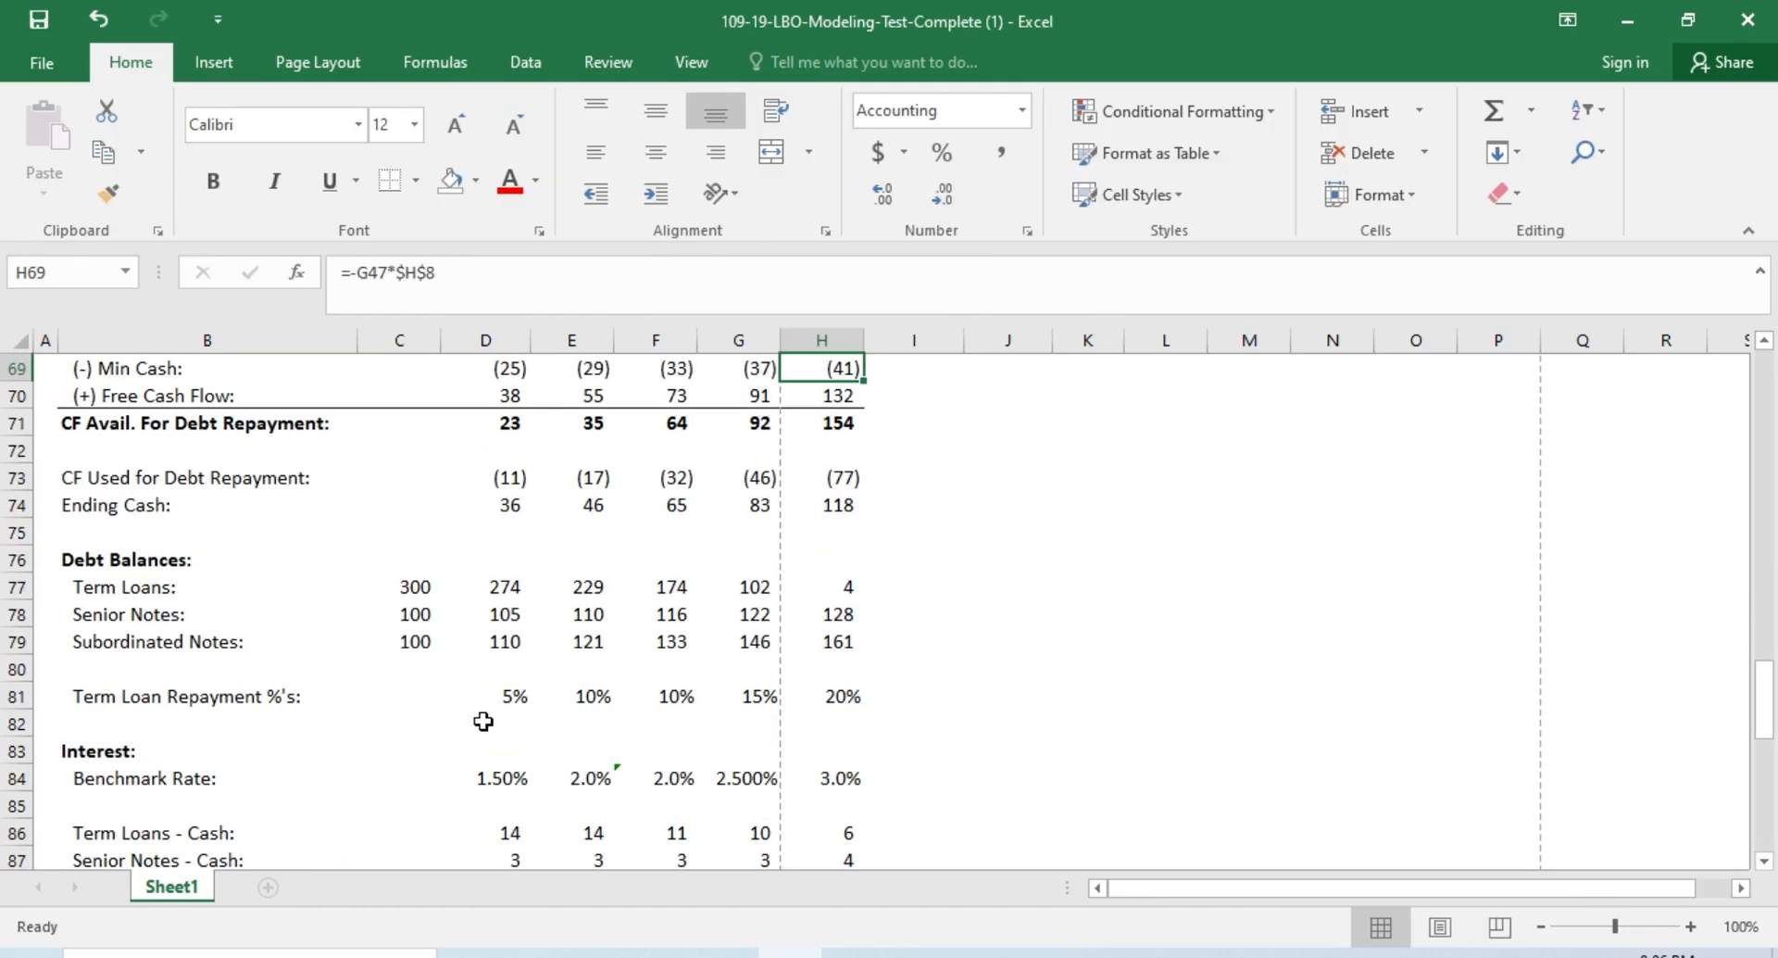
Step: Look over the empty exit value, sponsor return and sensitivity sections in rows 91 to 105
key(Down)
key(Down)
key(Down)
key(Down)
key(Down)
key(Down)
key(Down)
key(Down)
key(Down)
key(Down)
key(Down)
key(Down)
key(Down)
key(Down)
key(Down)
key(Down)
key(Down)
key(Down)
key(Down)
key(Down)
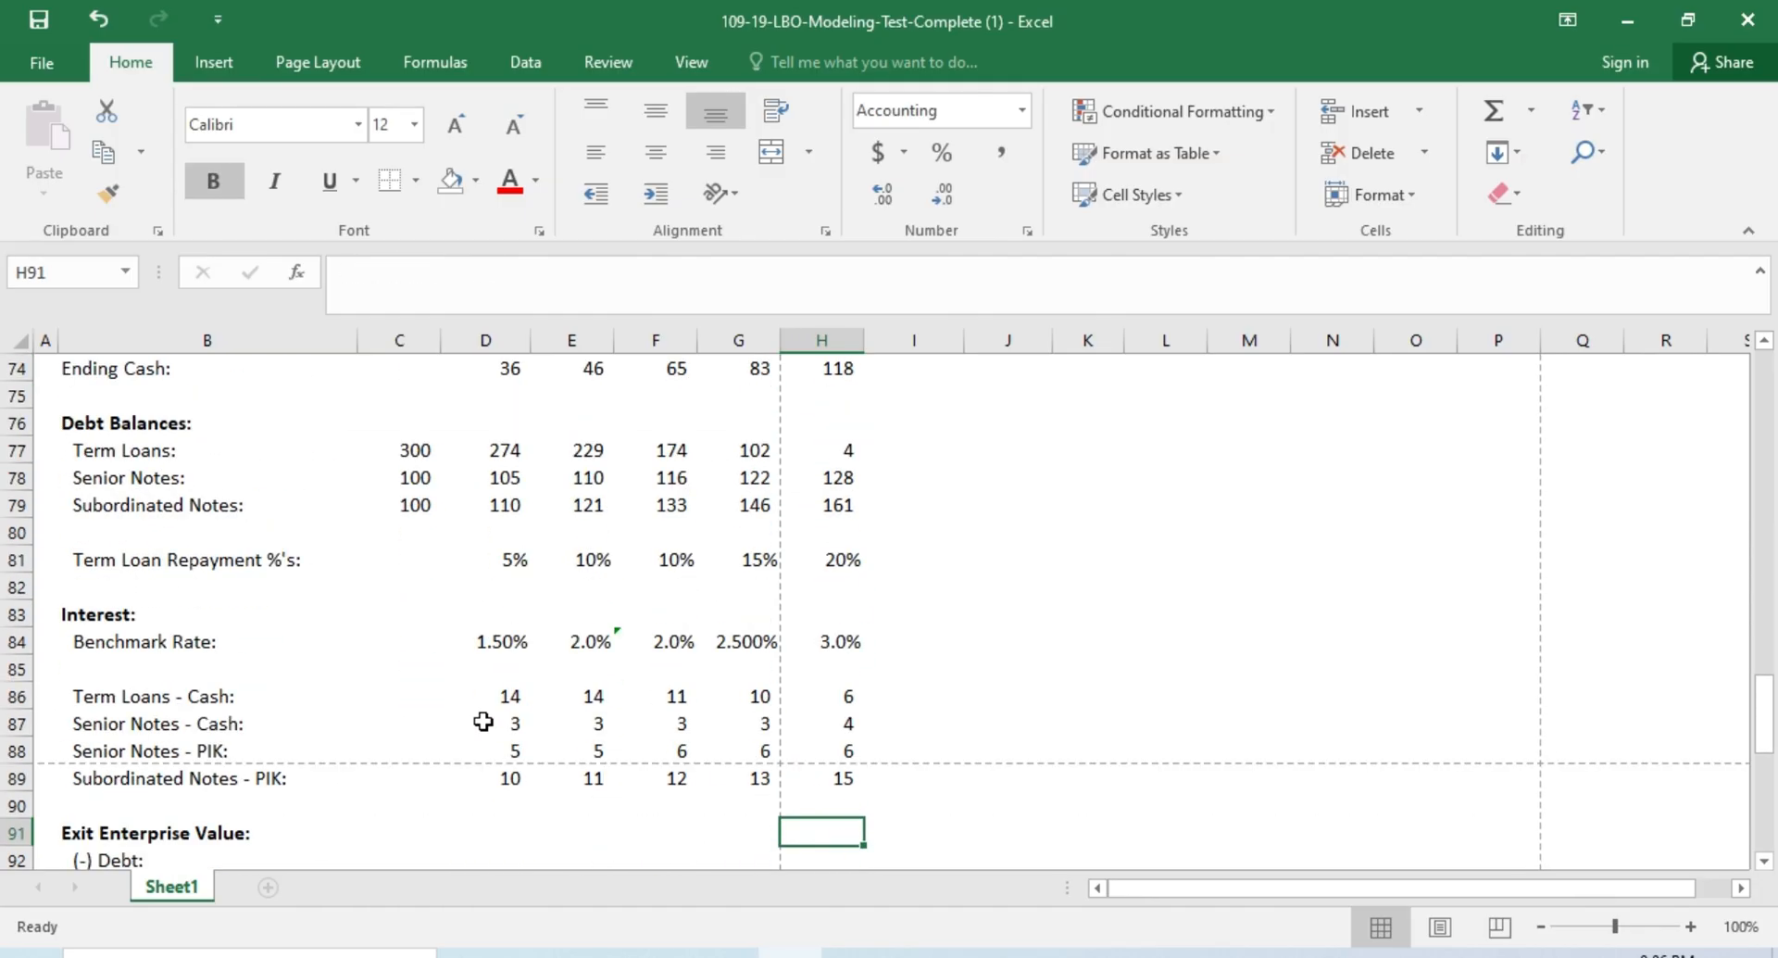
key(Down)
key(Down)
key(Down)
key(Down)
key(Down)
key(Down)
key(Down)
key(Down)
key(Down)
key(Down)
key(Down)
key(Down)
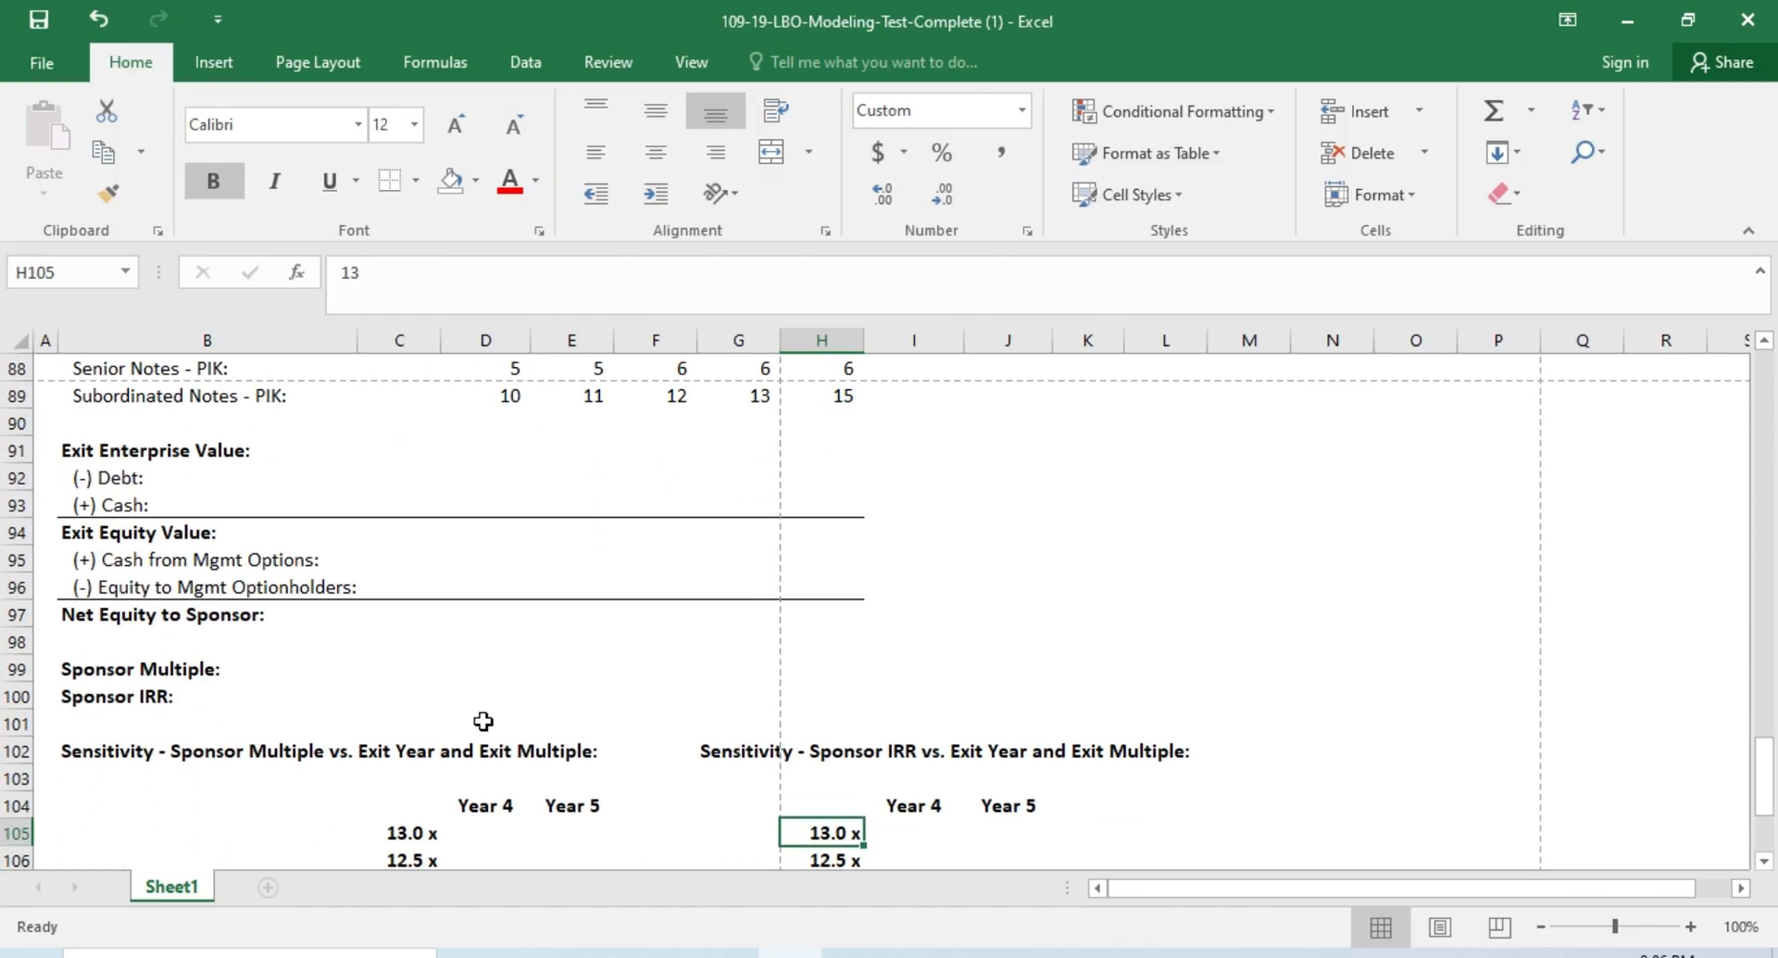
key(Up)
key(Up)
key(Up)
key(Up)
key(Up)
key(Up)
key(Up)
key(Up)
key(Up)
key(Up)
key(Up)
key(Up)
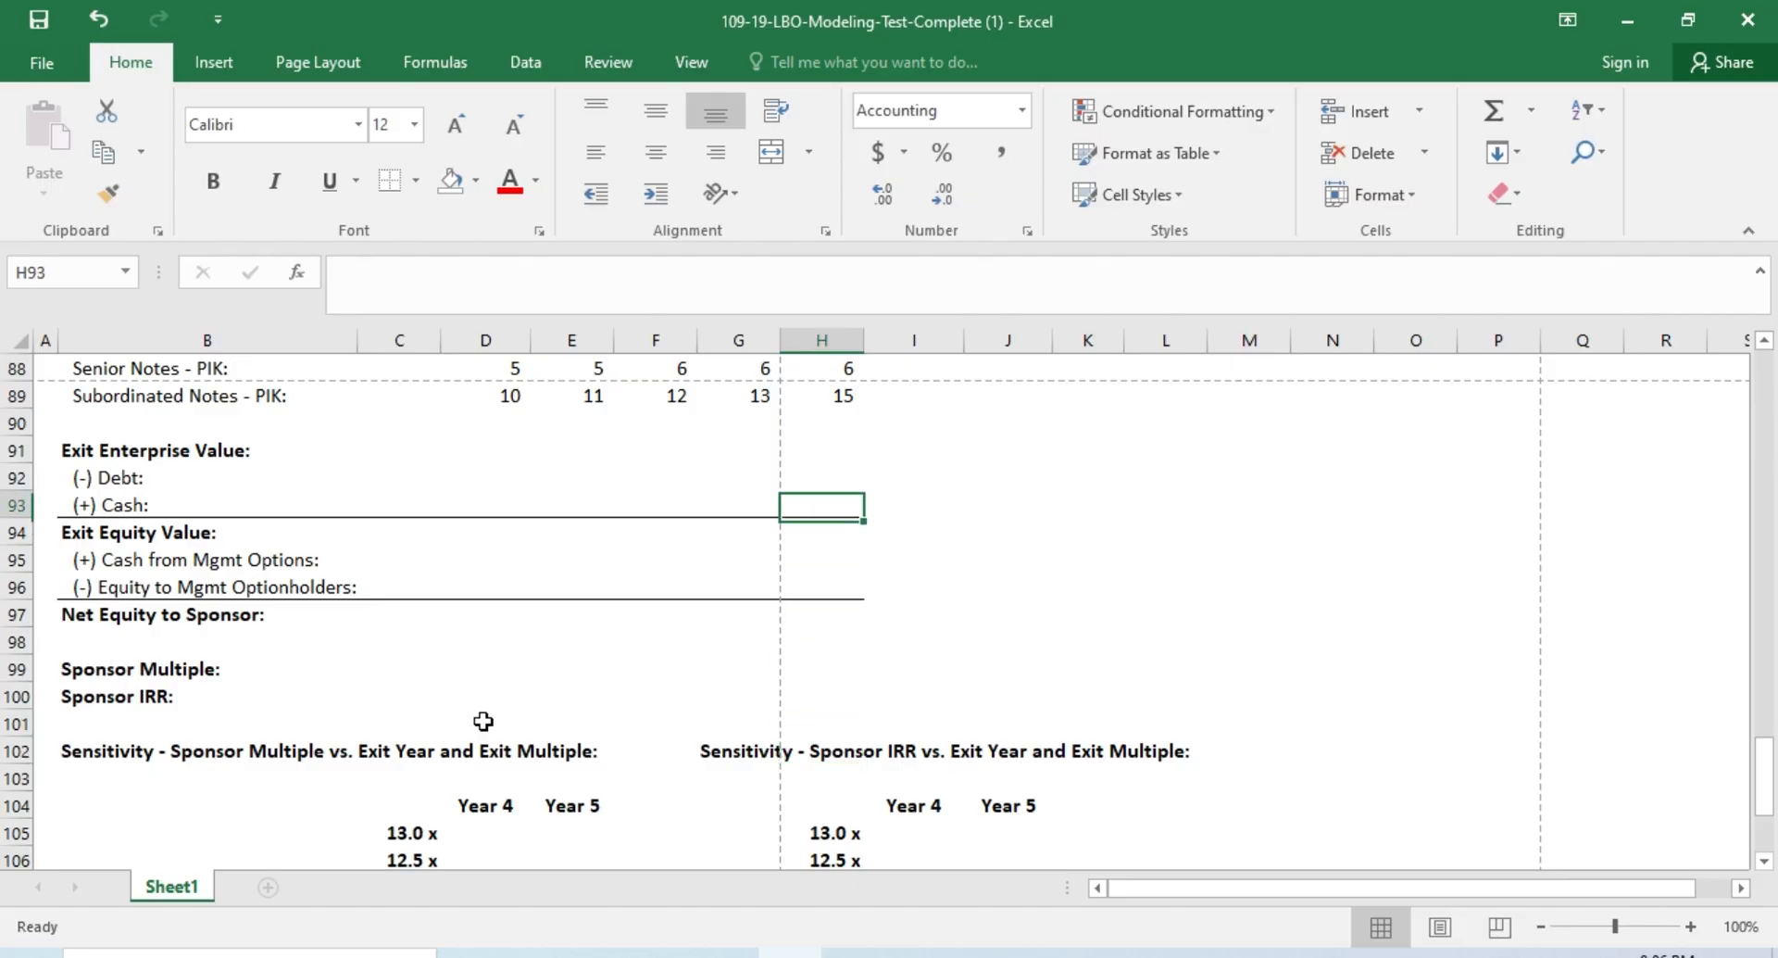
Step: Set the EBITDA Exit Multiple in C13 to 10
click(170, 483)
scroll(170, 482, up, 20)
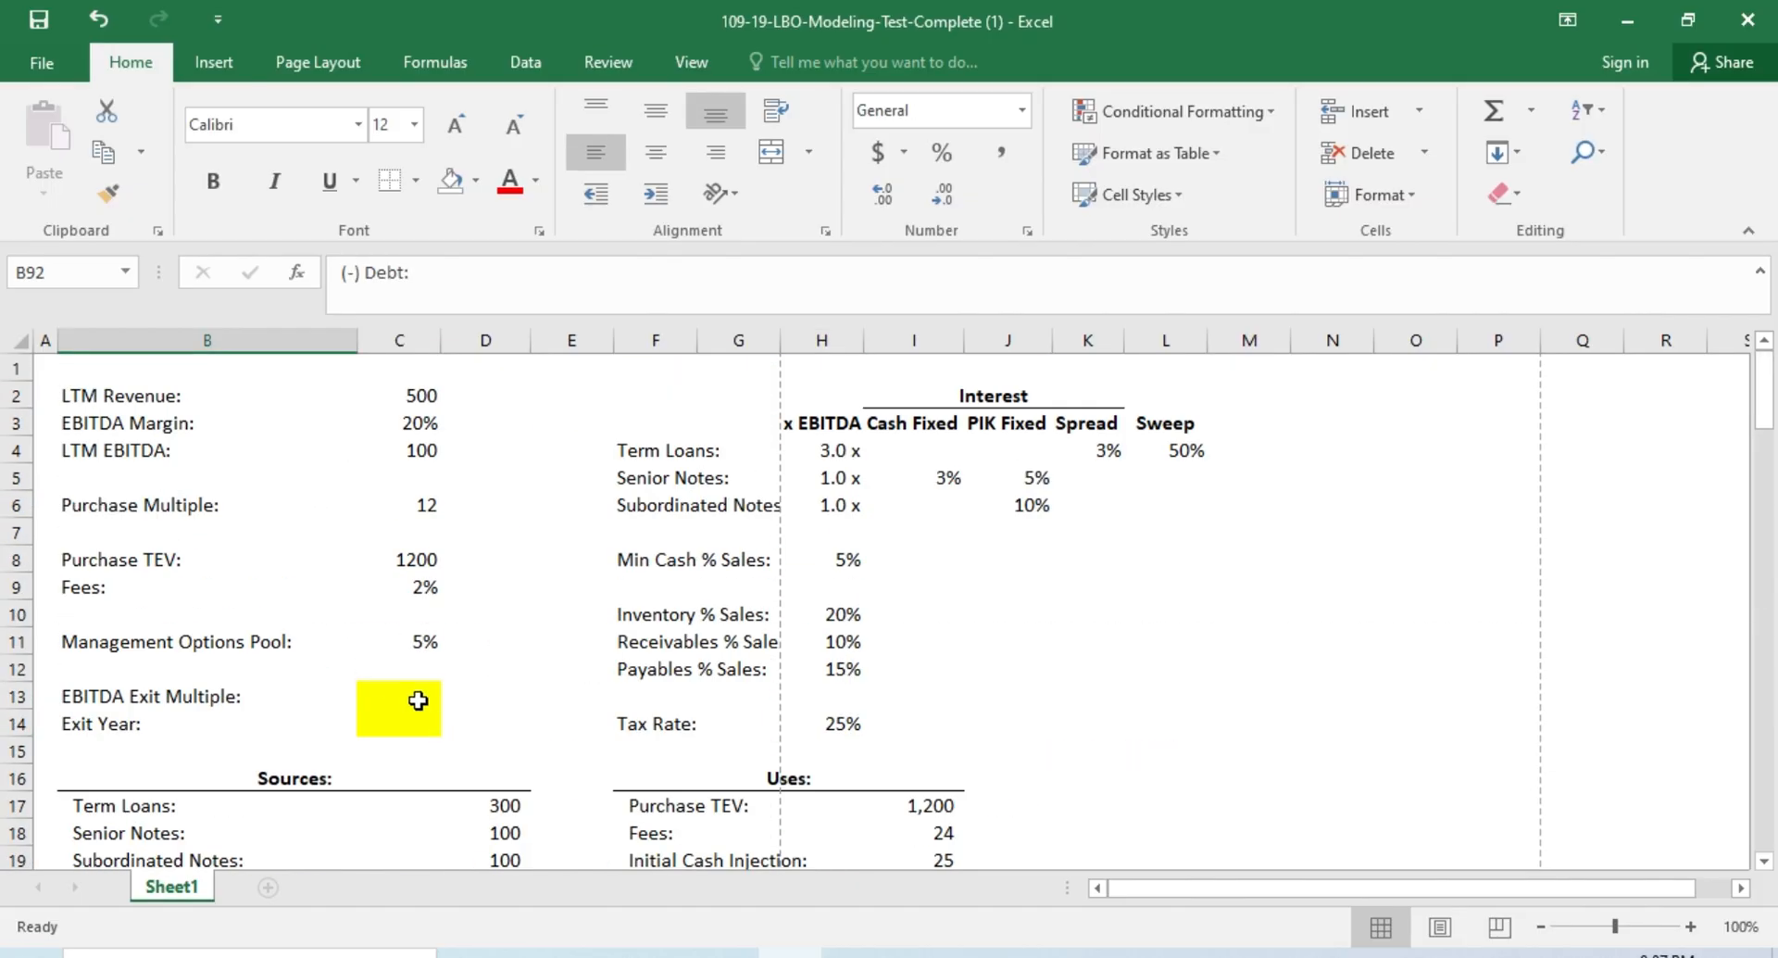
click(419, 700)
text(10)
key(Return)
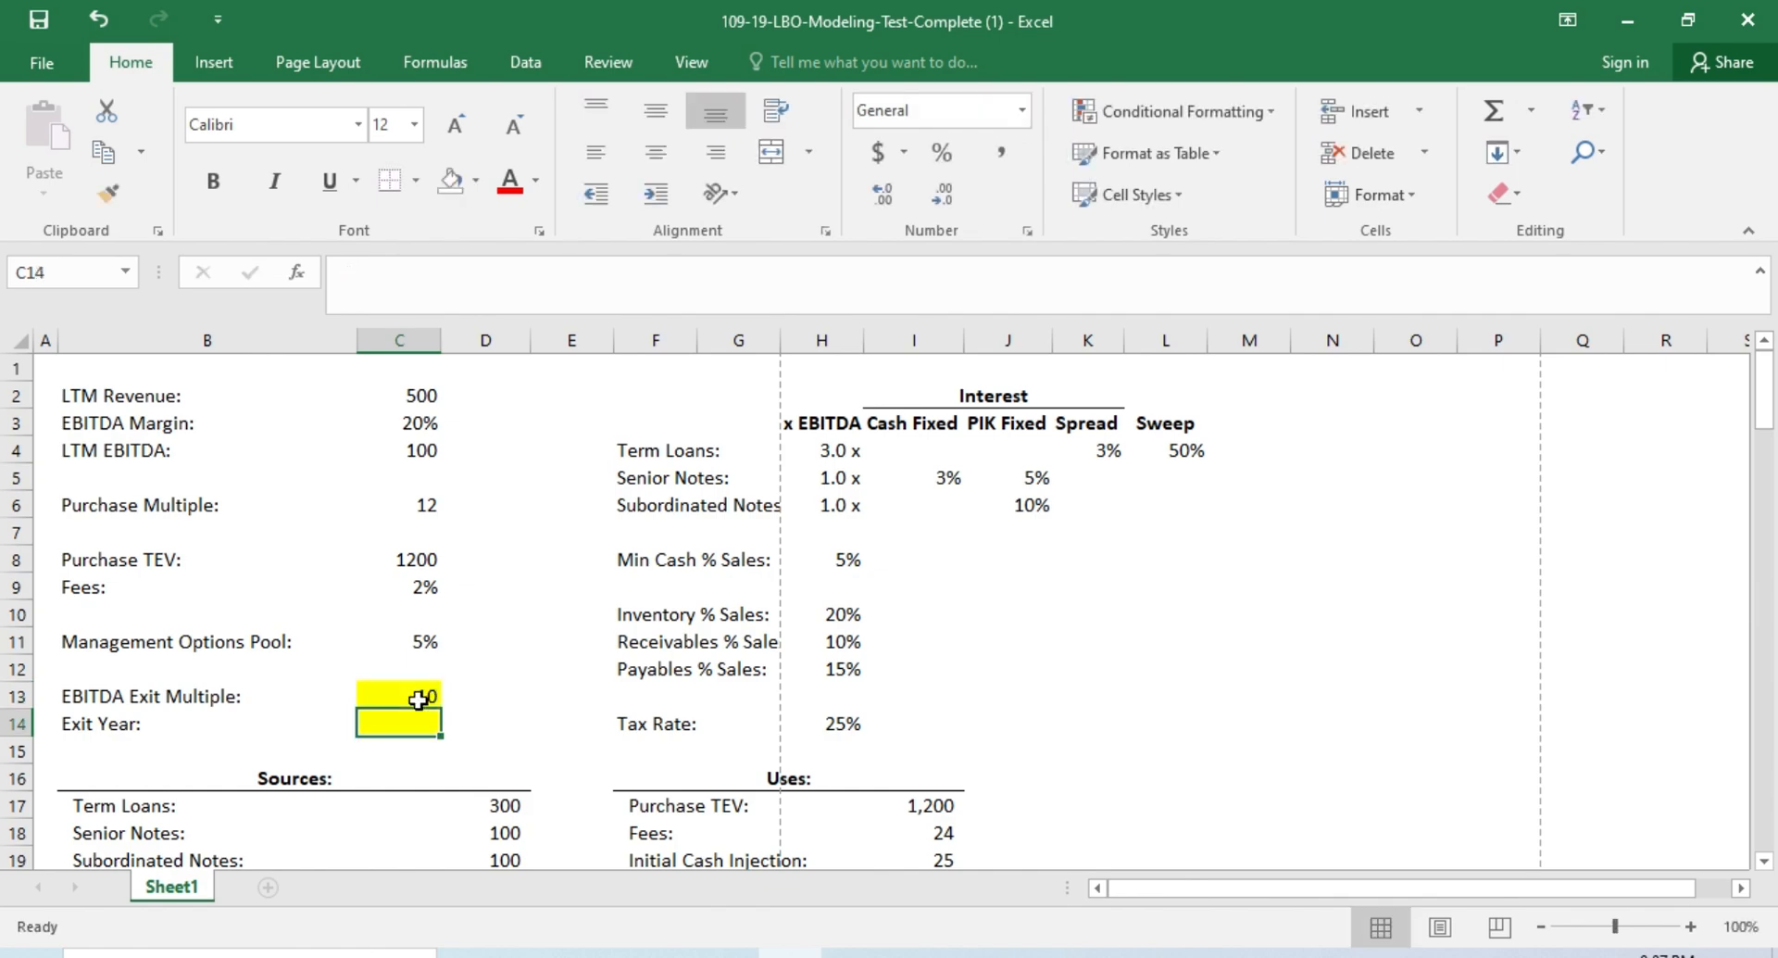
click(418, 692)
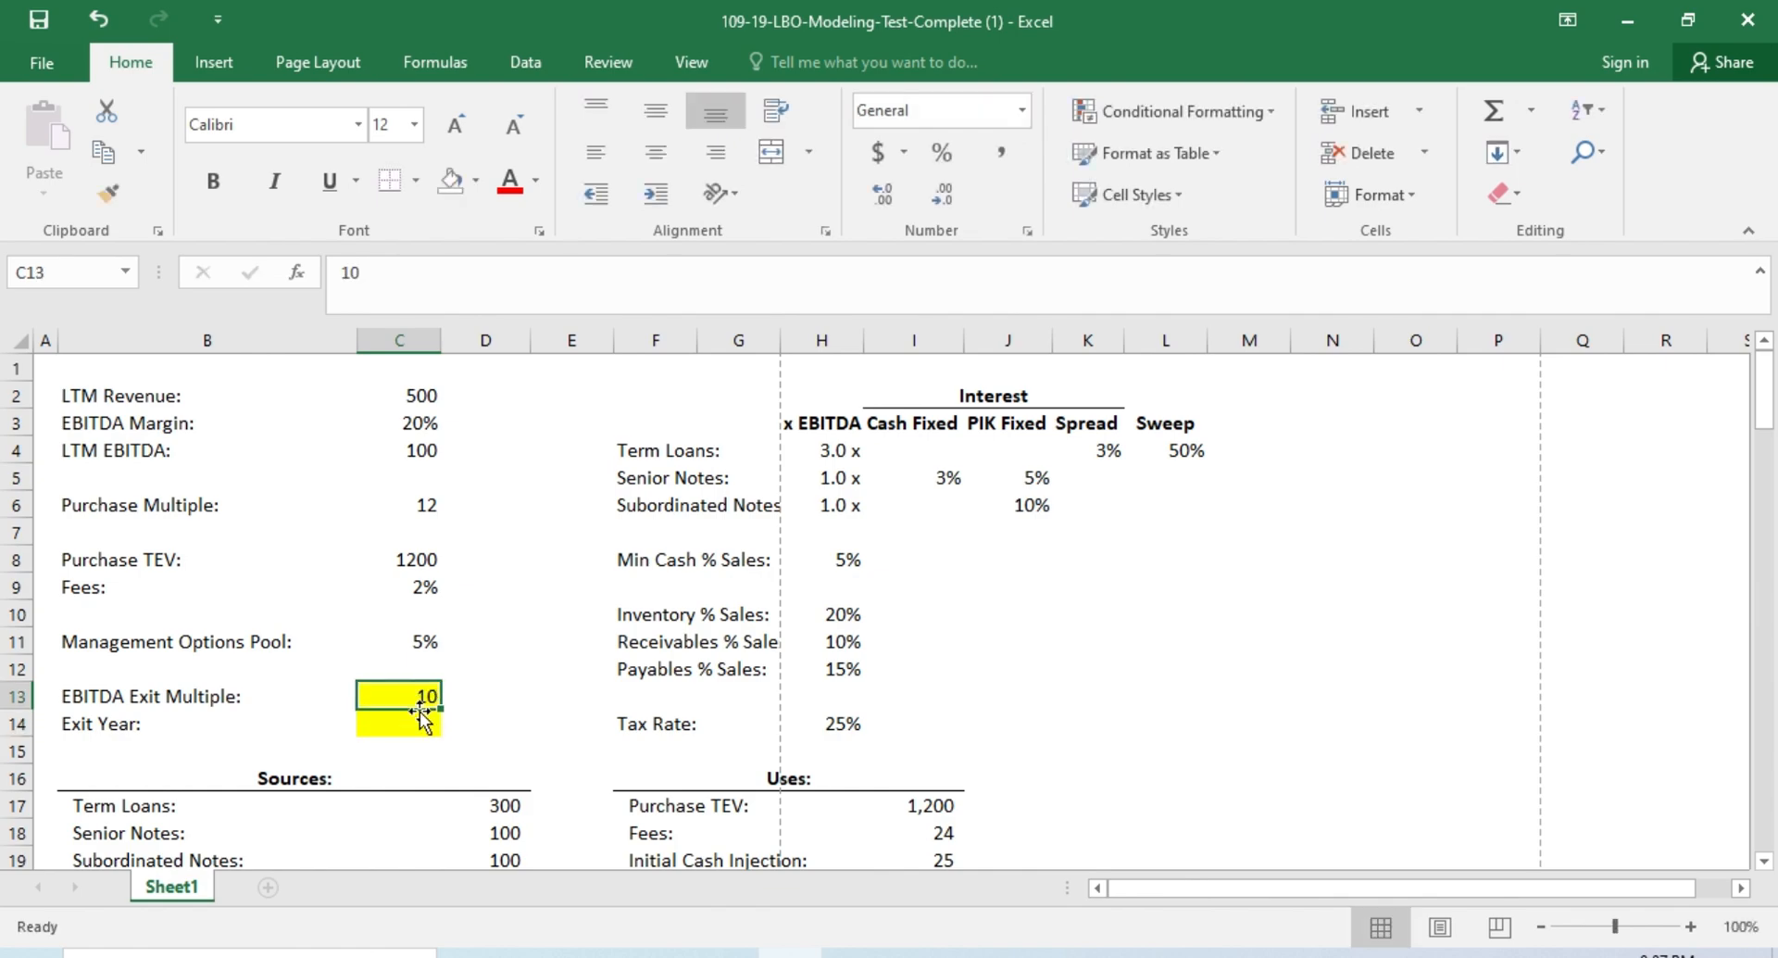
Step: Add list data validation to the Exit Year cell C14, with the Year 4 and Year 5 headers in =$G$23:$H$23 as source
click(422, 715)
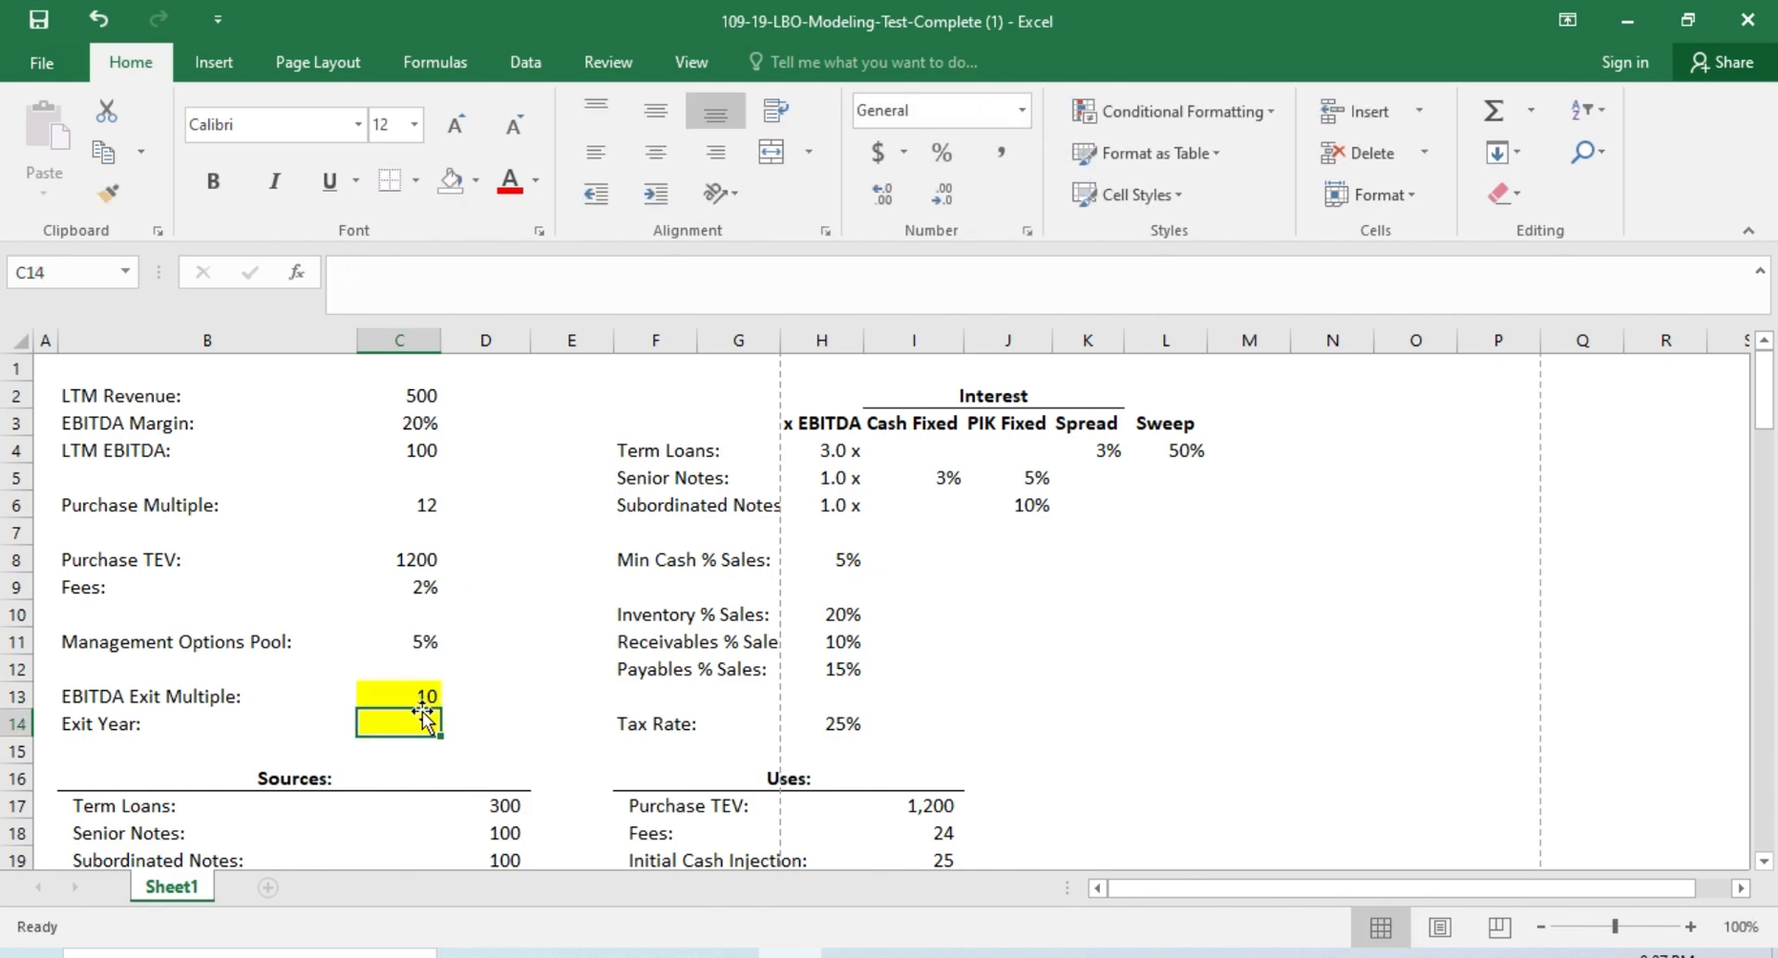
click(519, 61)
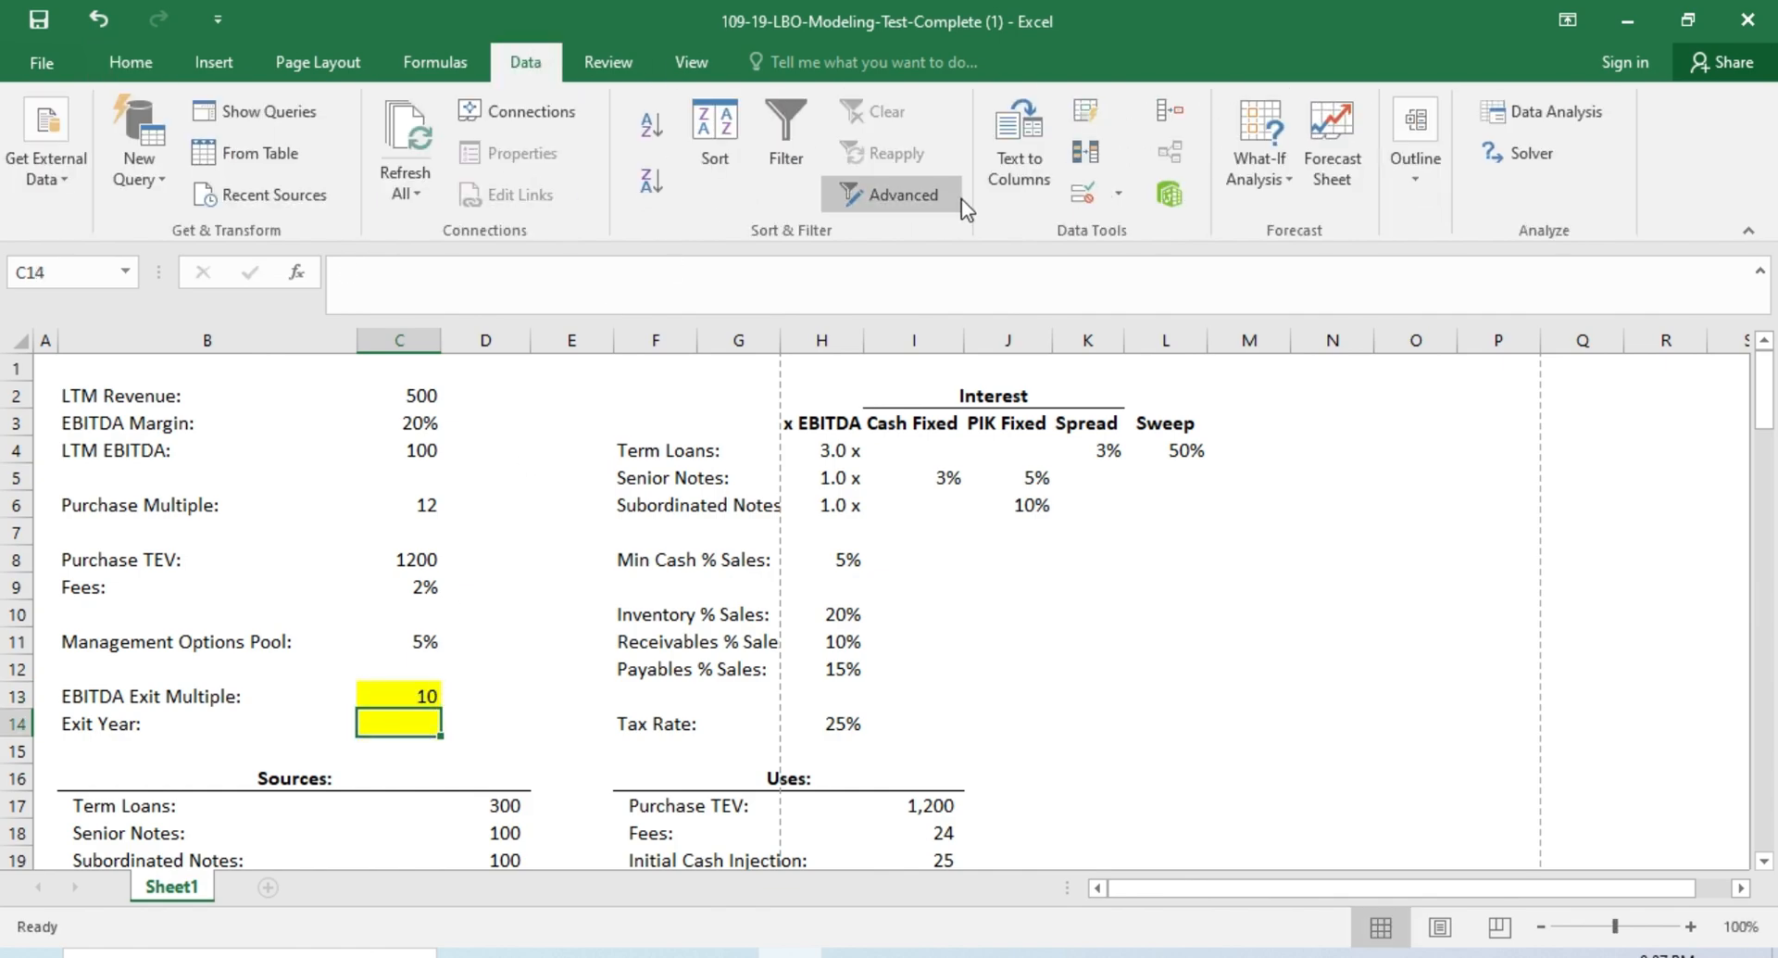
click(1120, 191)
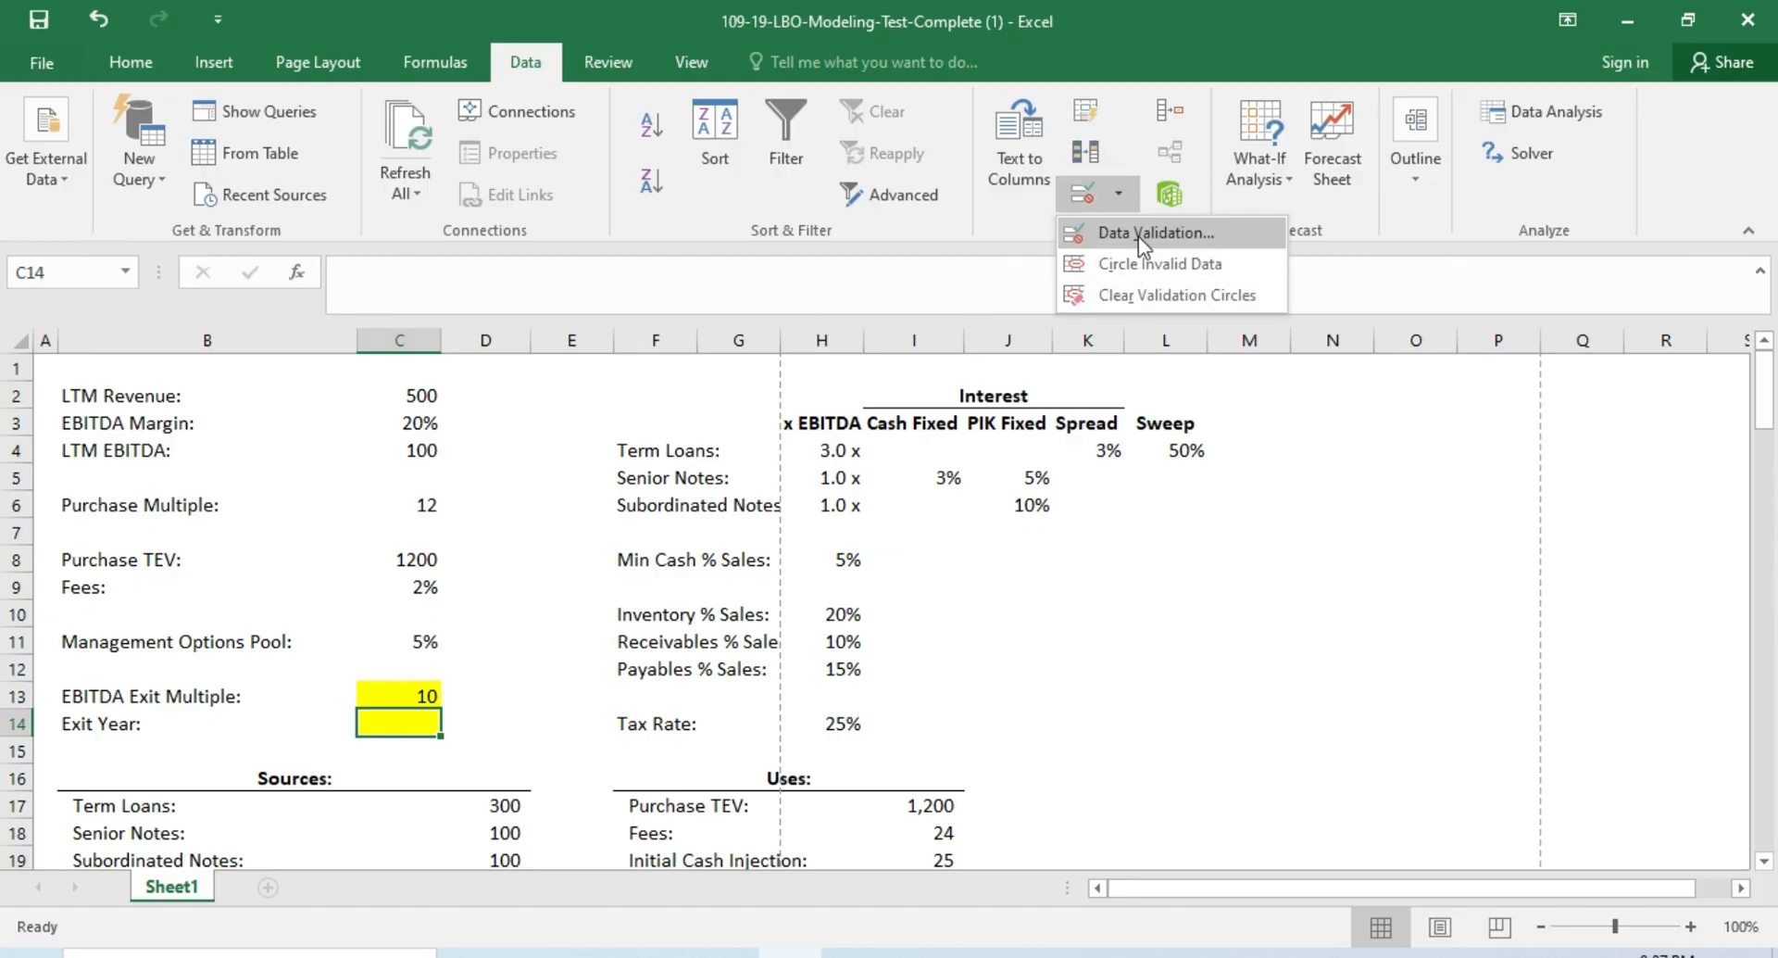
click(1138, 237)
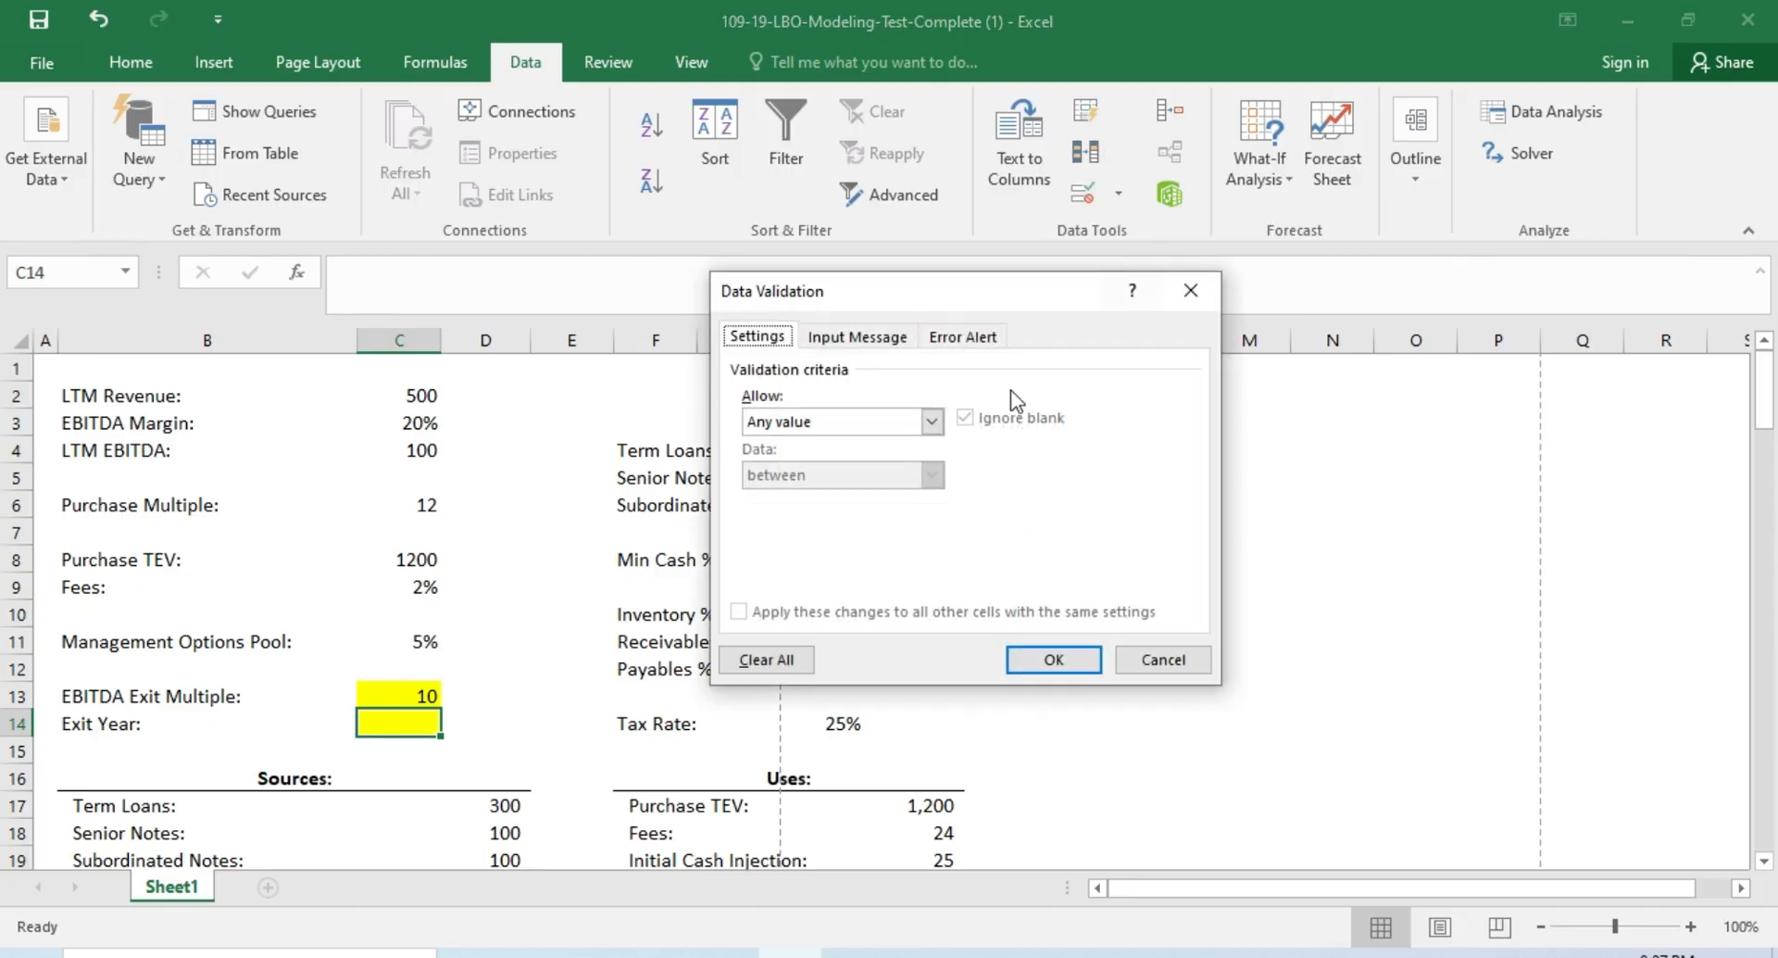
click(889, 426)
click(836, 499)
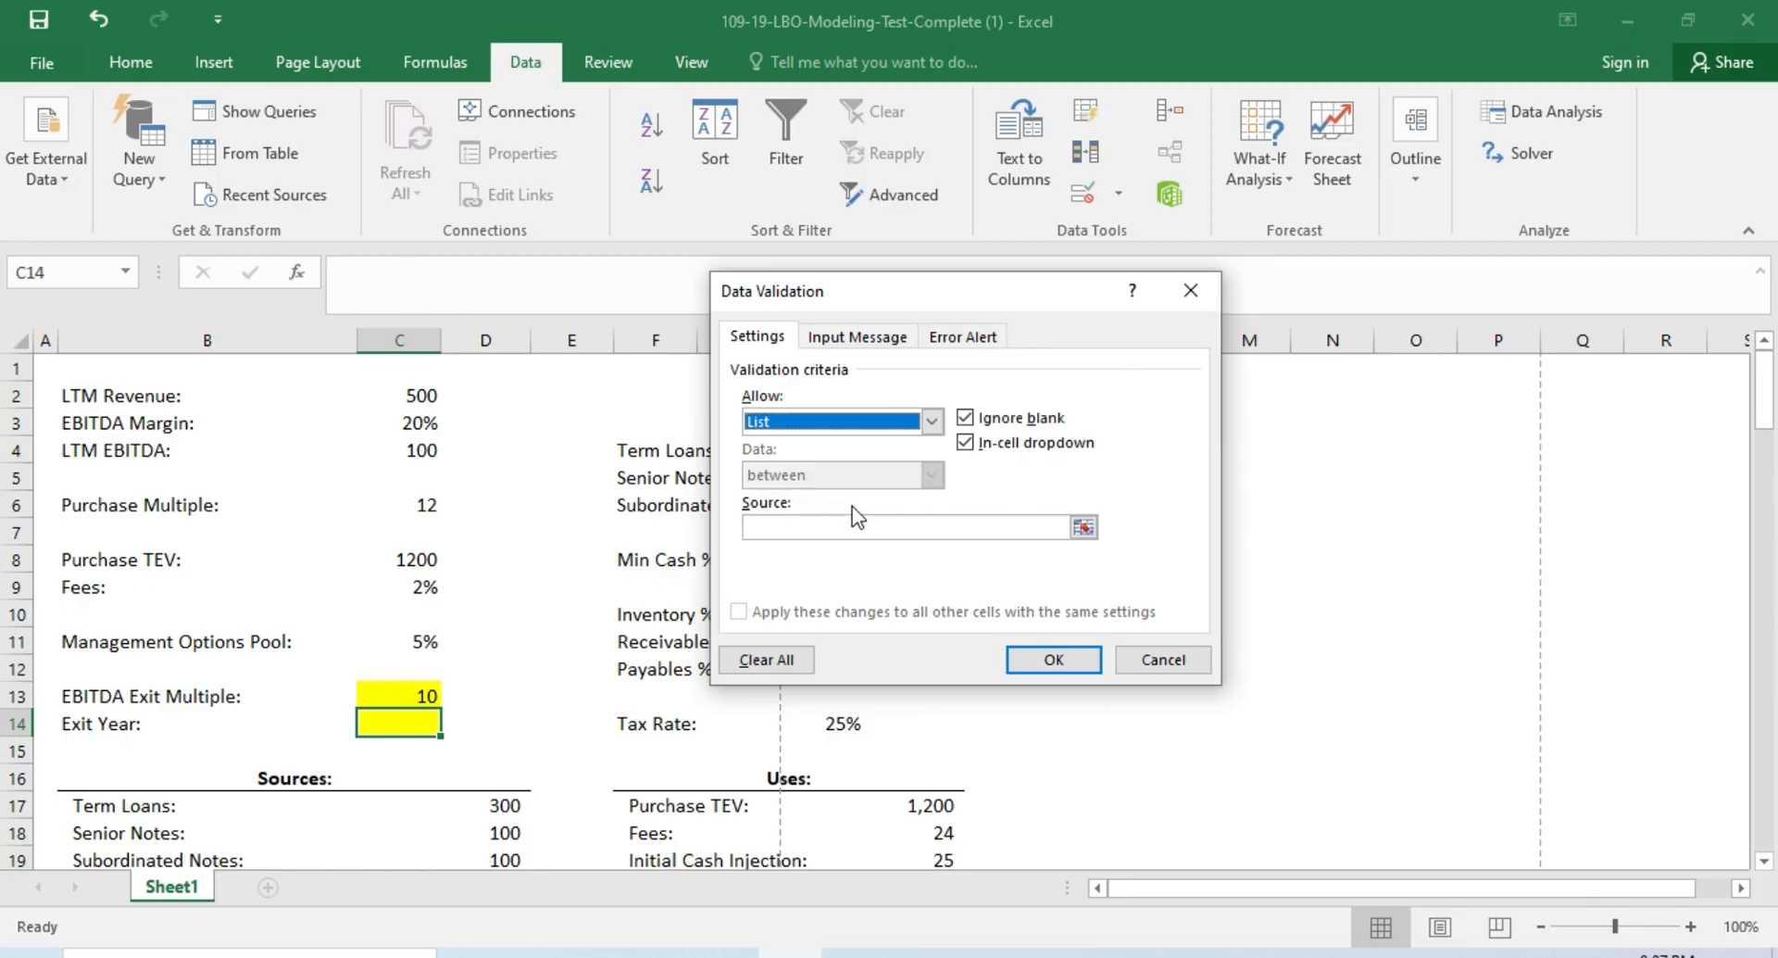
click(886, 527)
click(517, 700)
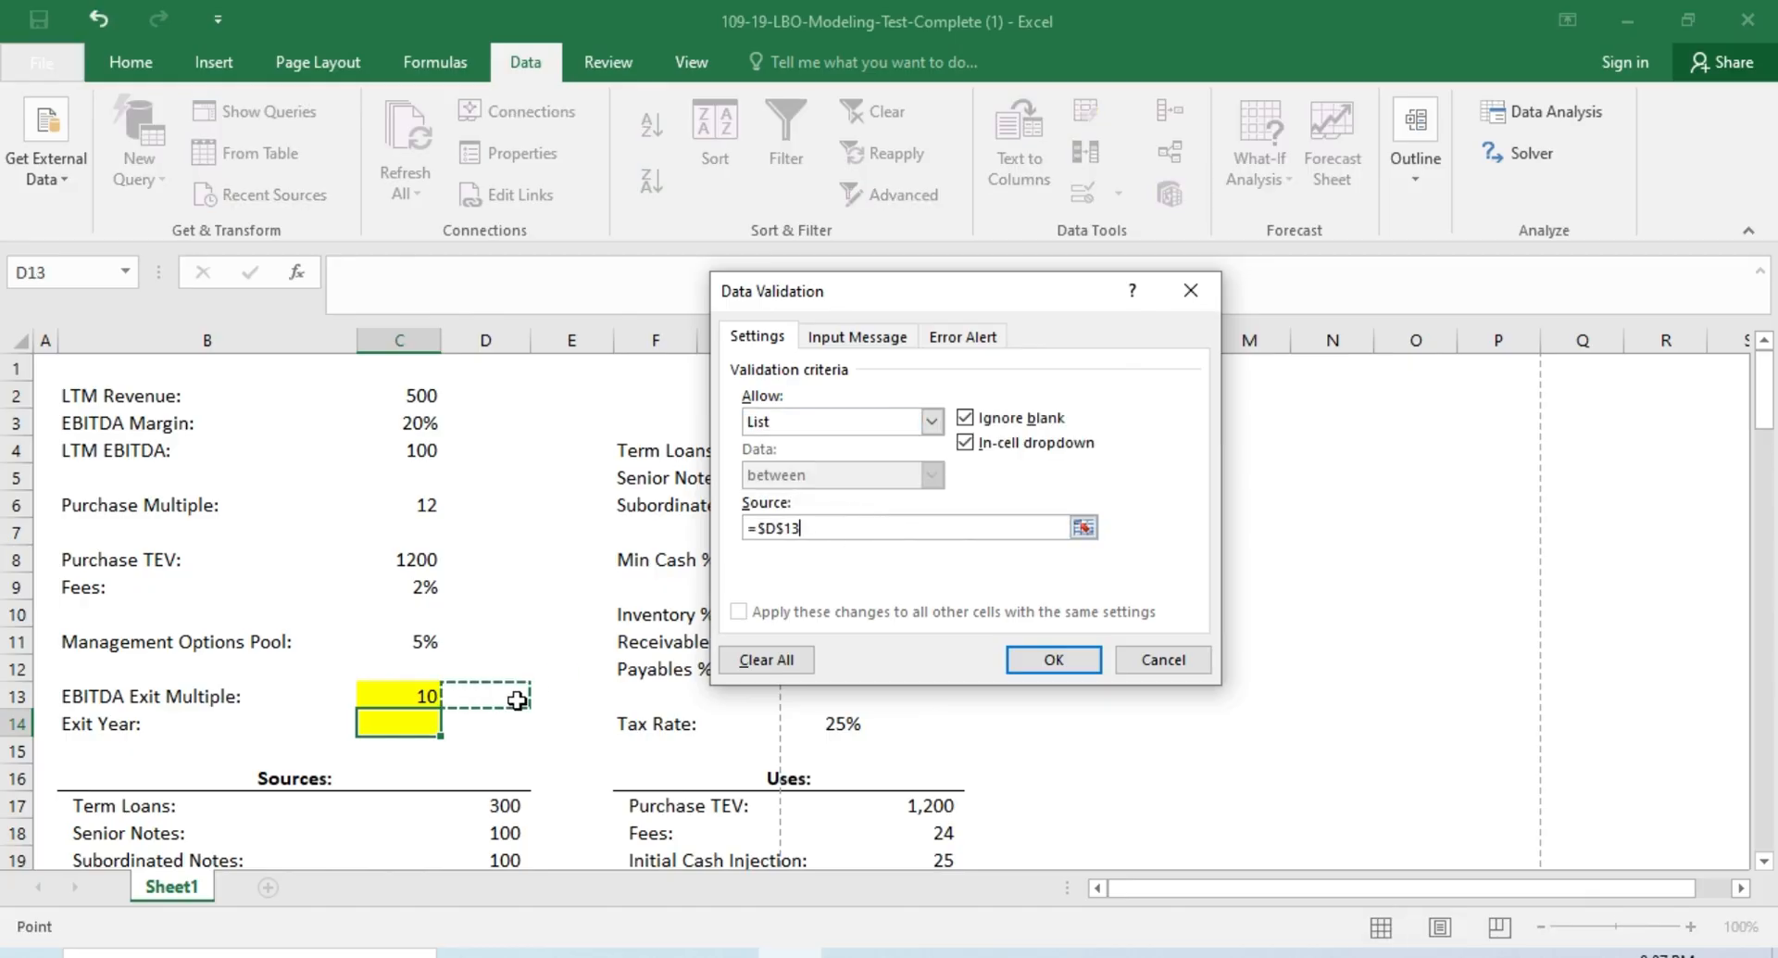
scroll(517, 700, down, 5)
scroll(517, 698, up, 2)
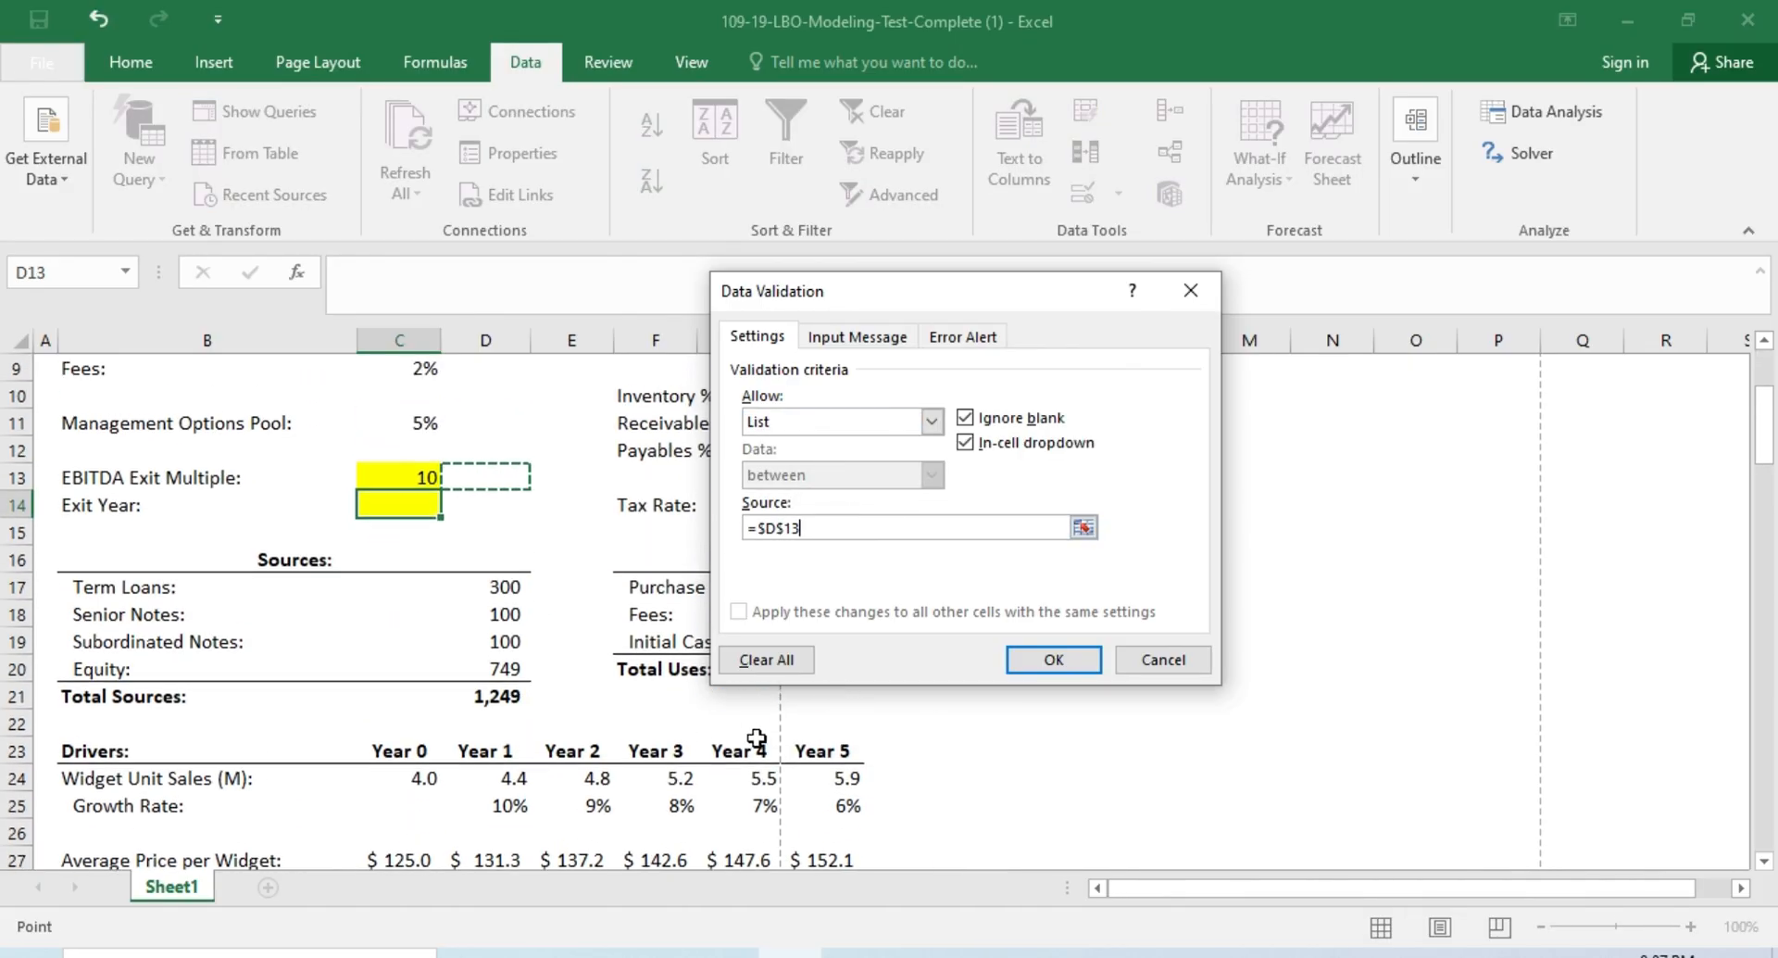
drag(741, 750, 816, 746)
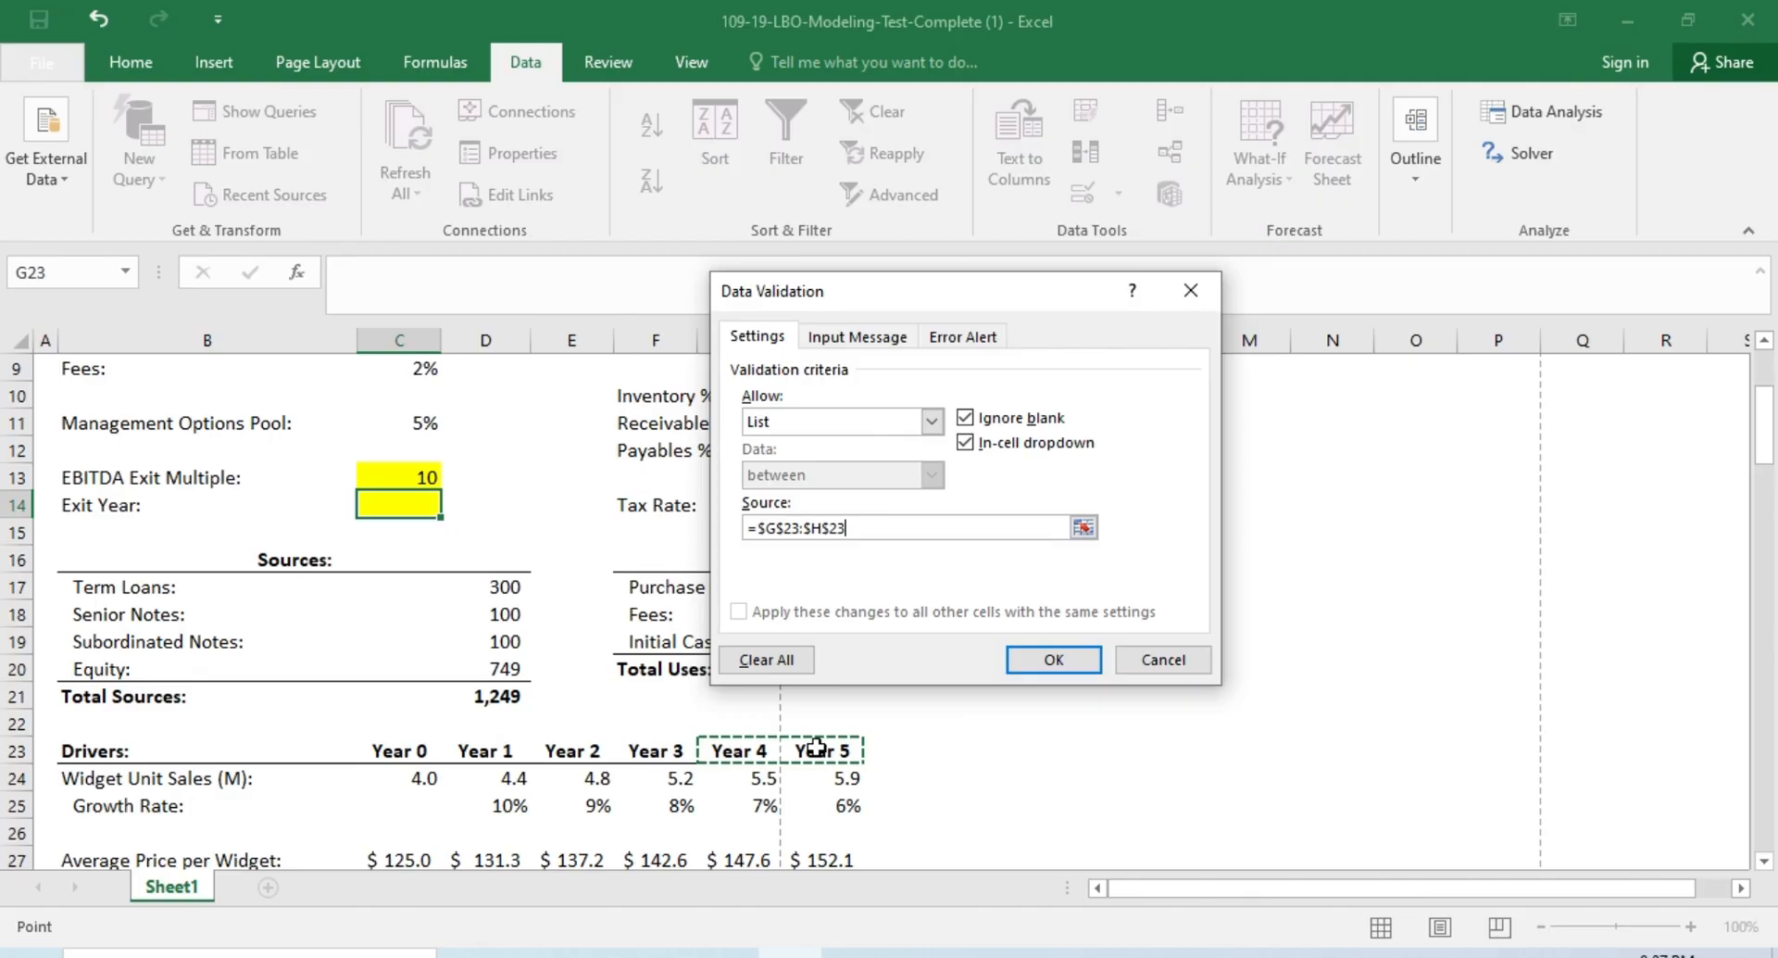
click(1075, 656)
Step: Try Year 4 in the Exit Year list in C14 and set the exit year to Year 5
click(454, 506)
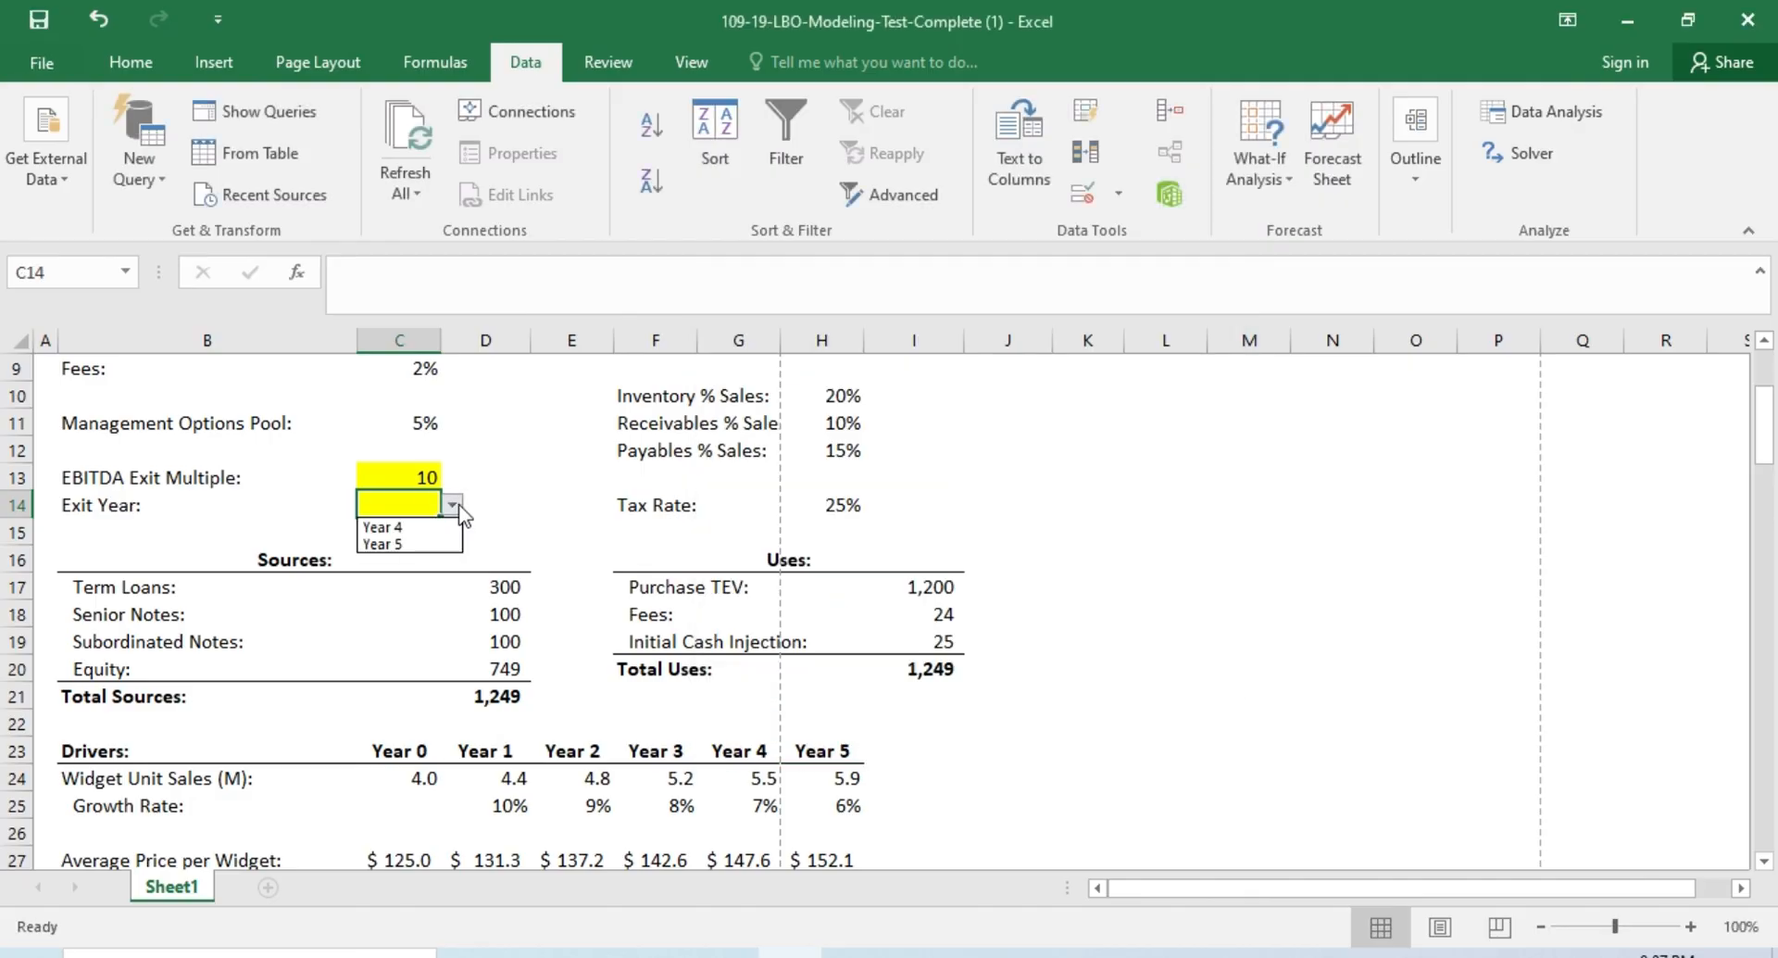
click(398, 525)
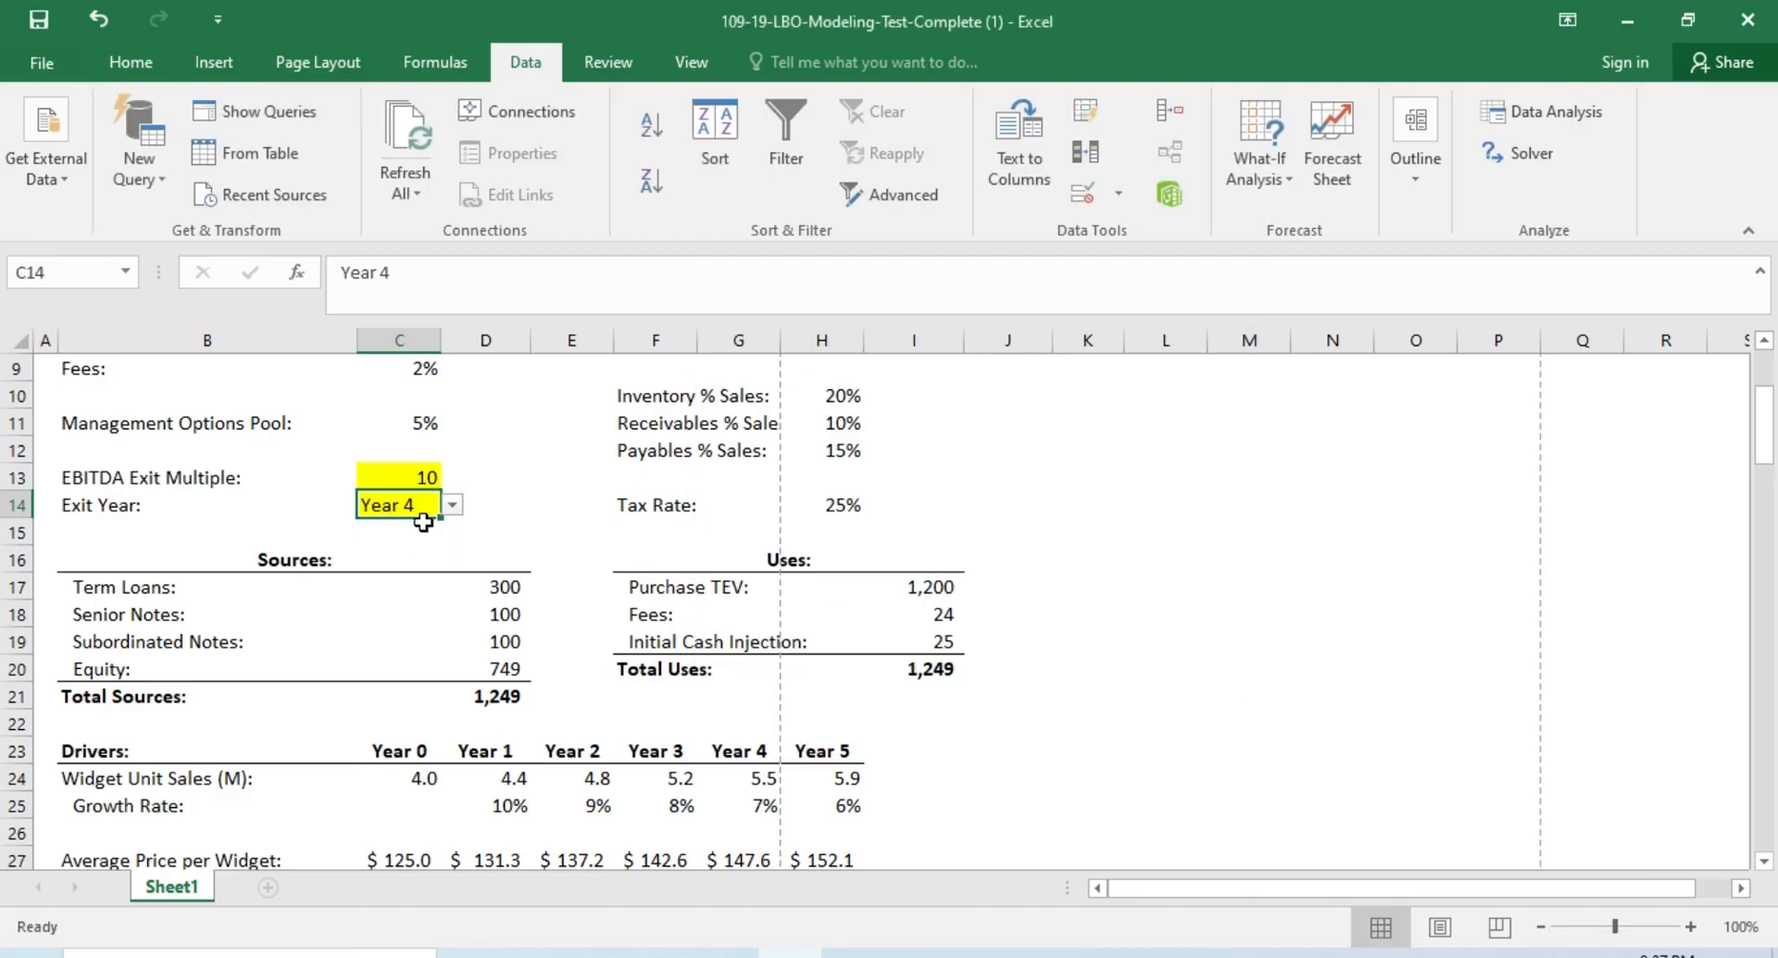
click(454, 506)
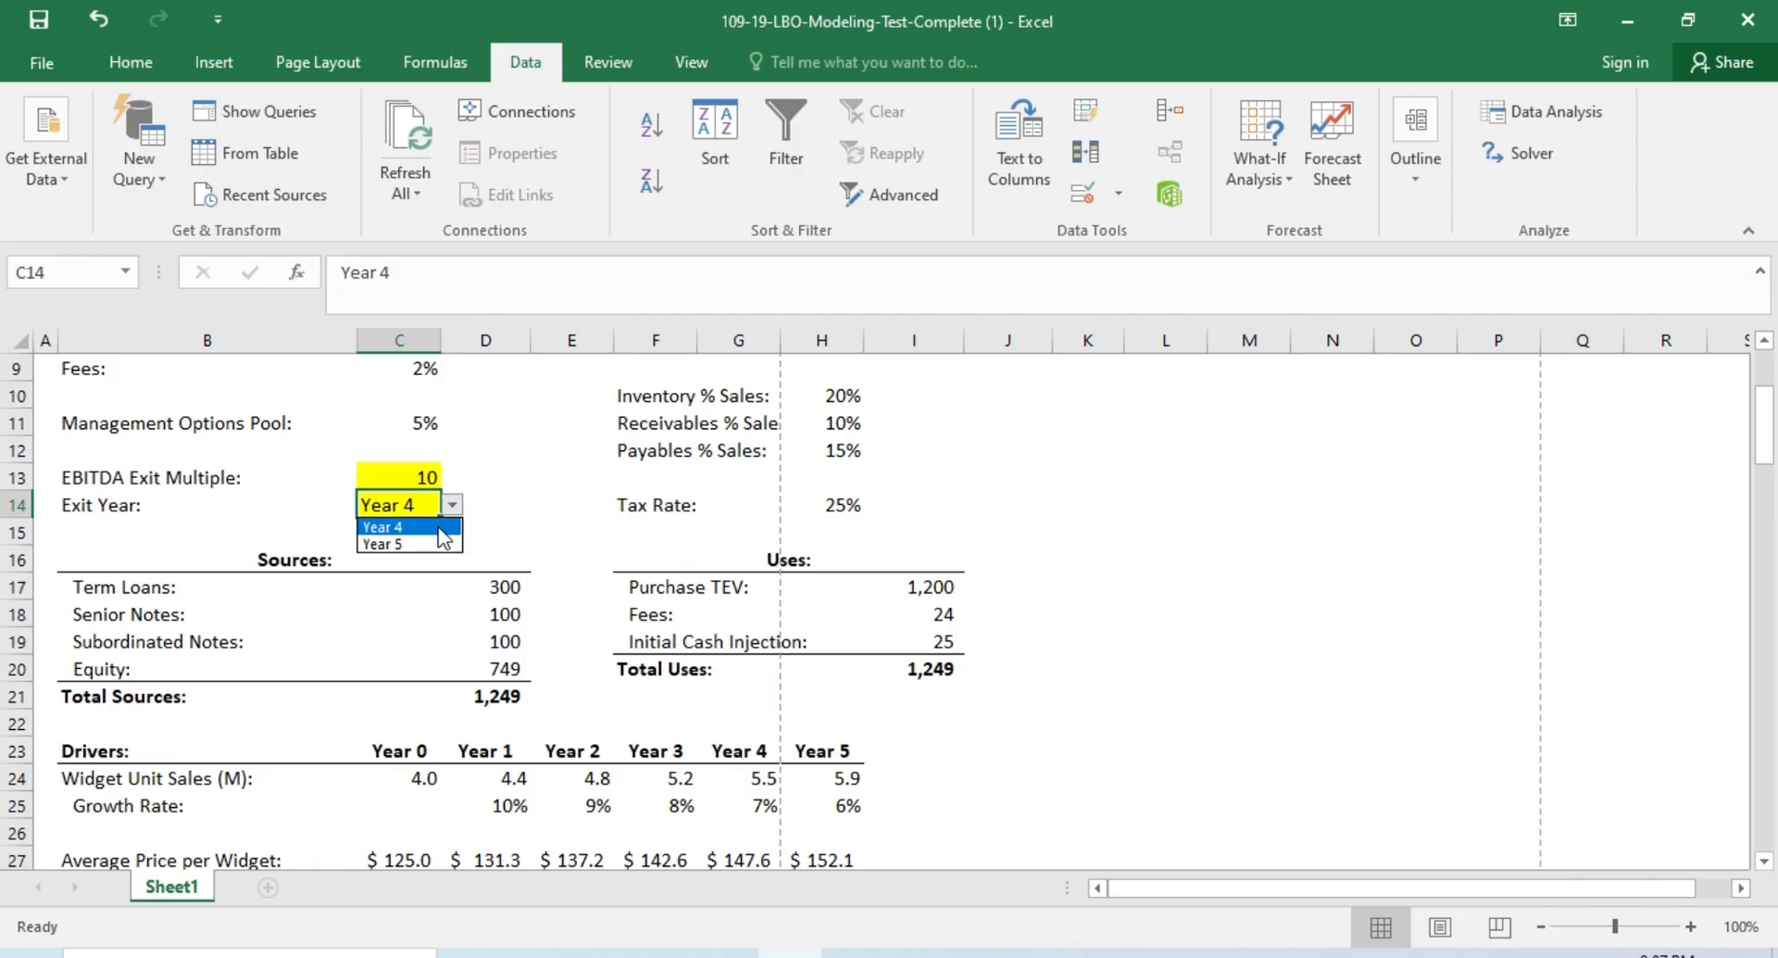
click(424, 547)
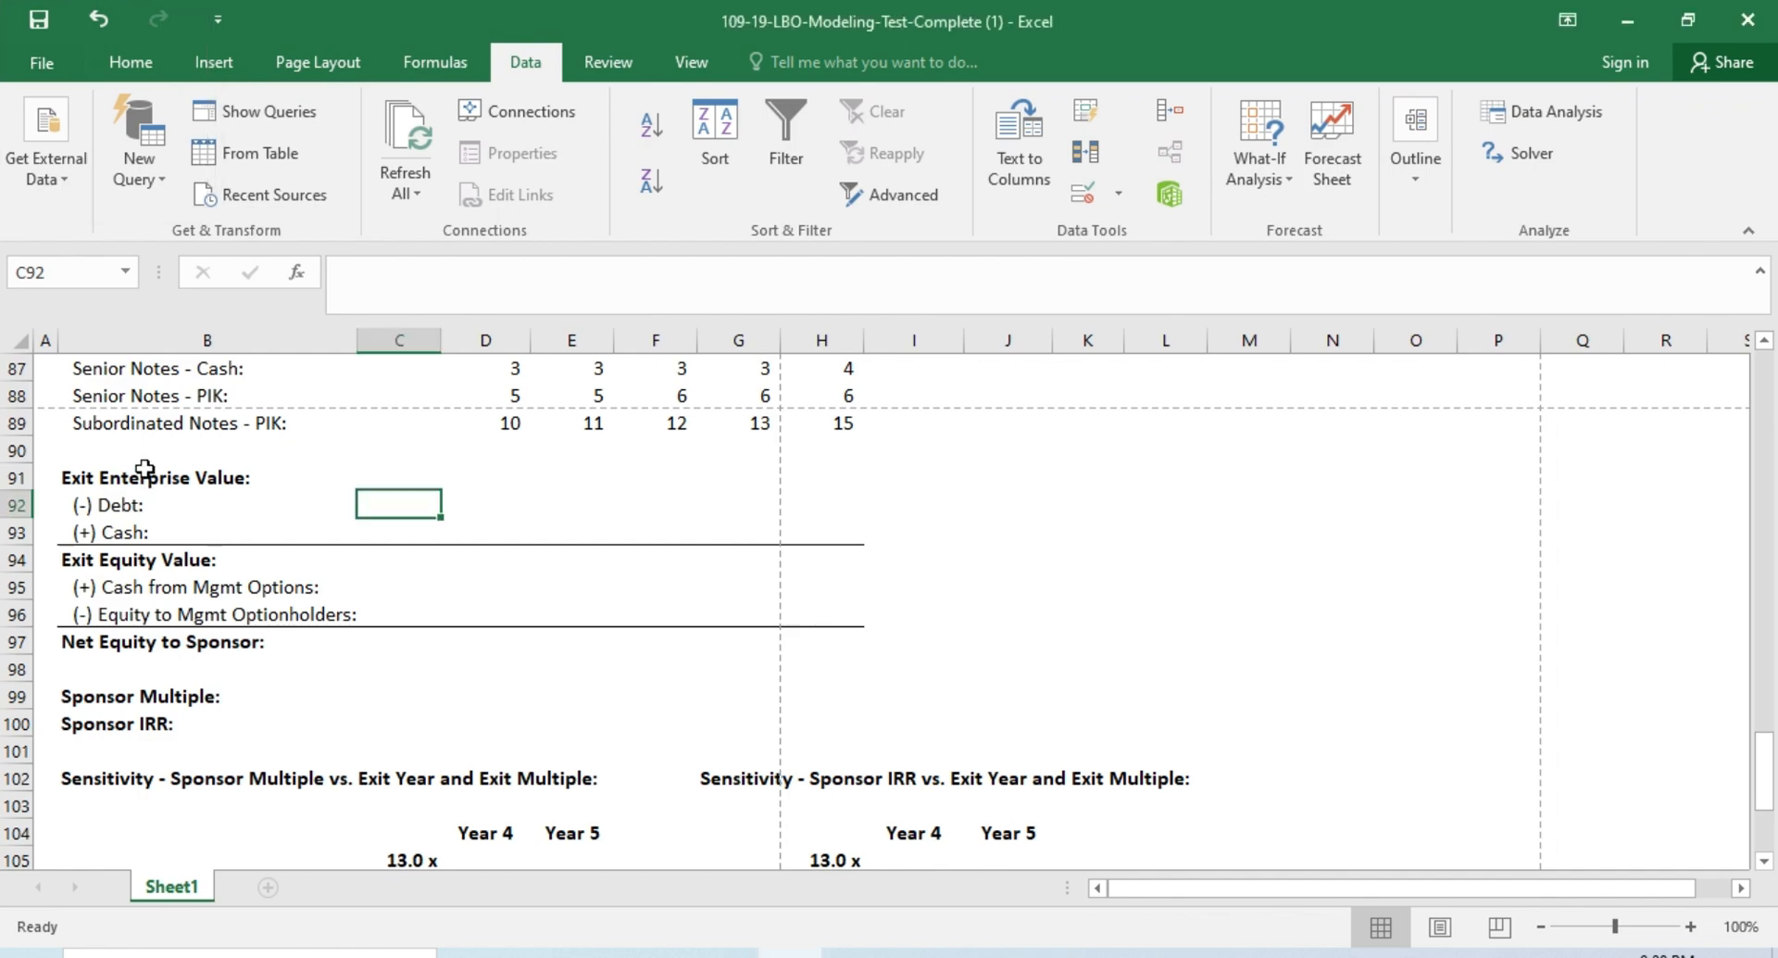
Step: Enter =IF(C14=D46,D50*C13,0) in D91 as the Year 1 Exit Enterprise Value
key(Up)
key(Left)
key(Right)
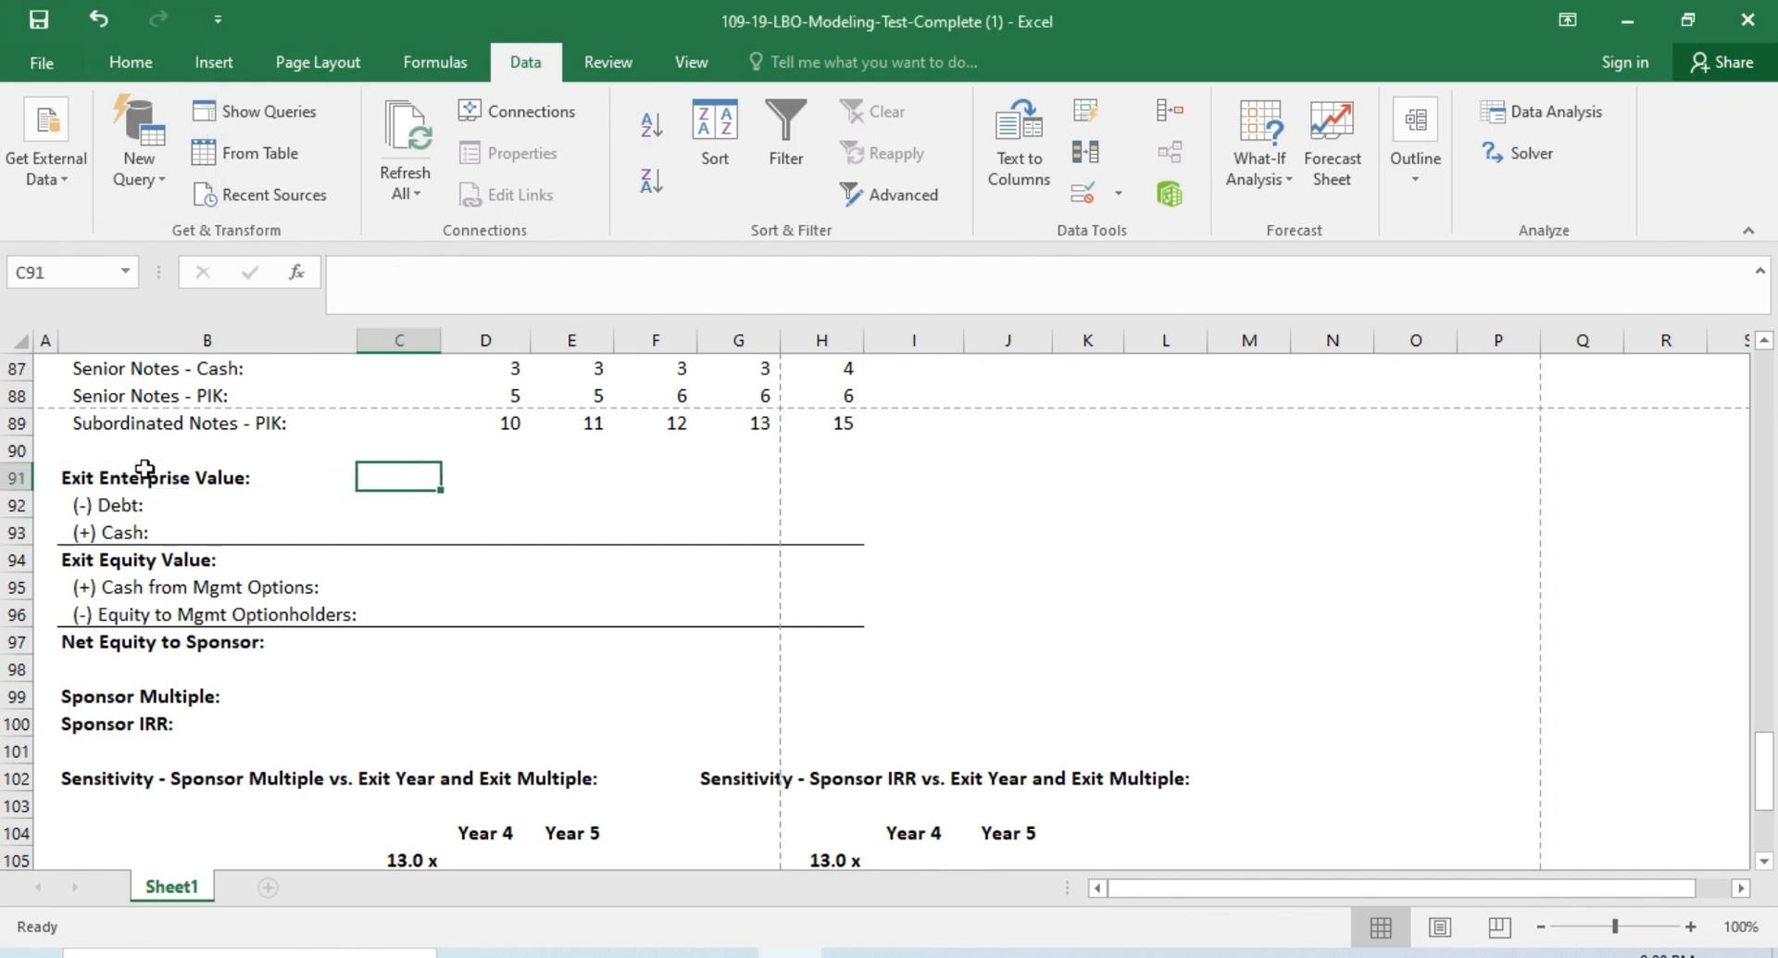
key(Right)
text(=IF()
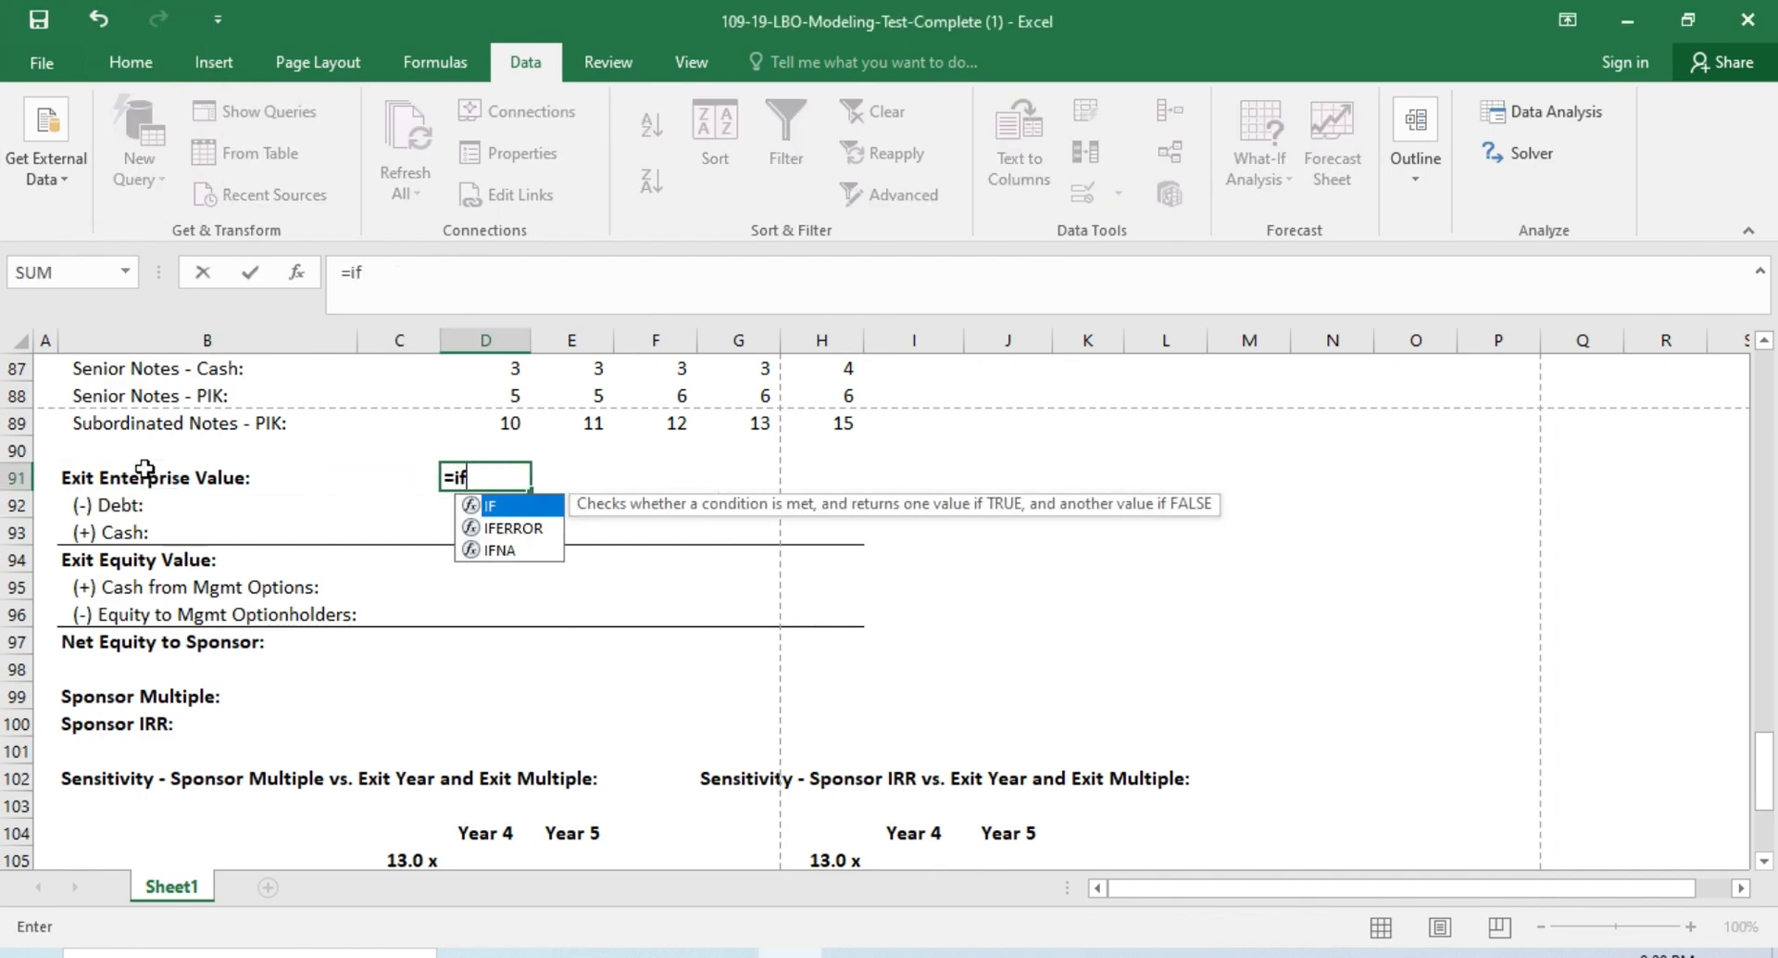
key(Up)
key(Up)
key(Up)
key(Up)
key(Up)
key(Up)
key(Up)
key(Up)
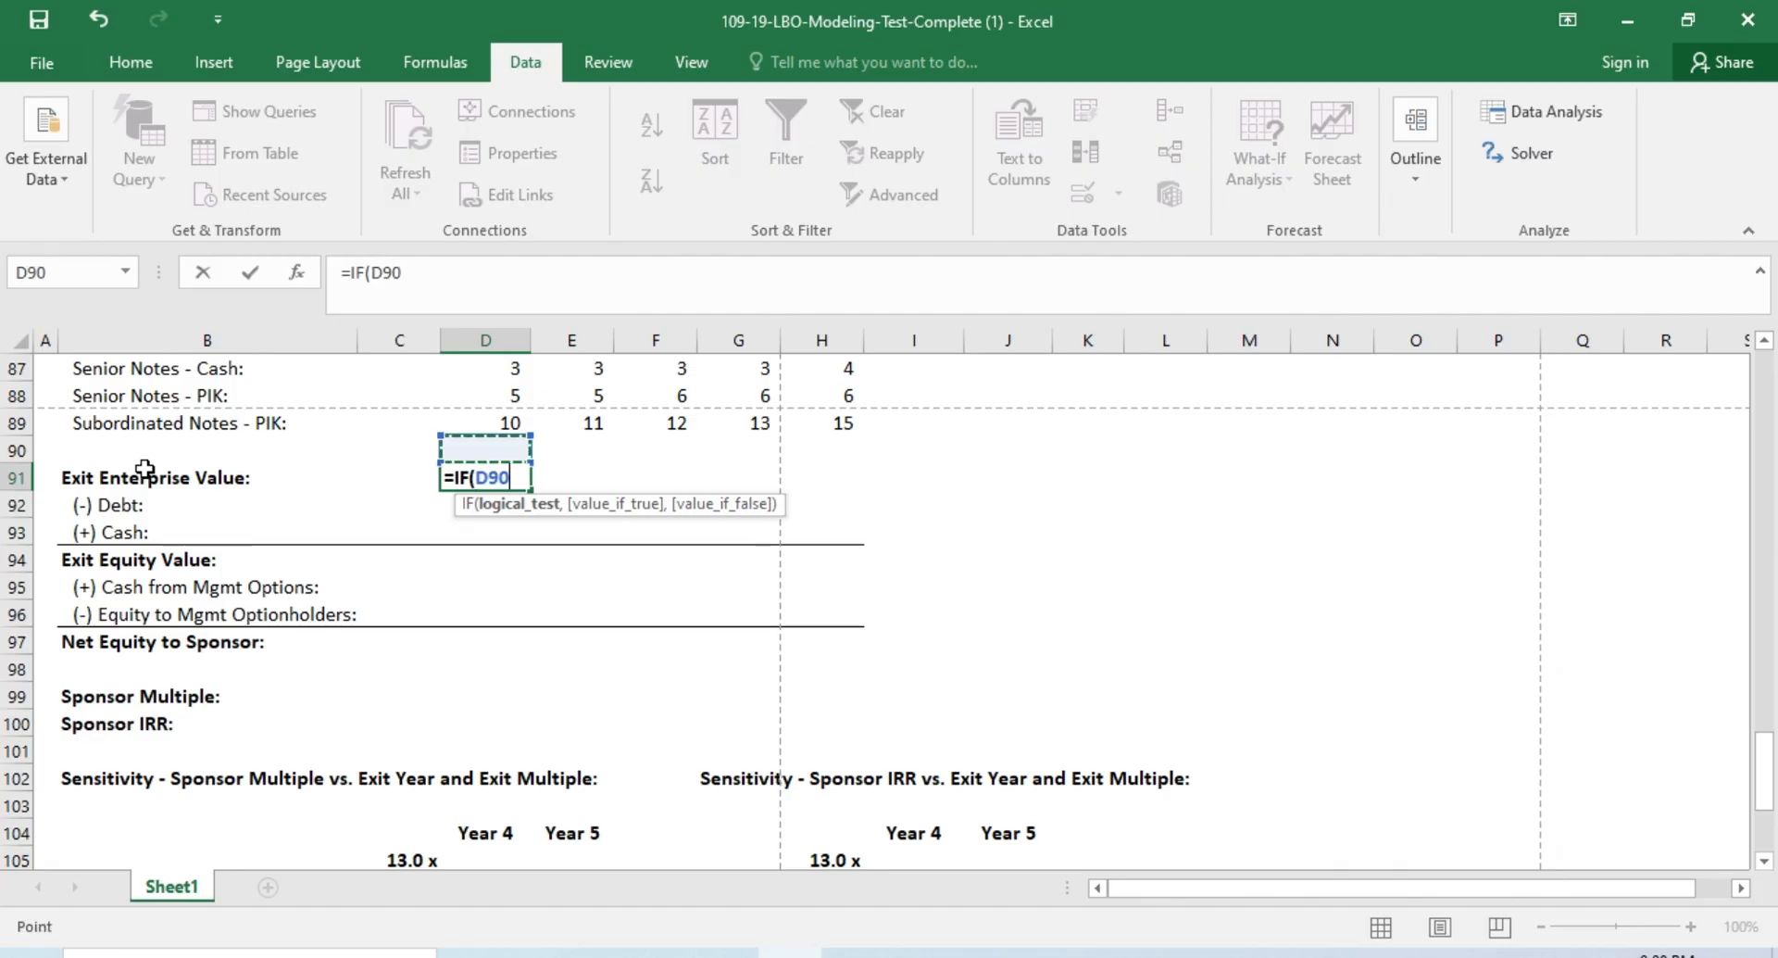
key(Up)
key(Up)
key(Up)
key(Up)
key(Up)
key(Up)
key(Up)
key(Up)
key(Up)
key(Up)
key(Up)
key(Up)
key(Up)
key(Up)
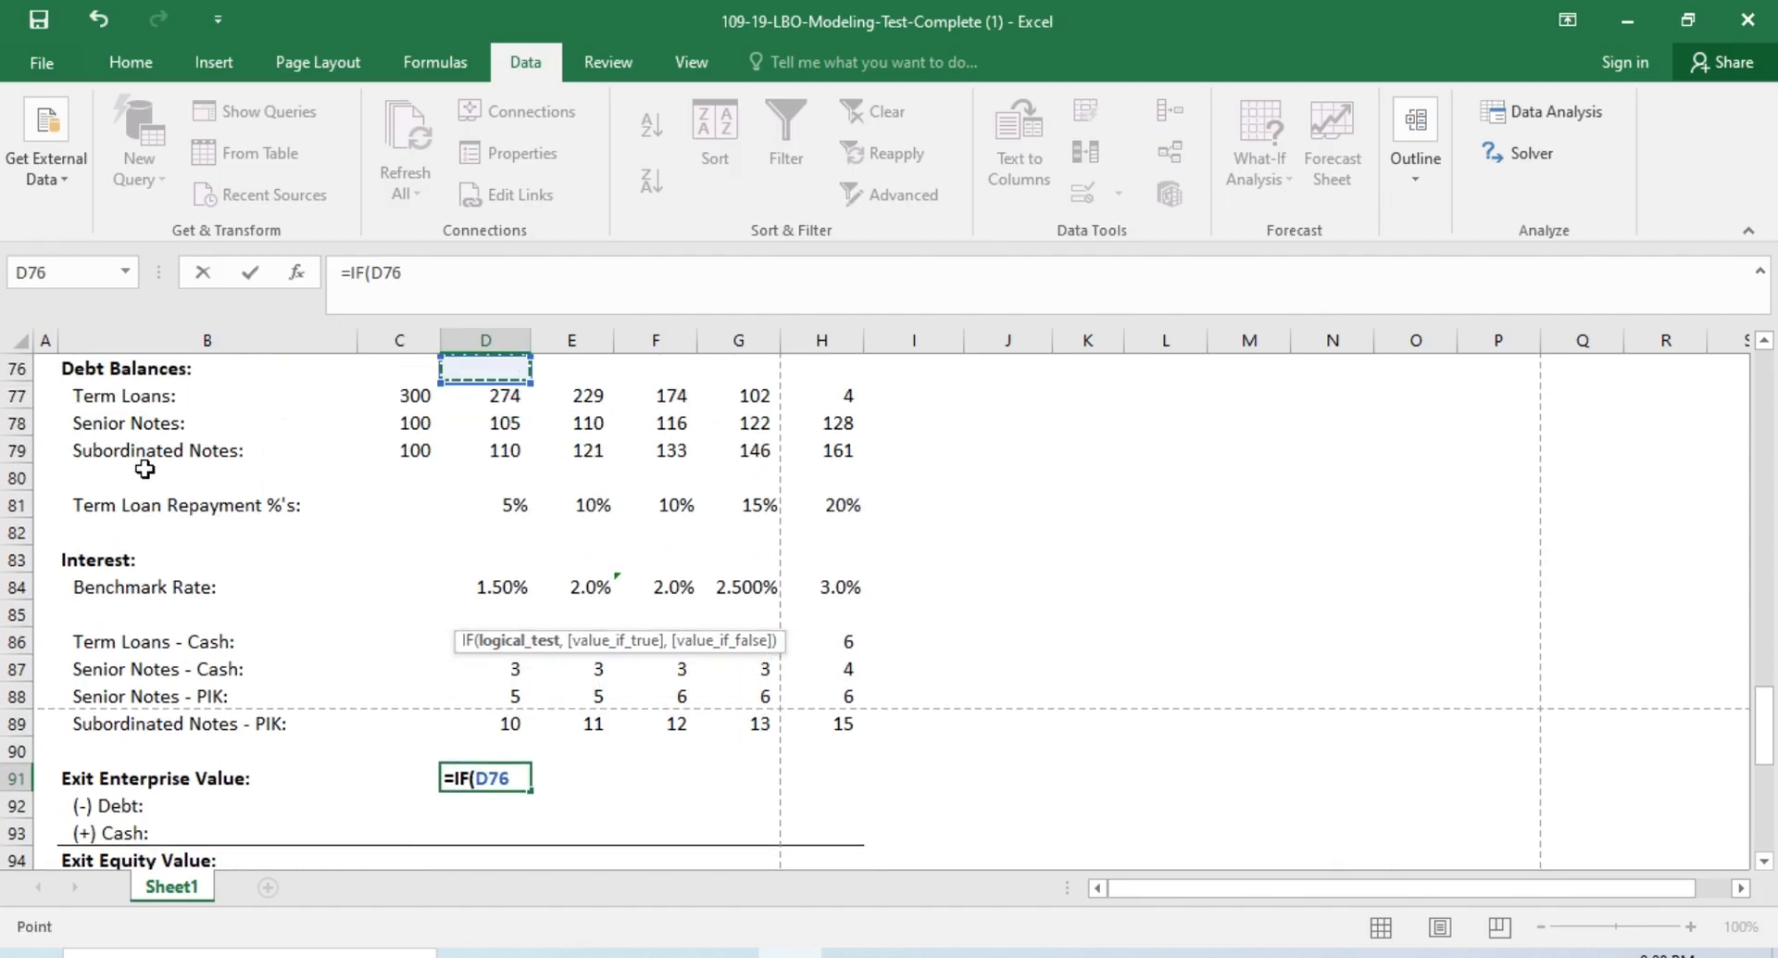
key(Up)
key(Up)
key(Up)
key(Up)
key(Up)
key(Up)
key(Up)
key(Up)
key(Up)
key(Up)
key(Up)
key(Up)
key(Up)
key(Up)
key(Up)
key(Up)
key(Up)
key(Up)
key(Up)
key(Up)
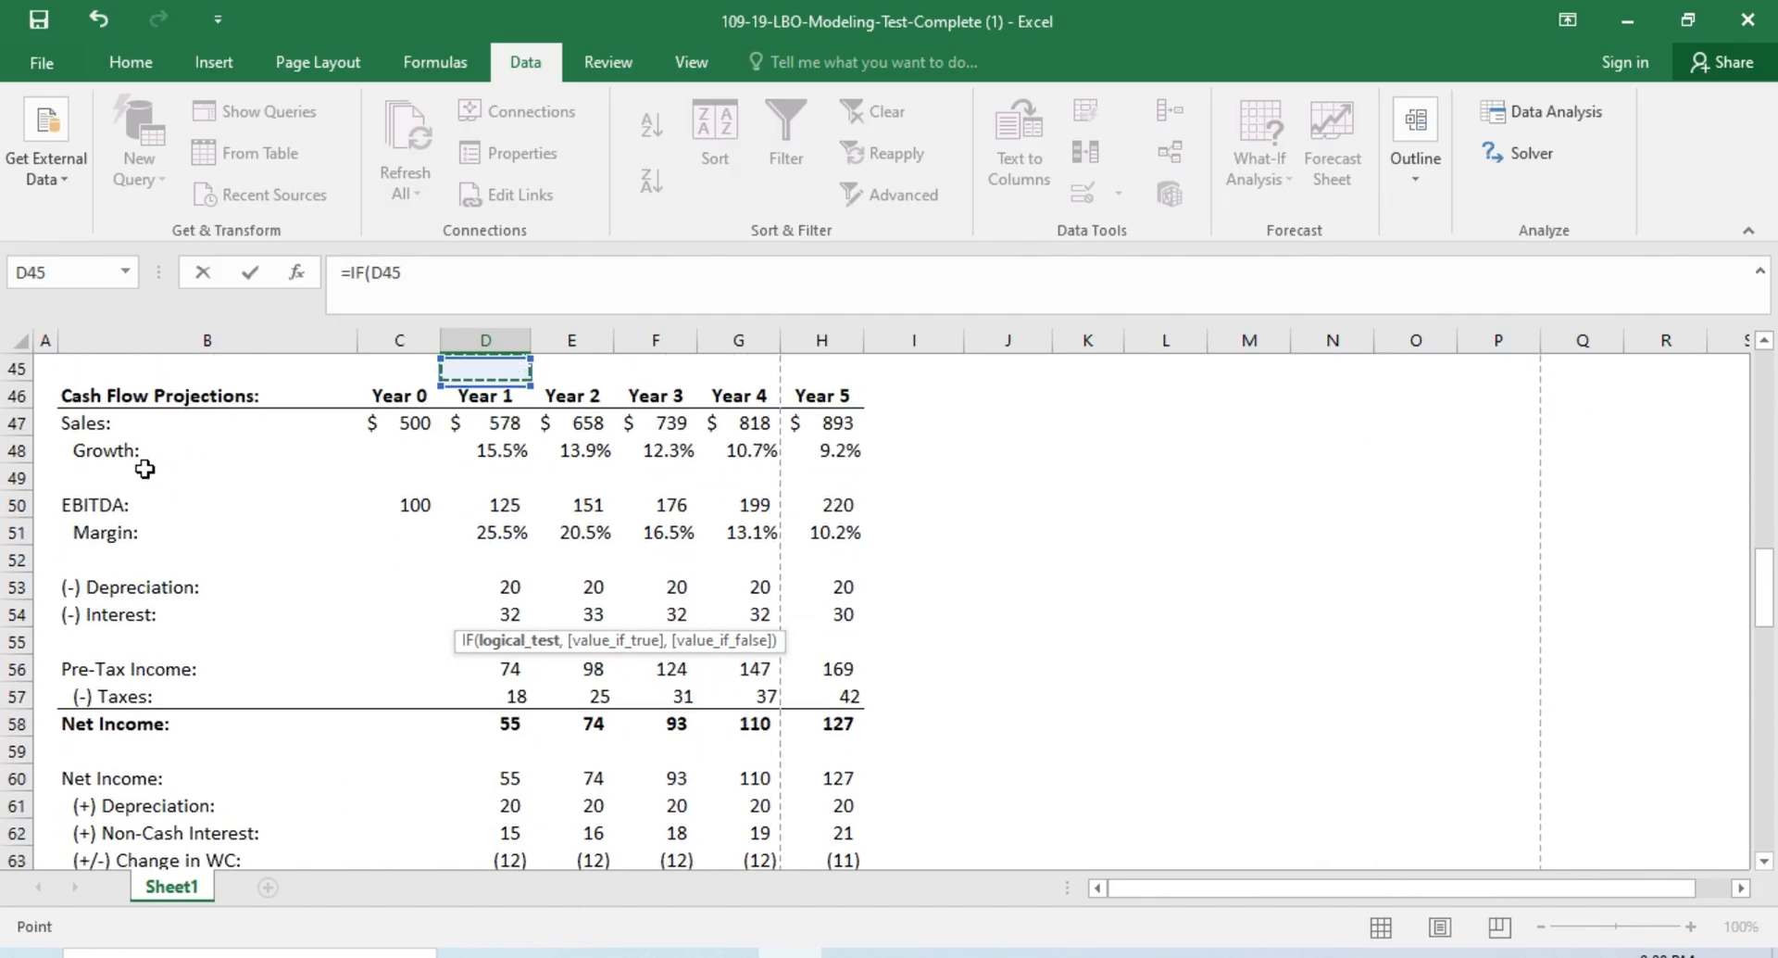
key(Up)
key(Up)
key(Up)
key(Up)
key(Up)
key(Up)
key(Up)
key(Up)
key(Up)
key(Up)
key(Up)
key(Up)
key(Up)
key(Up)
key(Up)
key(Up)
key(Up)
key(Up)
key(Up)
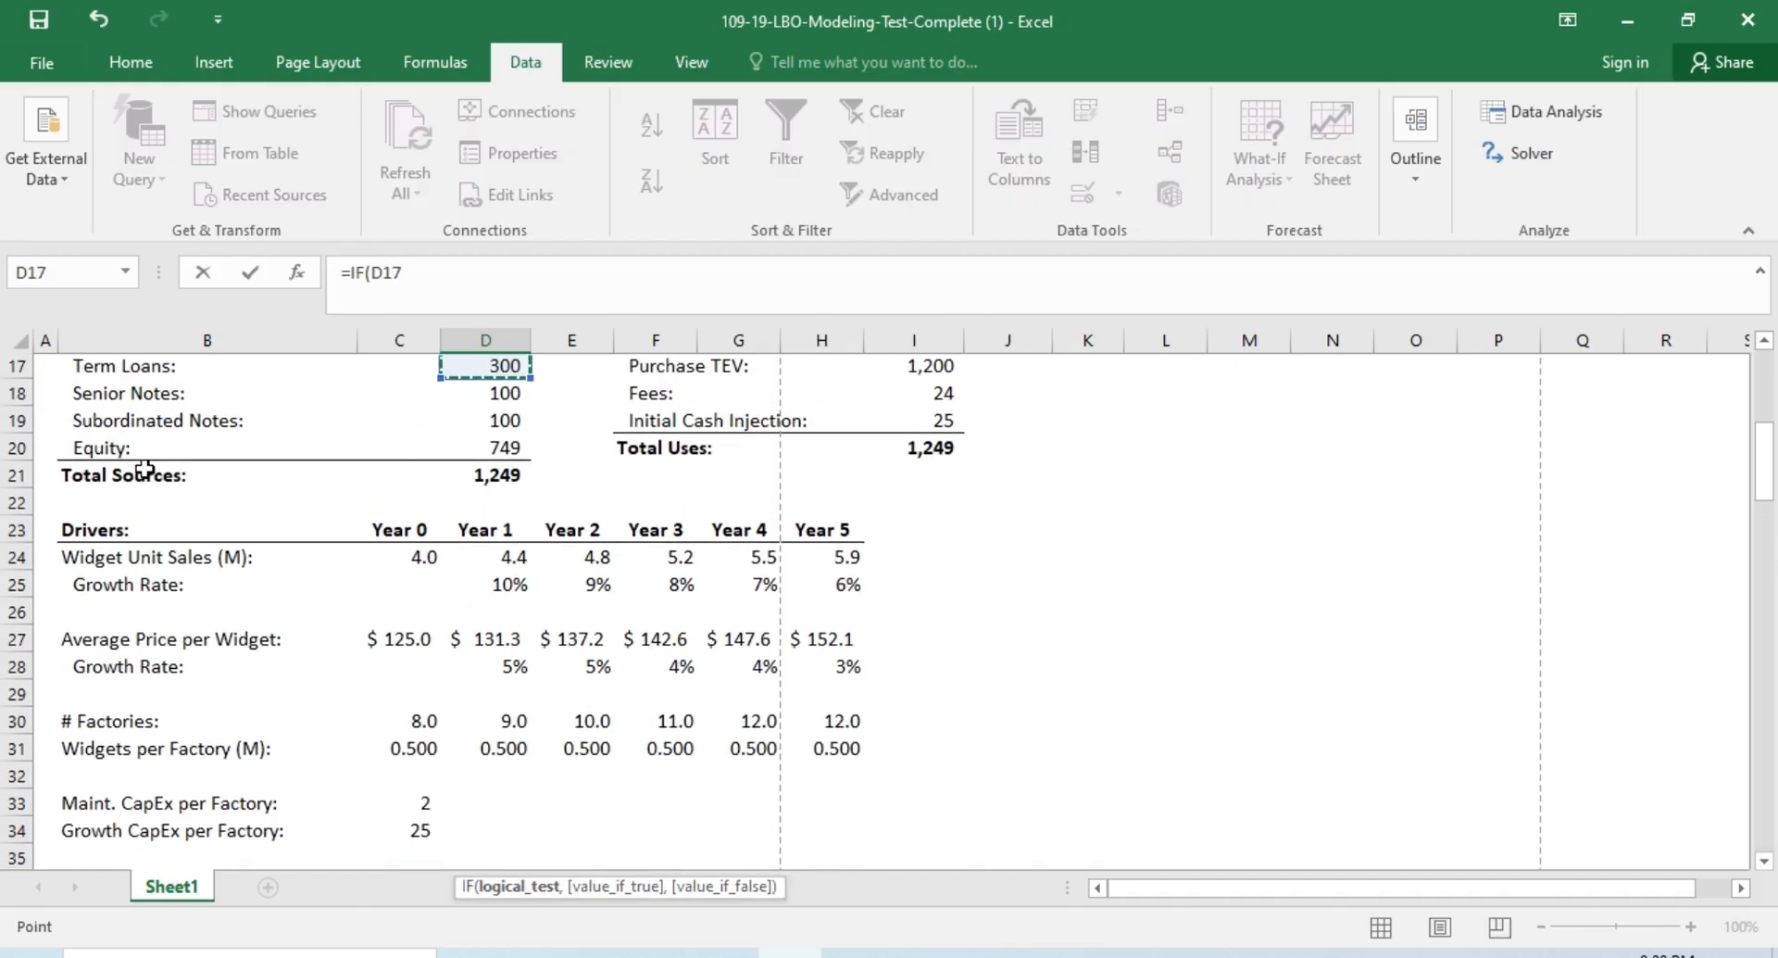
key(Up)
key(Up)
key(Up)
key(Up)
key(Down)
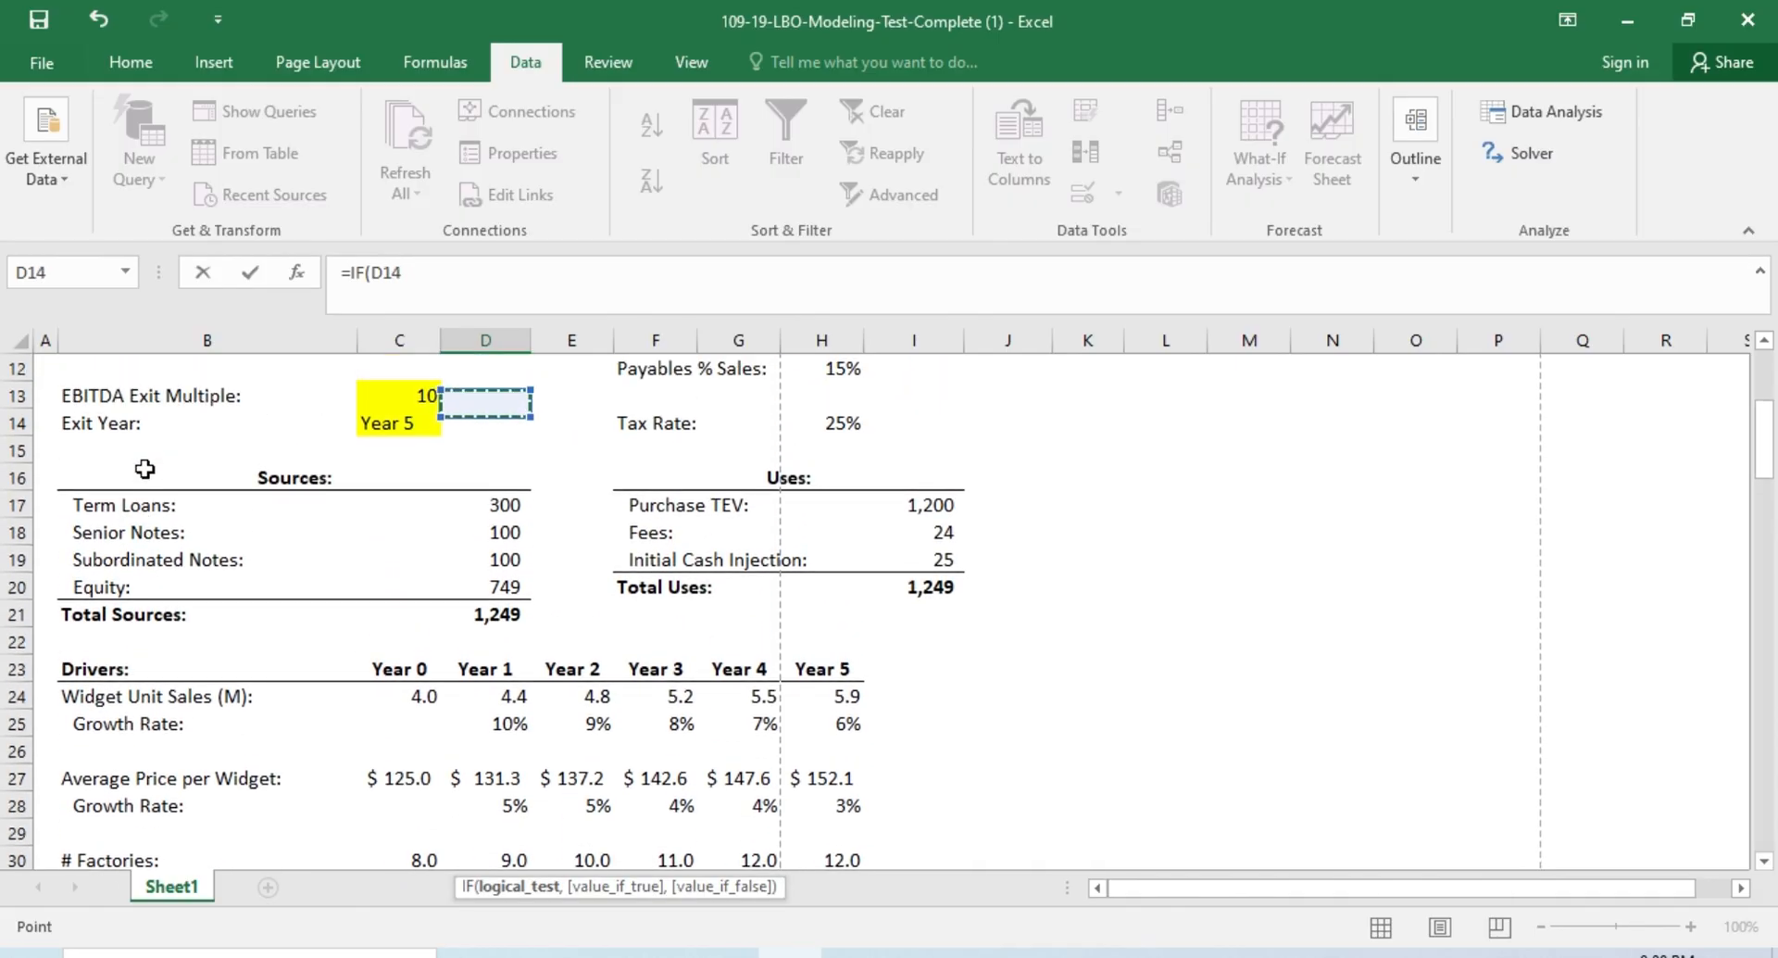
key(Left)
text(=)
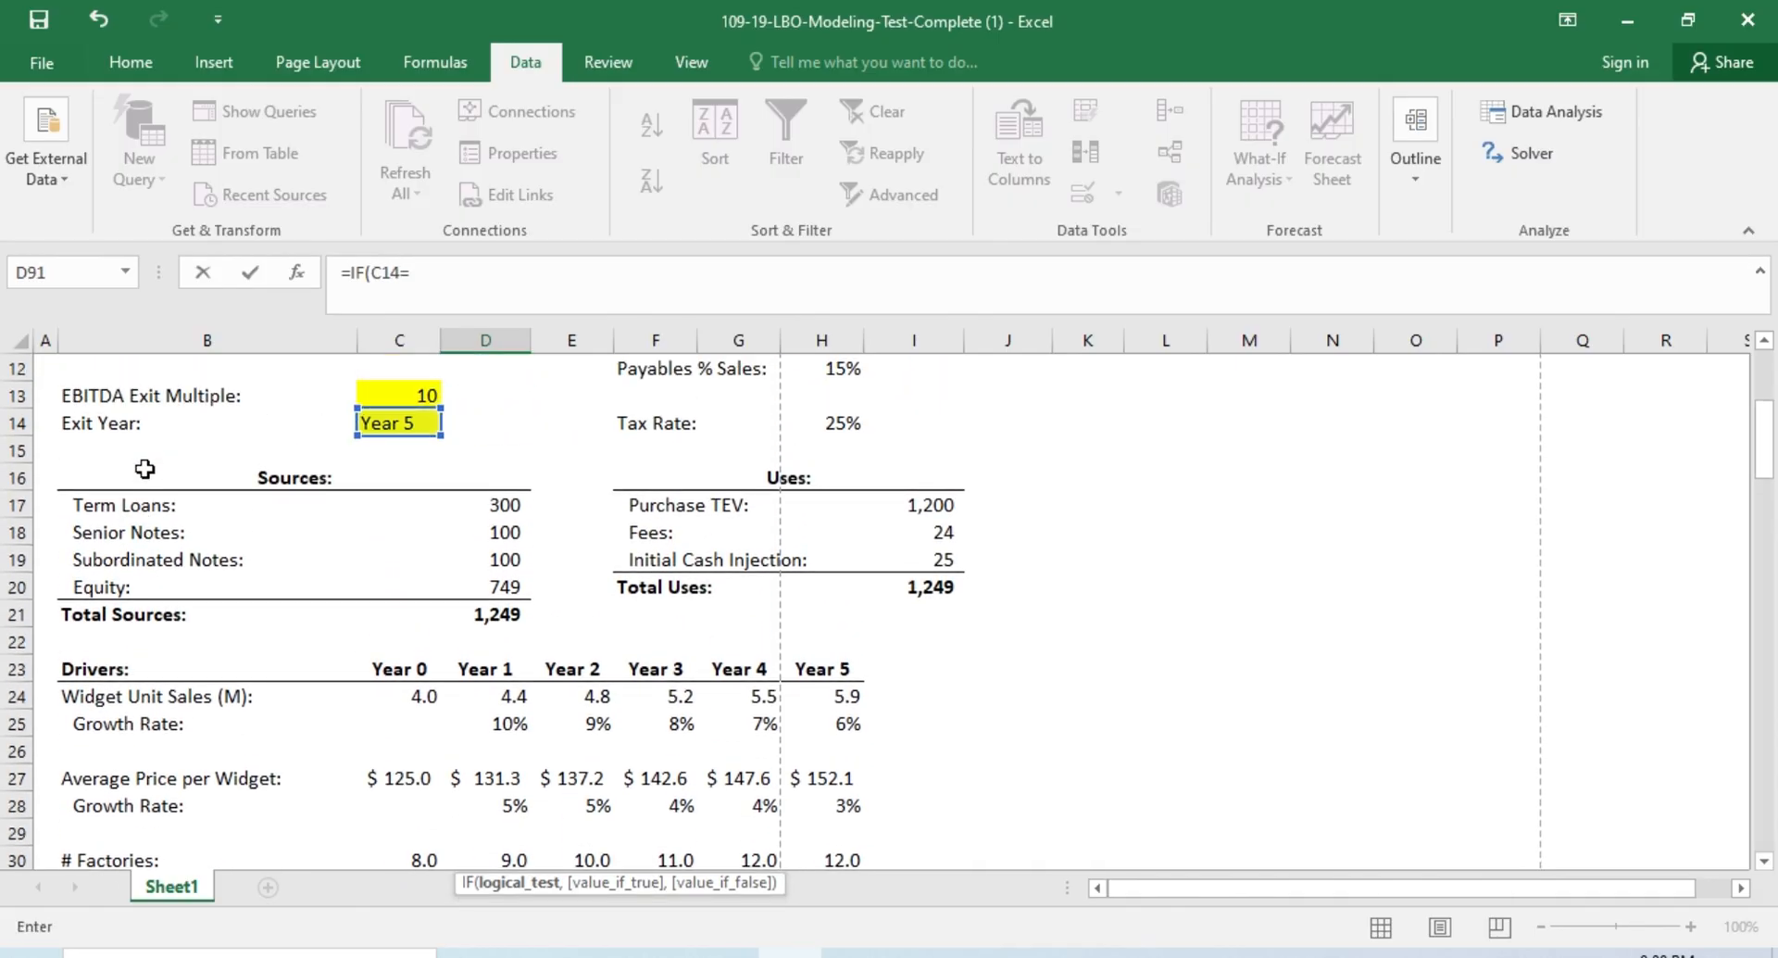
scroll(468, 718, down, 3)
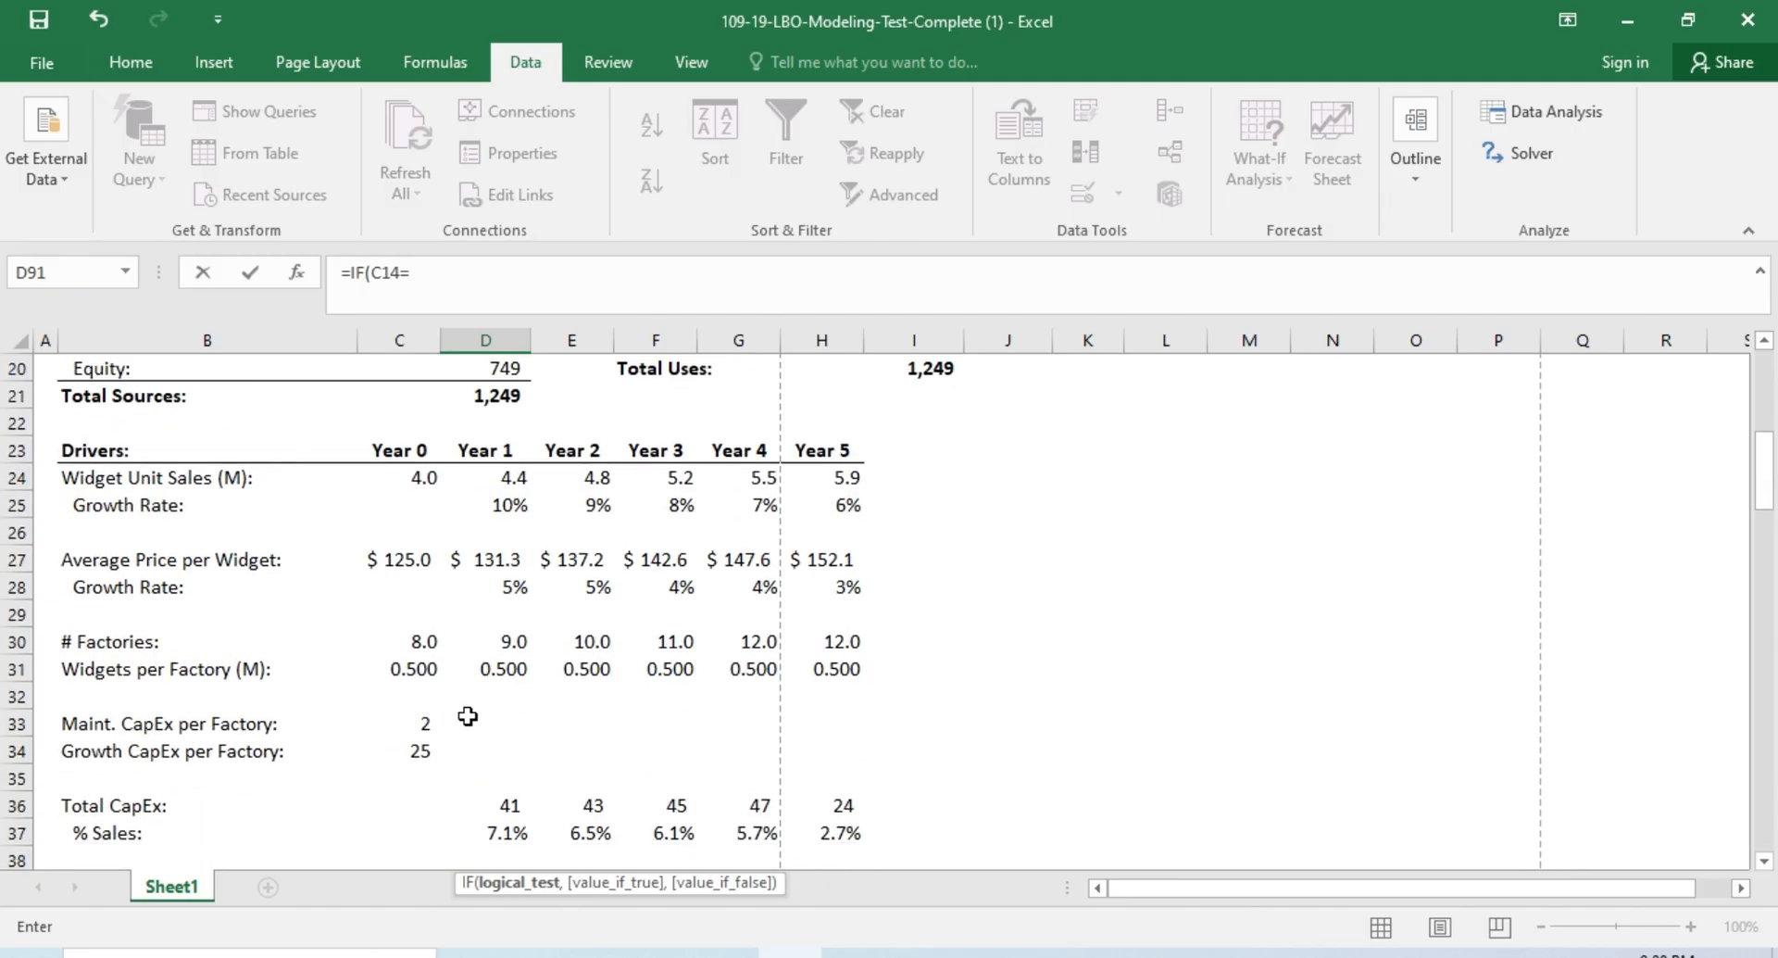
scroll(468, 718, down, 6)
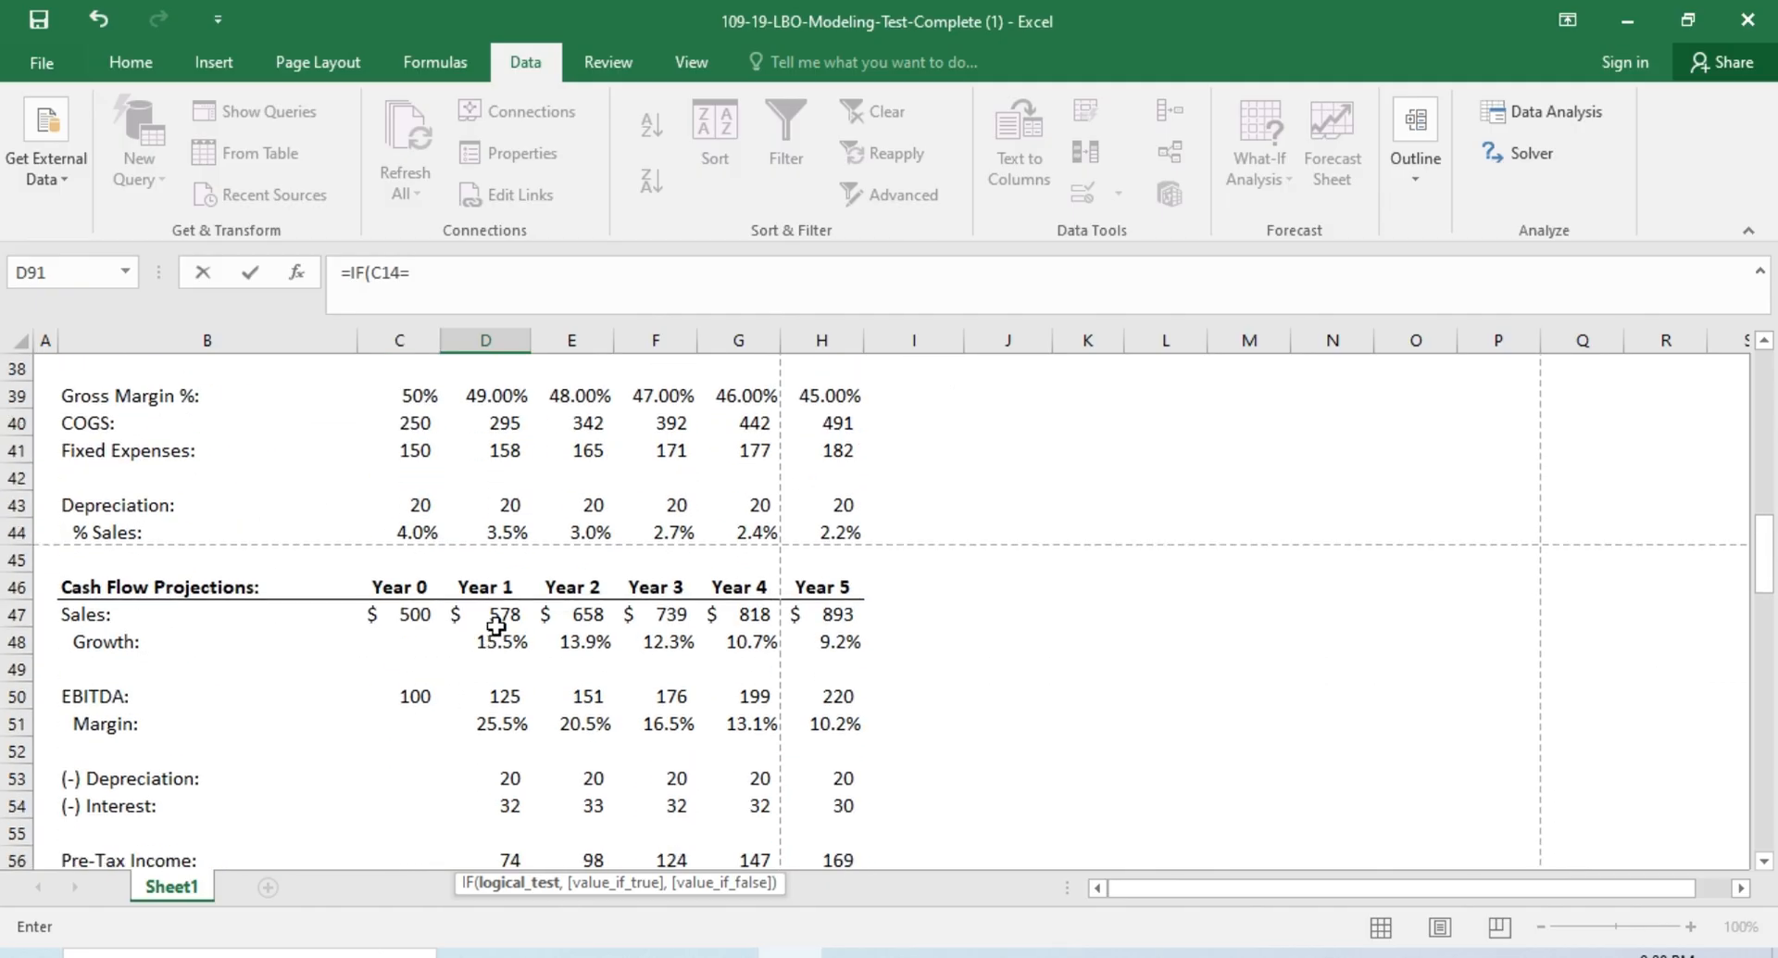
click(500, 586)
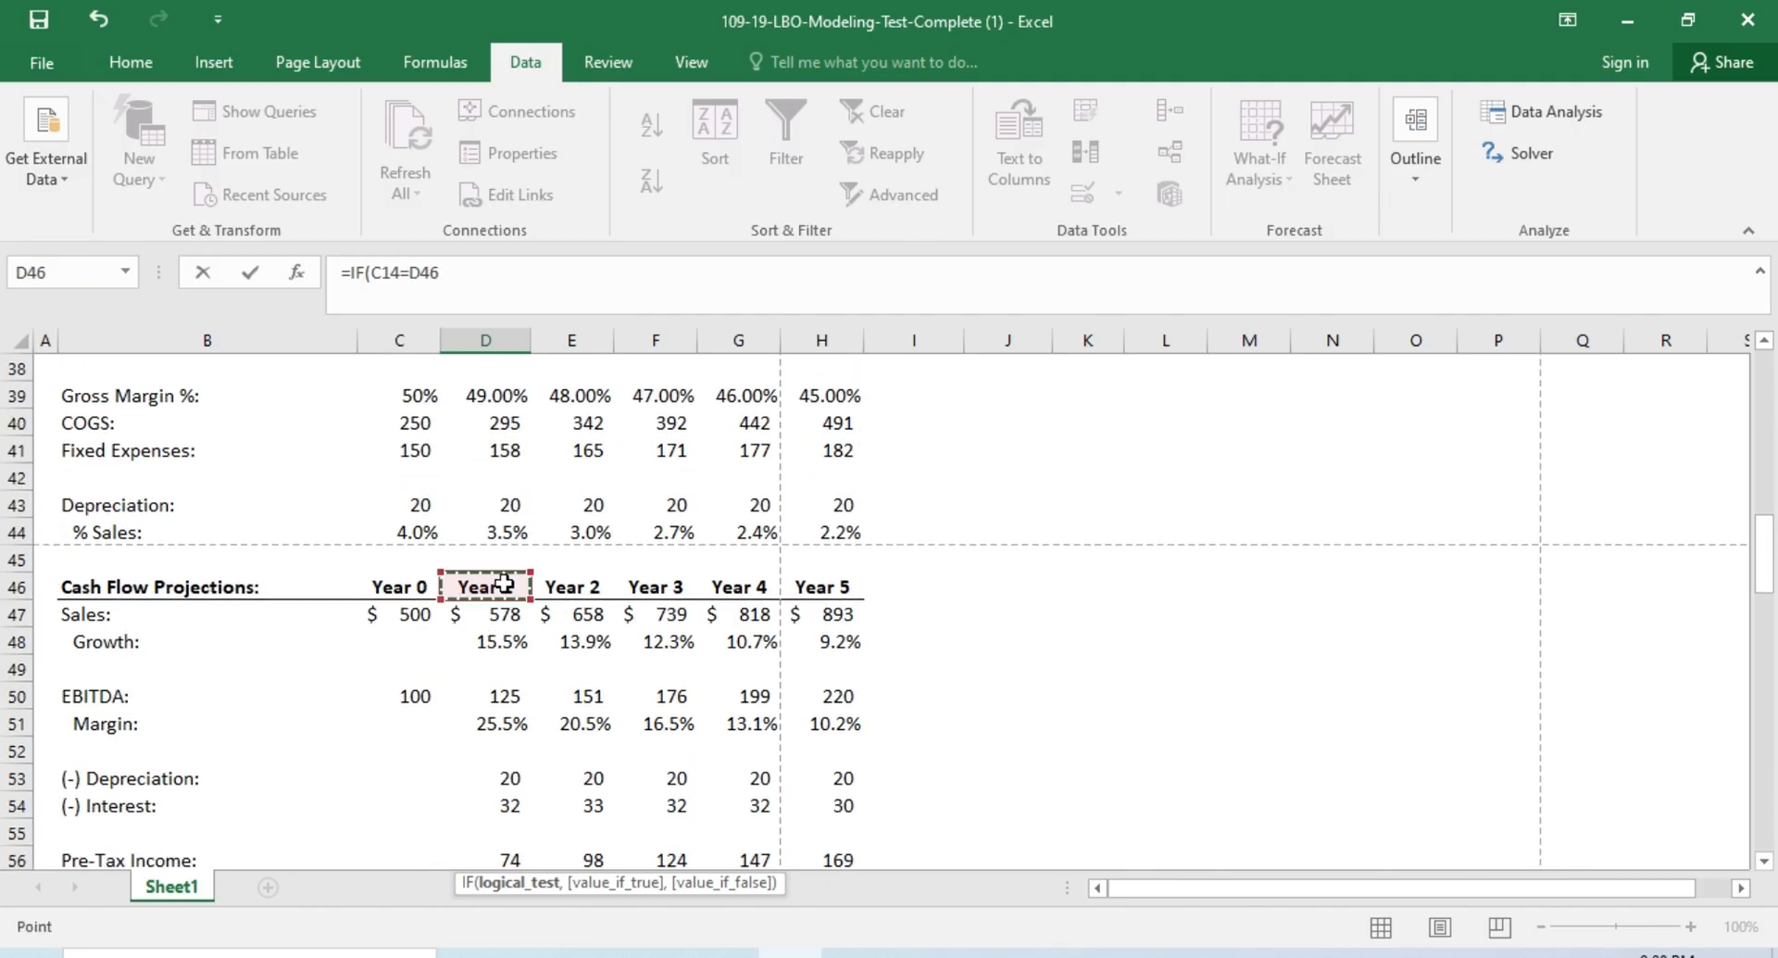
text(,)
click(511, 696)
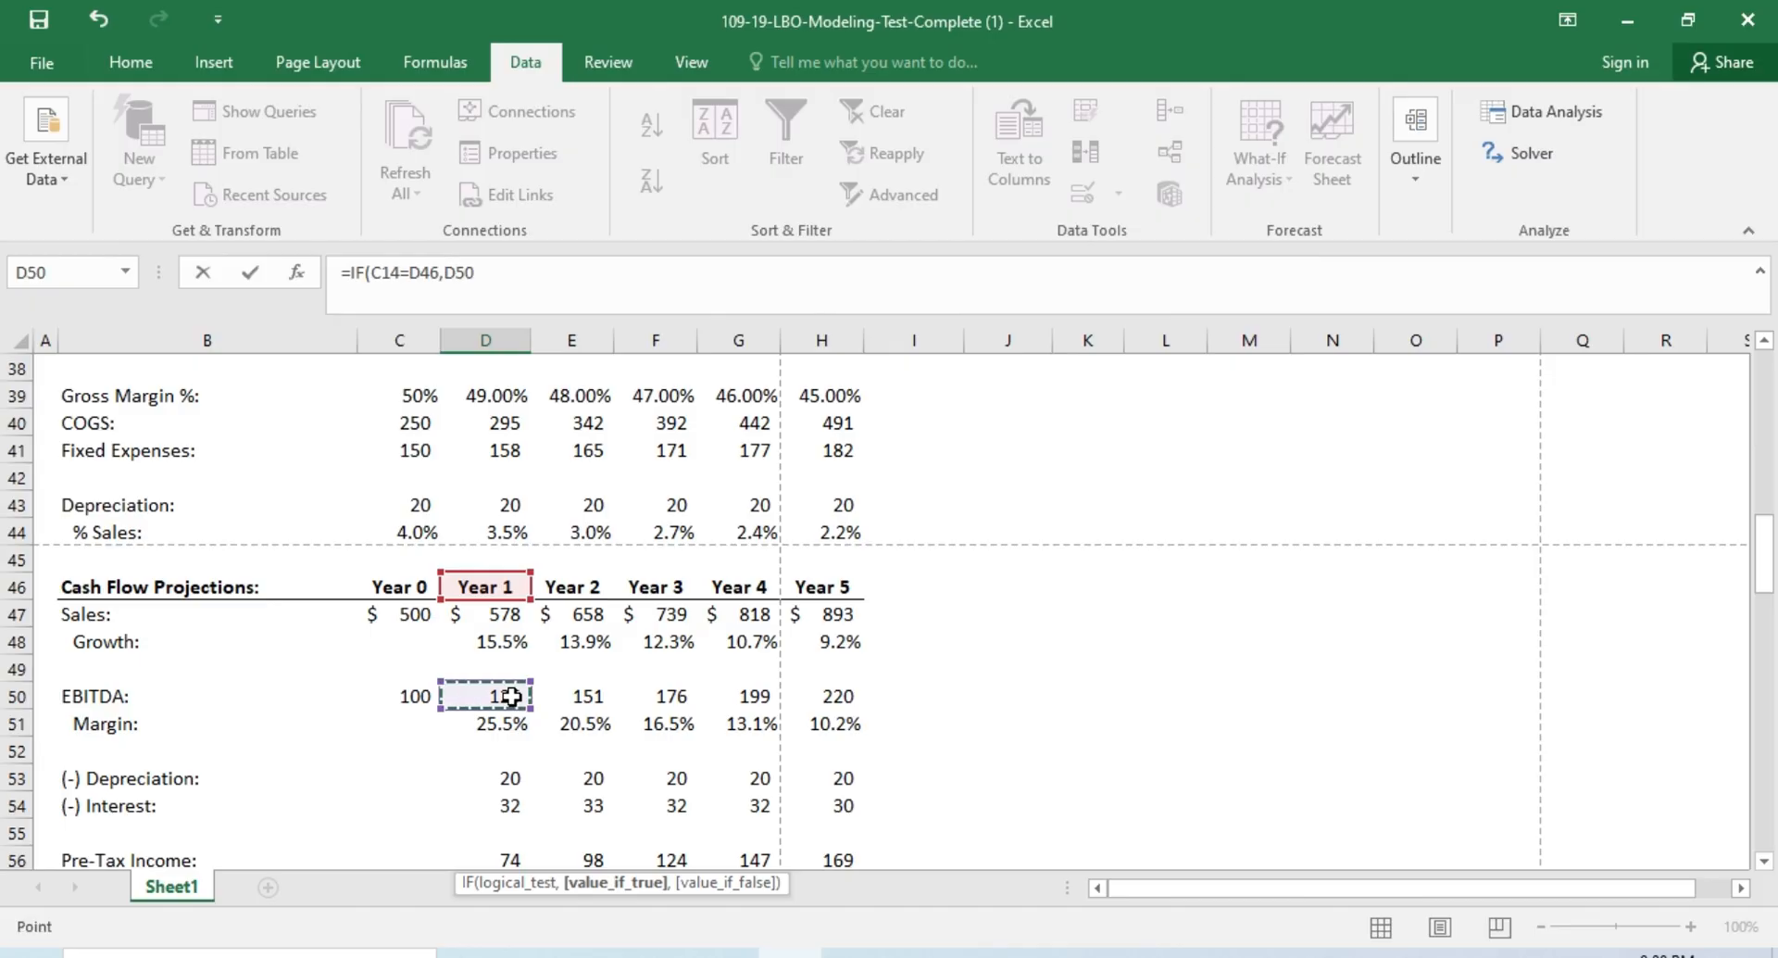
text(*)
scroll(511, 695, up, 12)
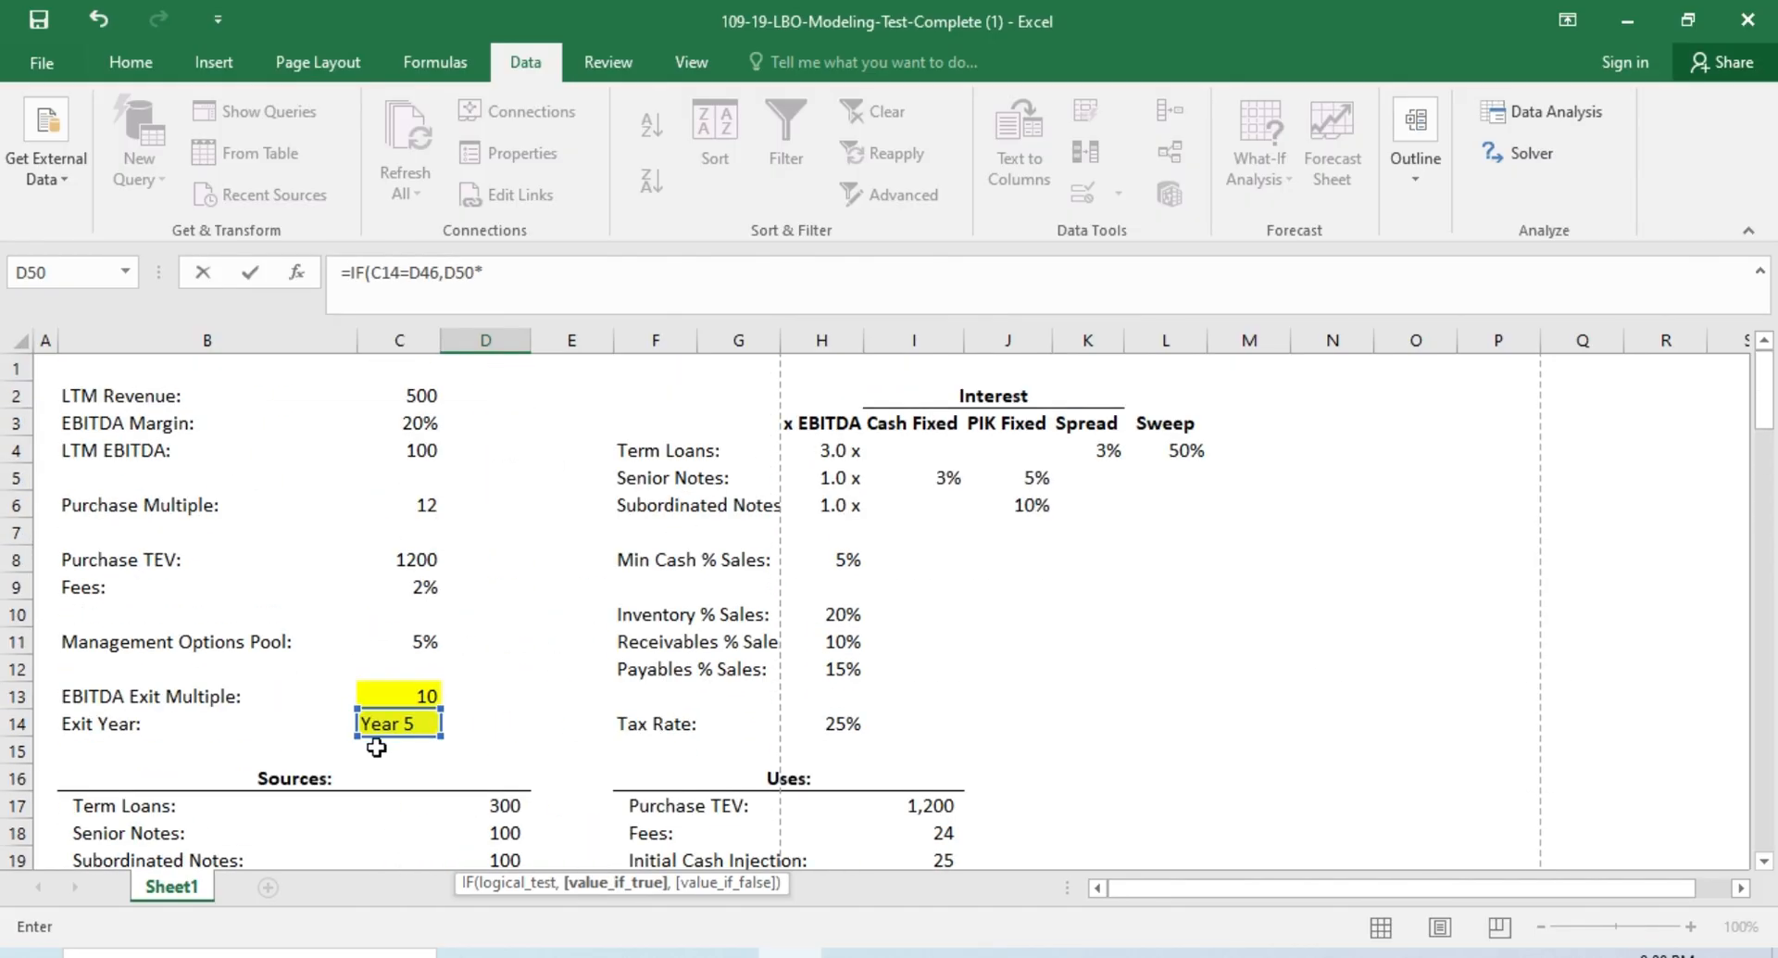
click(399, 696)
text(,)
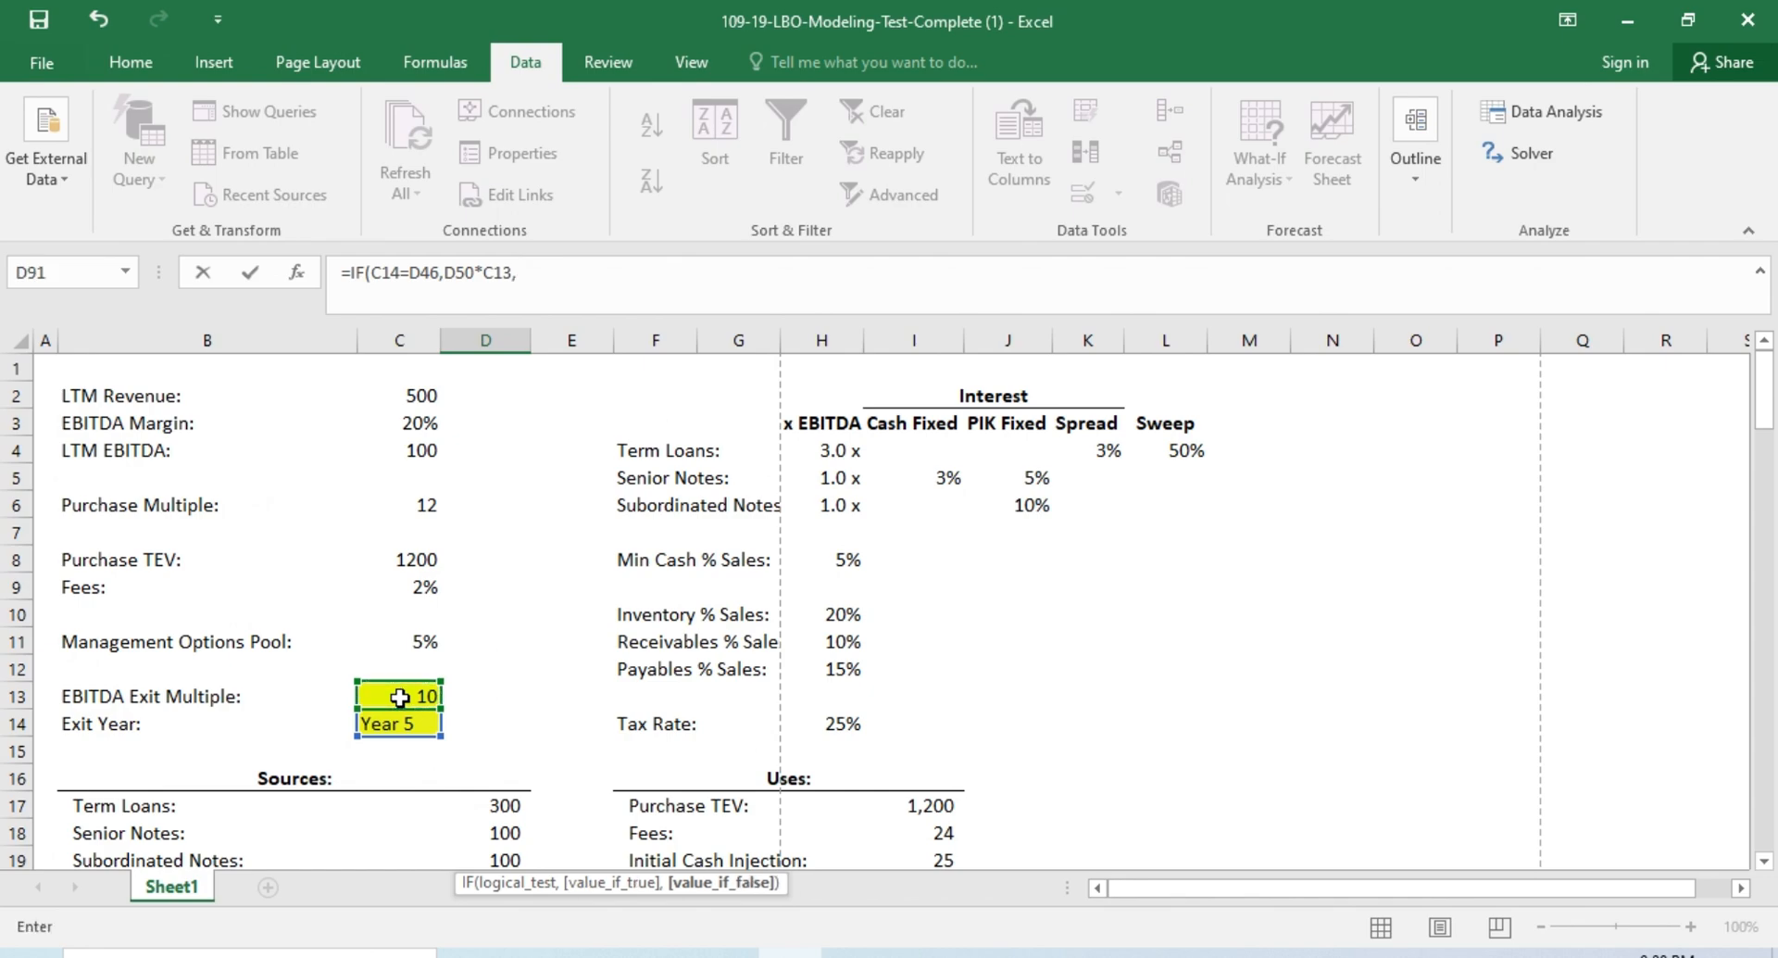
text(0))
key(Return)
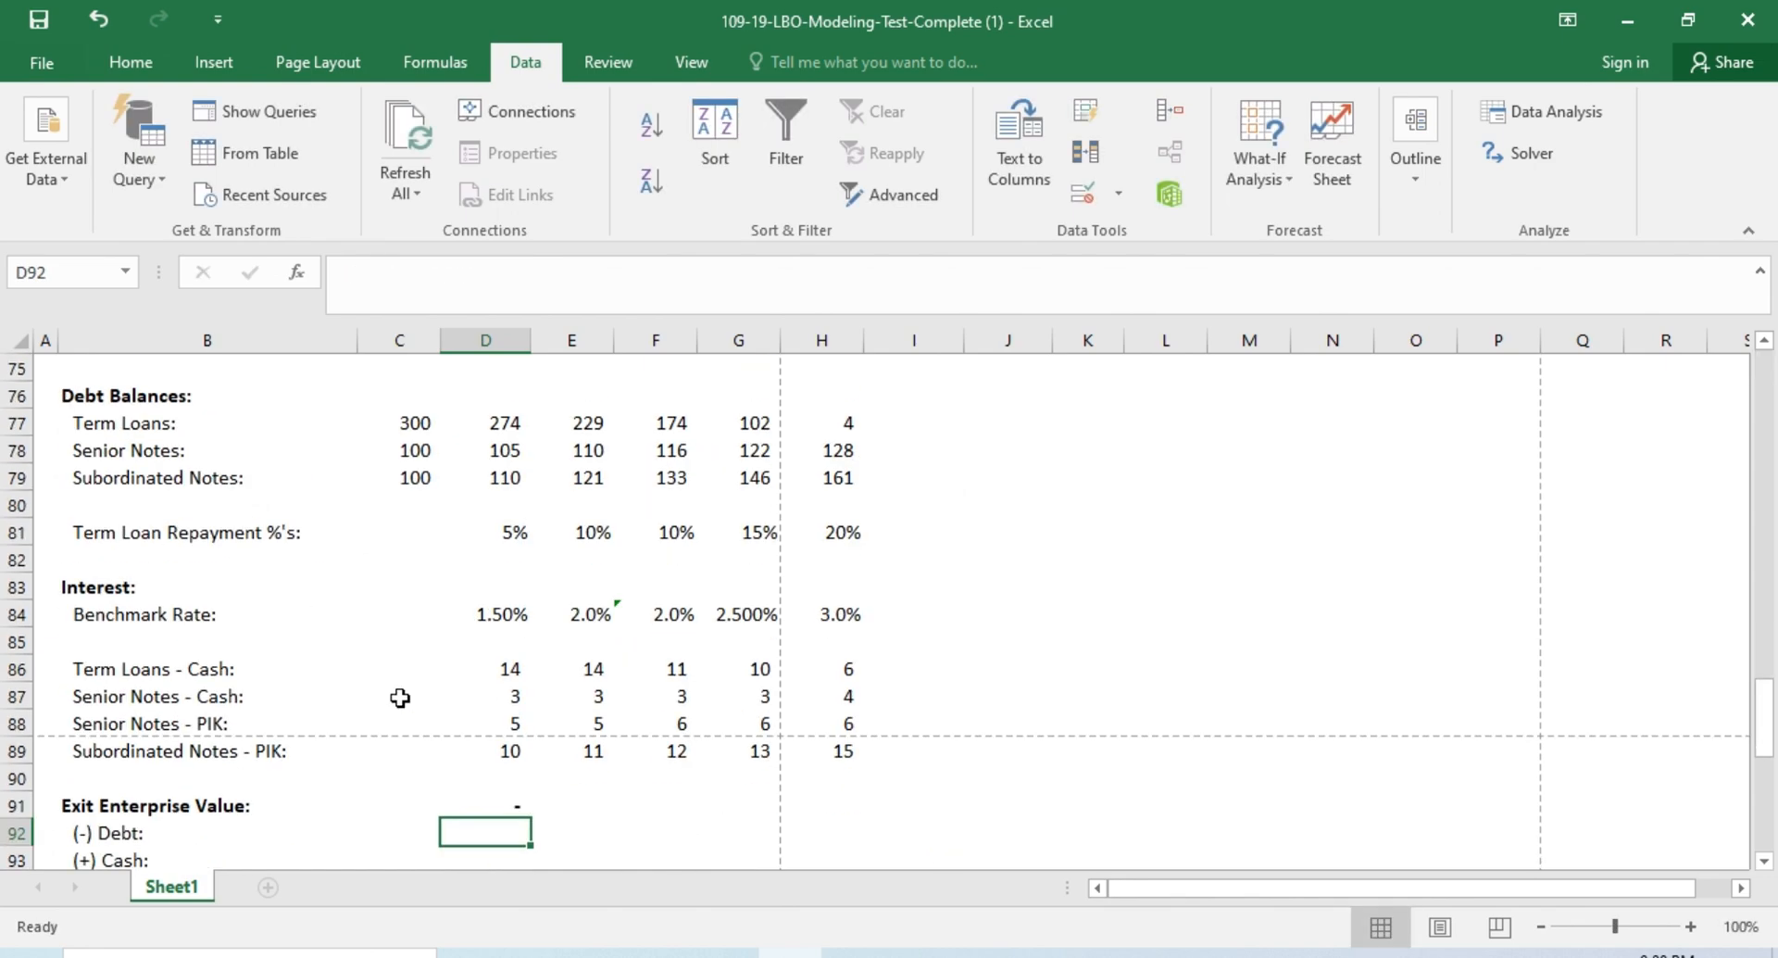
Step: Copy the Exit Enterprise Value formula from D91 across E91:H91
key(Up)
key(ctrl+c)
key(Right)
key(shift+Right)
key(shift+Right)
key(shift+Right)
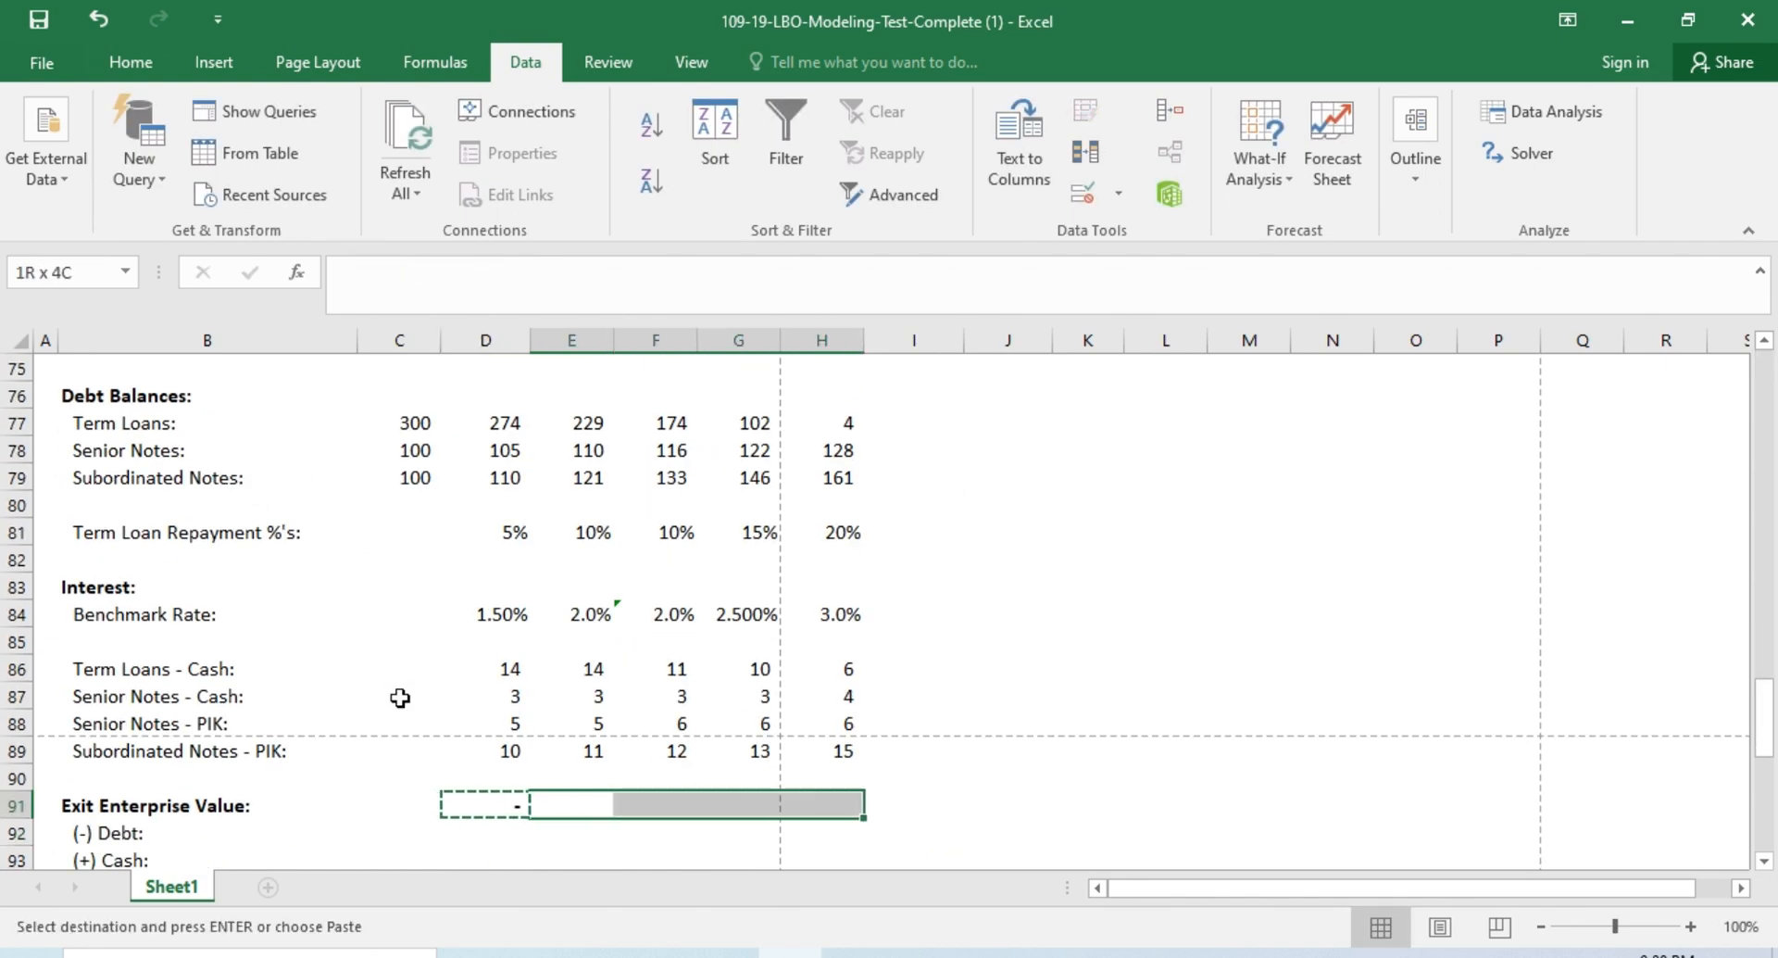
key(Return)
Step: Make the exit year reference in the D91 formula absolute as $C$14
key(Left)
key(F2)
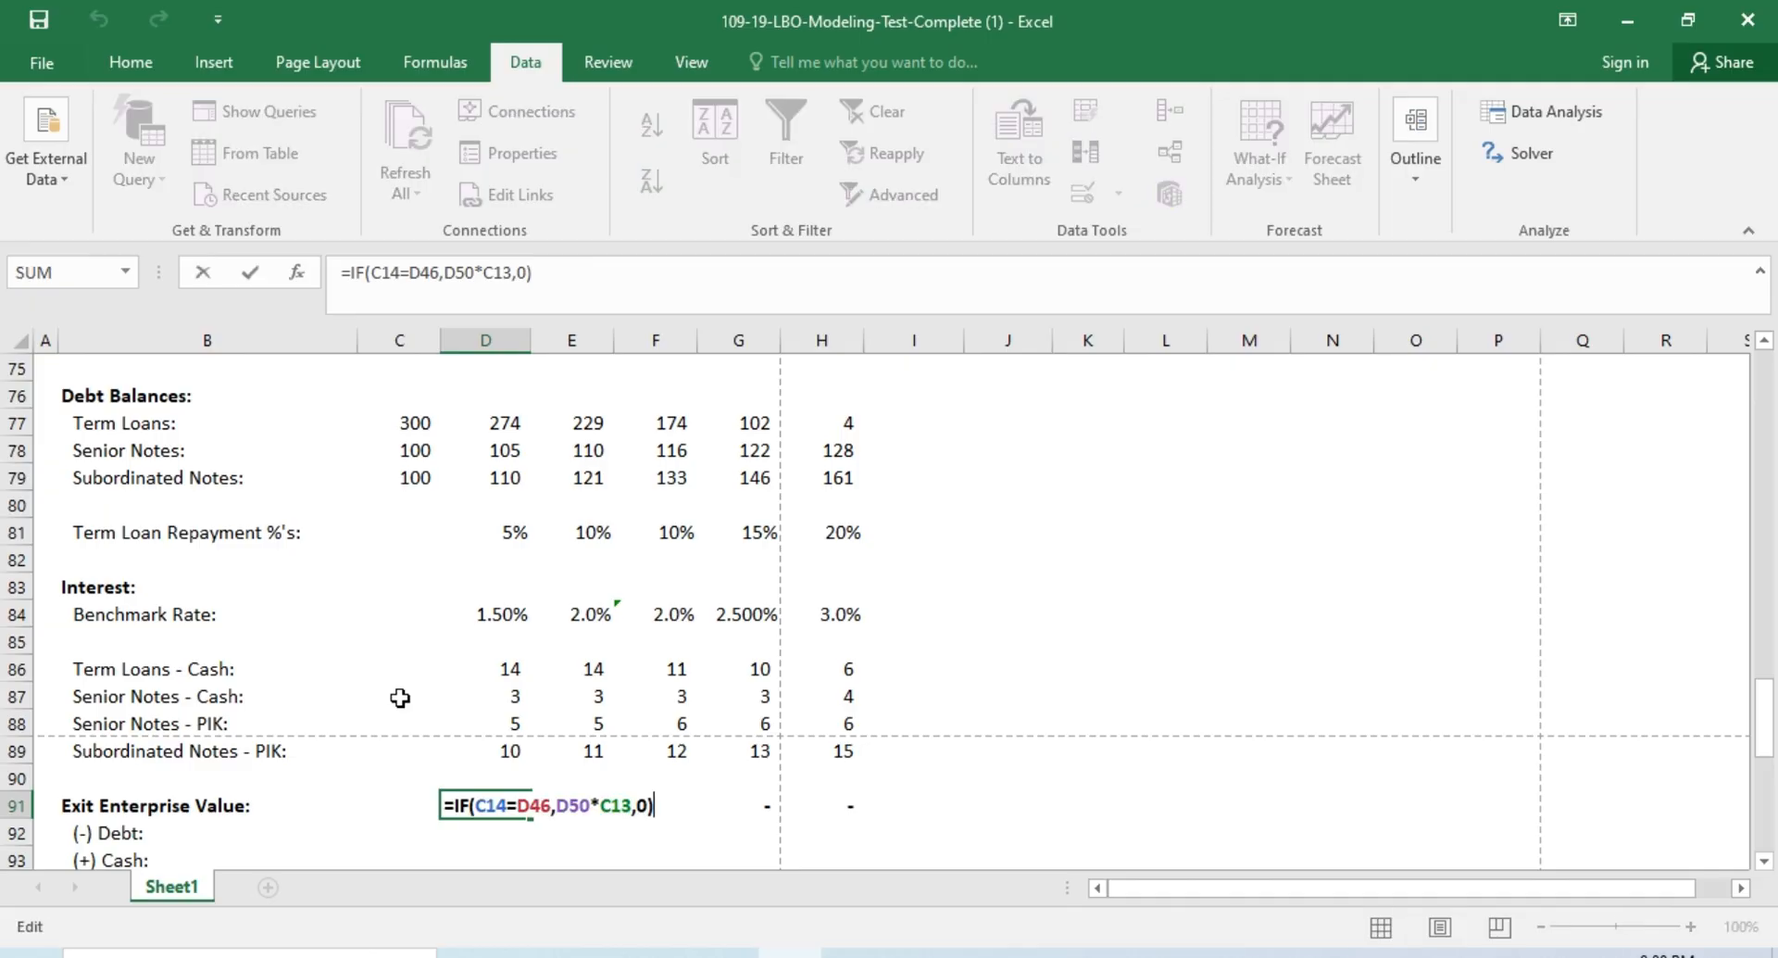
key(Left)
key(Left)
key(Left)
key(Left)
key(Left)
key(Left)
key(Left)
key(Left)
key(Left)
key(Left)
key(Left)
key(Left)
key(Left)
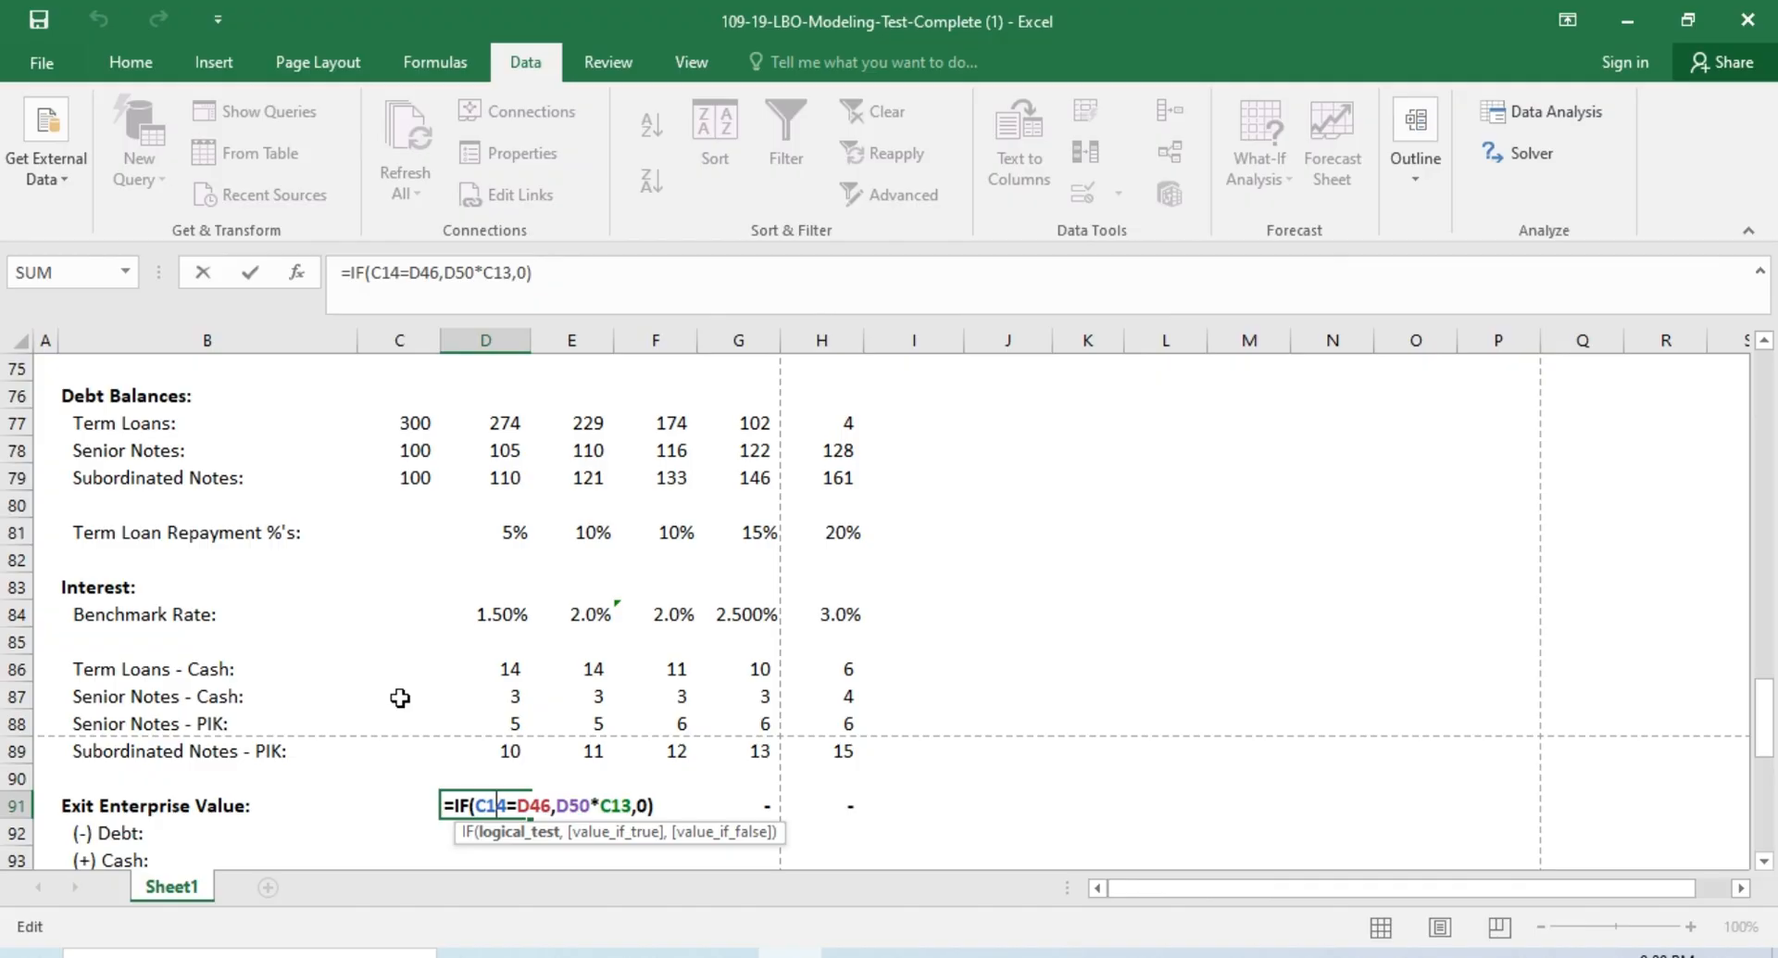
key(F4)
key(Return)
Step: Copy the D91 formula with the absolute $C$14 reference across the row to H91
key(Up)
key(ctrl+c)
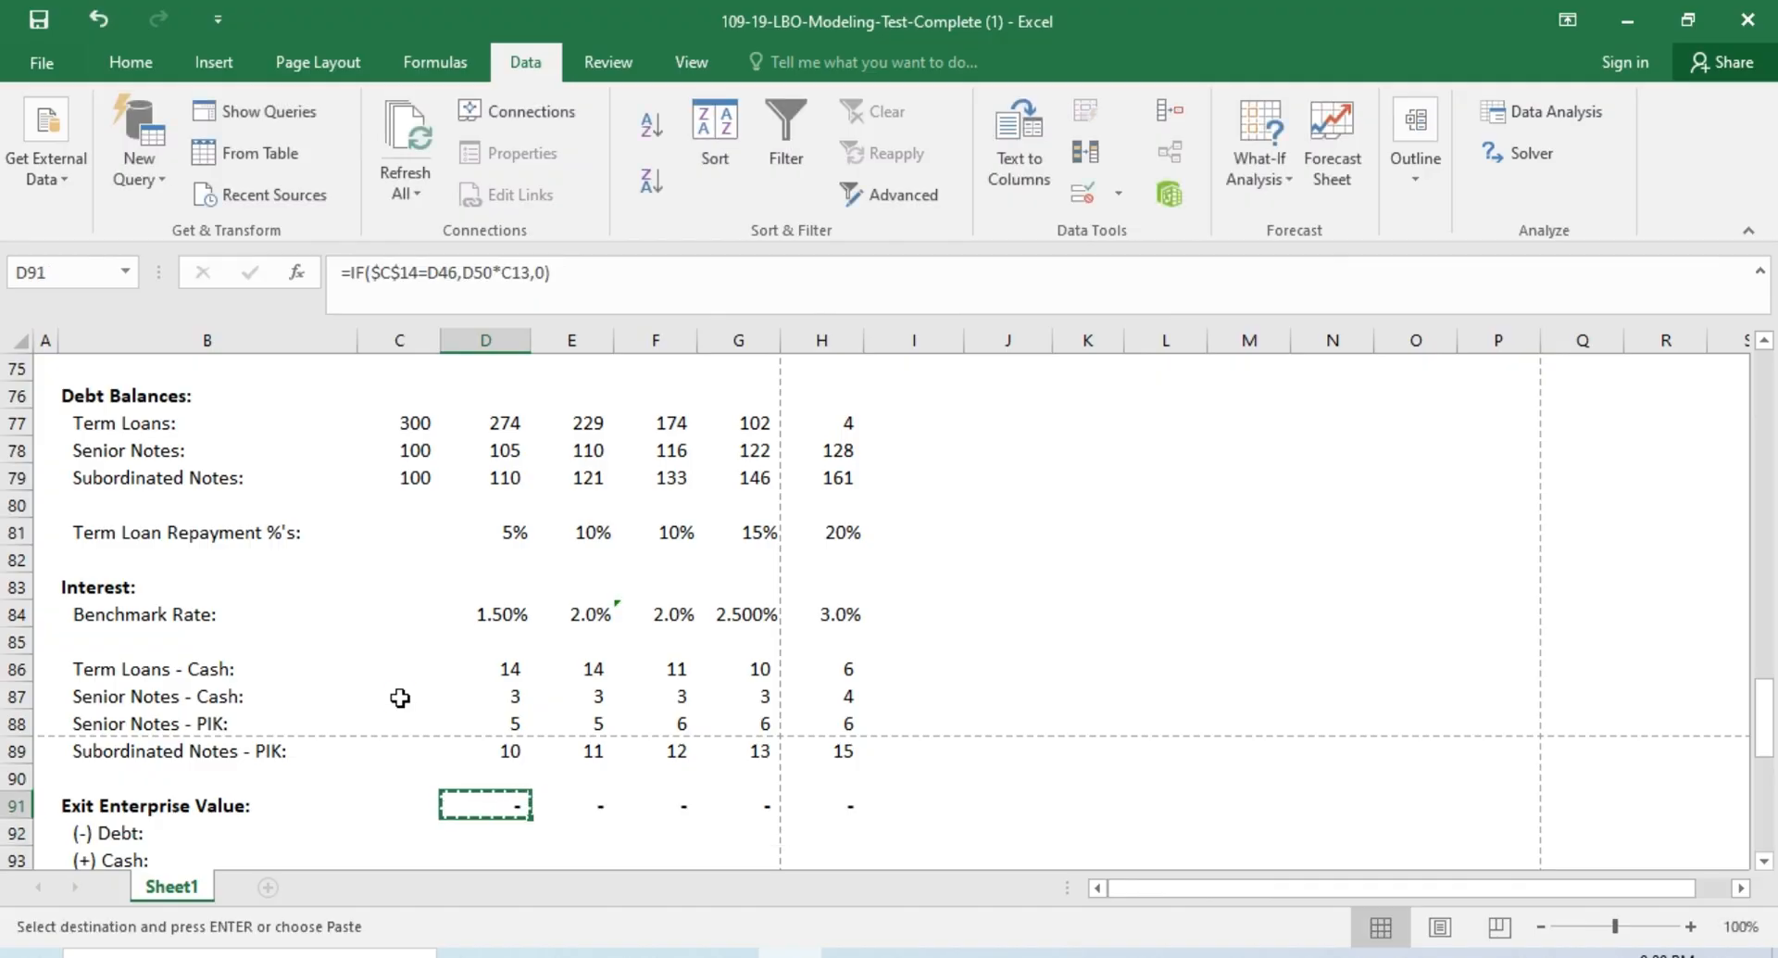
key(shift+Right)
key(shift+Right)
key(shift+Right)
key(shift+Right)
key(Return)
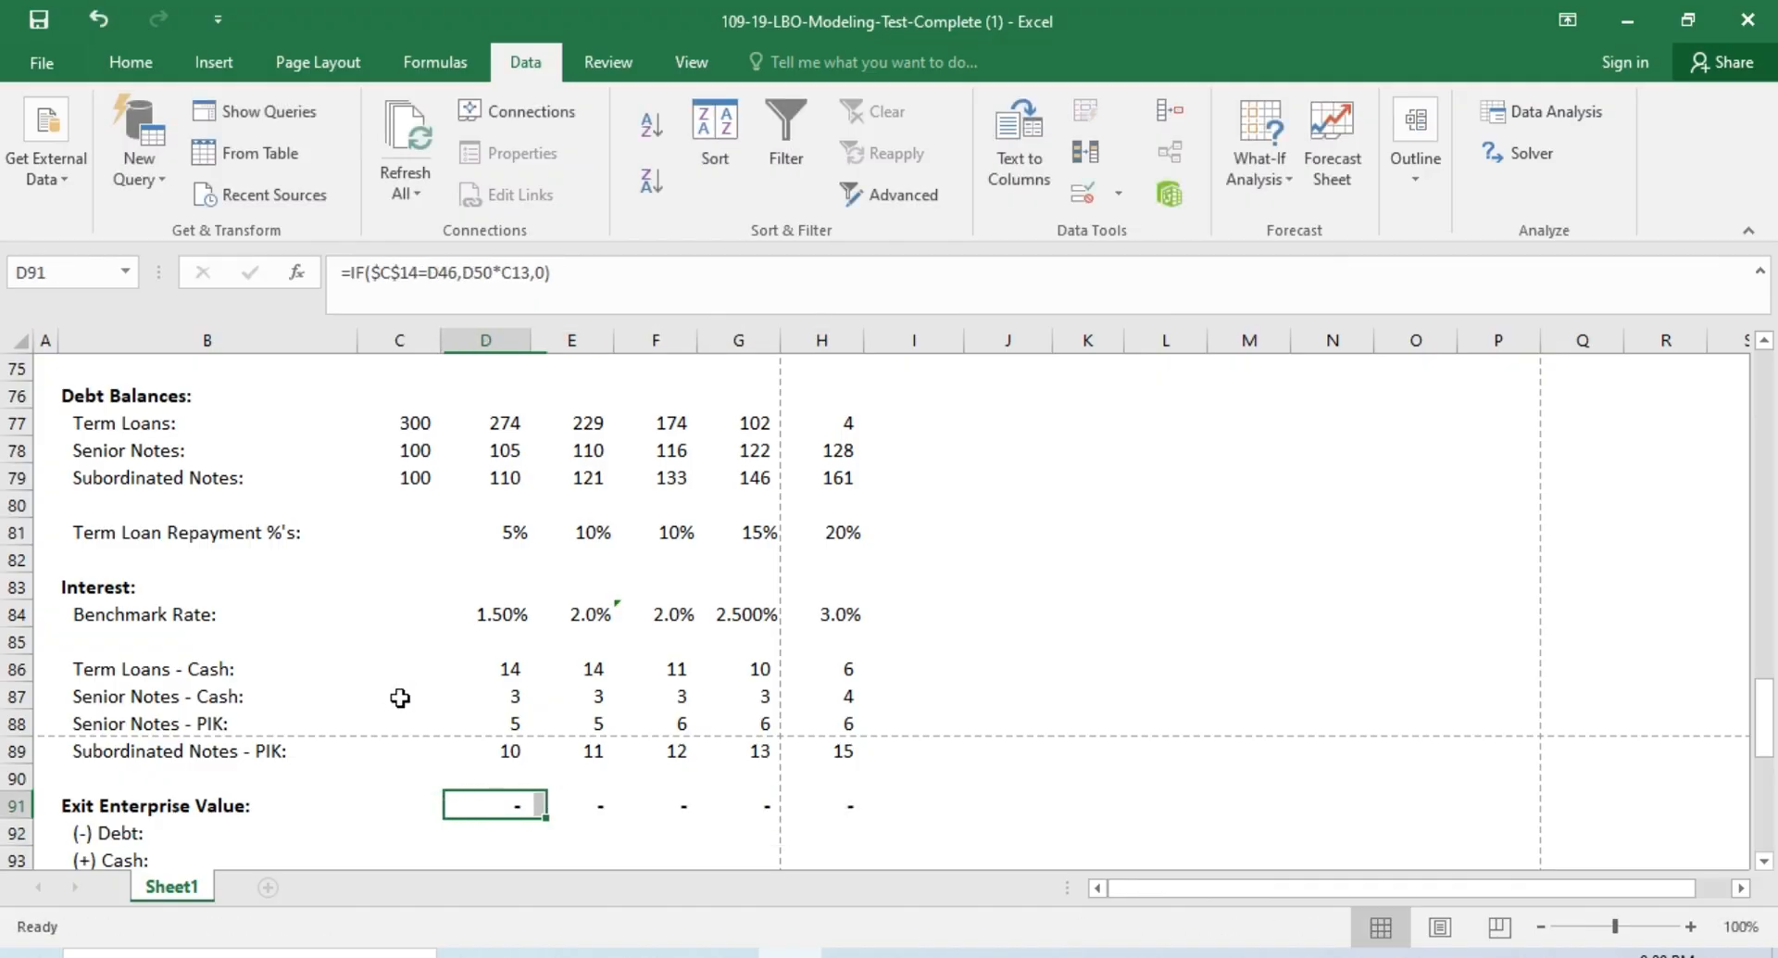
key(ctrl+c)
key(Right)
key(shift+Right)
key(shift+Right)
key(shift+Right)
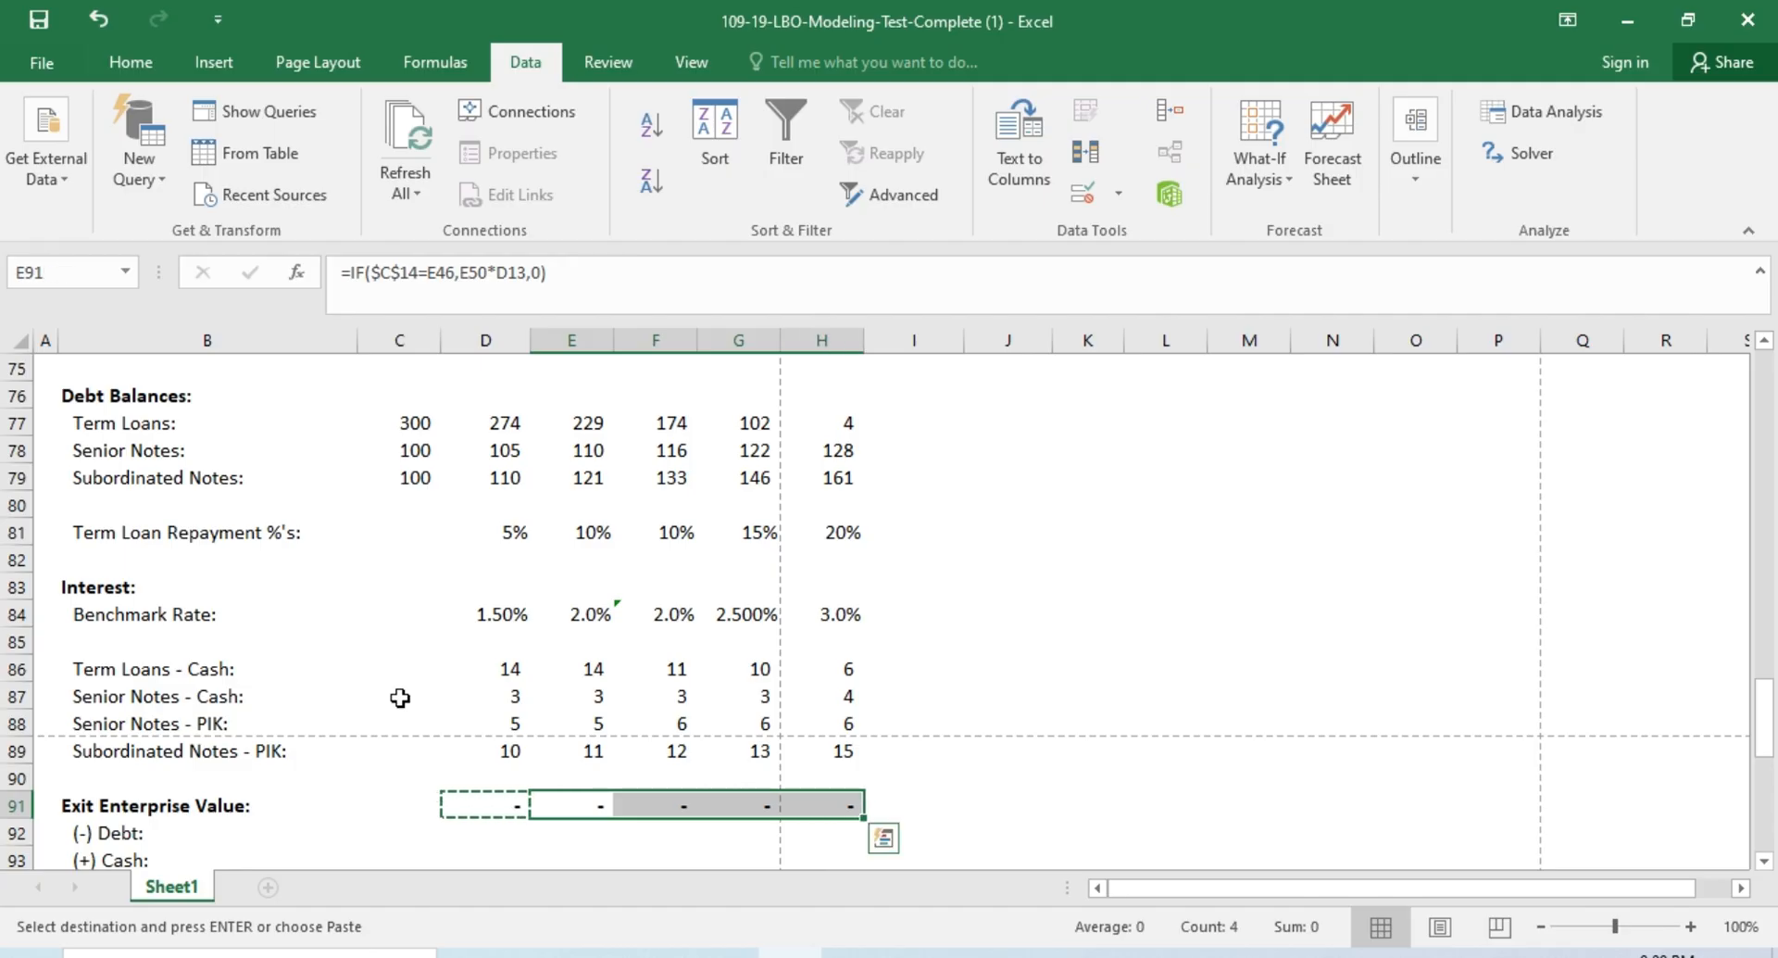
key(ctrl+v)
key(Left)
key(Escape)
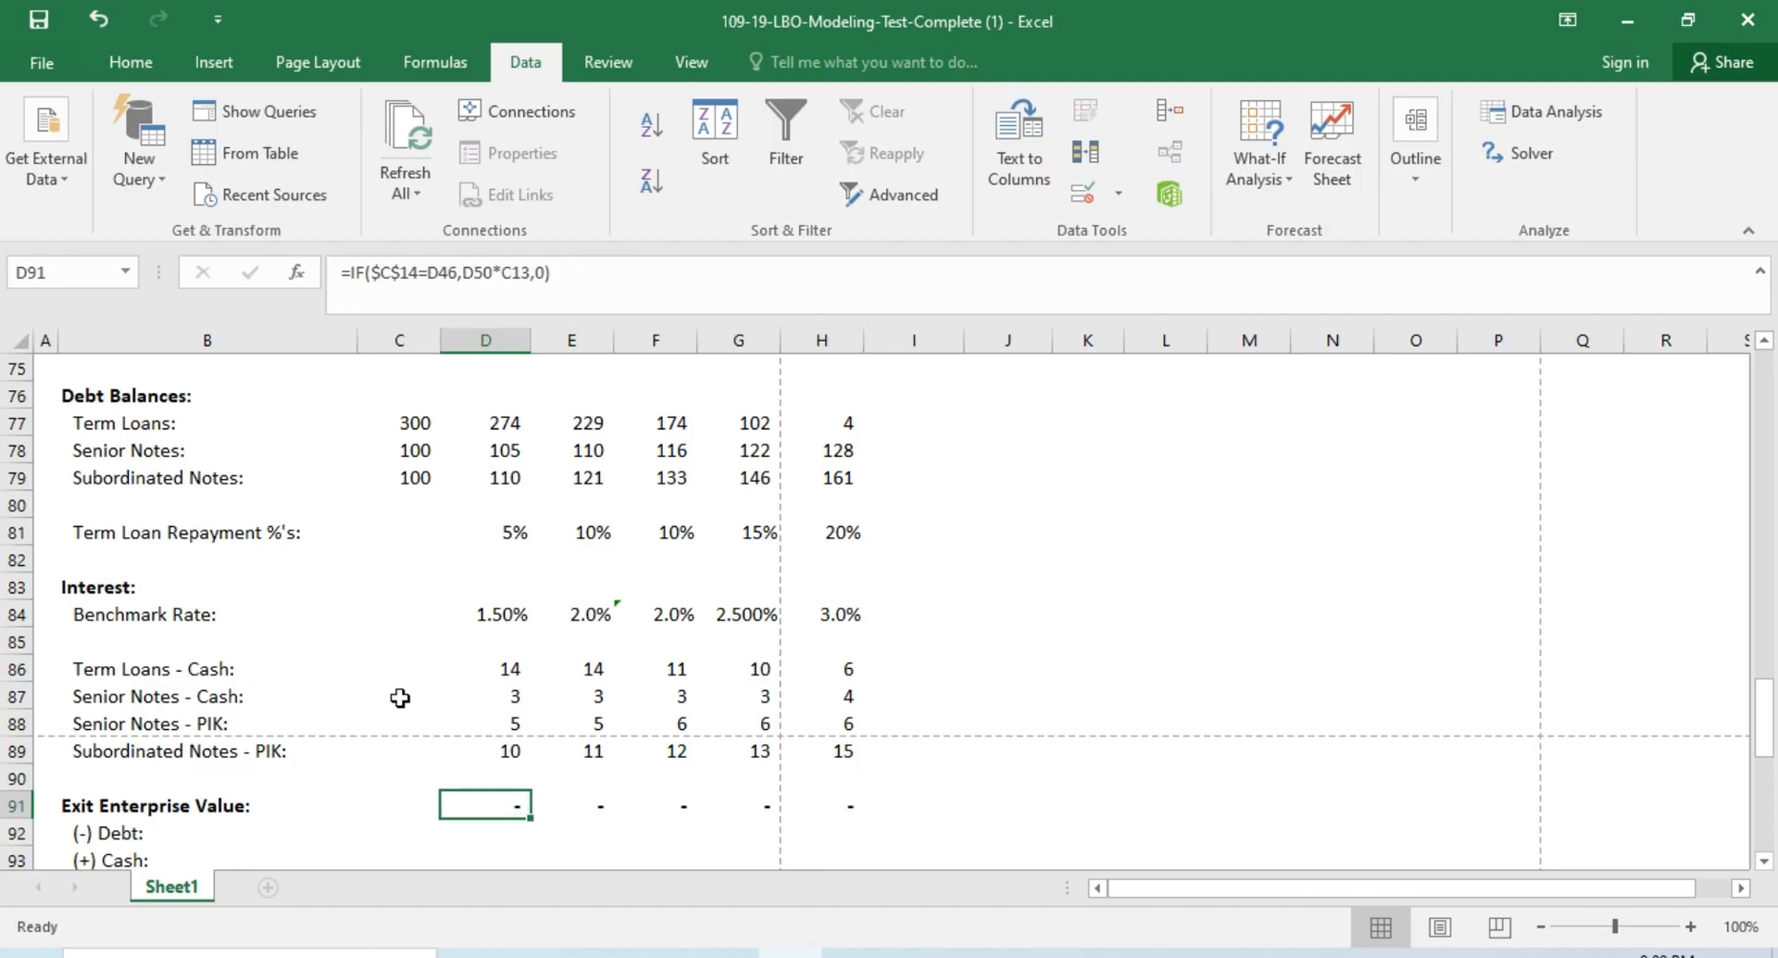
Step: Make the exit multiple reference in D91 absolute, giving =IF($C$14=D46,D50*$C$13,0)
key(F2)
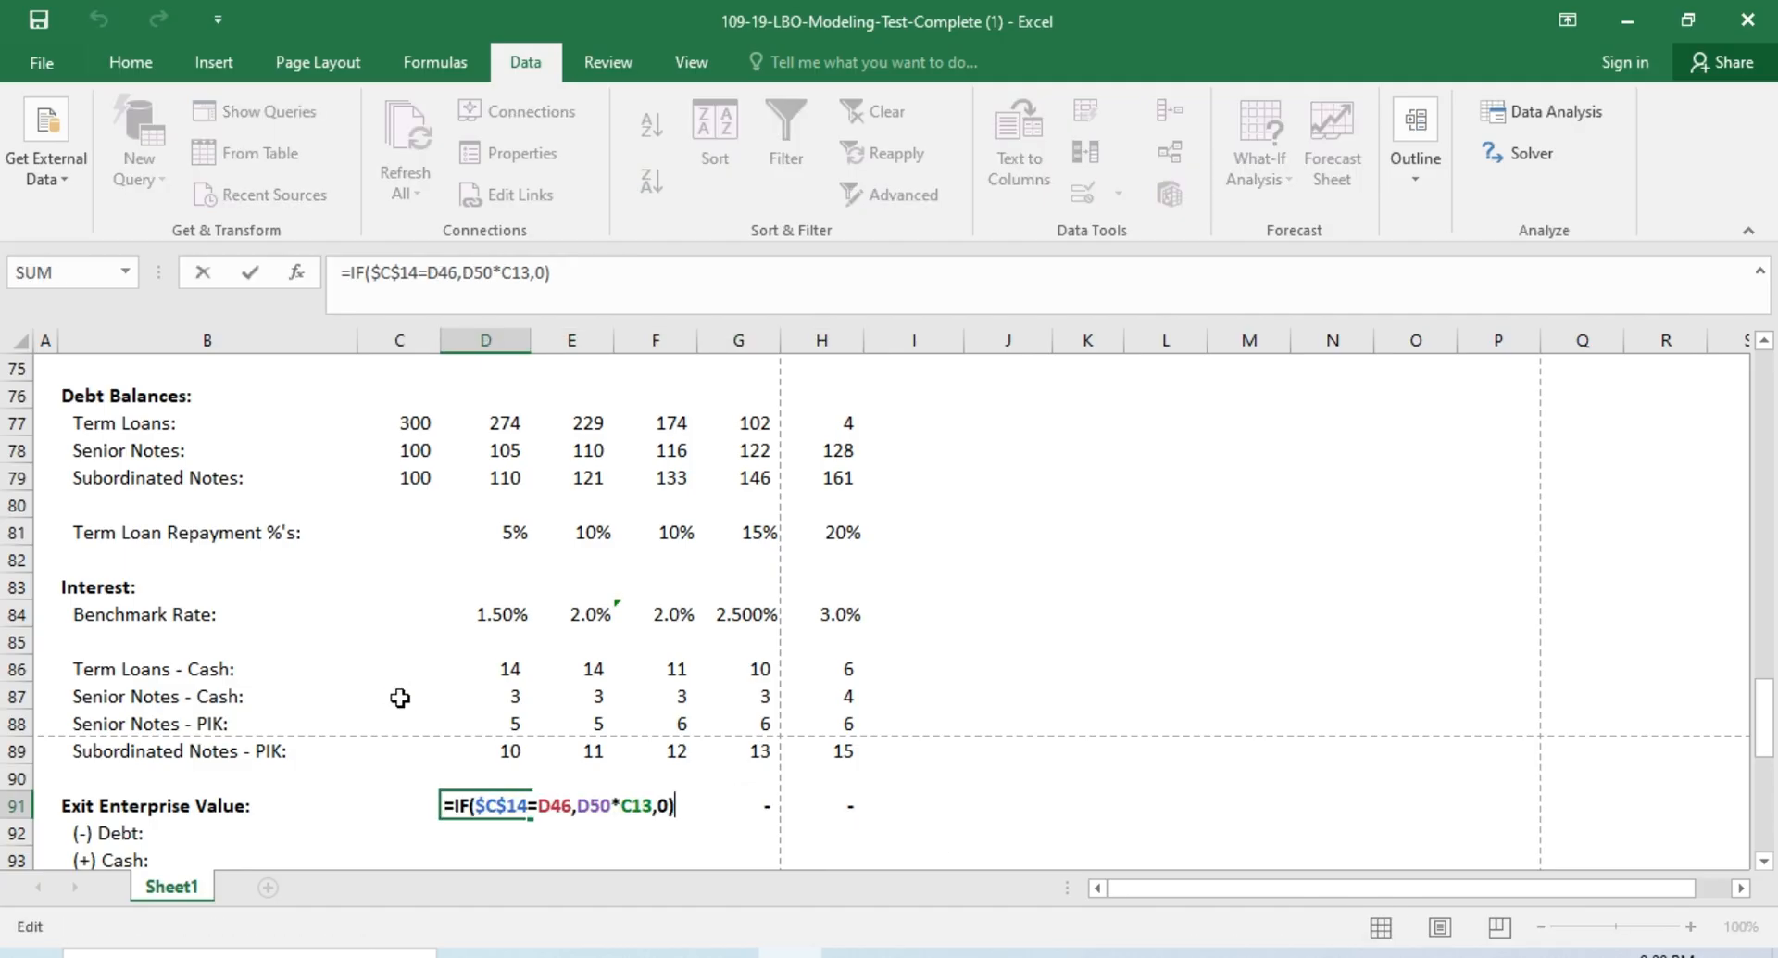
scroll(607, 540, up, 15)
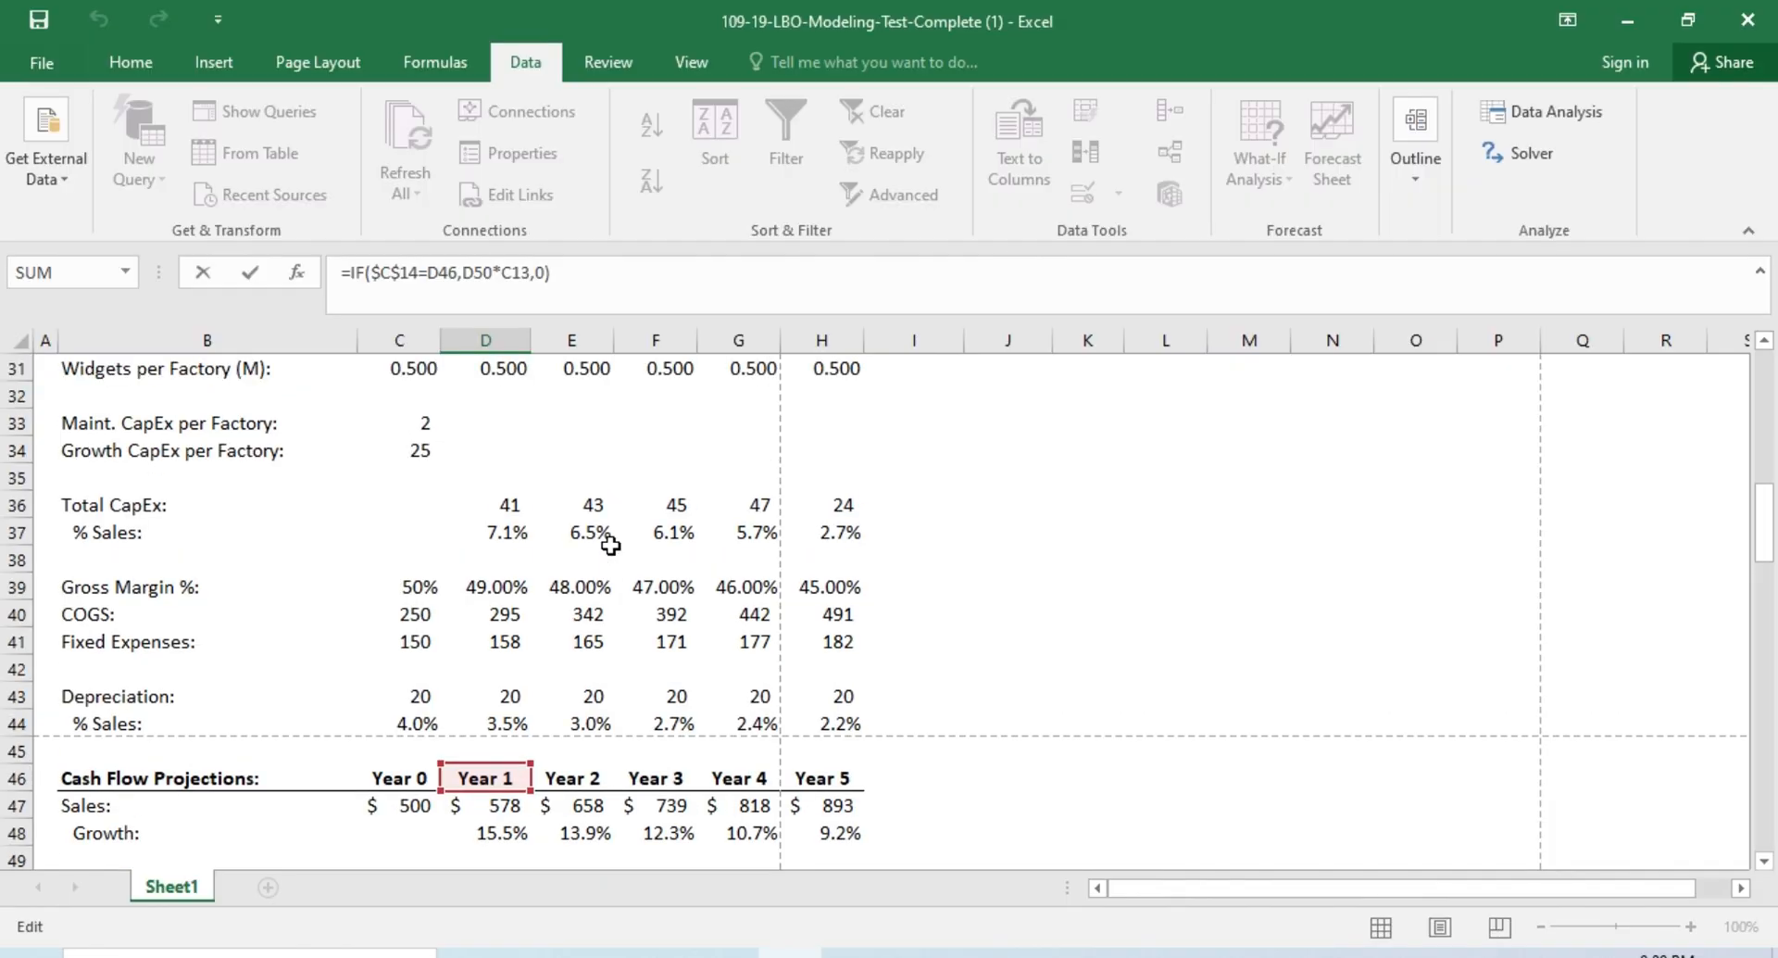
scroll(610, 545, down, 3)
scroll(611, 545, up, 9)
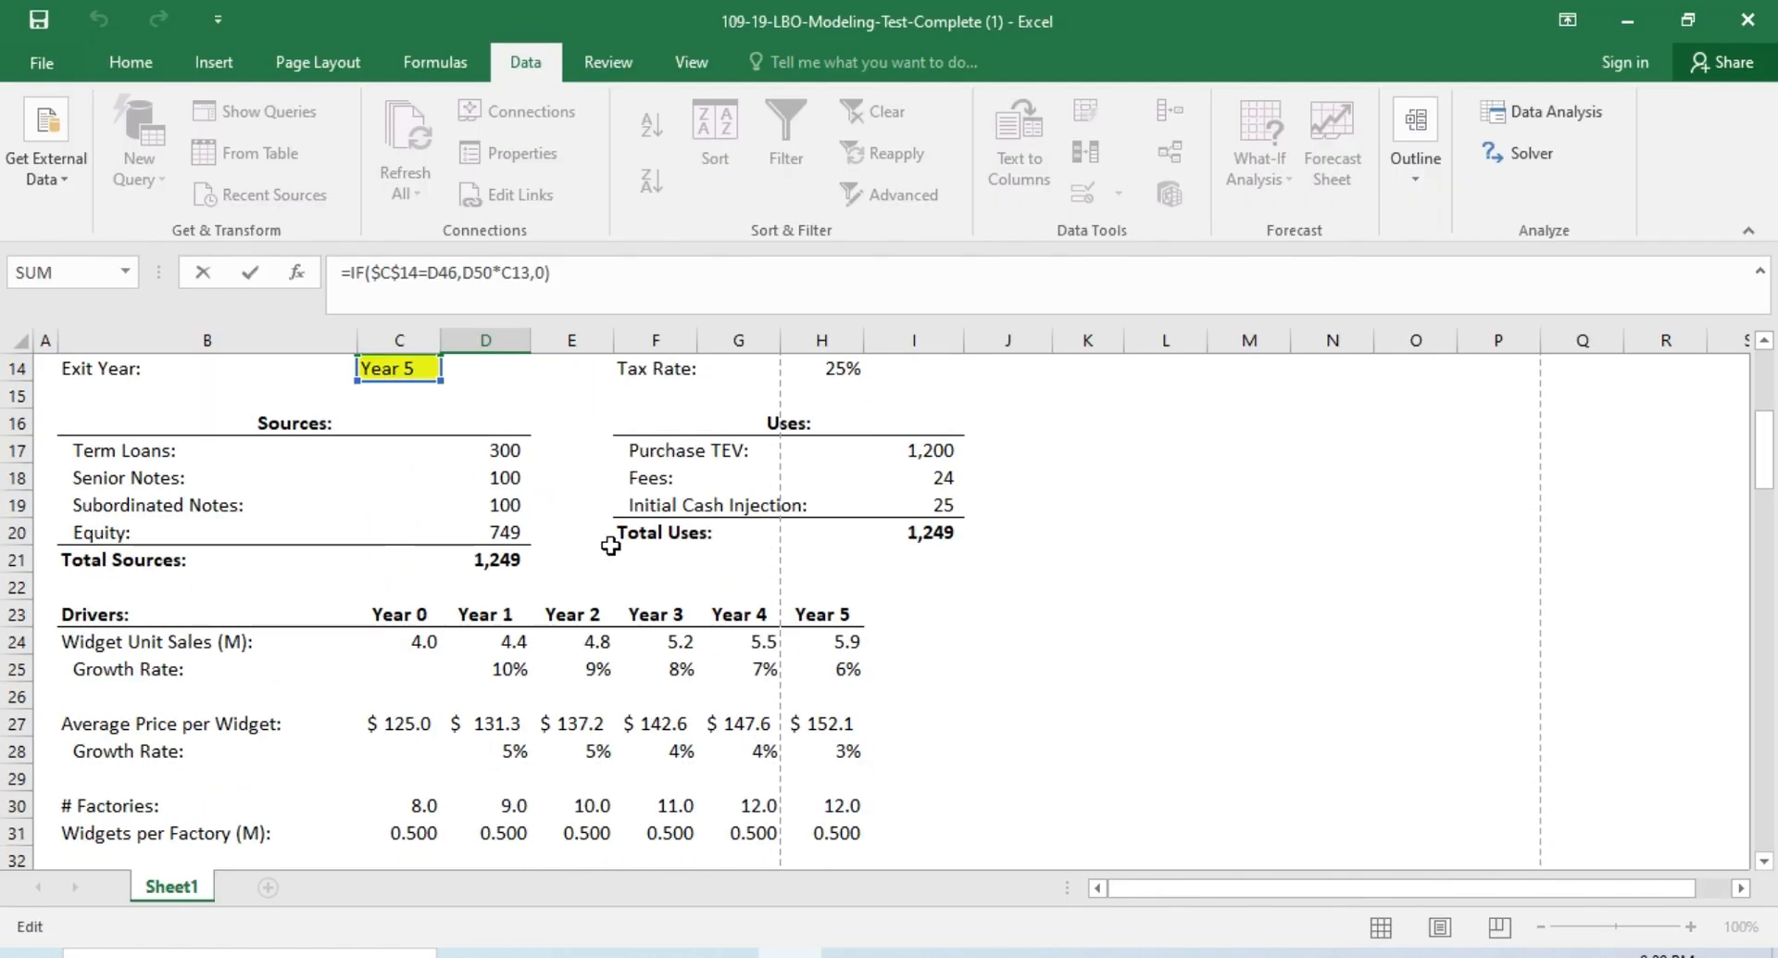
scroll(610, 546, up, 1)
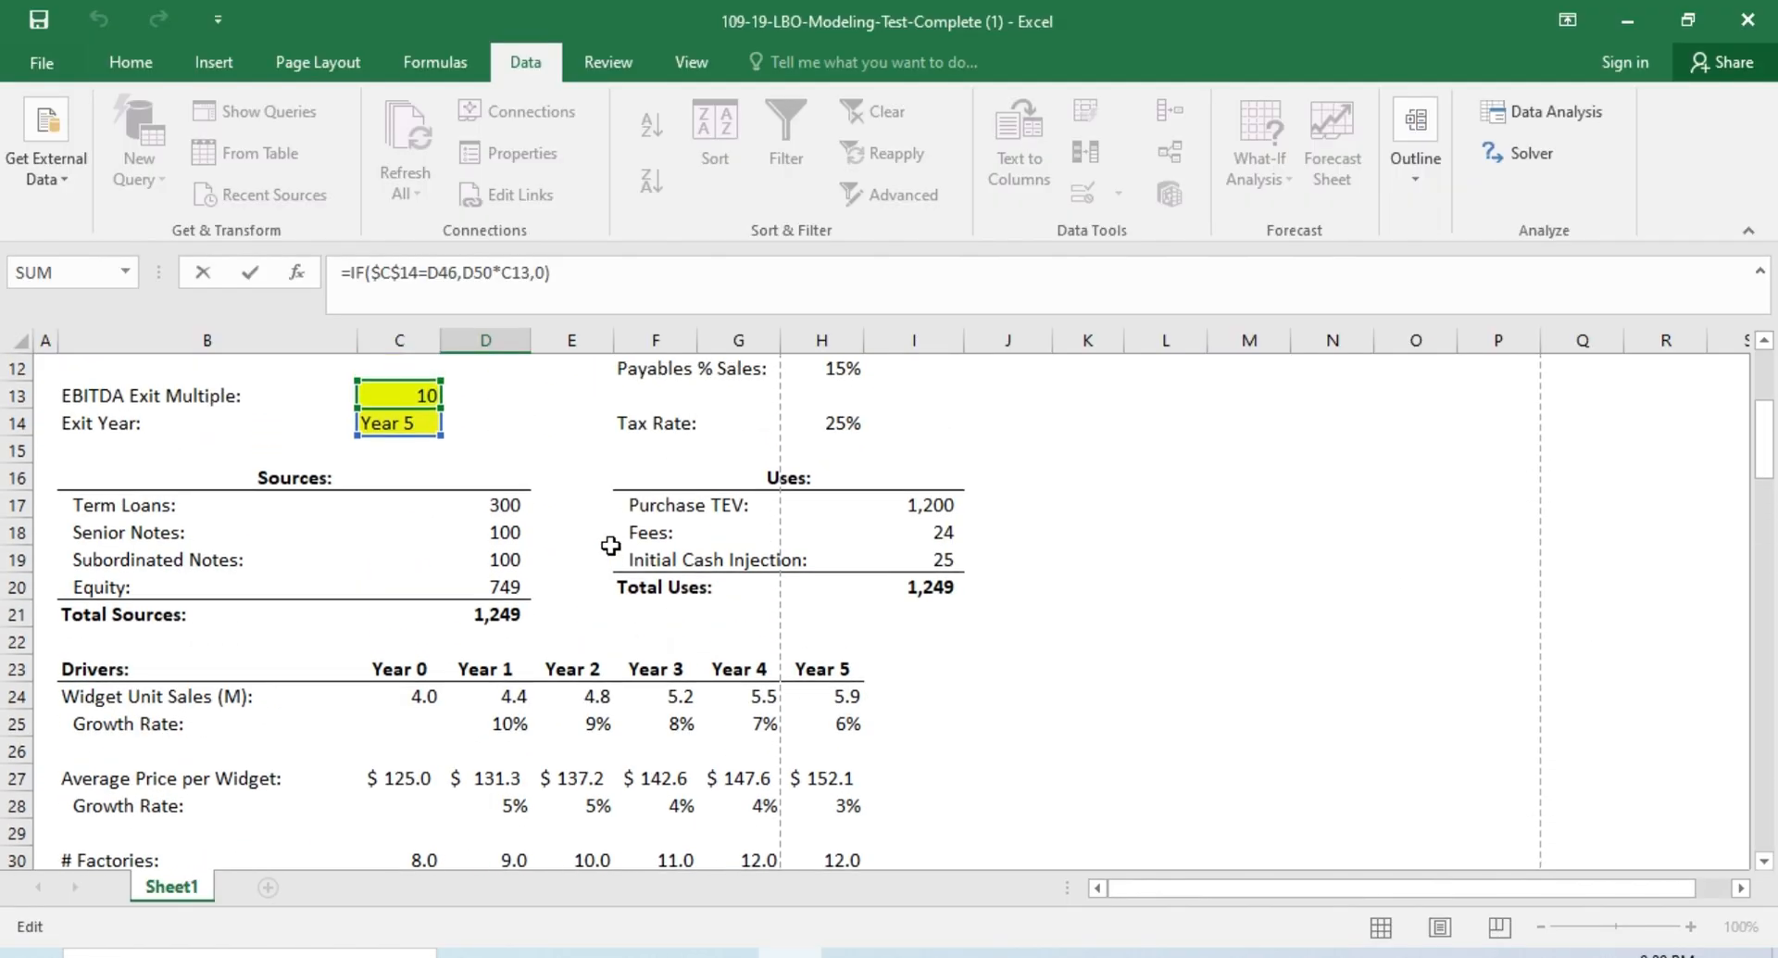
scroll(610, 546, up, 2)
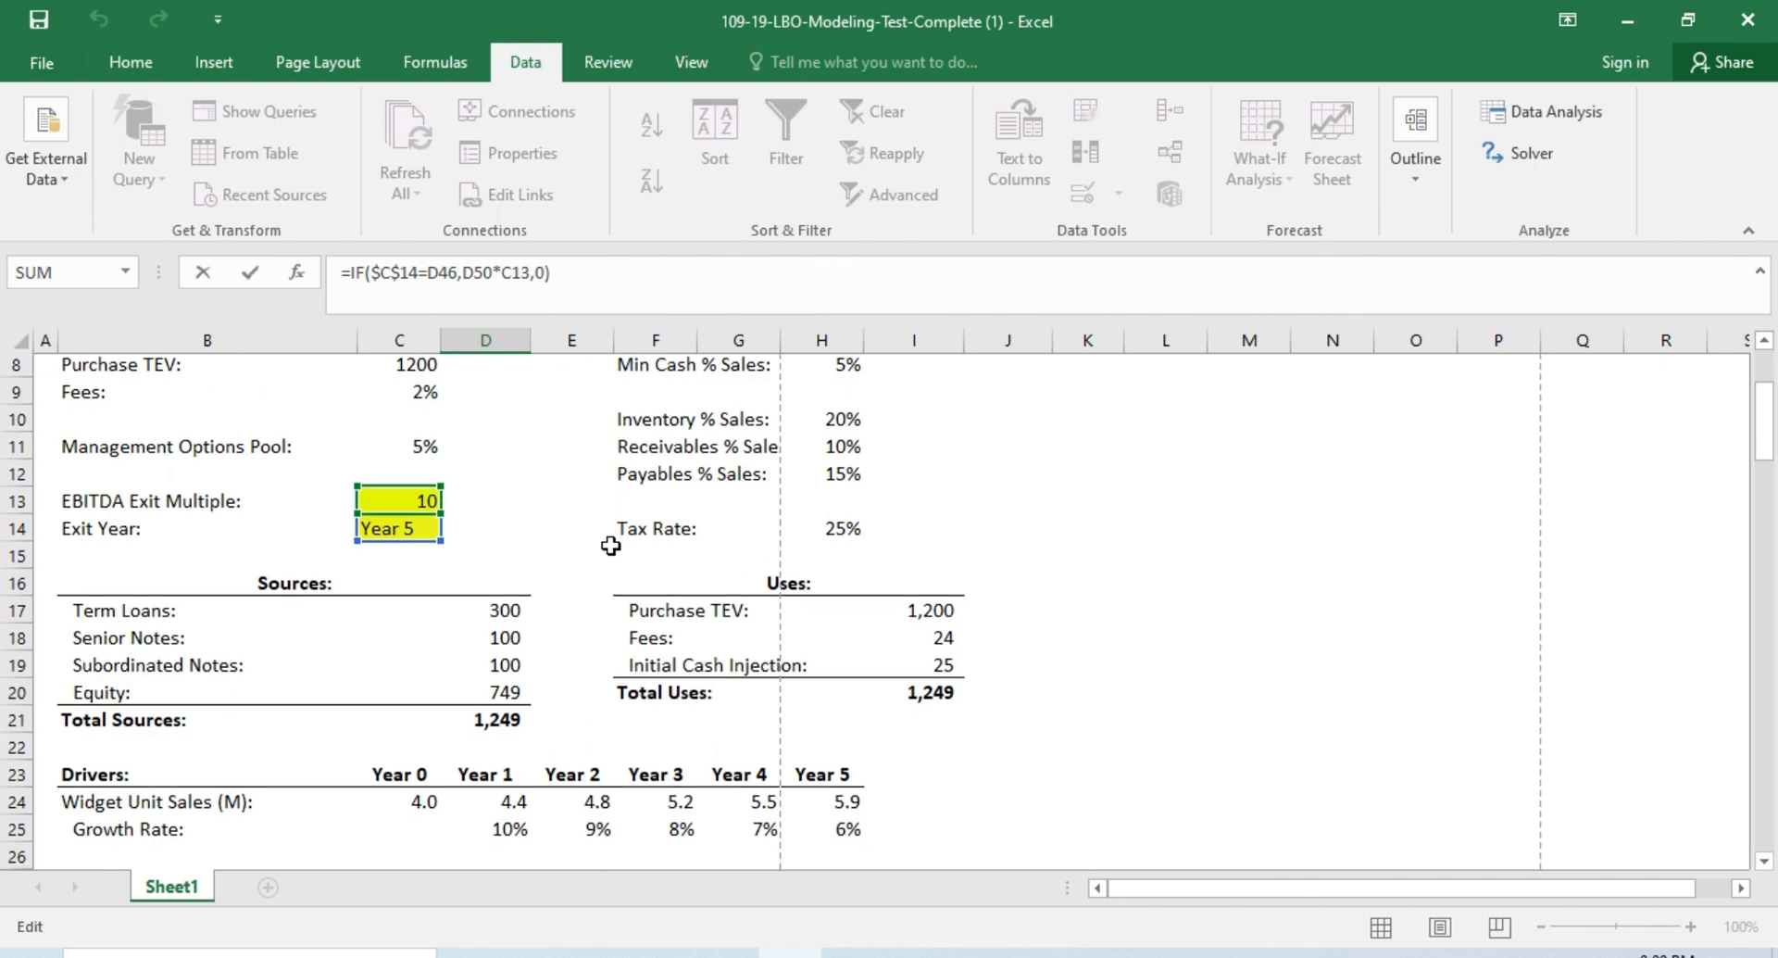
scroll(611, 546, down, 20)
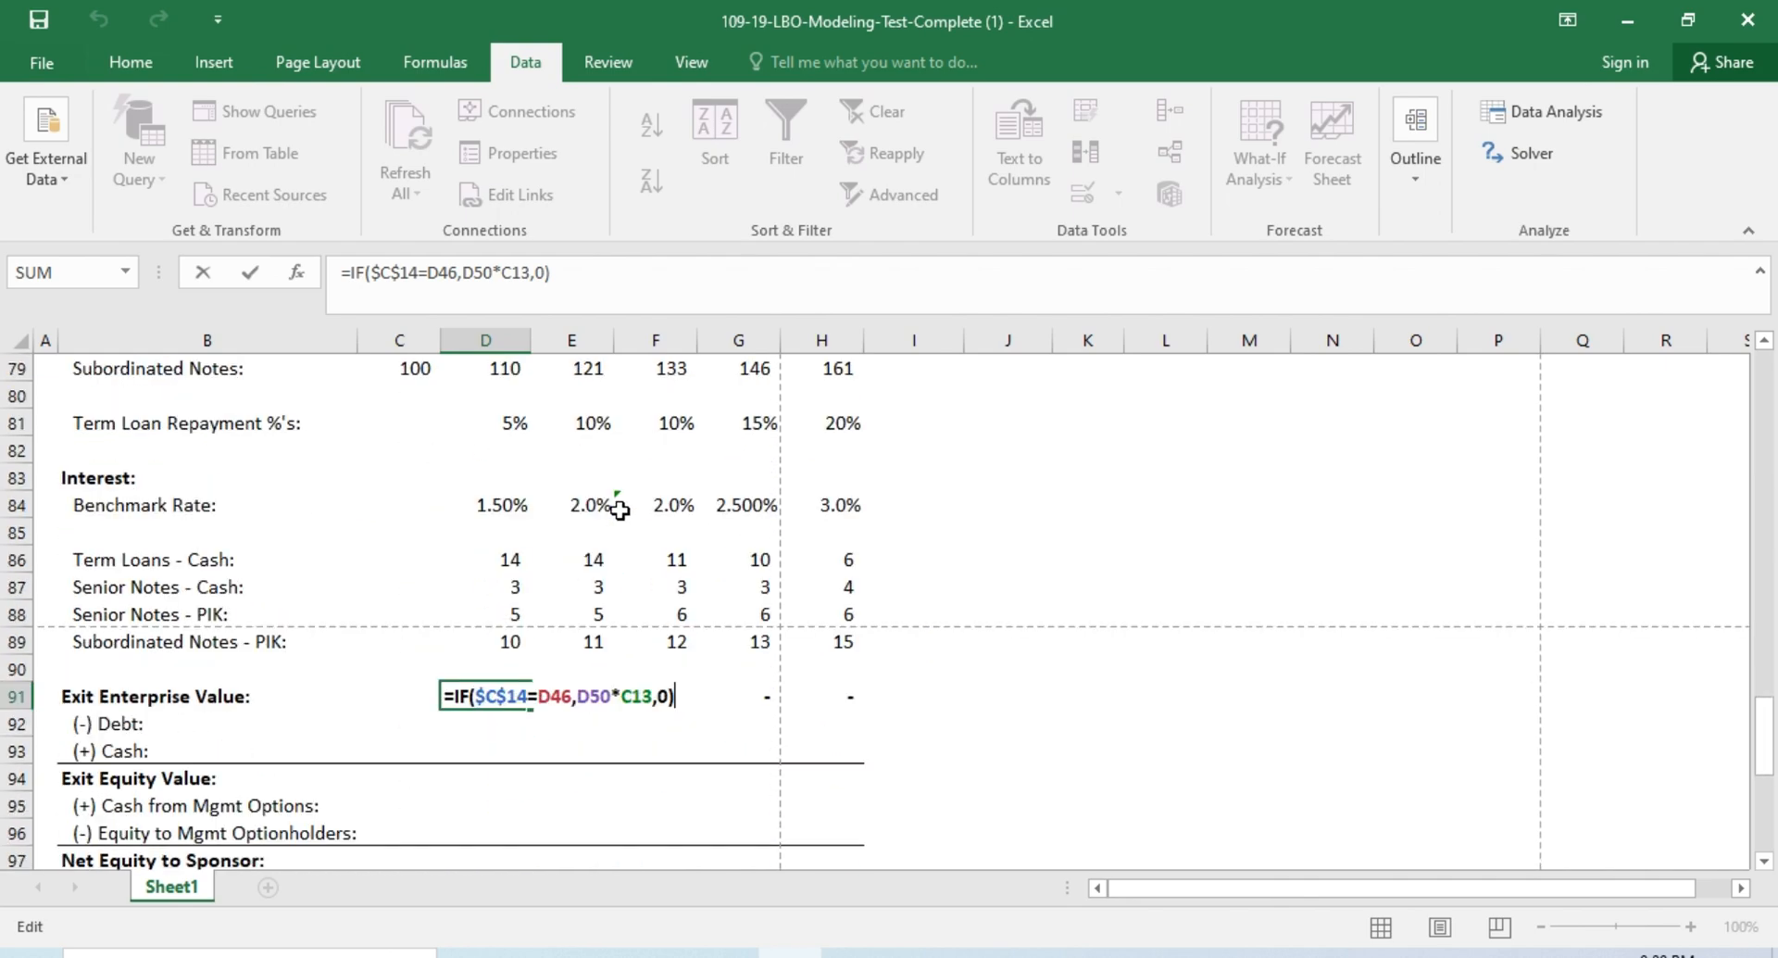
click(644, 695)
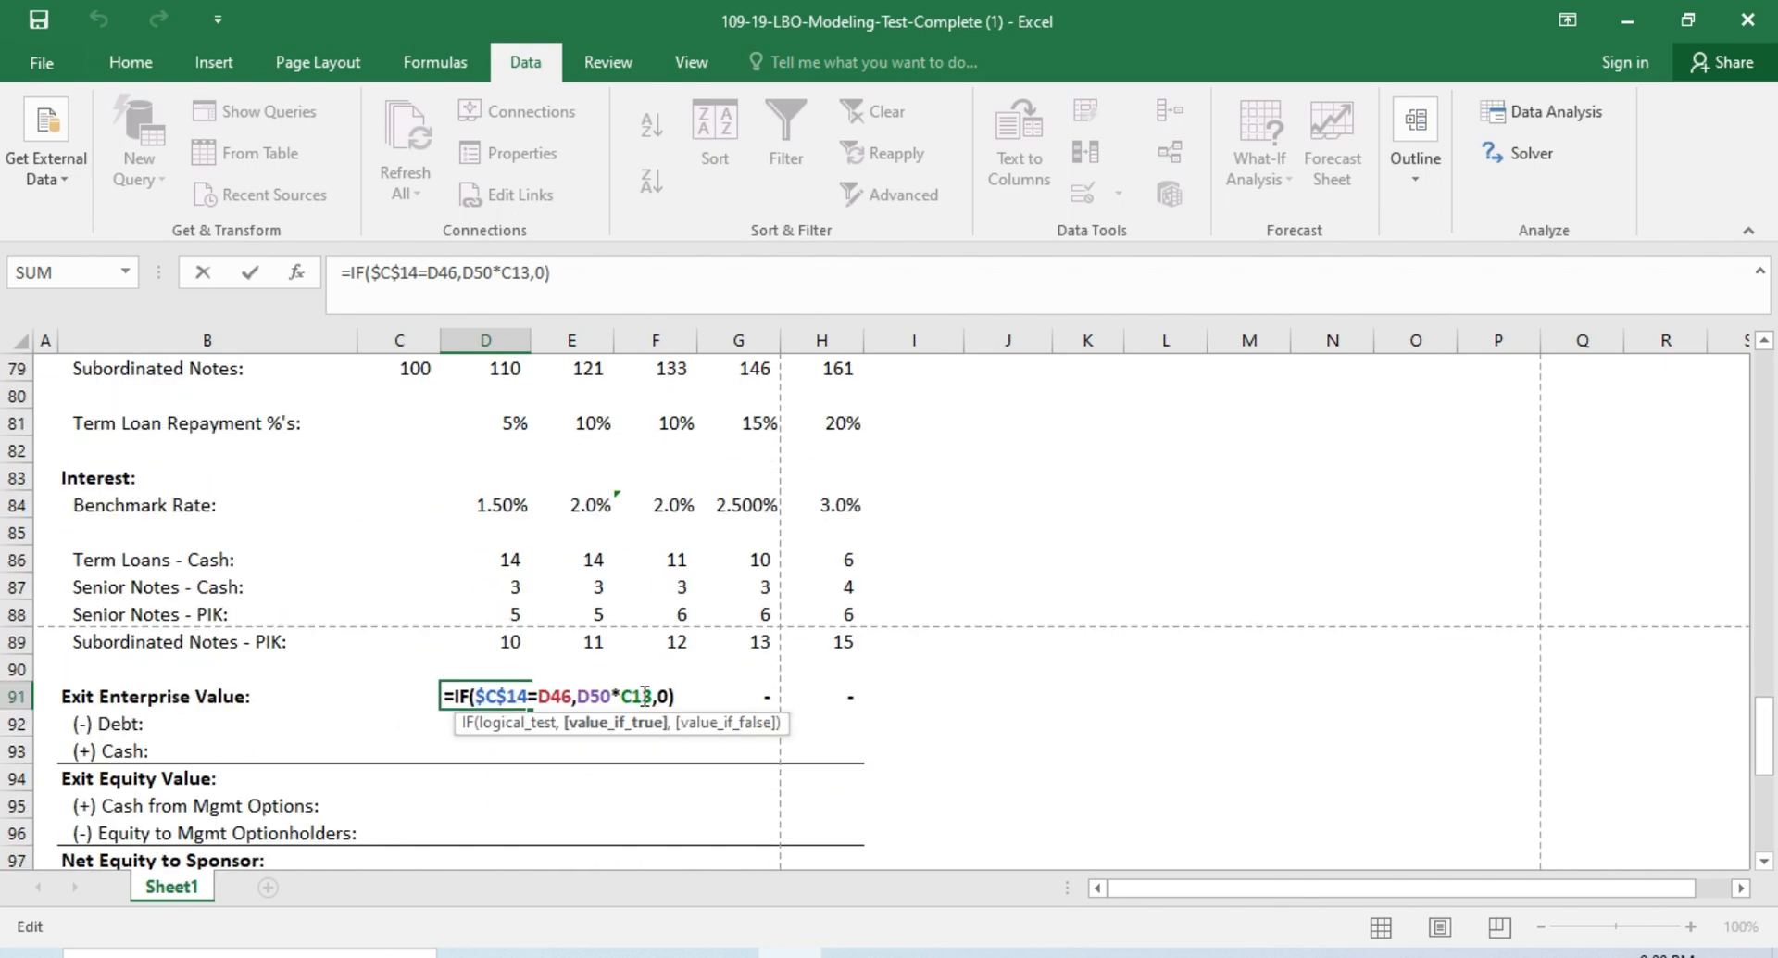
key(F4)
key(Return)
key(Up)
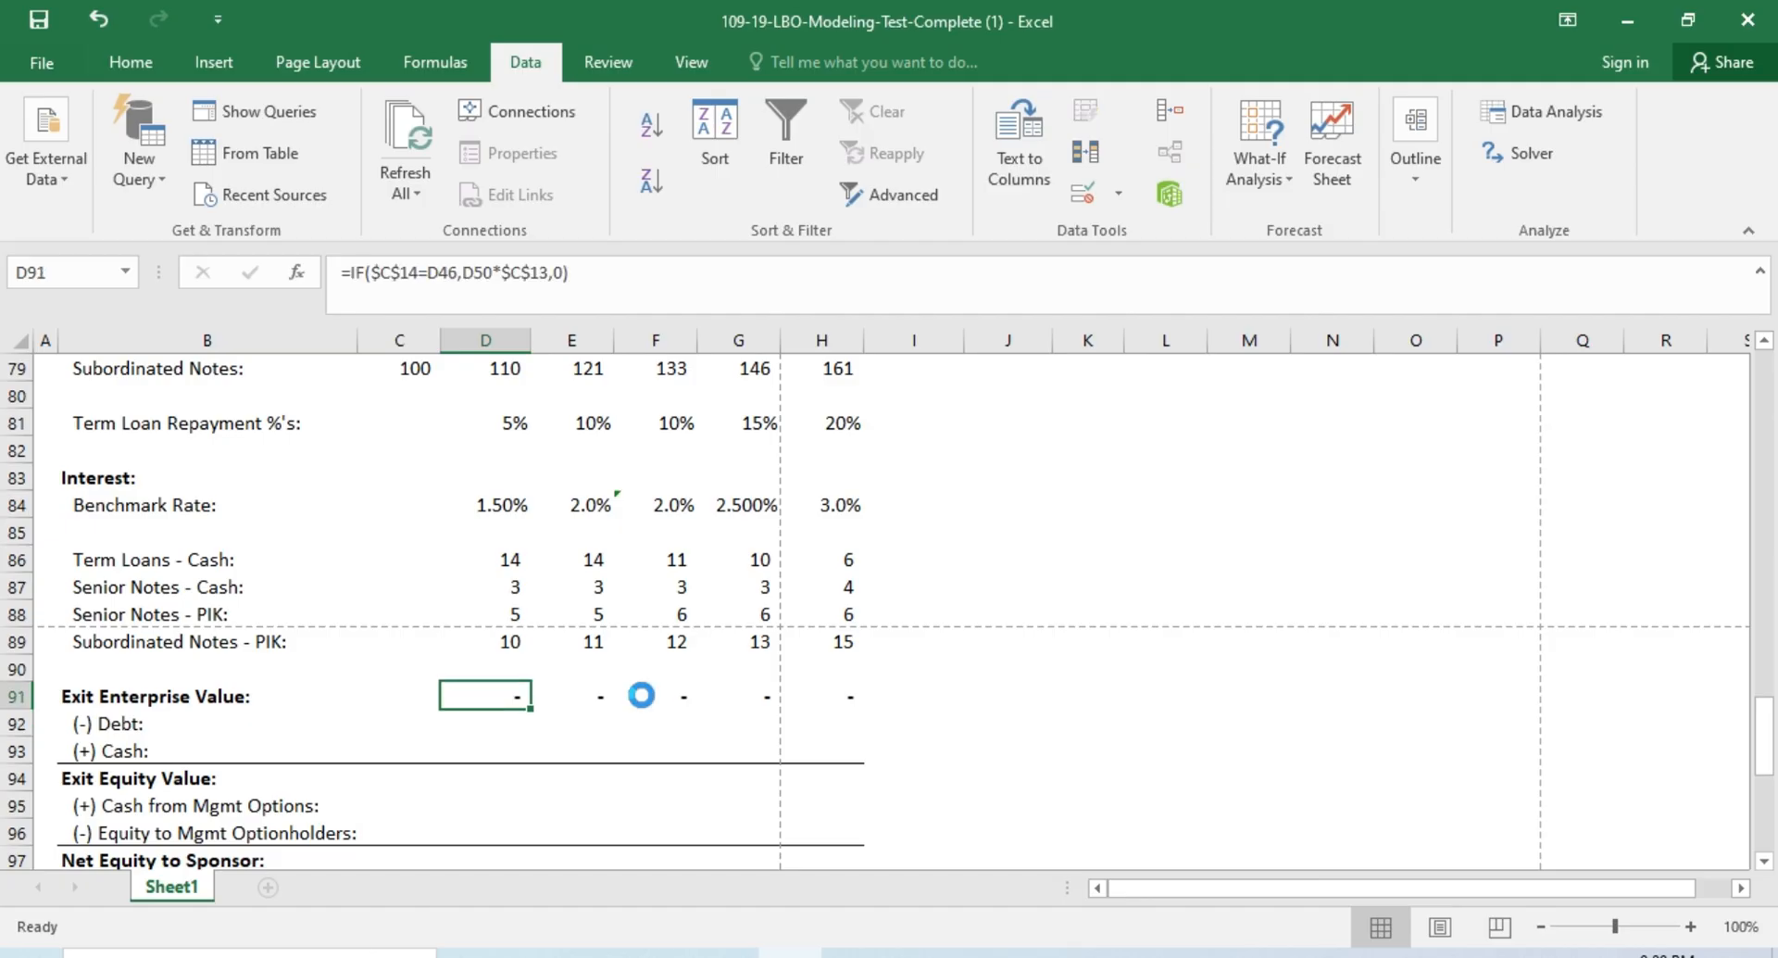
Step: Copy the D91 formula with both $C$14 and $C$13 anchored across E91:H91
key(ctrl+c)
key(Right)
key(shift+Right)
key(shift+Right)
key(shift+Right)
key(ctrl+v)
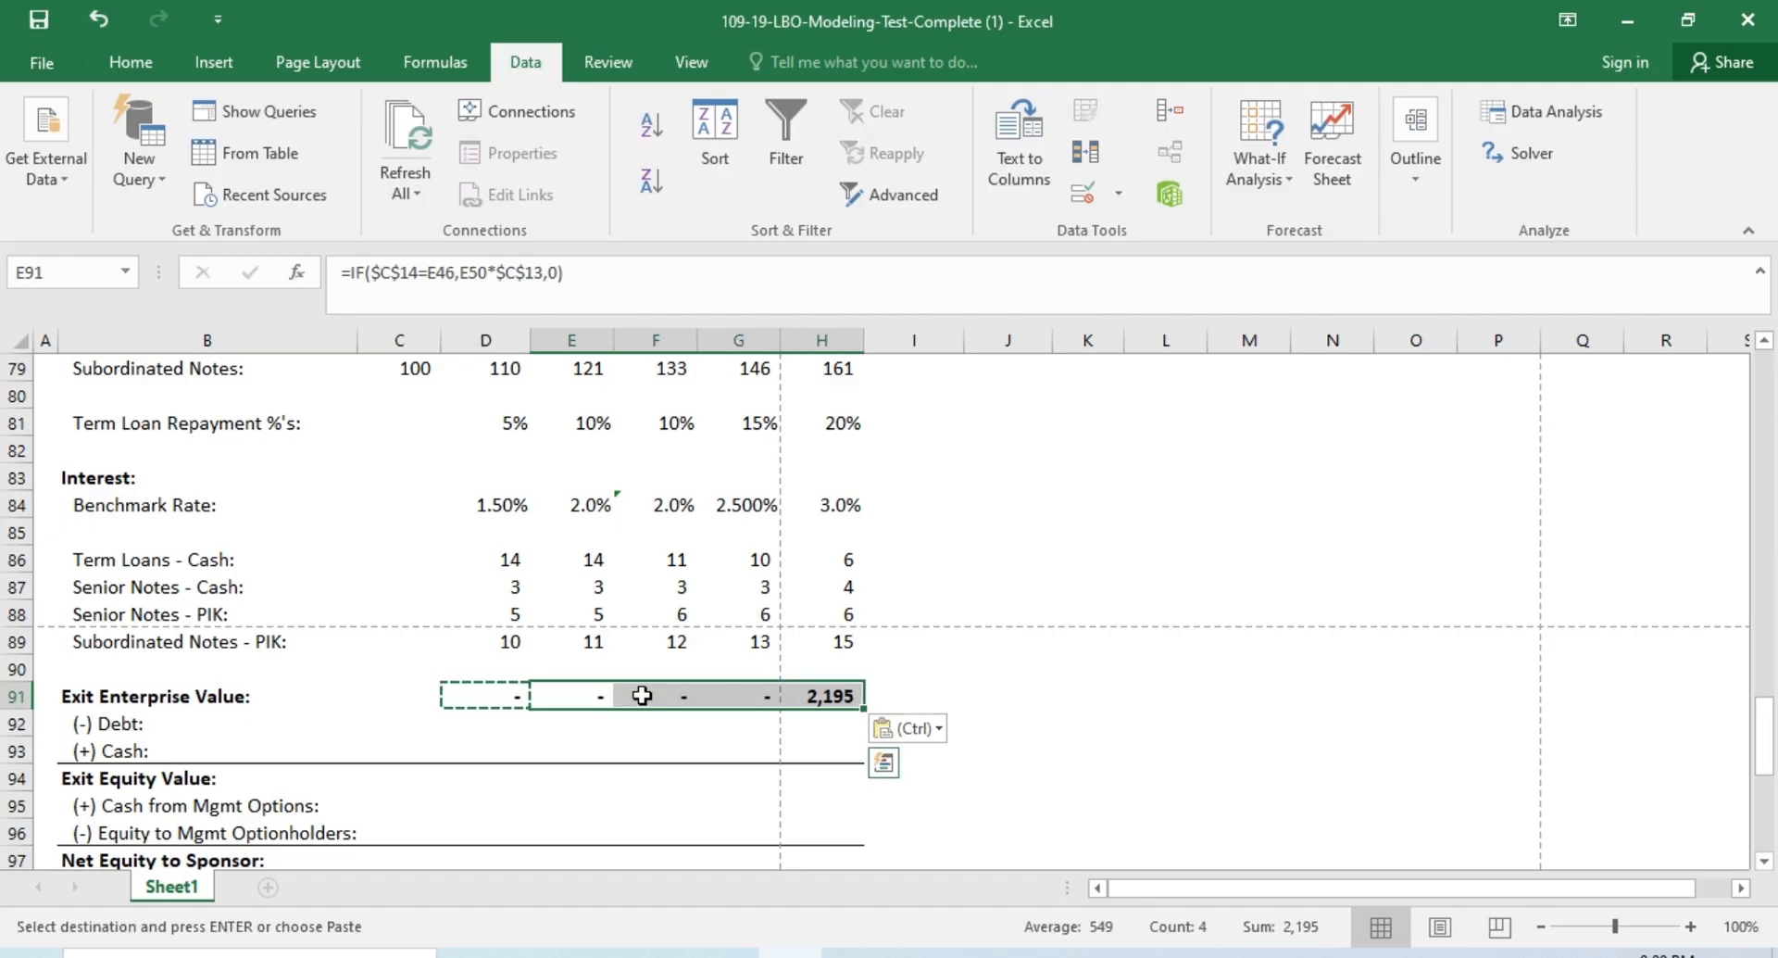
click(642, 695)
key(Escape)
key(Left)
key(Left)
Step: Check the exit multiple and exit year in C13:C14 against the Exit Enterprise Value row 91
scroll(642, 695, up, 20)
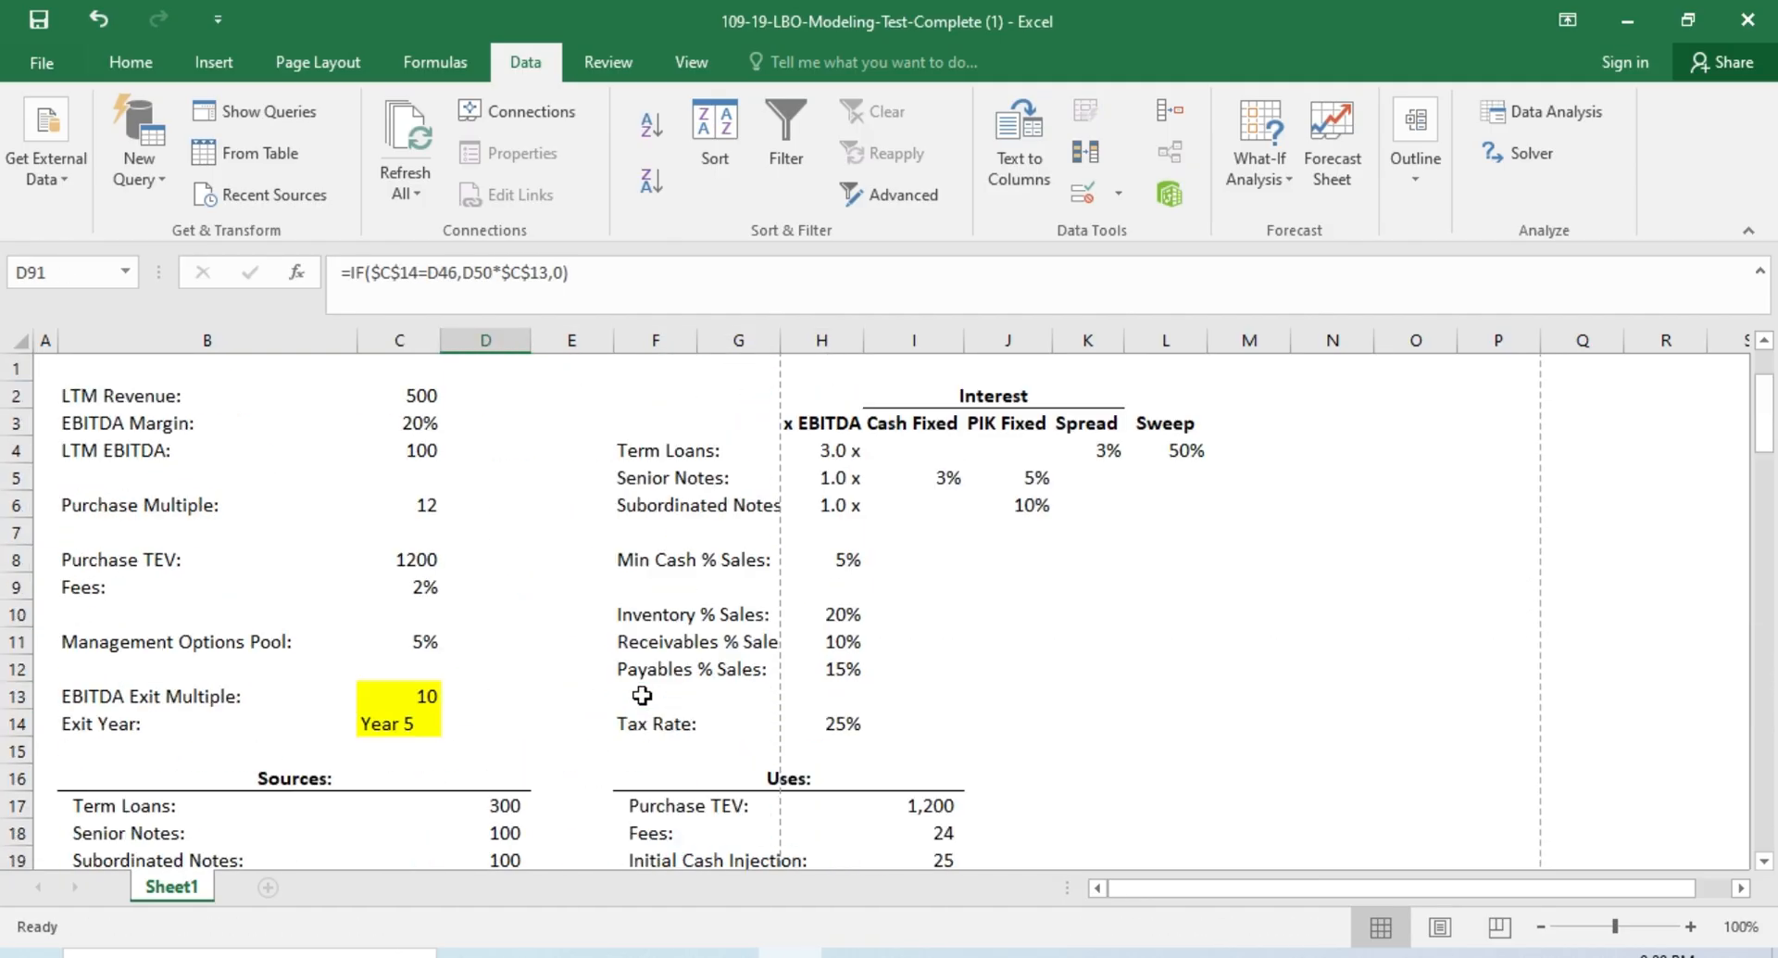
scroll(642, 695, down, 19)
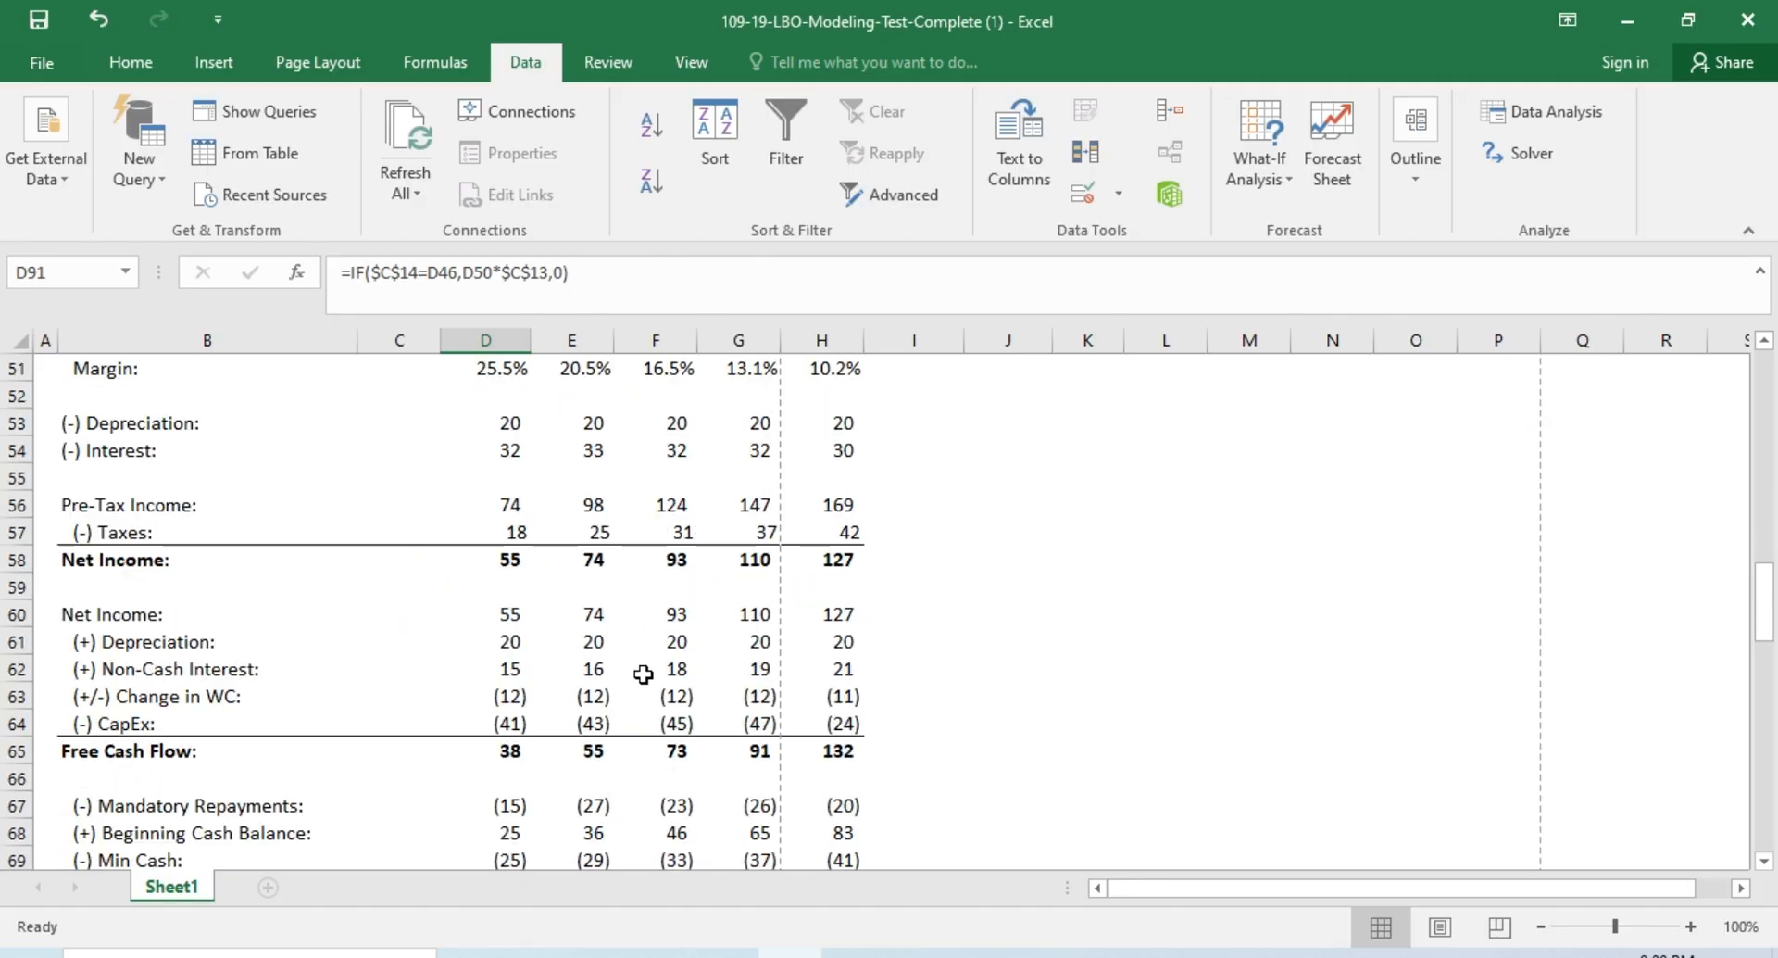
scroll(644, 668, down, 11)
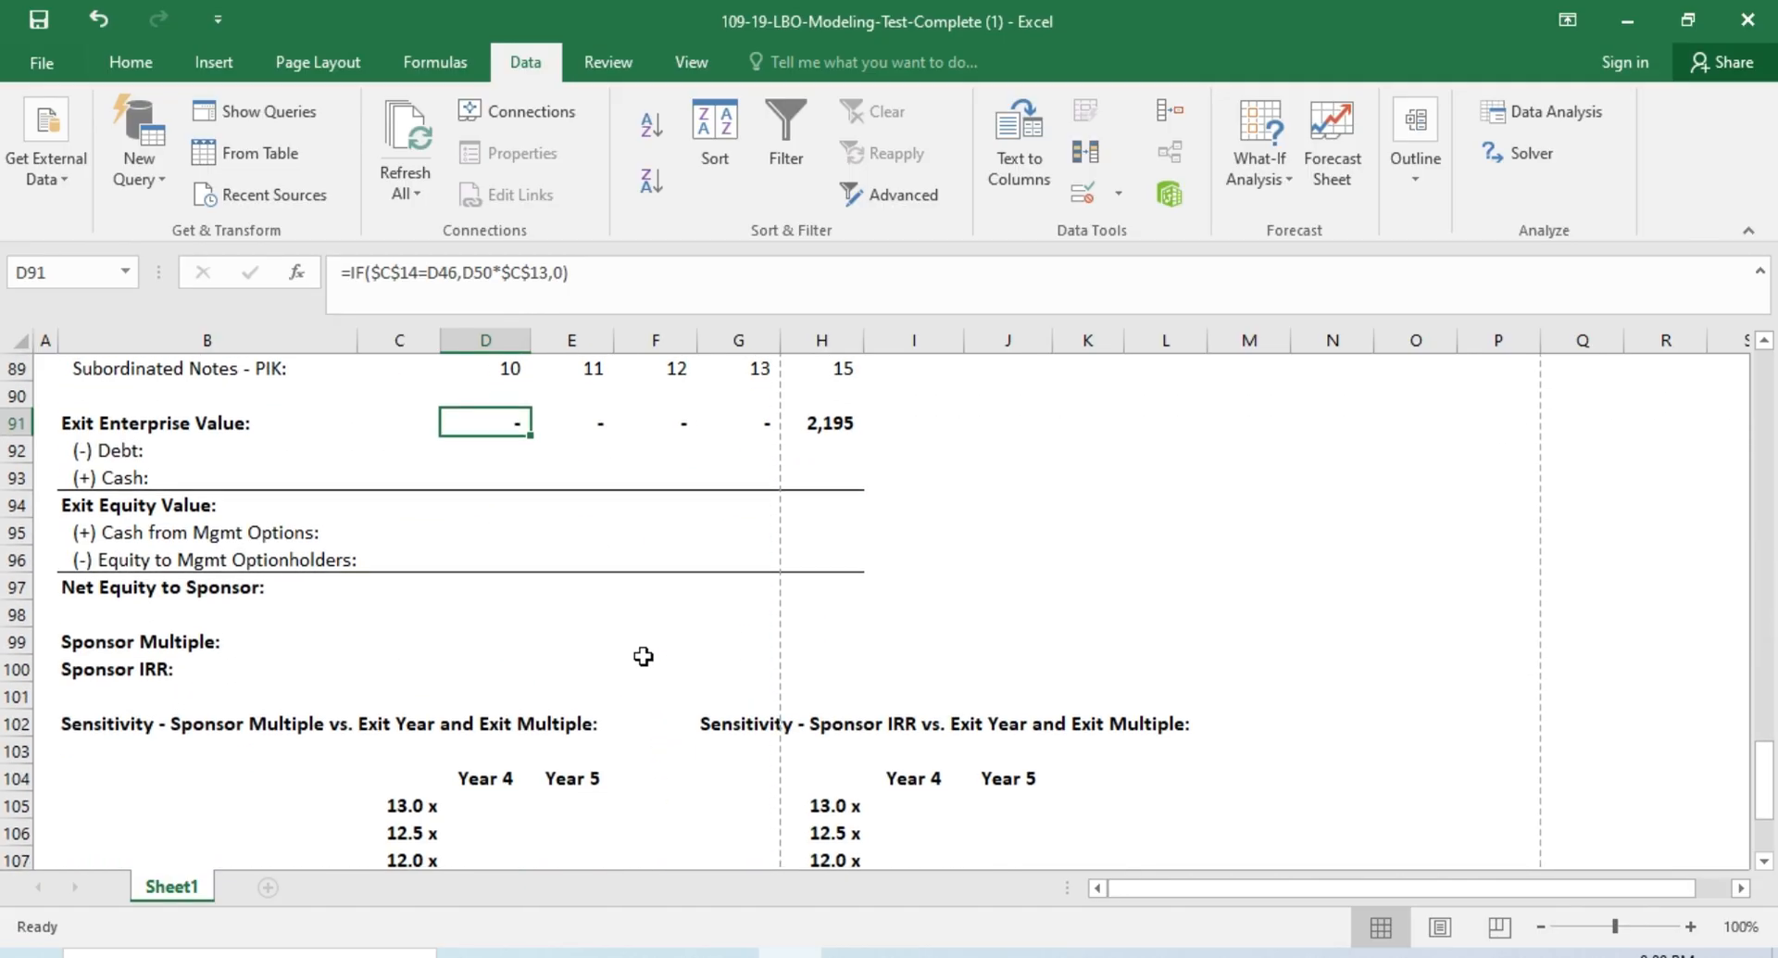
click(840, 404)
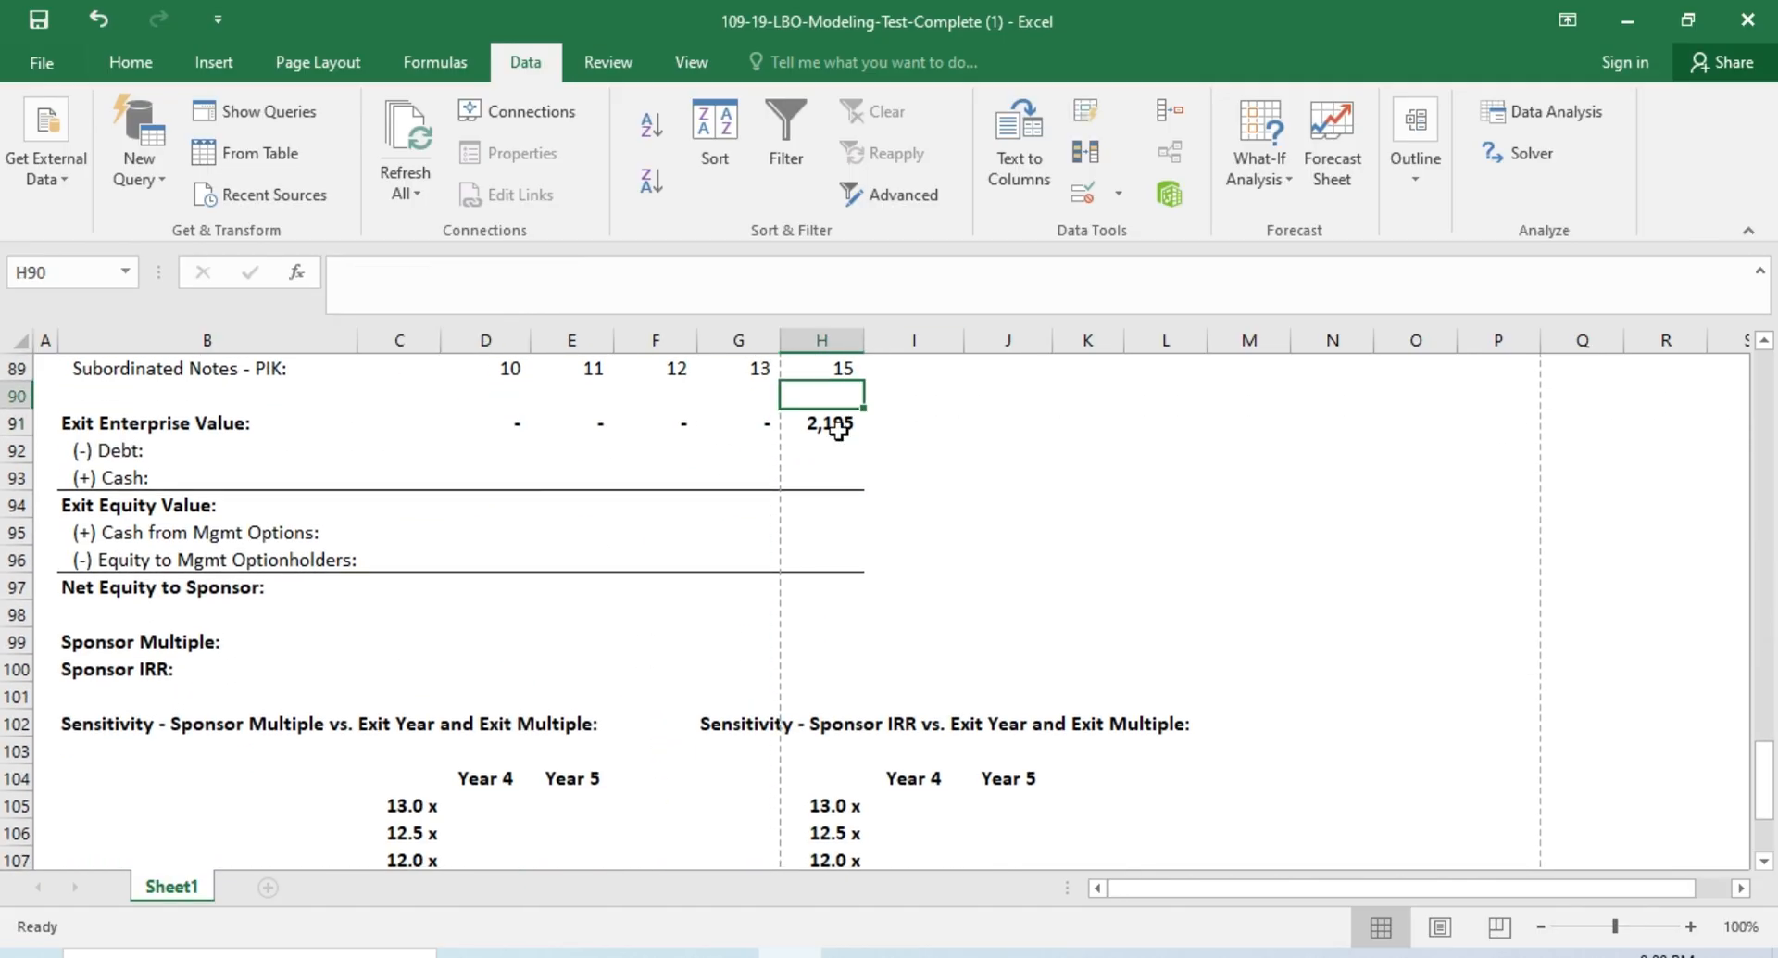
Step: Start the exit debt formula in D92 with an IF test comparing the anchored exit year $C$14 to the Year 1 header in D46
click(840, 432)
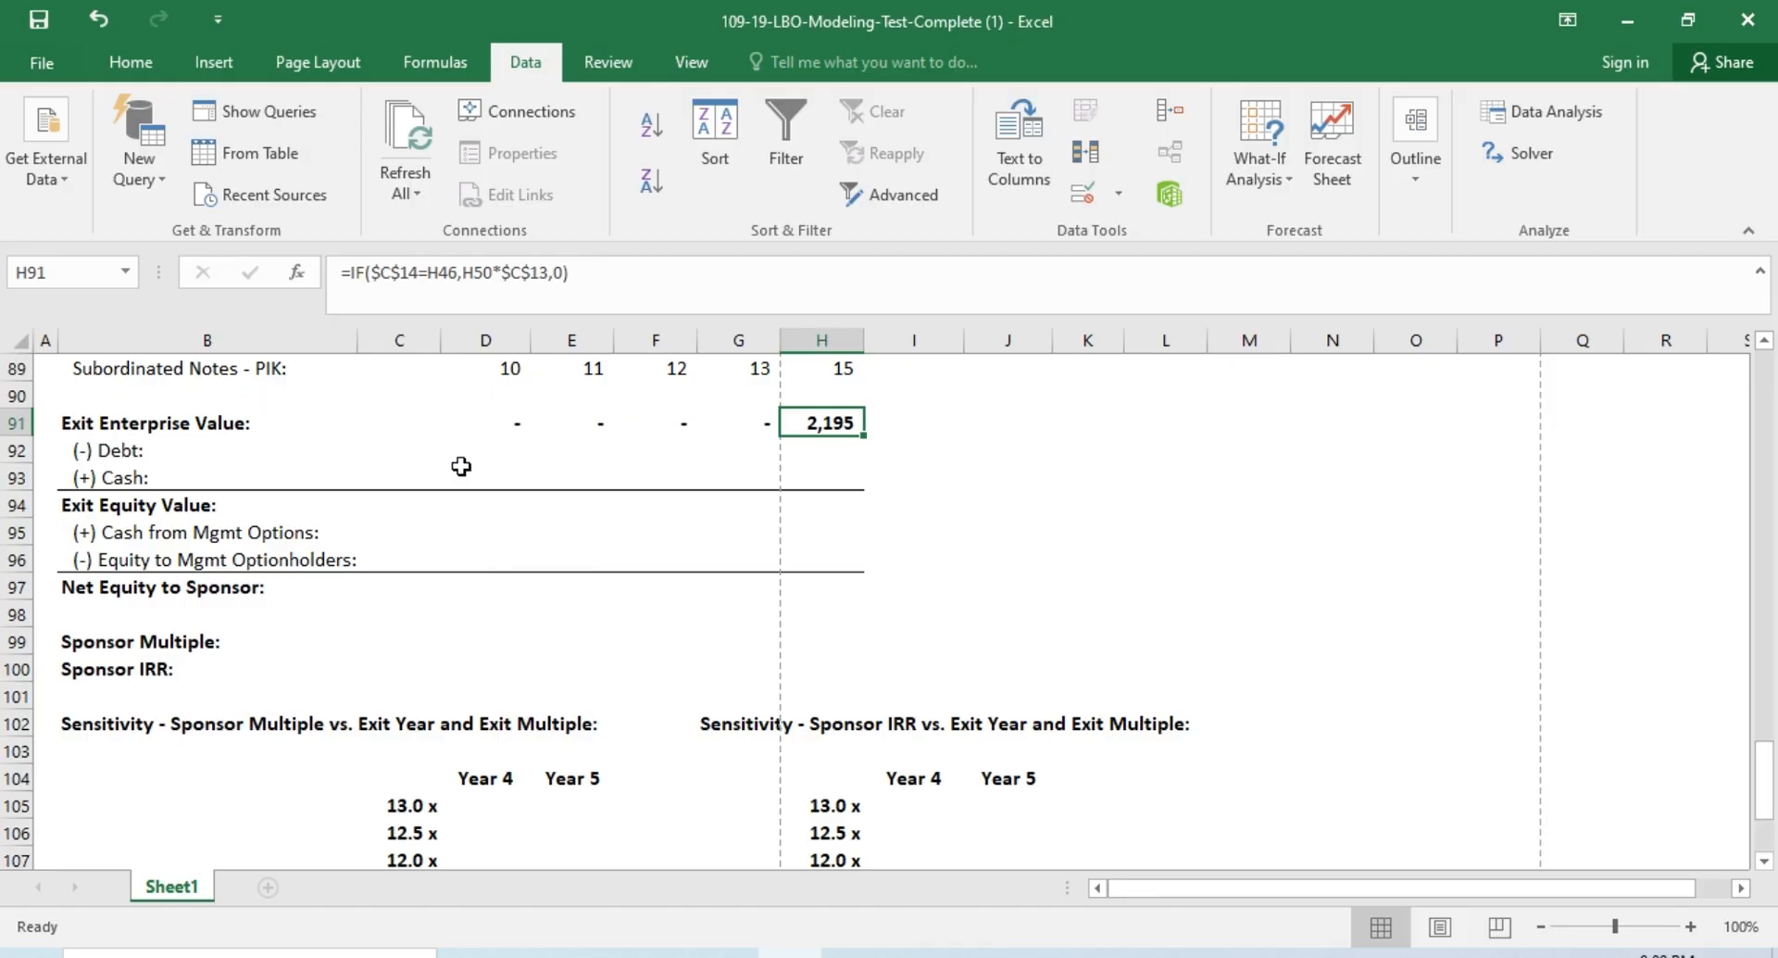
click(518, 433)
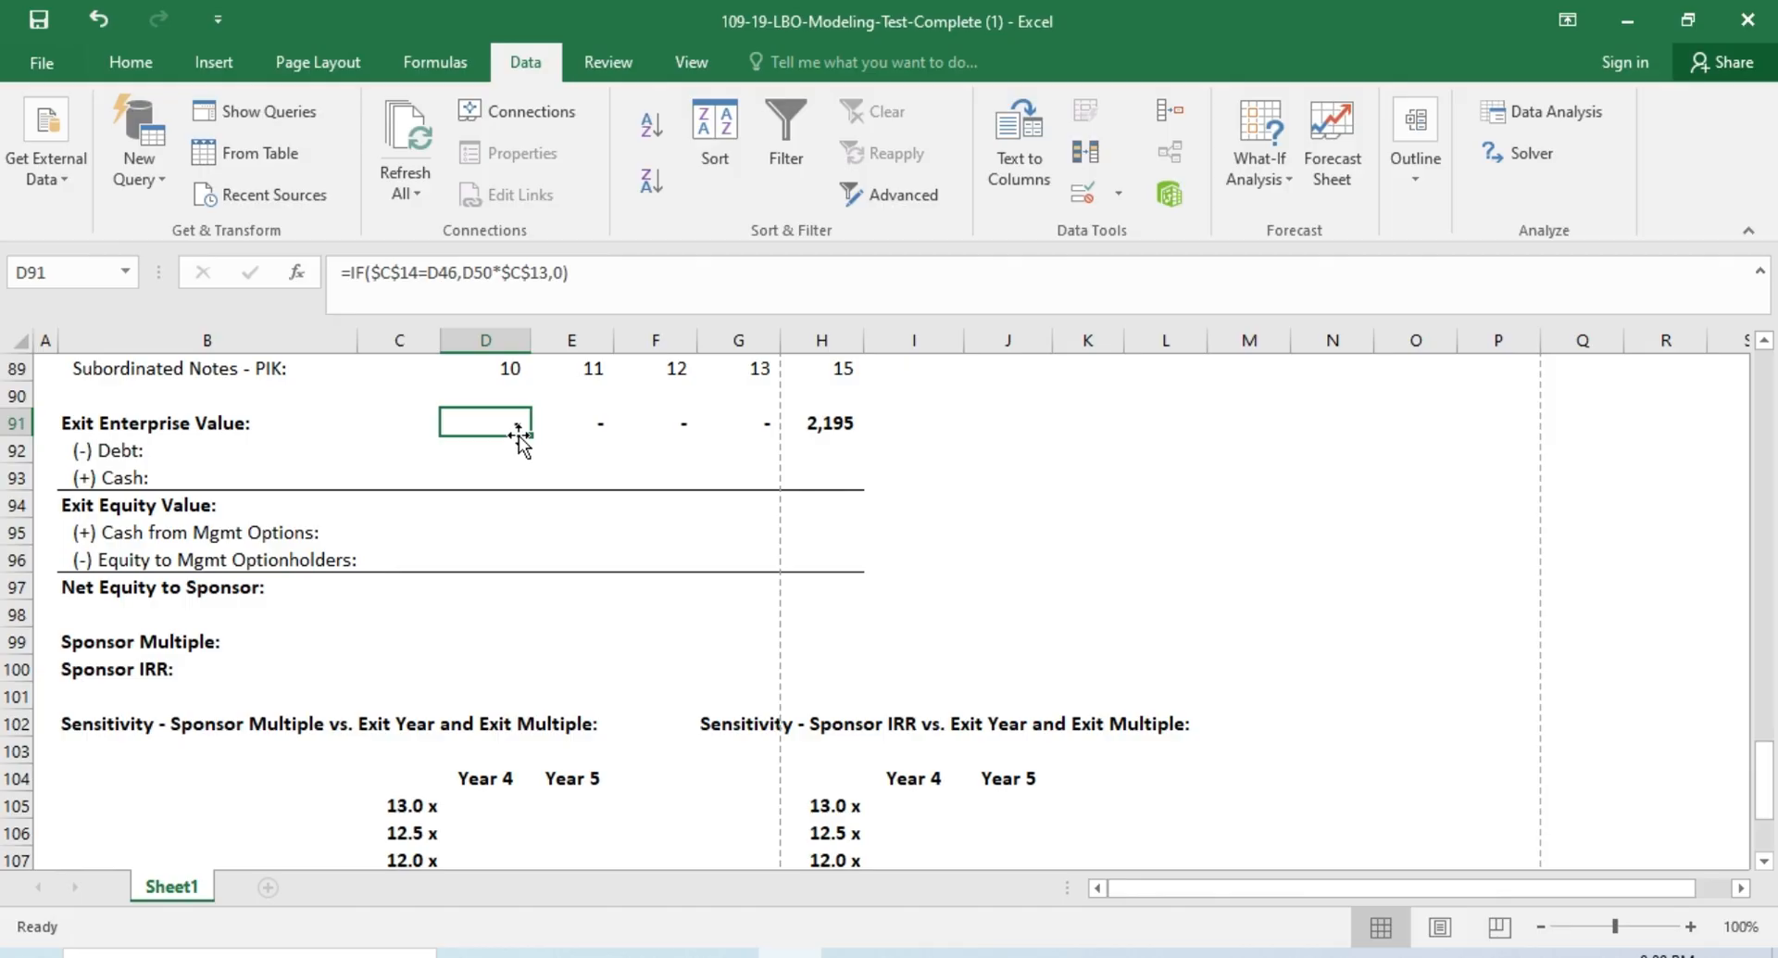
key(Down)
text(=IF()
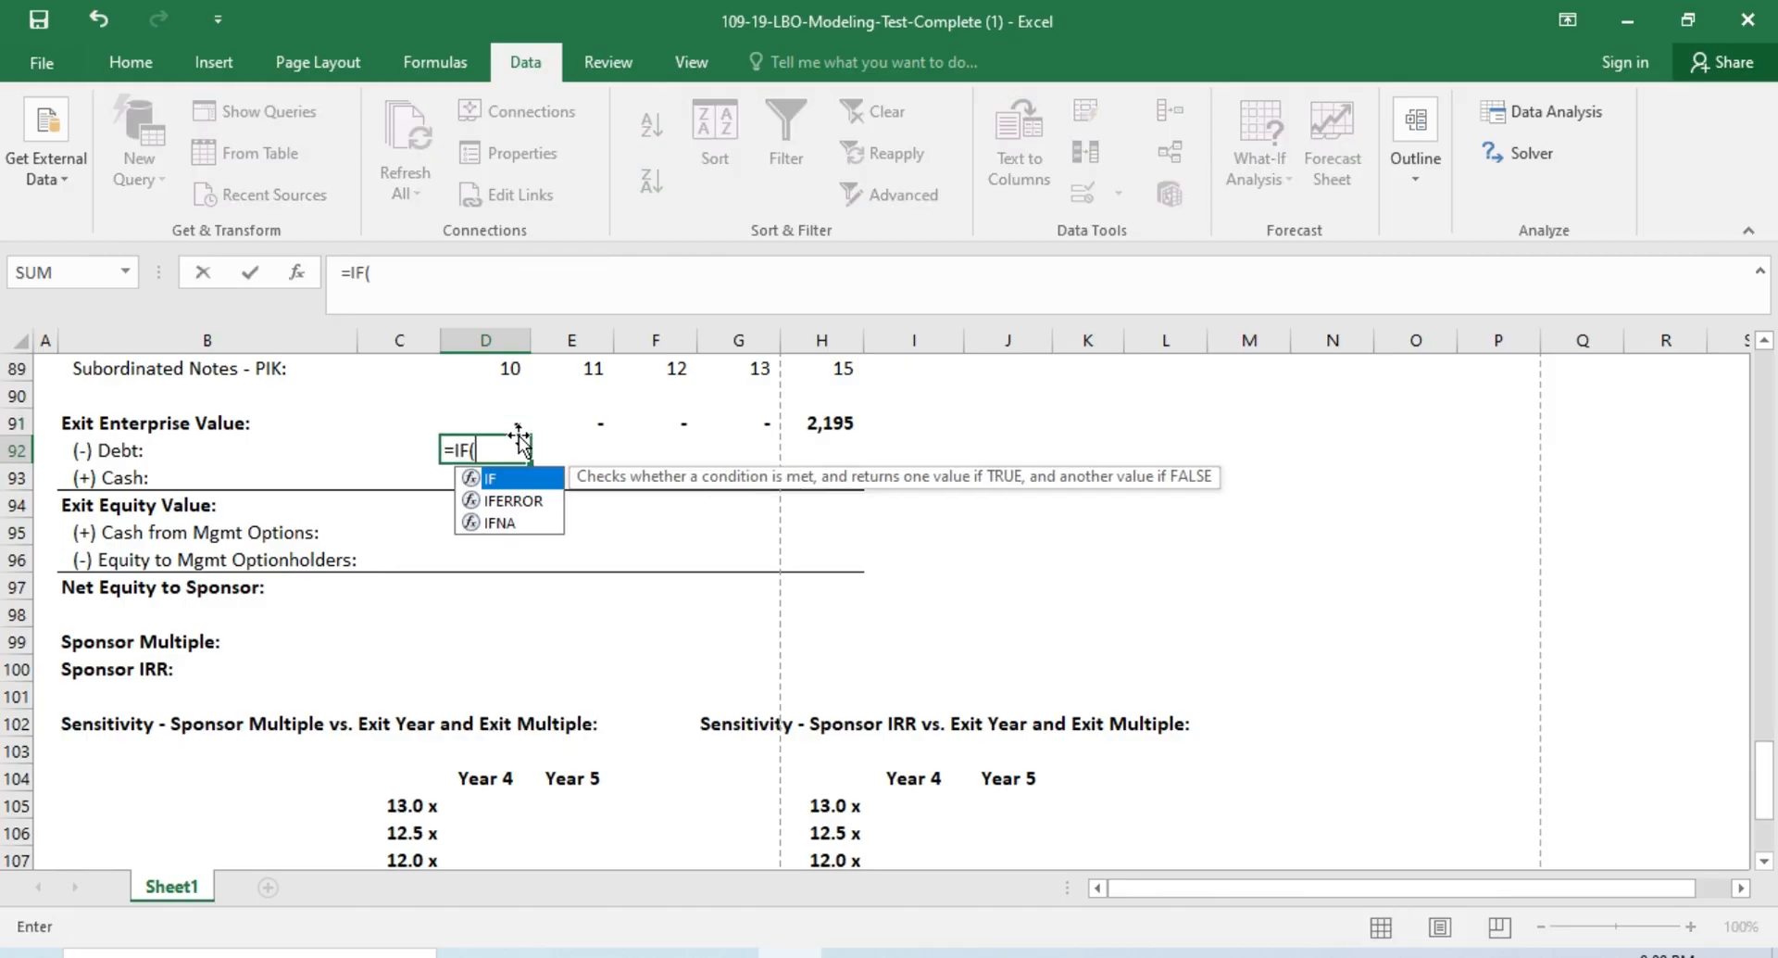
scroll(500, 516, up, 18)
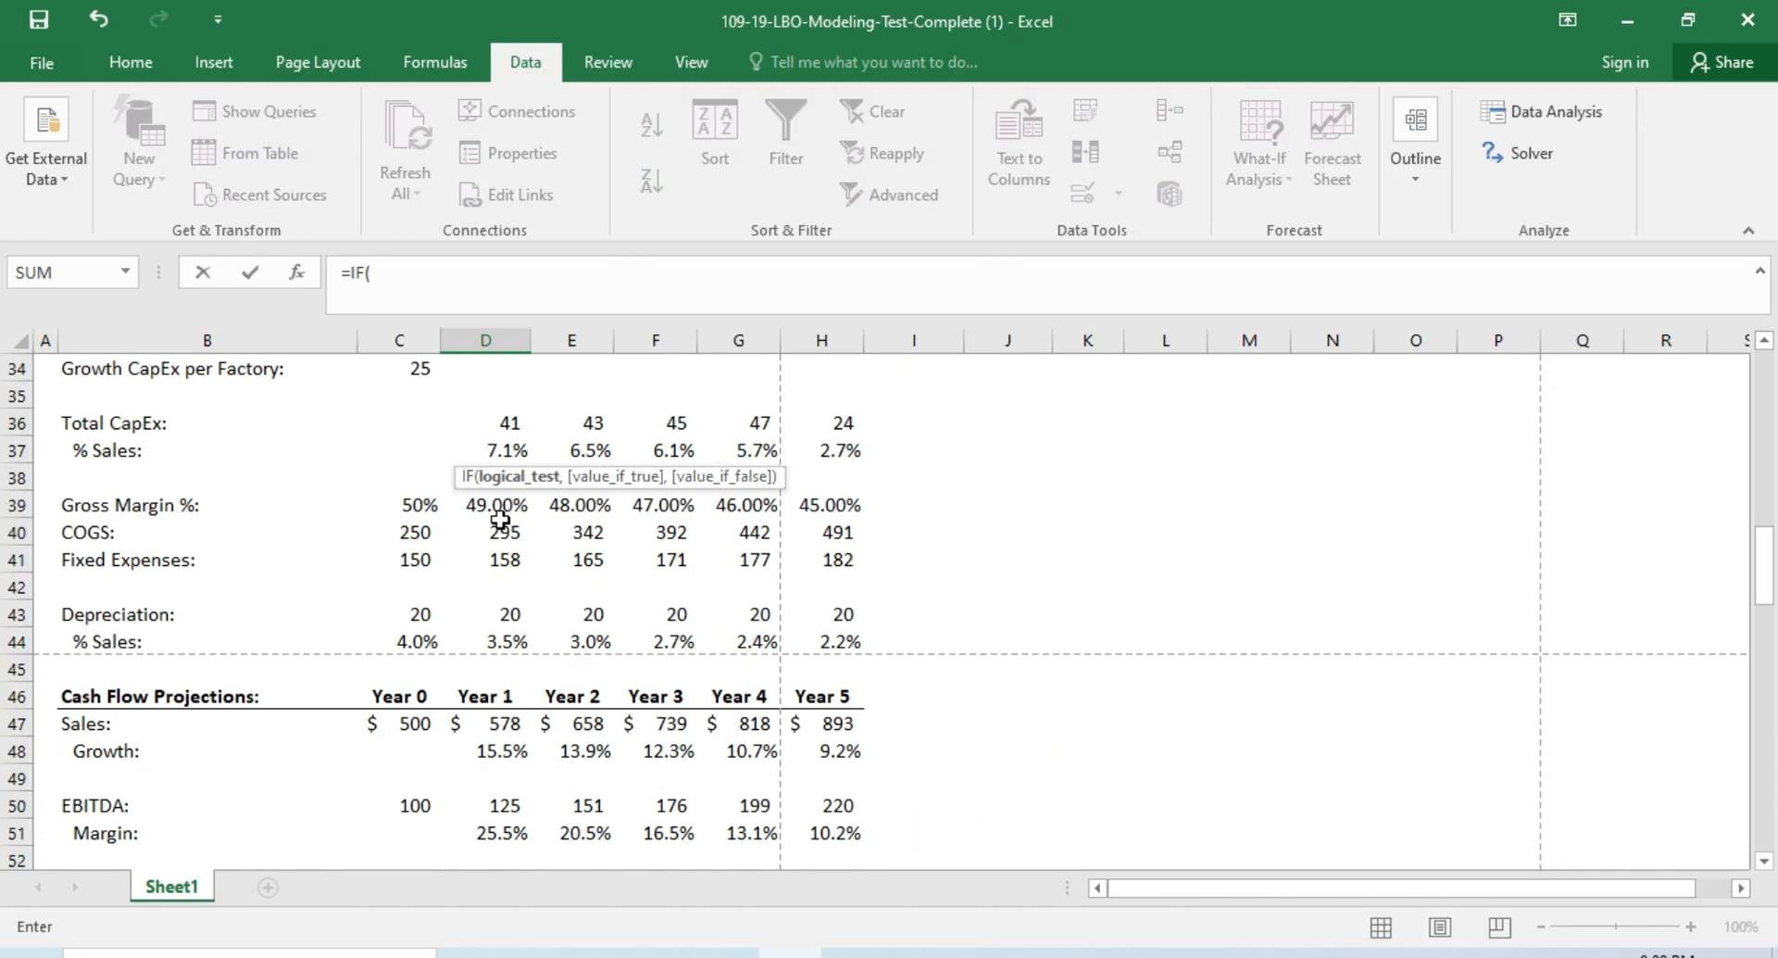
scroll(500, 518, up, 11)
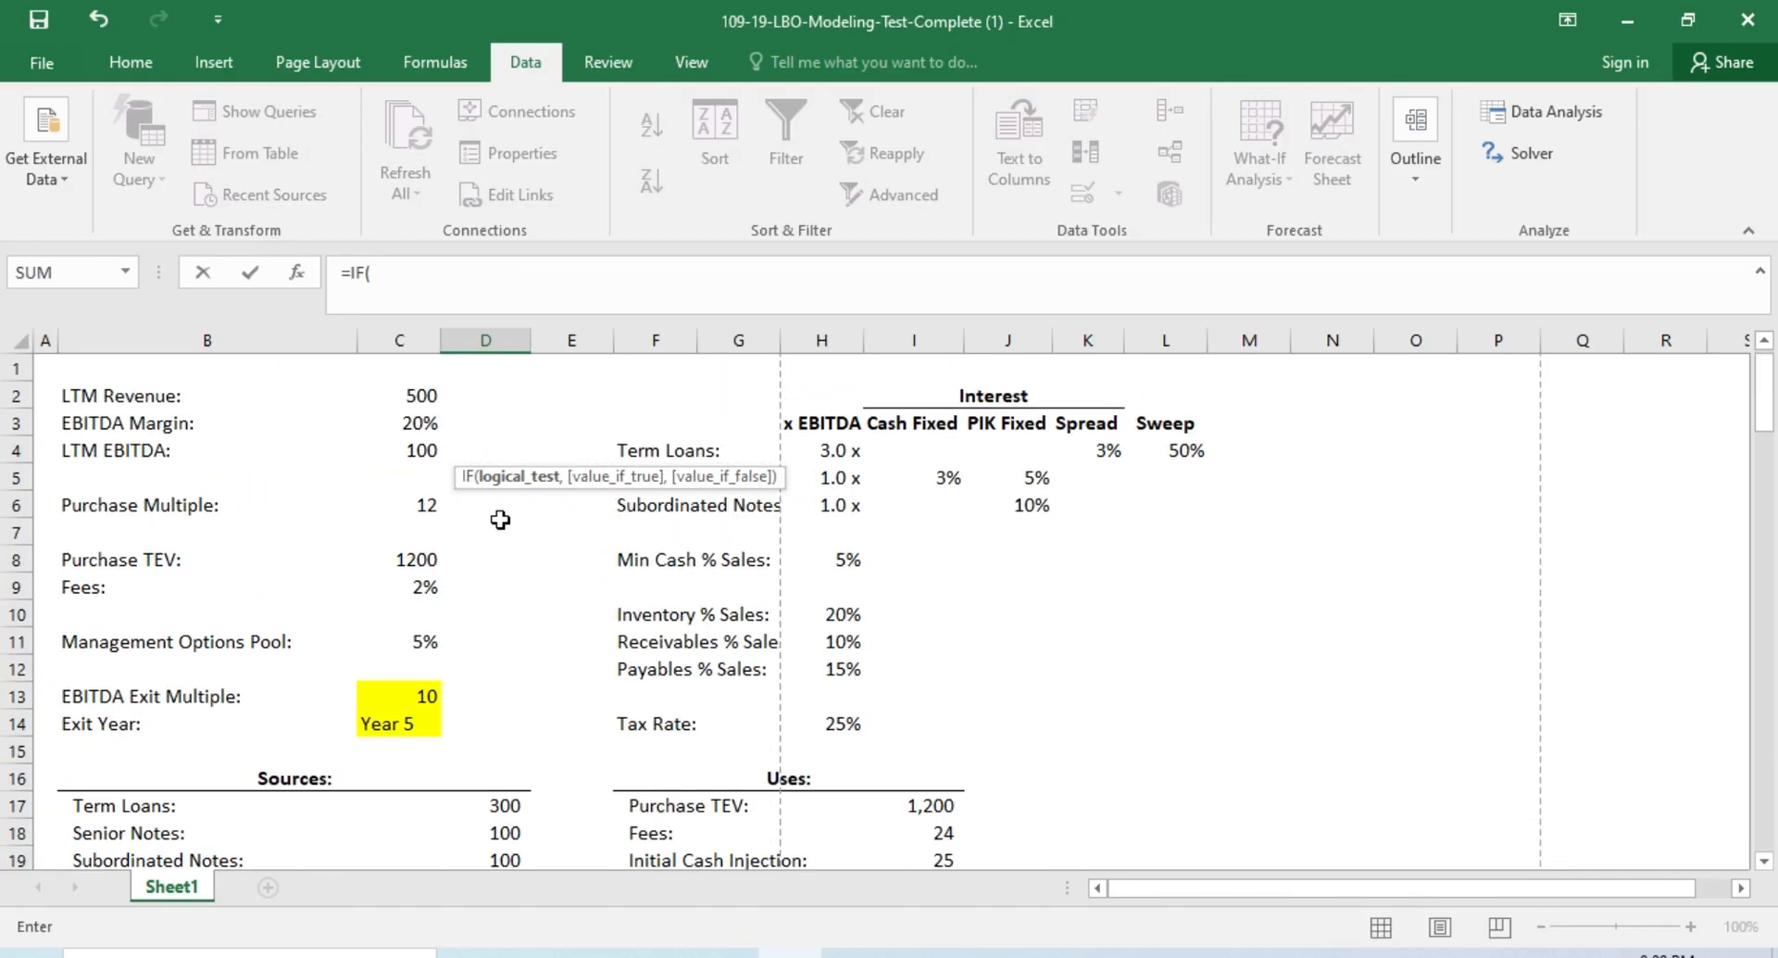
click(399, 733)
key(F4)
text(=)
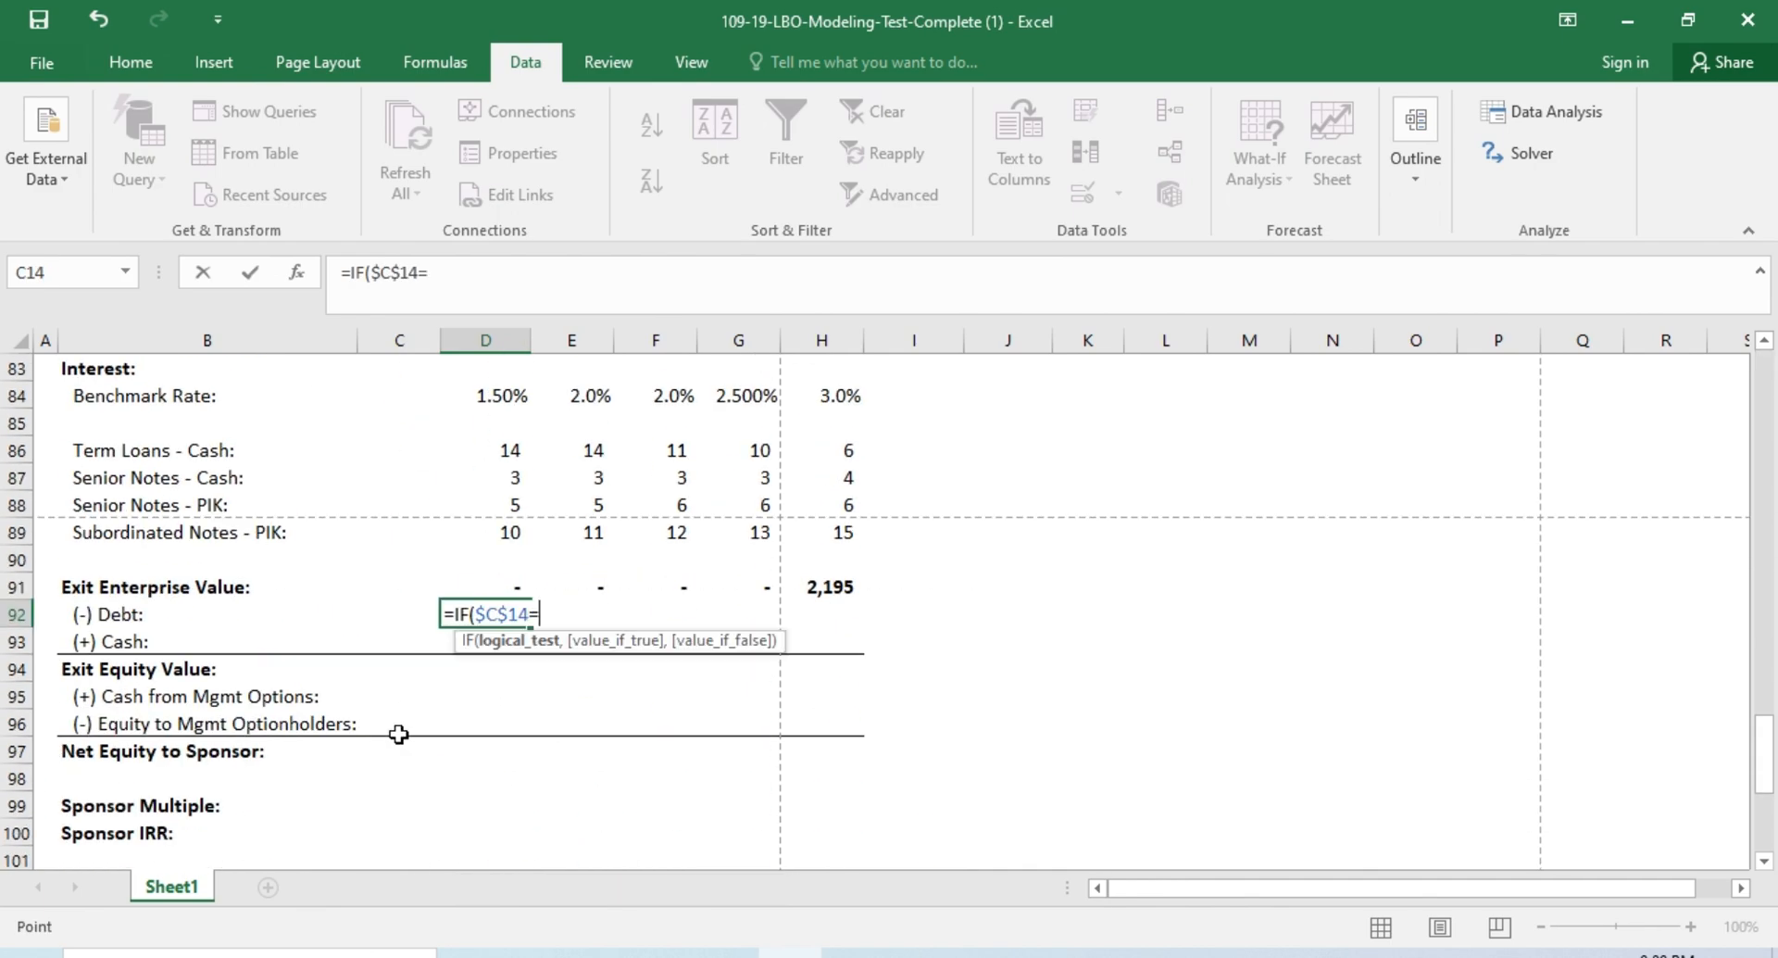
scroll(398, 733, up, 9)
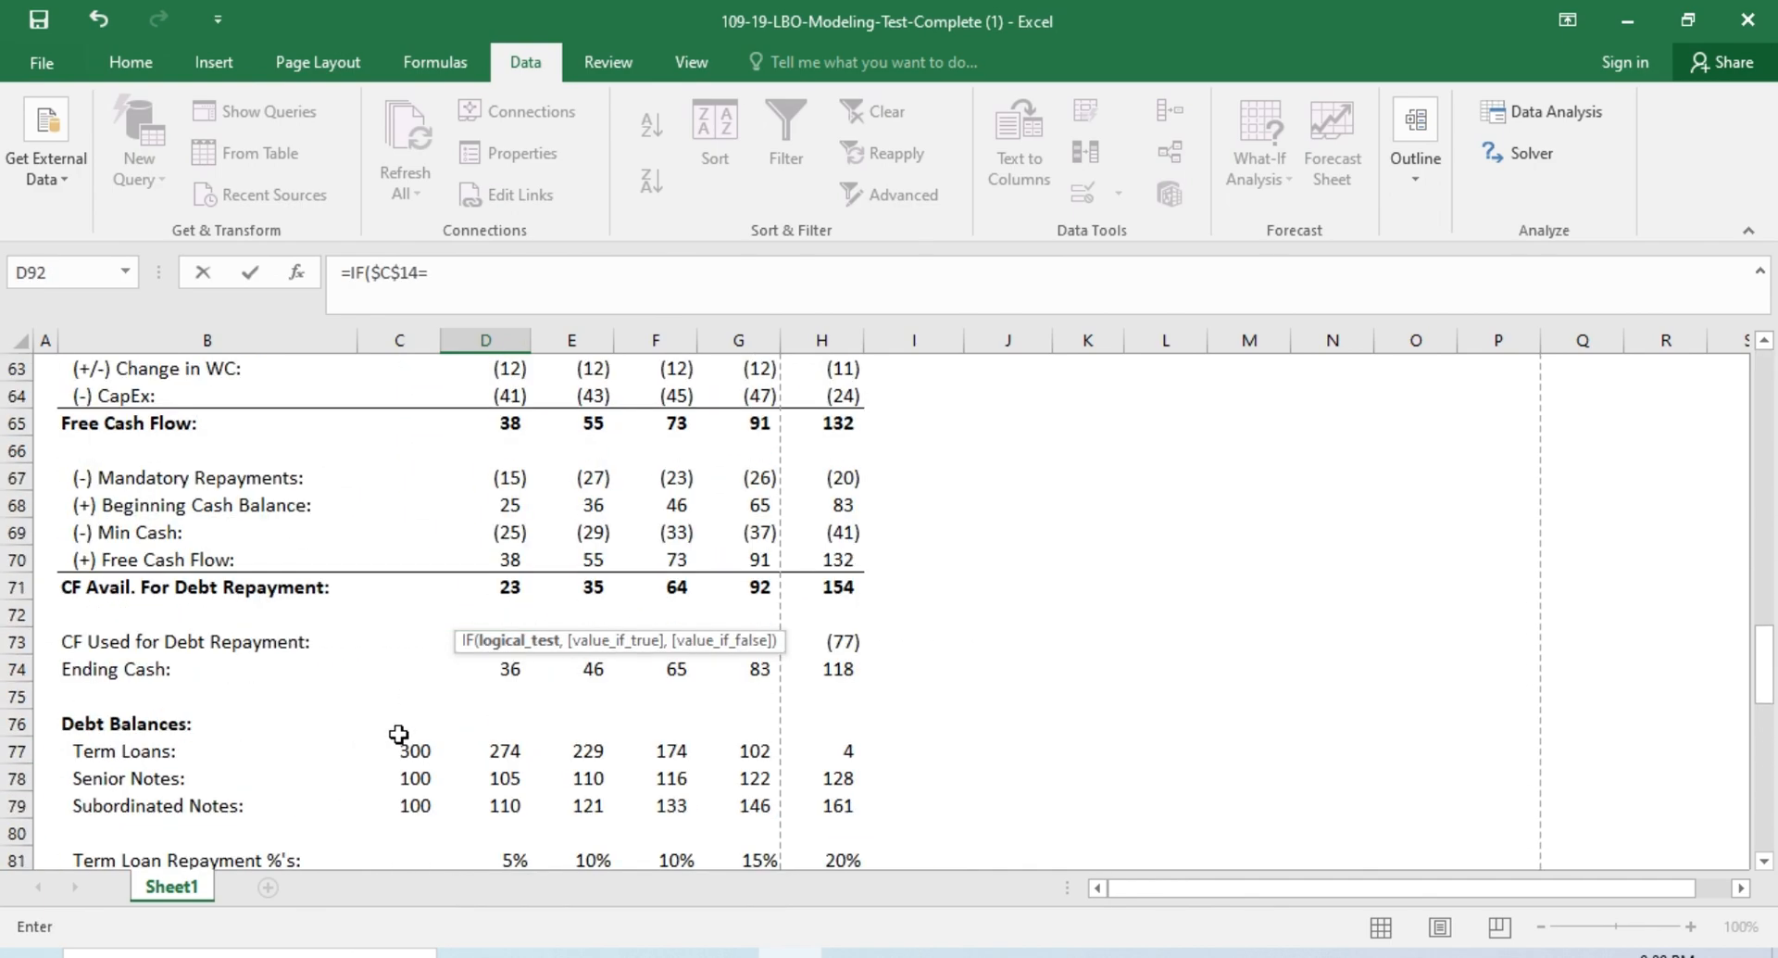
scroll(399, 734, up, 4)
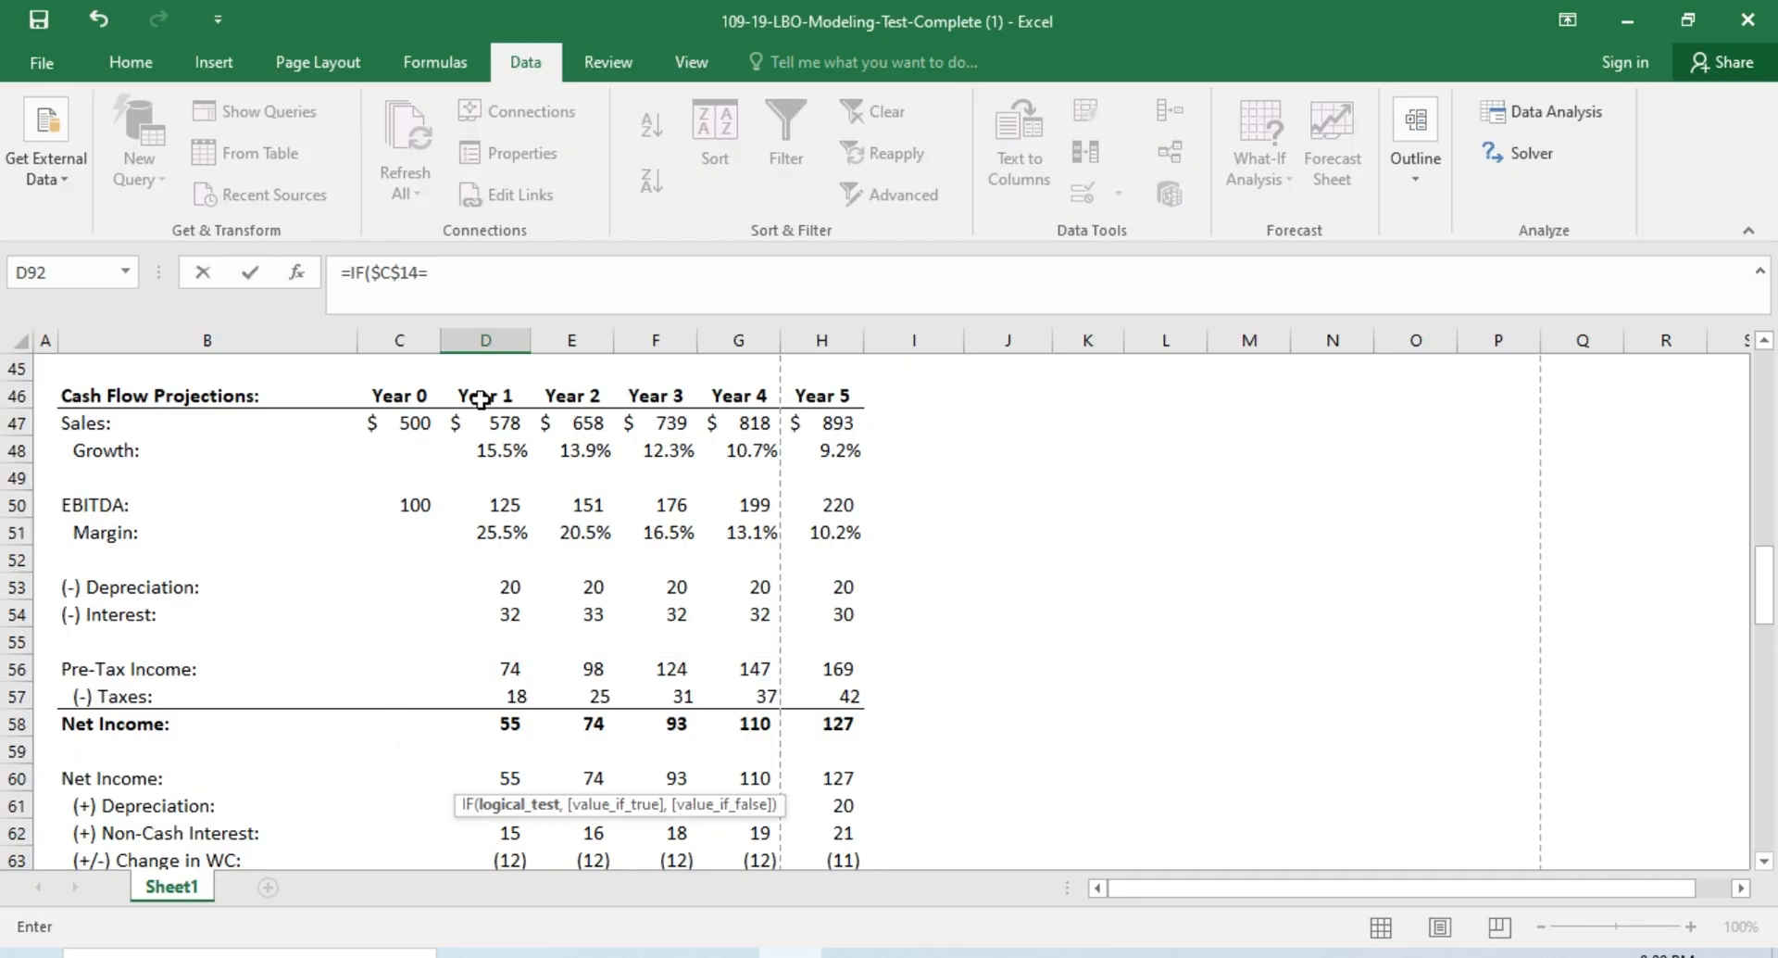
click(489, 391)
key(F8)
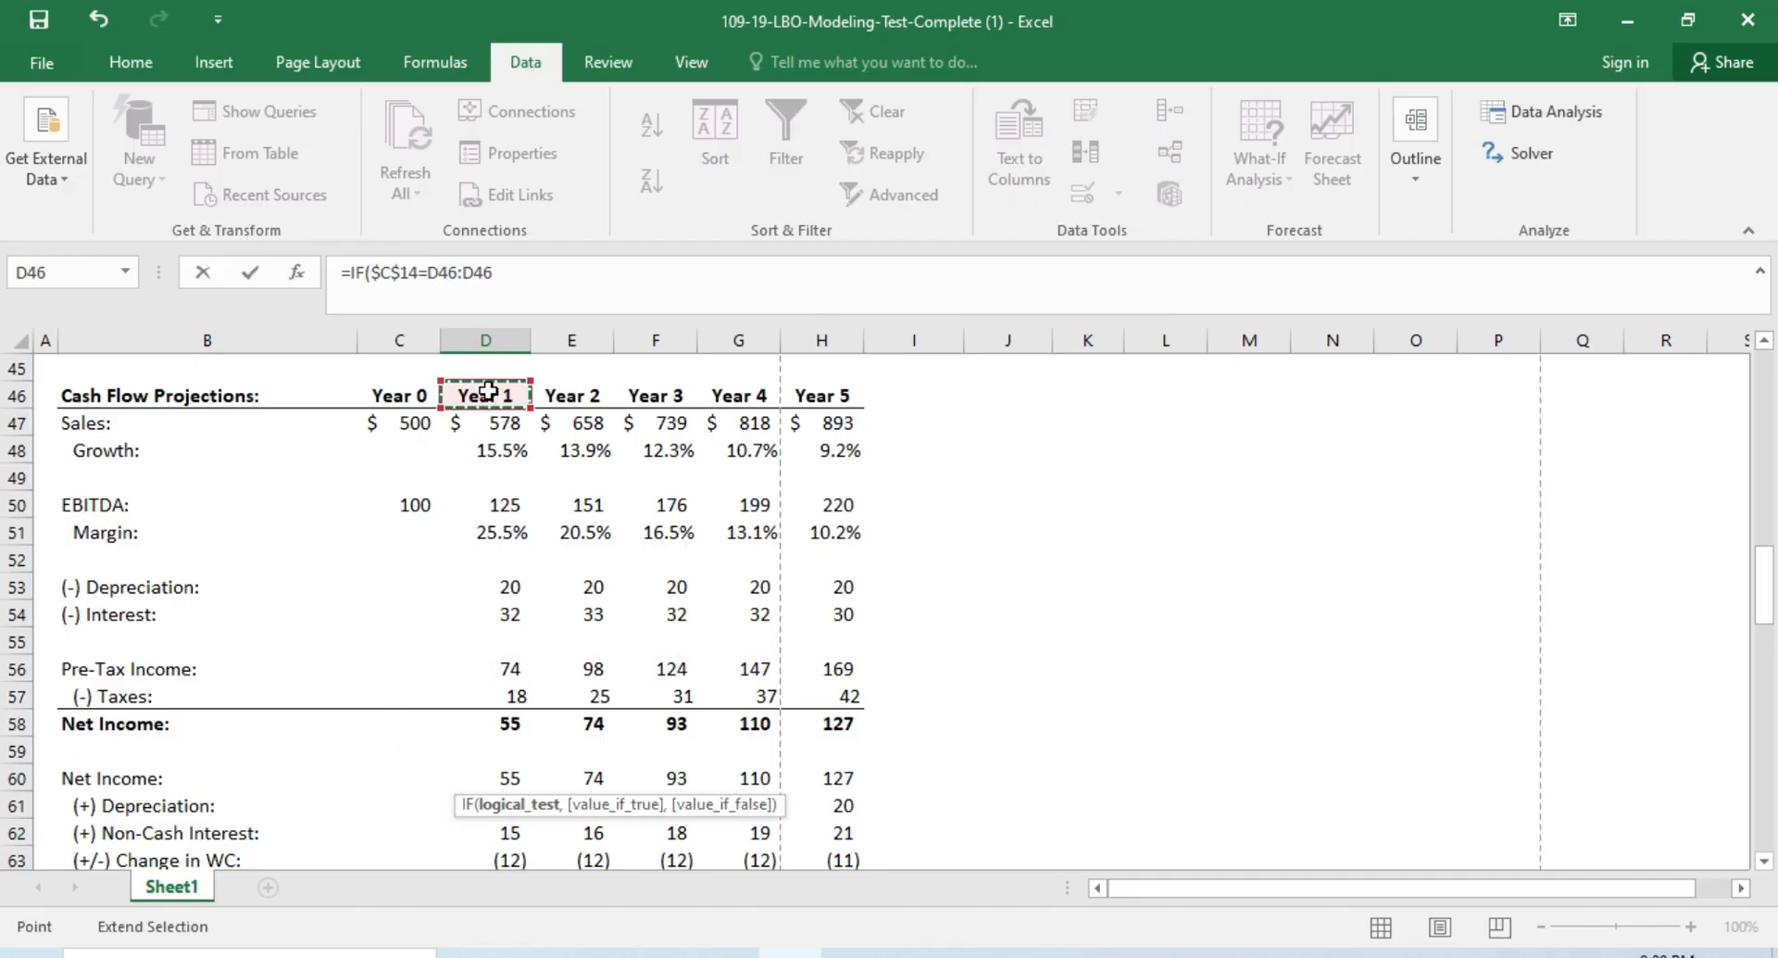
text(sum)
key(Return)
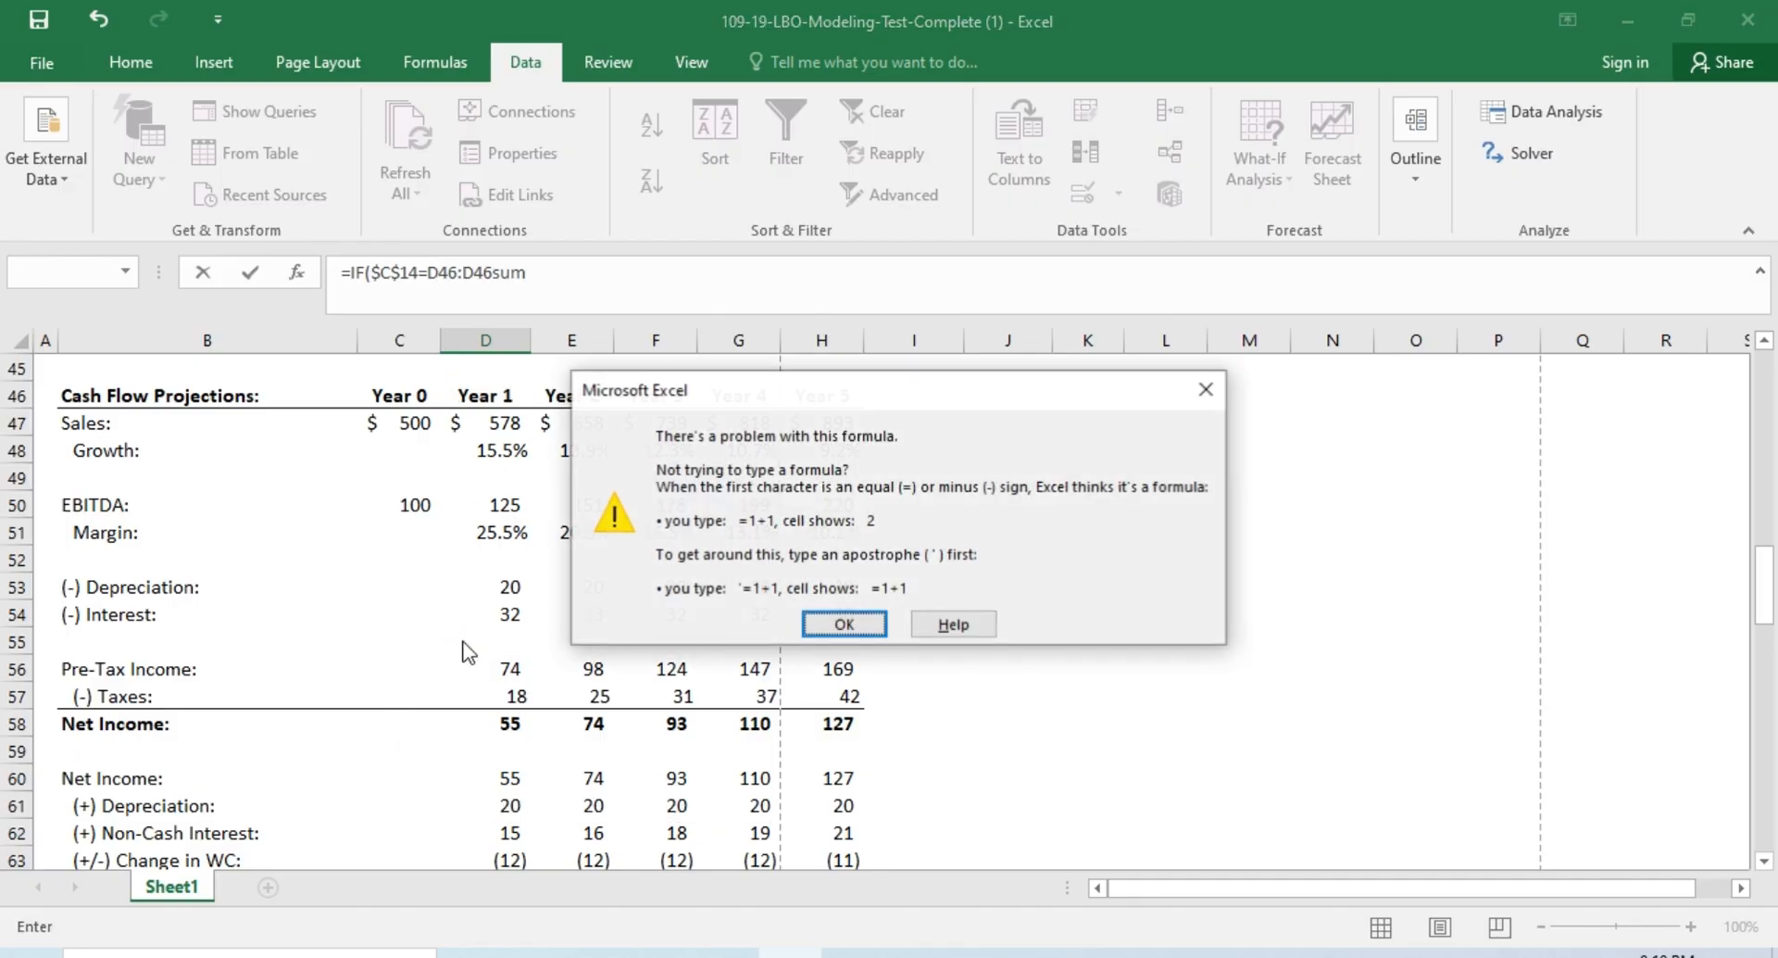
click(845, 623)
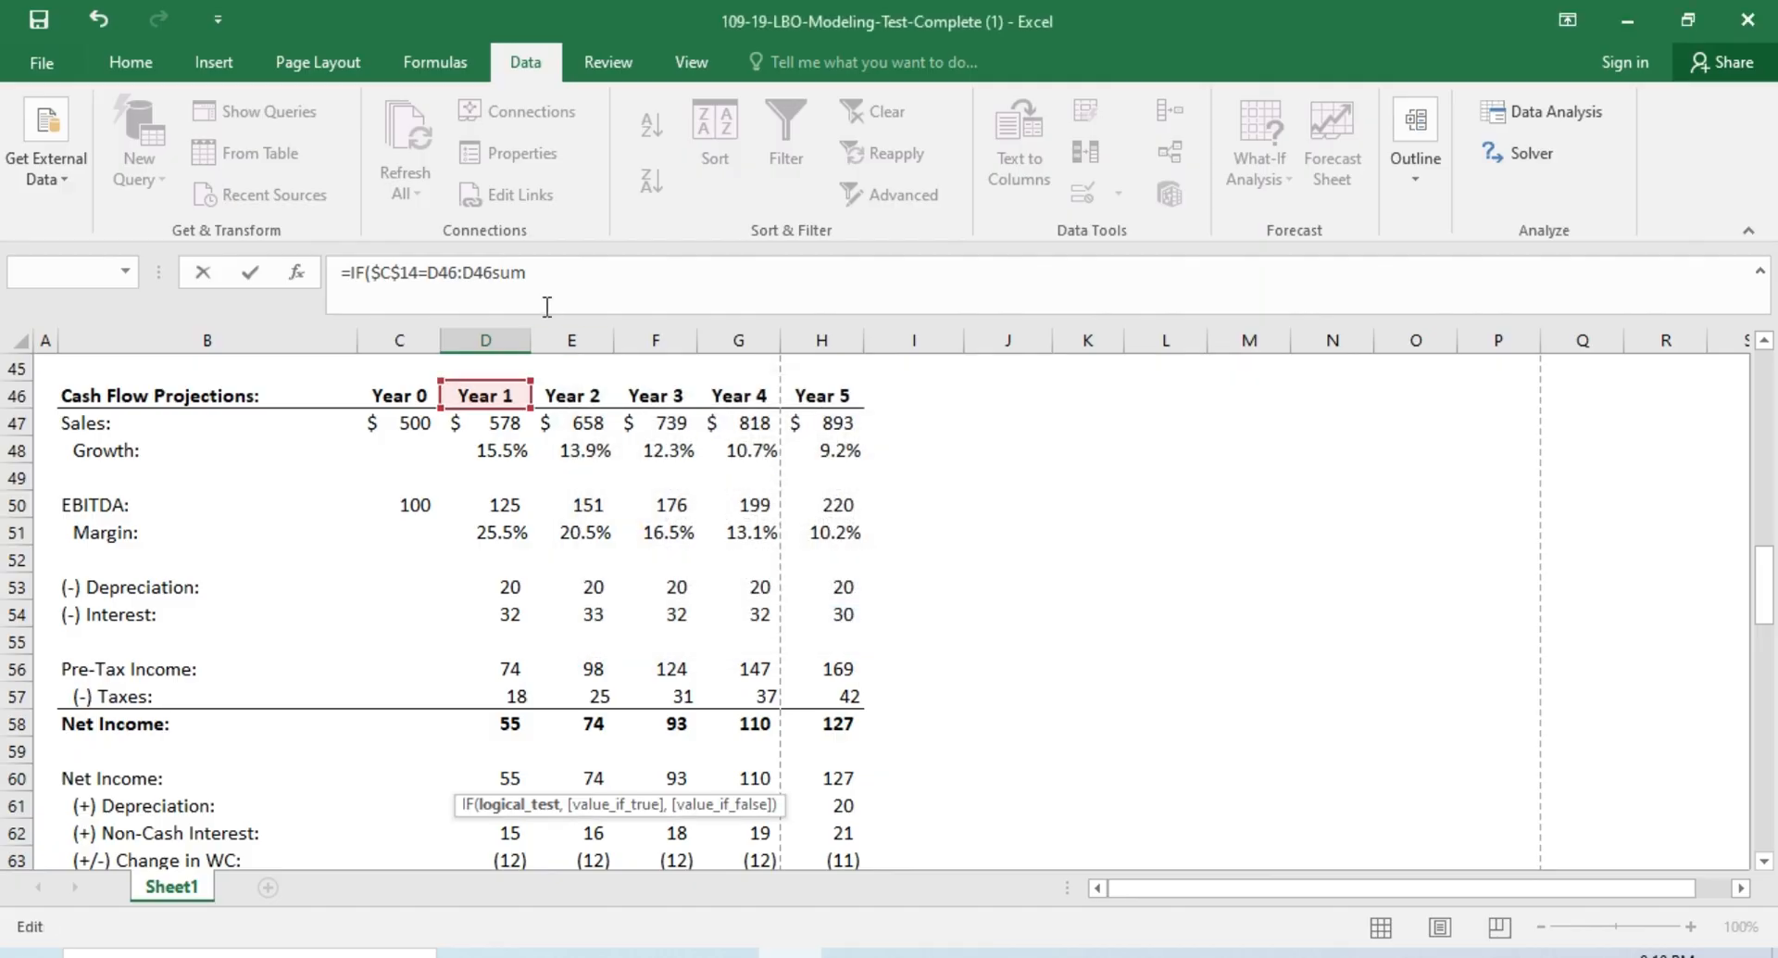
click(543, 289)
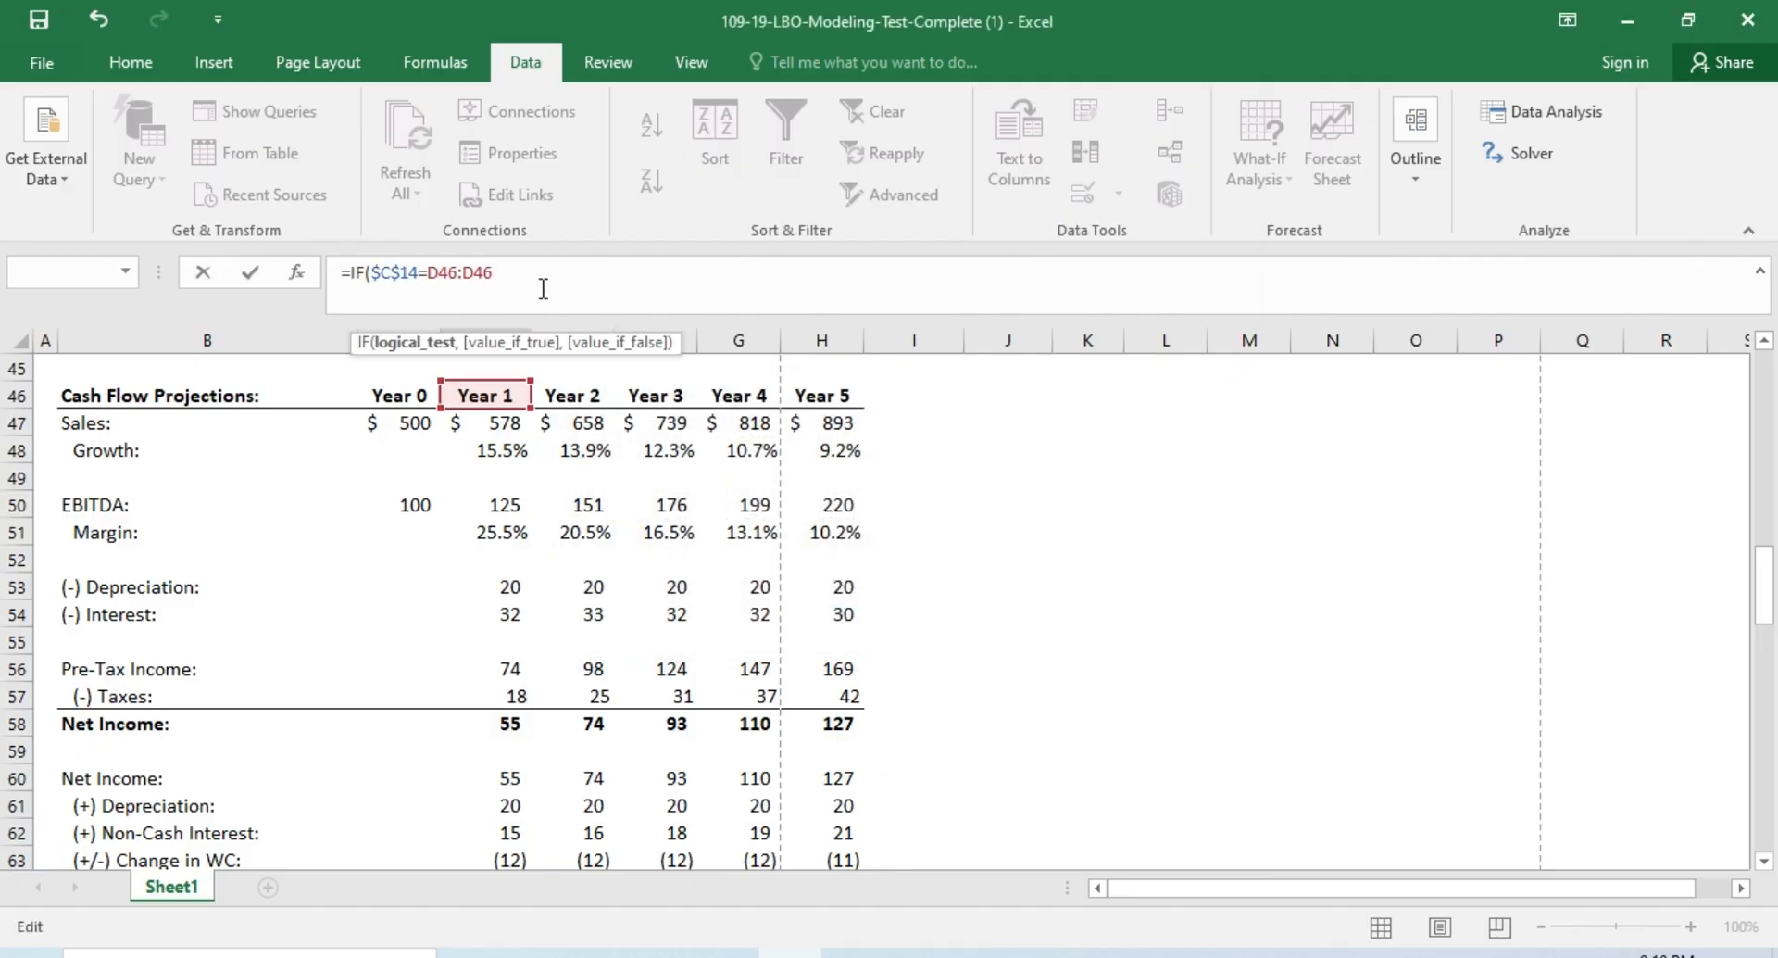
Step: Complete the D92 formula with SUM(D77:D79), the Year 1 debt balances, as the value if true
text(,SUM()
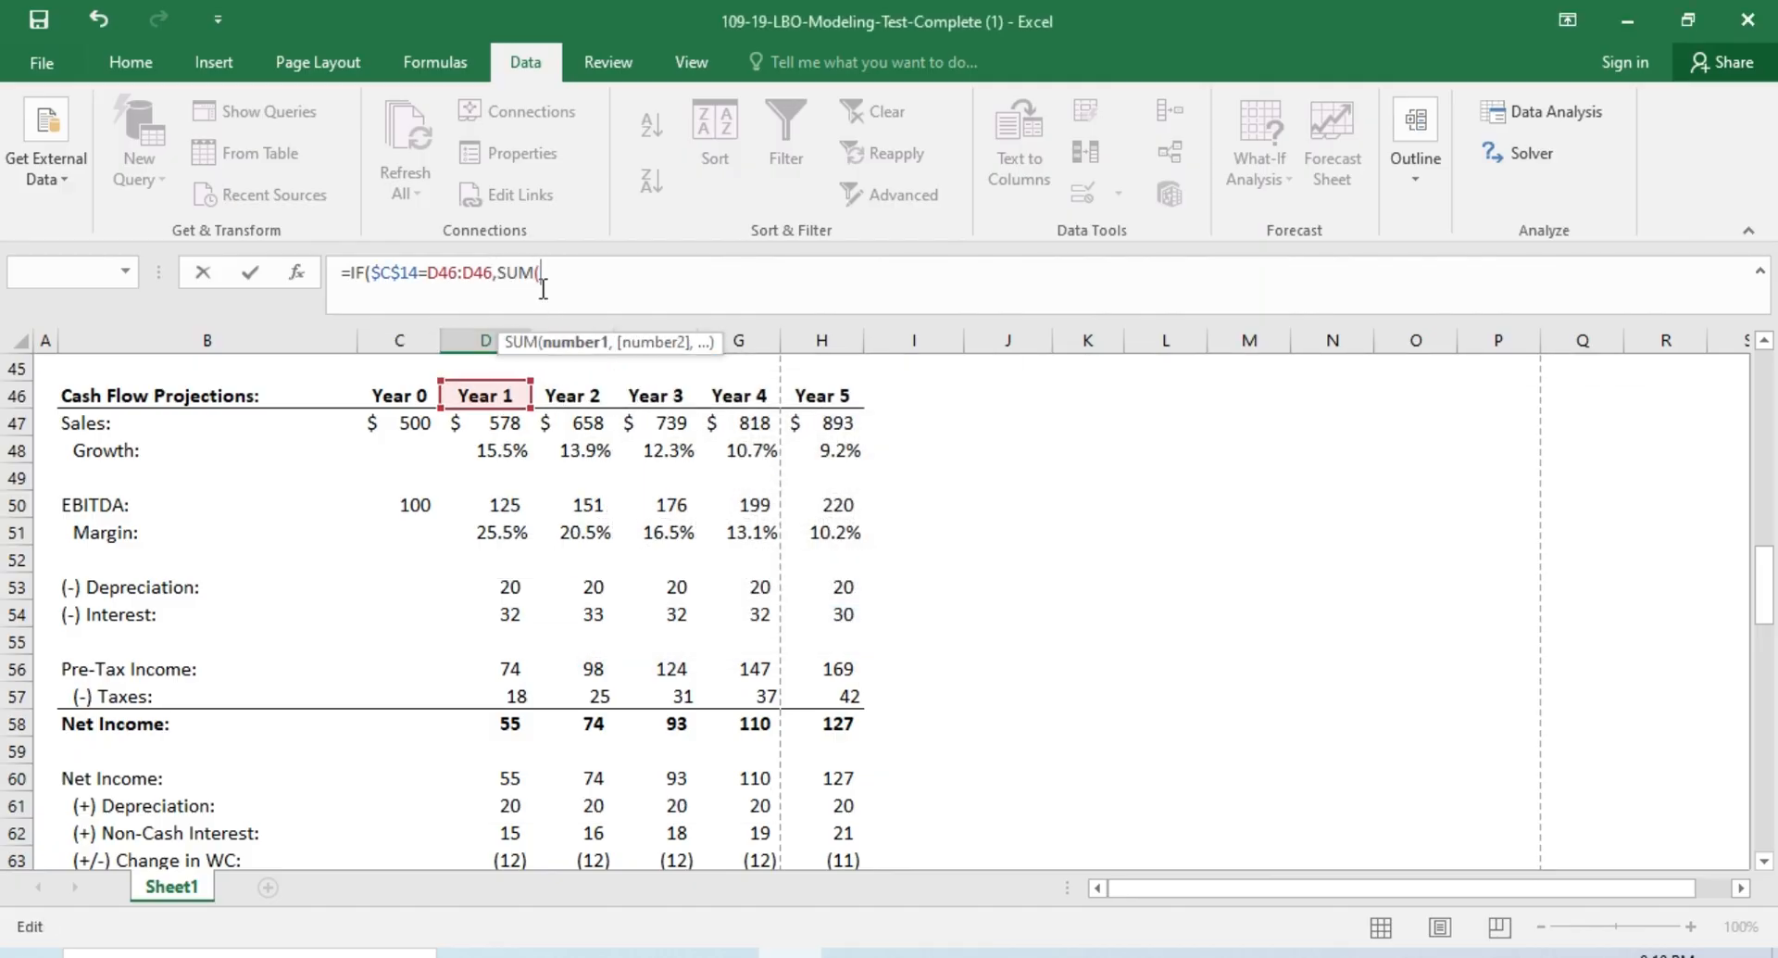
scroll(526, 640, down, 9)
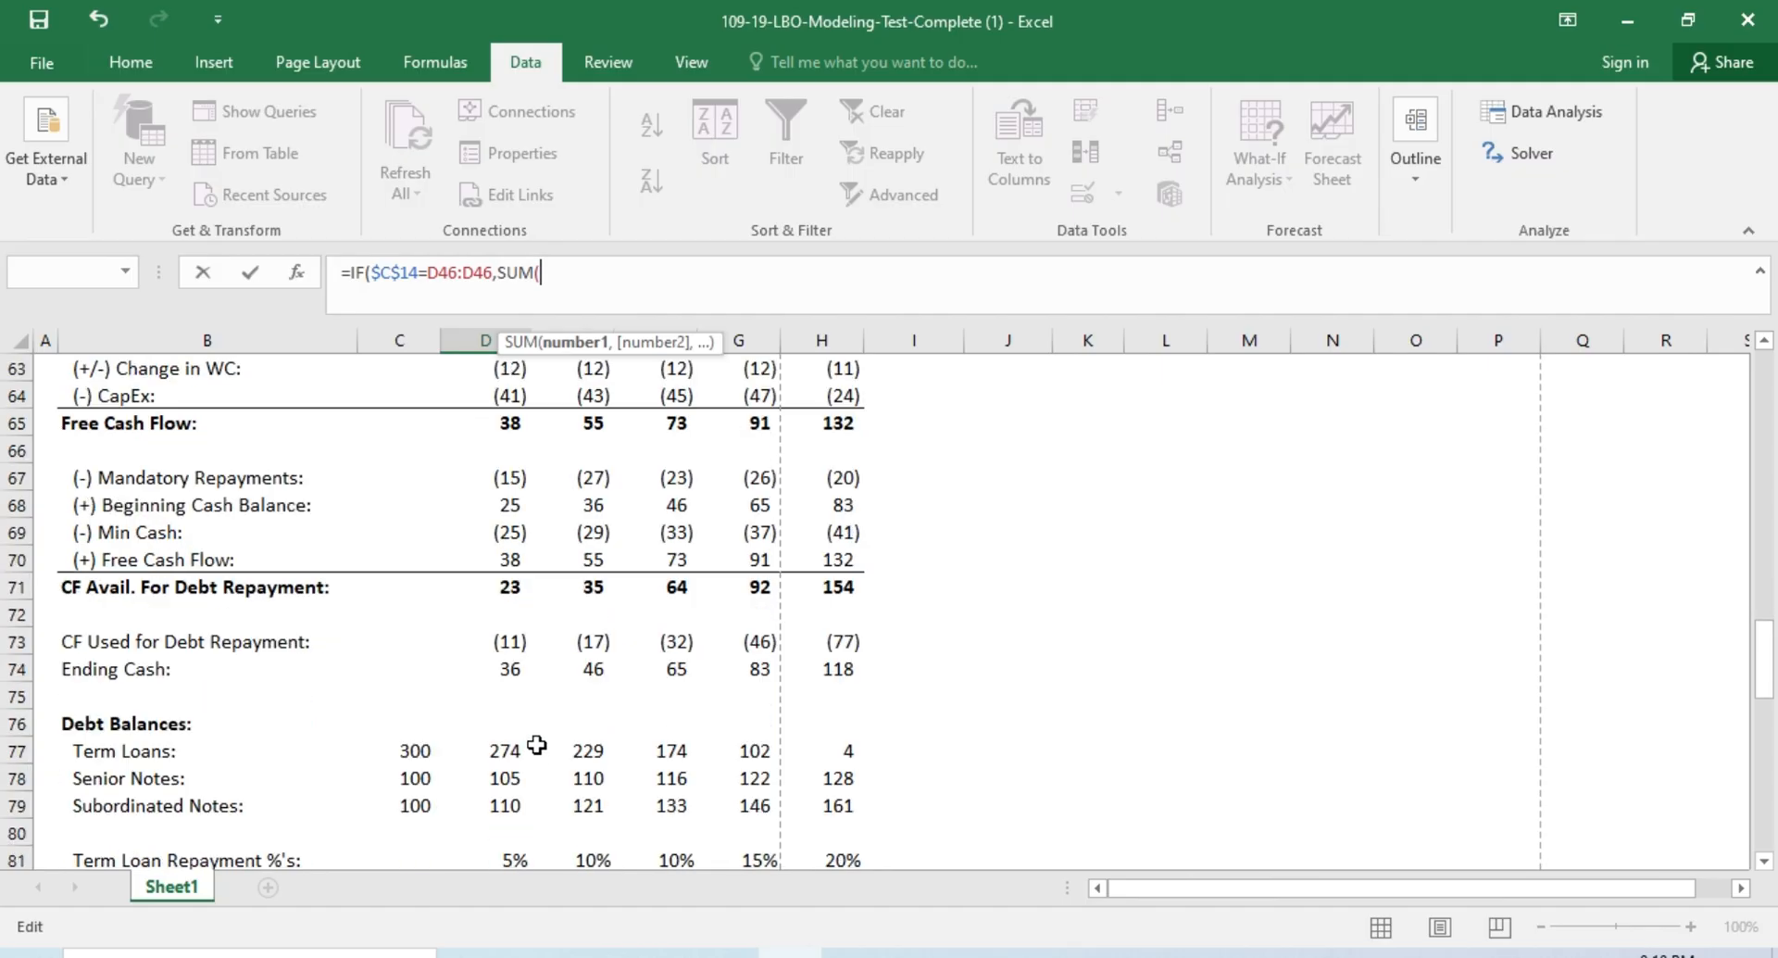
drag(518, 475, 518, 532)
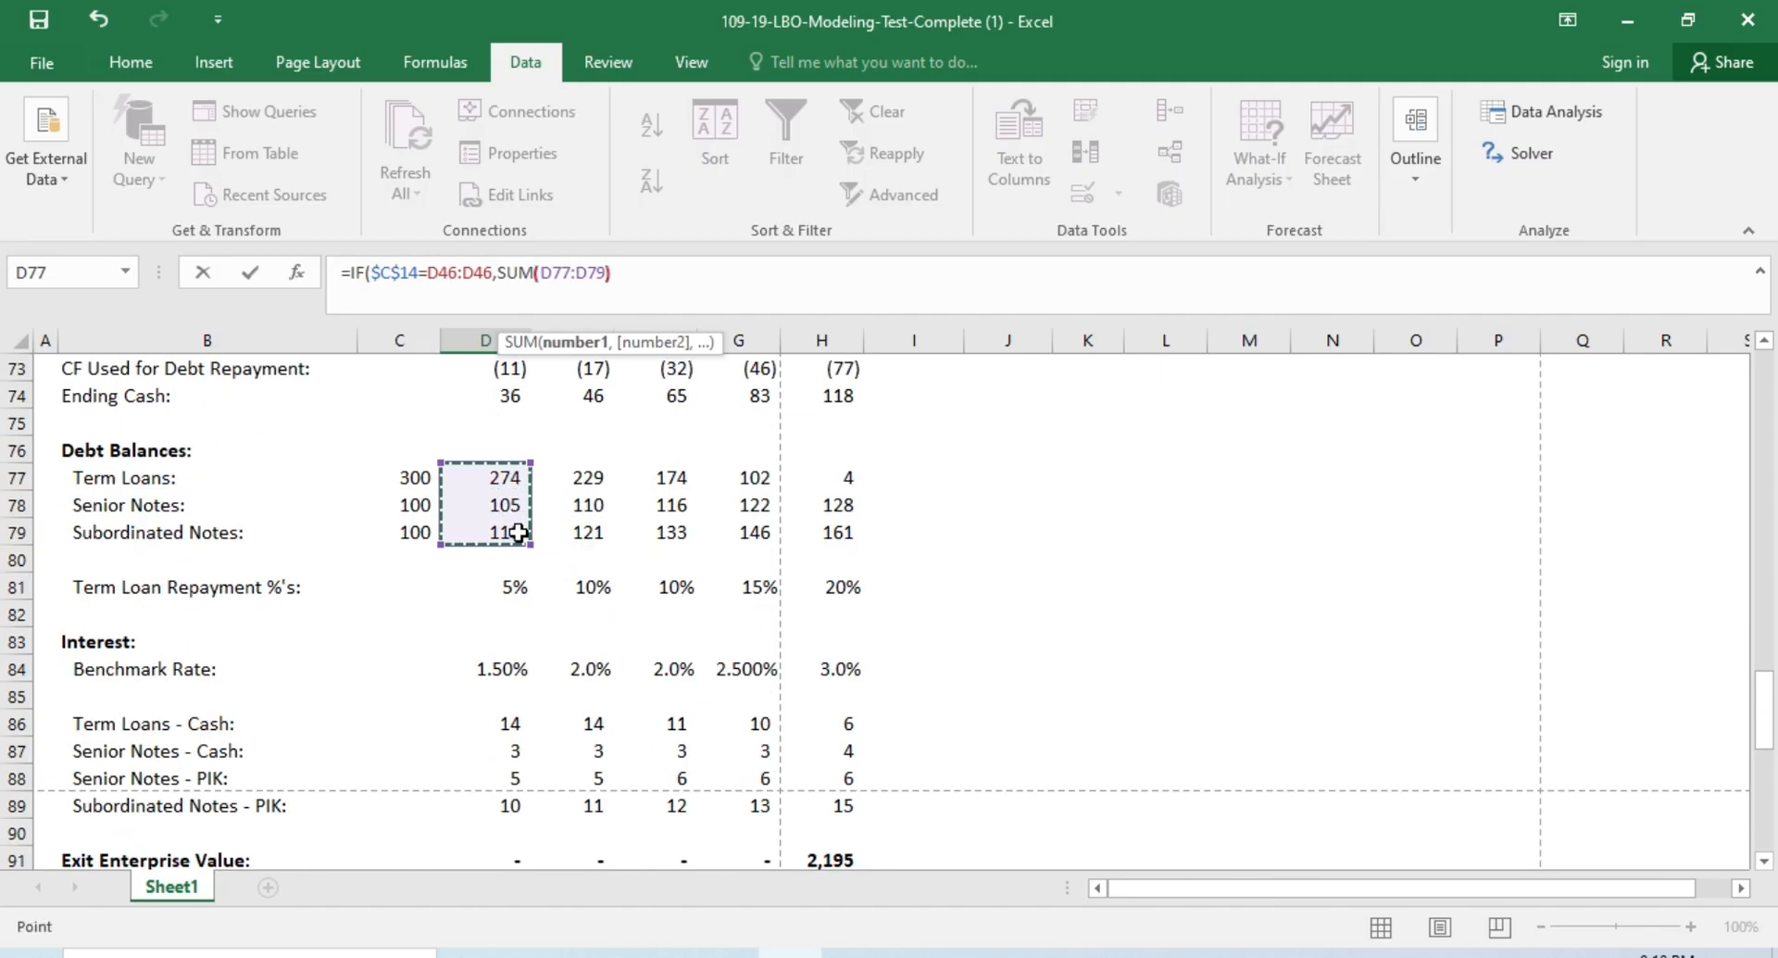
text())
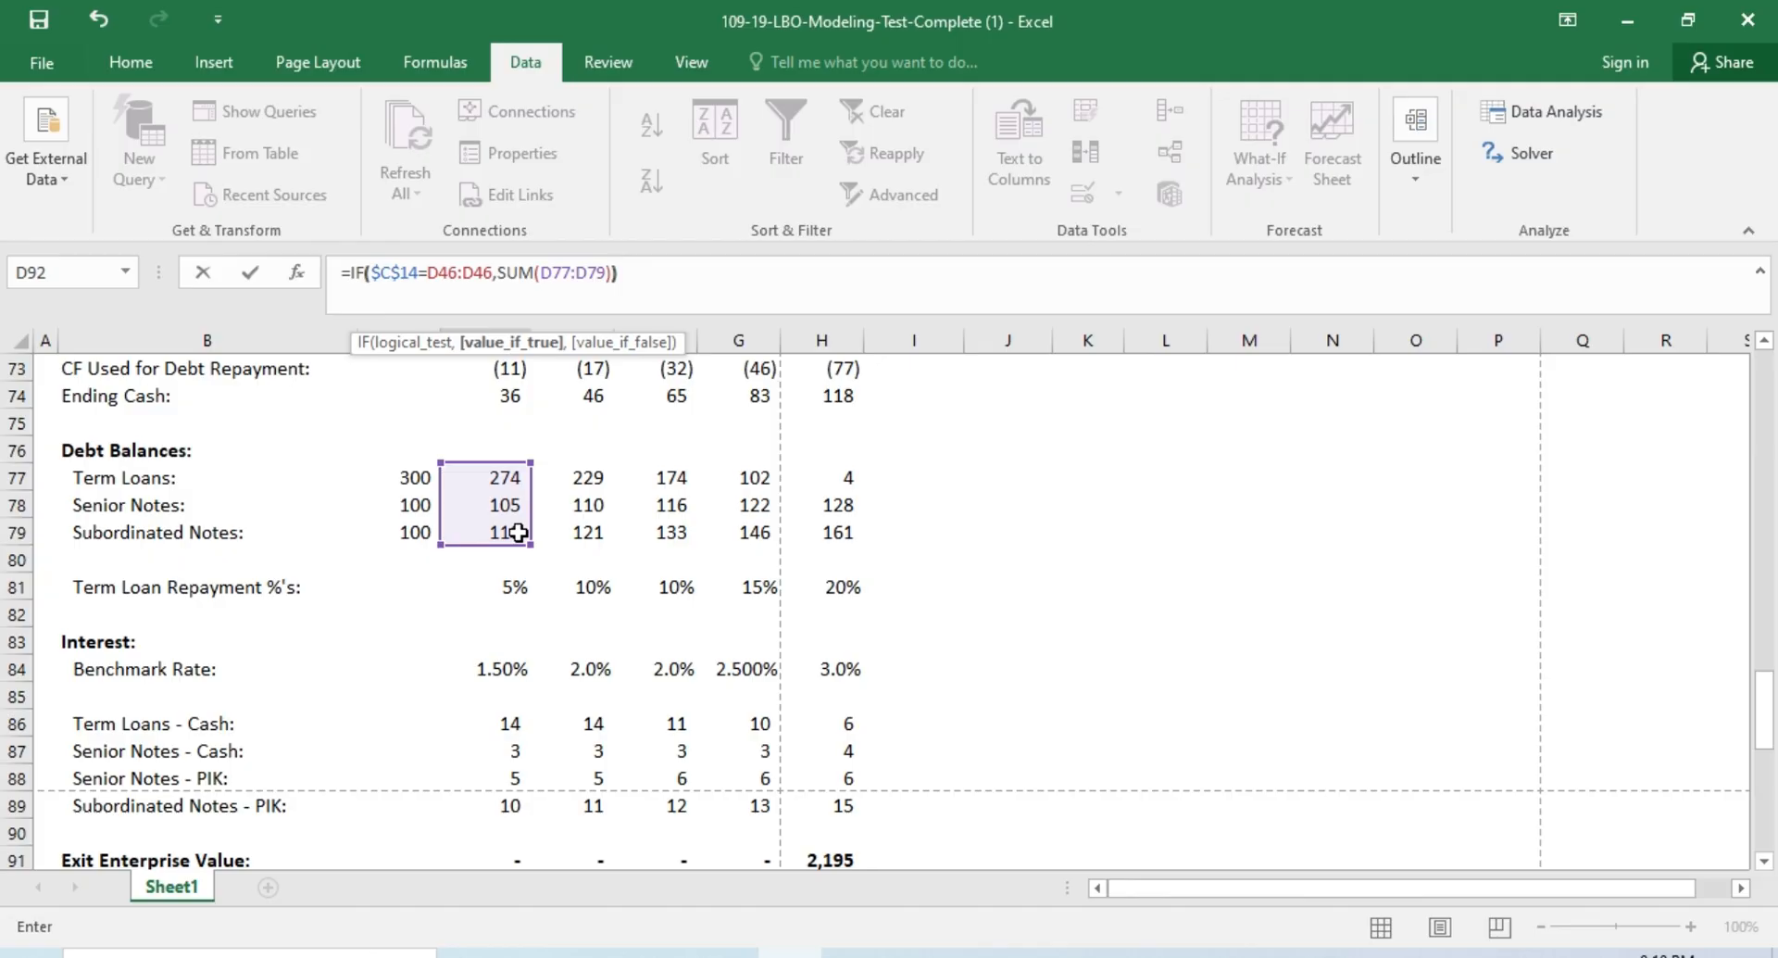
text())
key(Return)
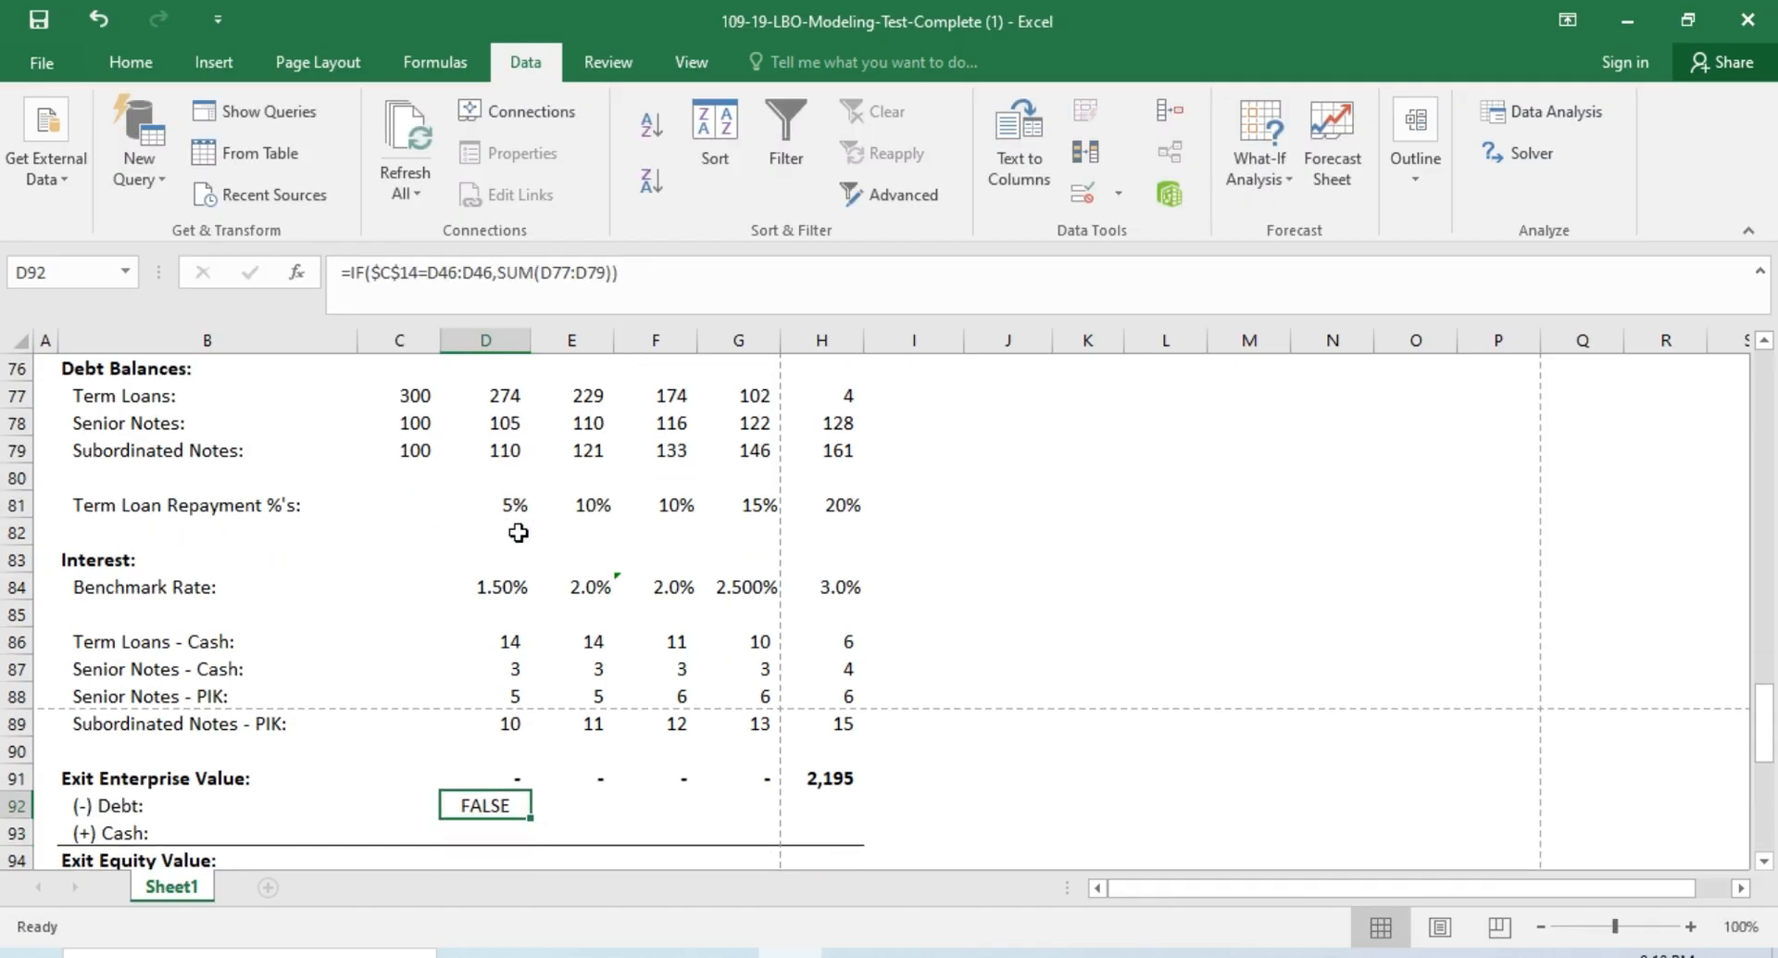
Step: Reduce the D46:D46 range in D92 to a single reference, giving =IF($C$14=D46,SUM(D77:D79))
key(F2)
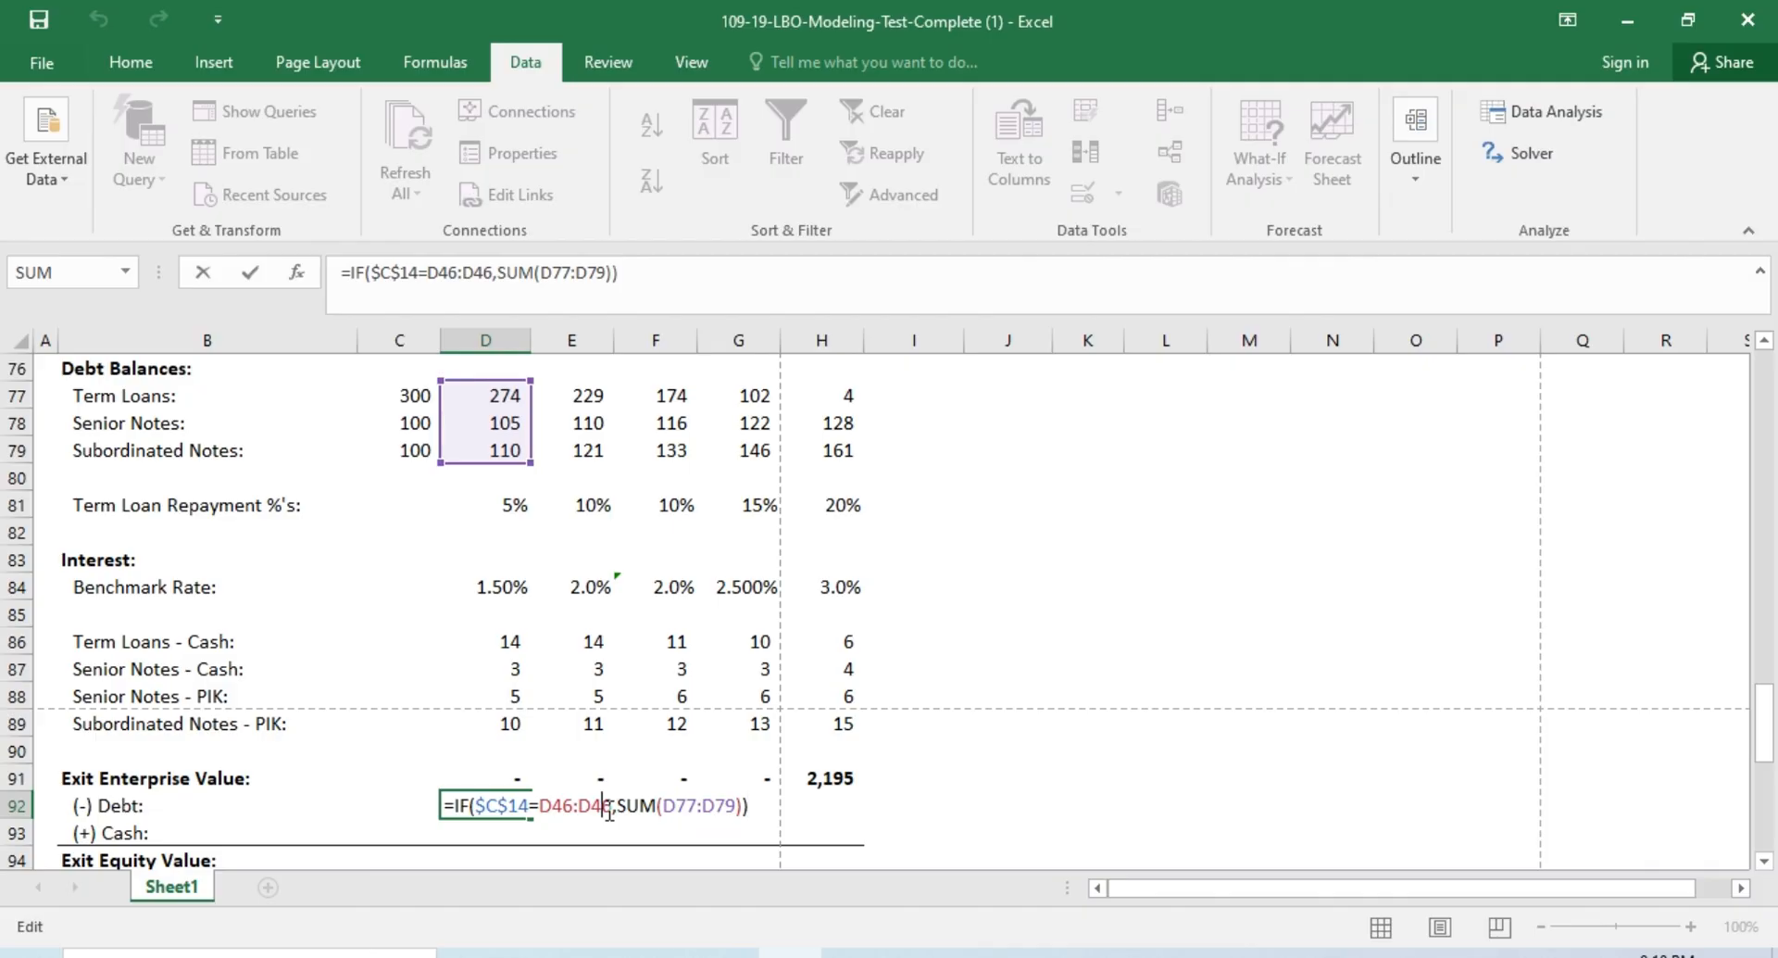
key(BackSpace)
key(BackSpace)
key(BackSpace)
key(BackSpace)
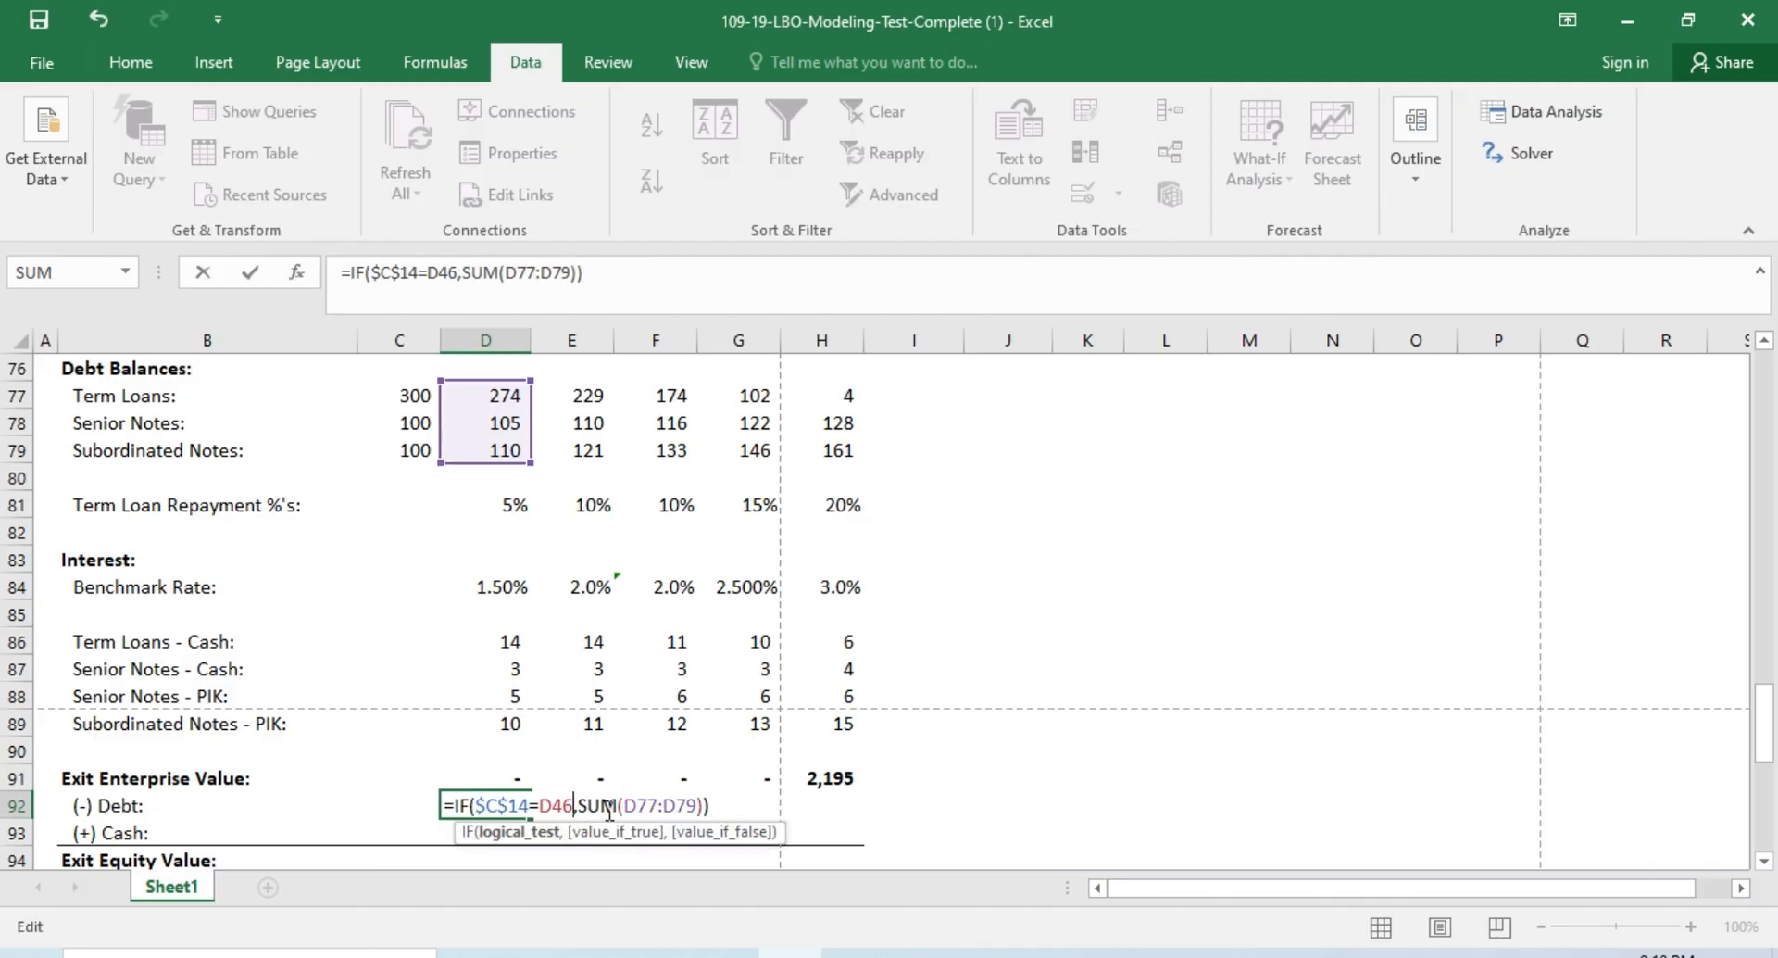
key(Return)
key(Up)
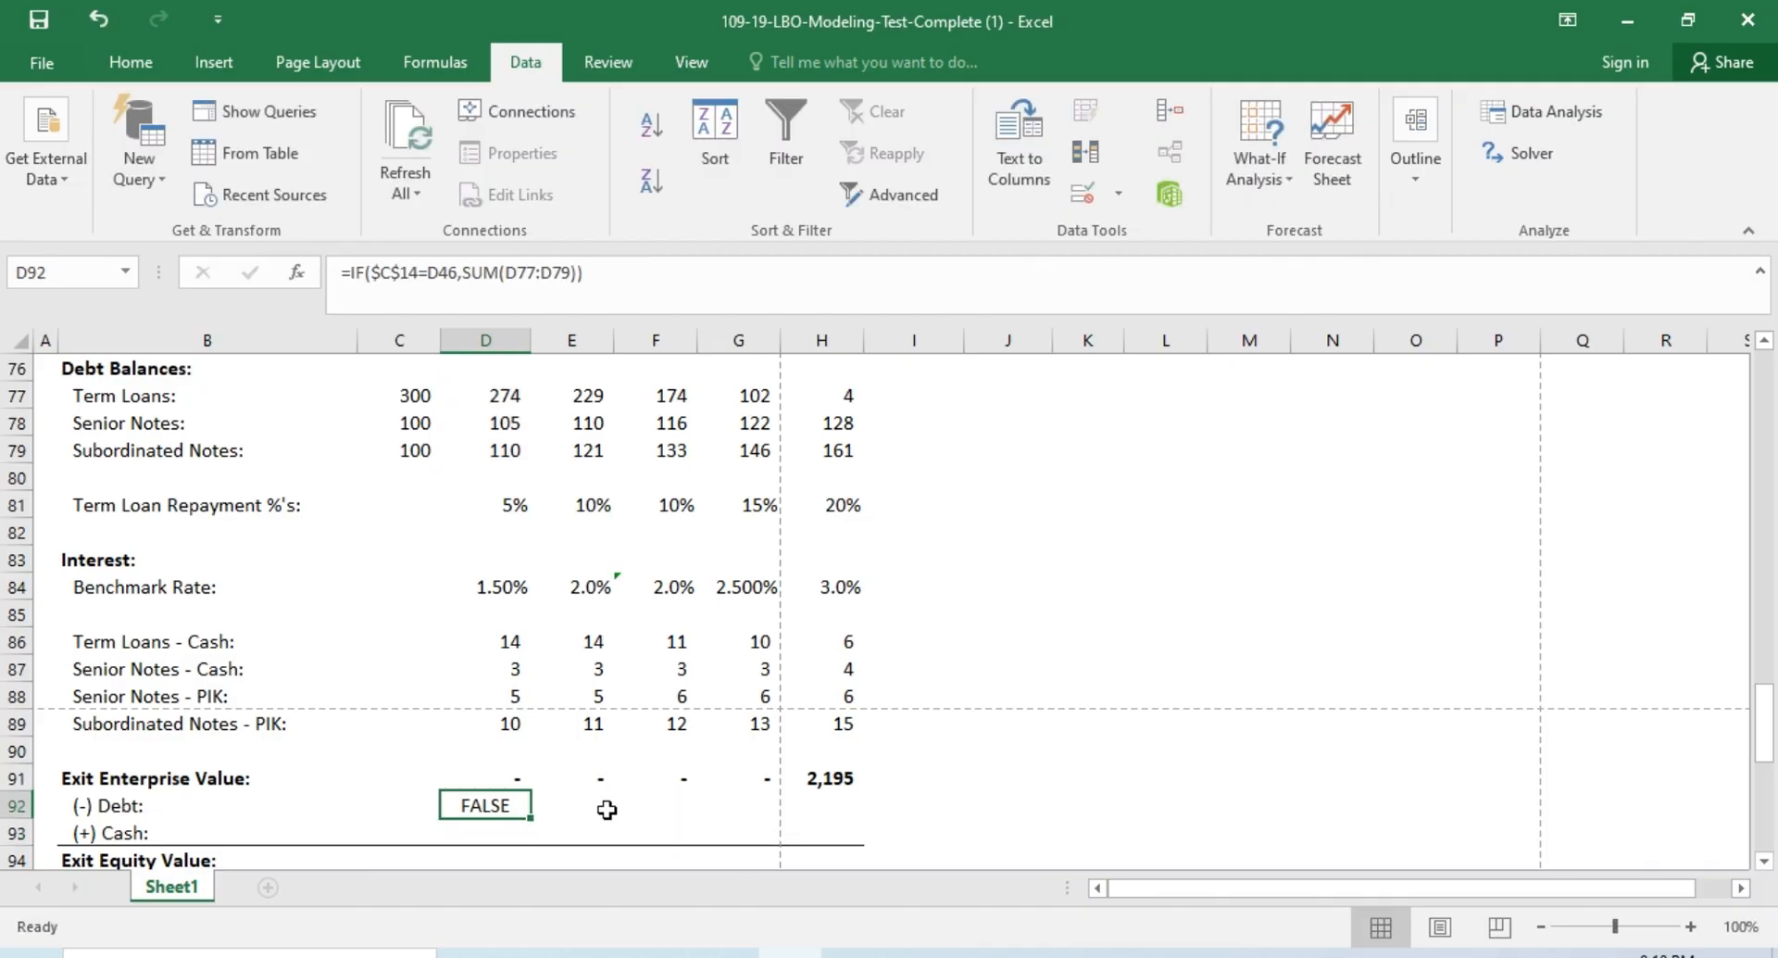
key(F2)
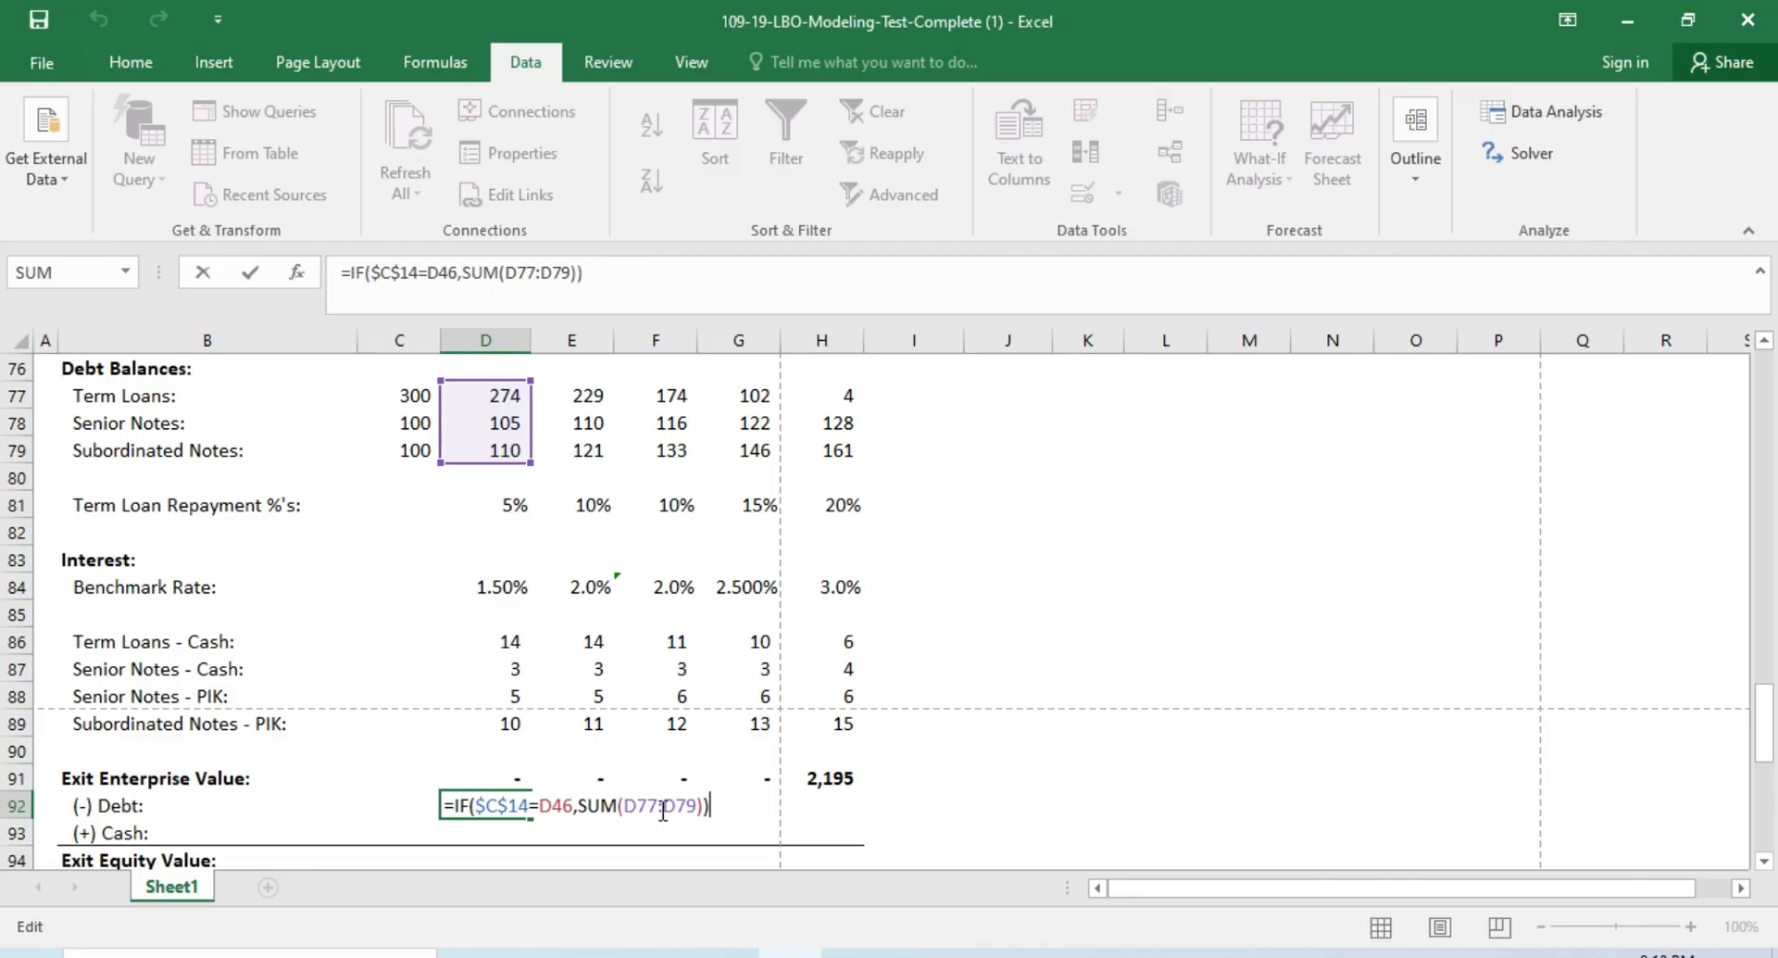
key(Return)
key(Up)
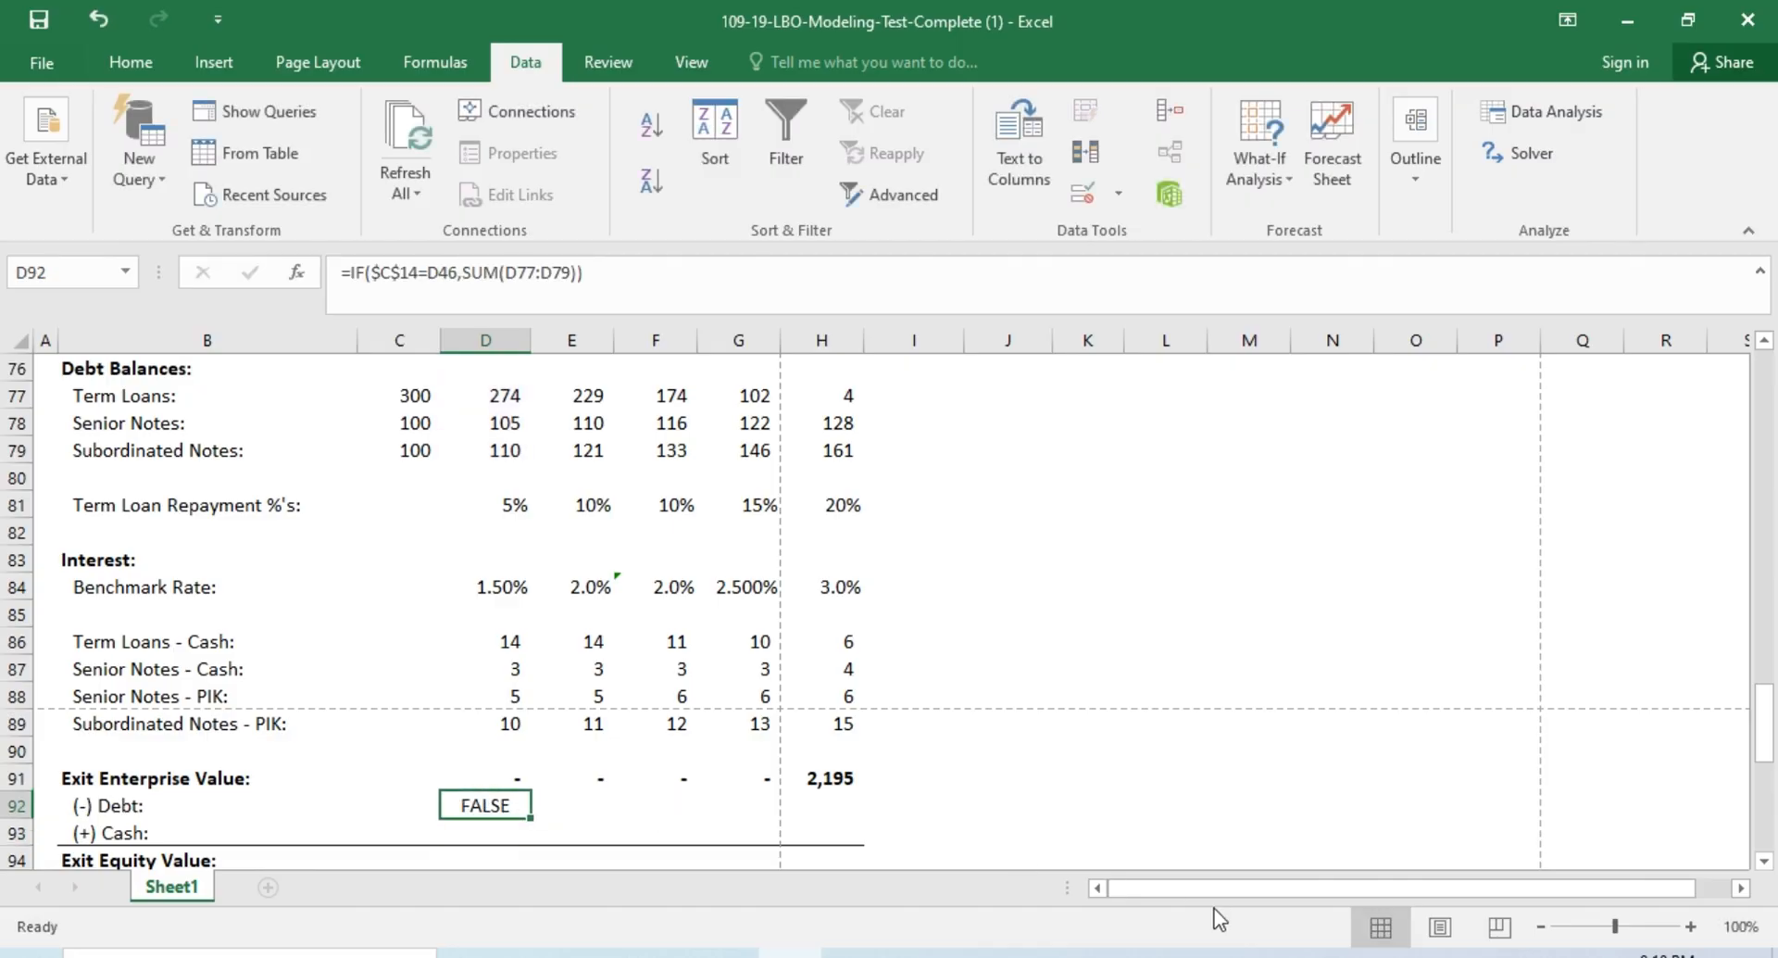
click(1119, 907)
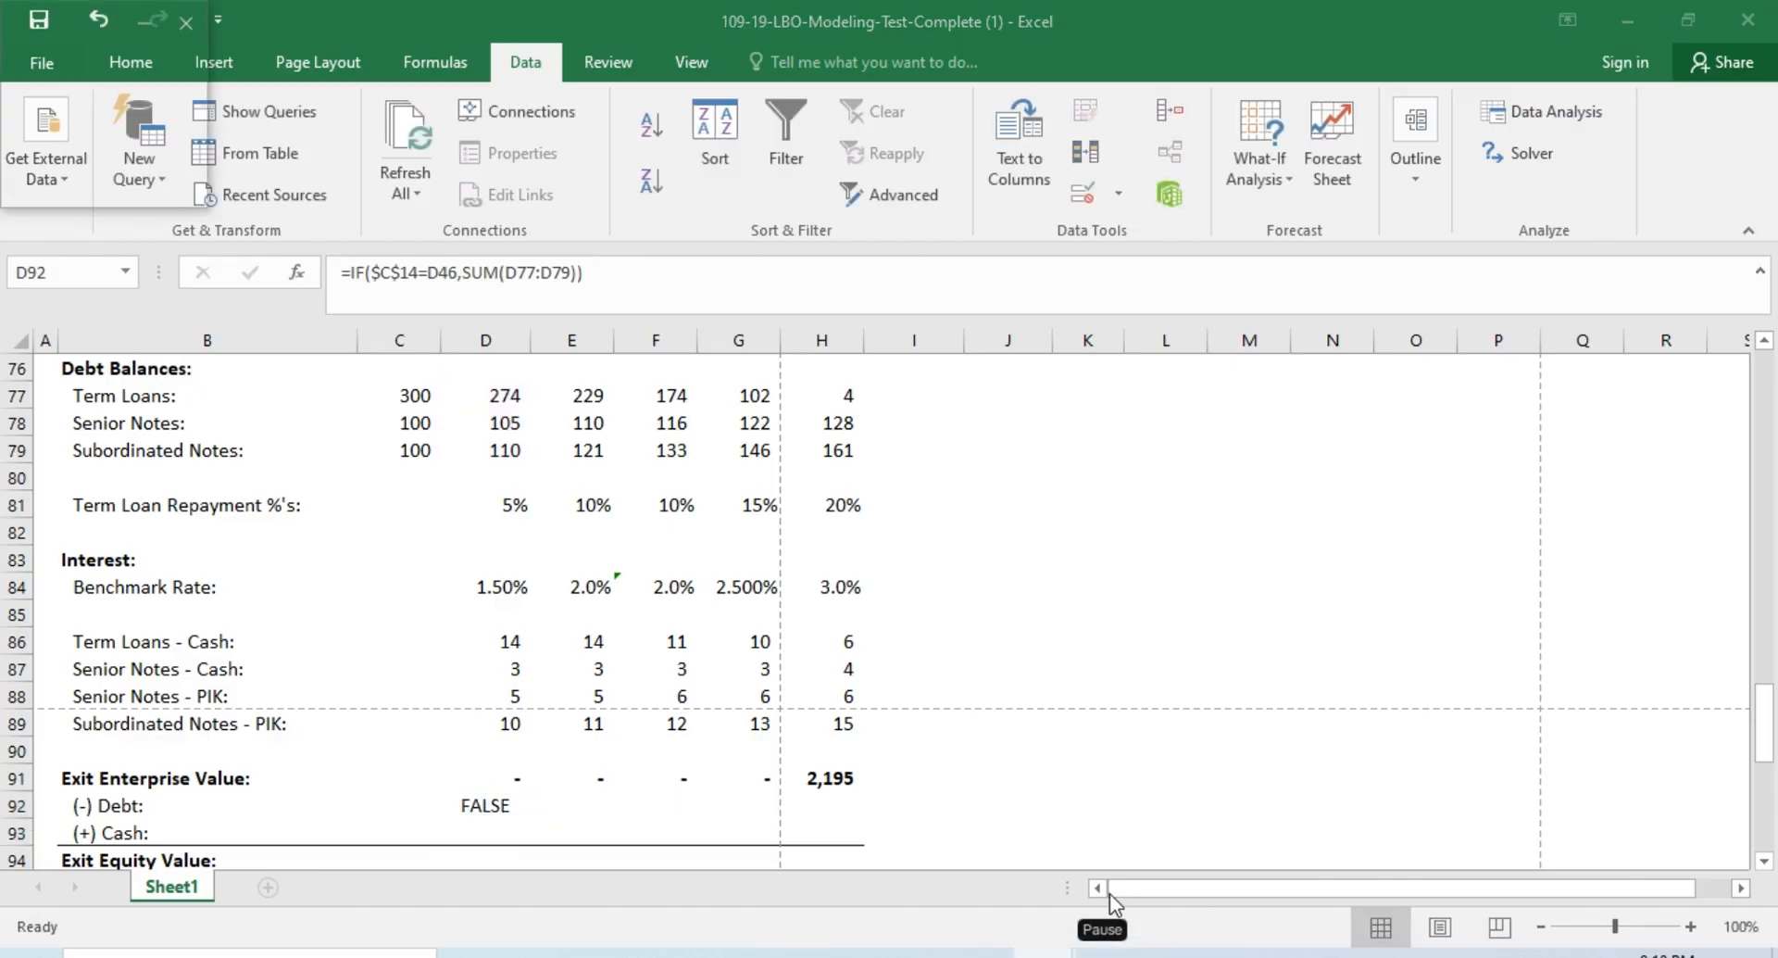
Step: Add 0 as the value if false in D92 and negate the debt sum, giving =IF($C$14=D46,-SUM(D77:D79),0)
double_click(522, 810)
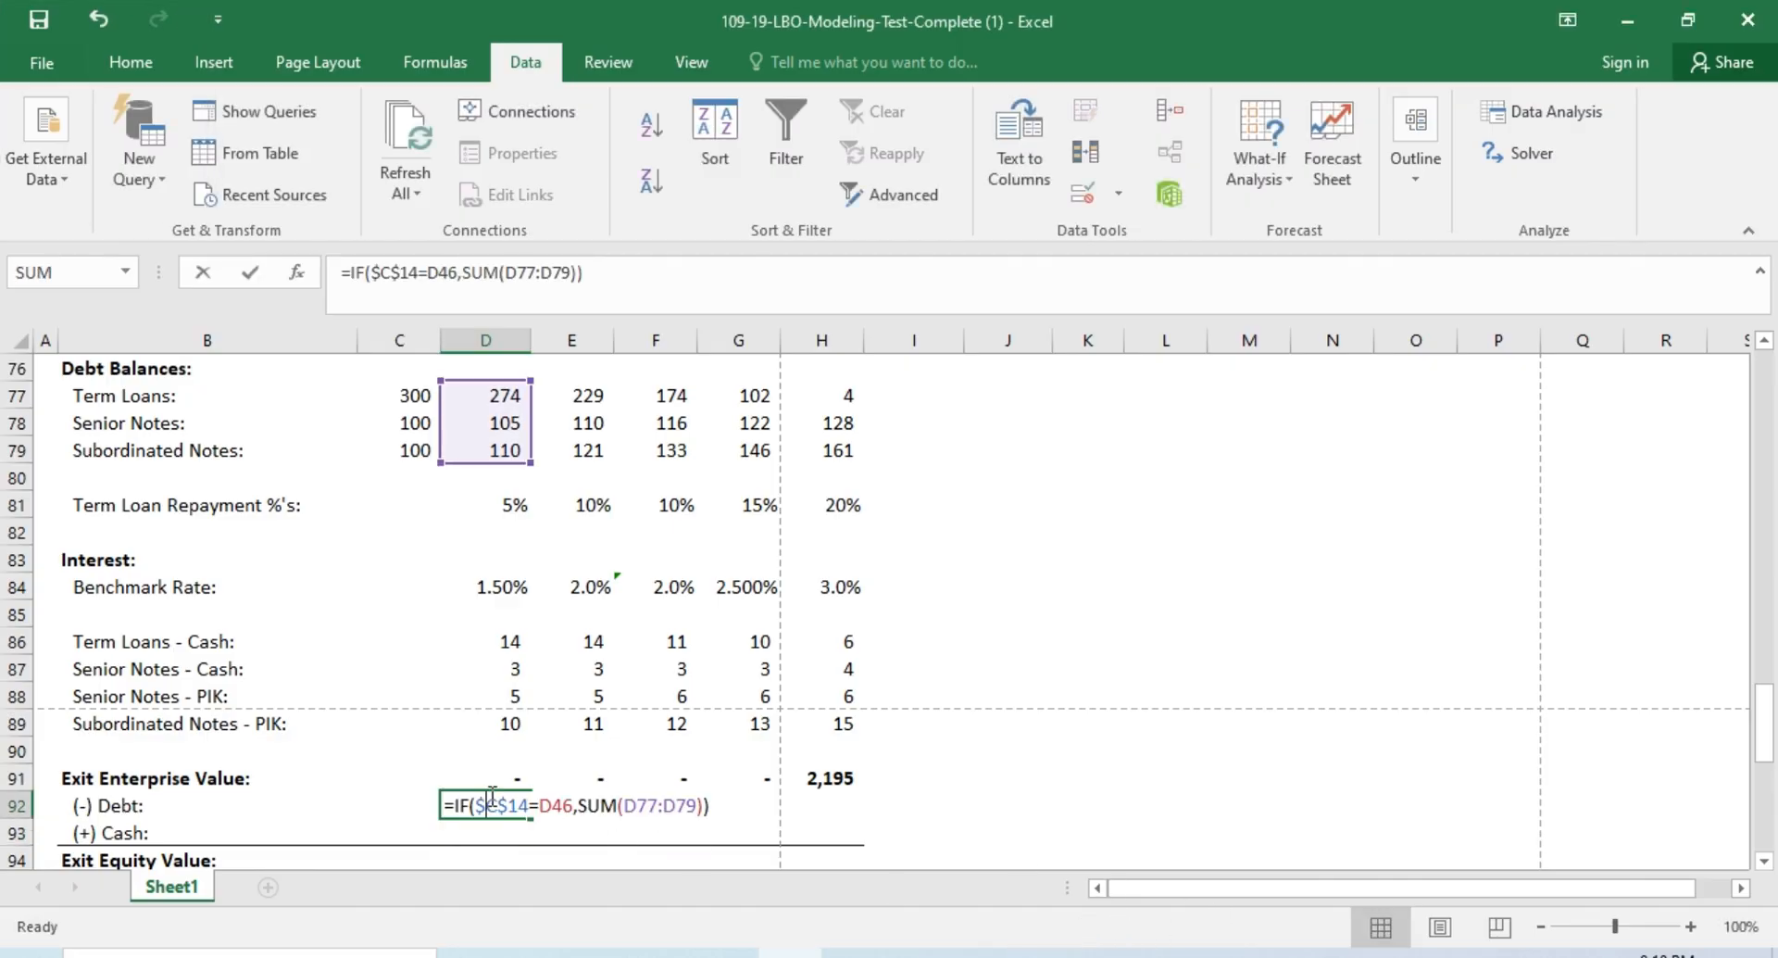
click(704, 805)
text(,0)
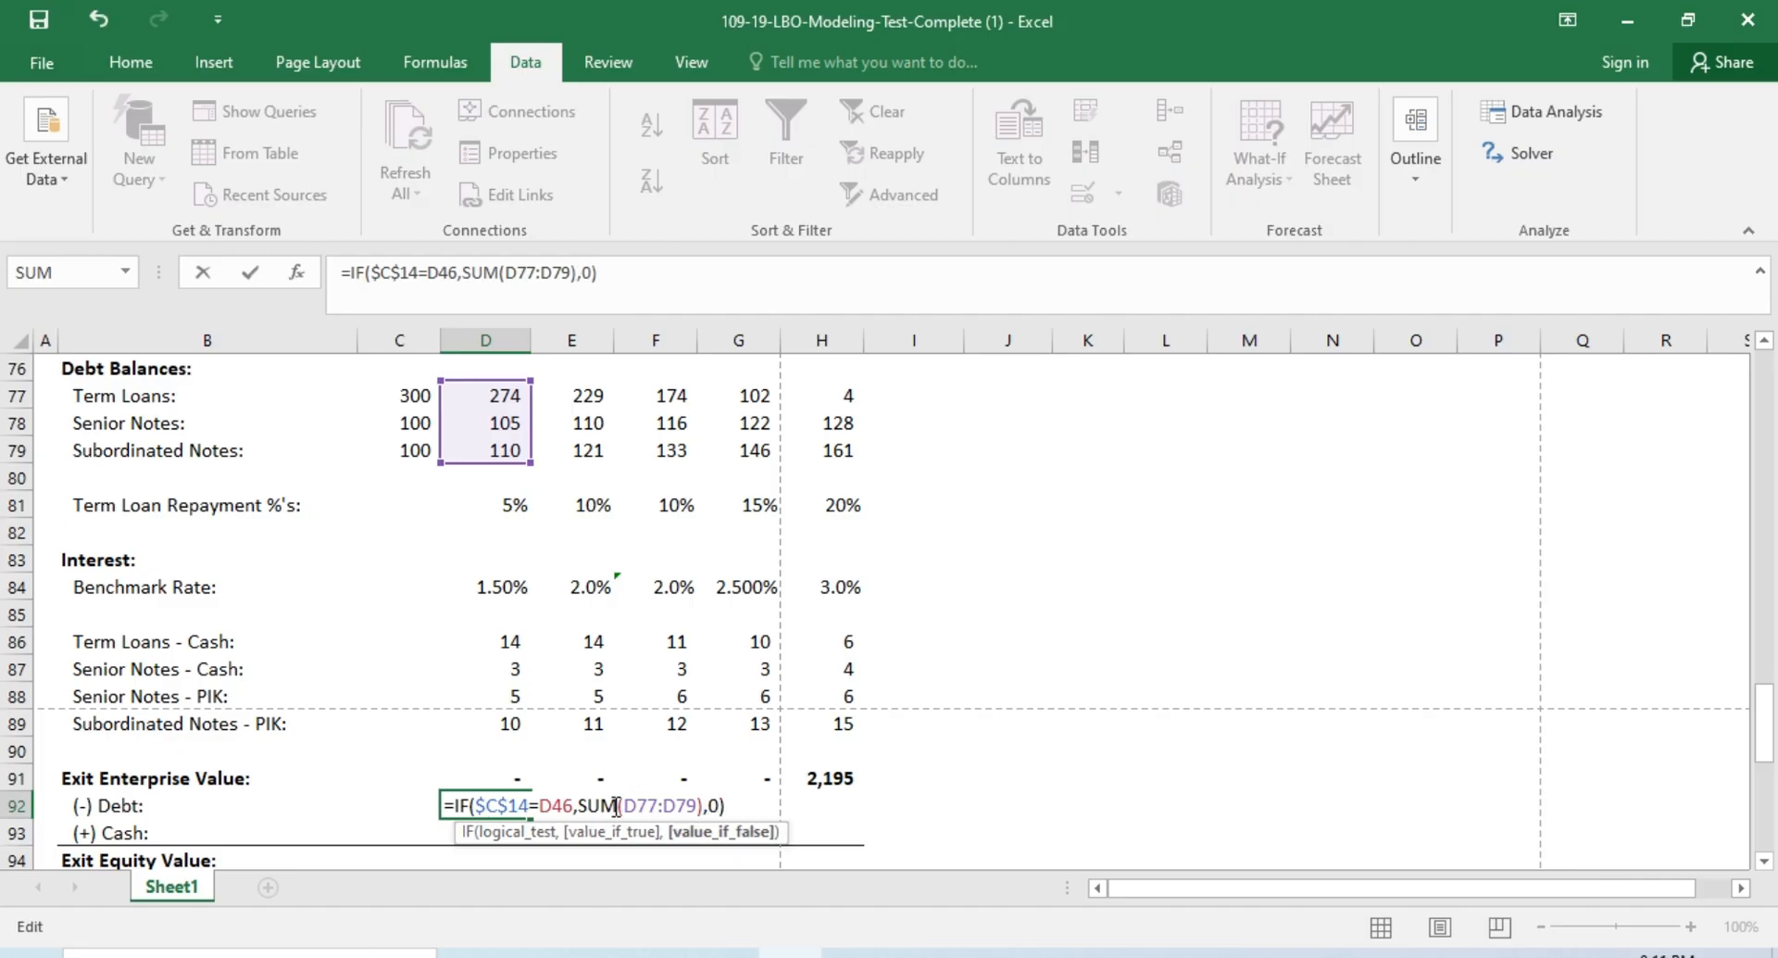
click(580, 802)
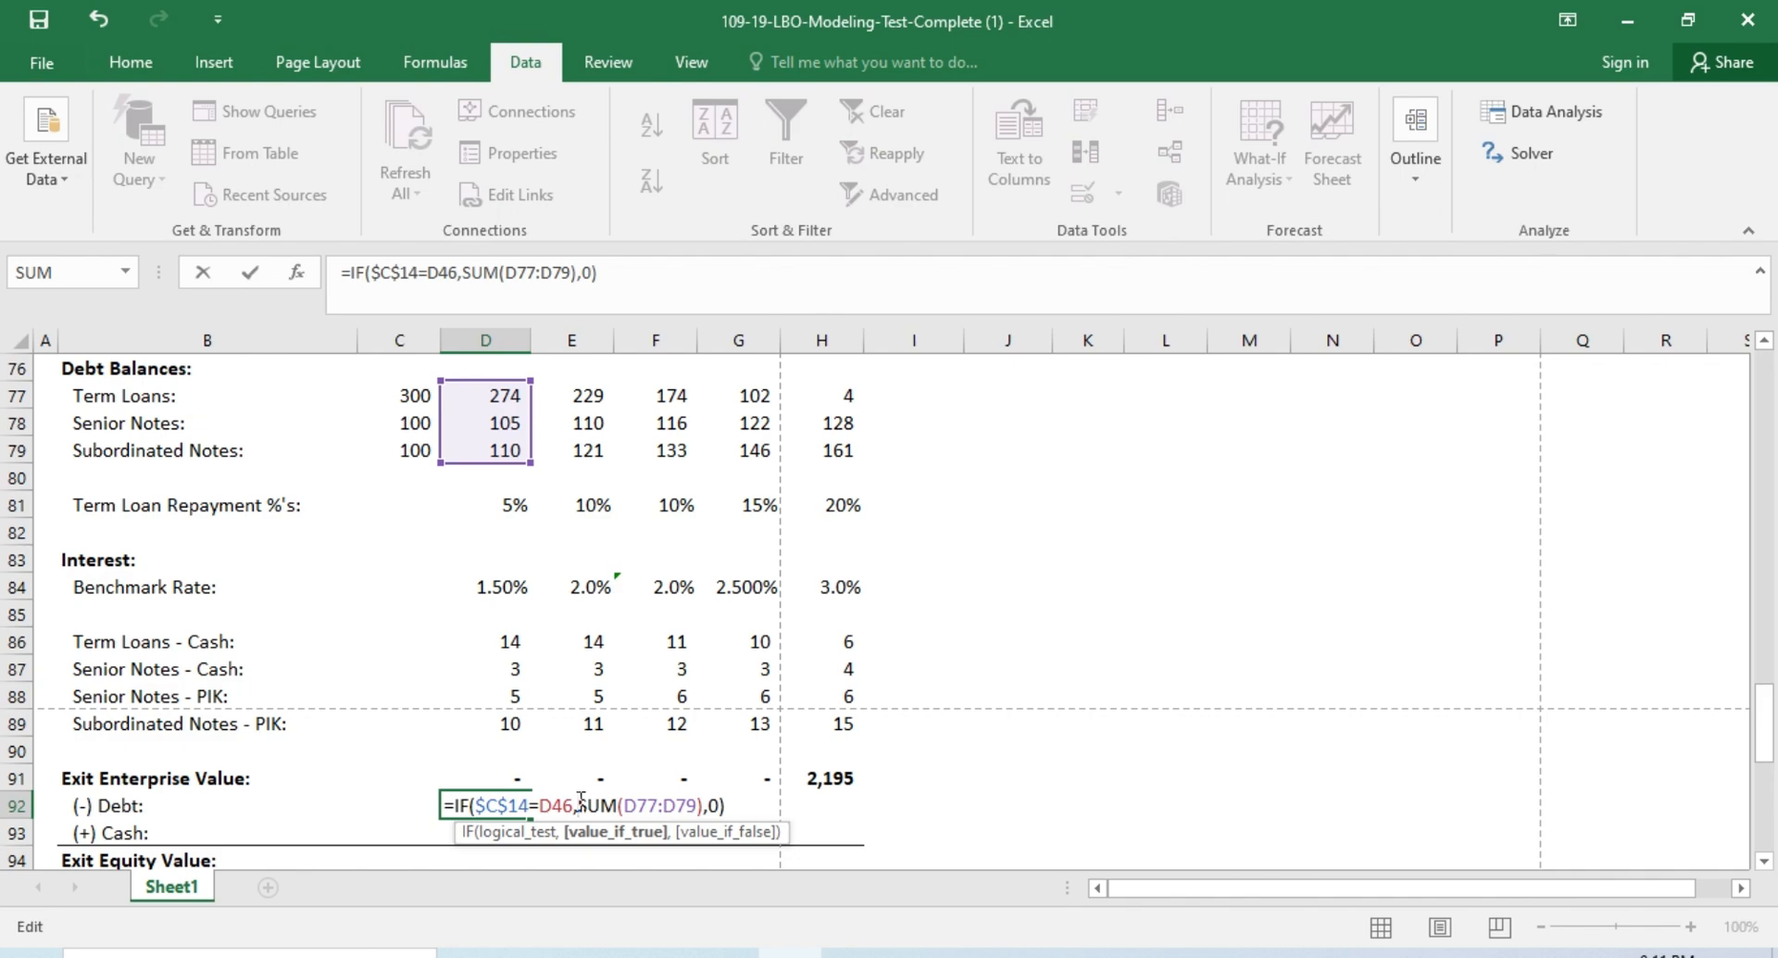
text(-)
key(Return)
Step: Copy the exit debt formula from D92 across E92:H92
key(Up)
key(ctrl+c)
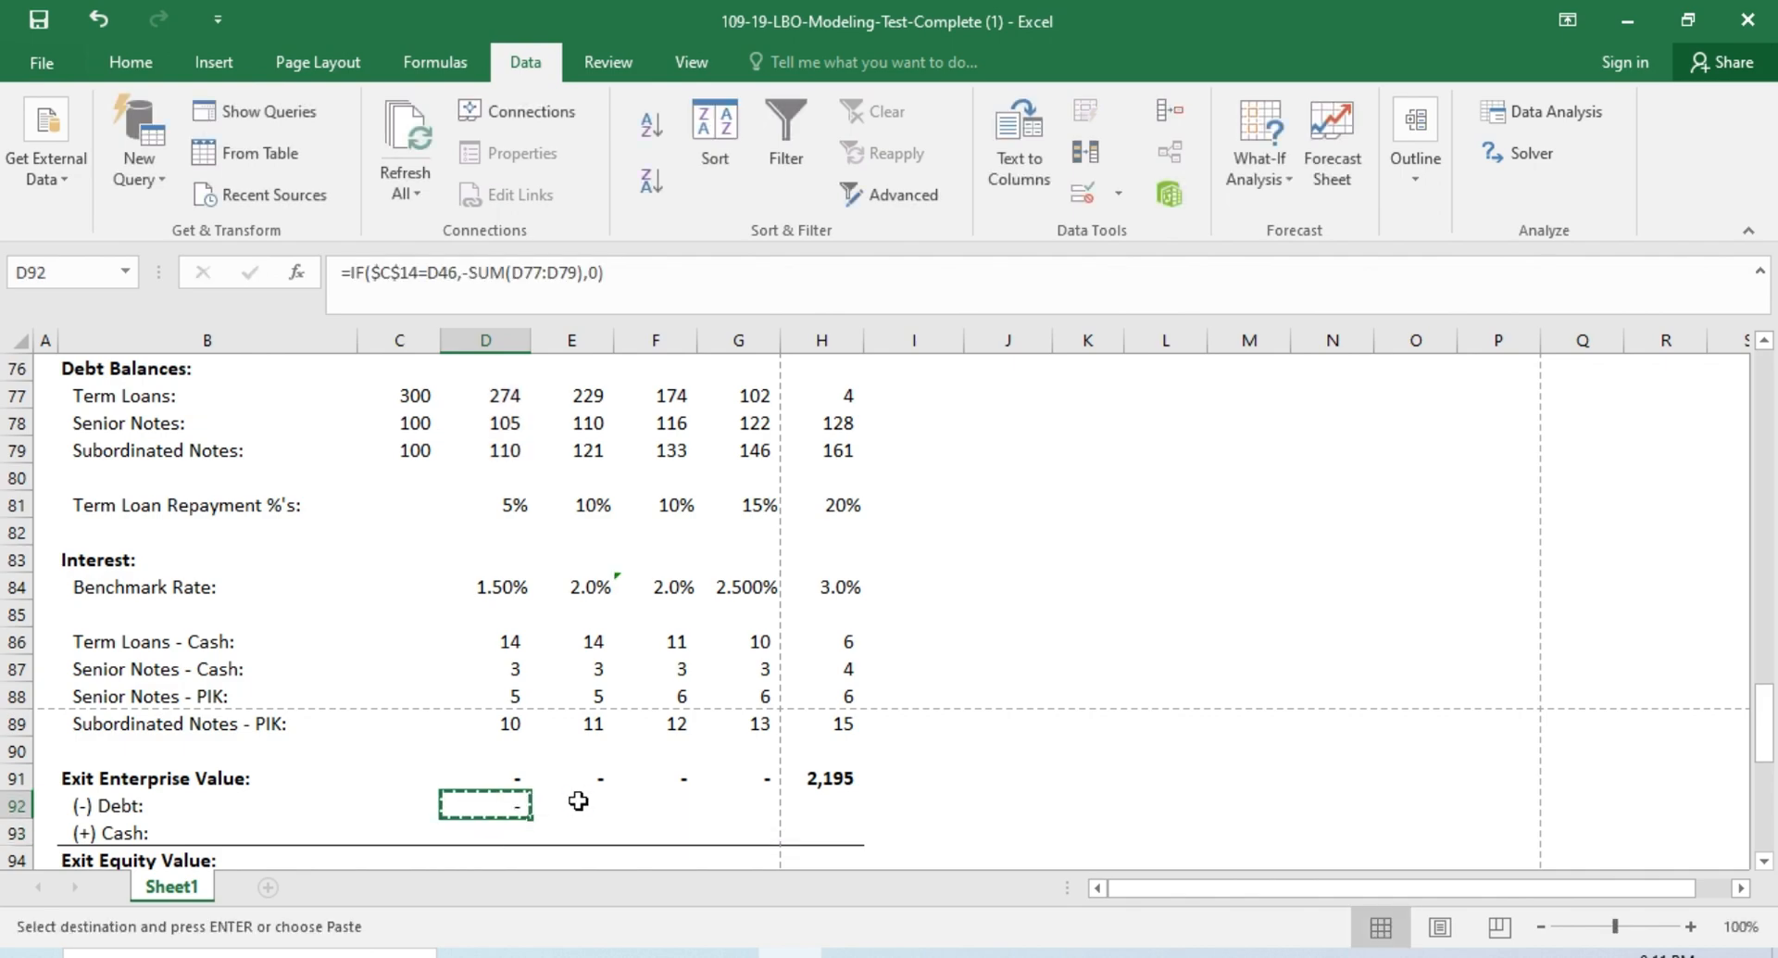
click(579, 801)
key(shift+Right)
key(shift+Right)
key(shift+Right)
key(Return)
key(Left)
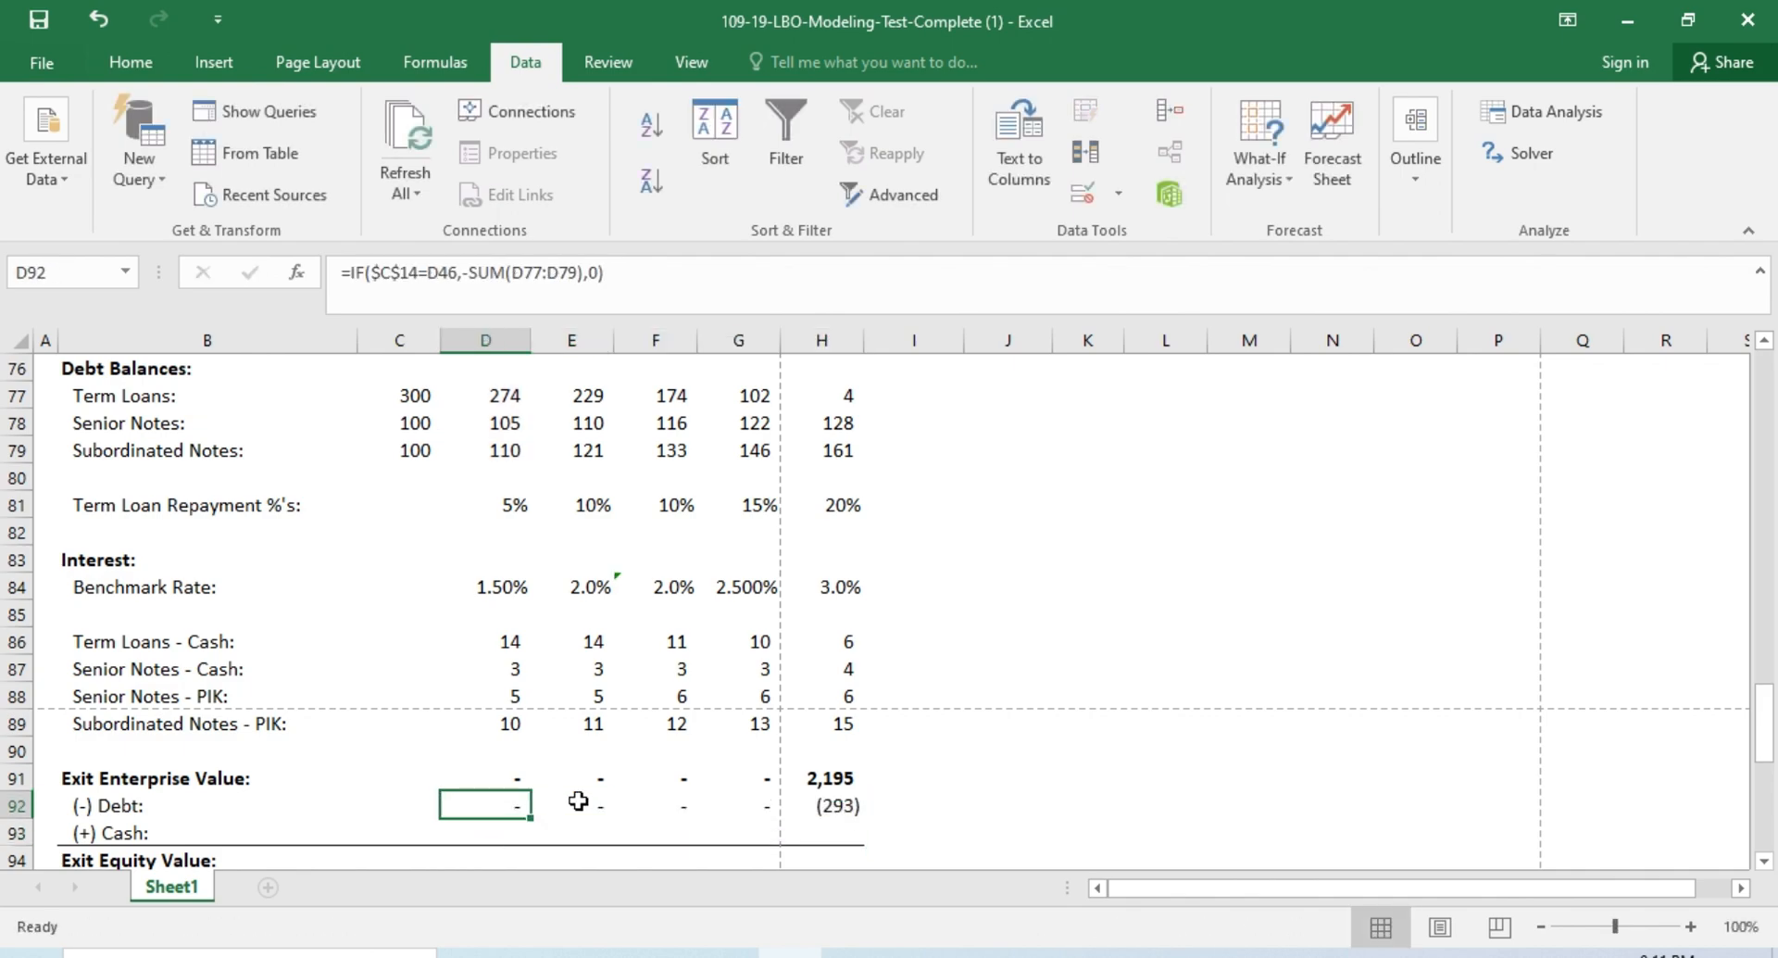
Step: Start an IF formula for exit cash in D93 that tests the absolute exit year cell, =IF($C$14=
key(Down)
text(=if)
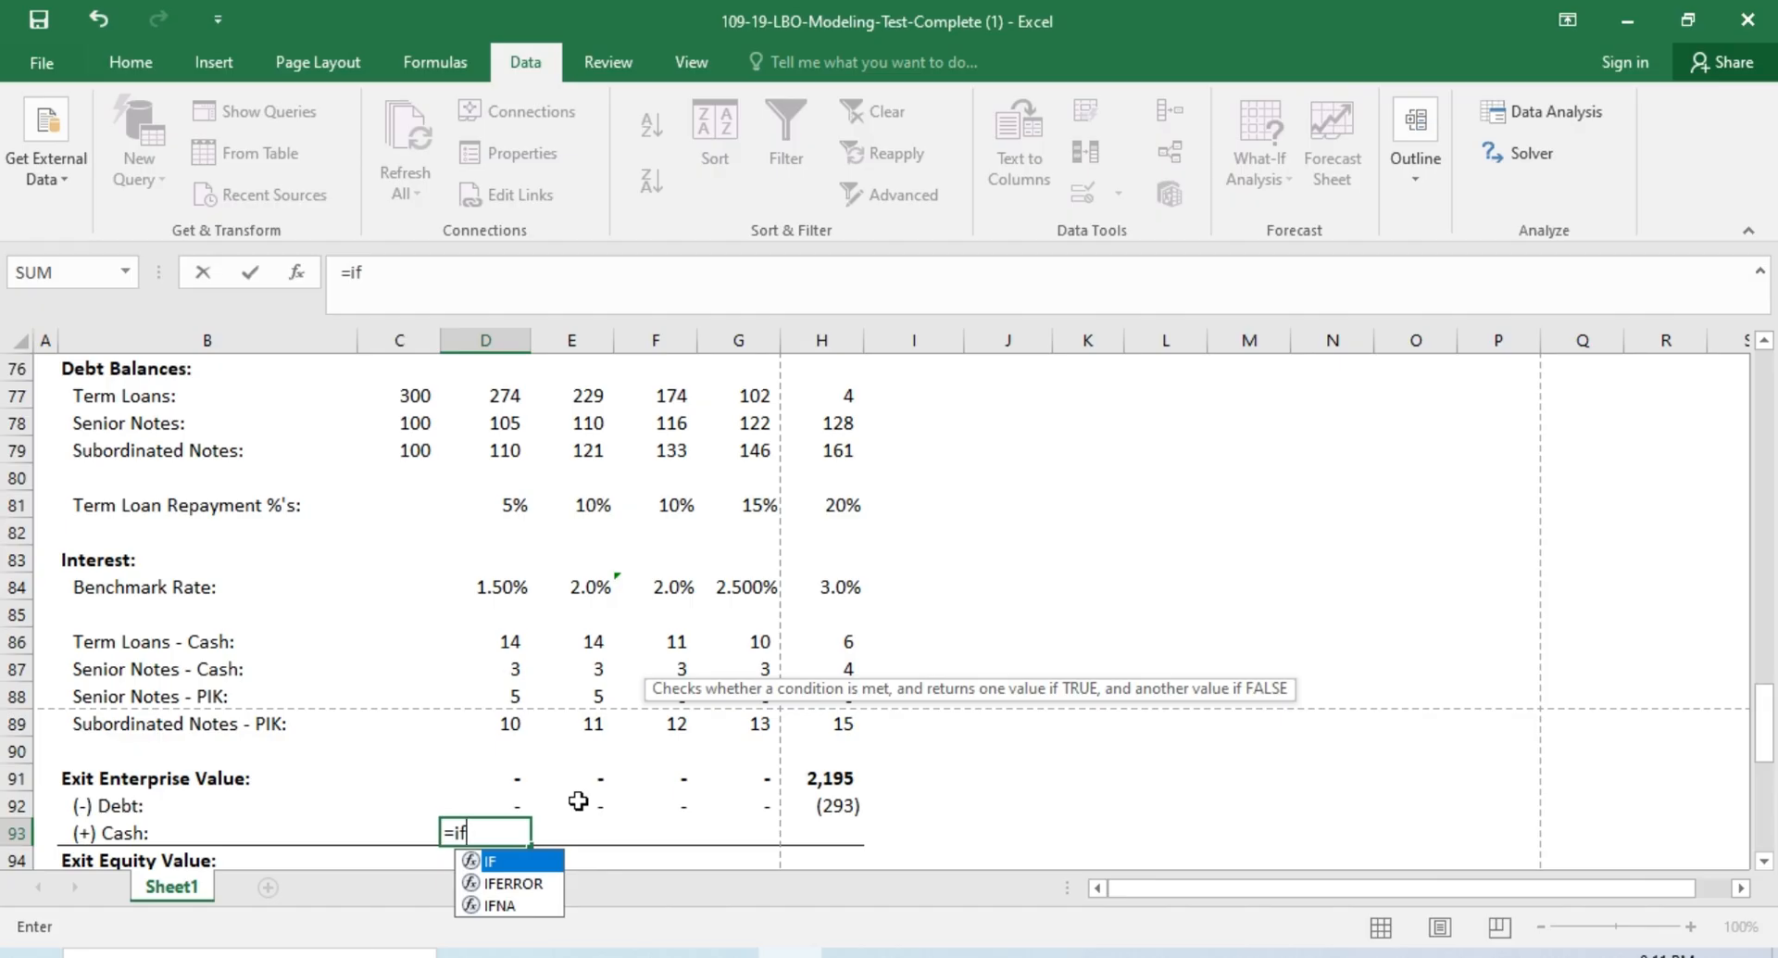
key(Tab)
scroll(579, 801, up, 20)
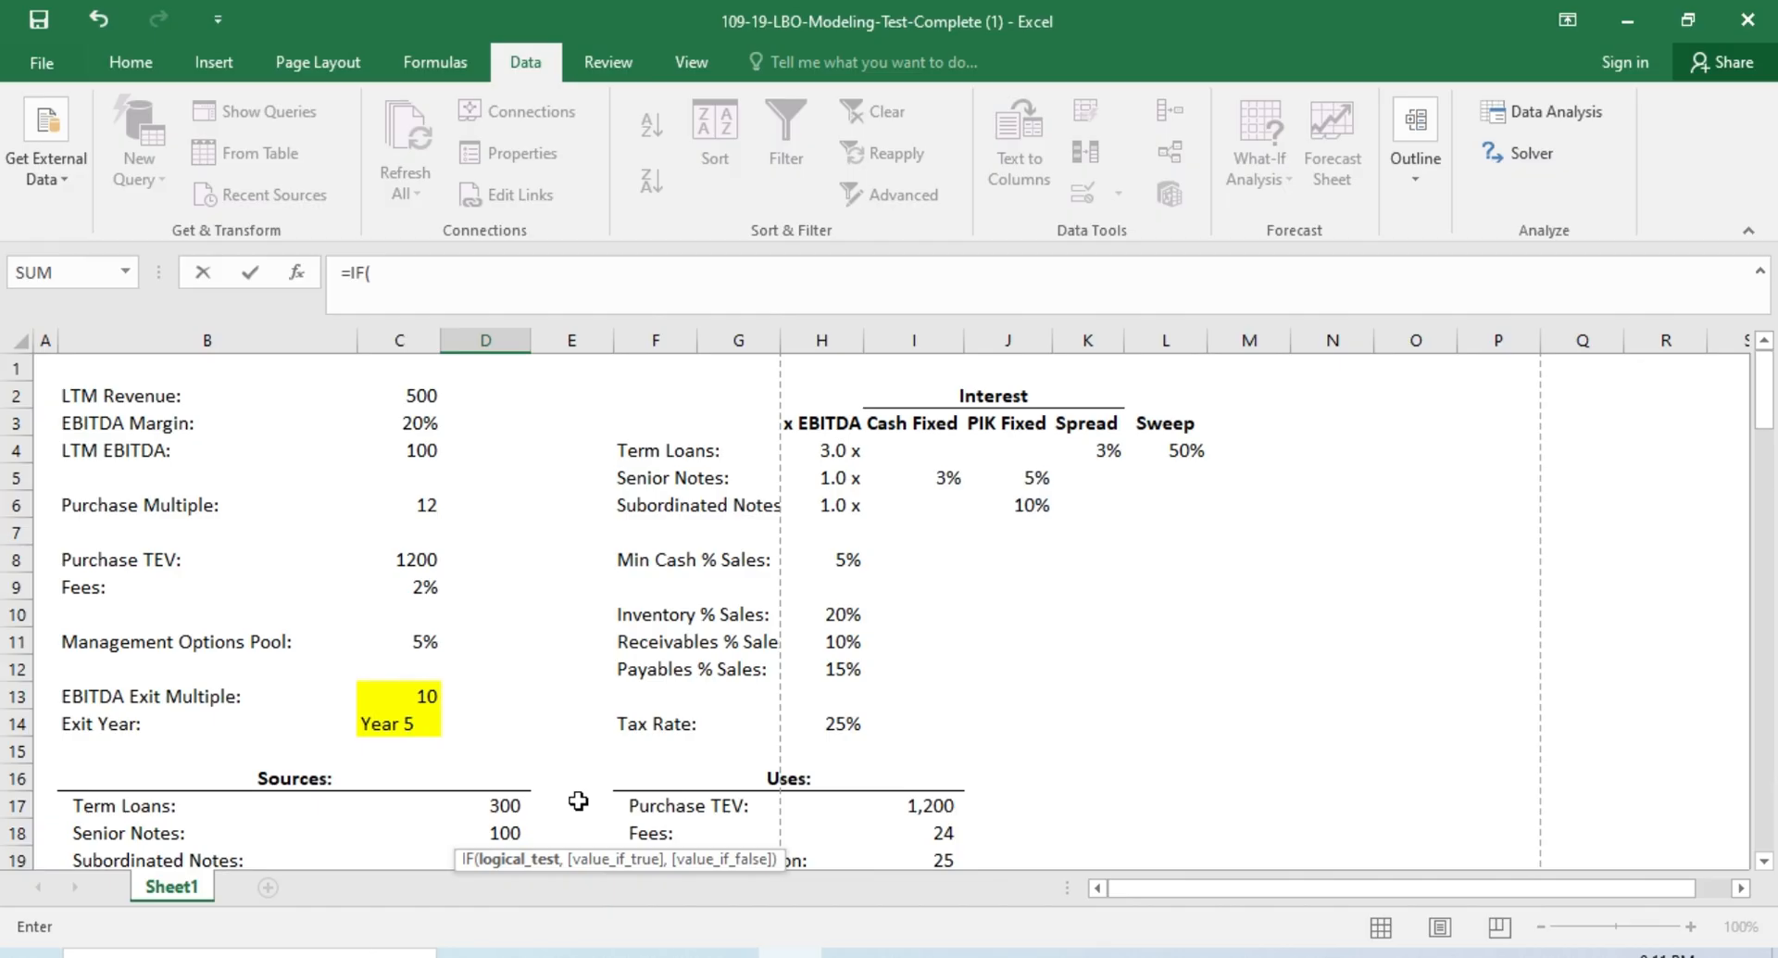
click(415, 720)
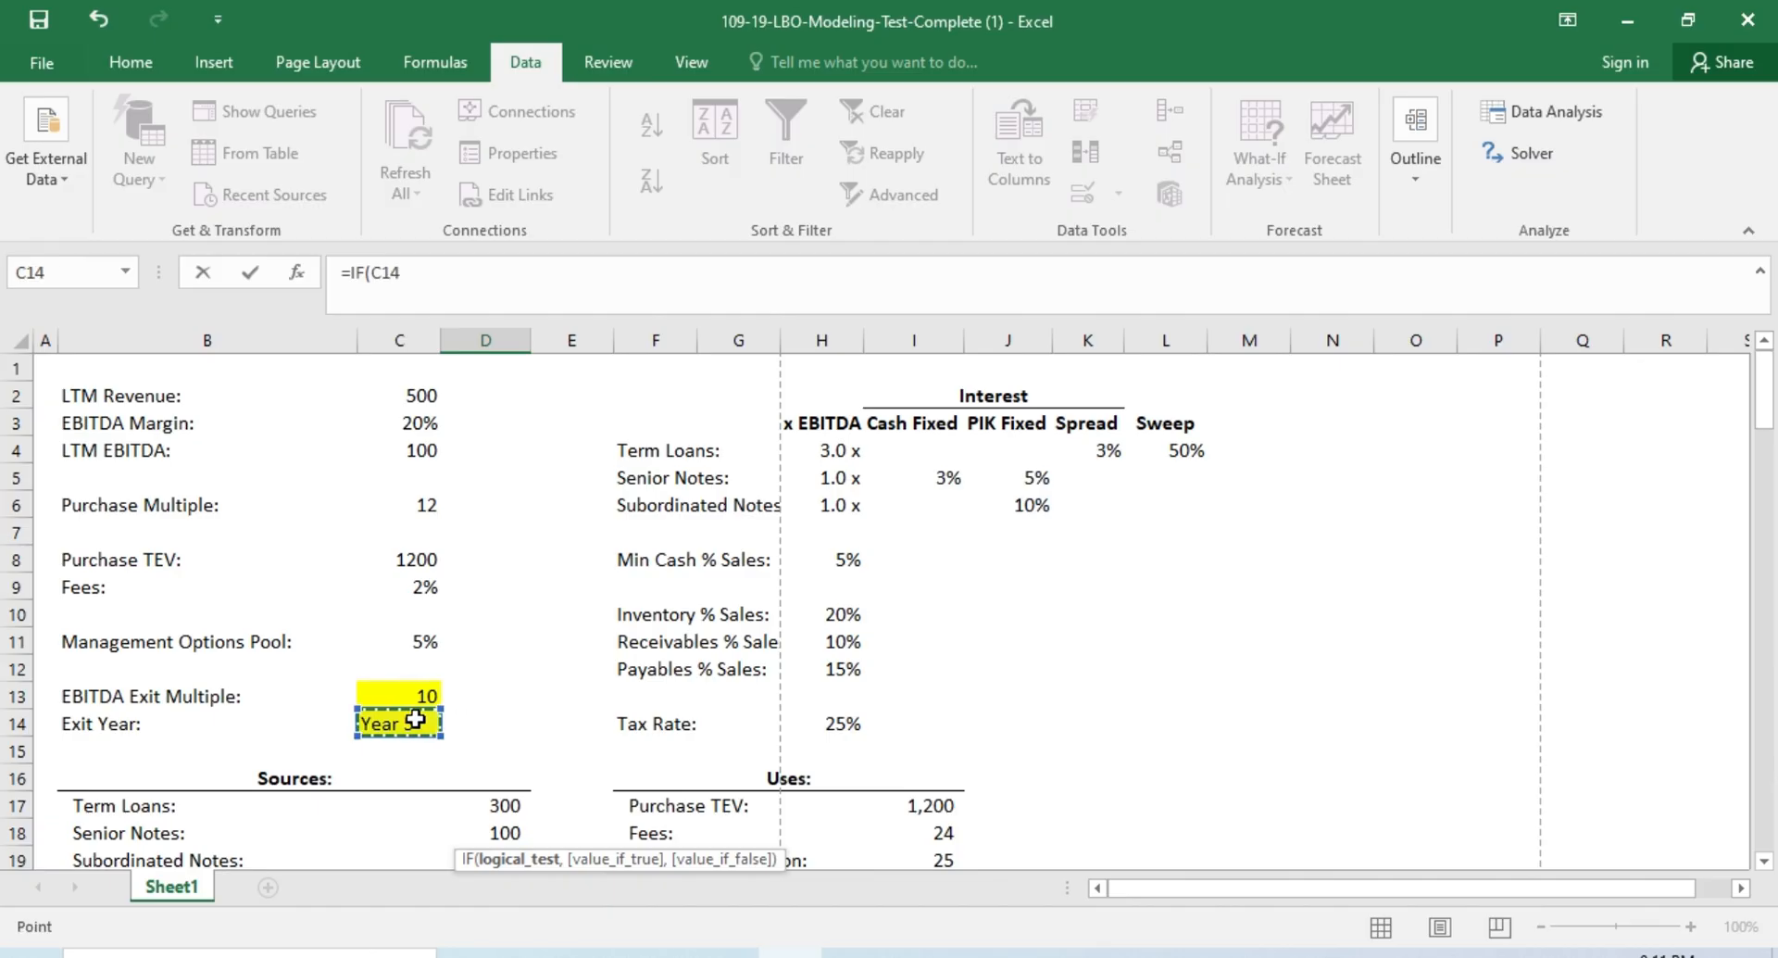
scroll(415, 719, down, 20)
key(F4)
text(=)
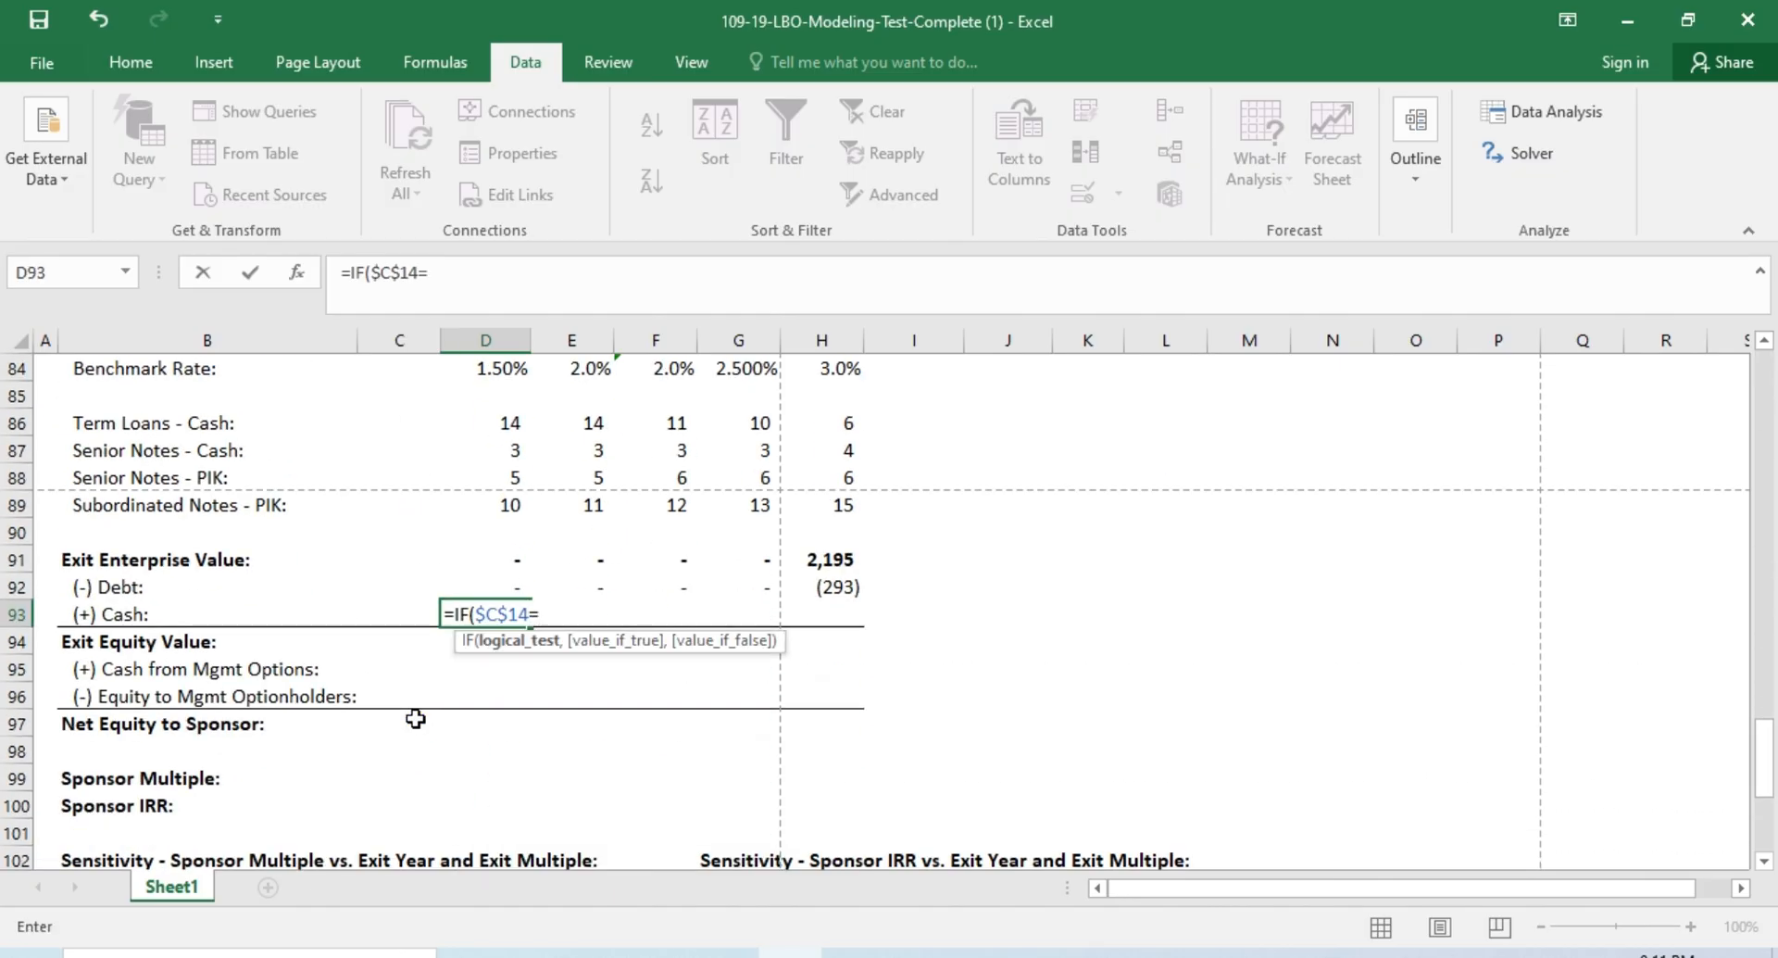
Step: Complete the logical test in D93 by comparing $C$14 with the Year 1 header in D46
scroll(415, 719, up, 11)
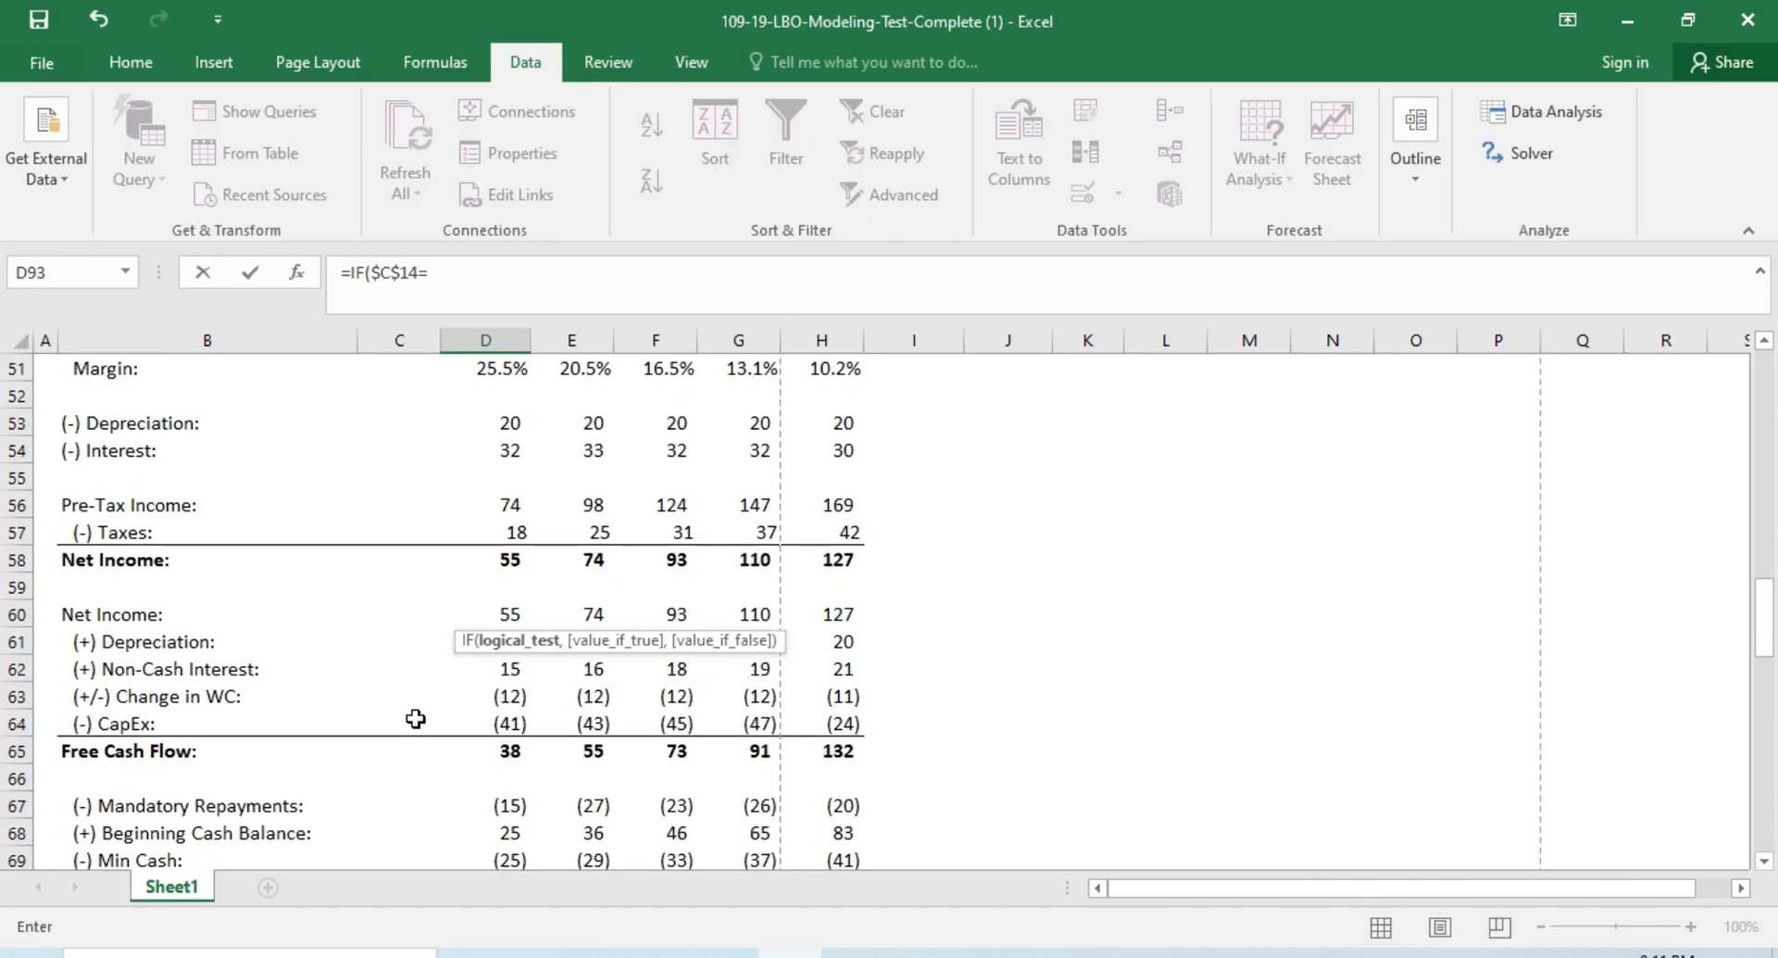
scroll(414, 719, up, 3)
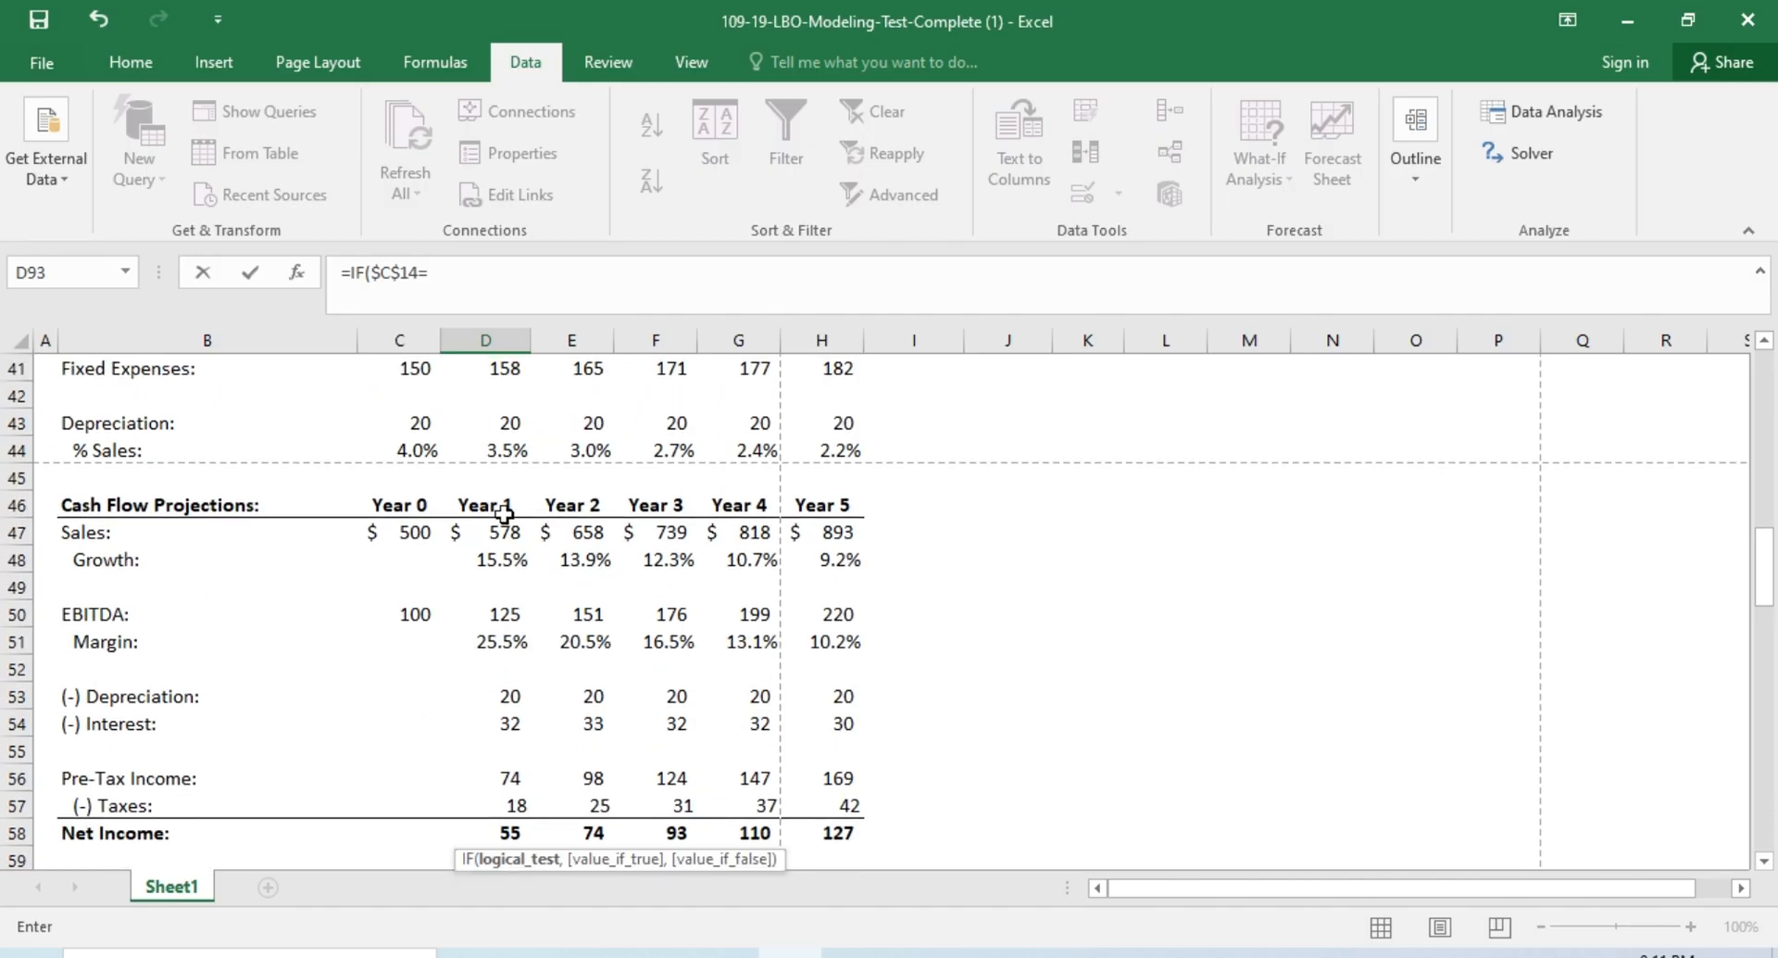
click(503, 512)
scroll(507, 523, down, 1)
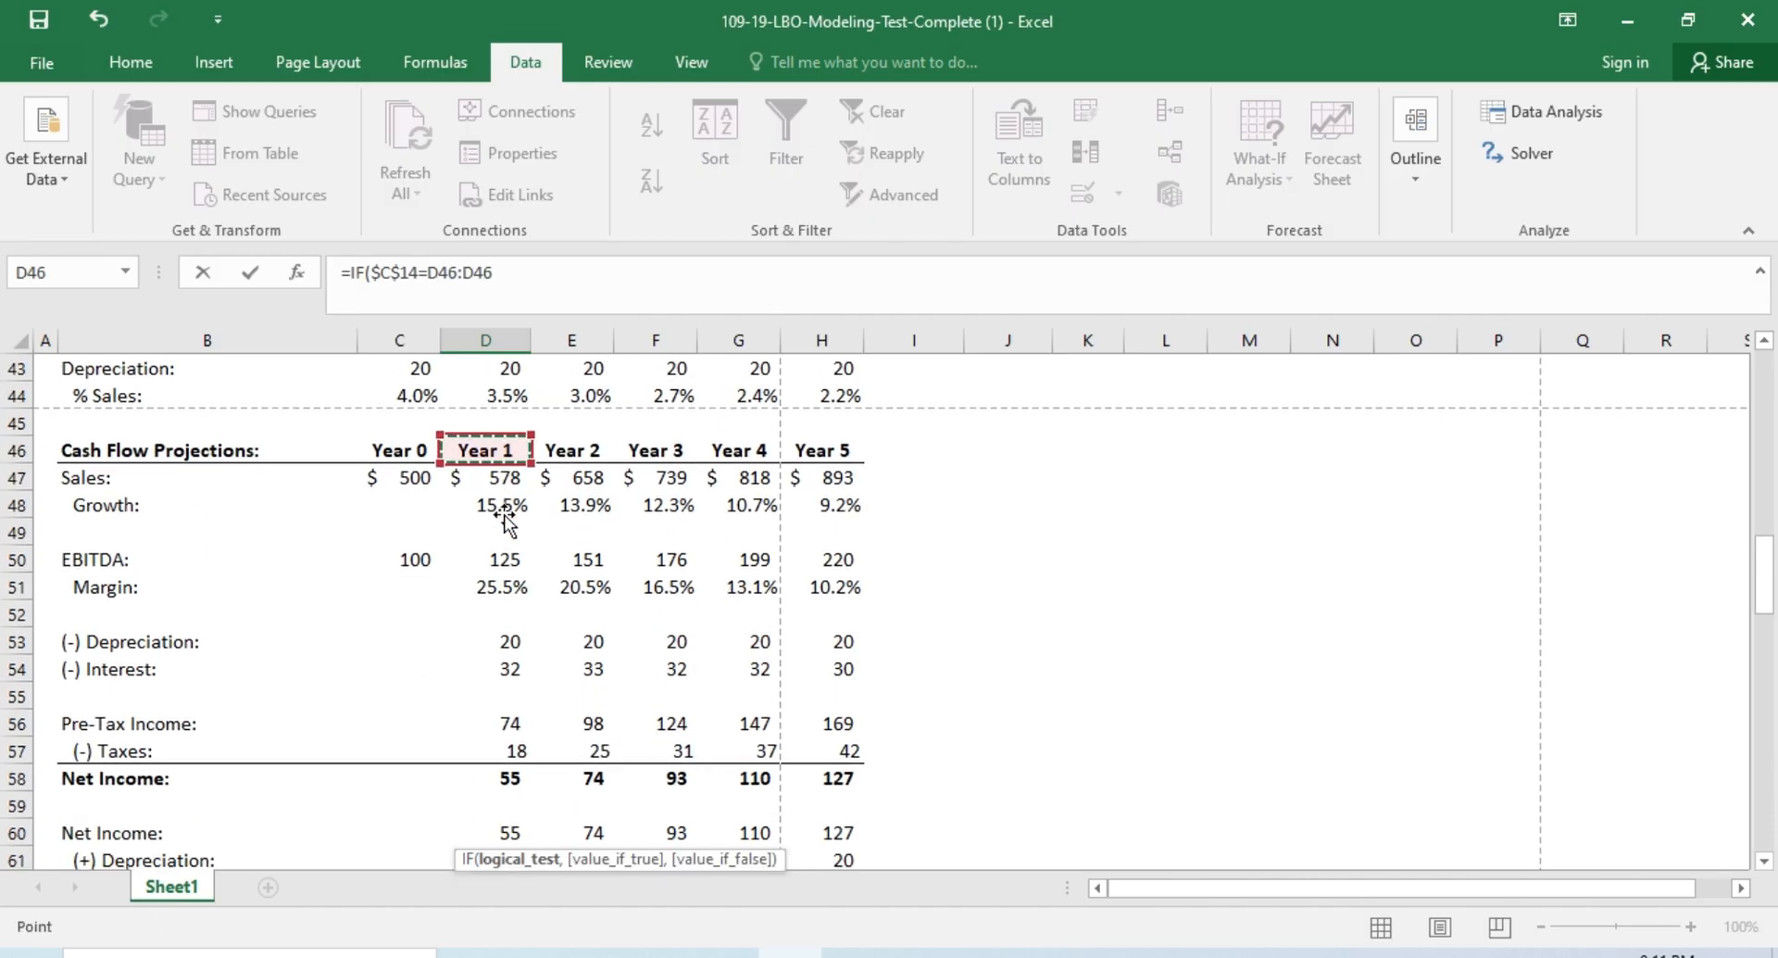
scroll(492, 602, down, 6)
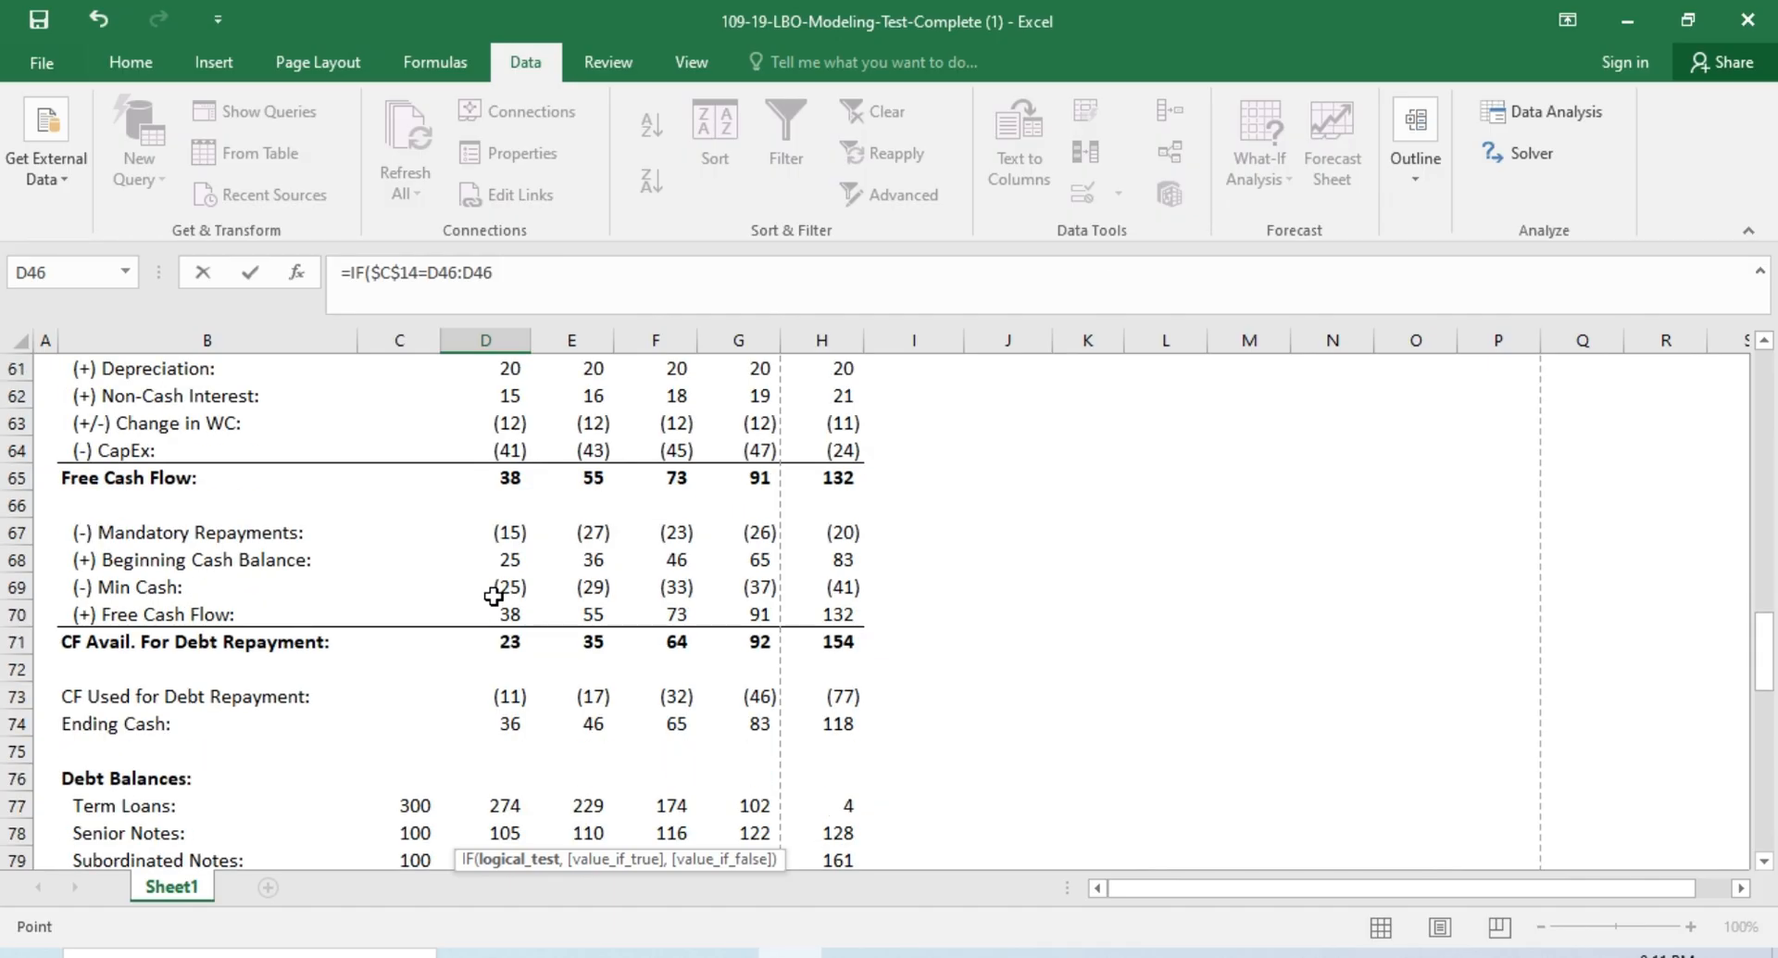
scroll(492, 595, down, 1)
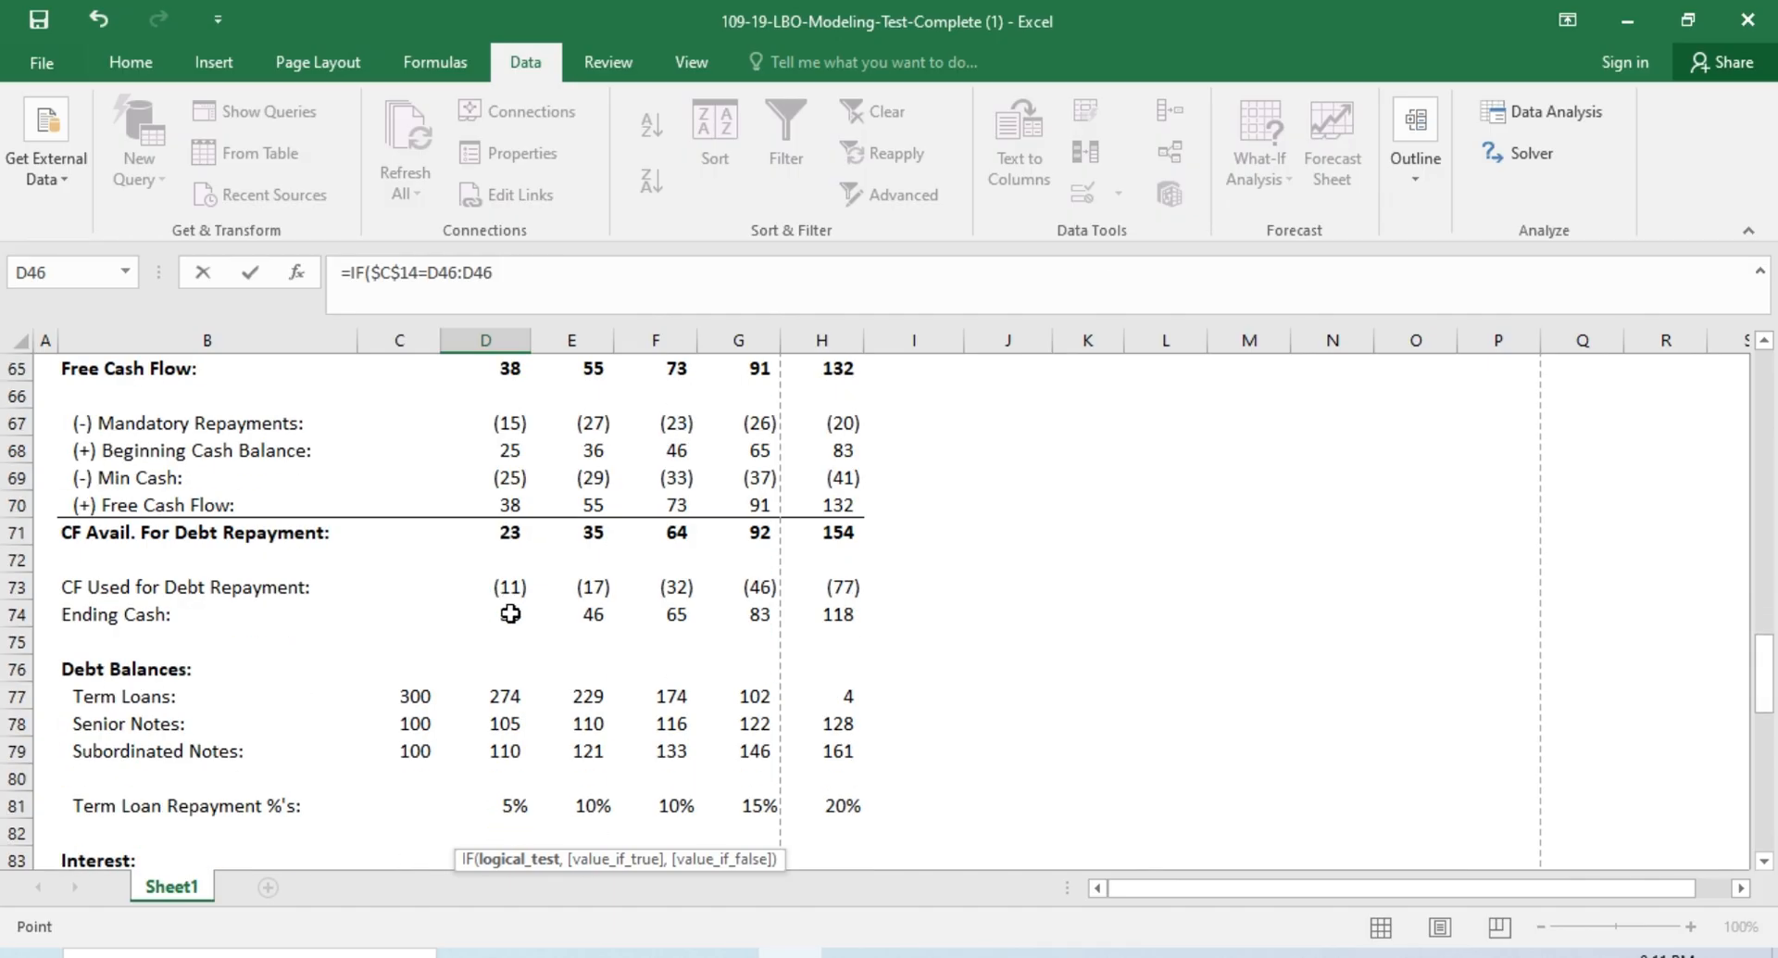
click(510, 614)
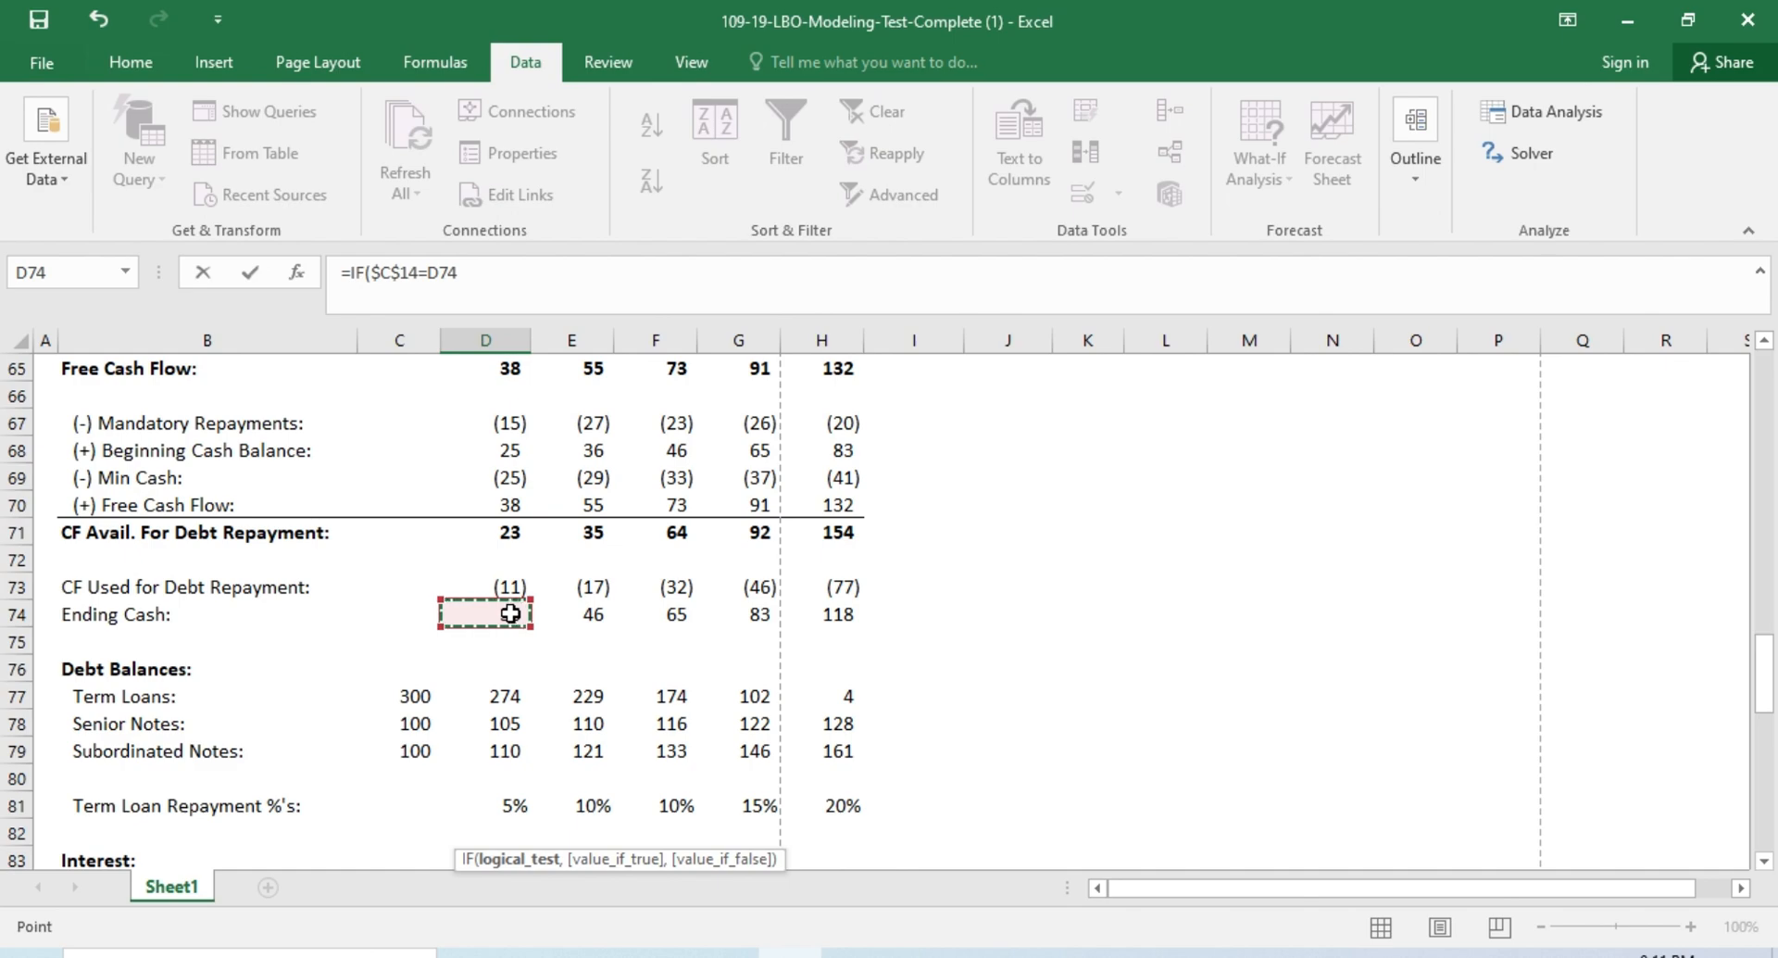
scroll(510, 614, up, 4)
scroll(510, 613, up, 2)
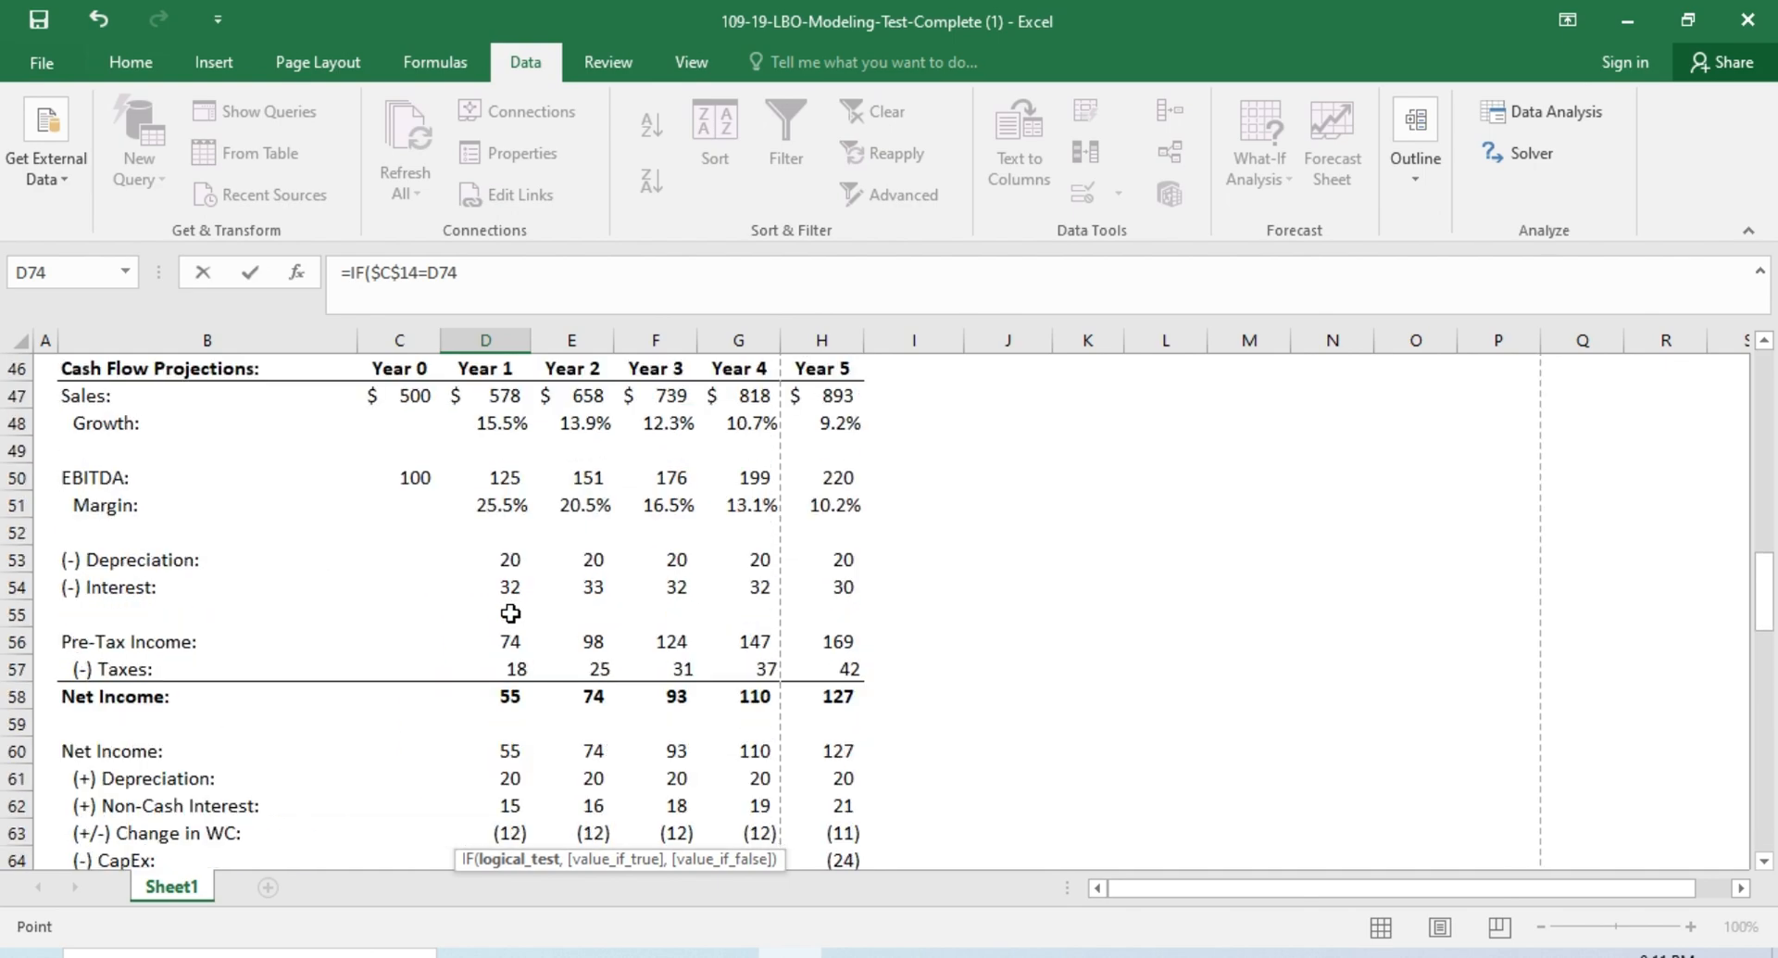
click(502, 370)
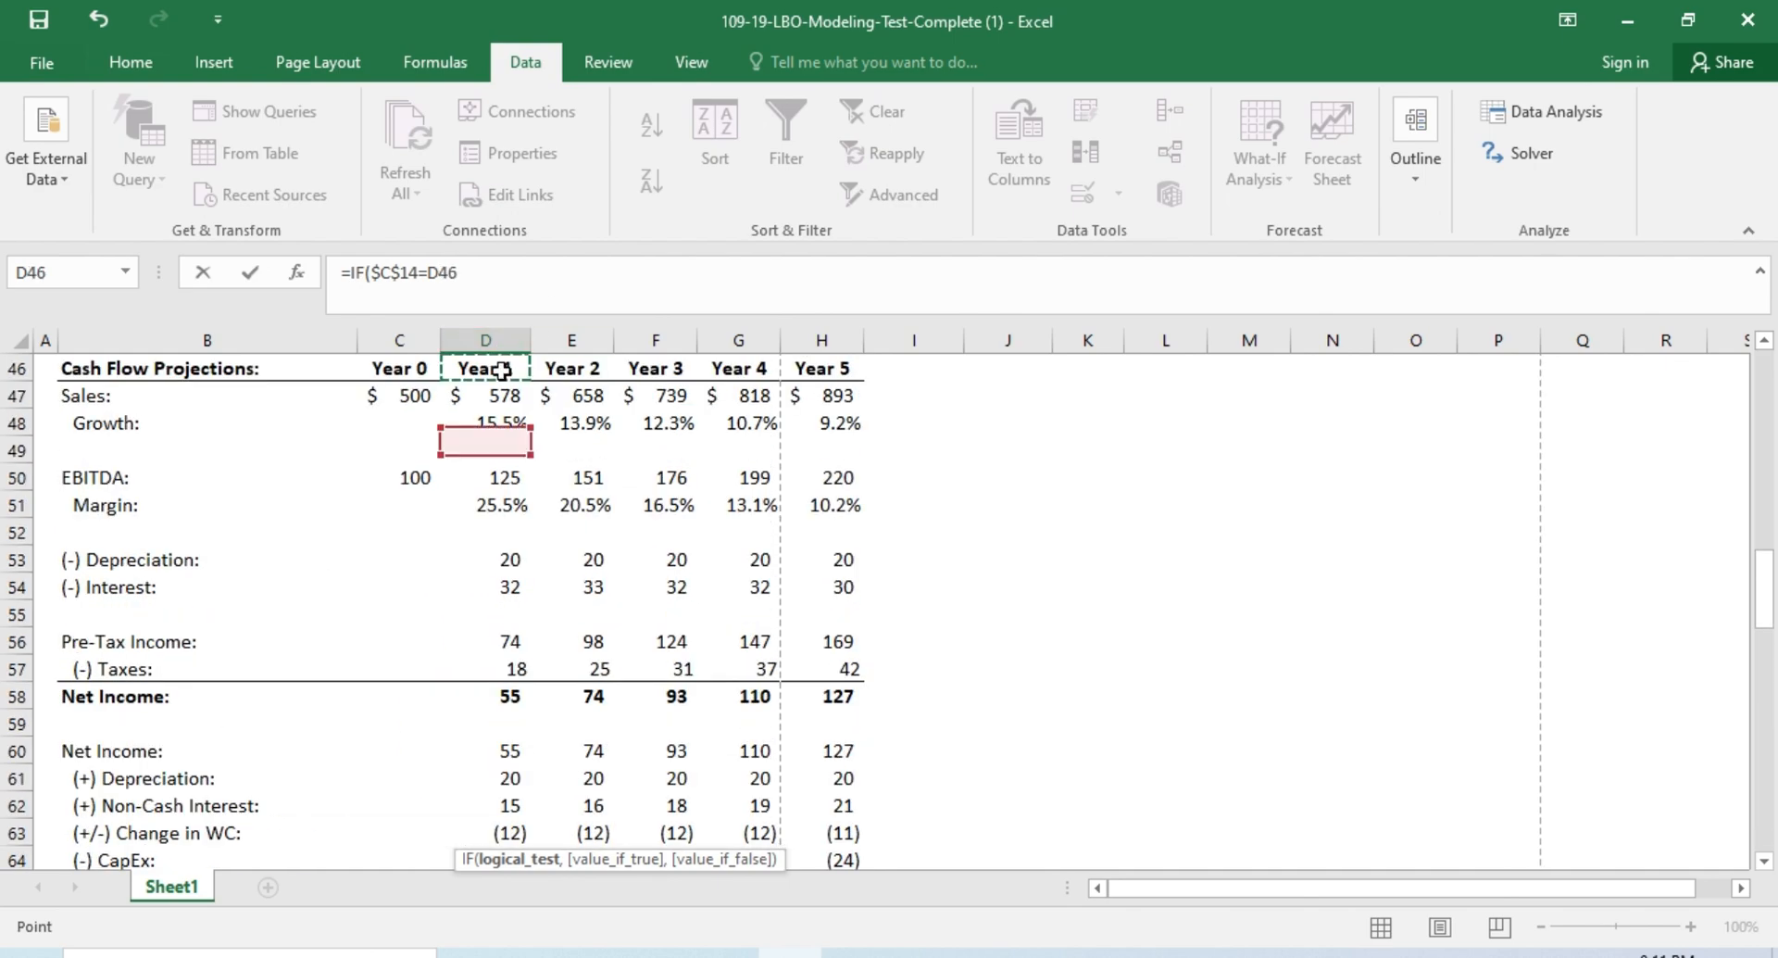
text(,)
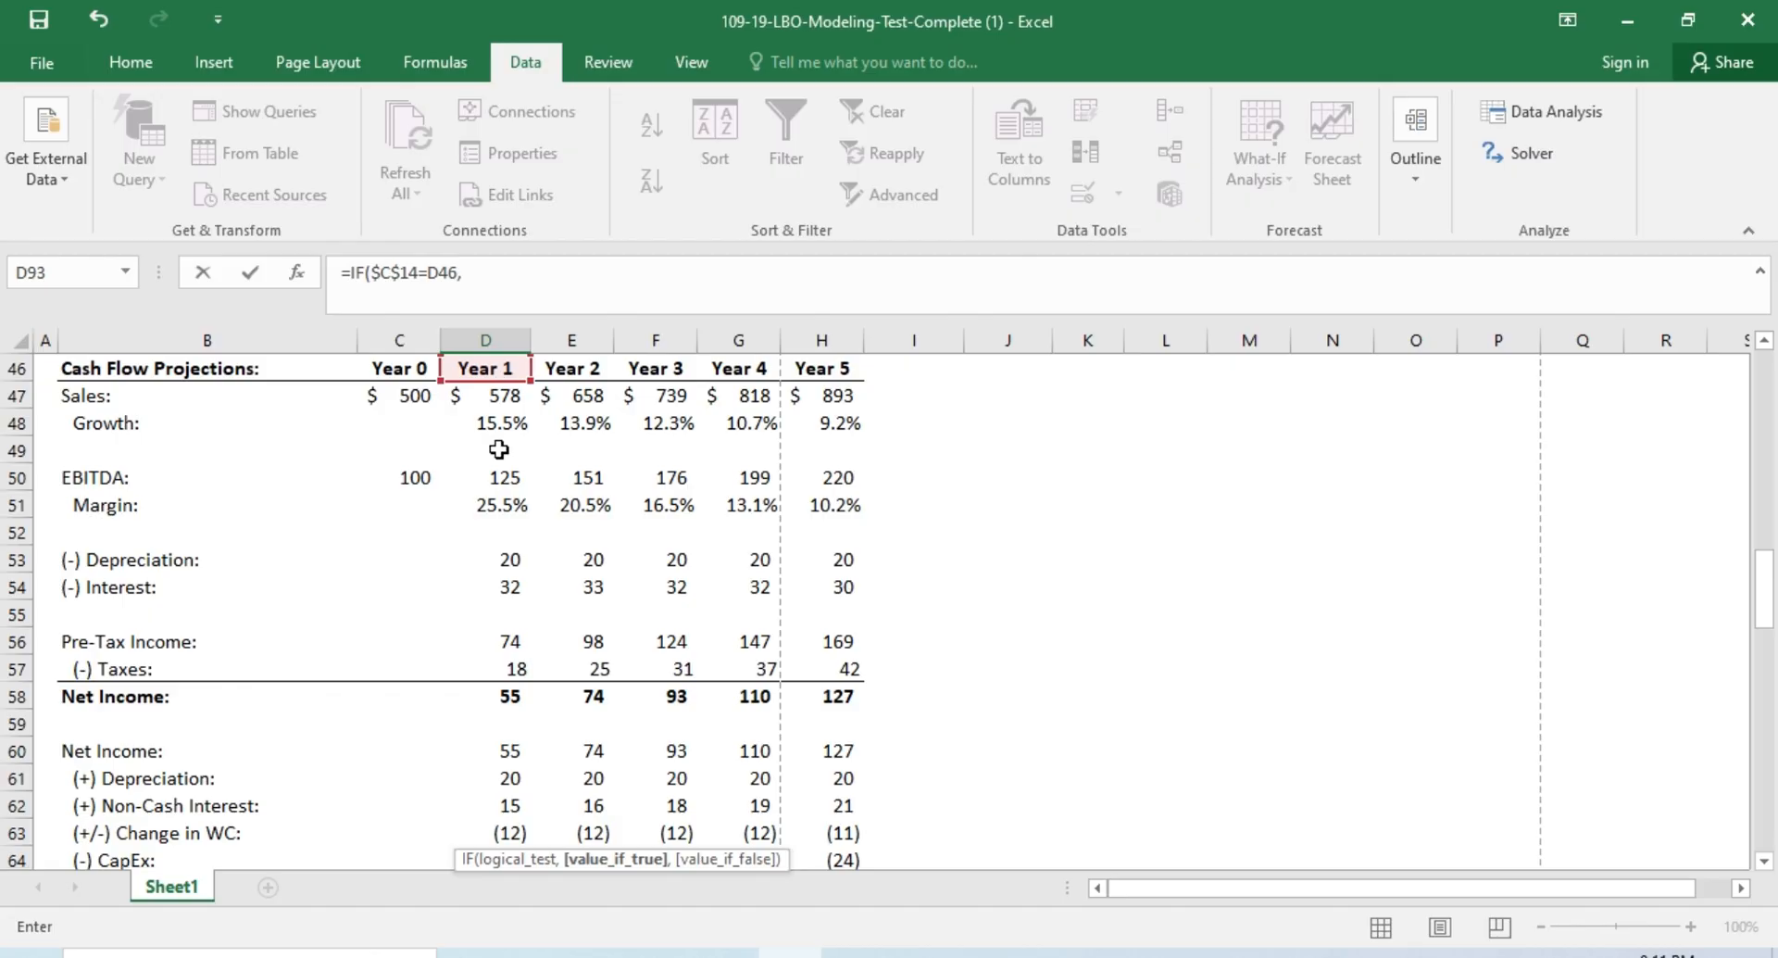
Step: Finish the D93 formula with the Year 1 ending cash in D74 if true and 0 if false
scroll(504, 568, down, 6)
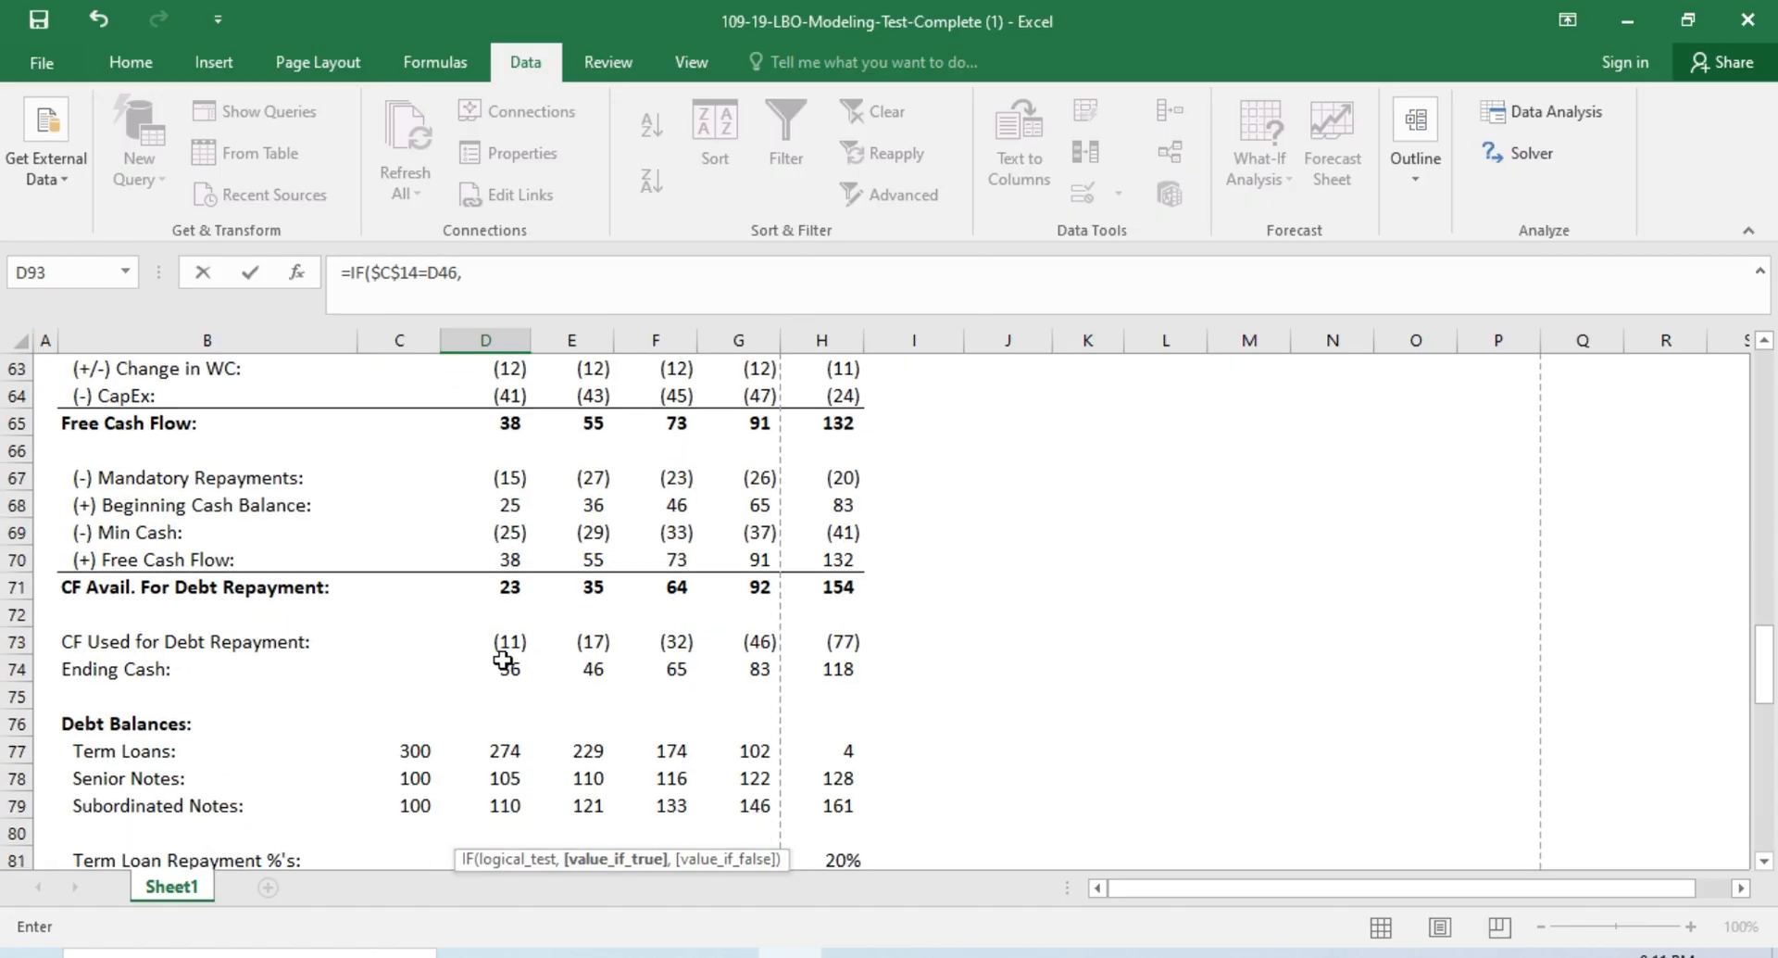
click(504, 667)
text(,0)
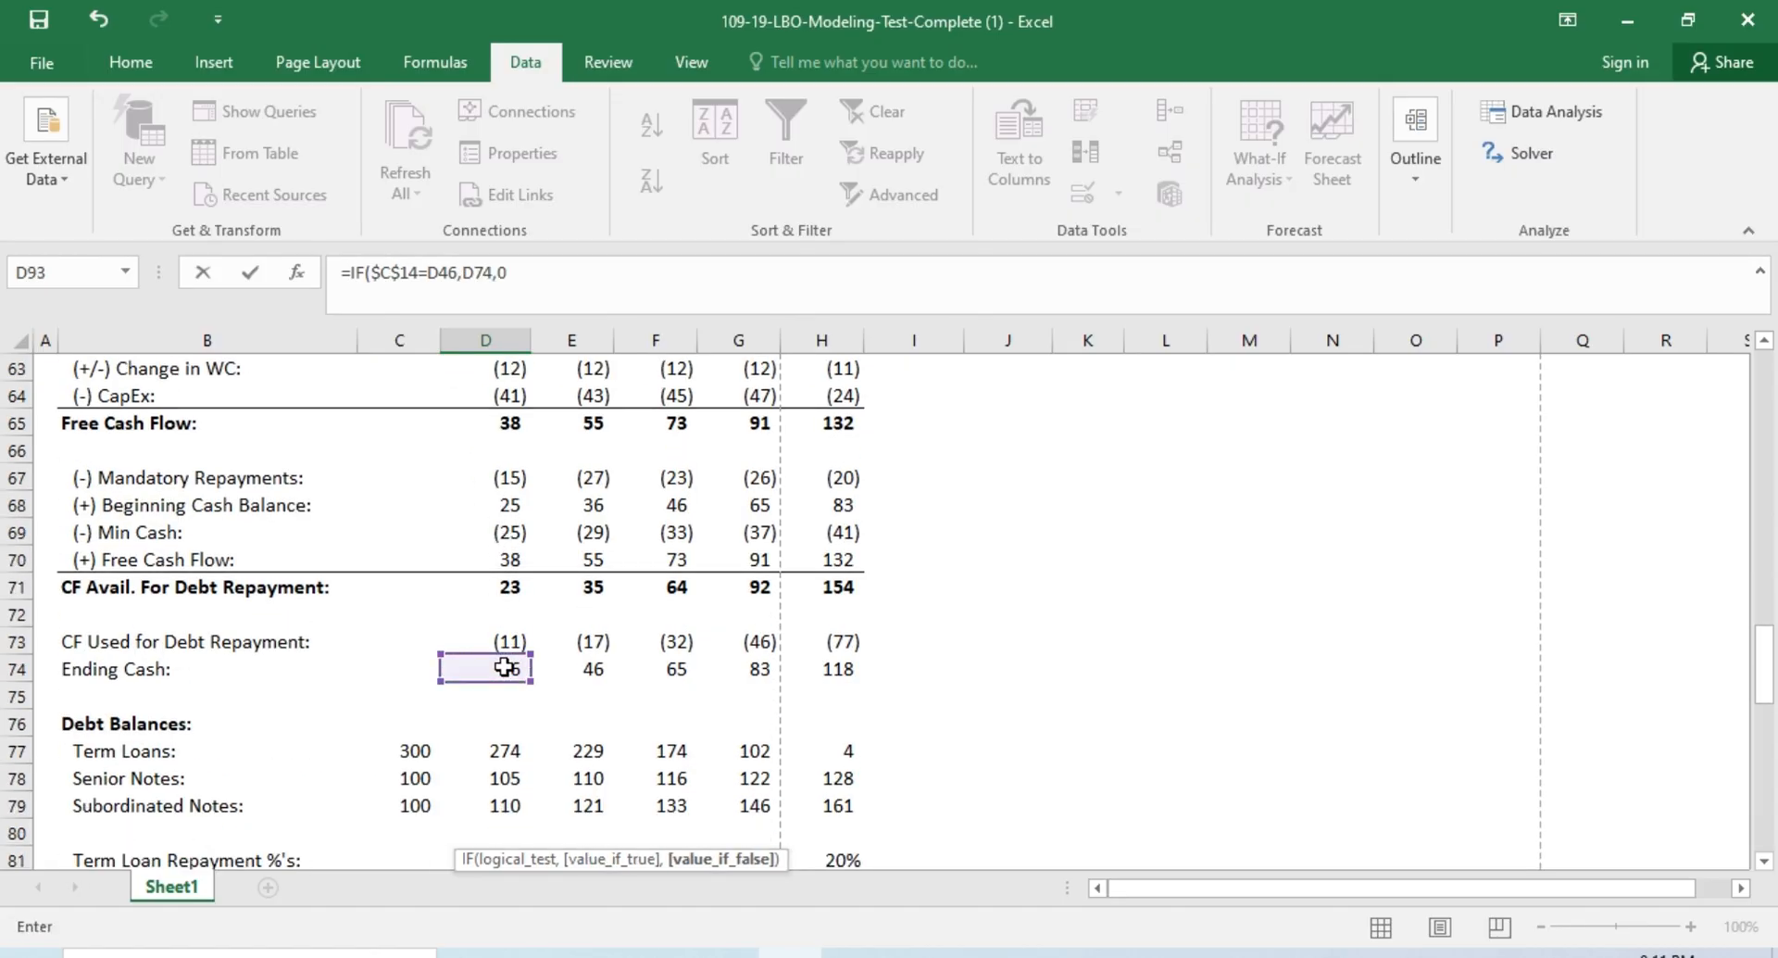
key(Return)
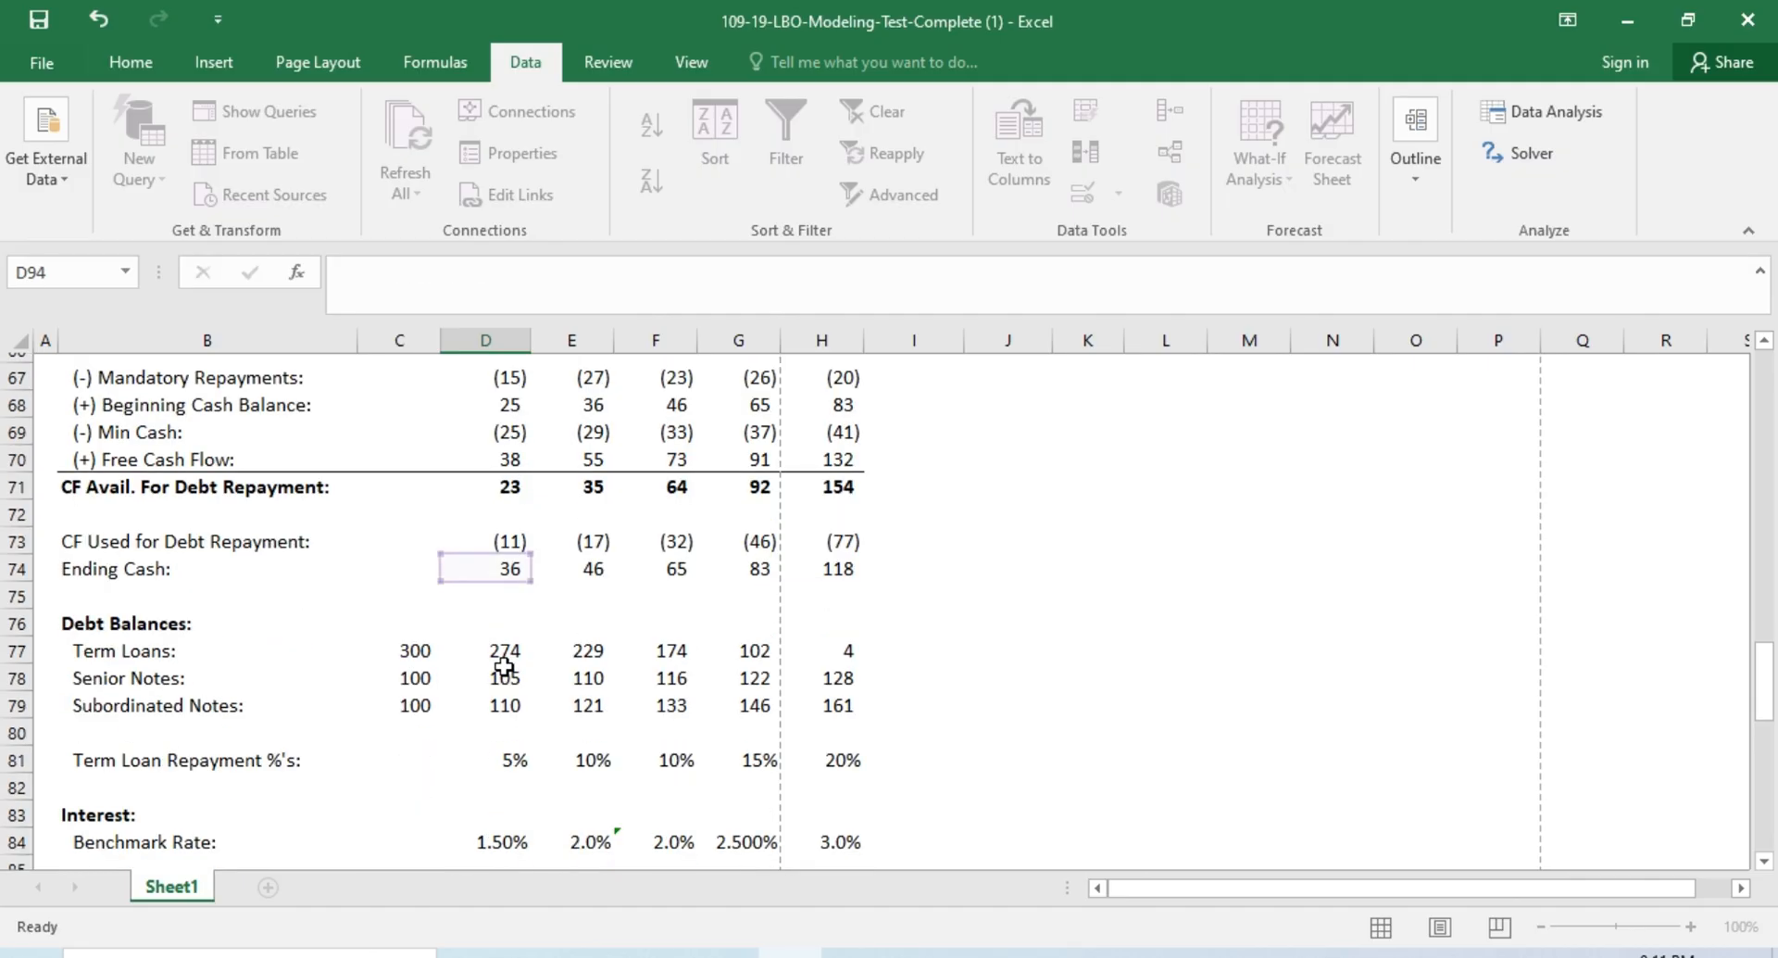
Step: Copy the exit cash formula from D93 across E93:H93
key(Up)
key(ctrl+c)
key(Right)
key(shift+Right)
key(shift+Right)
key(shift+Right)
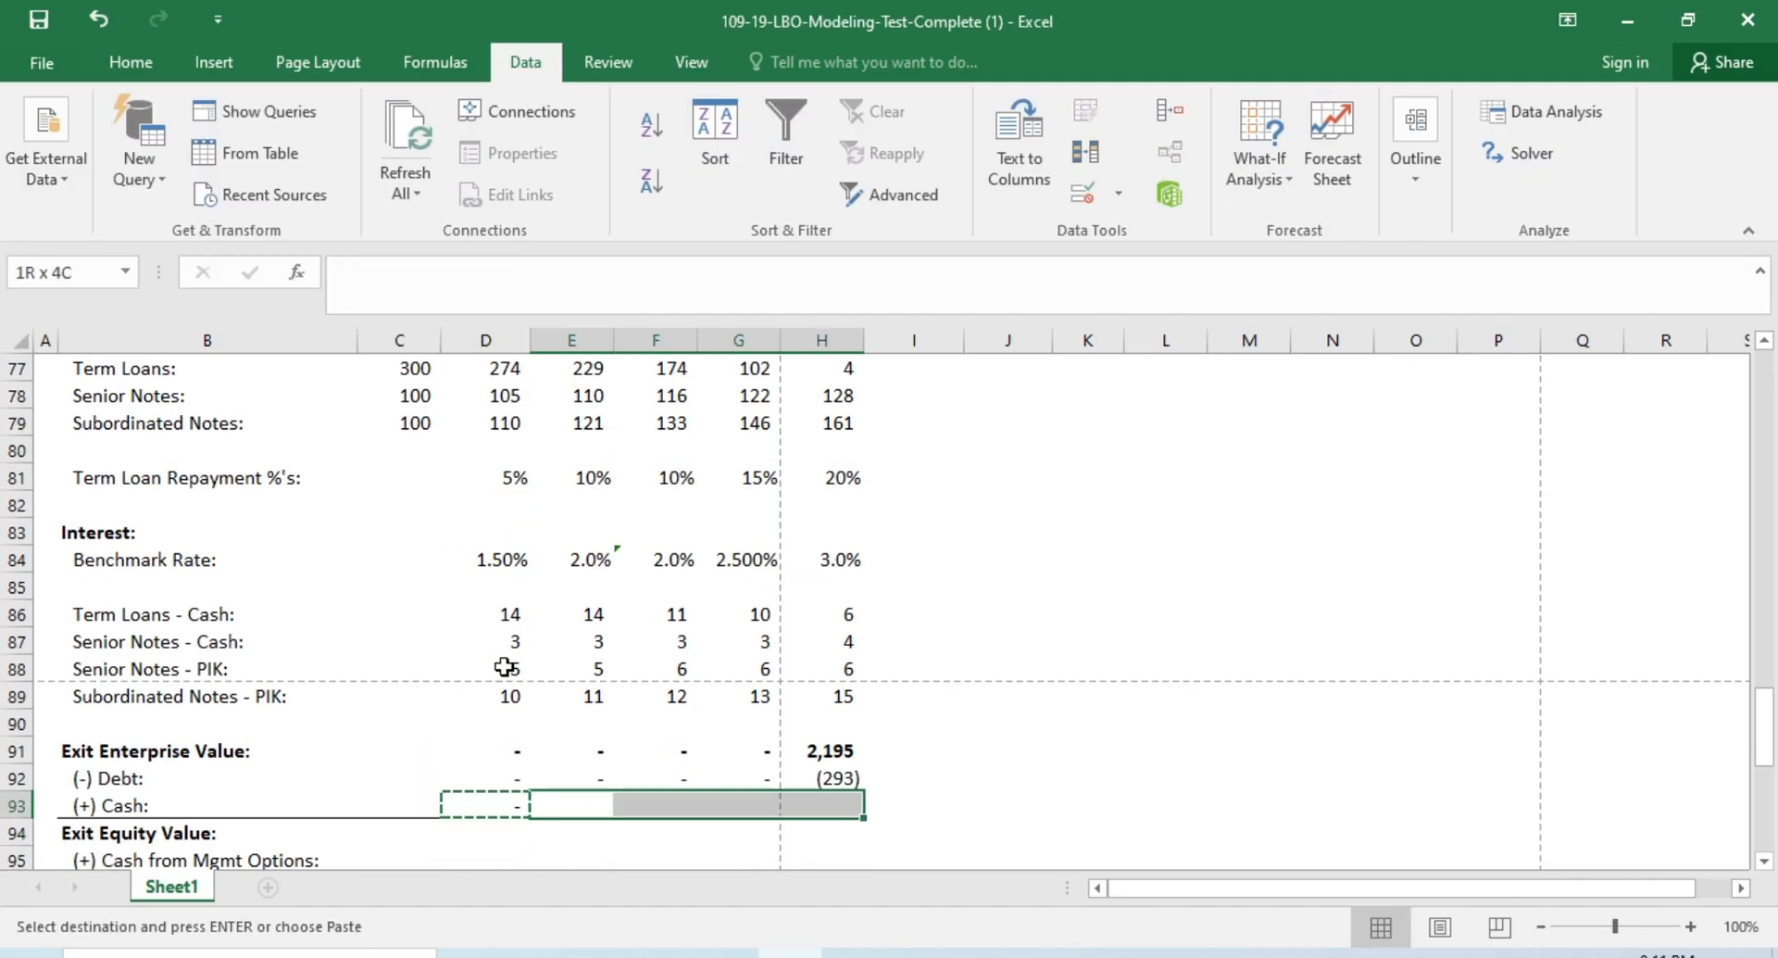
key(ctrl+v)
Step: Calculate the Year 1 Exit Equity Value in D94 with =SUM(D91:D93)
key(Down)
key(Left)
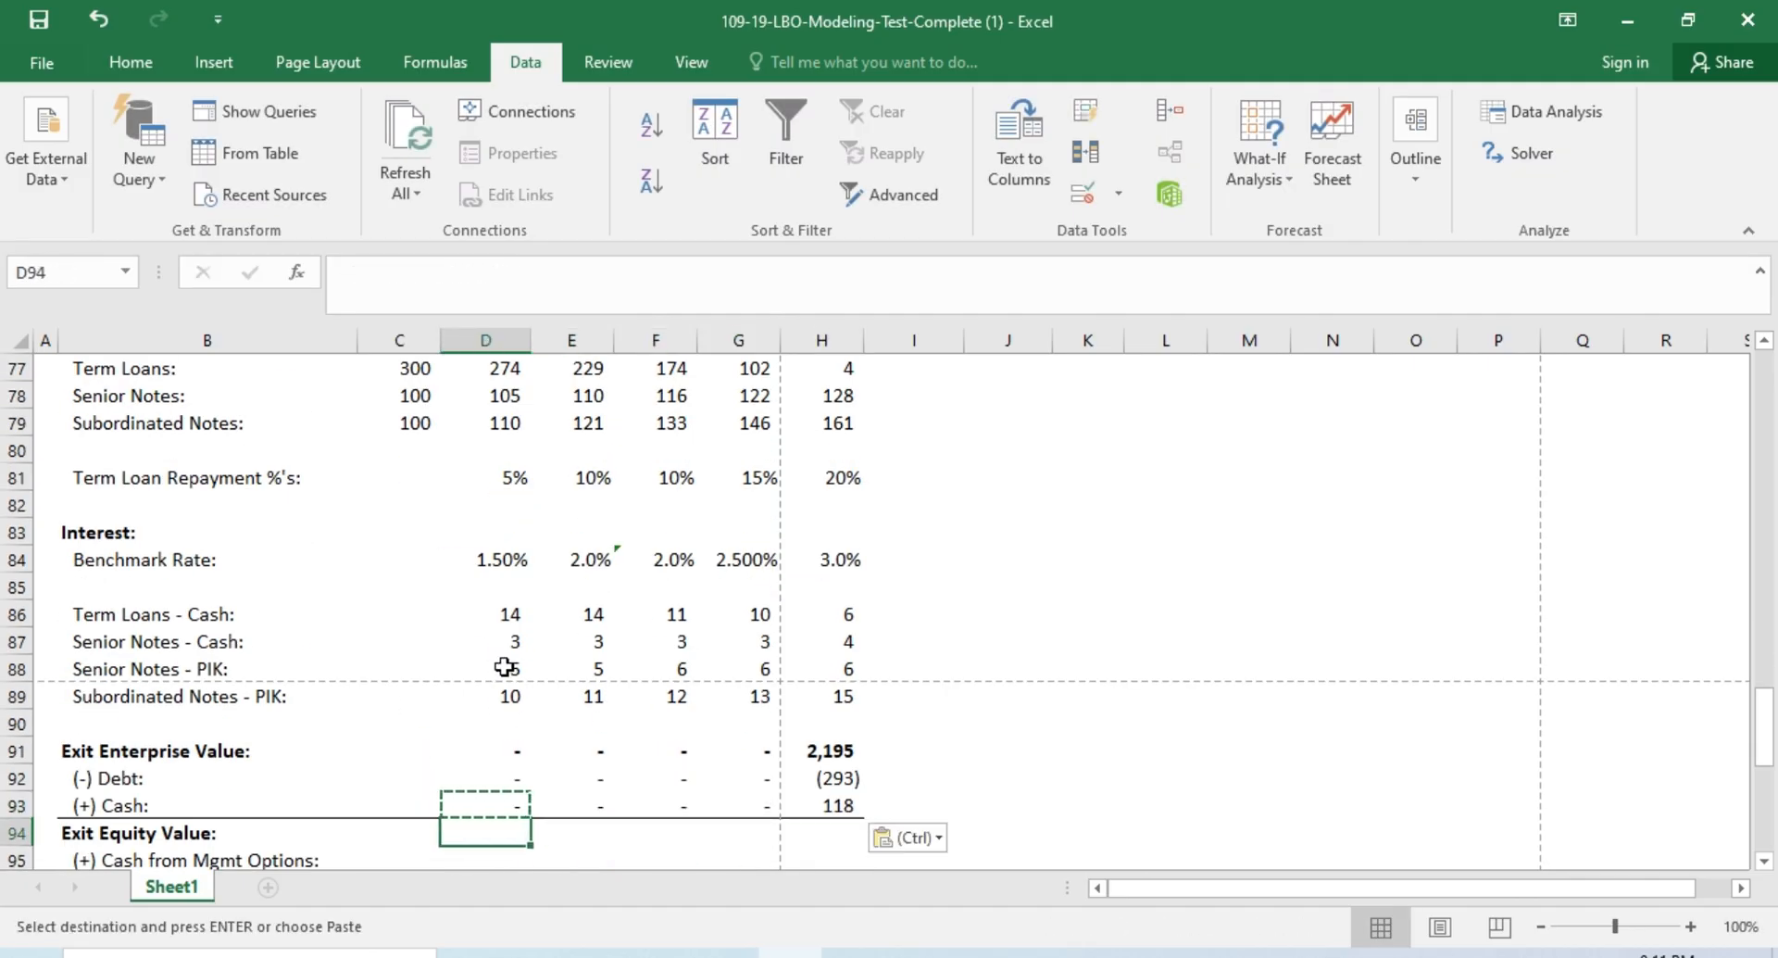
text(=sum)
key(Tab)
key(Up)
key(shift+Up)
key(shift+Up)
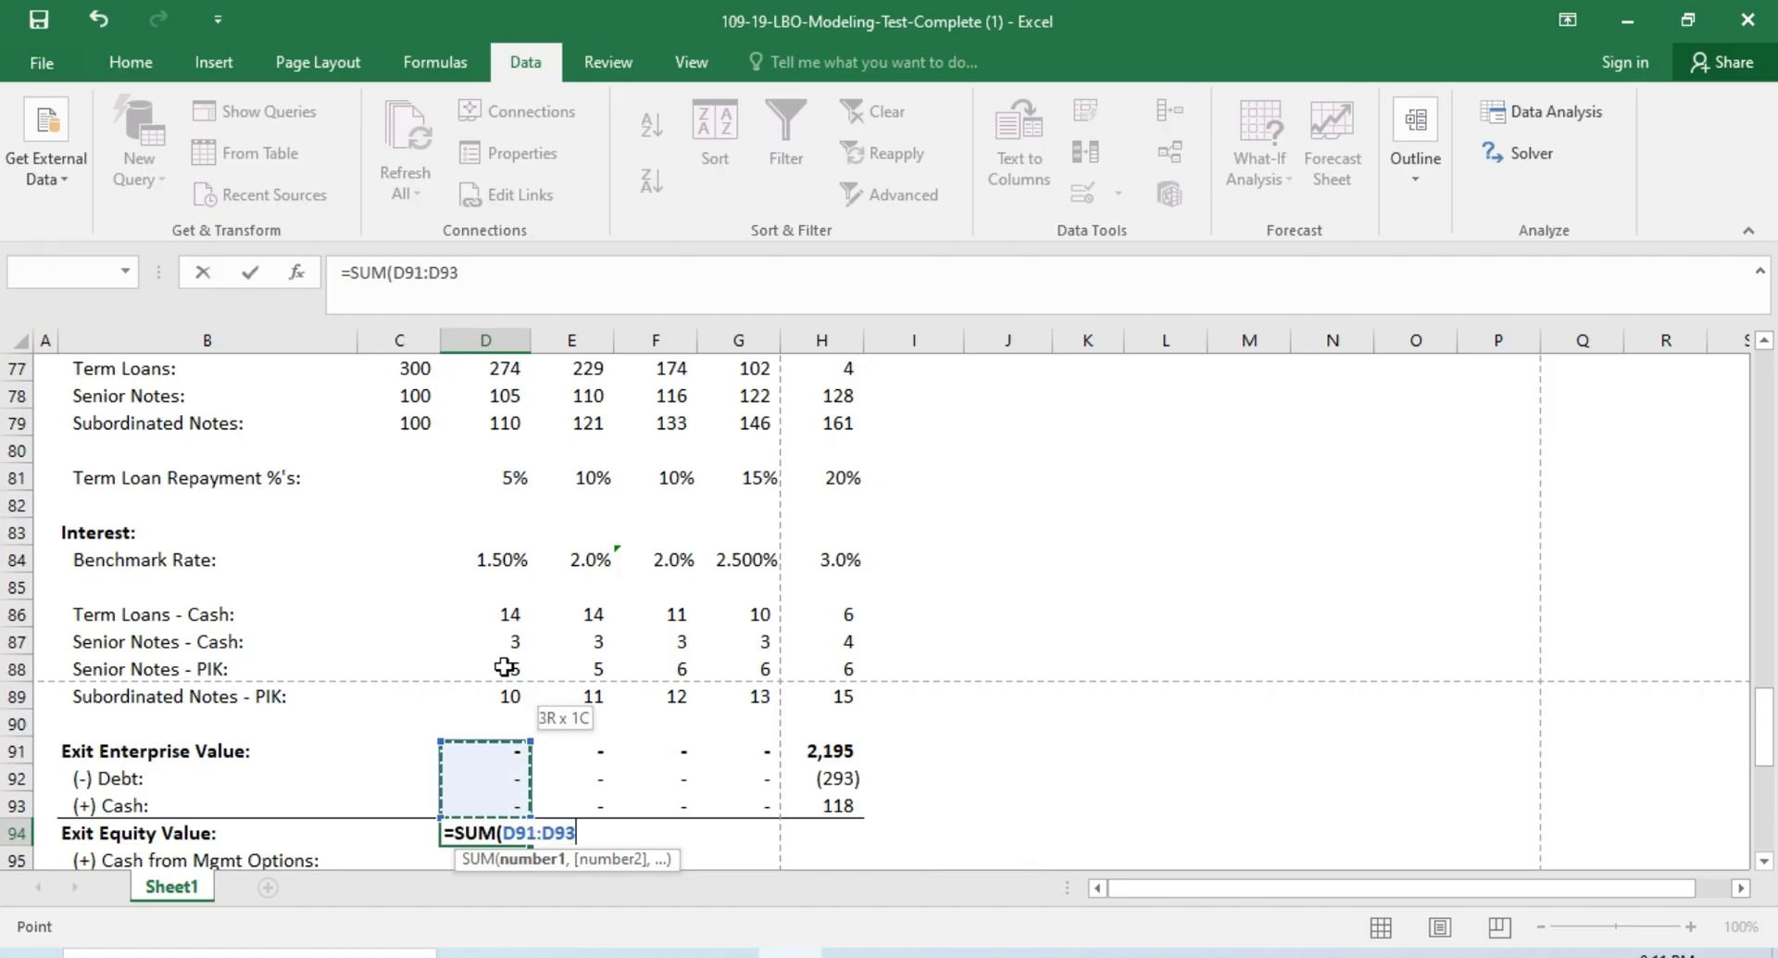
key(Return)
Step: Copy the Exit Equity Value formula from D94 across E94:H94
key(Up)
key(ctrl+c)
key(Right)
key(shift+Right)
key(shift+Right)
key(shift+Right)
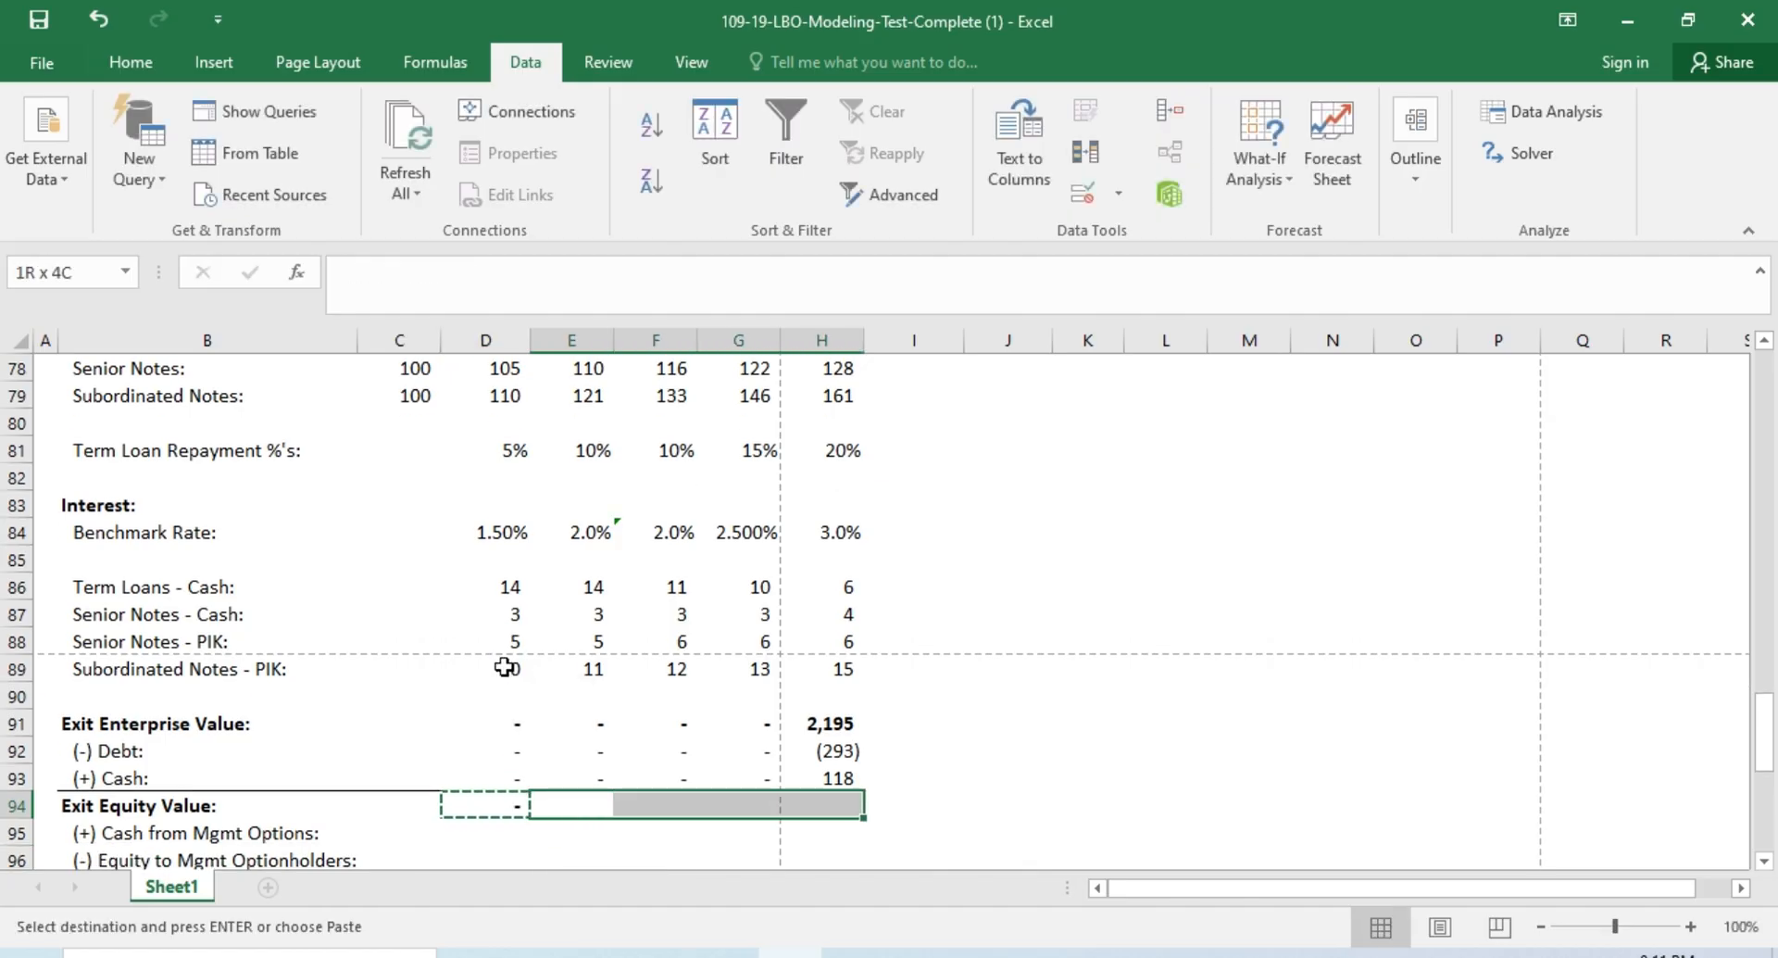
key(ctrl+v)
Step: Review the bridge from Exit Enterprise Value to Exit Equity Value in B91:H94 and the management options rows below it
scroll(955, 473, up, 6)
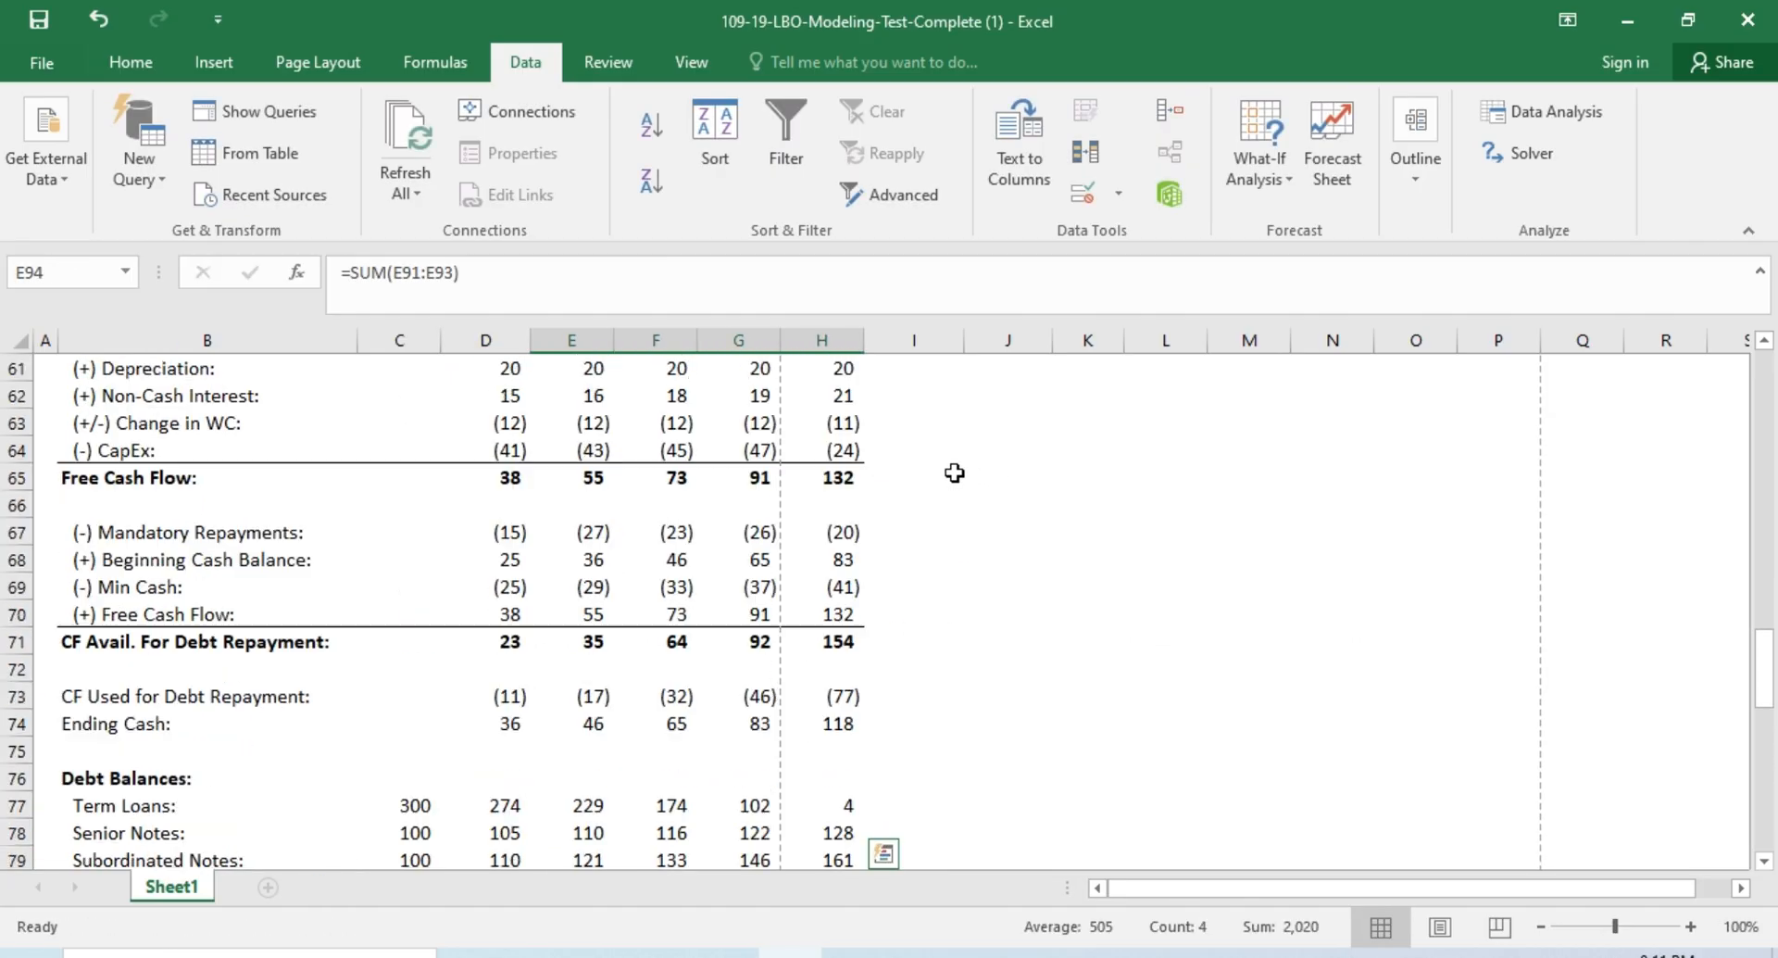
scroll(937, 554, down, 7)
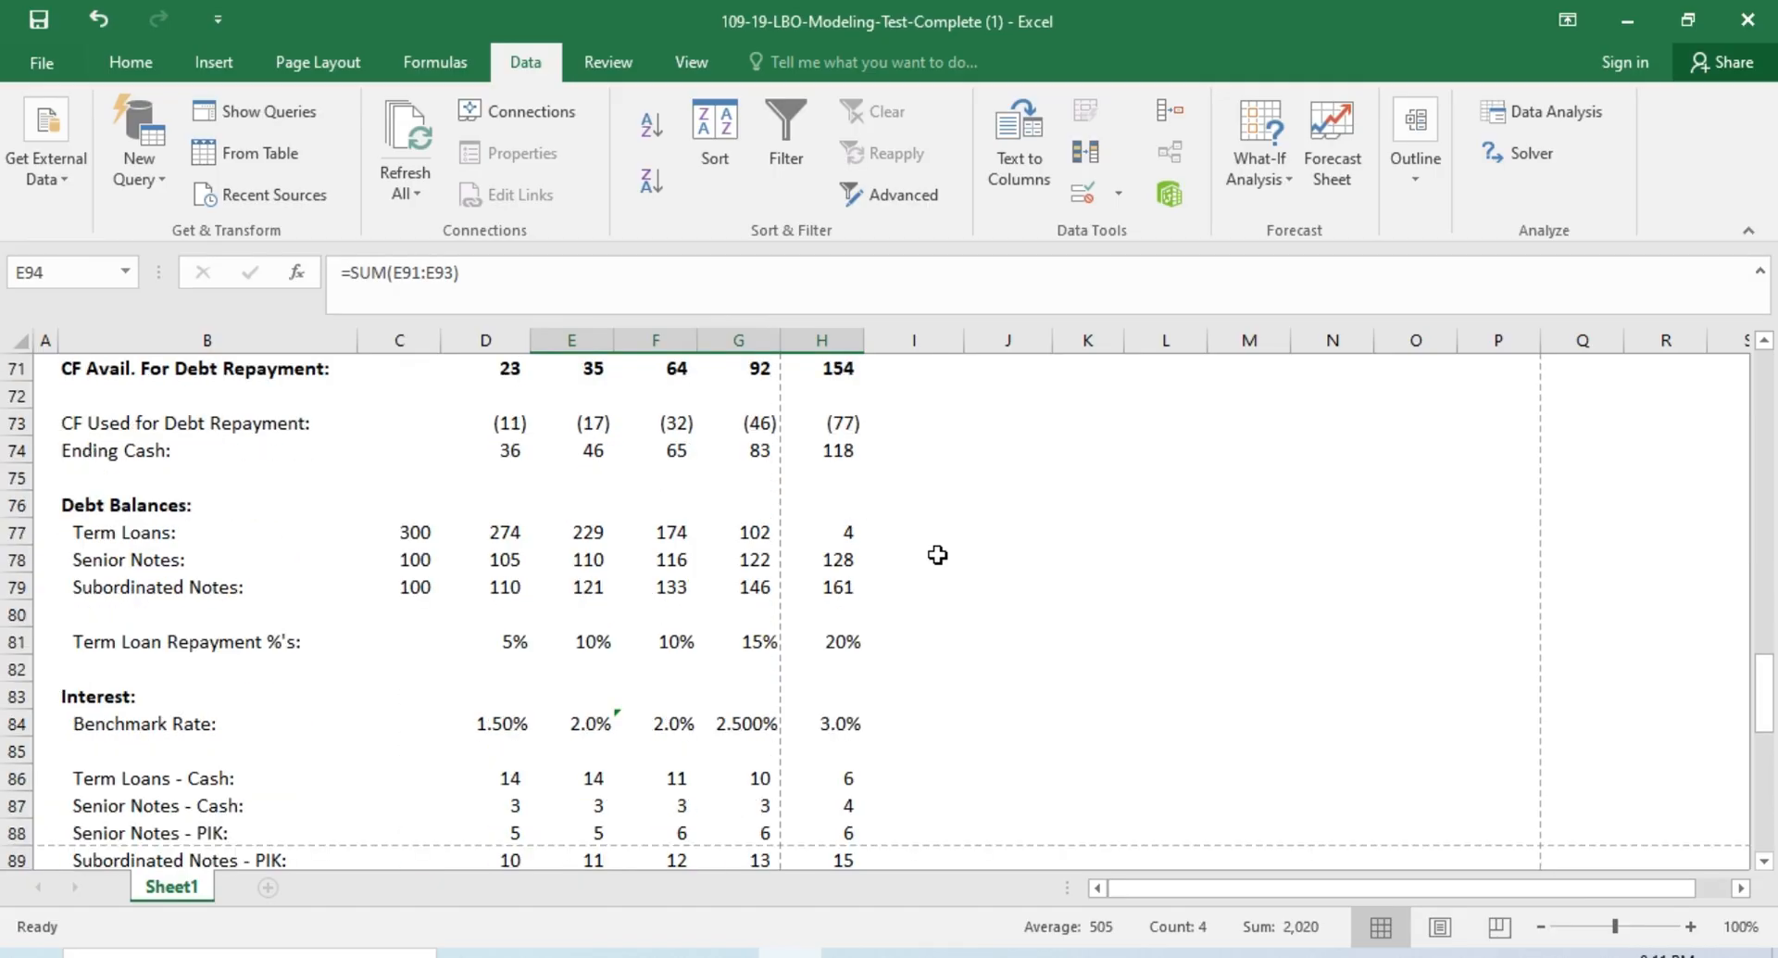
click(83, 641)
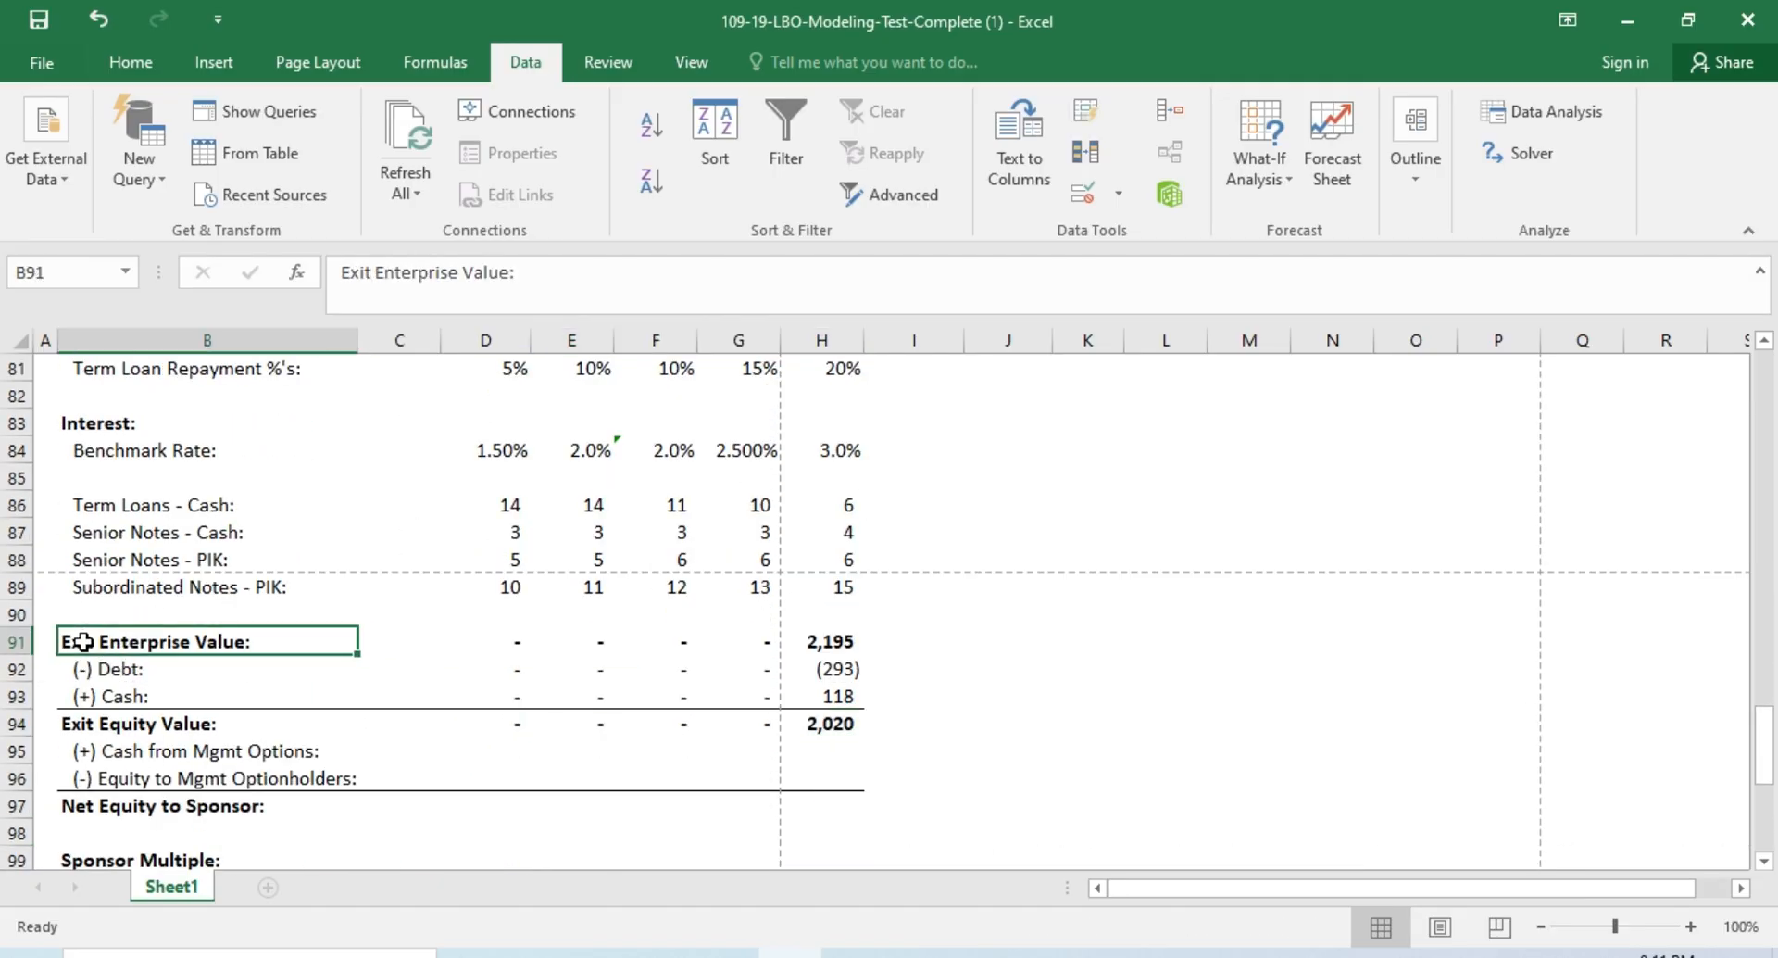
key(shift+Right)
key(shift+Right)
key(shift+Right)
key(shift+Right)
key(shift+Right)
key(shift+Right)
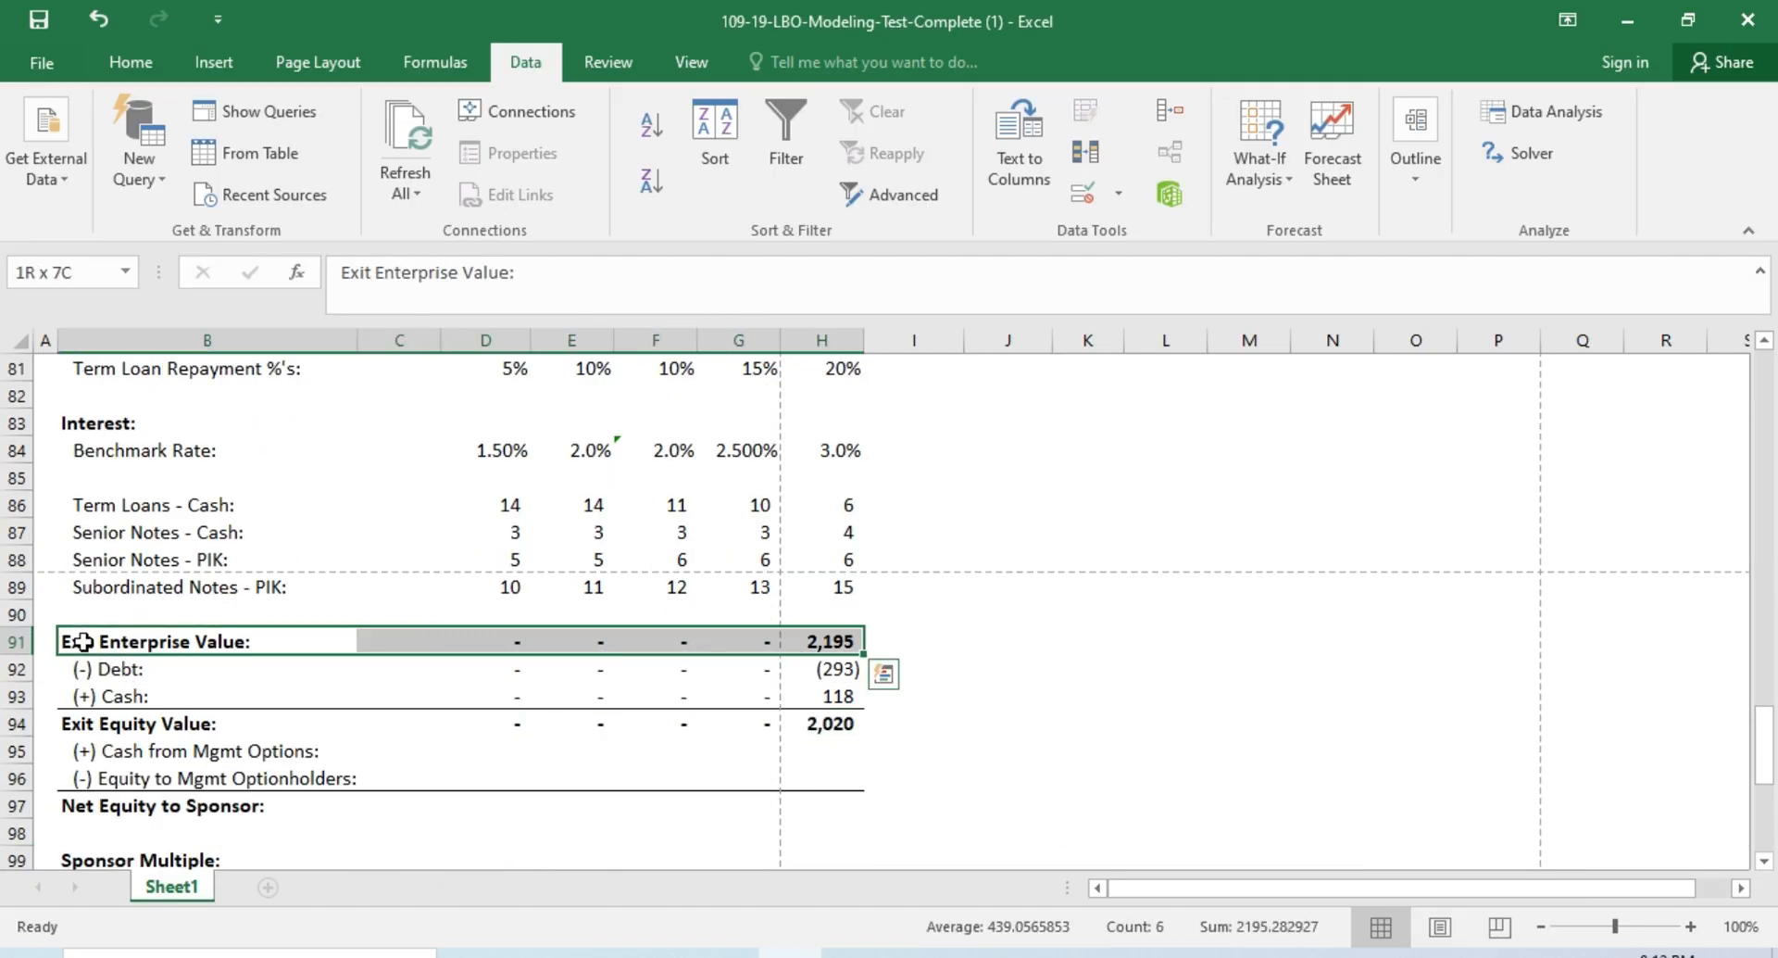
key(shift+Down)
key(shift+Down)
key(shift+Down)
key(Down)
key(Down)
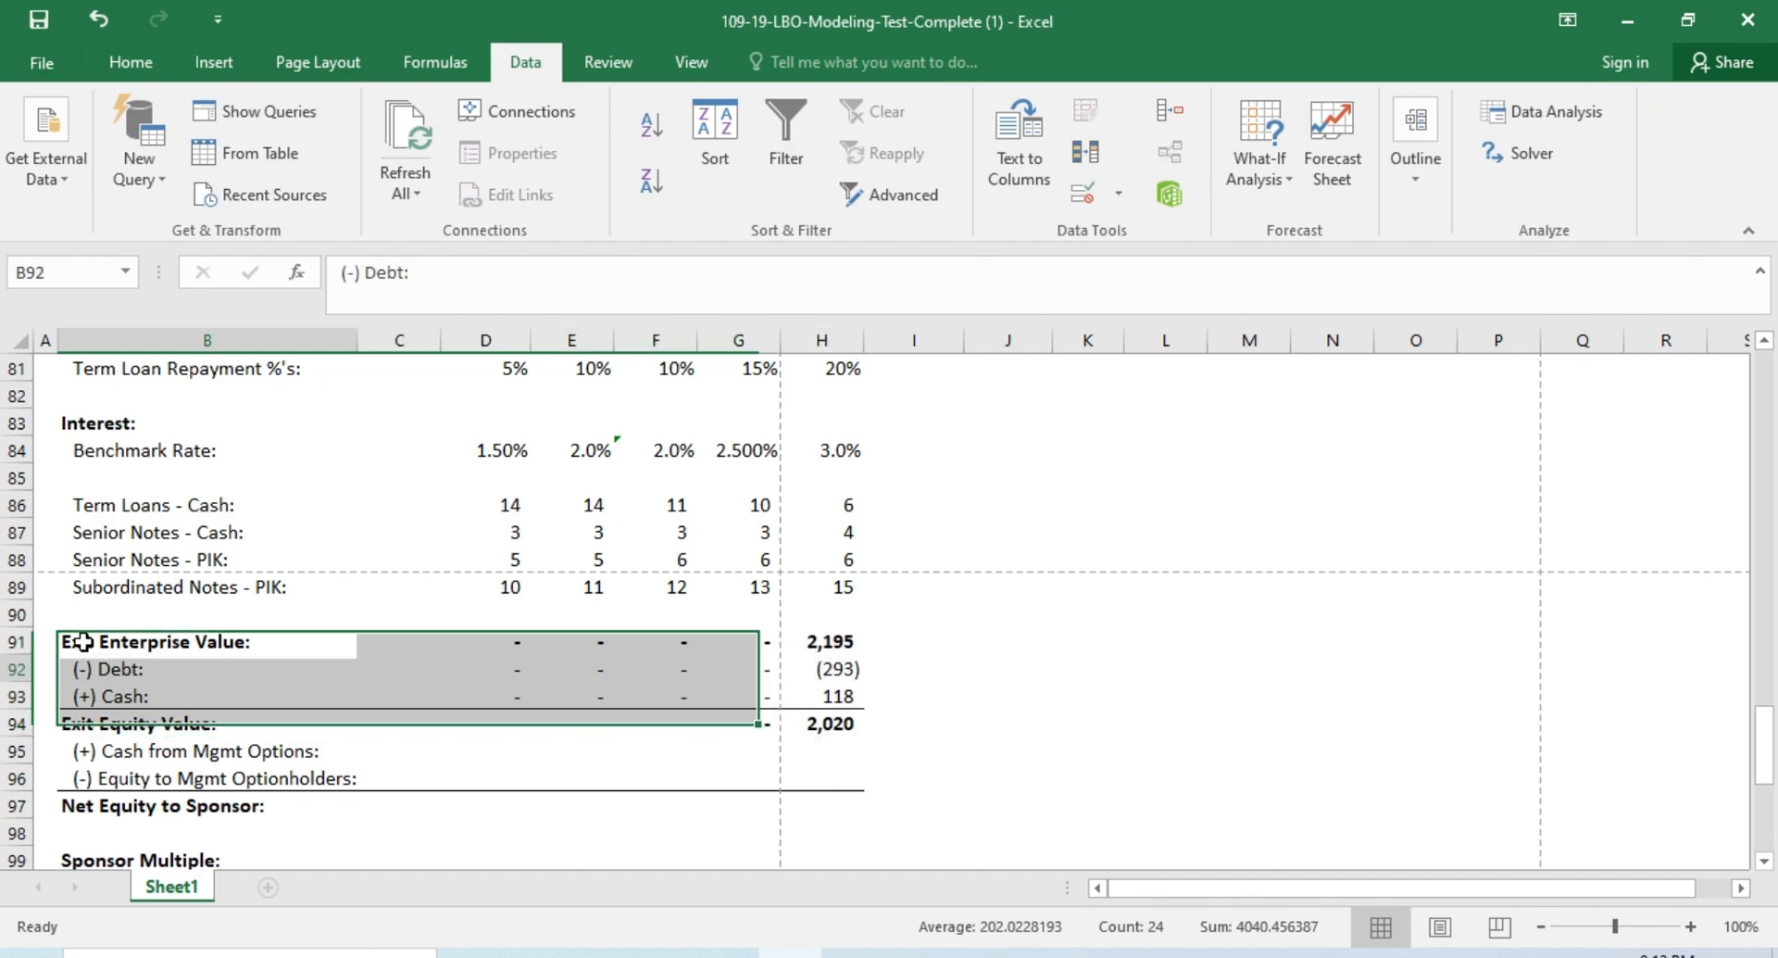
key(Down)
key(Down)
key(Down)
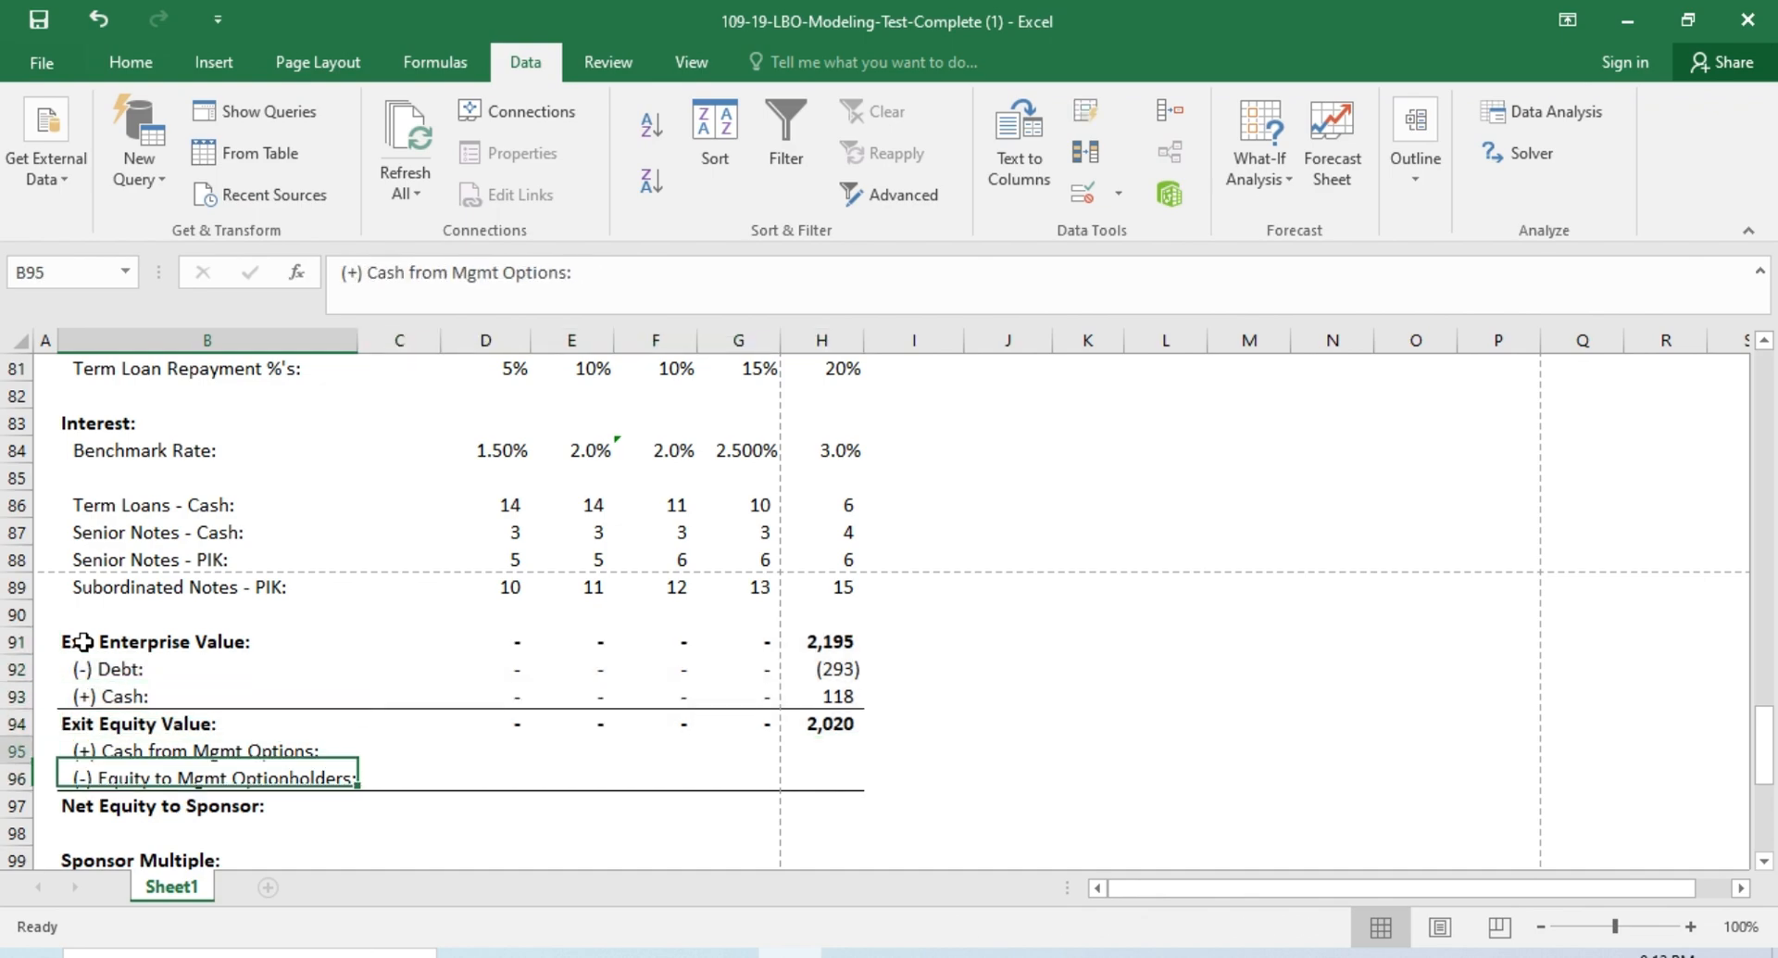
key(Up)
key(Right)
key(Right)
Step: Set the exit year in C14 to Year 4 and check the Year 4 exit values in G91:G94
scroll(83, 641, up, 10)
scroll(83, 641, up, 13)
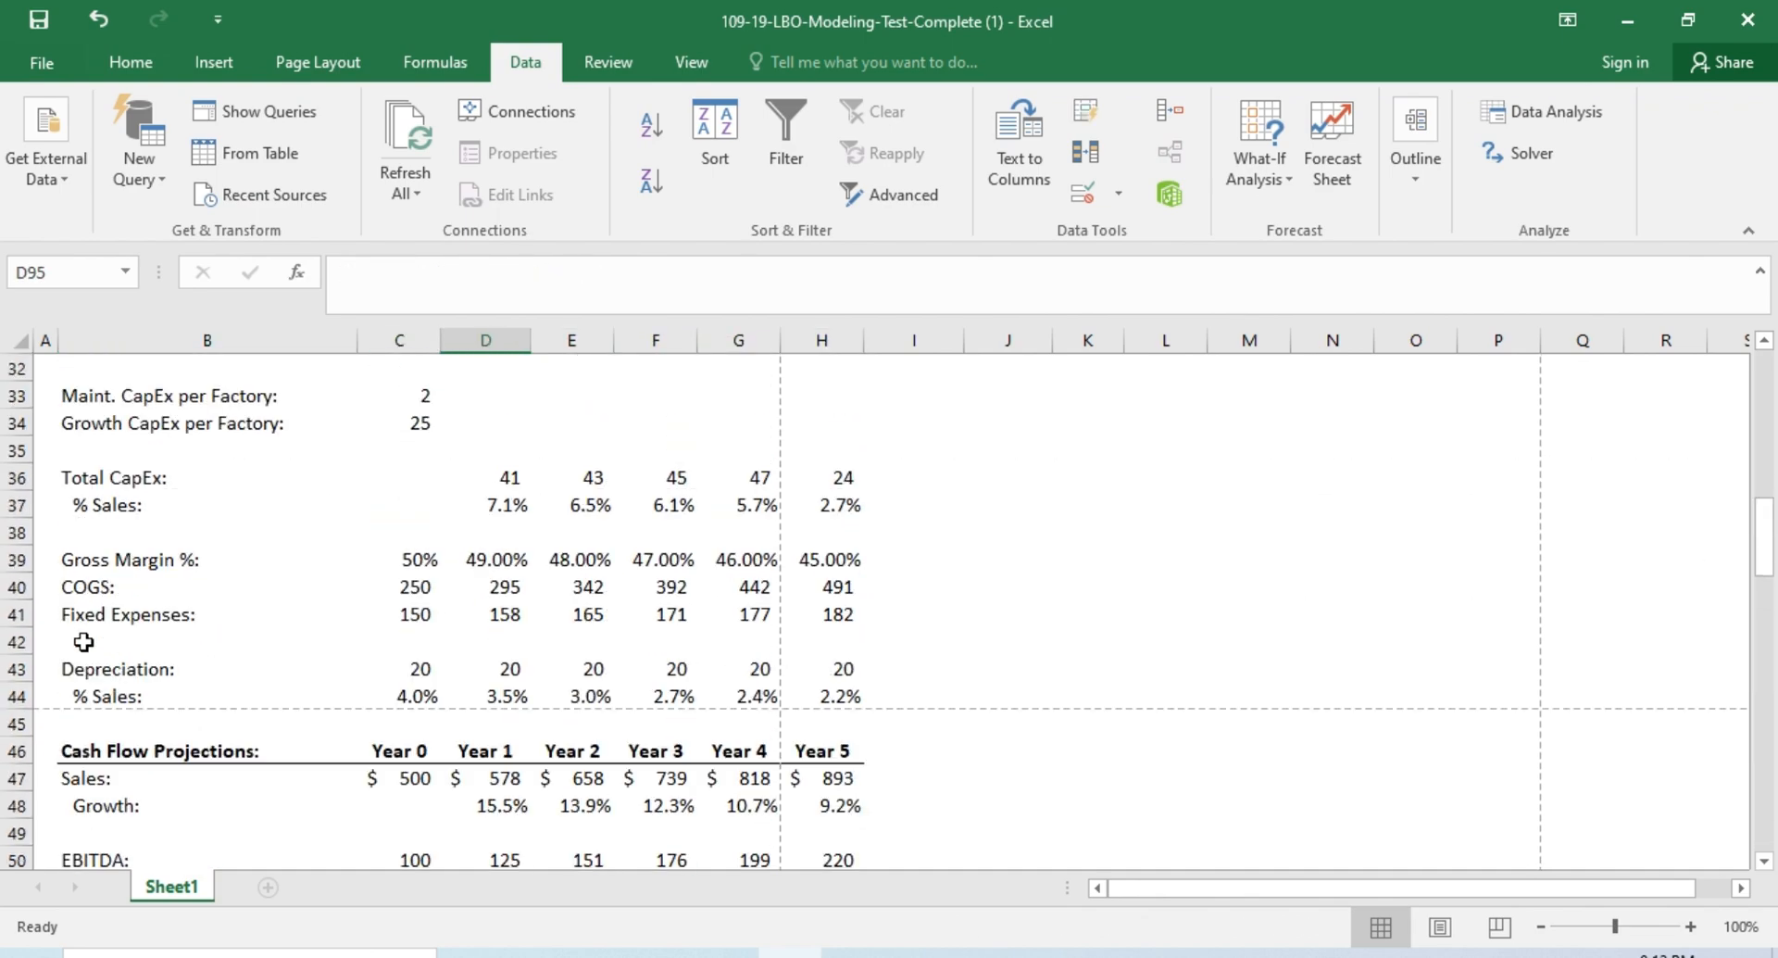
click(419, 405)
click(452, 395)
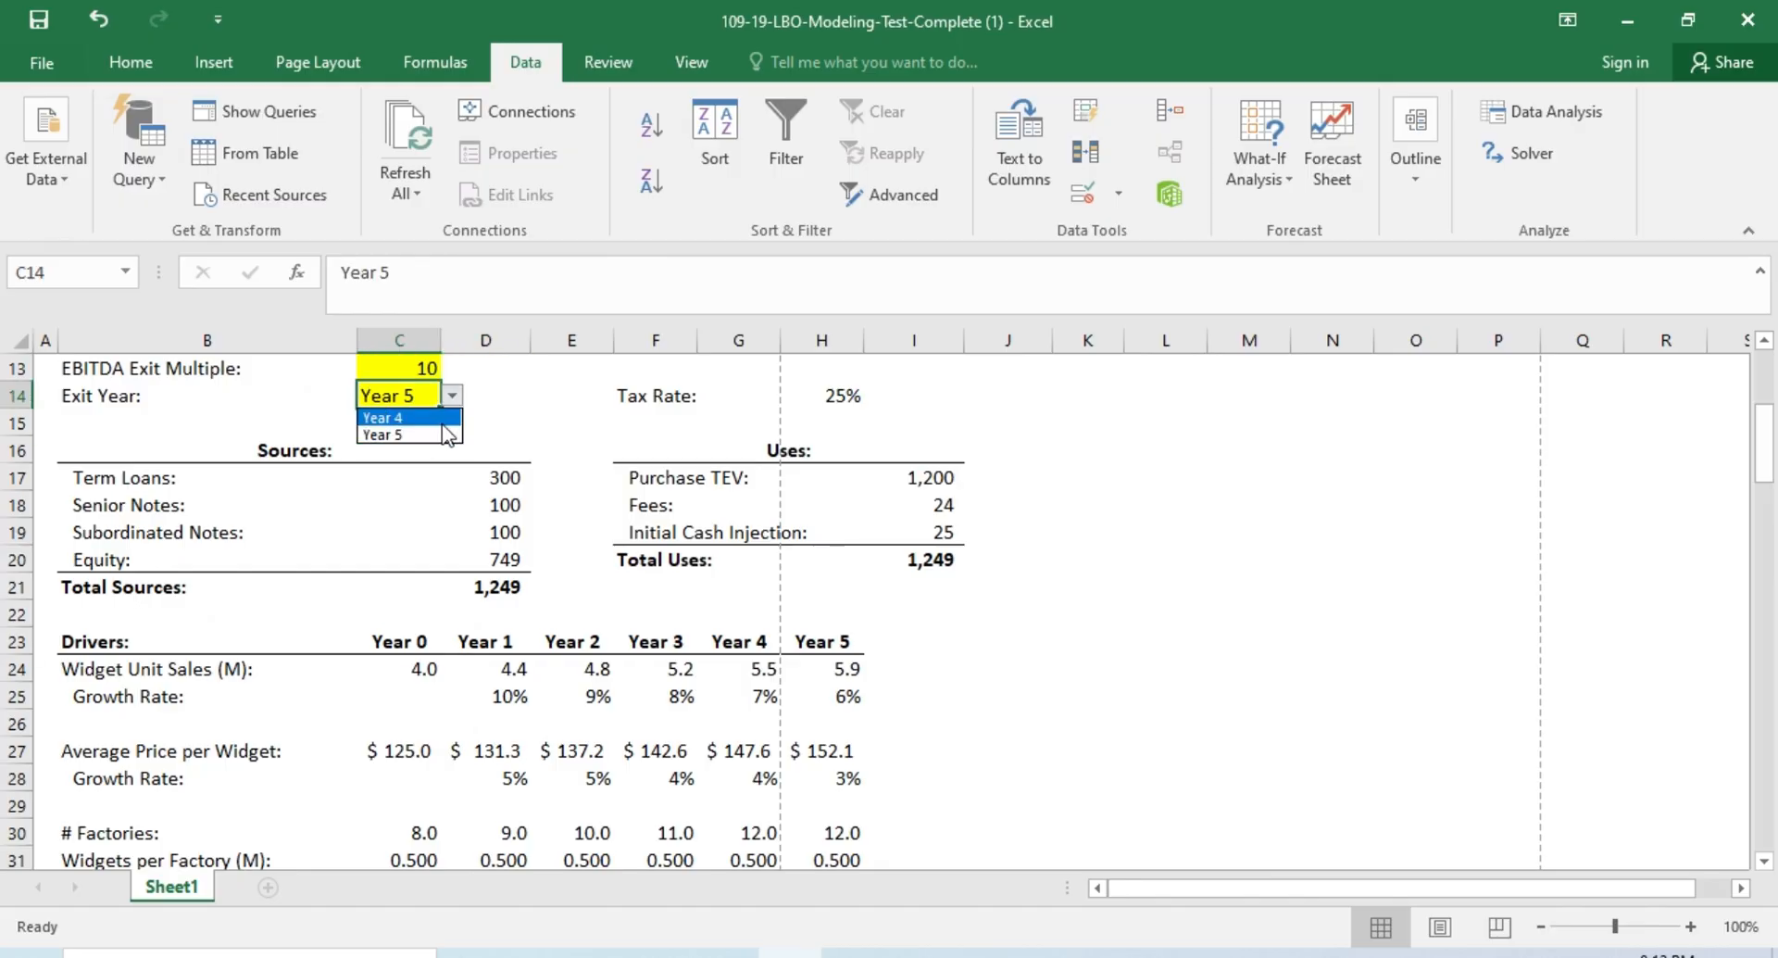
click(378, 419)
scroll(672, 645, down, 17)
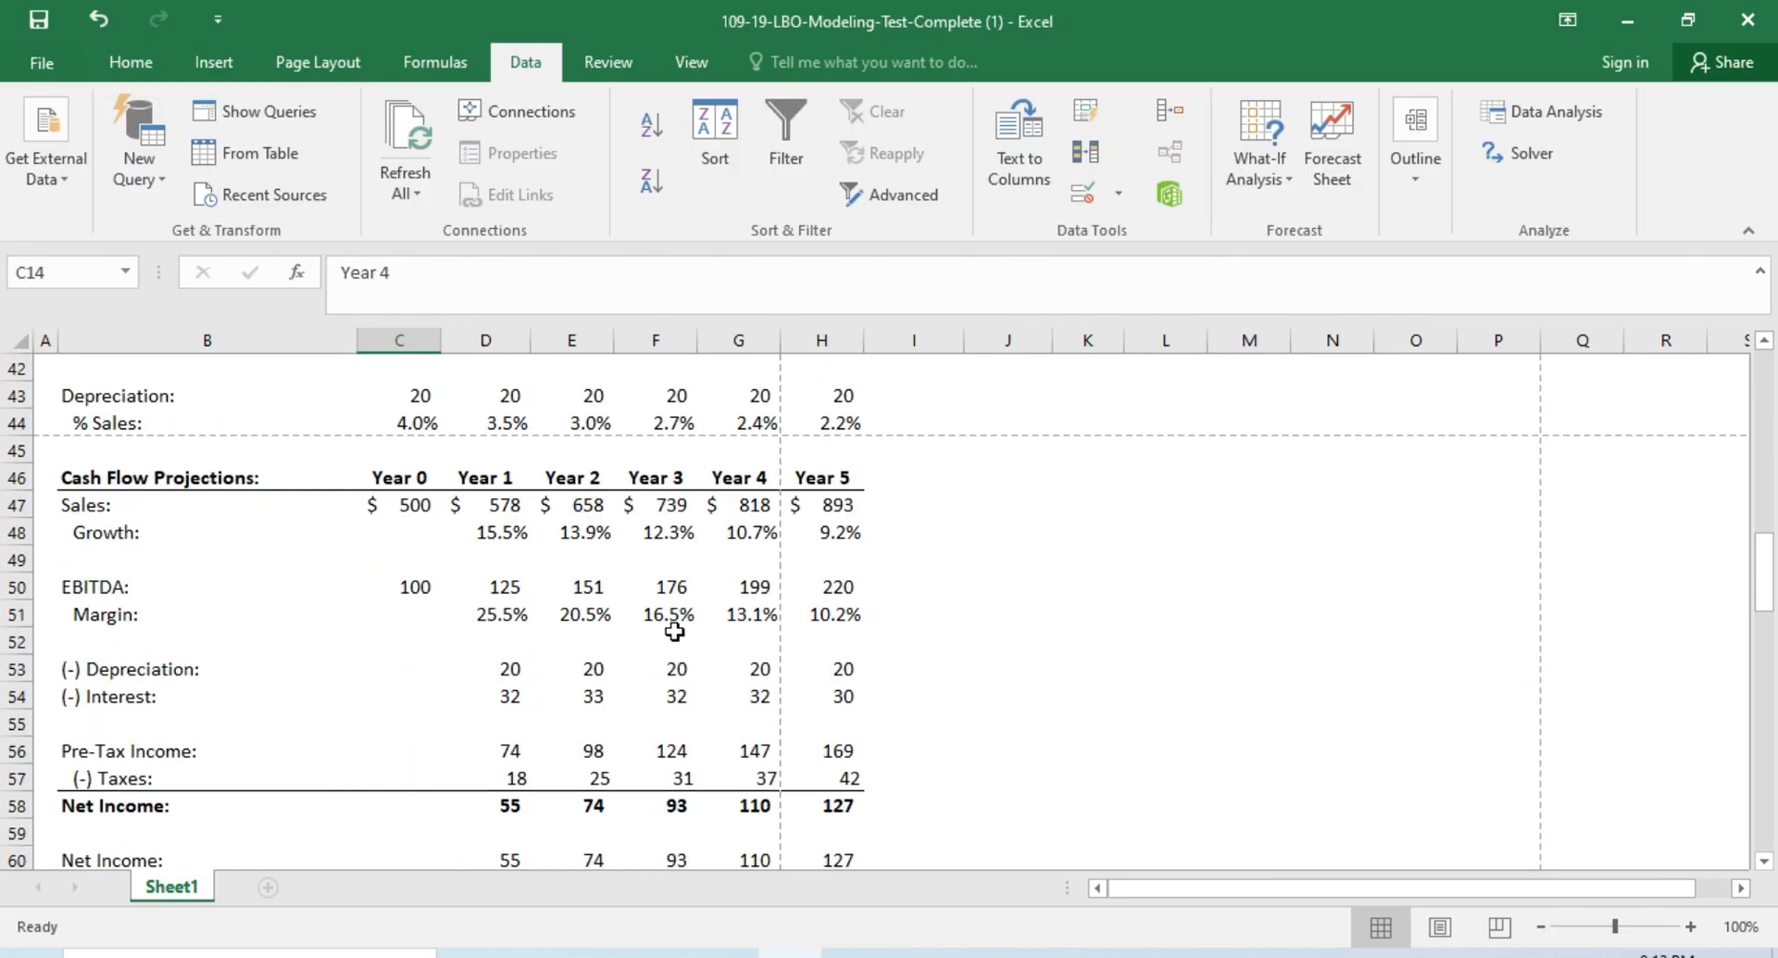
scroll(685, 596, down, 7)
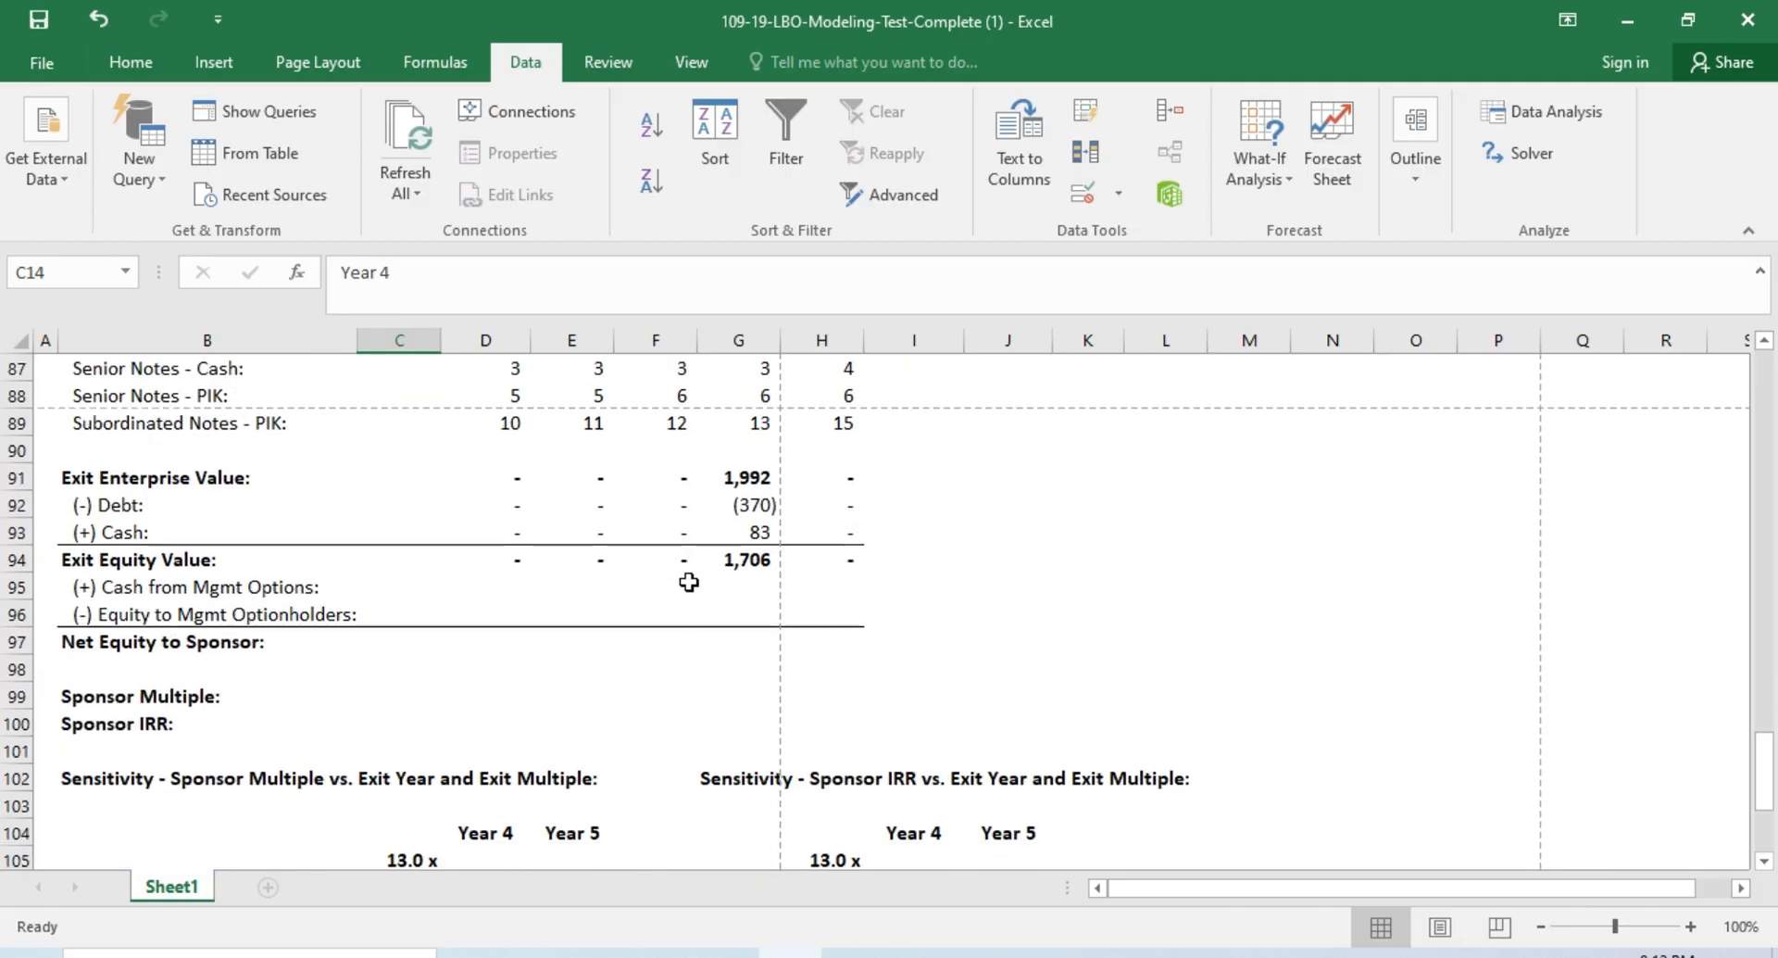
drag(751, 475, 754, 559)
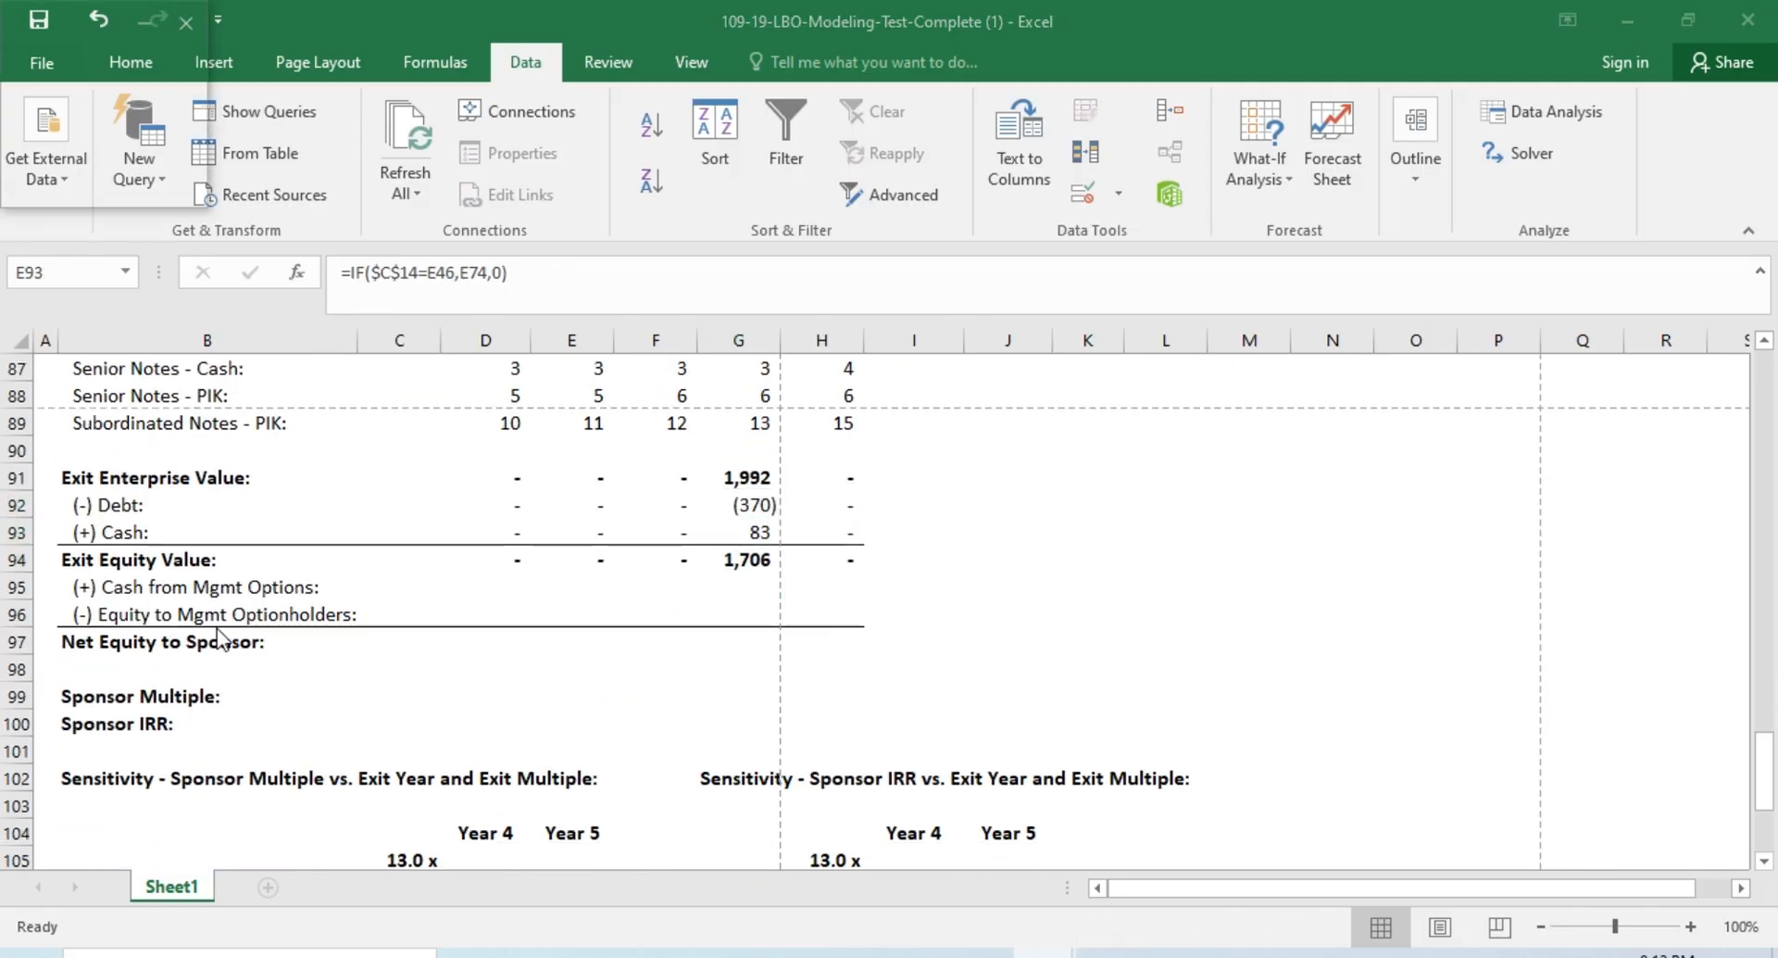
Step: Delete rows 95:97 containing Cash from Mgmt Options, Equity to Mgmt Optionholders and Net Equity to Sponsor
key(Left)
key(Left)
key(Left)
key(Left)
key(Left)
key(Down)
key(Down)
key(Down)
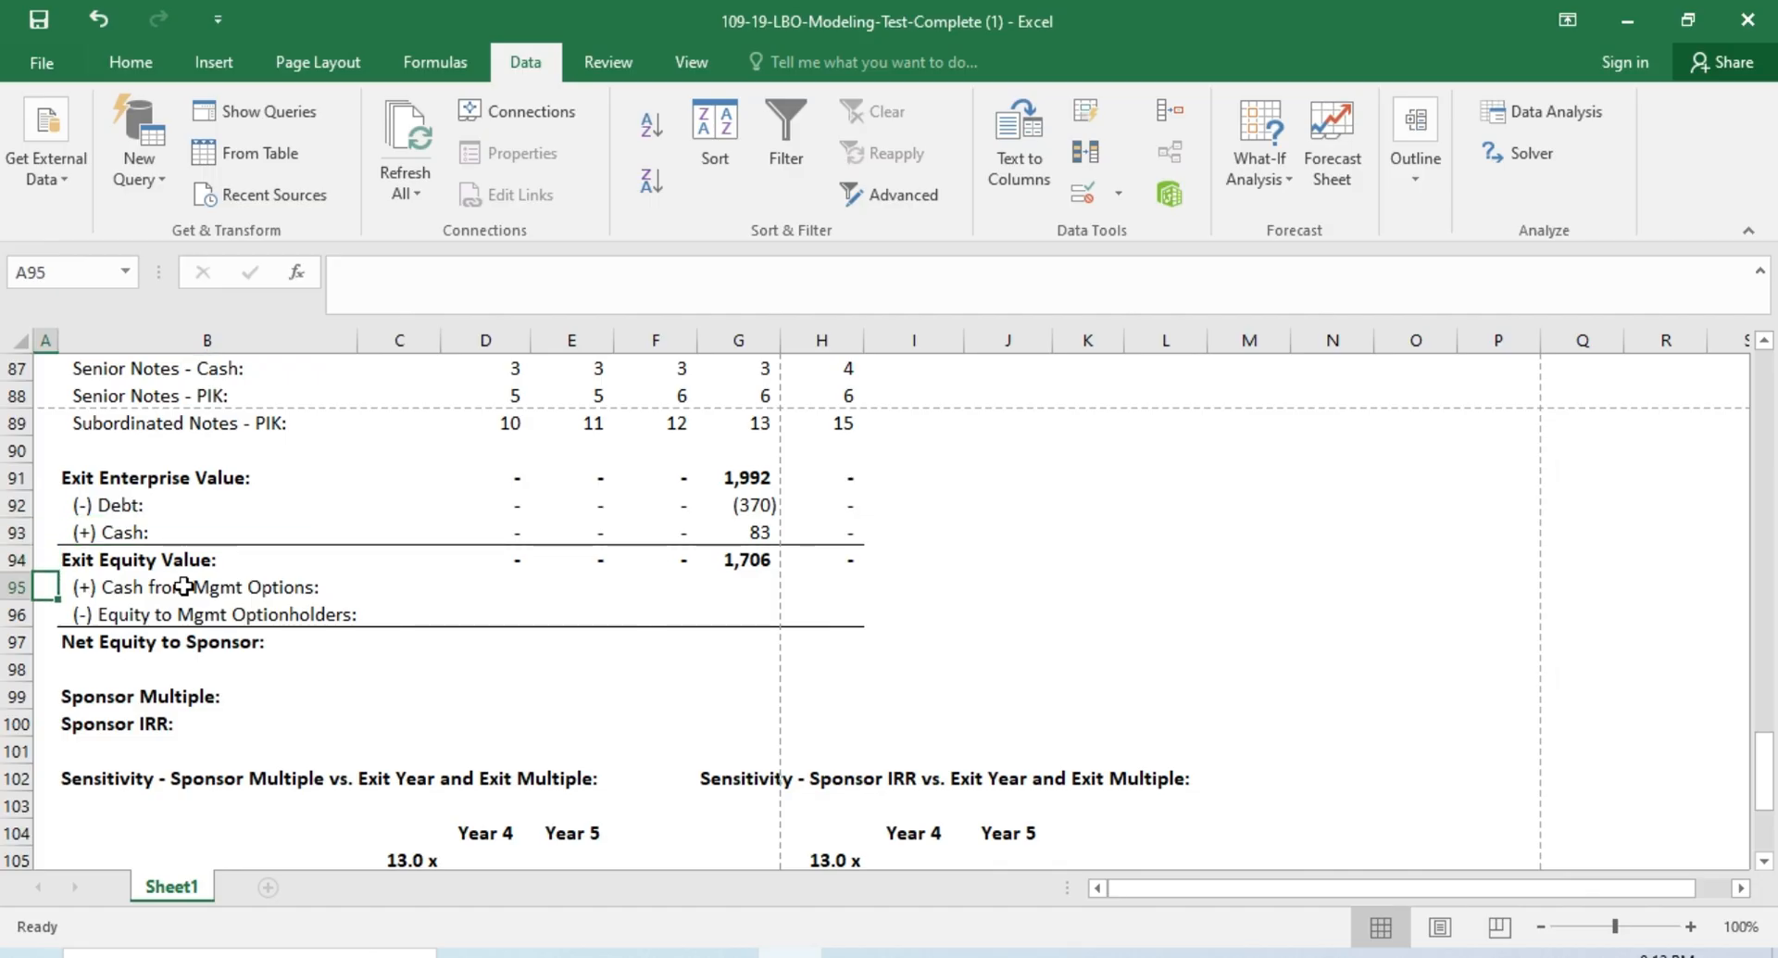
key(Right)
key(Up)
key(shift+Down)
key(shift+Down)
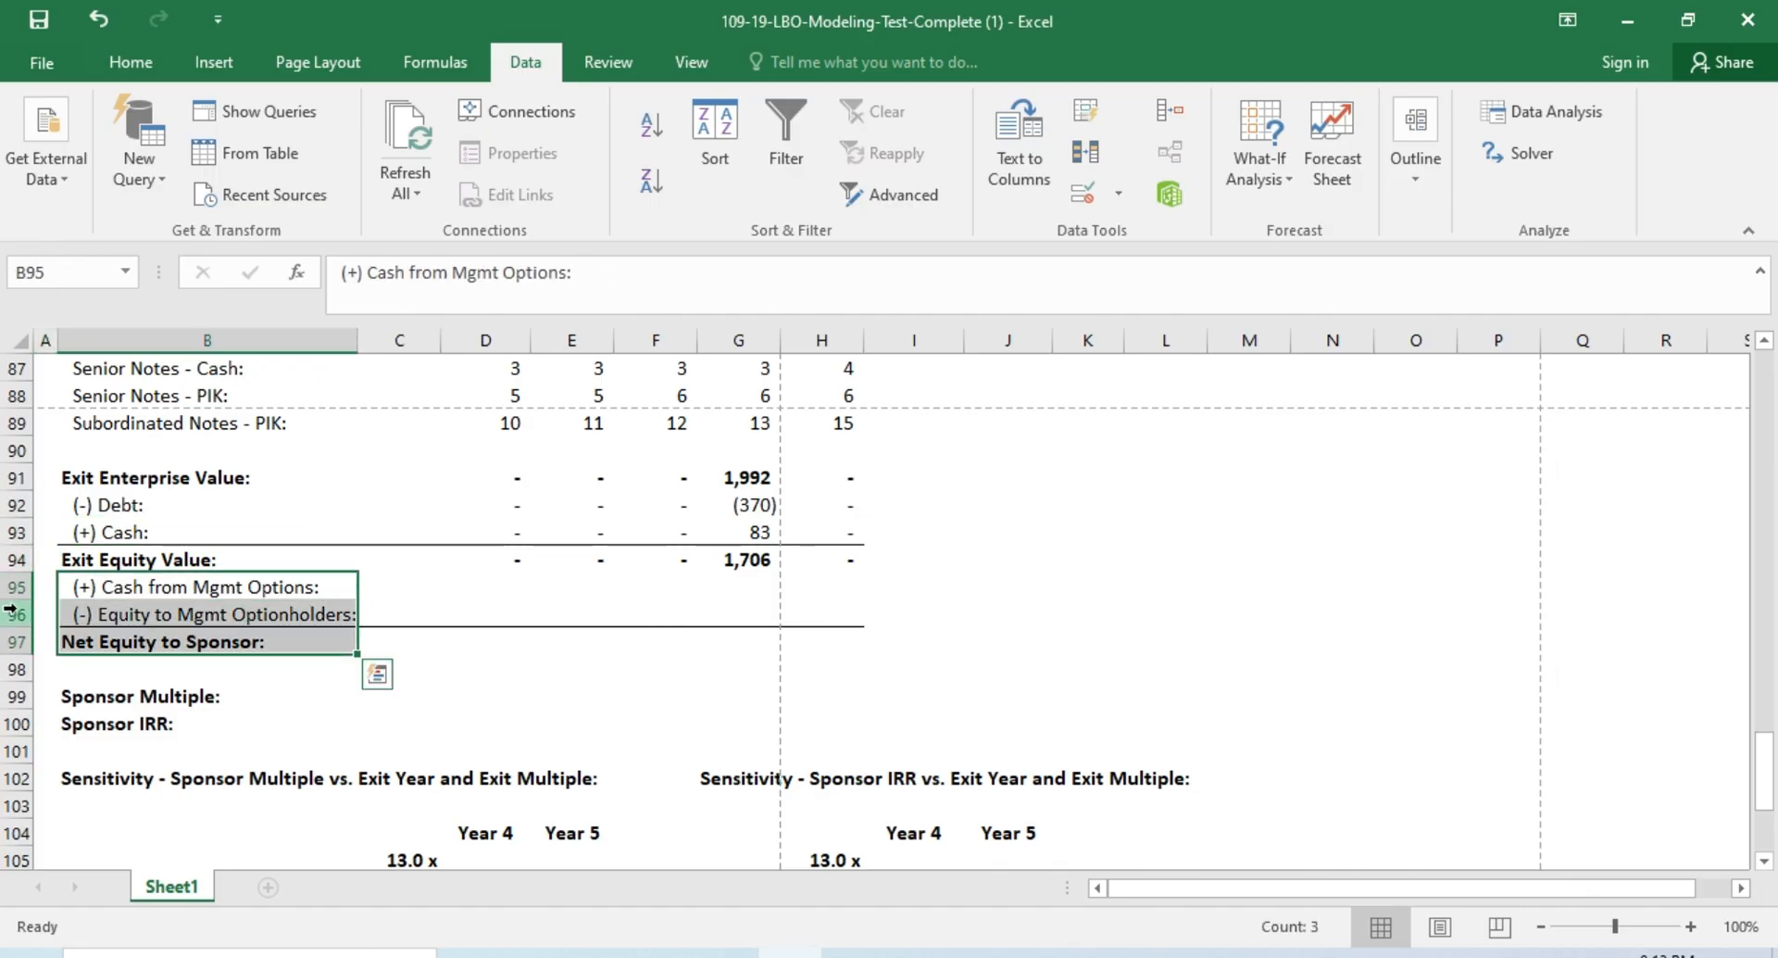
drag(9, 587, 11, 644)
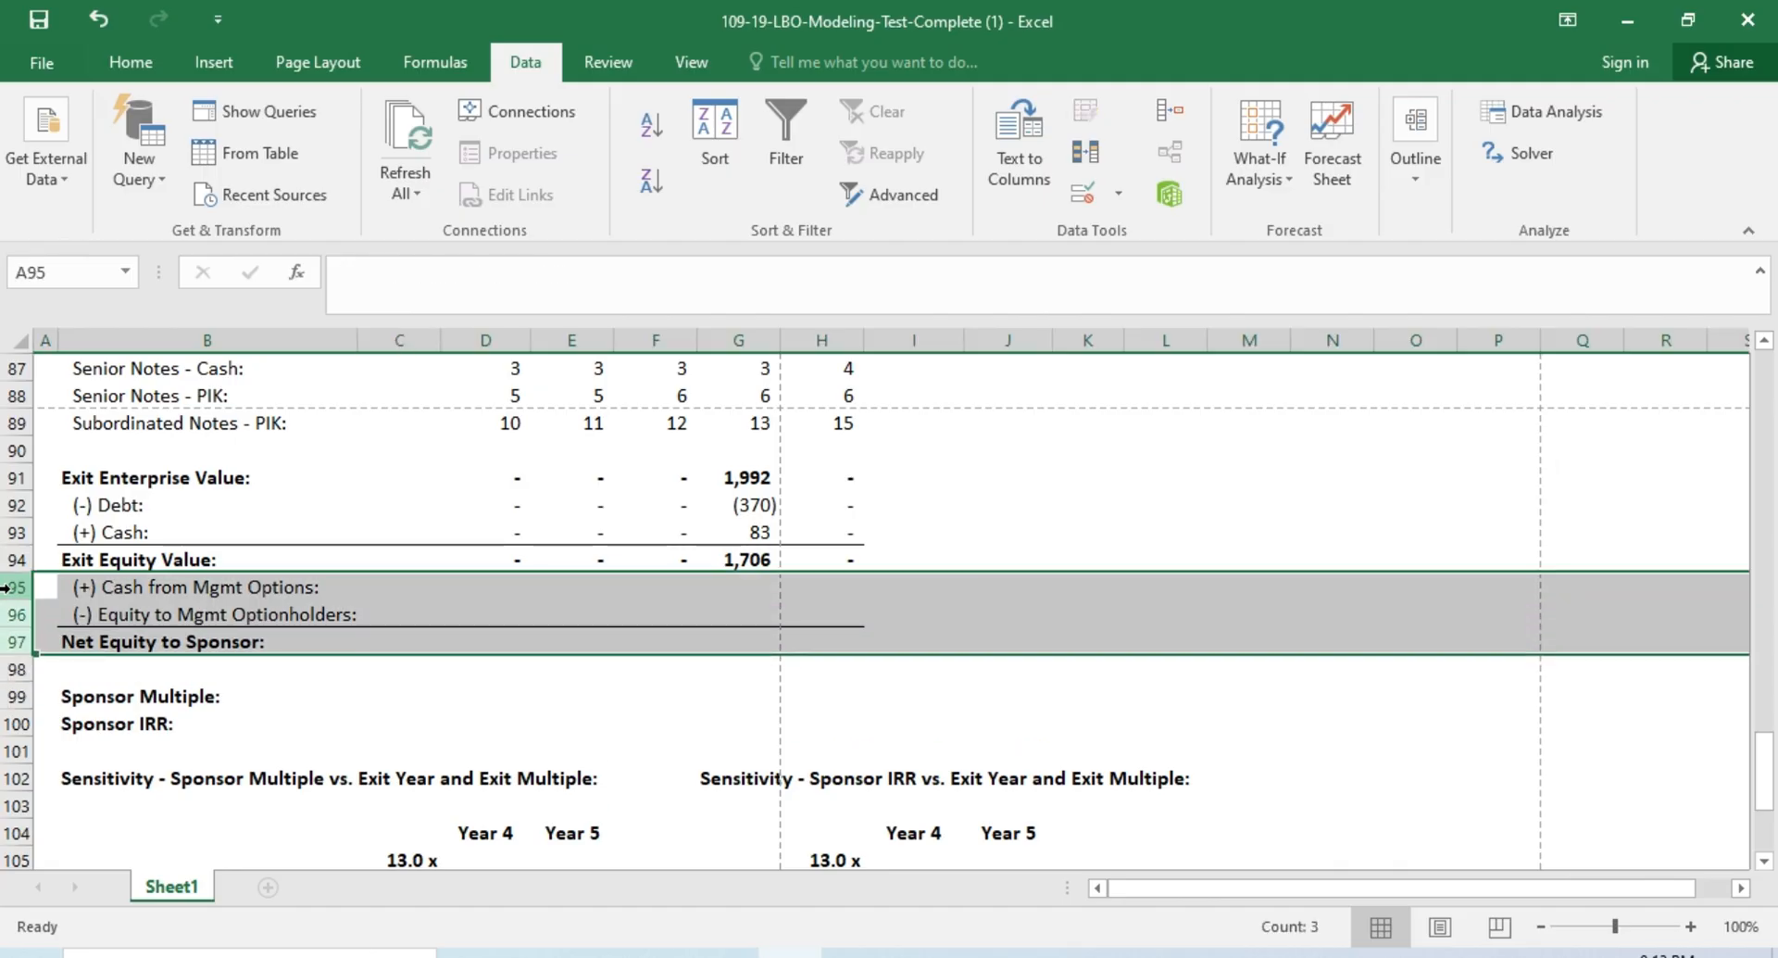
right_click(7, 587)
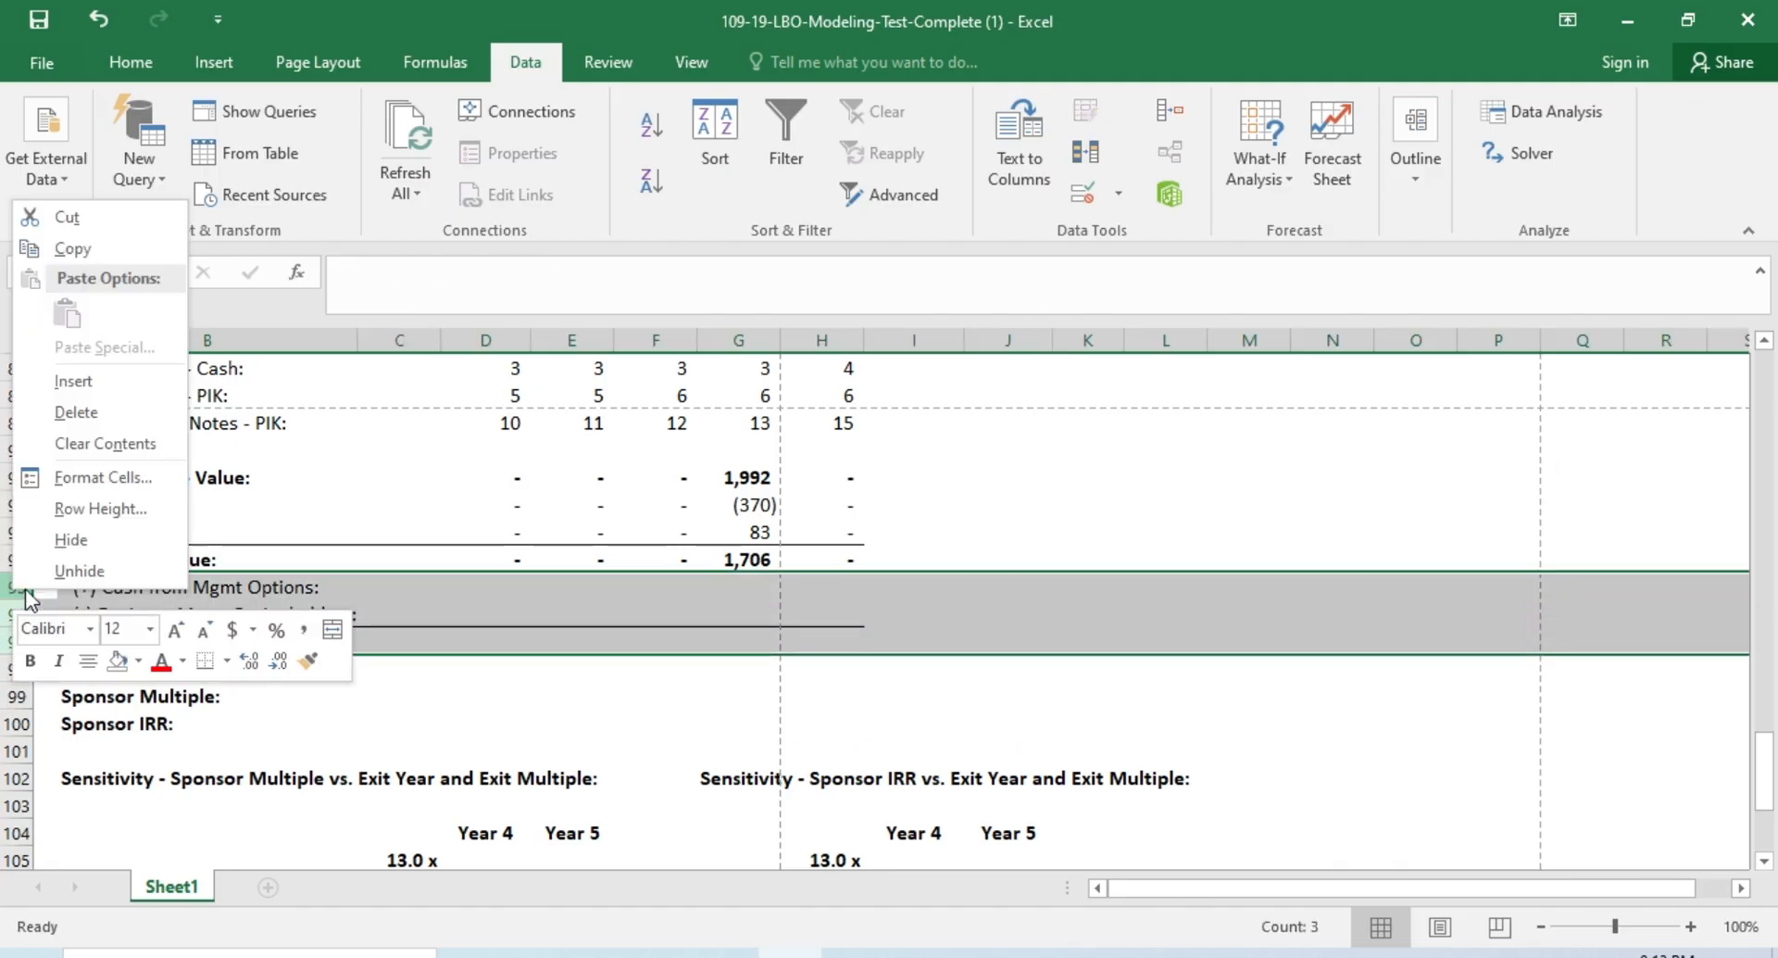
click(104, 429)
Step: Enter the sponsor's initial equity investment as a negative in C94 of the Exit Equity Value row with =-D20
click(274, 644)
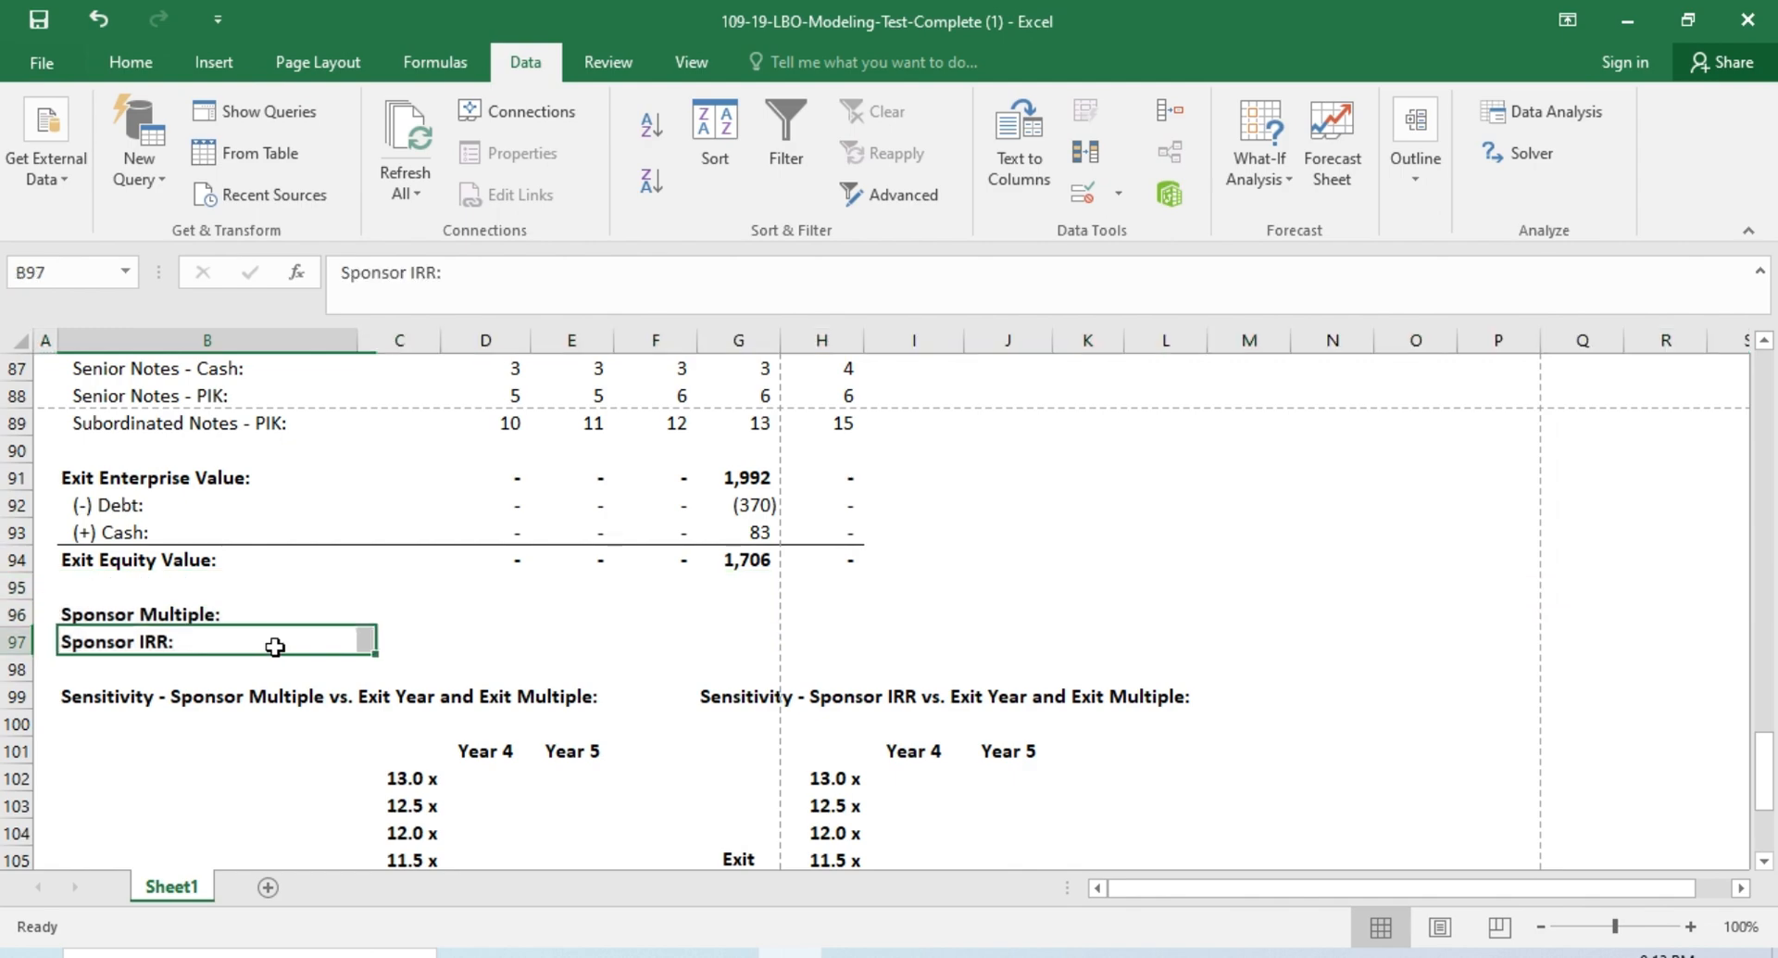
key(Up)
key(Right)
key(Right)
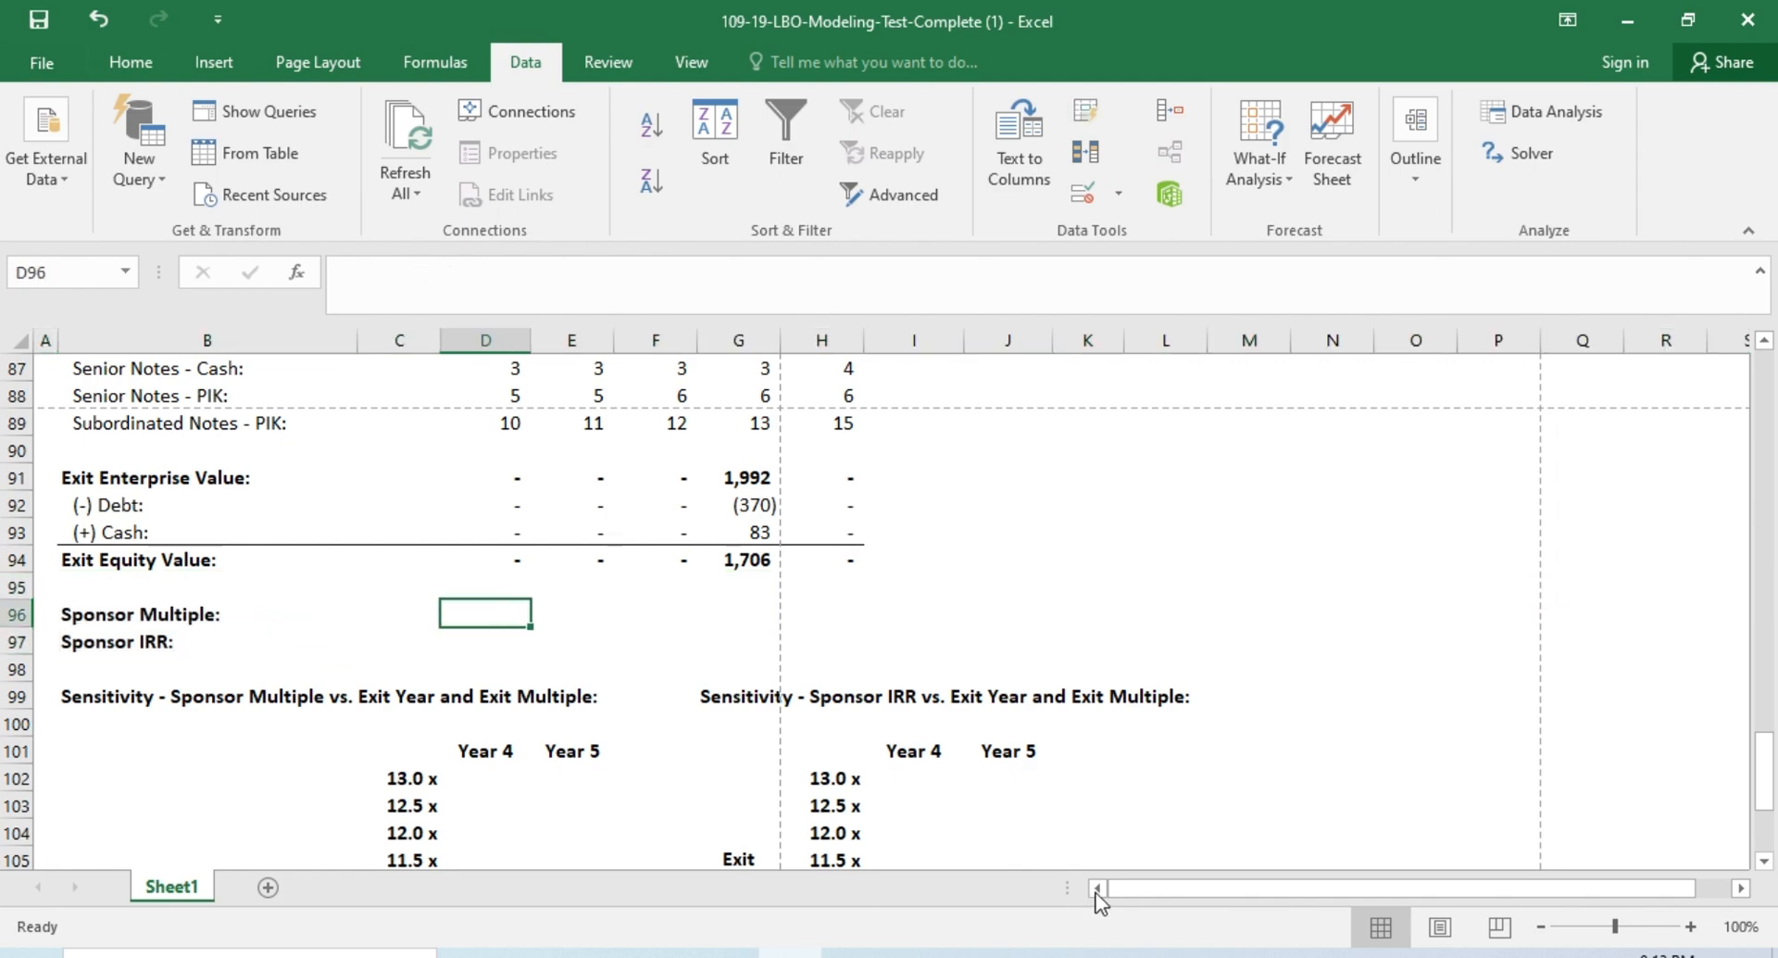
key(Up)
key(Up)
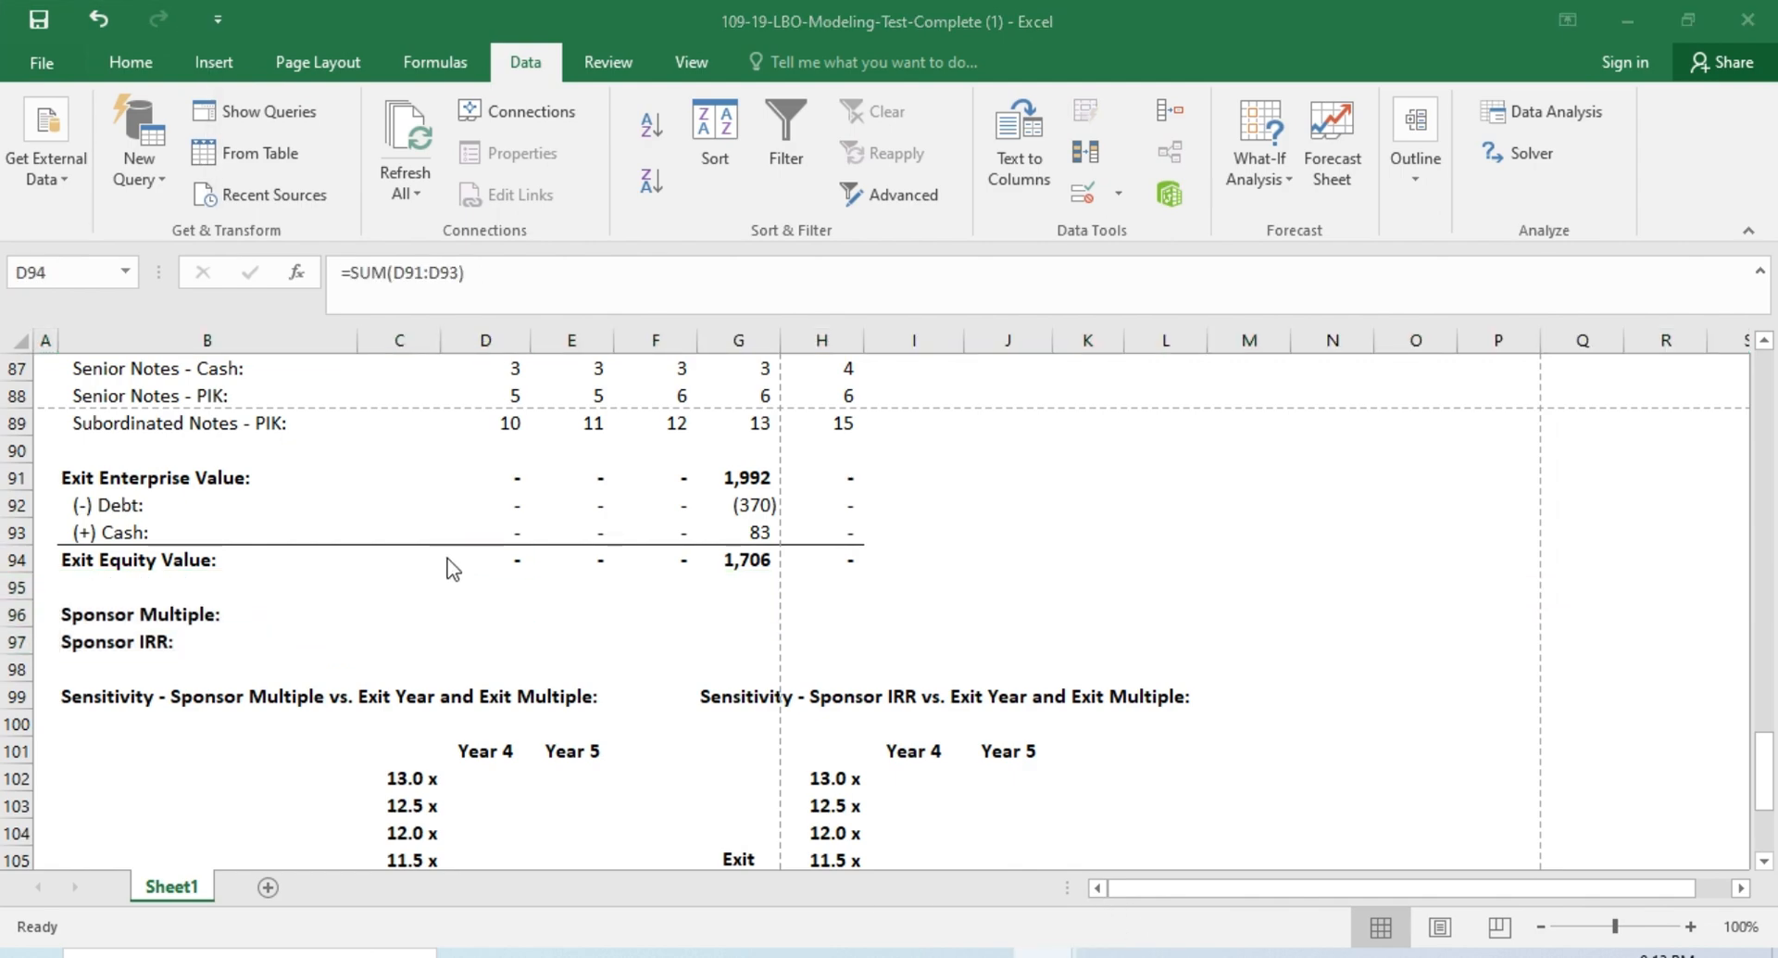
key(Left)
text(=-)
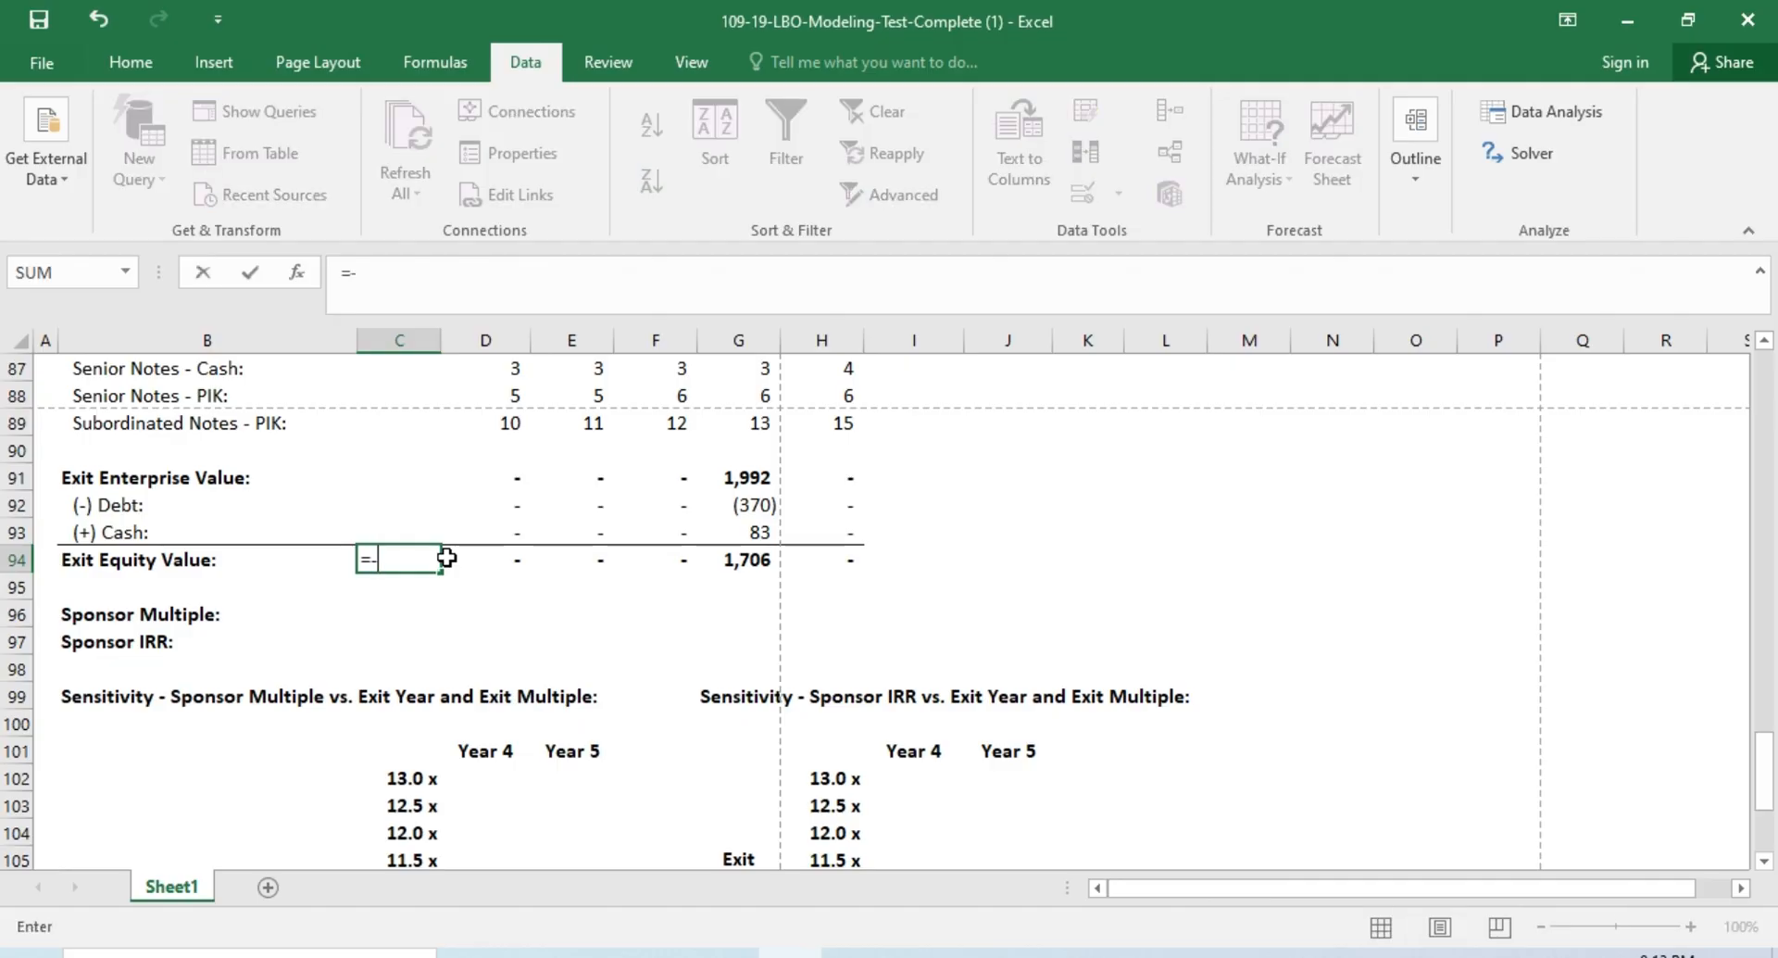
scroll(449, 630, up, 20)
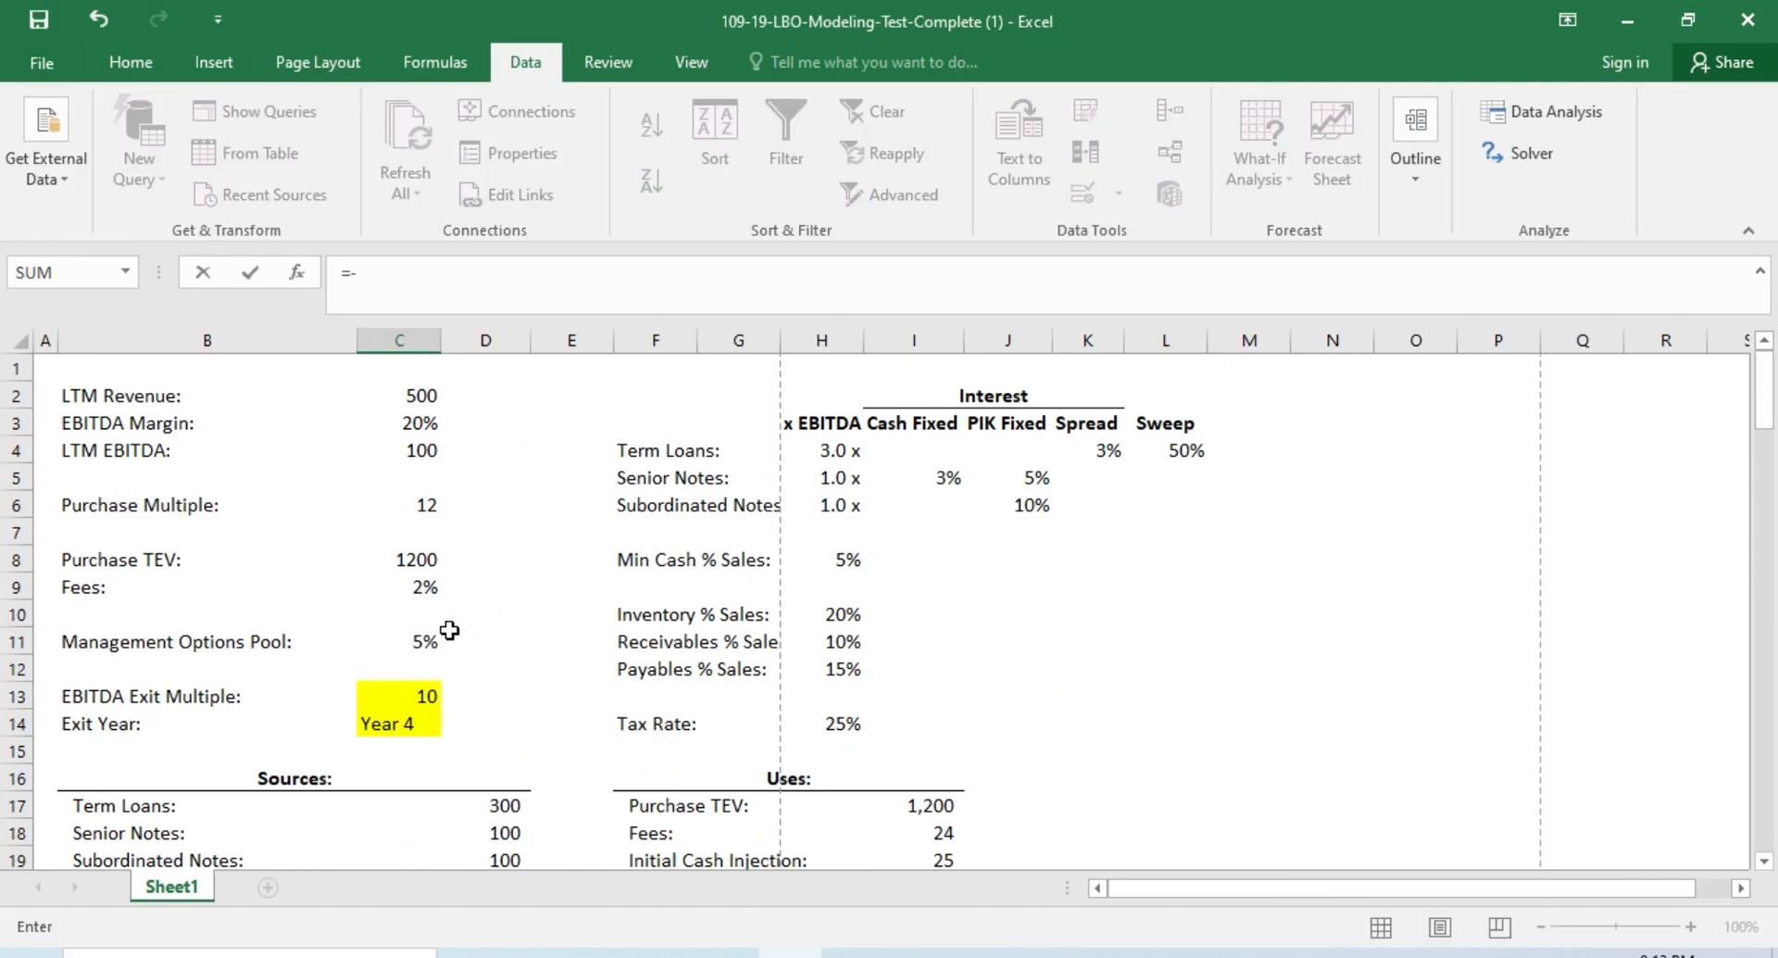
scroll(718, 731, down, 2)
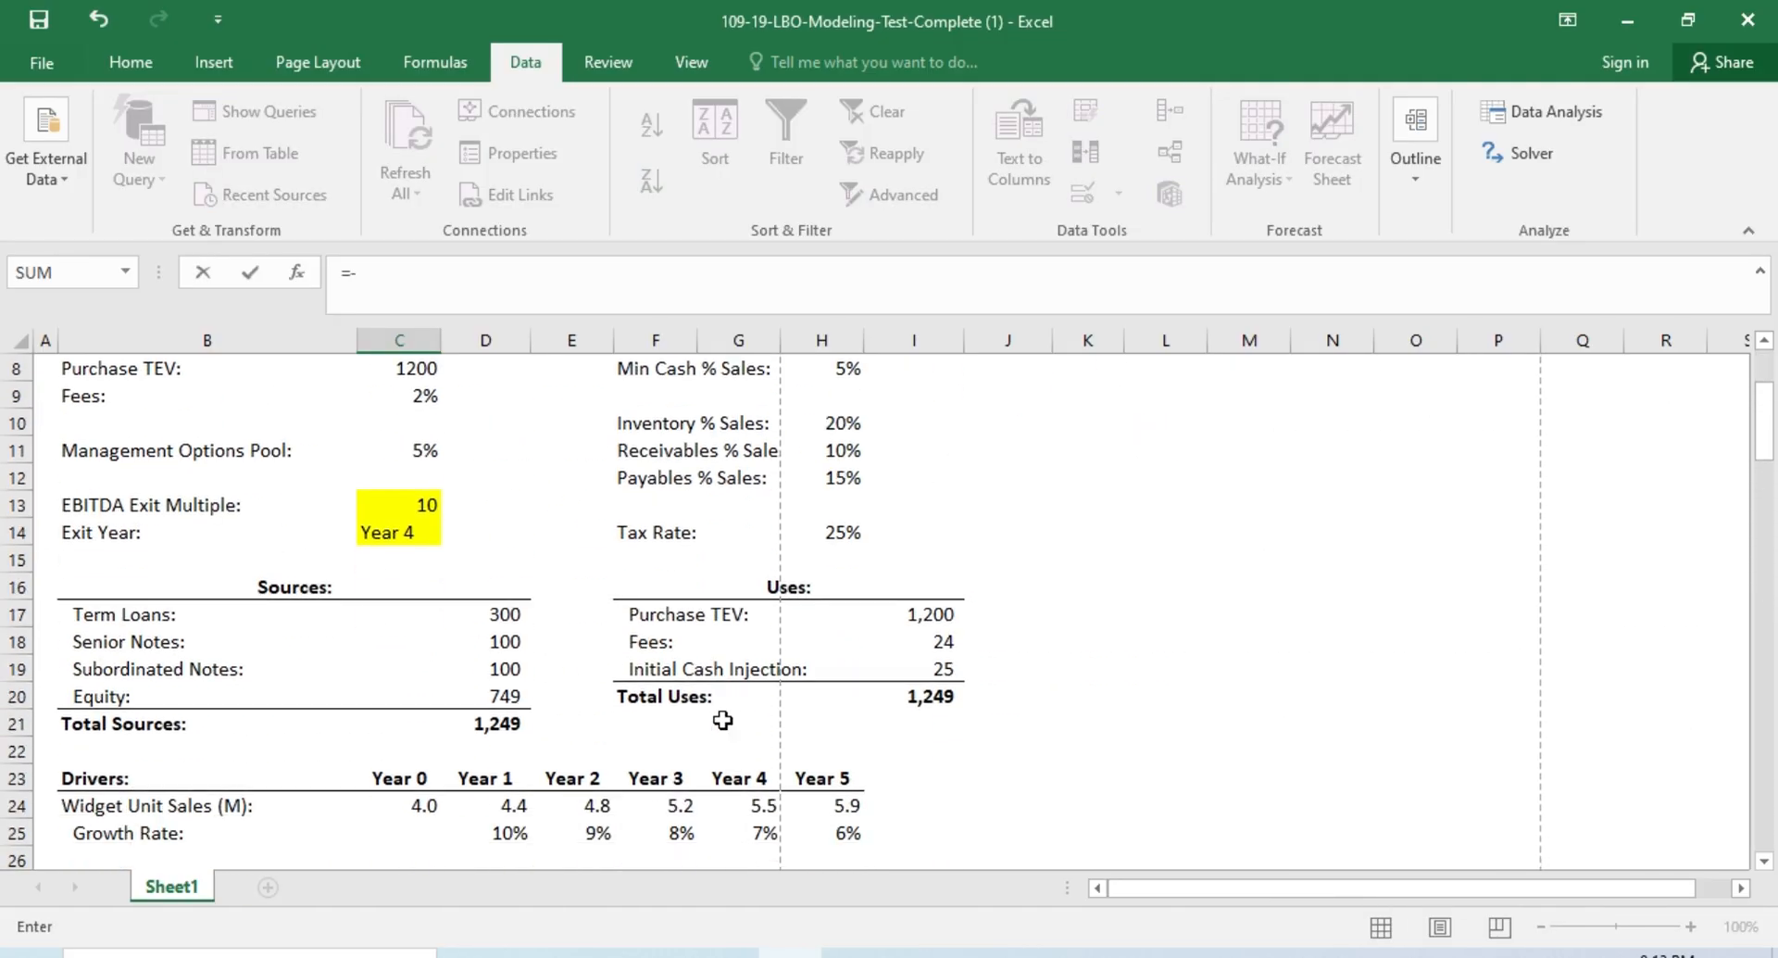
click(515, 690)
key(Return)
key(Return)
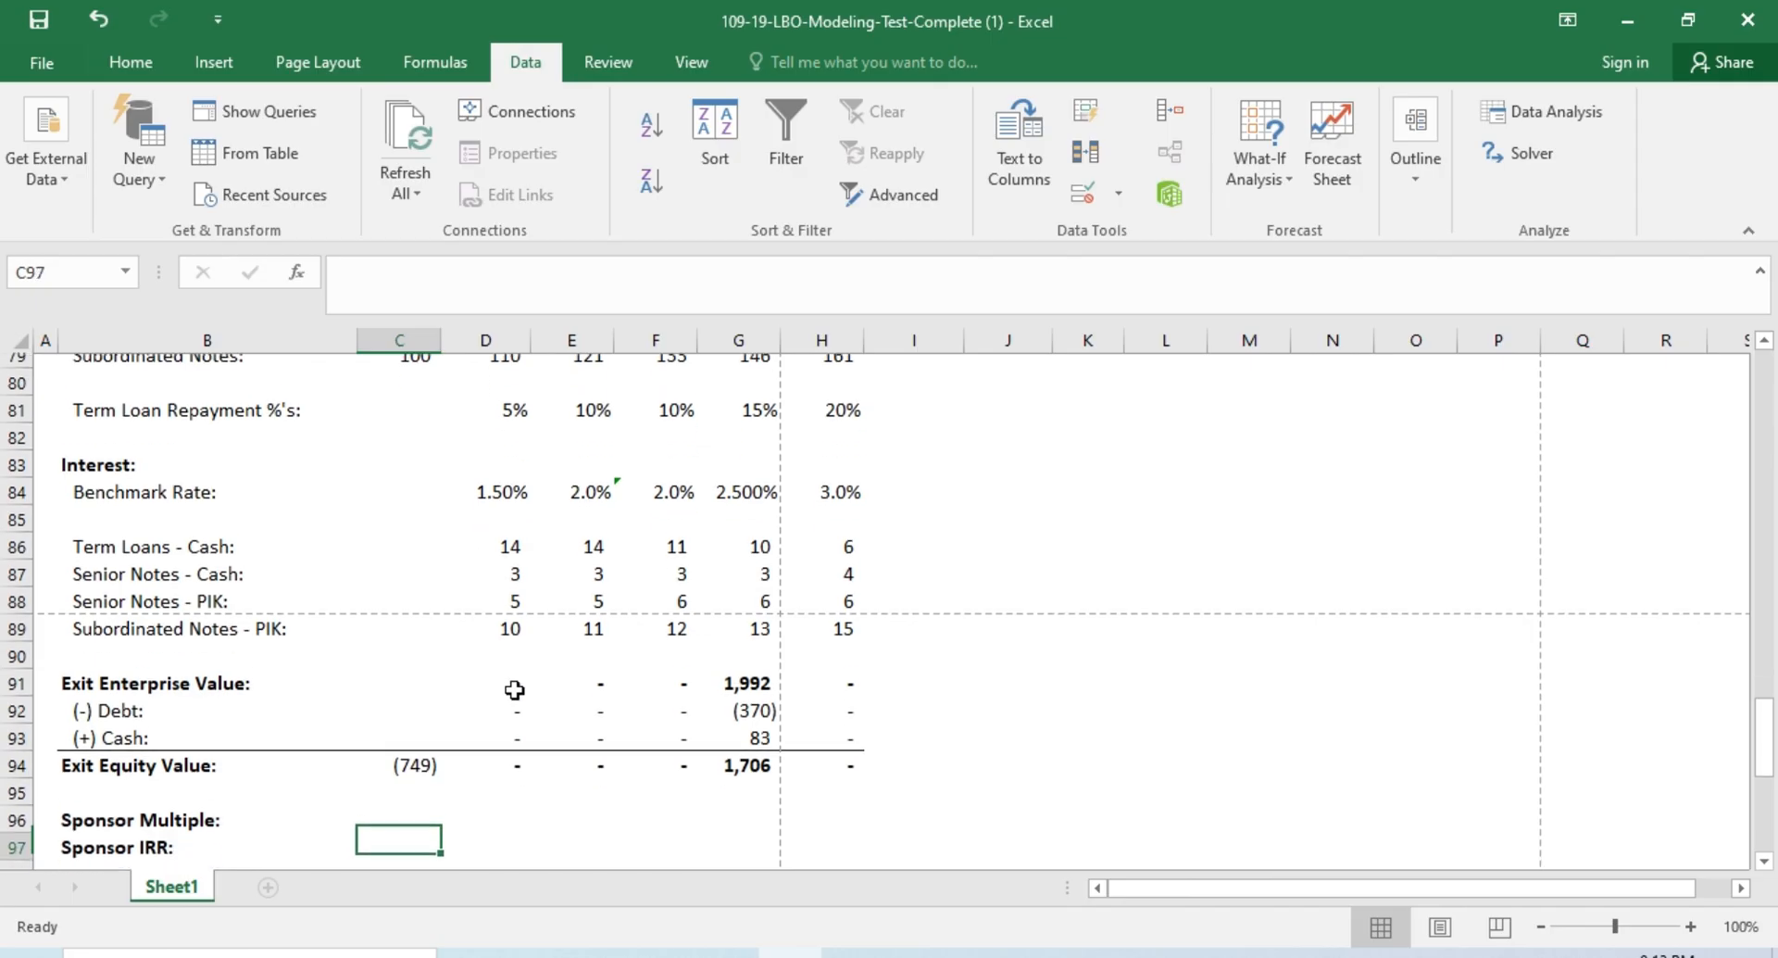
Step: Calculate the Sponsor Multiple in C96 with =SUM(D94:H94)/C94
text(=sum()
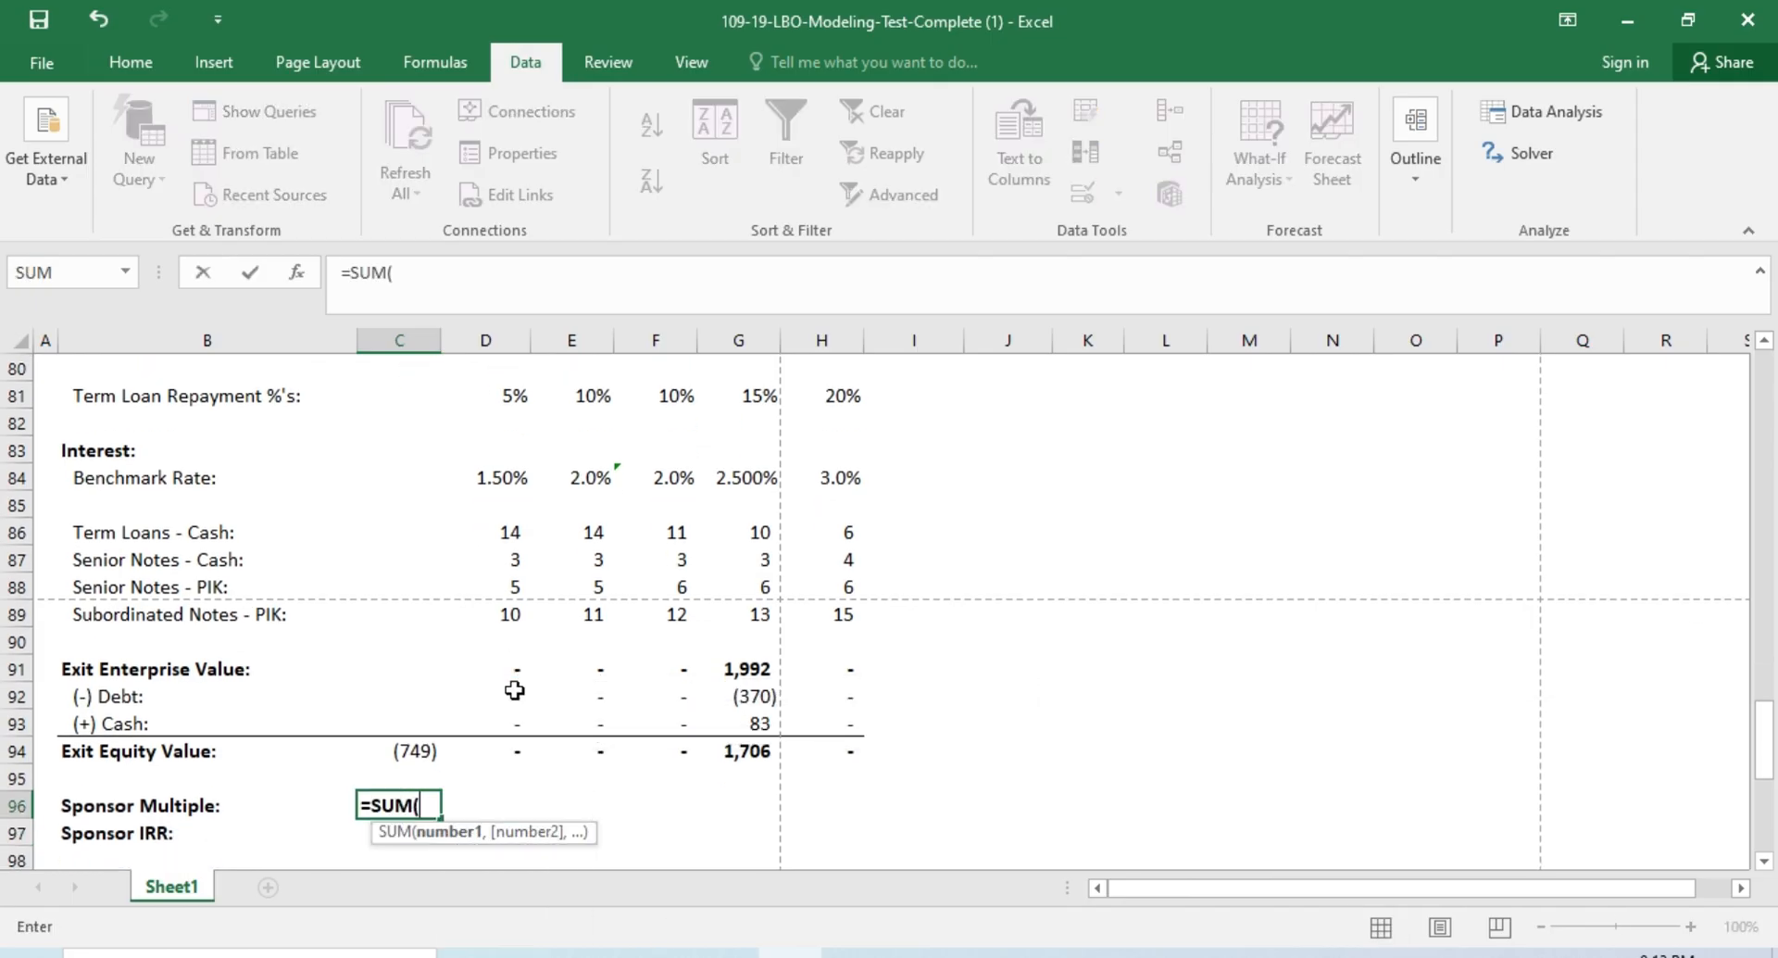
key(Up)
key(Up)
key(Right)
key(ctrl+shift+Right)
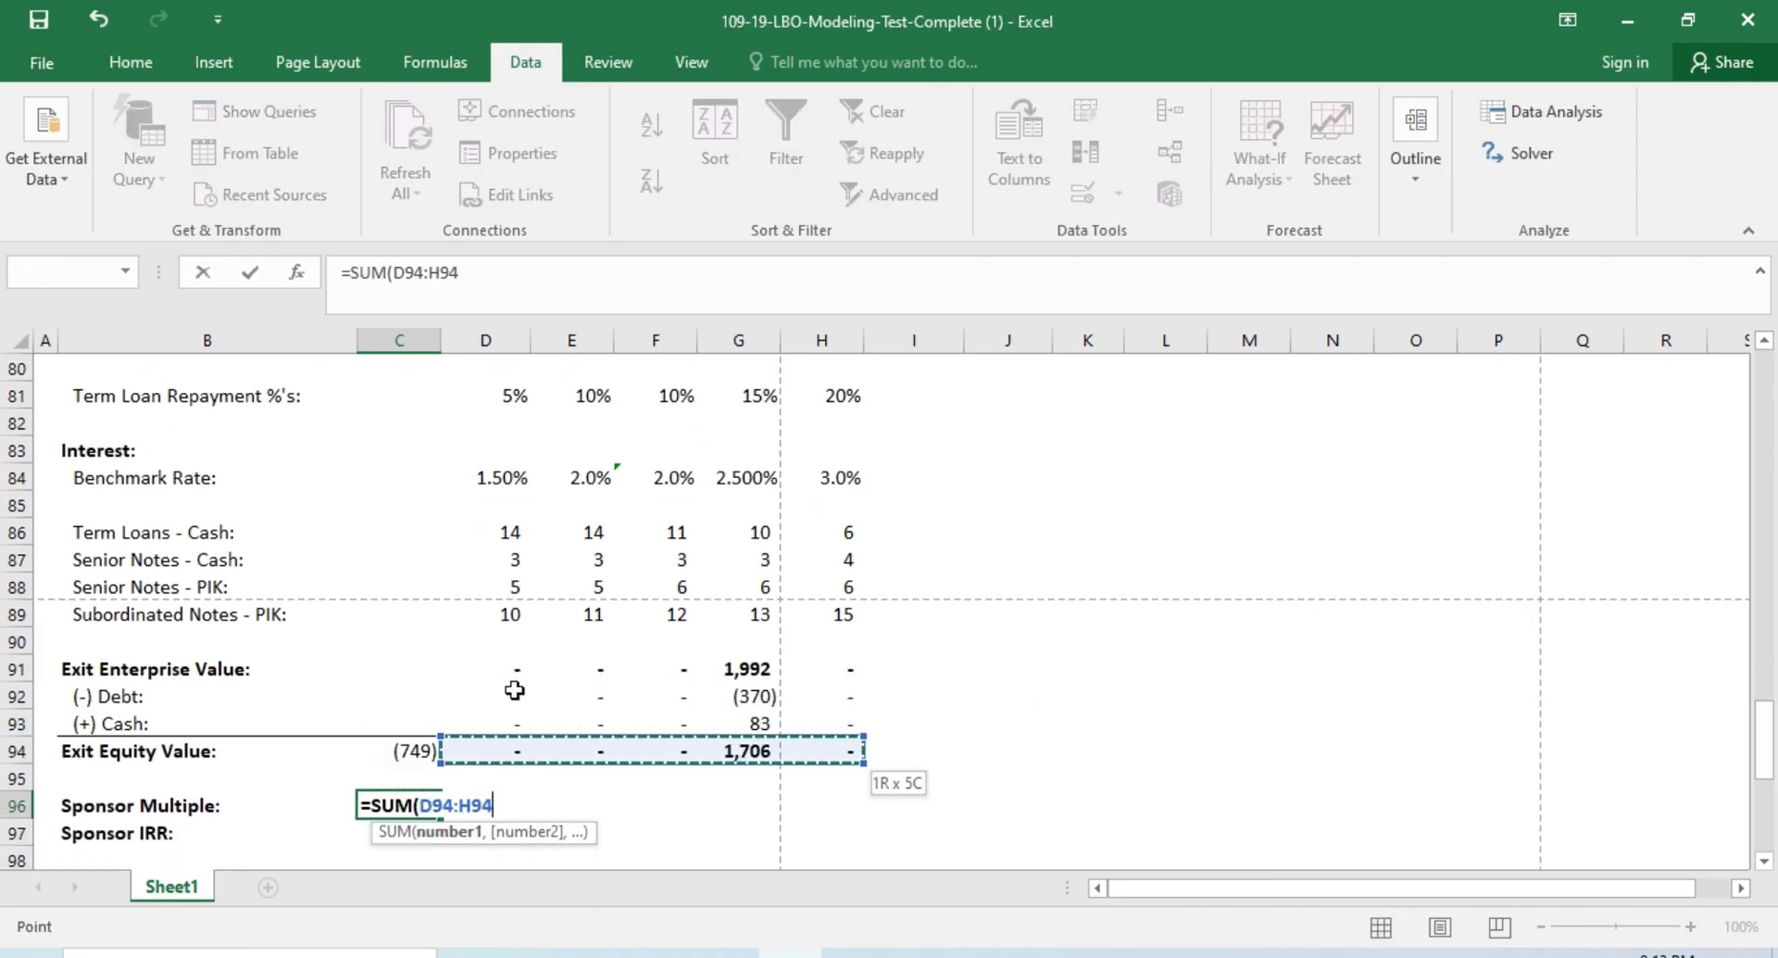
text()/)
key(Up)
key(Up)
key(ctrl+Return)
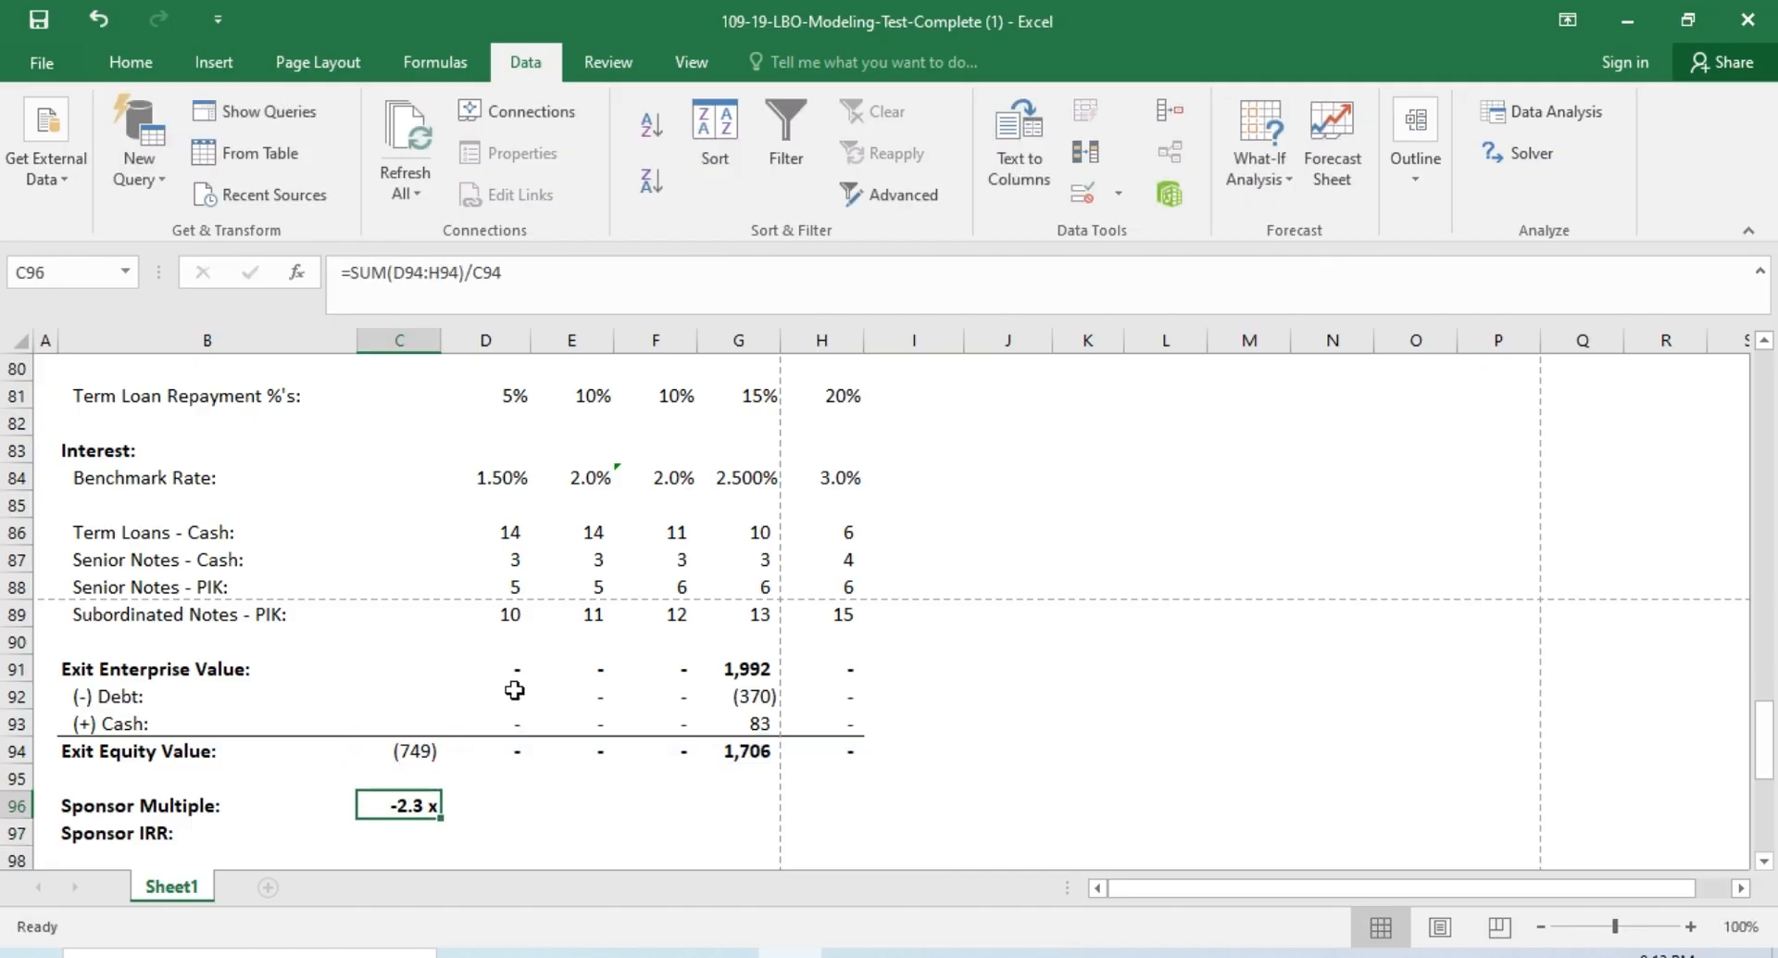
Step: Reverse the sign of the Sponsor Multiple formula in C96 so it reads =-SUM(D94:H94)/C94
key(F2)
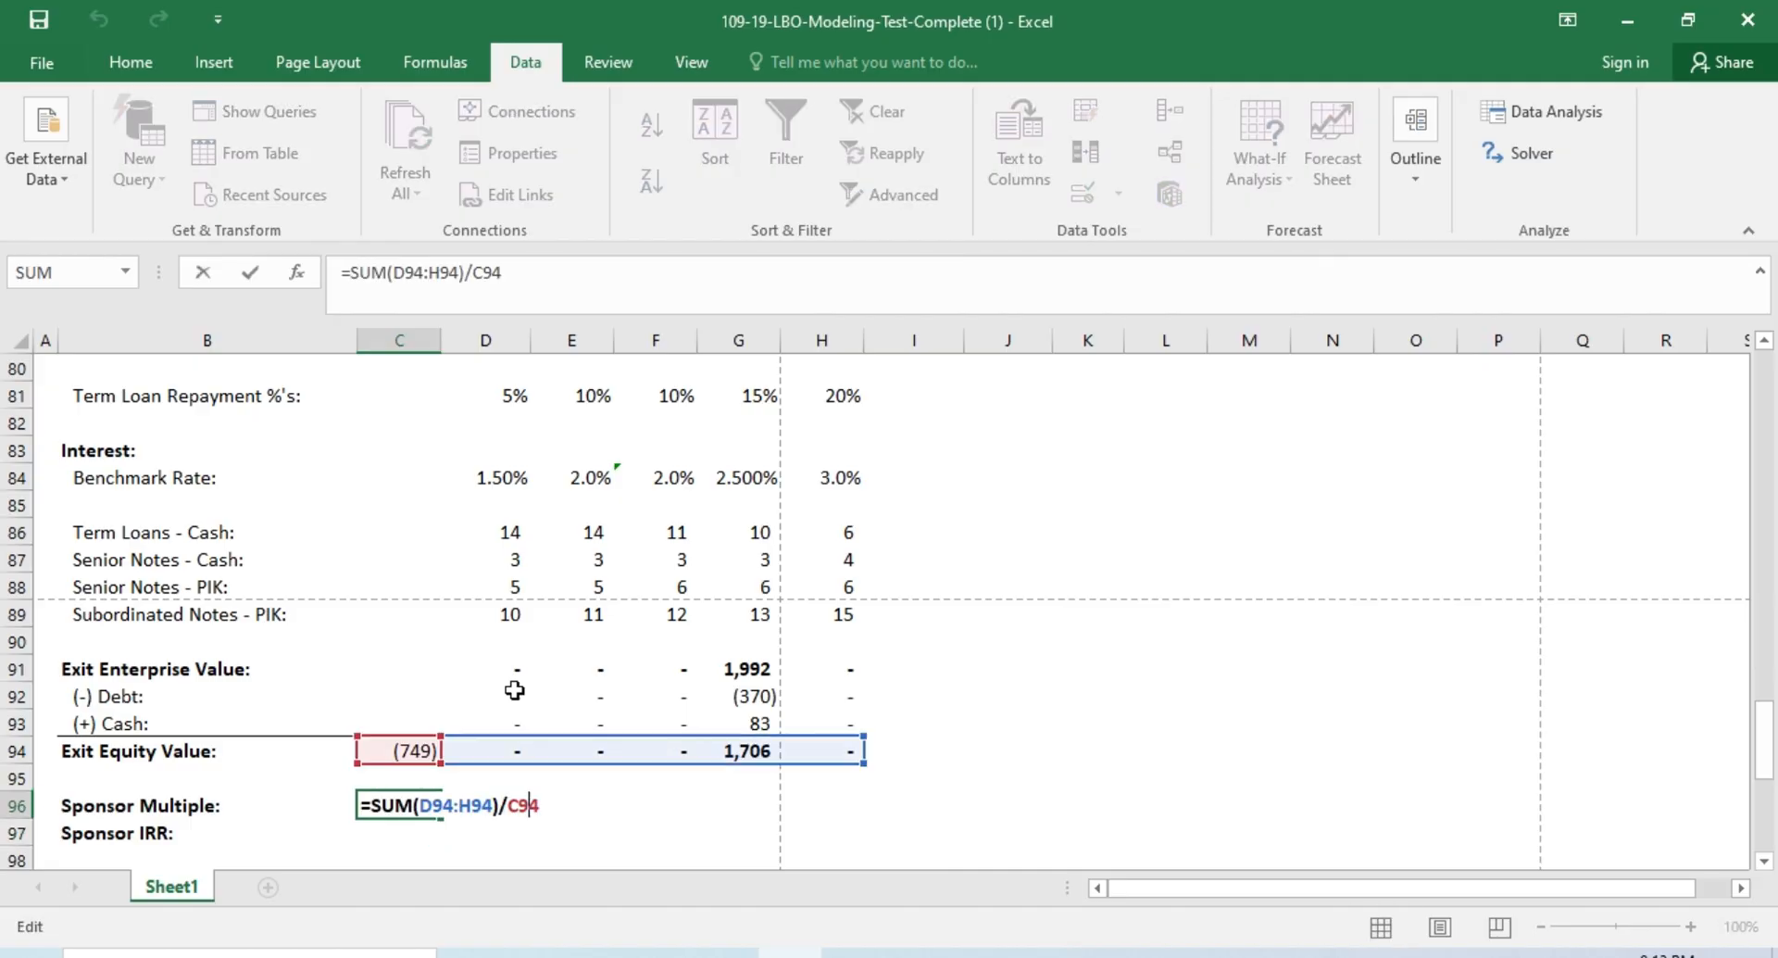
key(Left)
key(Left)
key(Left)
key(Left)
key(Left)
key(Left)
key(Left)
key(Left)
key(Left)
key(Left)
key(Left)
key(Left)
key(Left)
key(Left)
key(Left)
key(Left)
text(-)
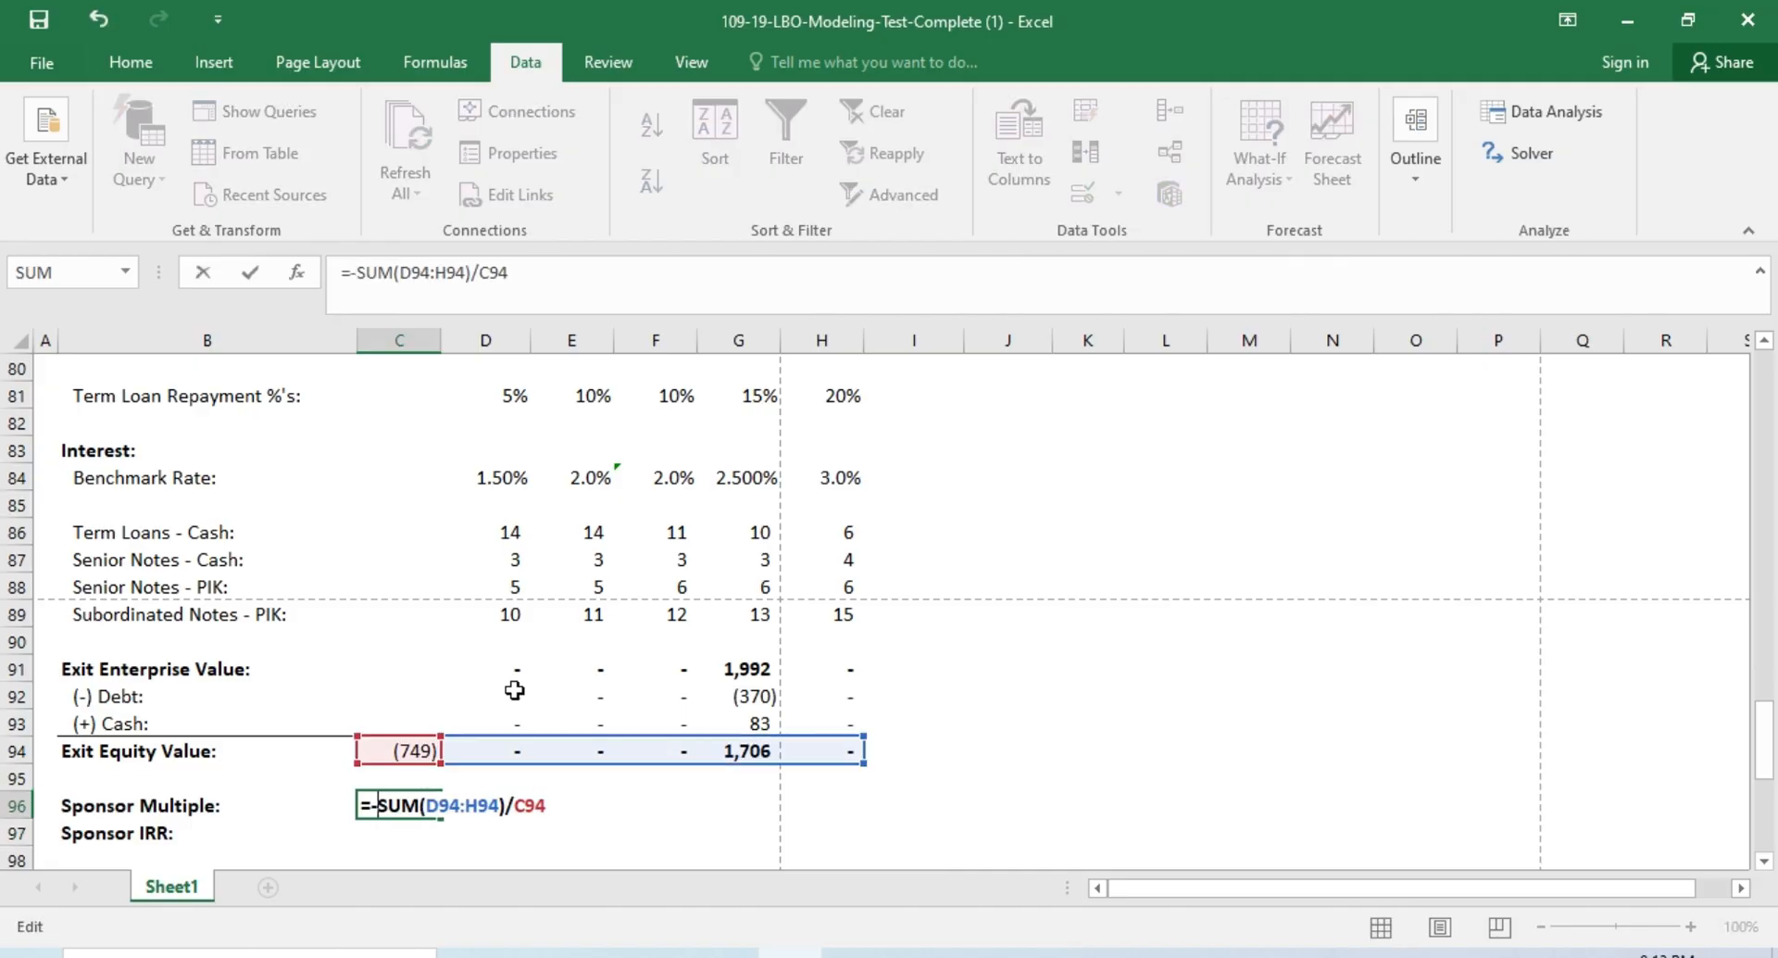
key(Return)
key(Up)
key(Down)
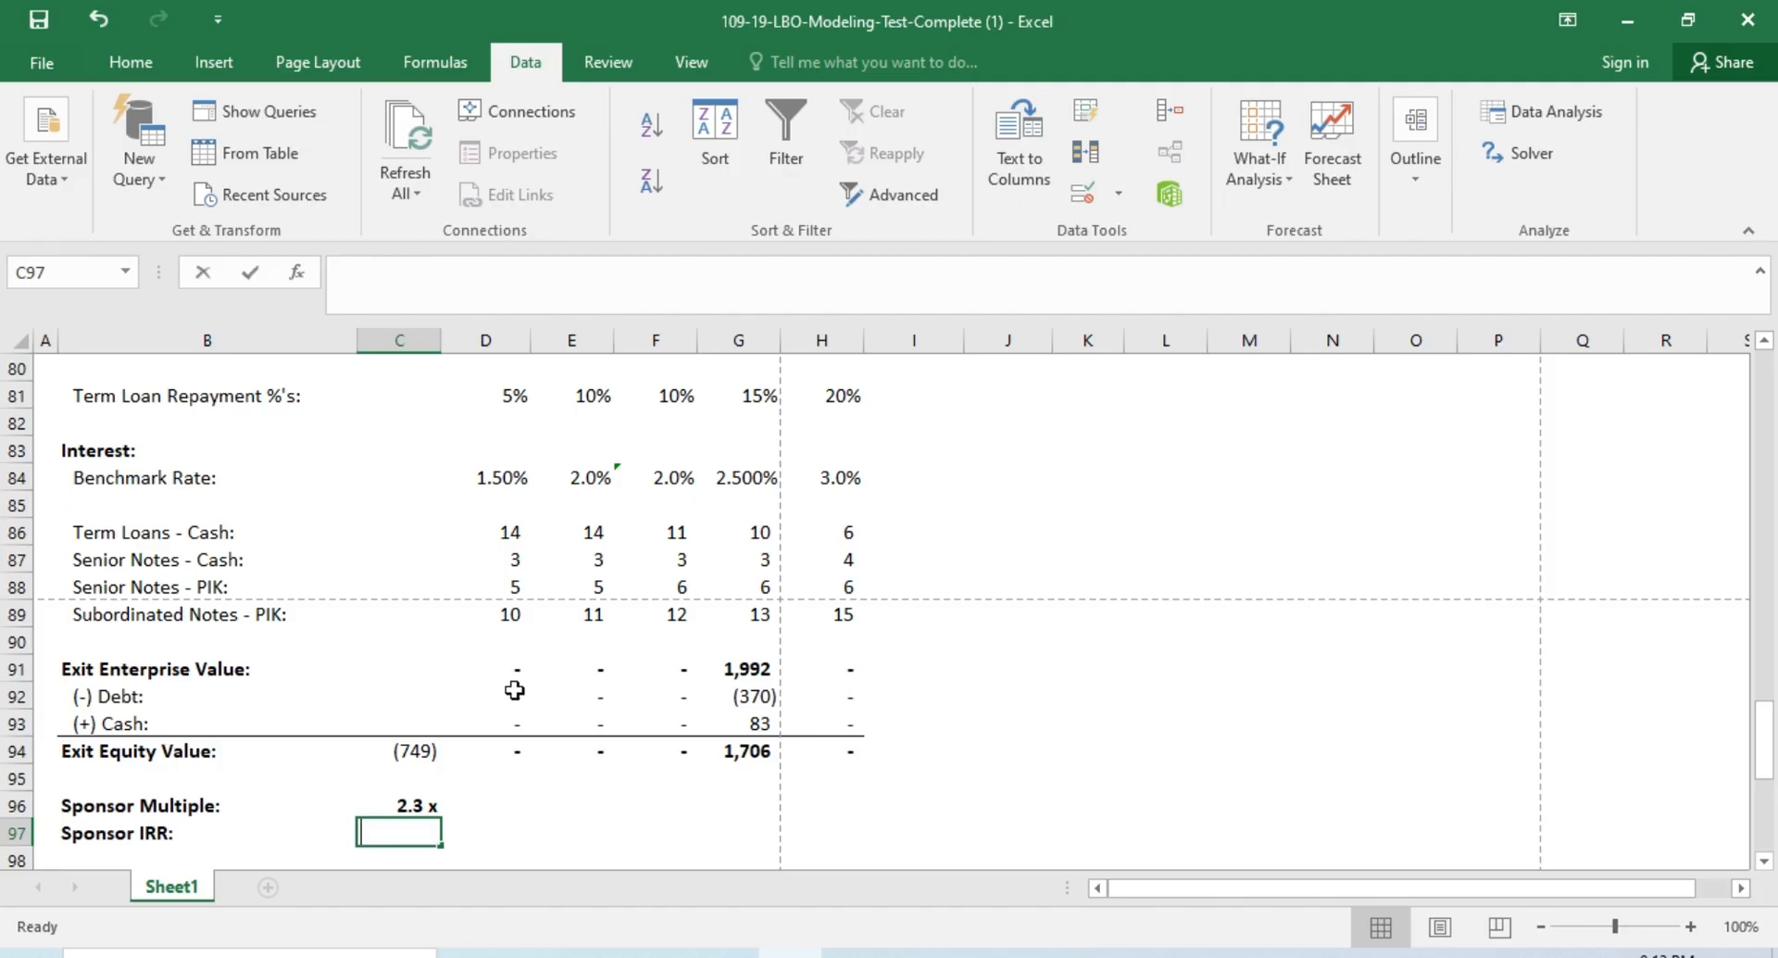
Step: Calculate the Sponsor IRR in C97 with =IRR(C94:H94)
text(=irr)
key(Tab)
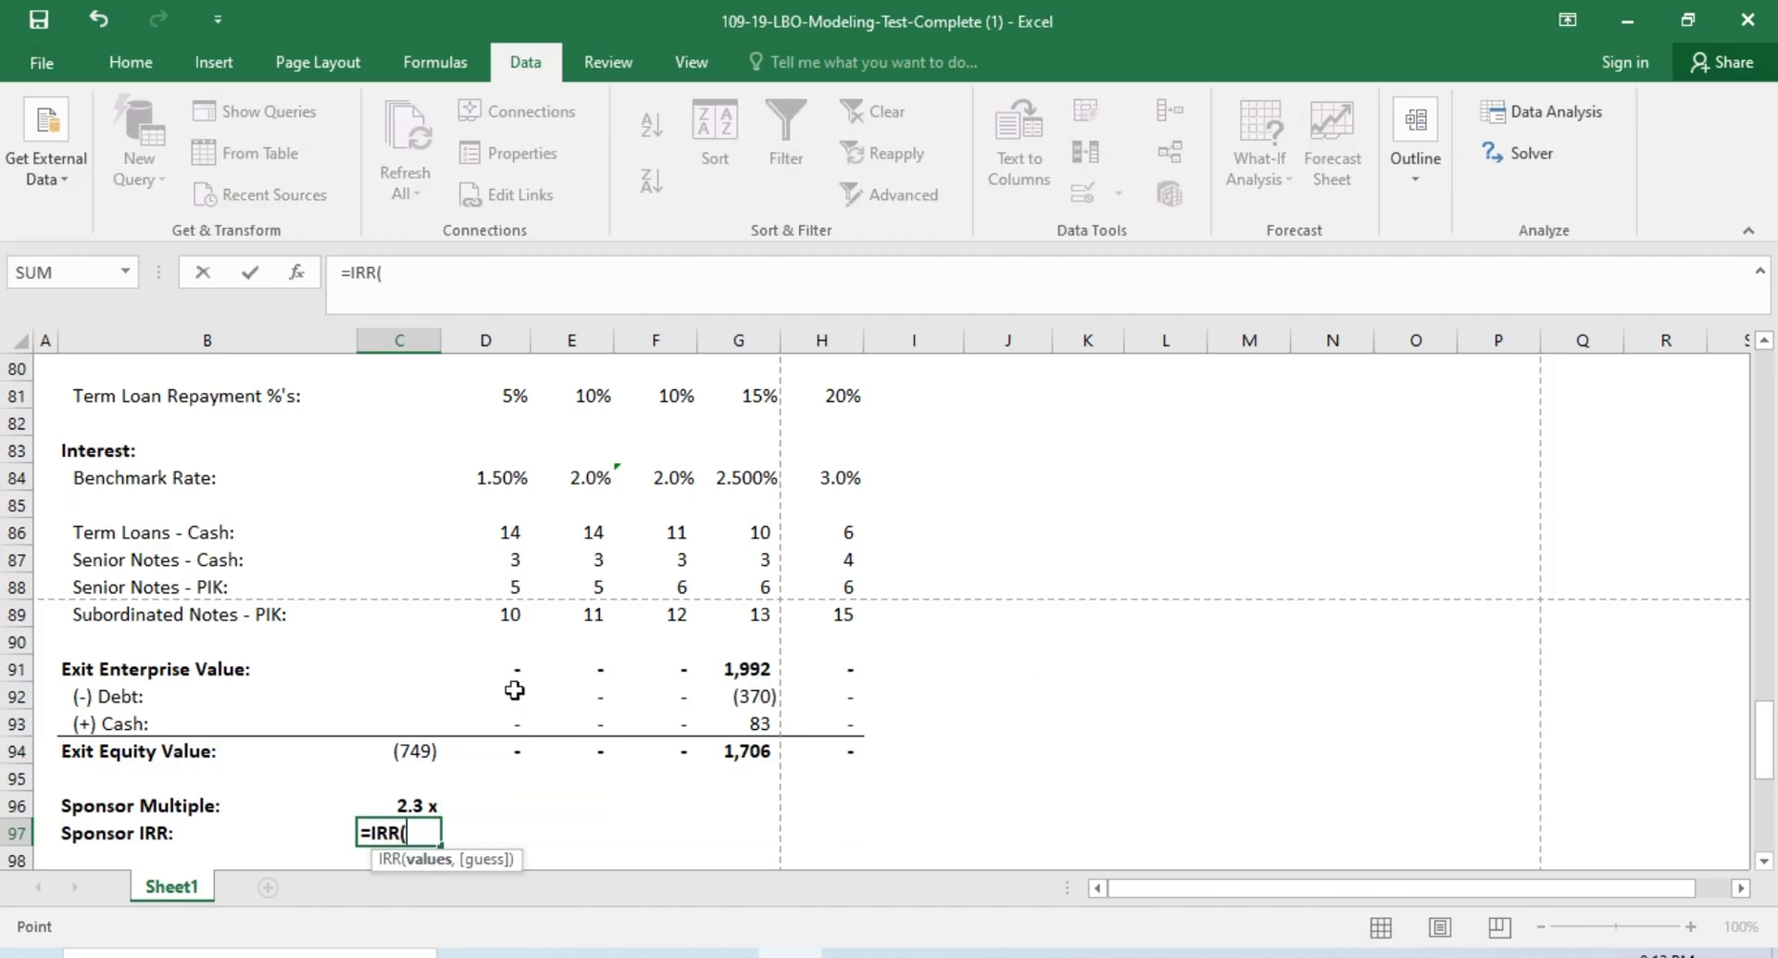
key(Up)
key(Up)
key(Up)
key(shift+Right)
key(shift+Right)
key(shift+Right)
key(shift+Right)
key(shift+Right)
key(Return)
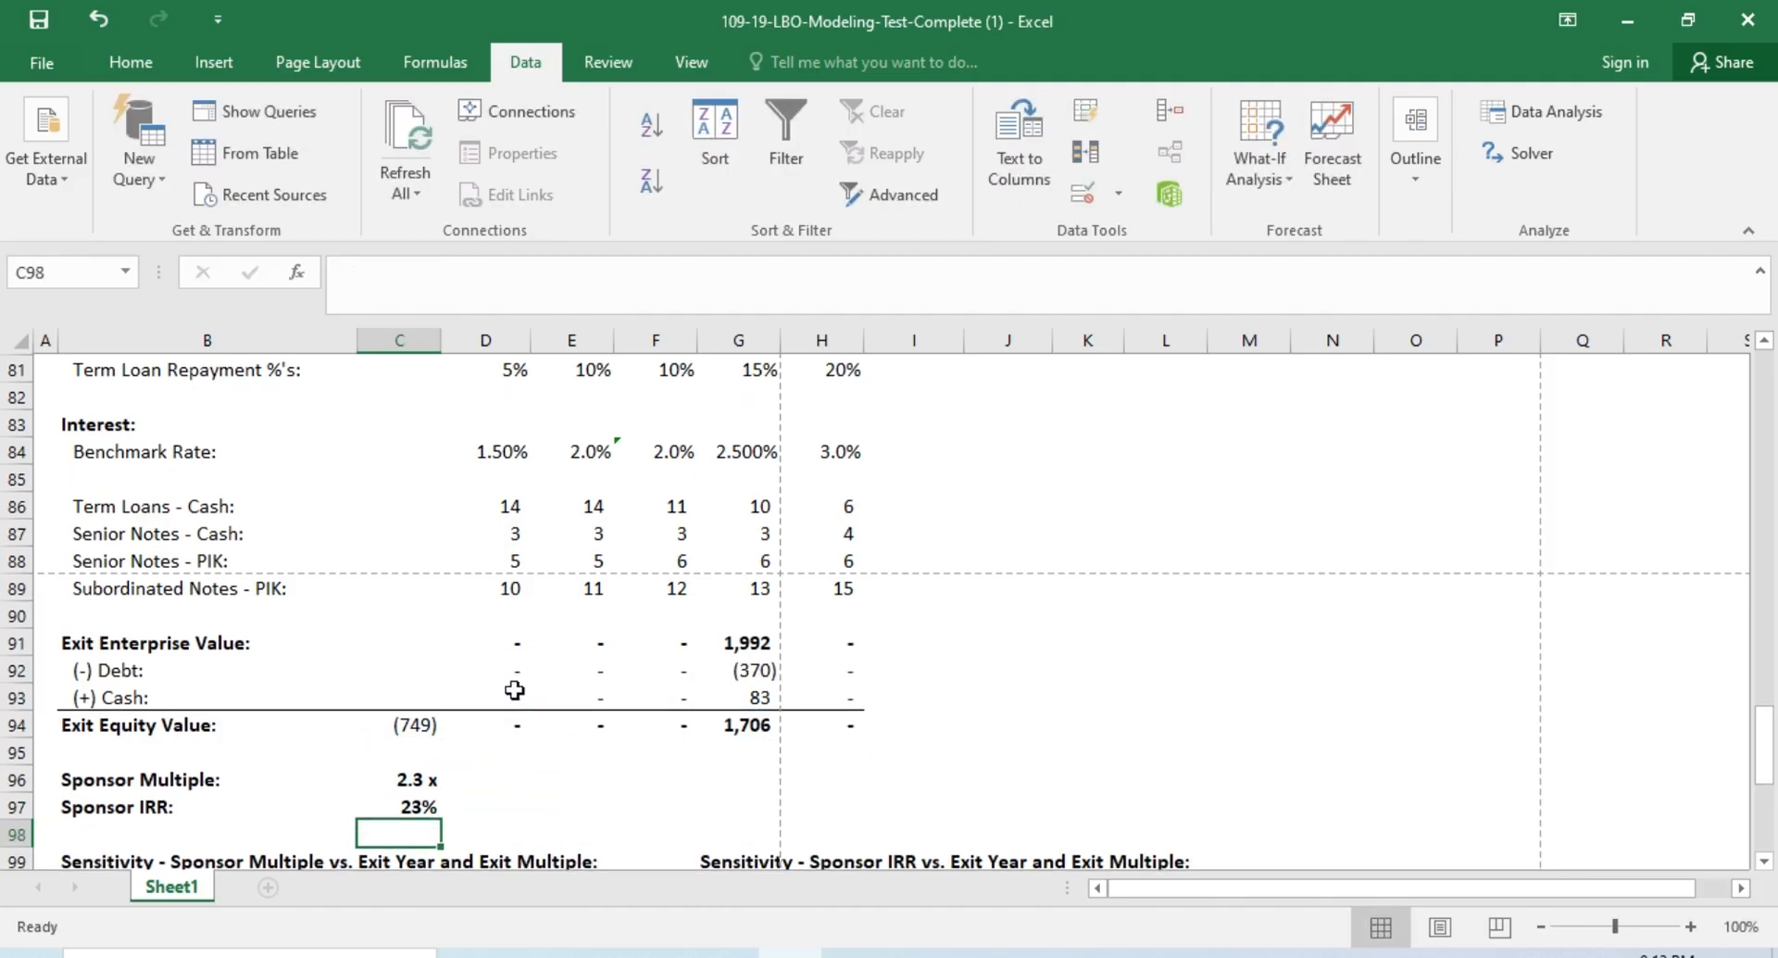
key(Up)
Step: Set the exit year in C14 to Year 5 and check the Sponsor Multiple and Sponsor IRR
scroll(515, 690, up, 20)
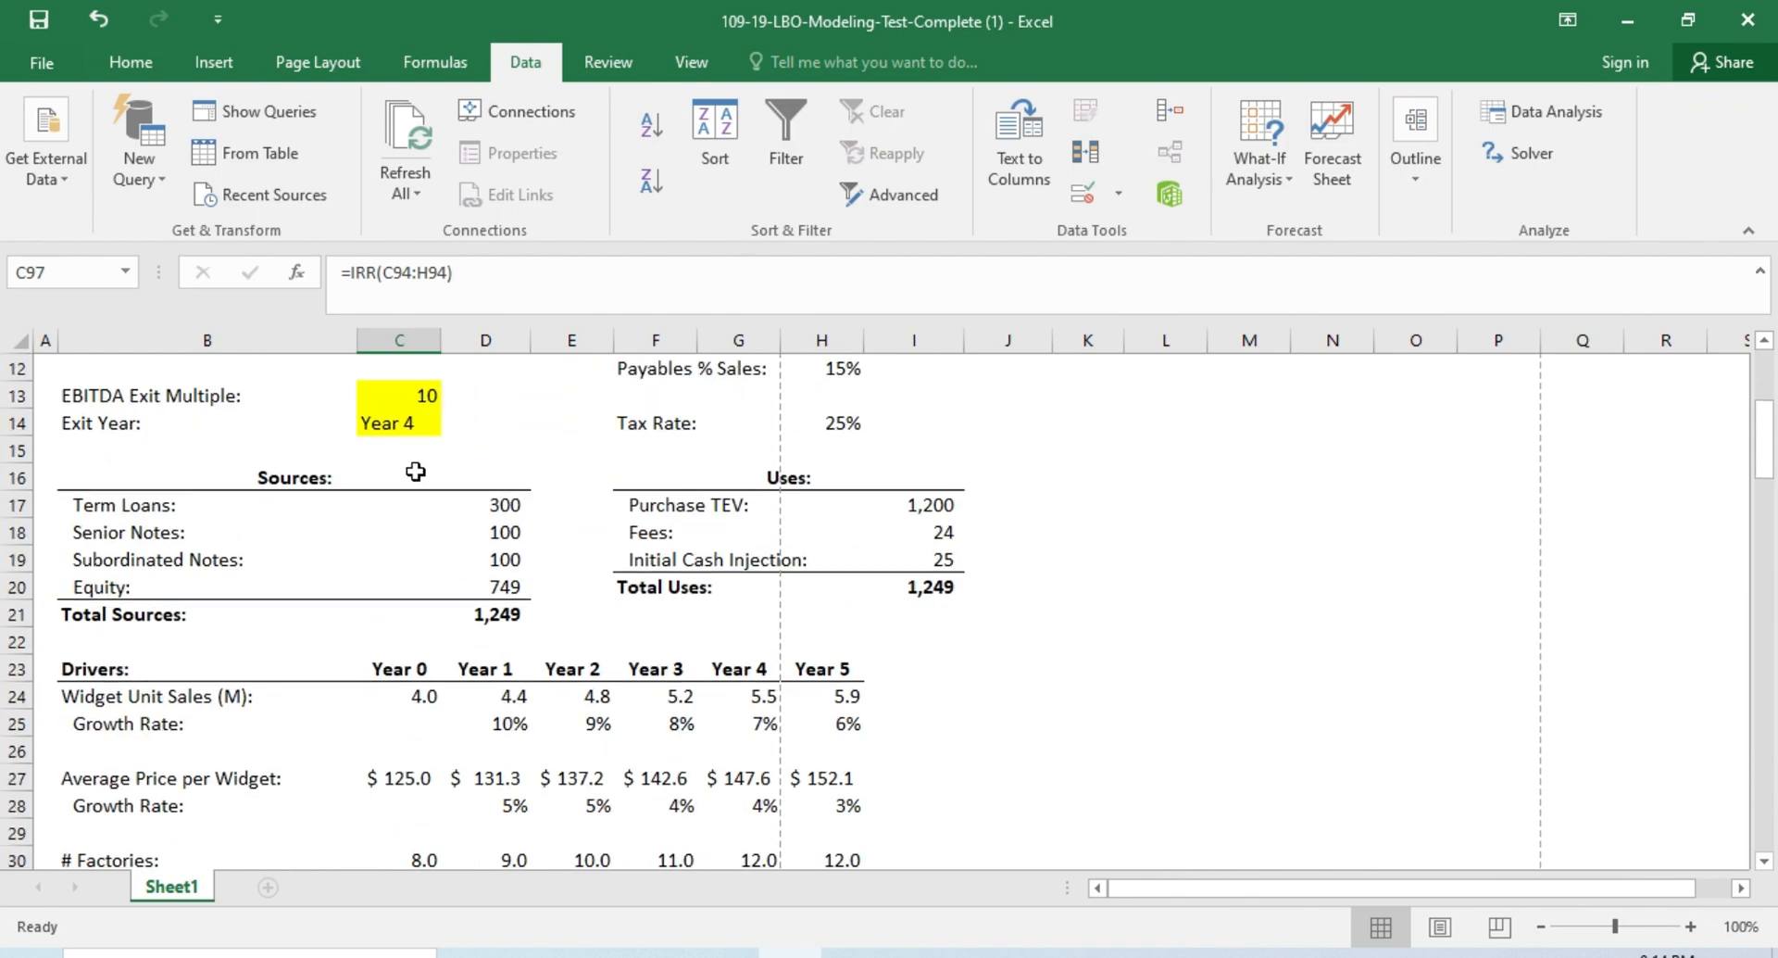
click(420, 425)
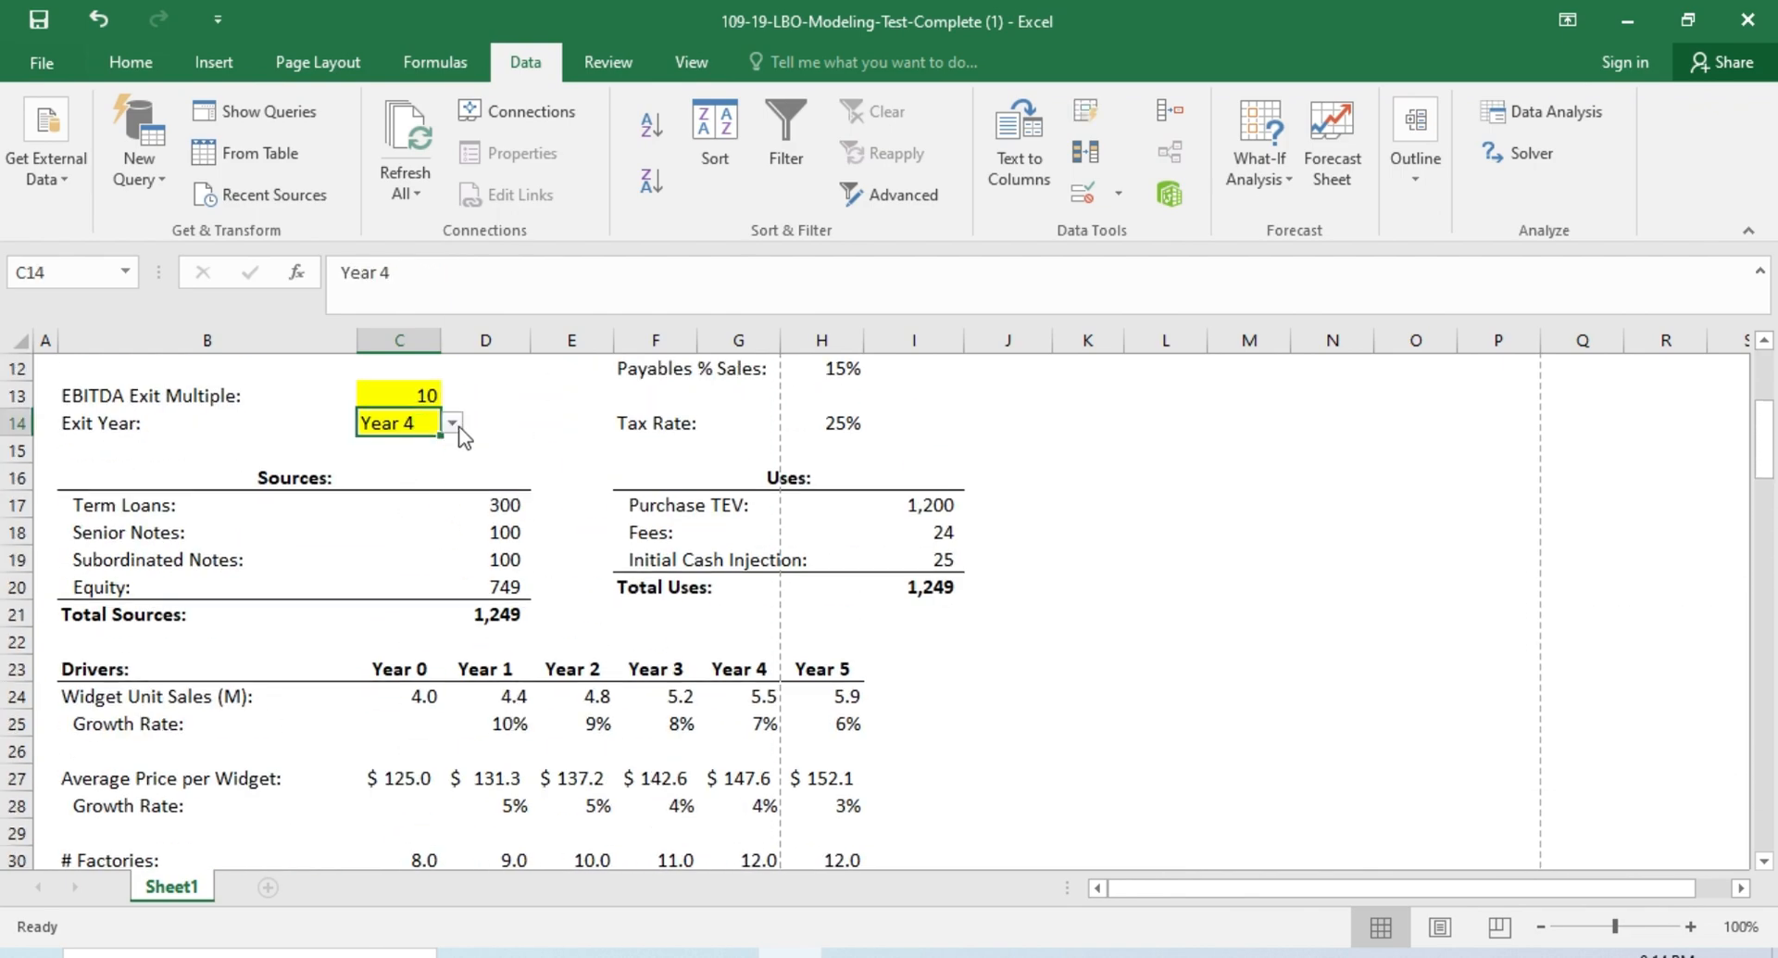
click(452, 423)
click(442, 458)
scroll(616, 678, down, 7)
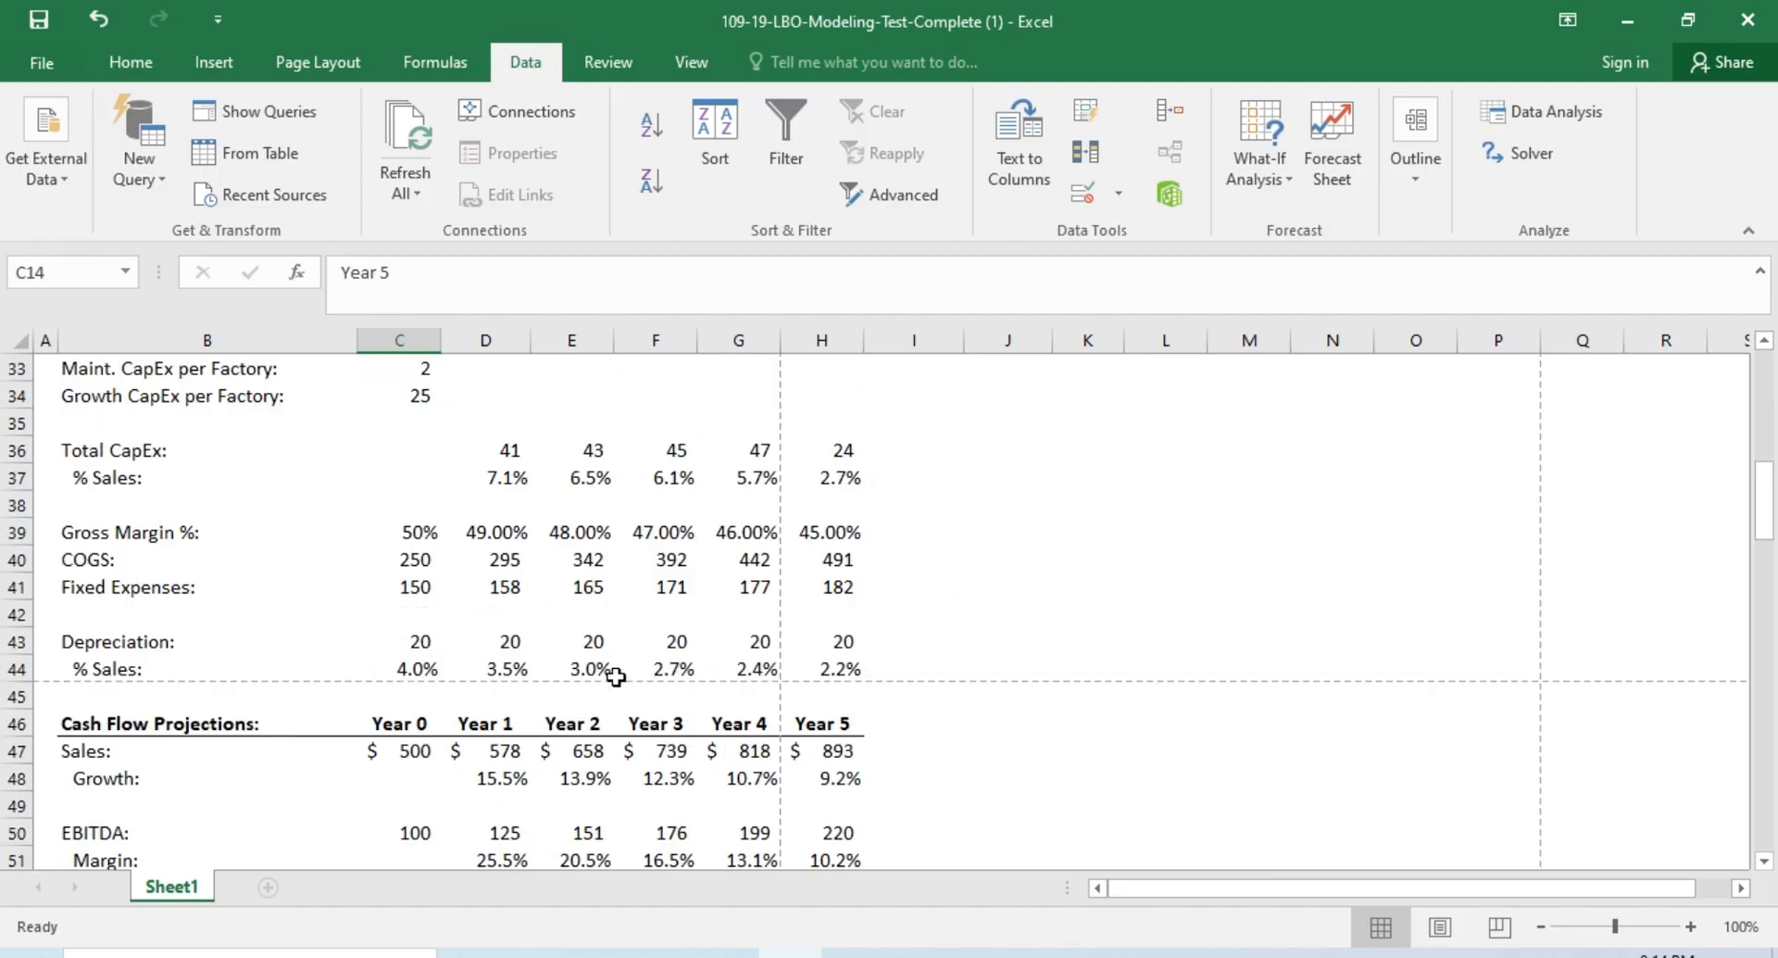
scroll(616, 677, down, 20)
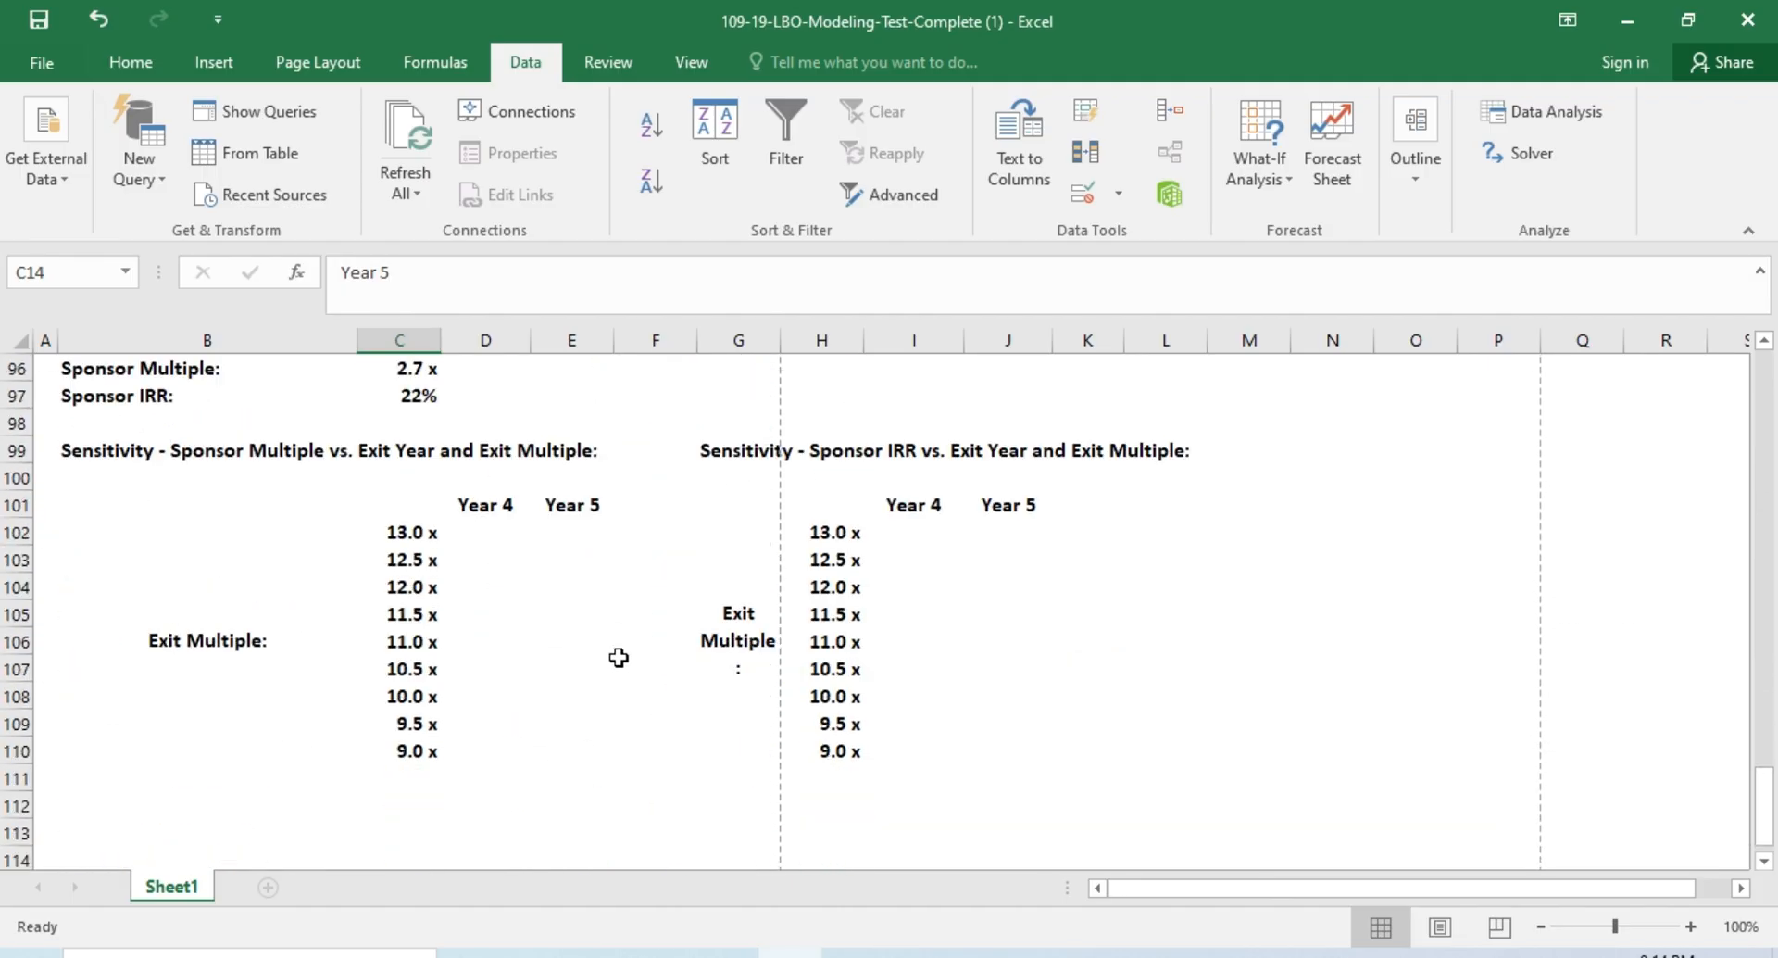
scroll(618, 657, up, 3)
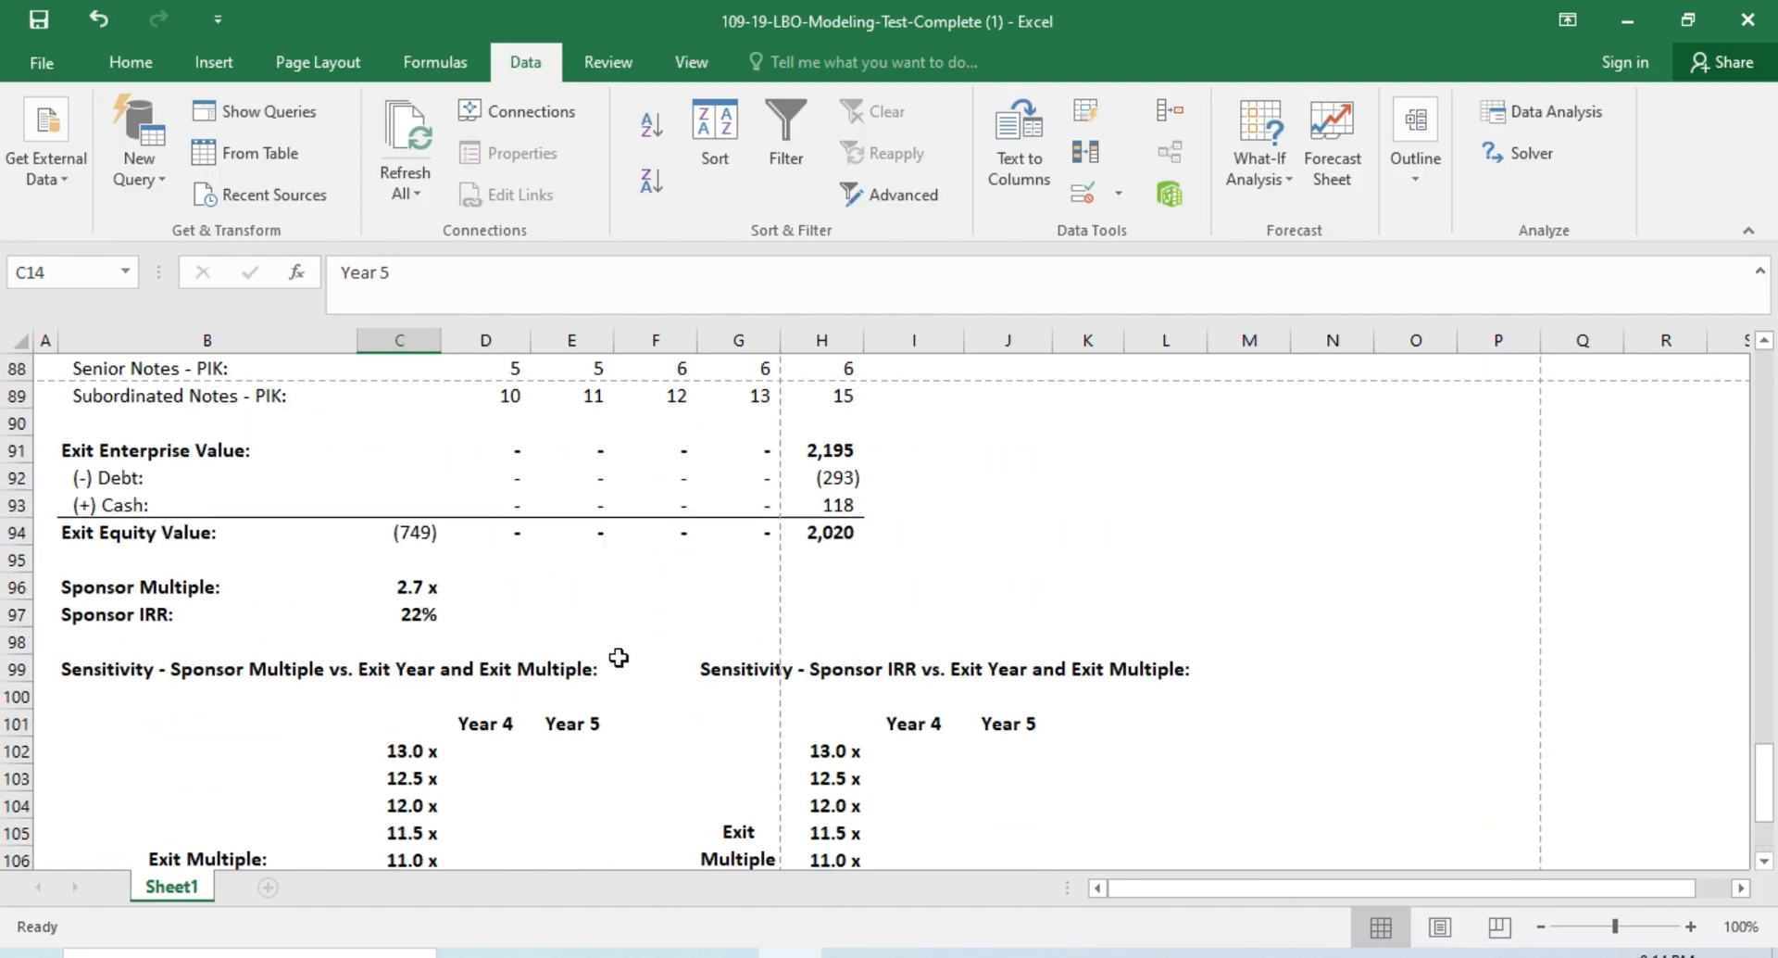
Step: Set the font colour of C101, the corner cell of the Sponsor Multiple sensitivity table, to red
click(412, 618)
key(Up)
key(Down)
key(Down)
key(Down)
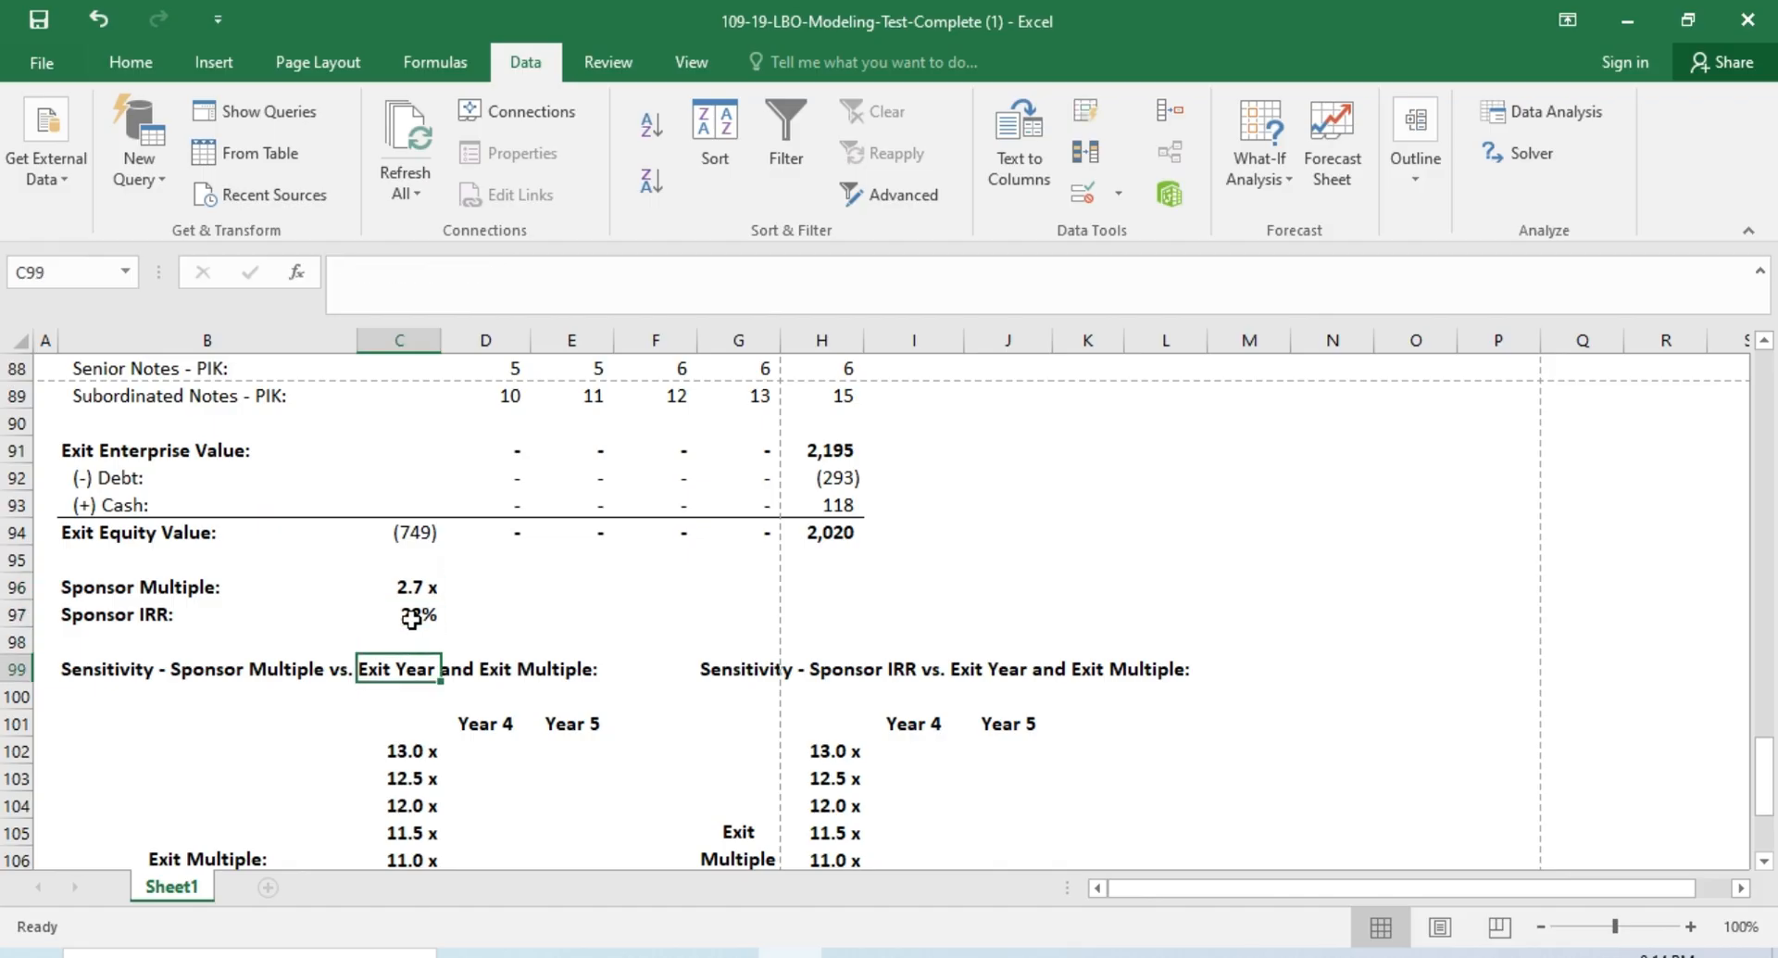
key(Down)
key(Down)
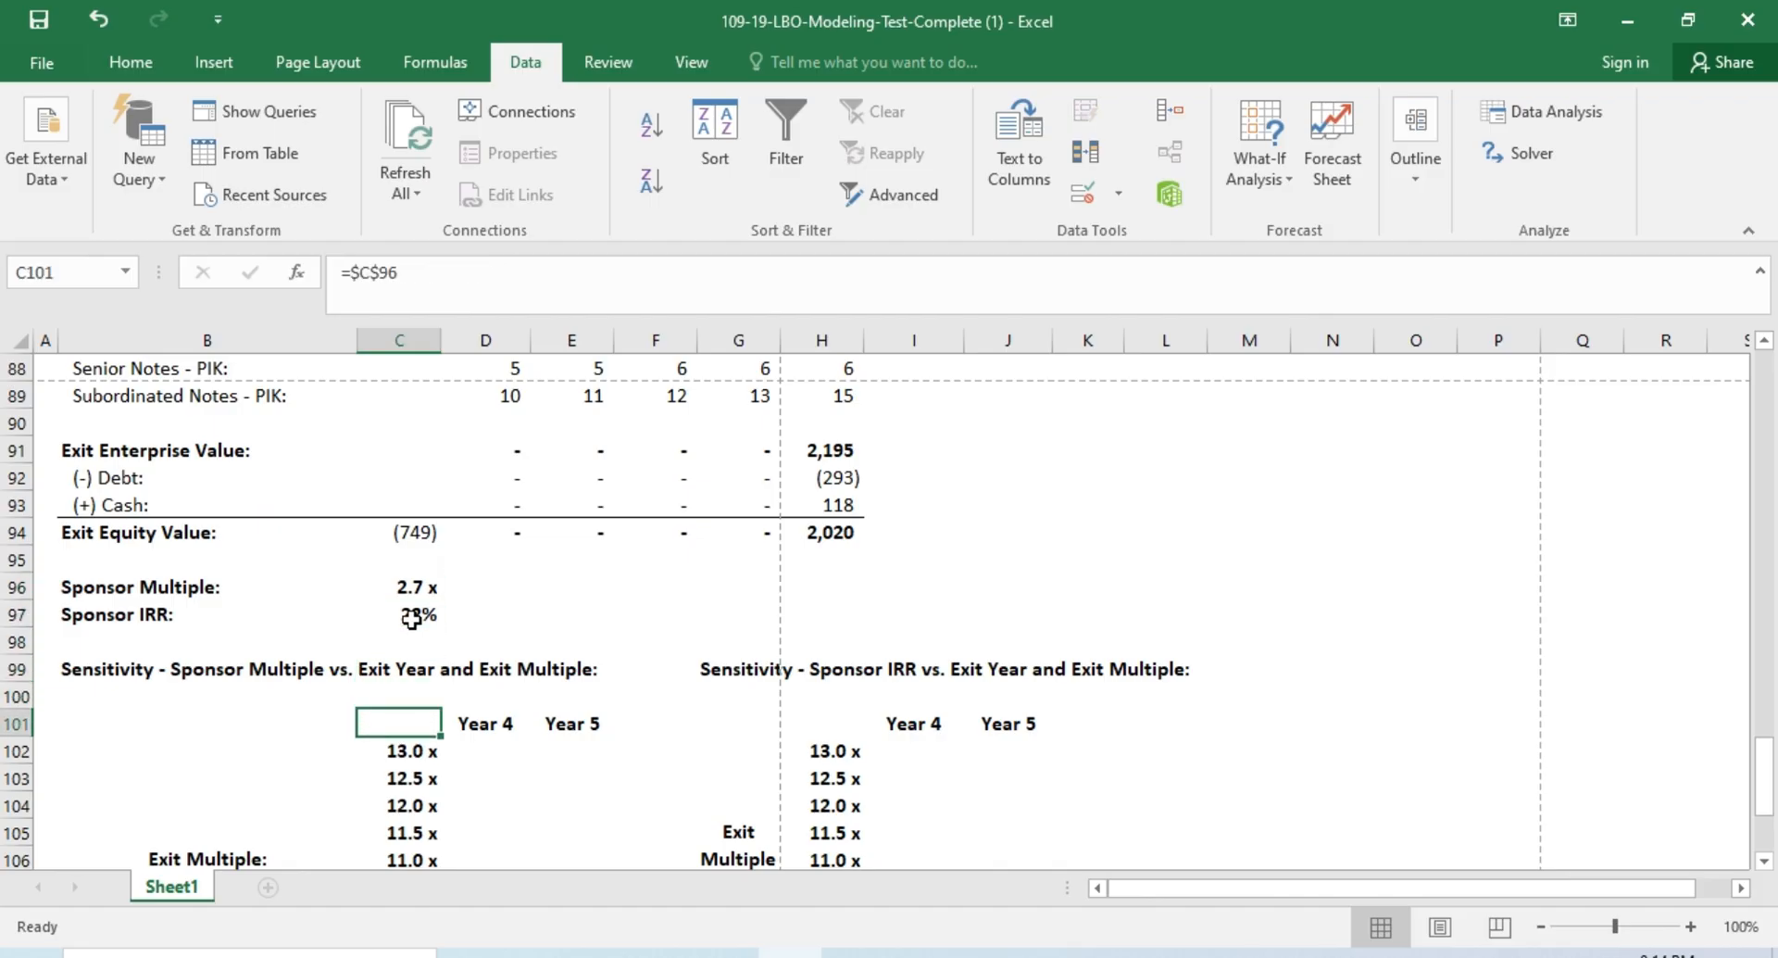
text(=)
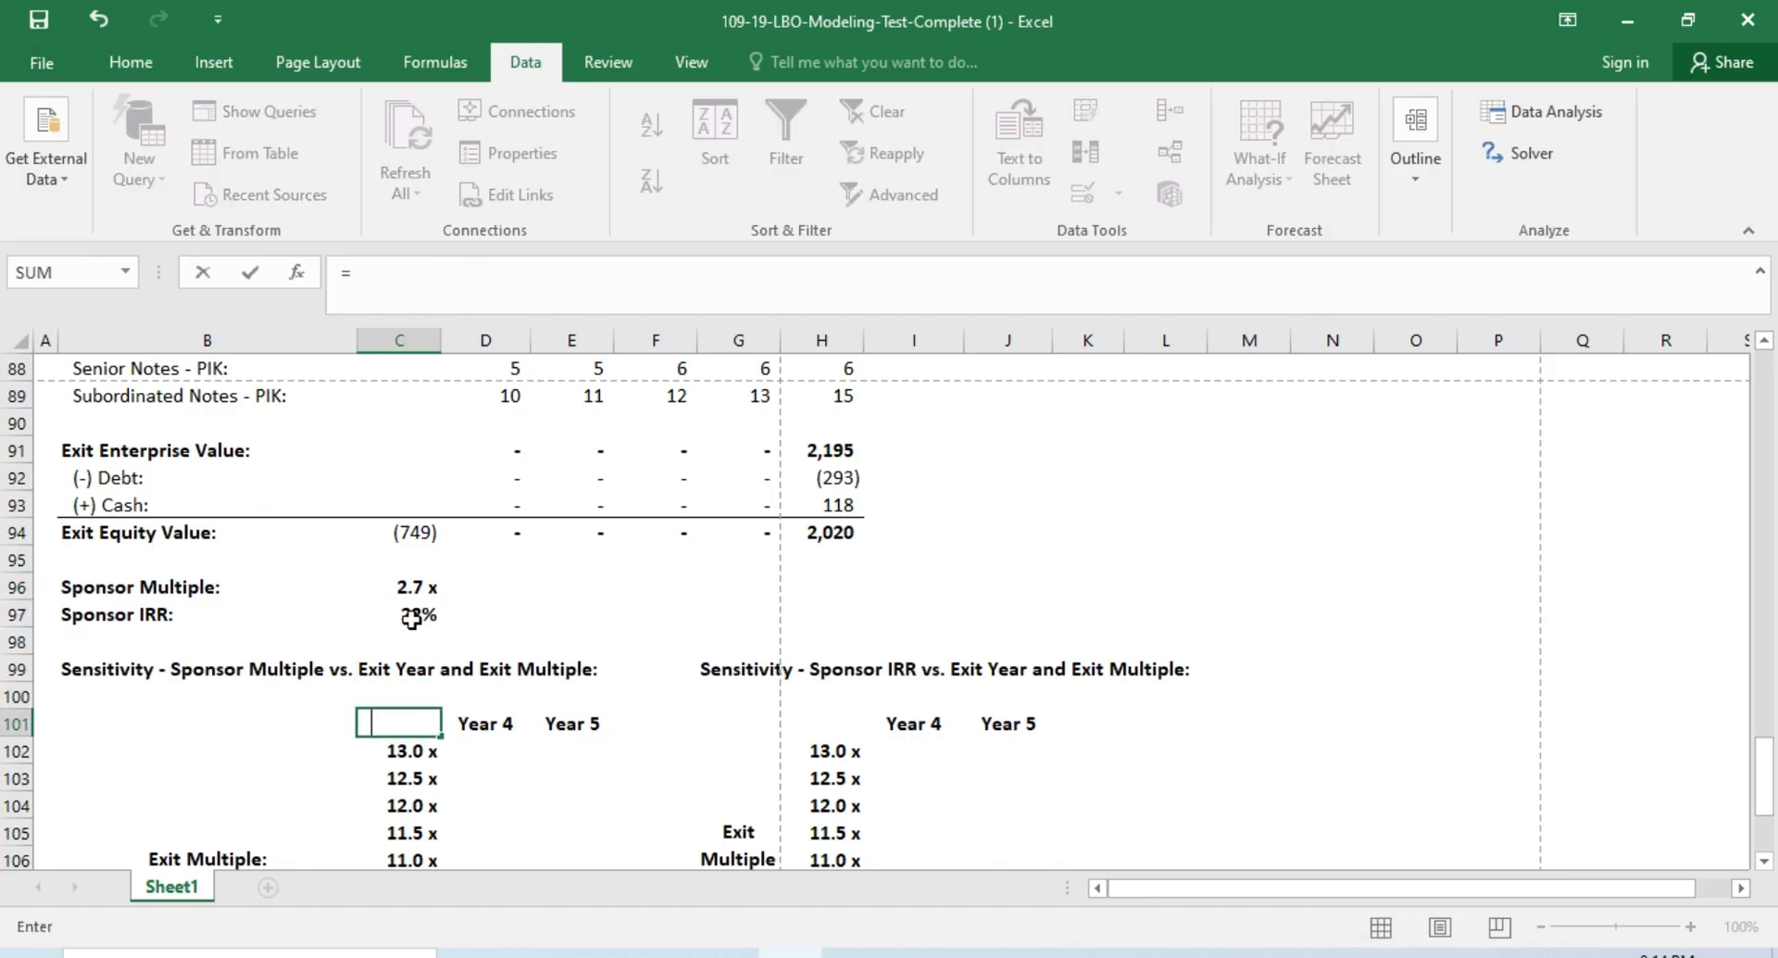
key(Escape)
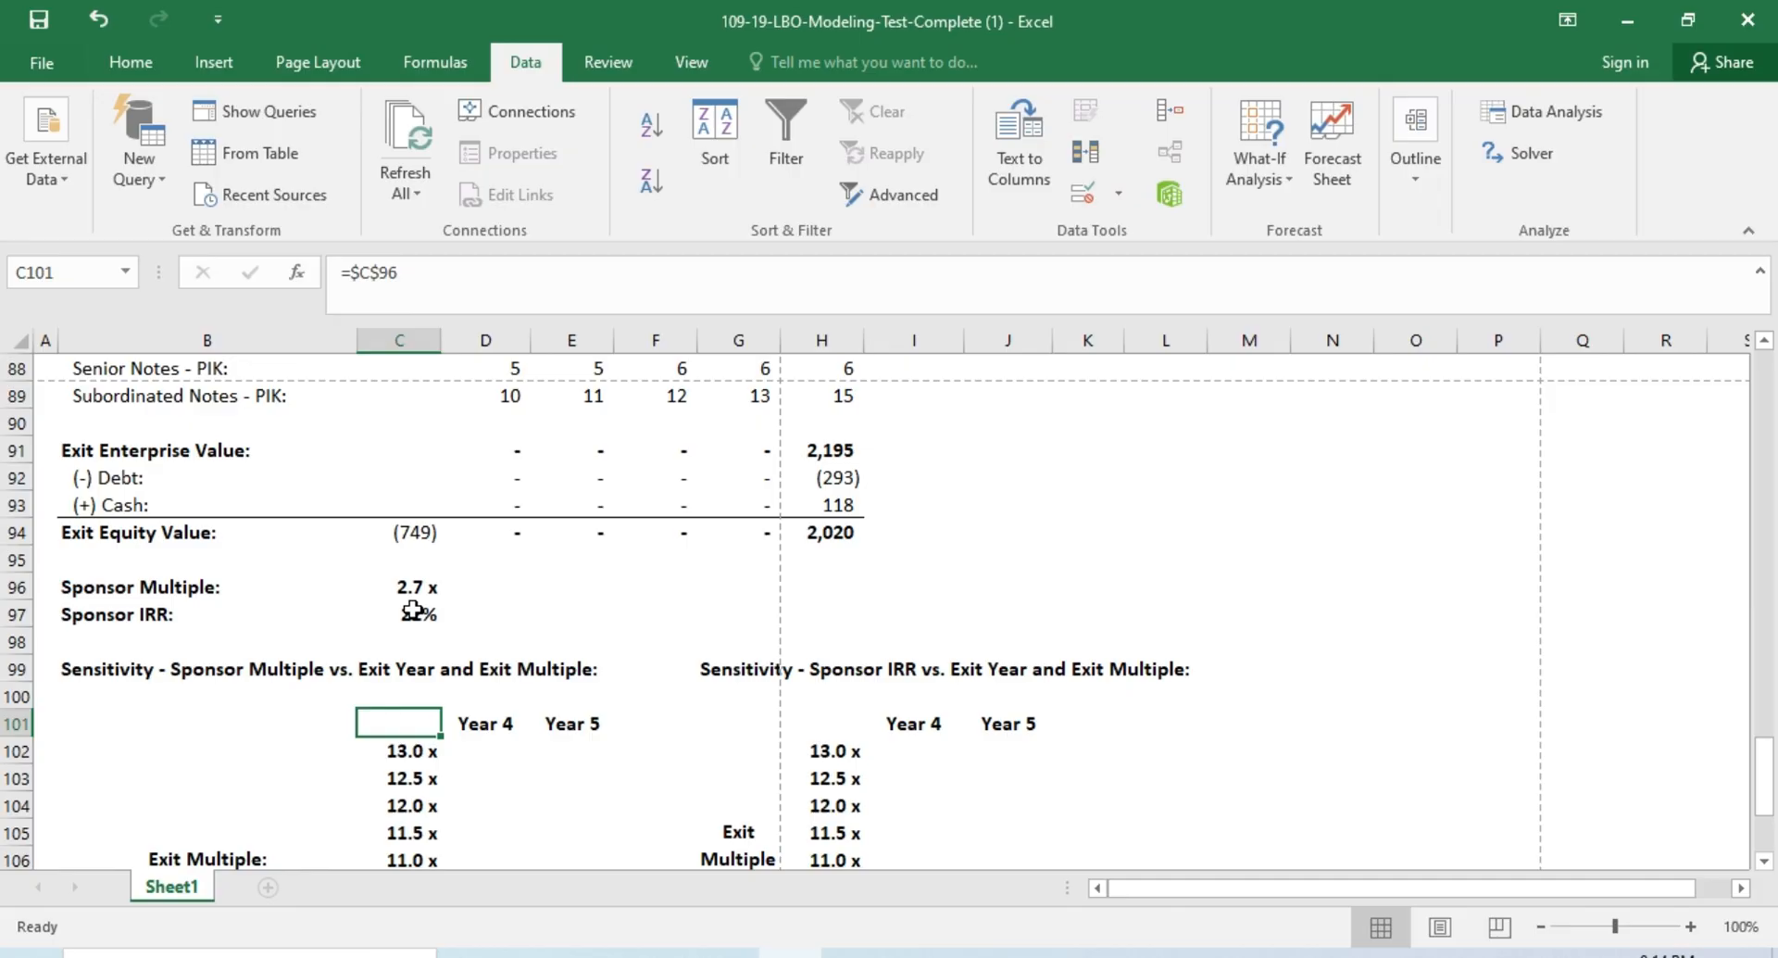
click(124, 59)
click(517, 180)
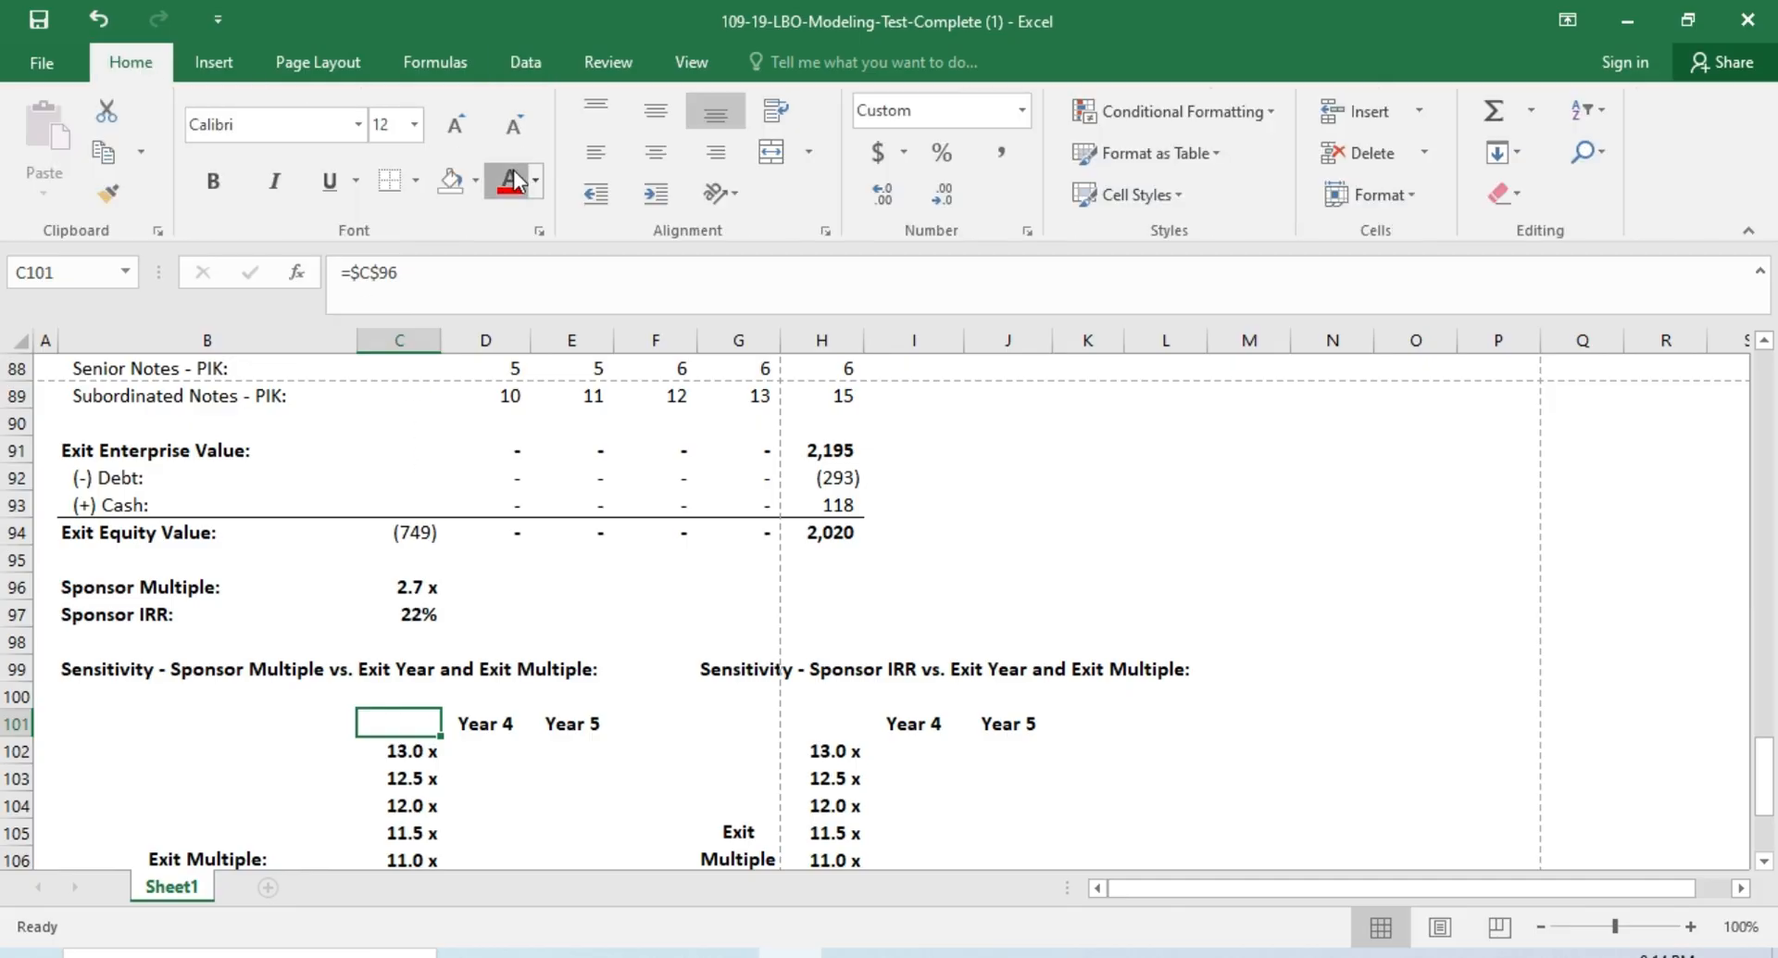
Step: Link the corner cell C101 of the Sponsor Multiple sensitivity table to the Sponsor Multiple with =C96
text(=)
key(Up)
key(Up)
key(Up)
key(Up)
key(Up)
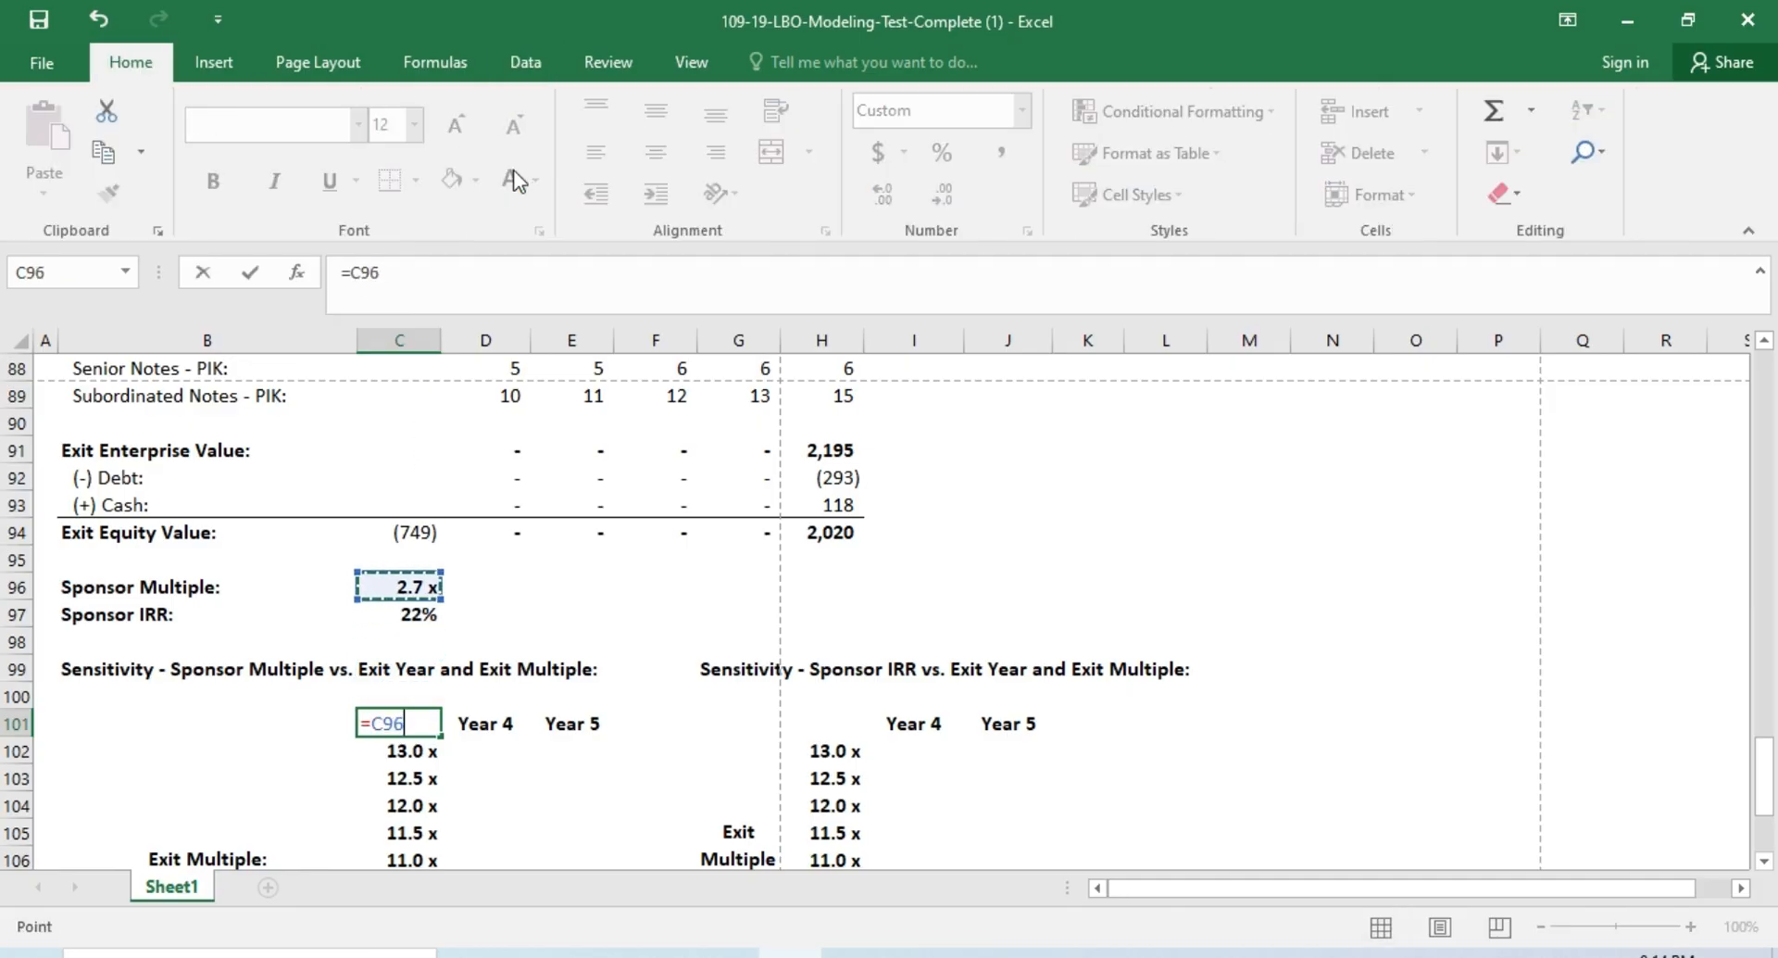
key(Return)
Step: Link the corner cell H101 of the Sponsor IRR sensitivity table to the Sponsor IRR with =C97 and colour its font red
key(Right)
key(Right)
key(Right)
key(Right)
key(Right)
key(Up)
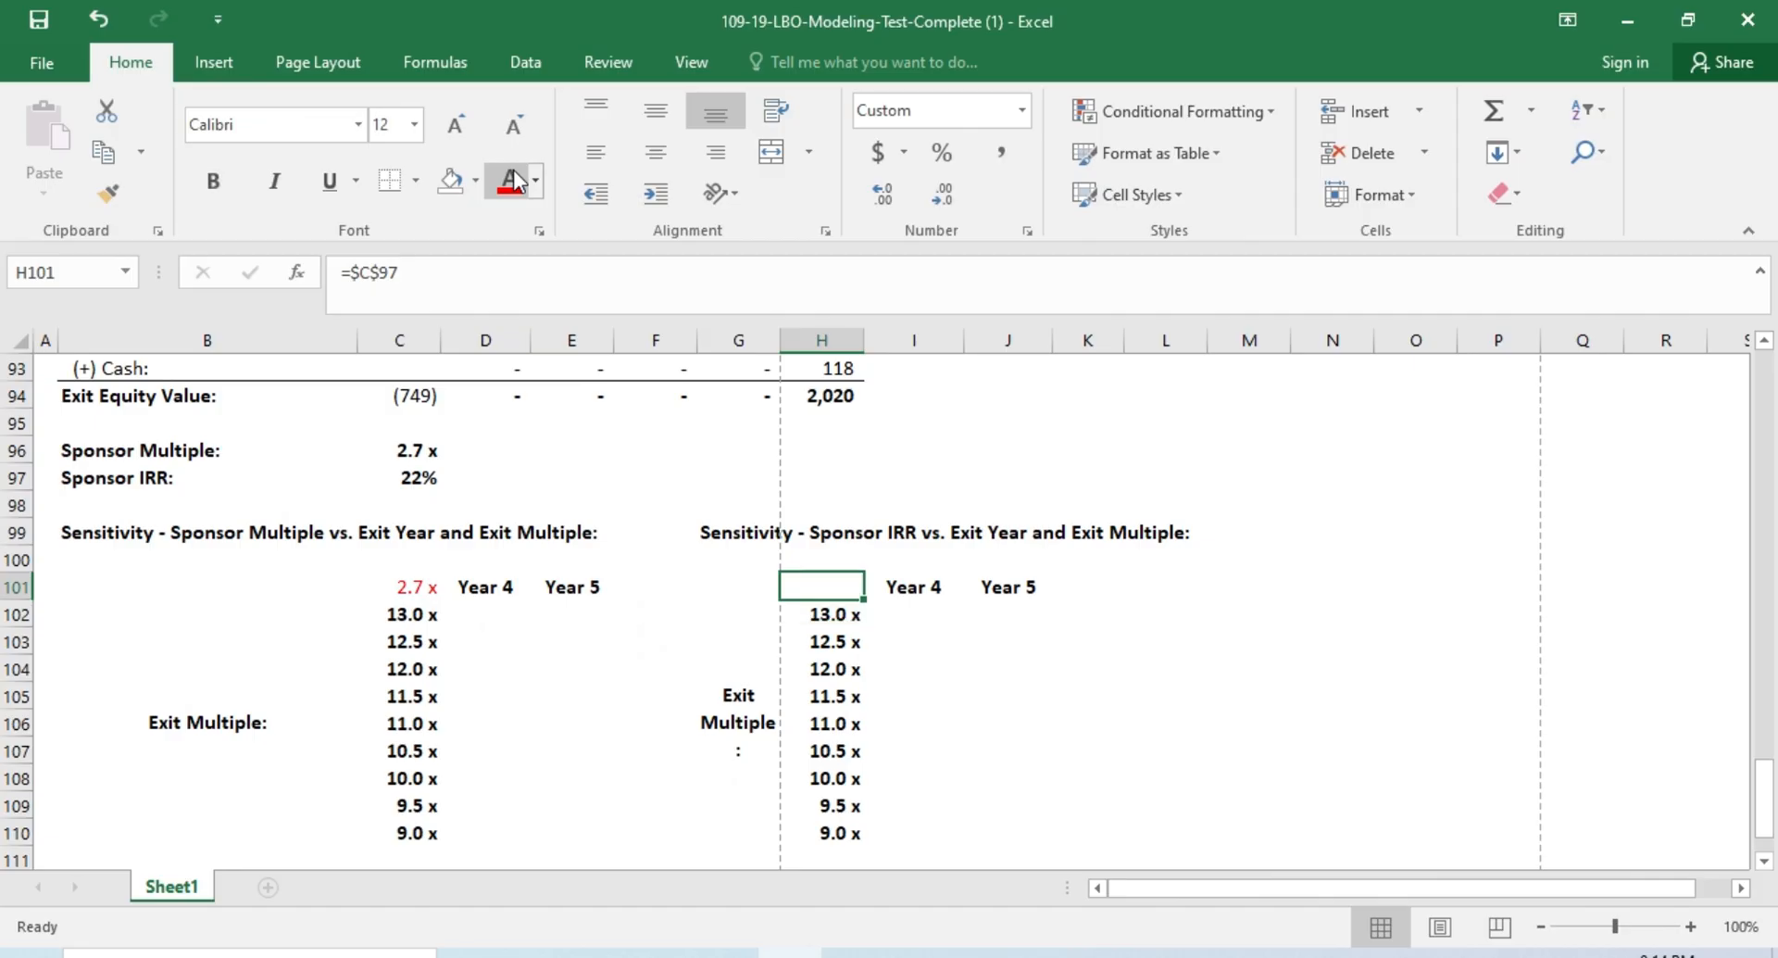
text(=)
key(Up)
key(Up)
key(Left)
key(Left)
key(Left)
key(Left)
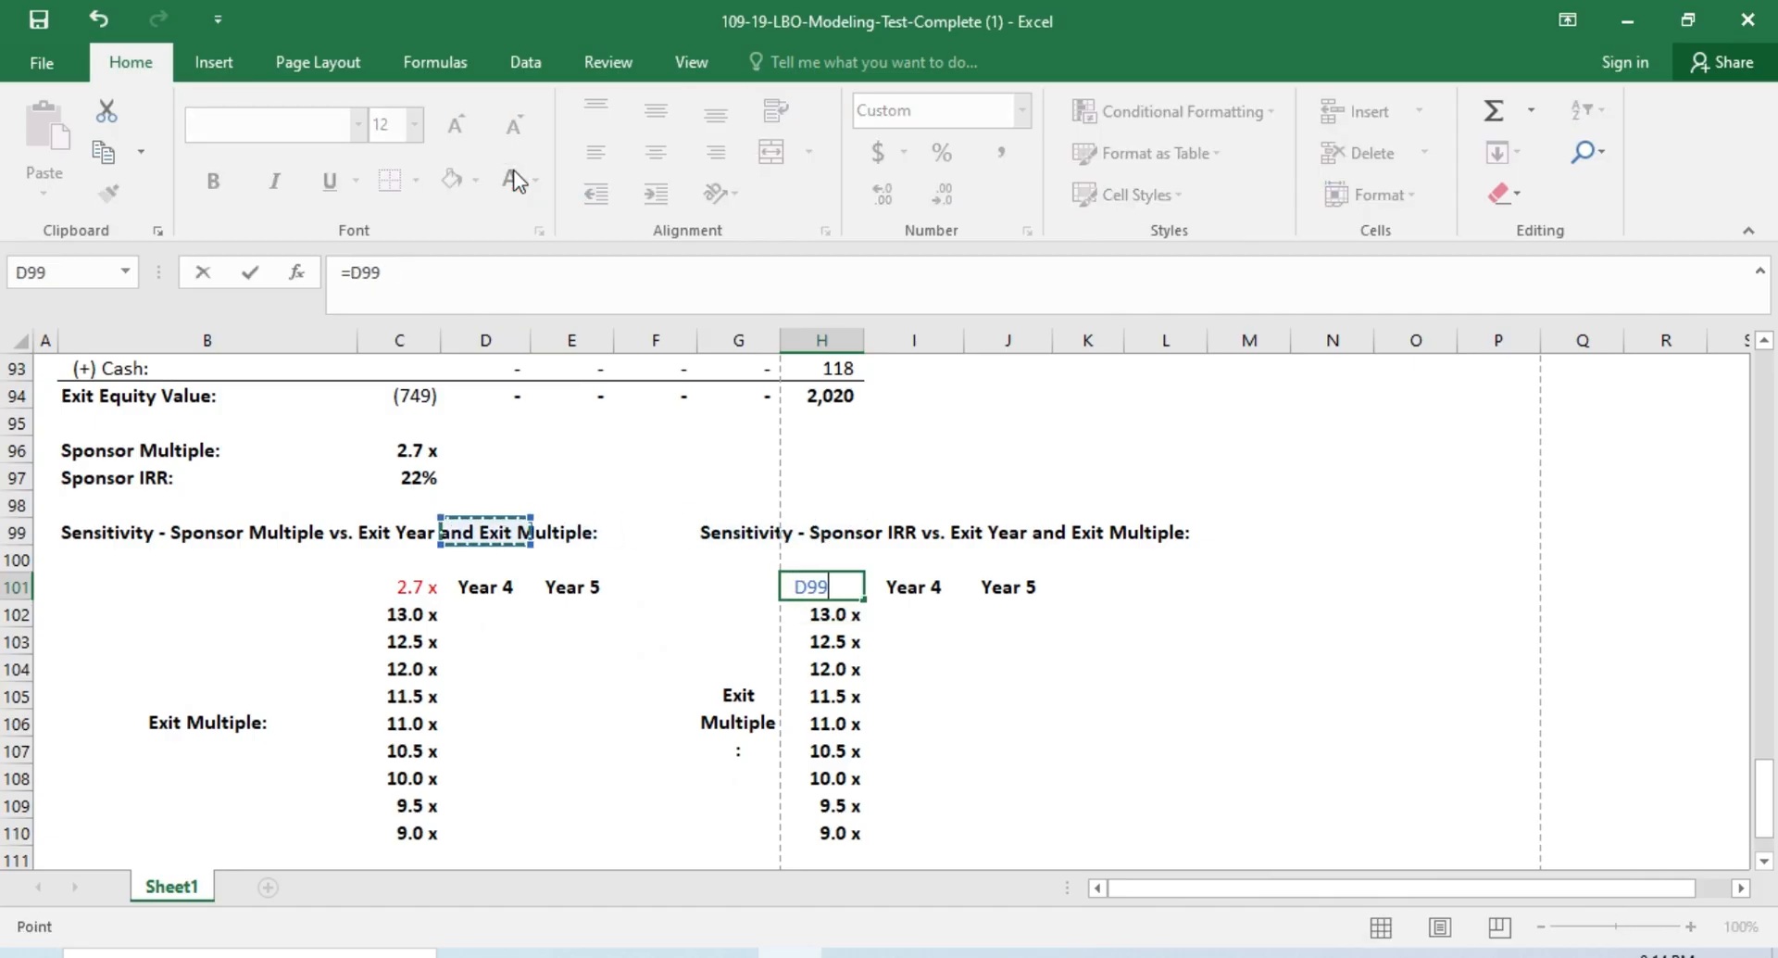
key(Up)
key(Up)
key(Left)
key(ctrl+Return)
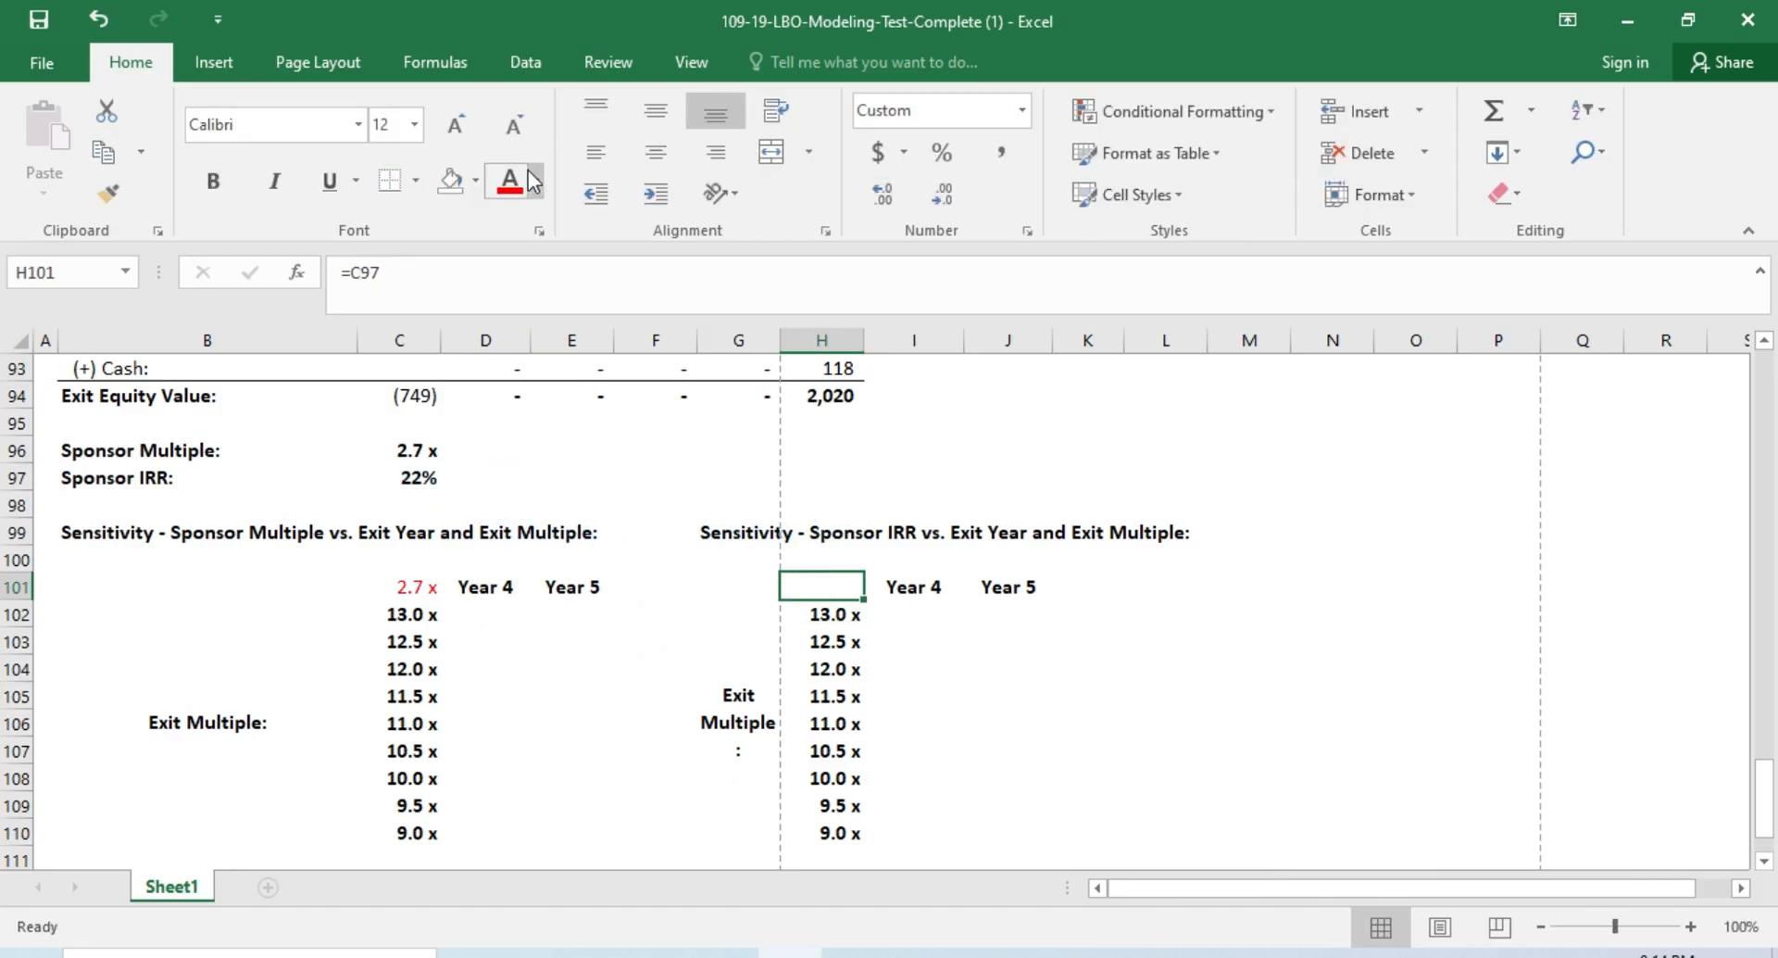
click(513, 180)
Step: Try to fill the Sponsor Multiple sensitivity grid C101:E110 with a What-If data table using C101 as the column input cell
key(Down)
key(Left)
key(Left)
key(Left)
key(Left)
key(Left)
key(Up)
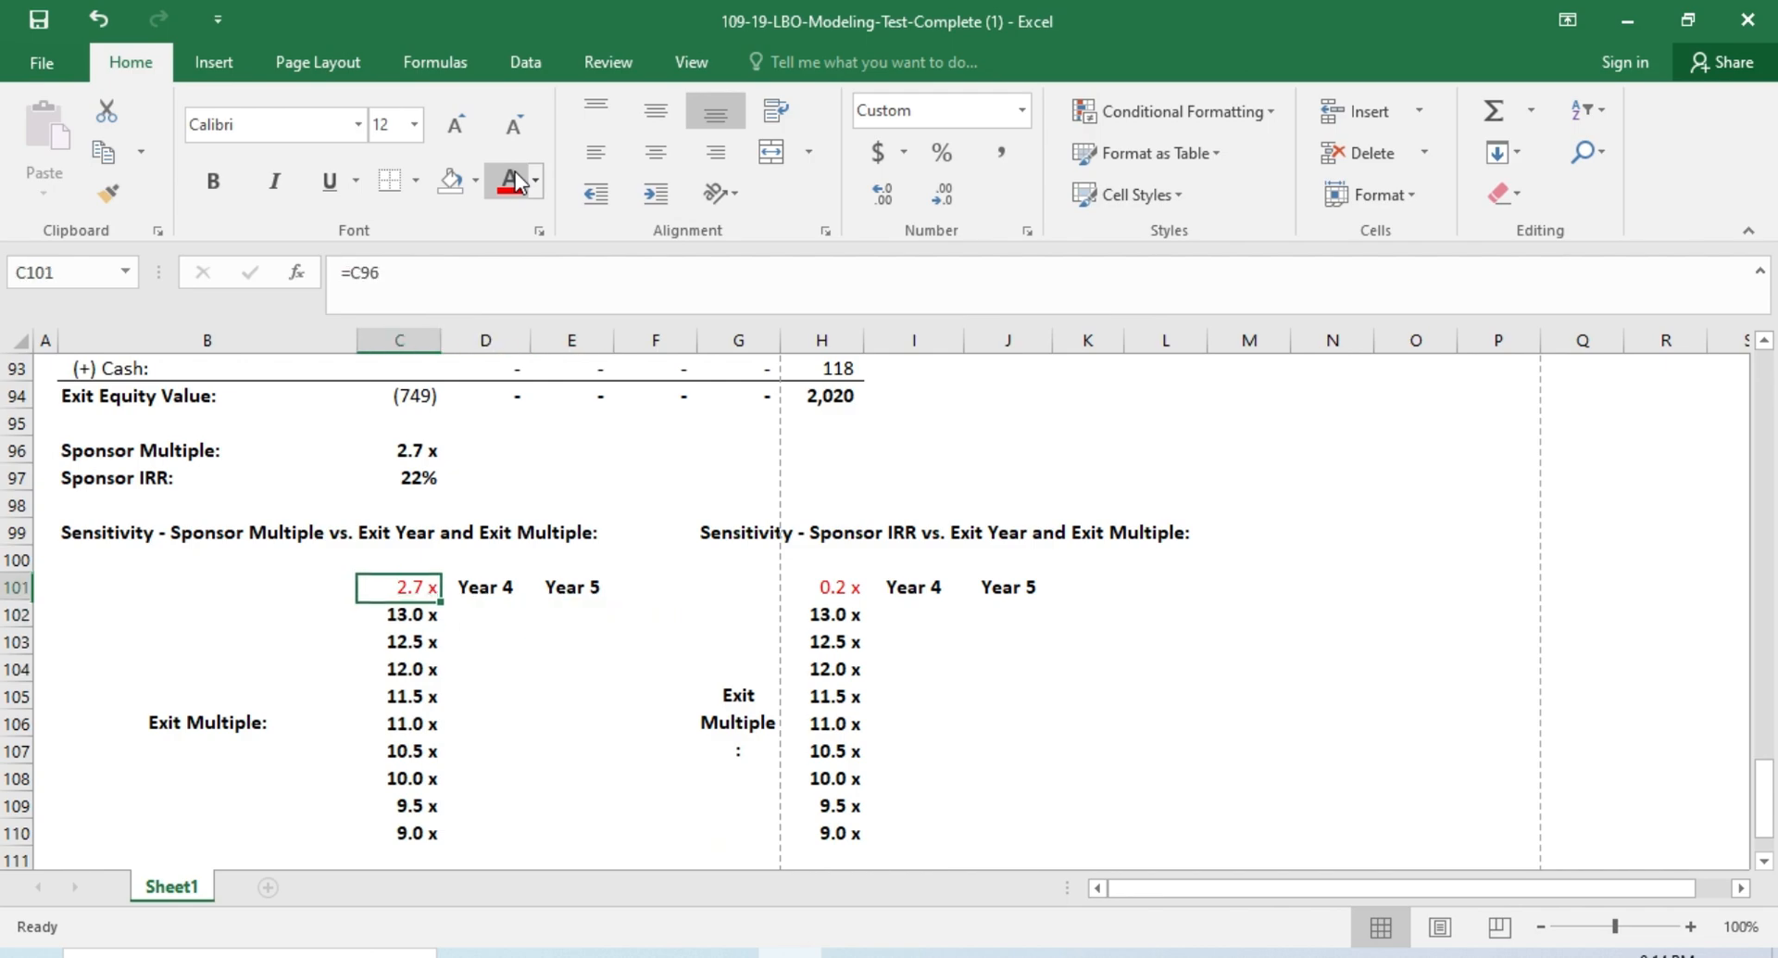
key(shift+Right)
key(shift+Right)
key(shift+Down)
key(shift+Down)
key(shift+Down)
key(shift+Down)
key(shift+Down)
key(shift+Down)
key(shift+Down)
key(shift+Down)
key(shift+Down)
key(shift+Down)
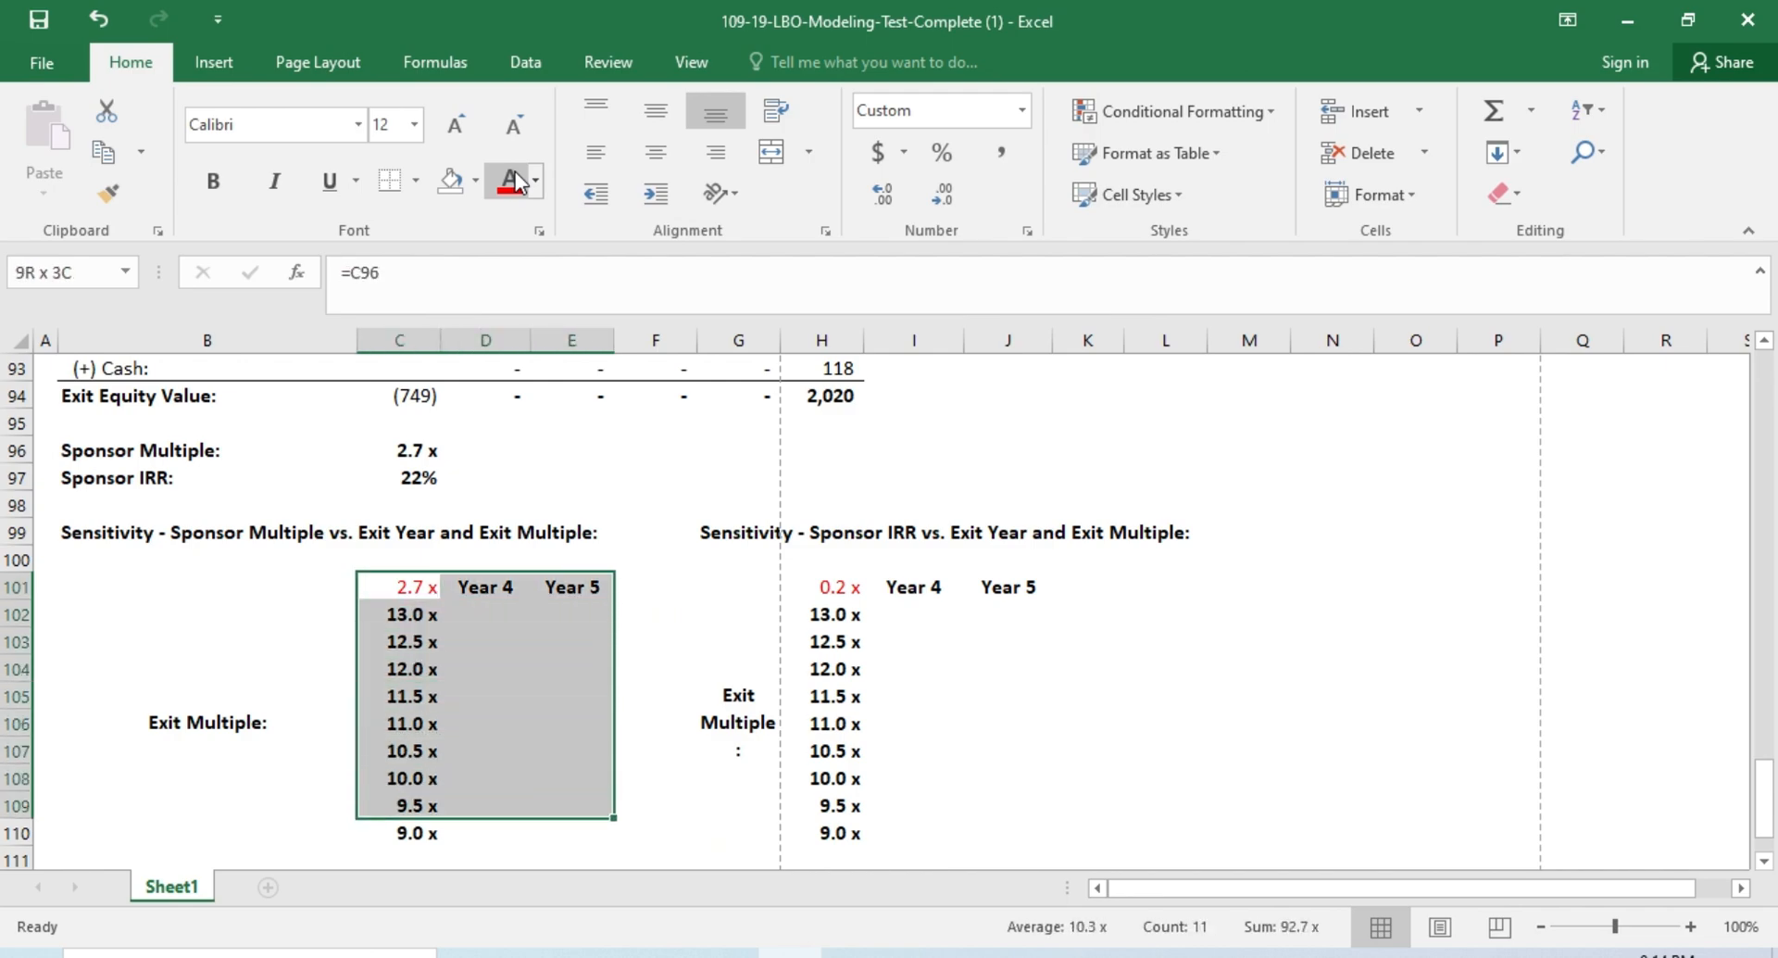
key(shift+Up)
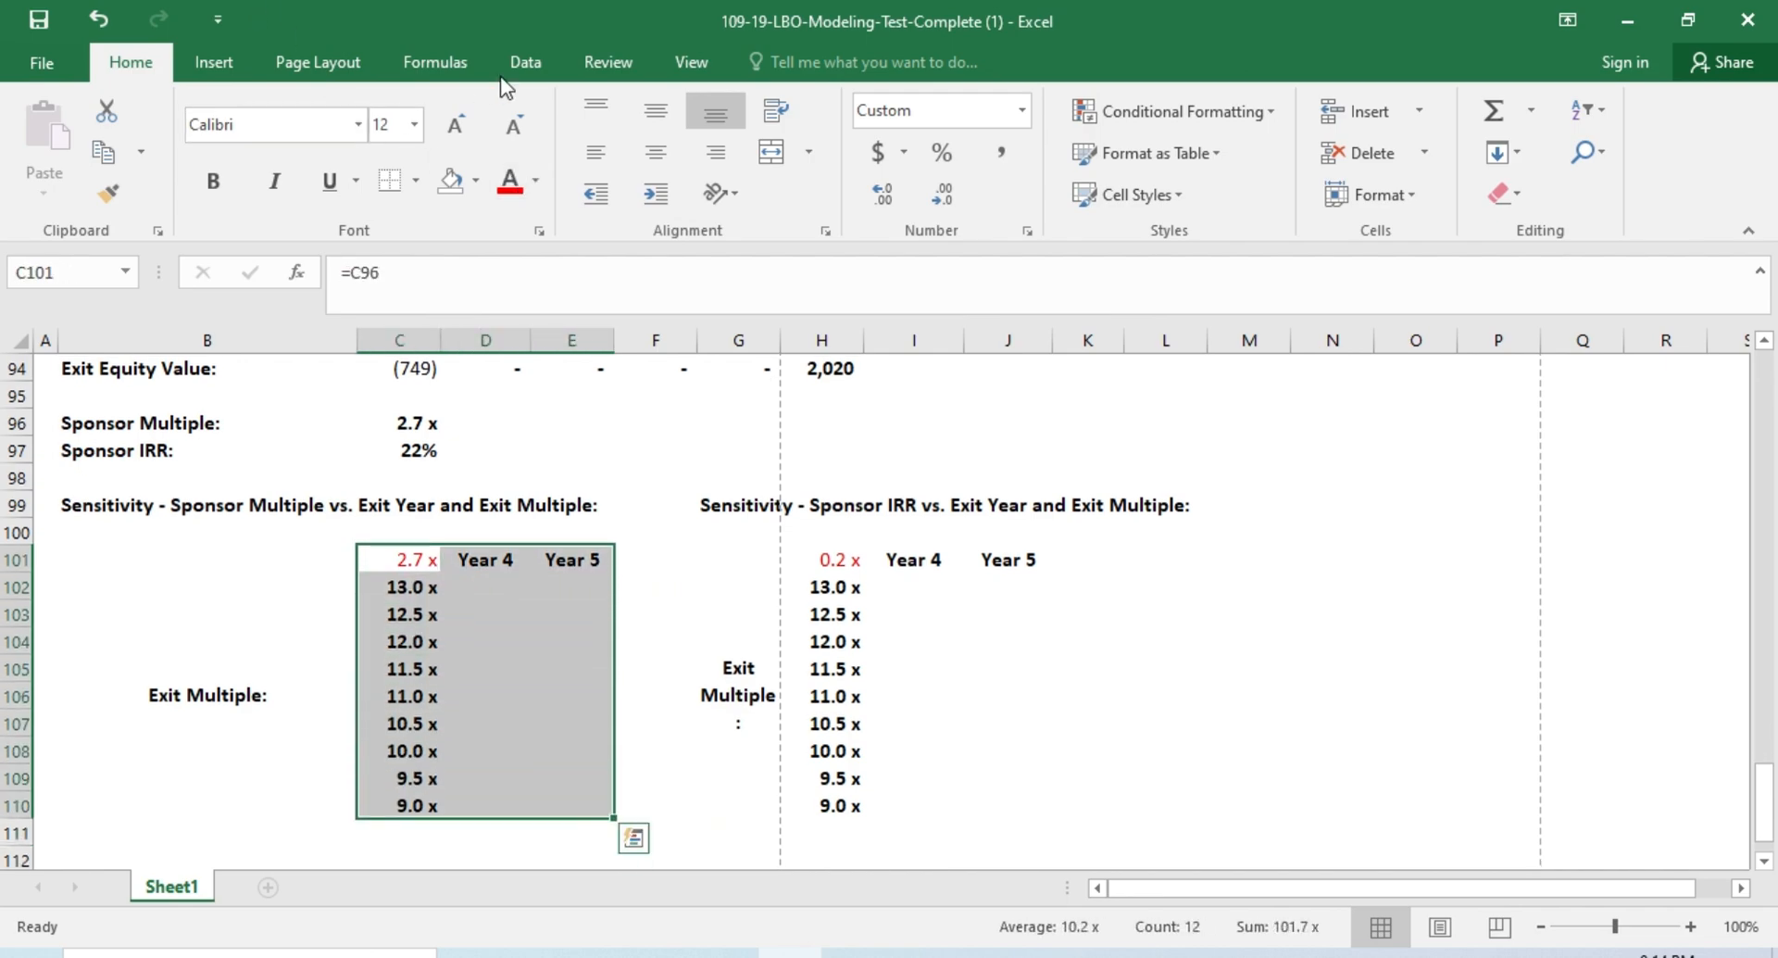
click(528, 62)
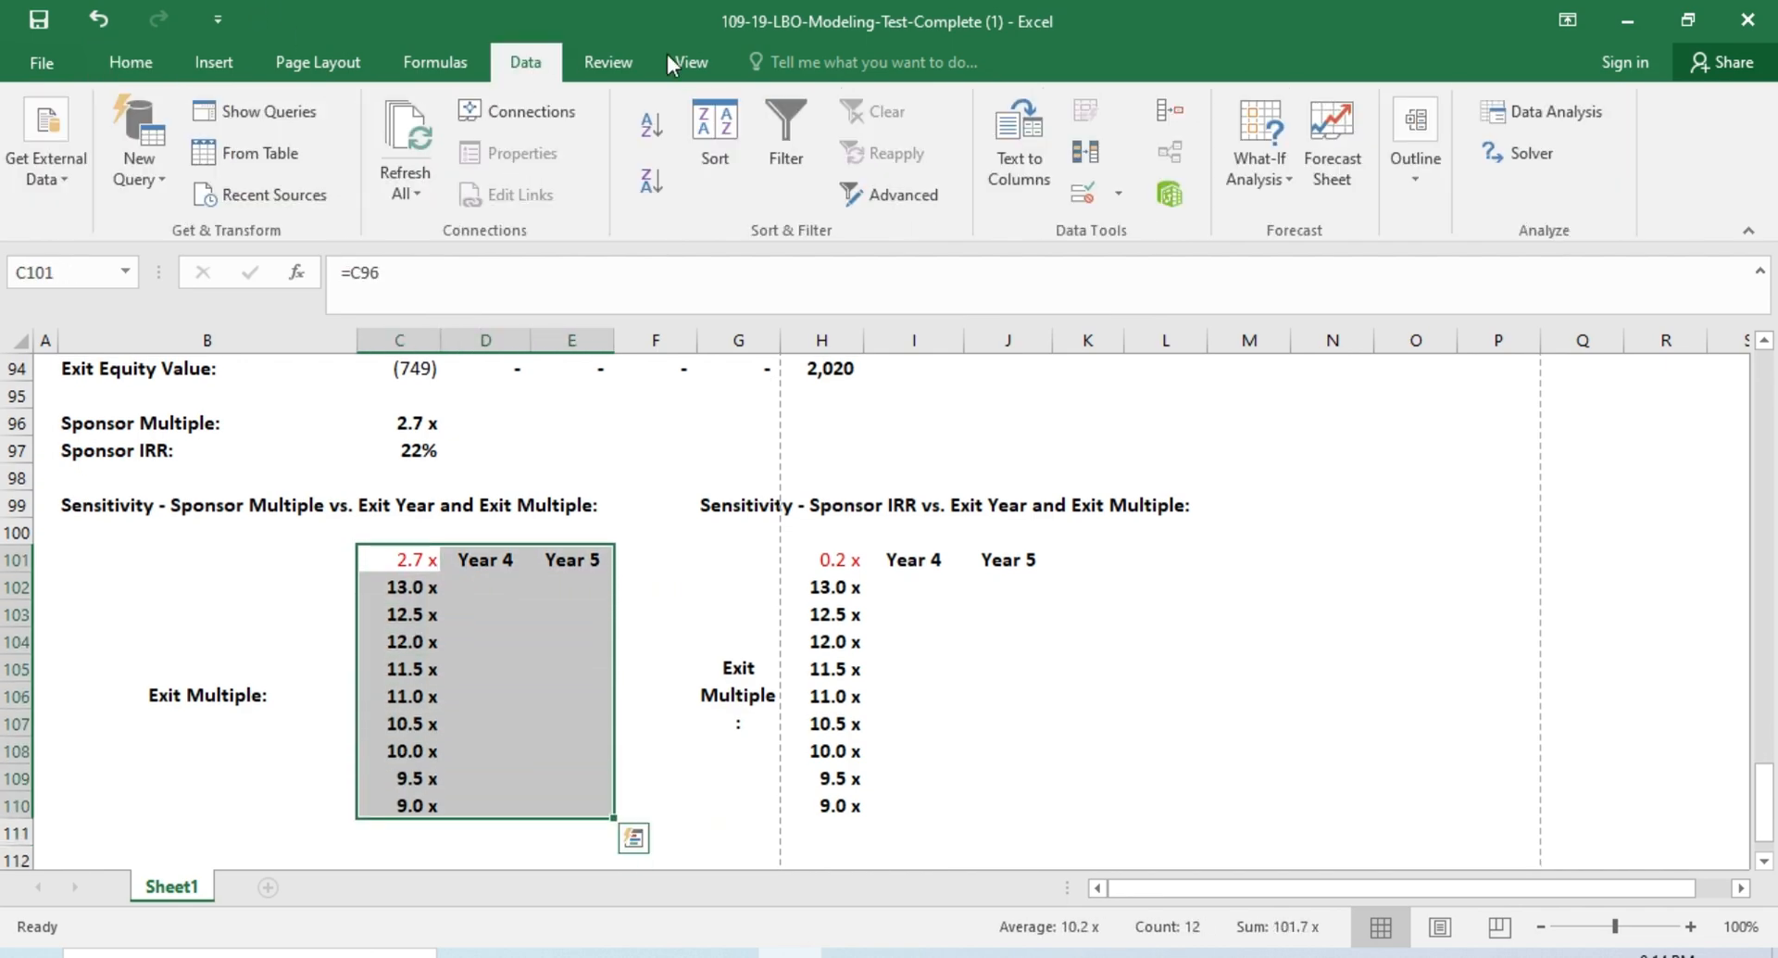
click(1264, 175)
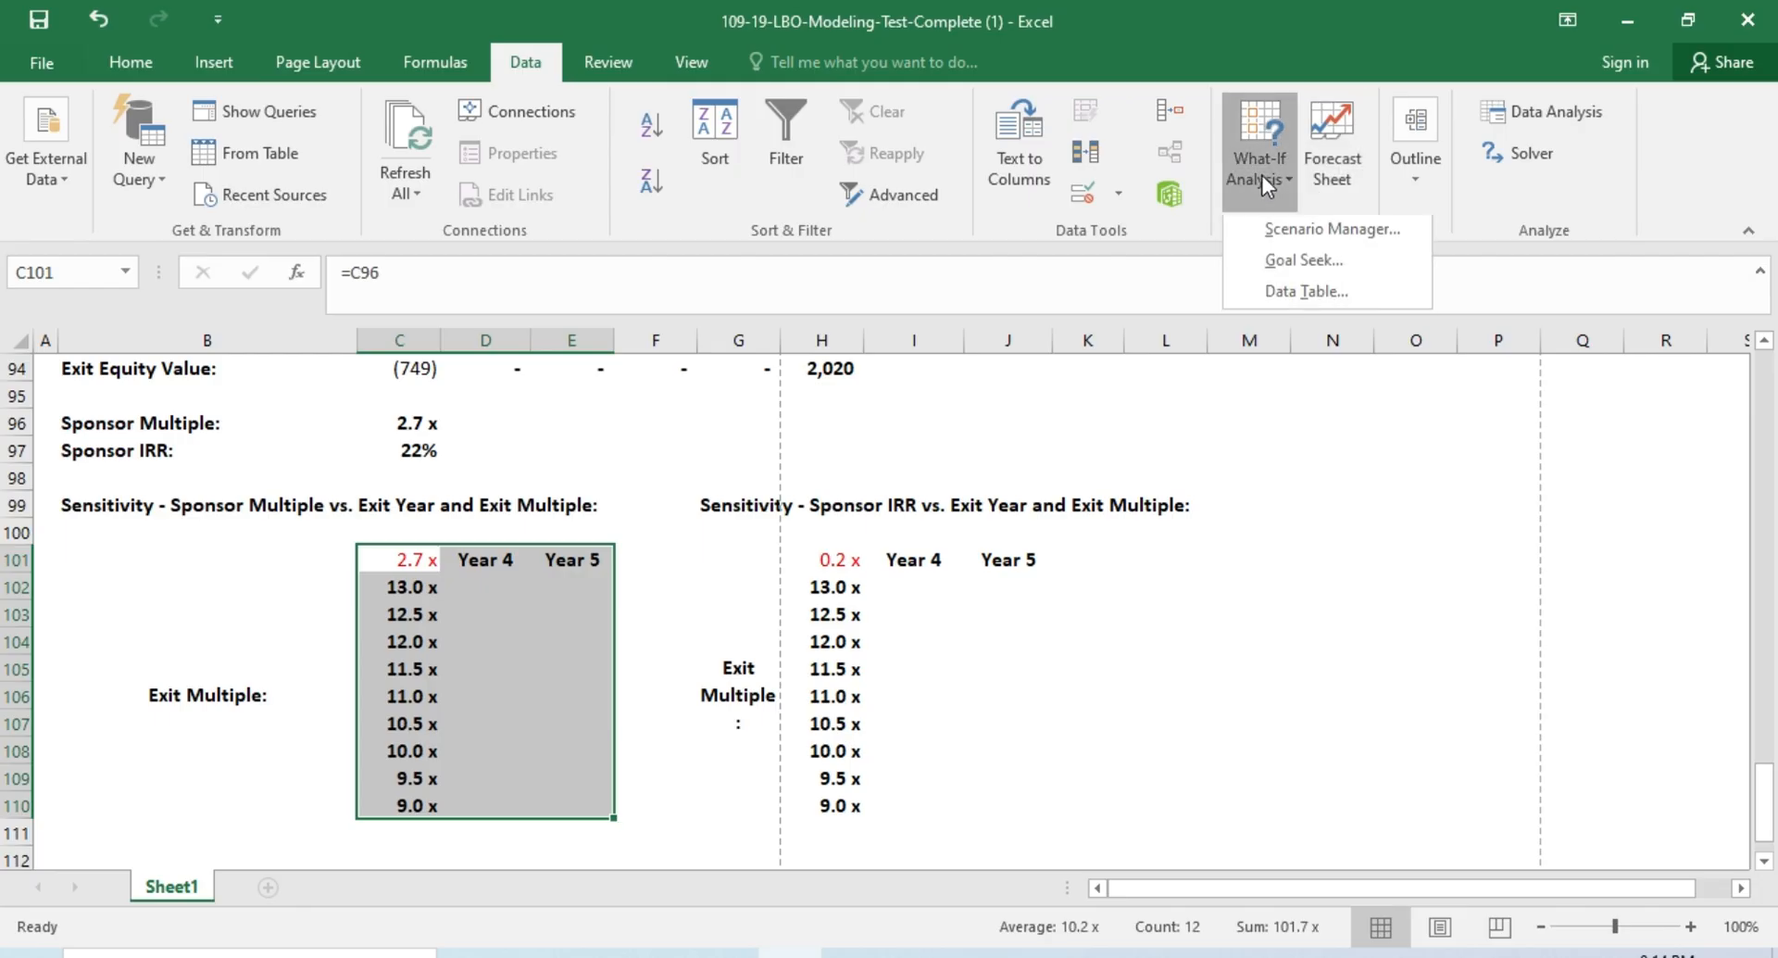
click(1308, 289)
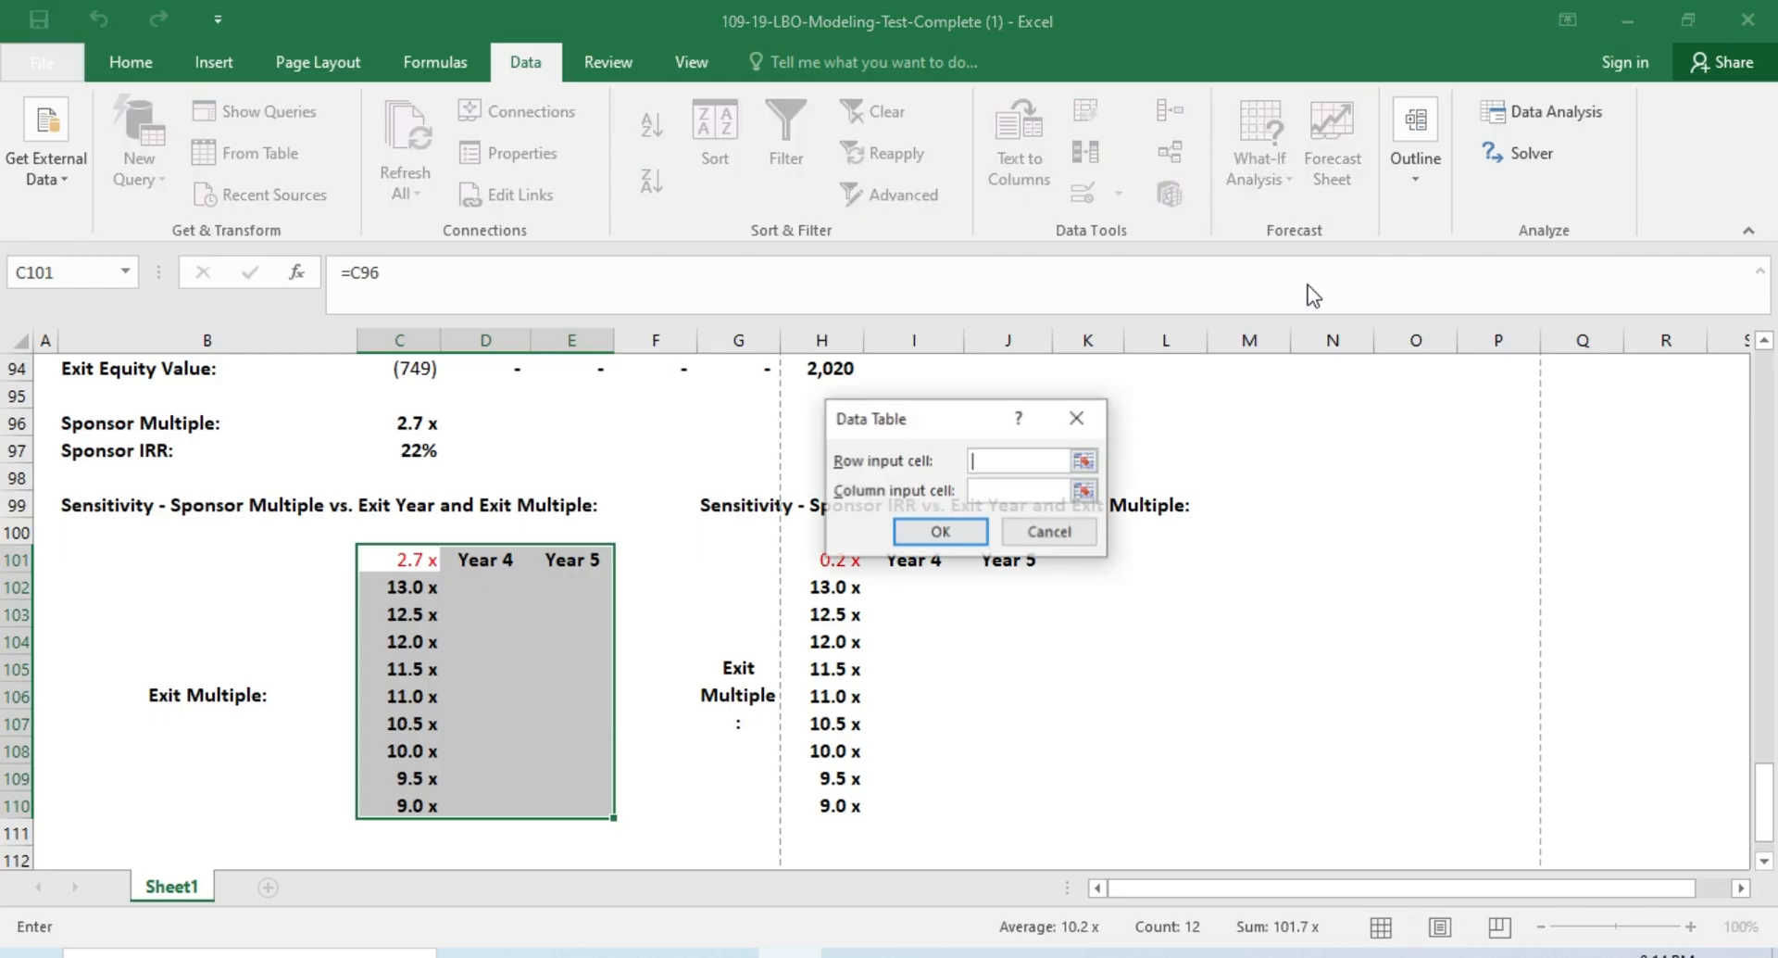
click(409, 560)
click(941, 531)
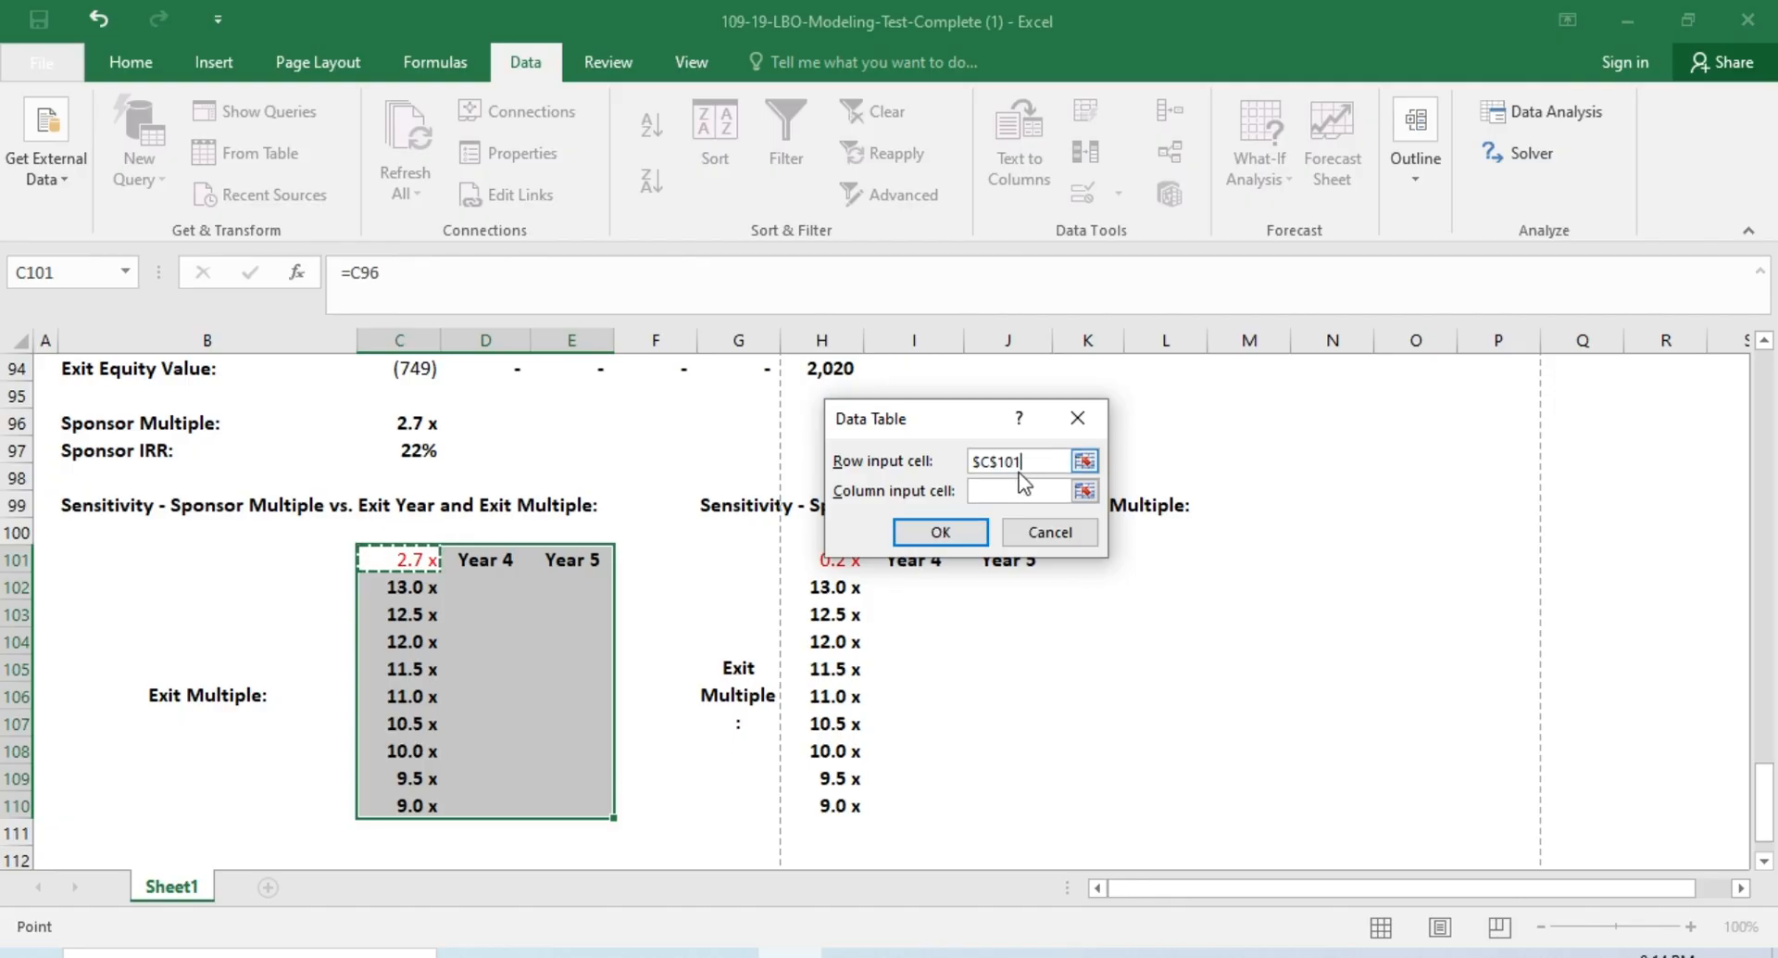
drag(1031, 462, 825, 471)
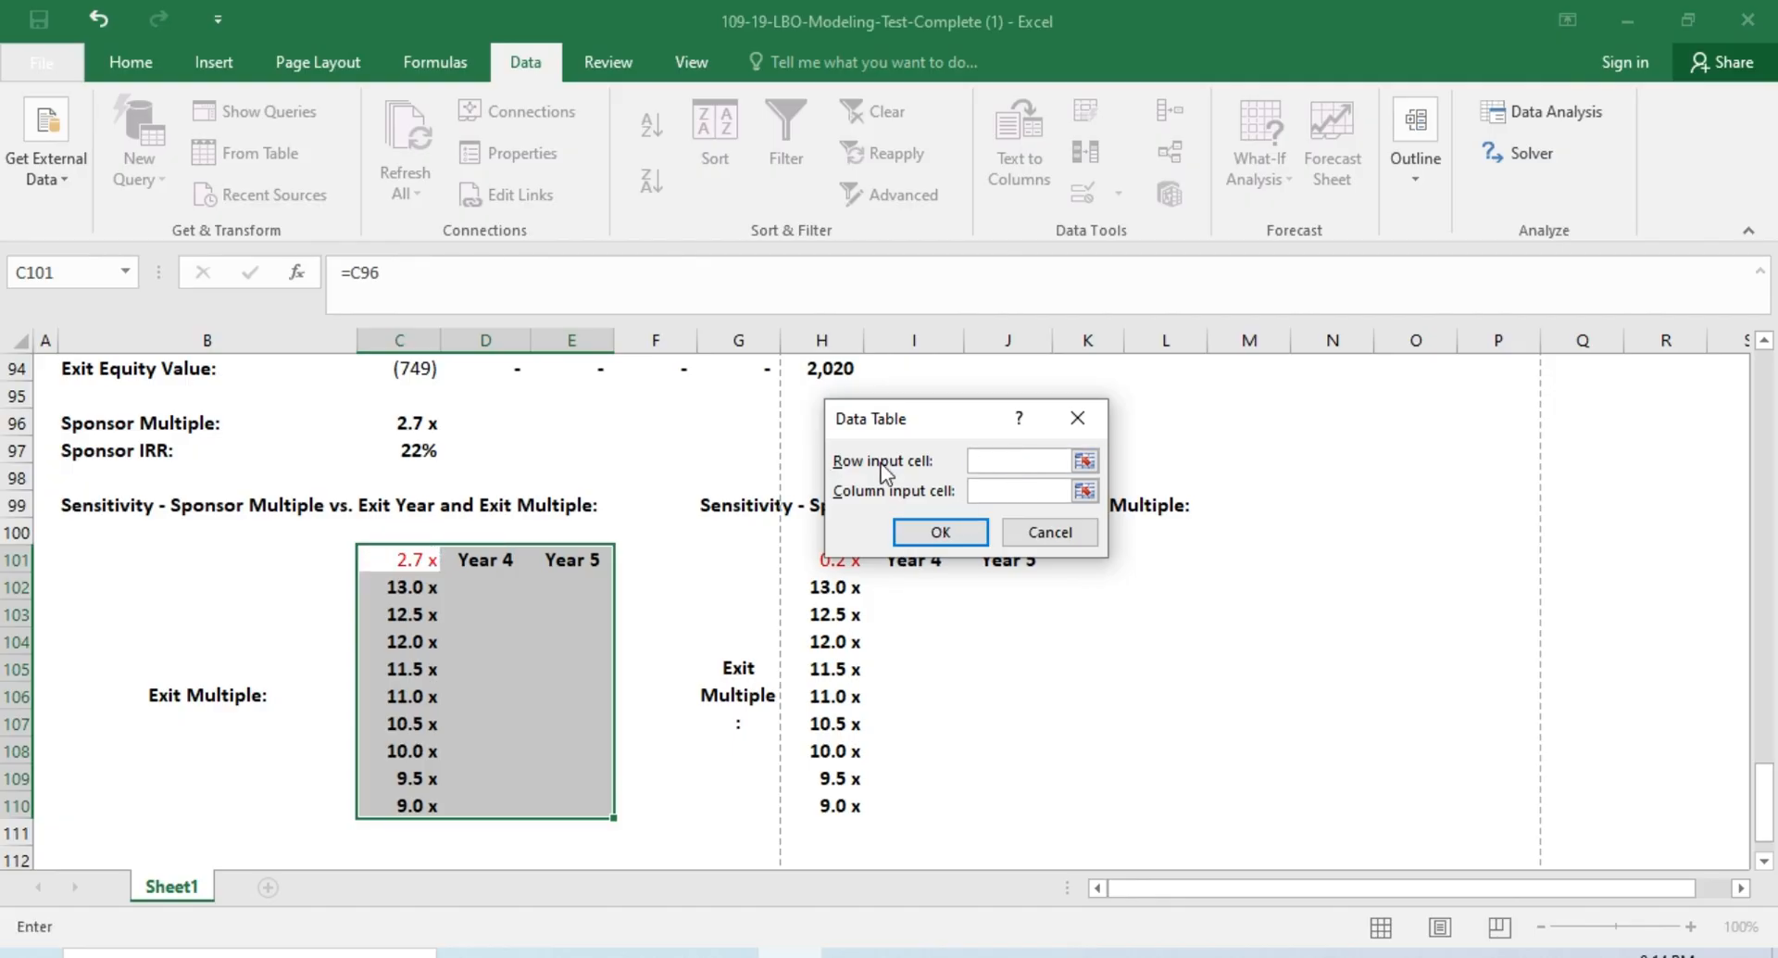
click(407, 558)
click(938, 529)
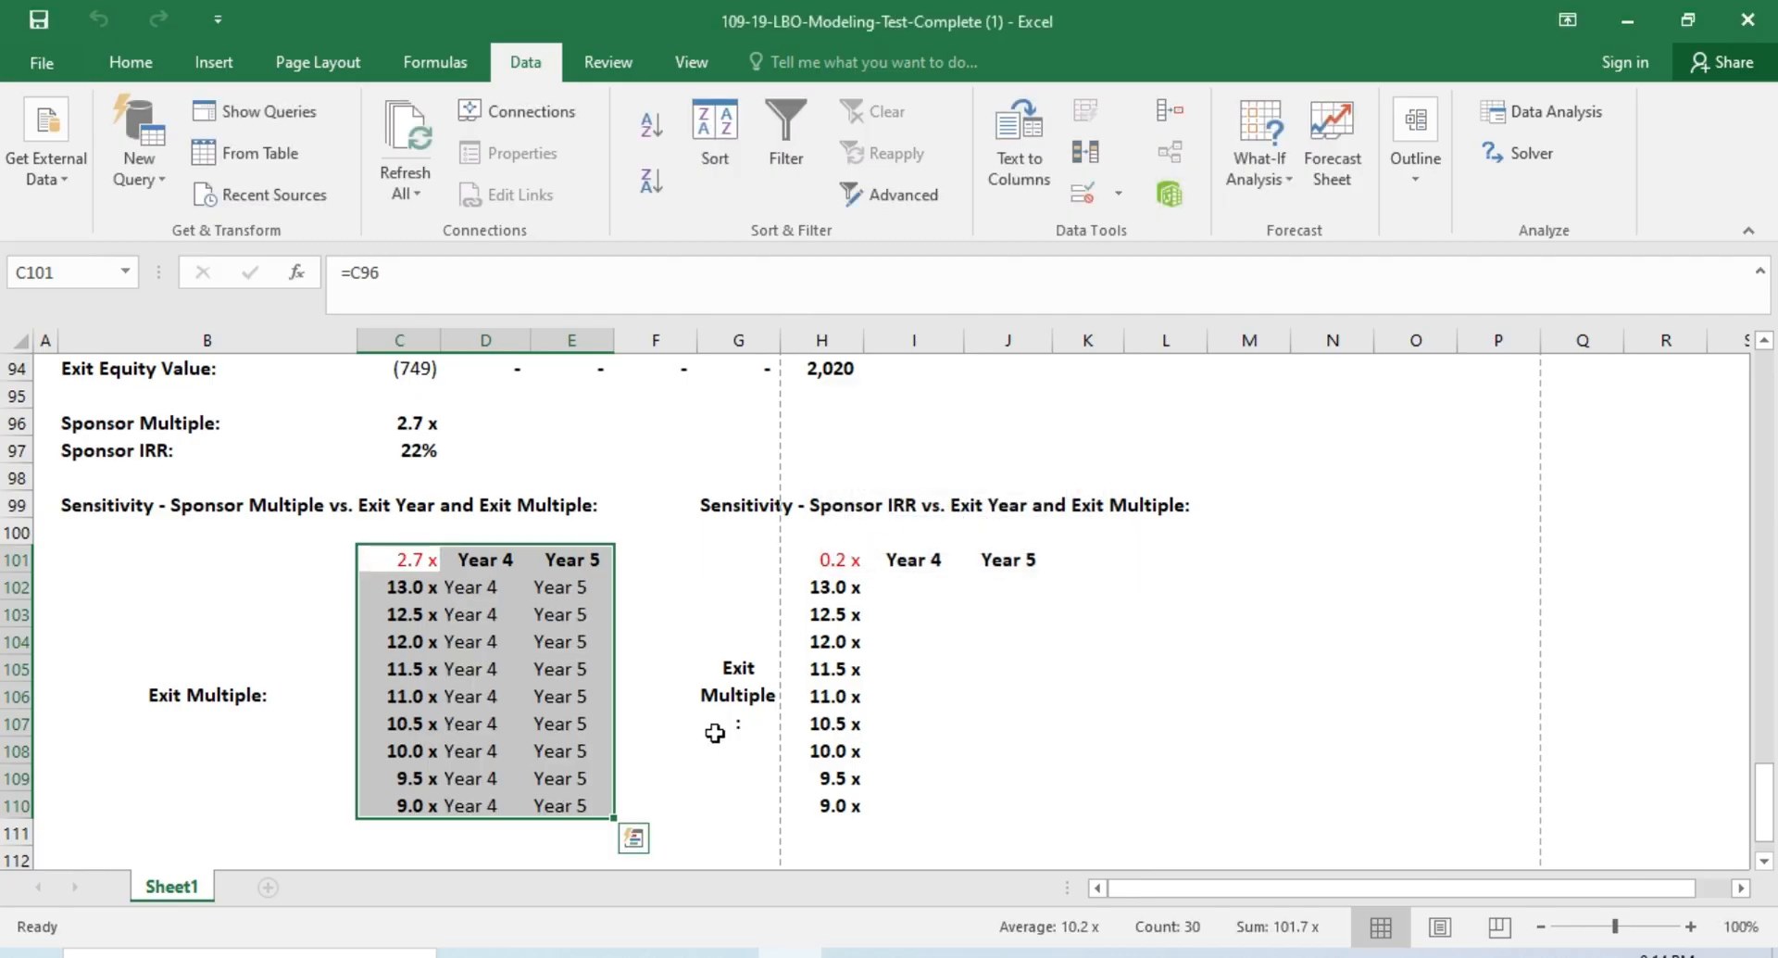
Step: Clear the data table results from D102:E110 in the Sponsor Multiple sensitivity grid
click(658, 726)
click(491, 586)
key(shift+Right)
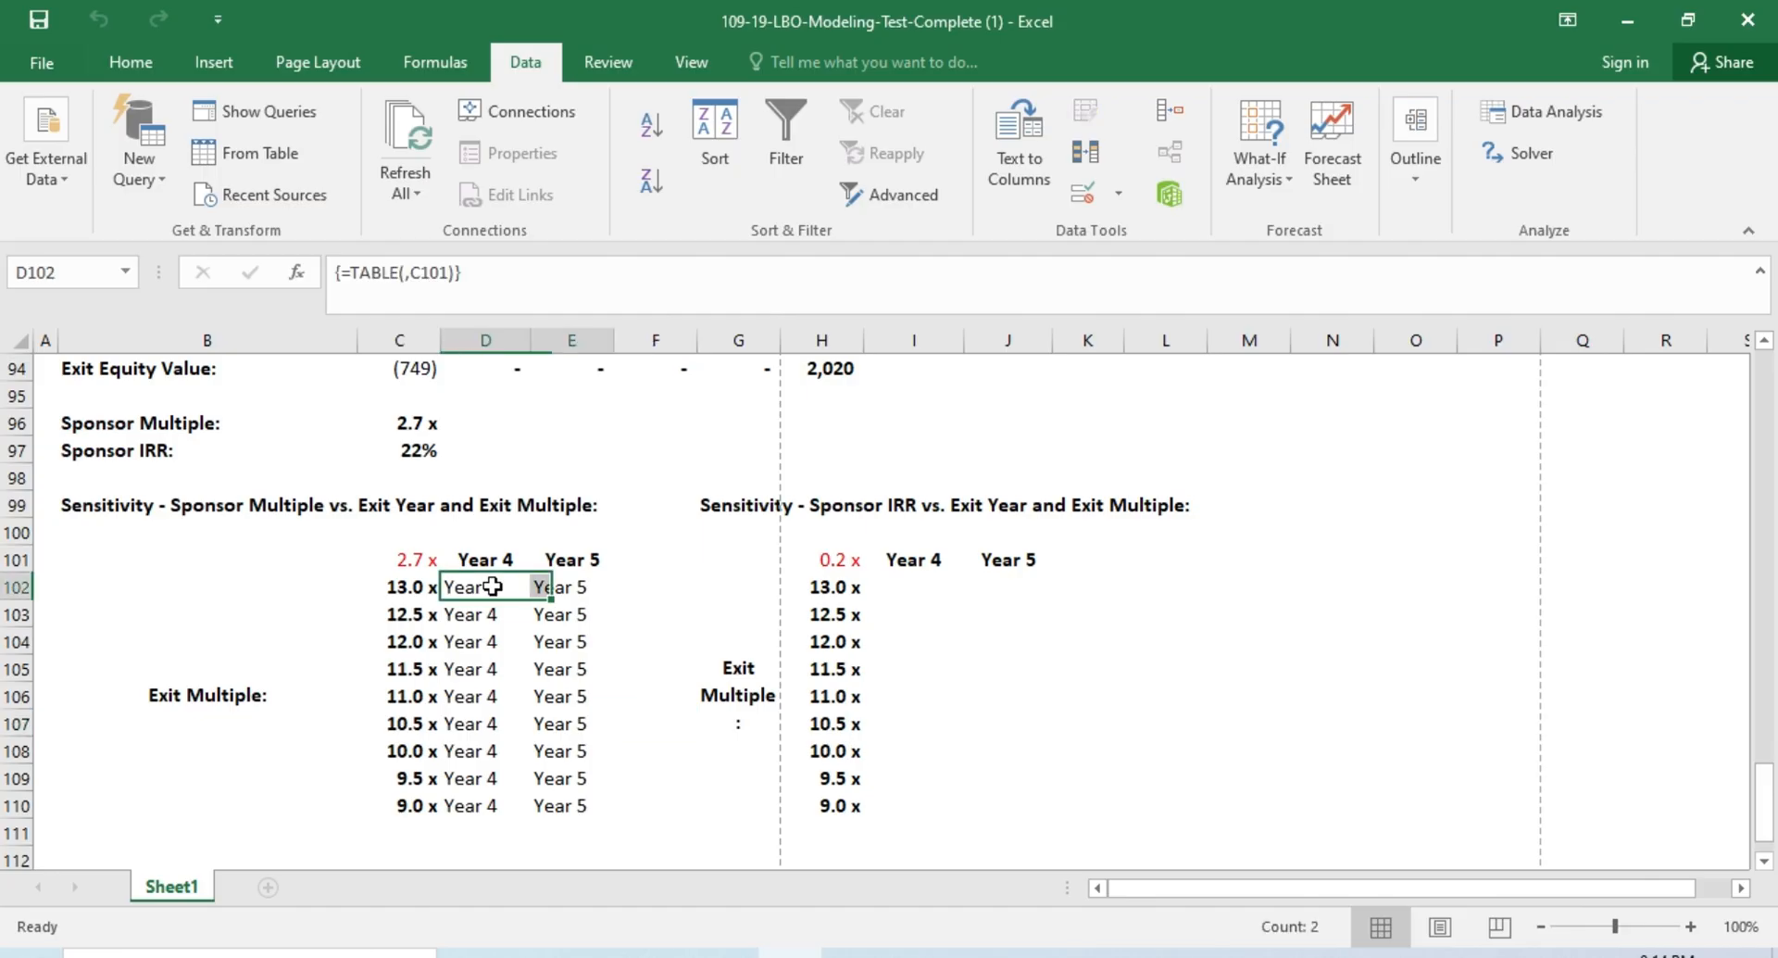
key(ctrl+shift+Down)
key(Delete)
key(Up)
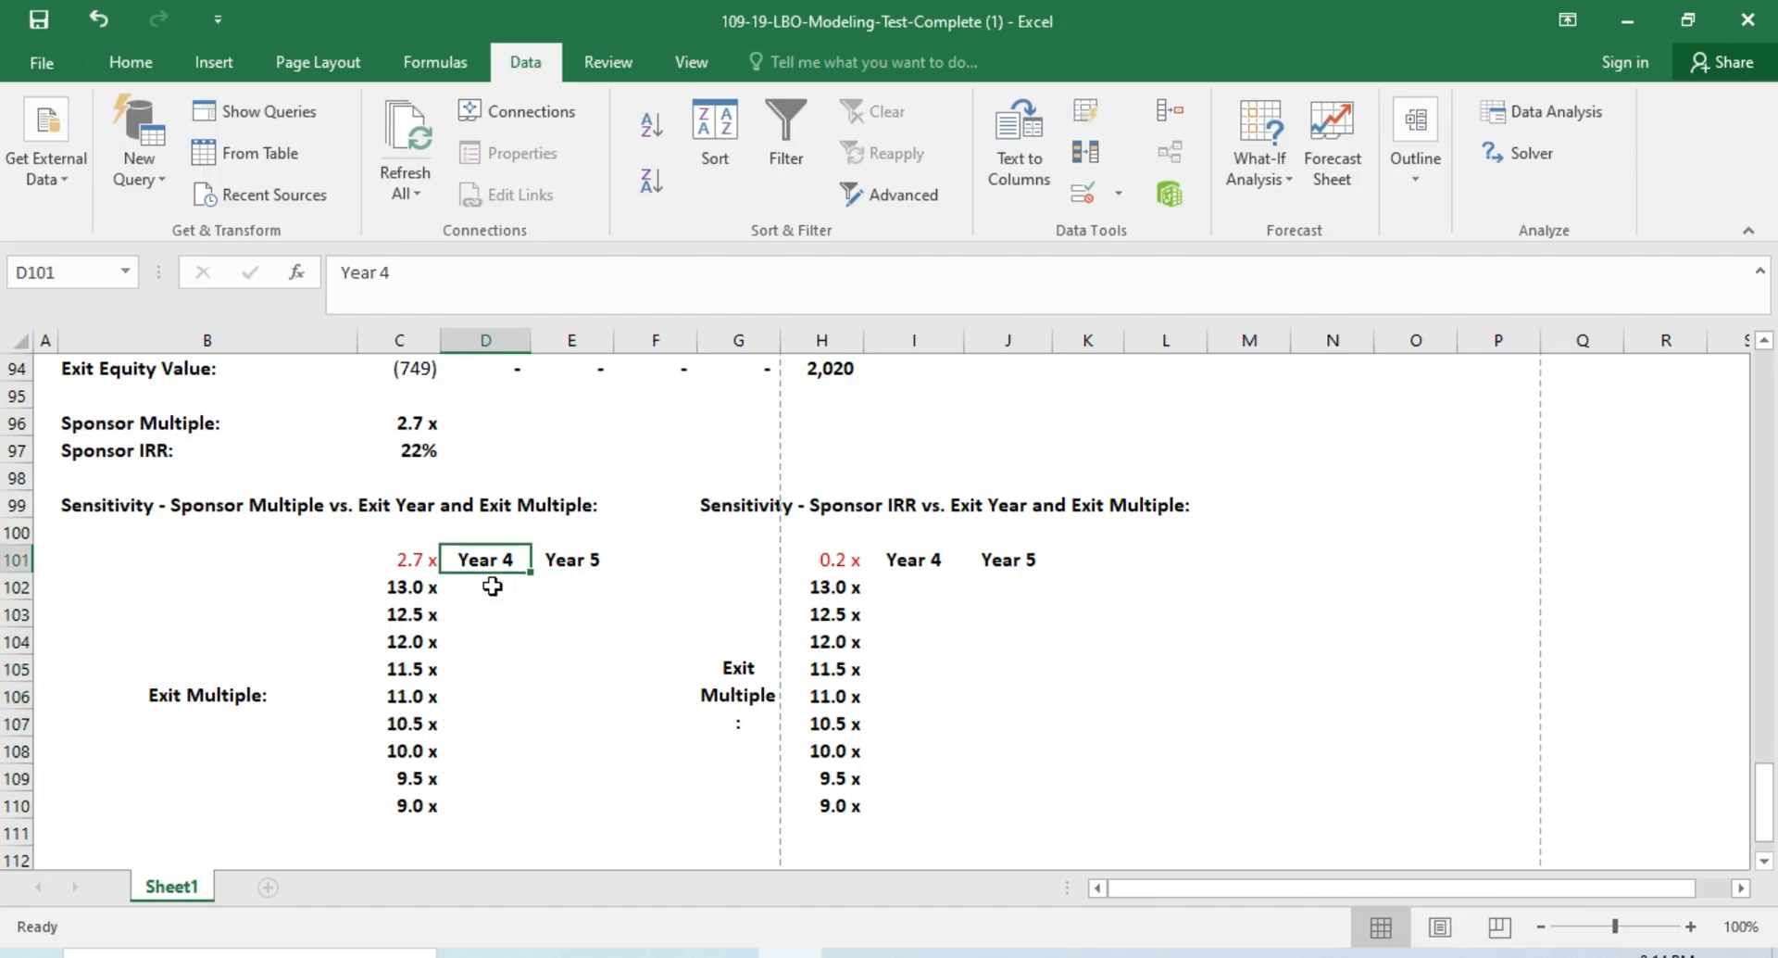
key(Right)
key(Right)
scroll(706, 726, down, 2)
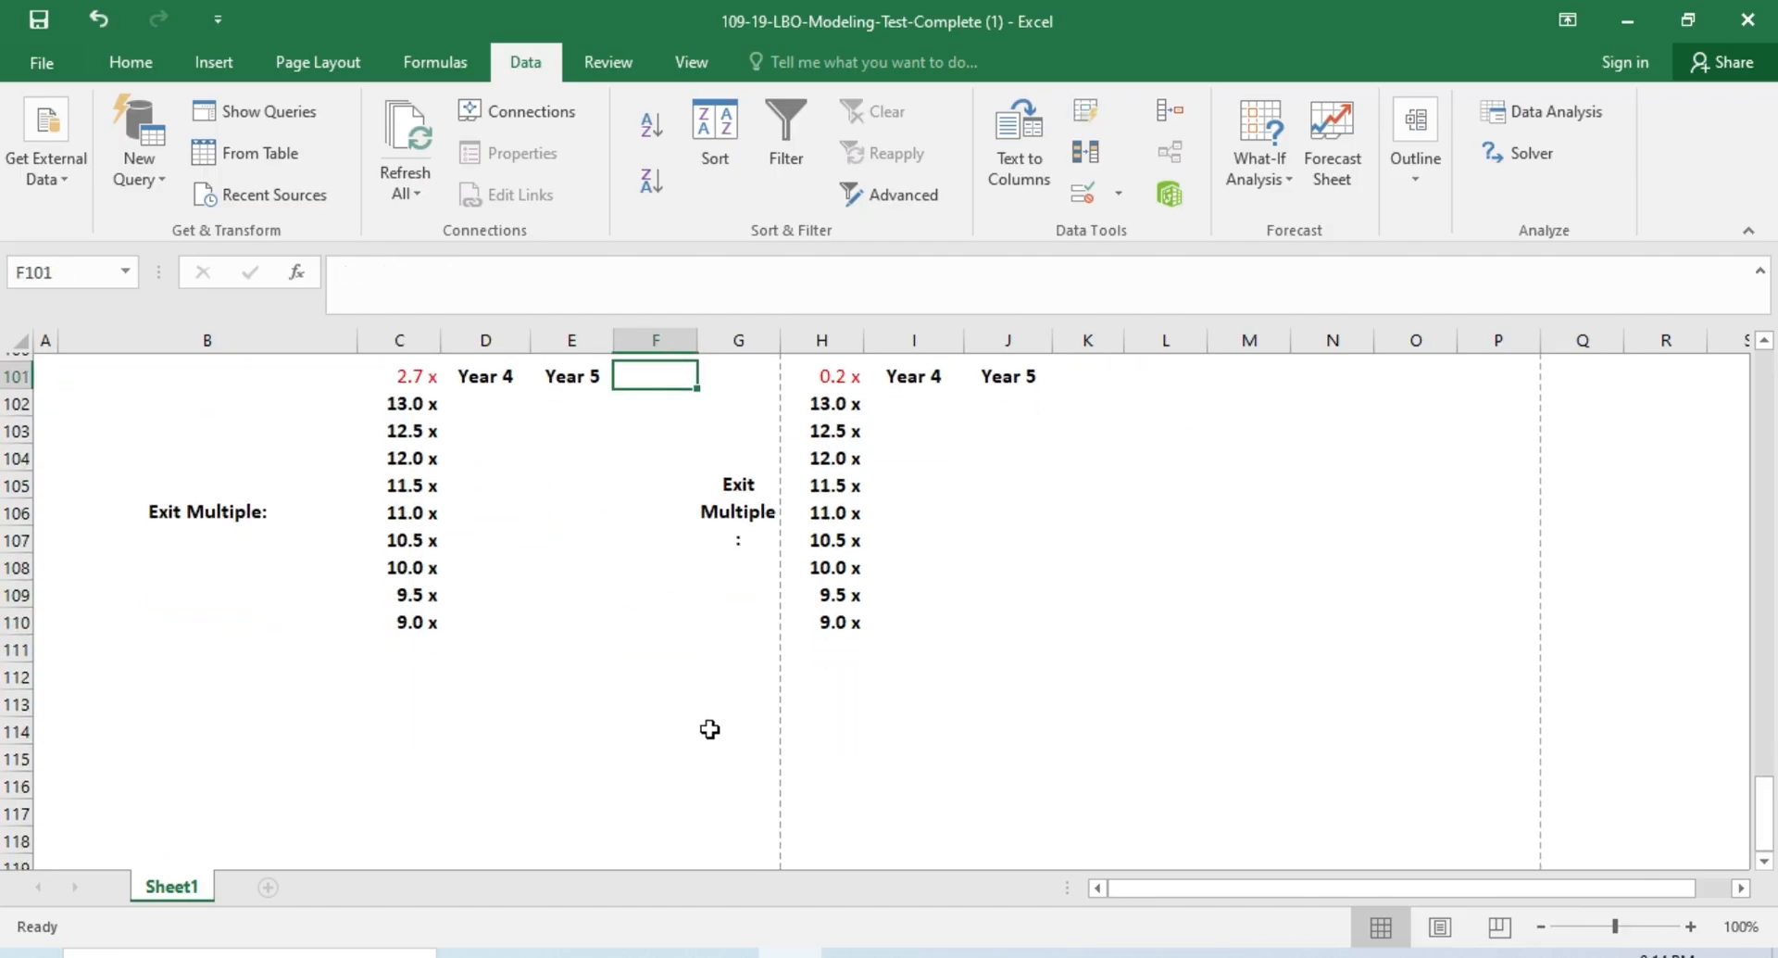